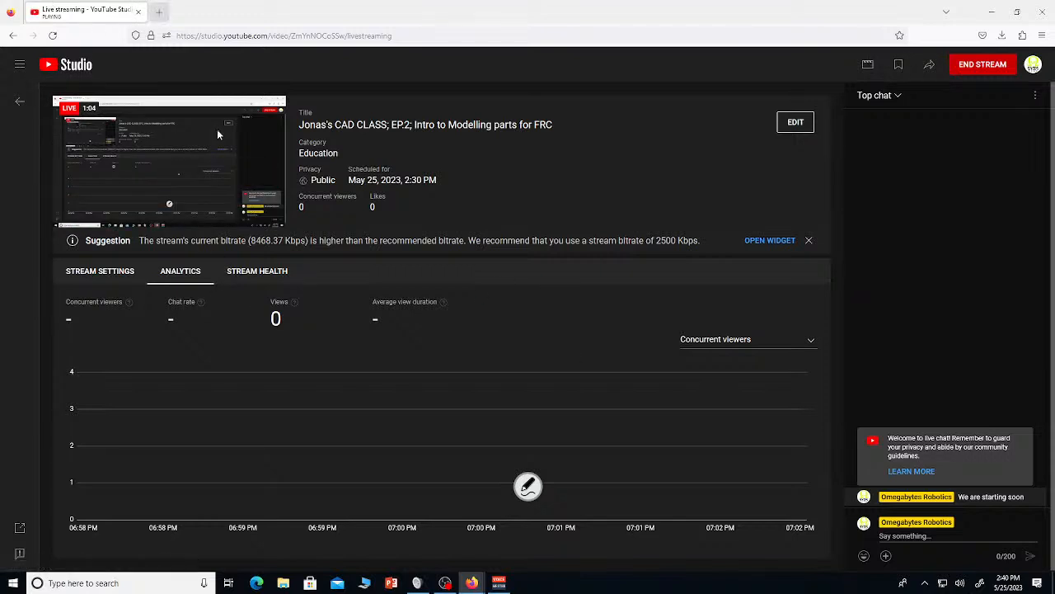
Reload the live stream page and check the explanations of its analytics metrics
{"action": "mouse_move", "coordinate": [162, 141]}
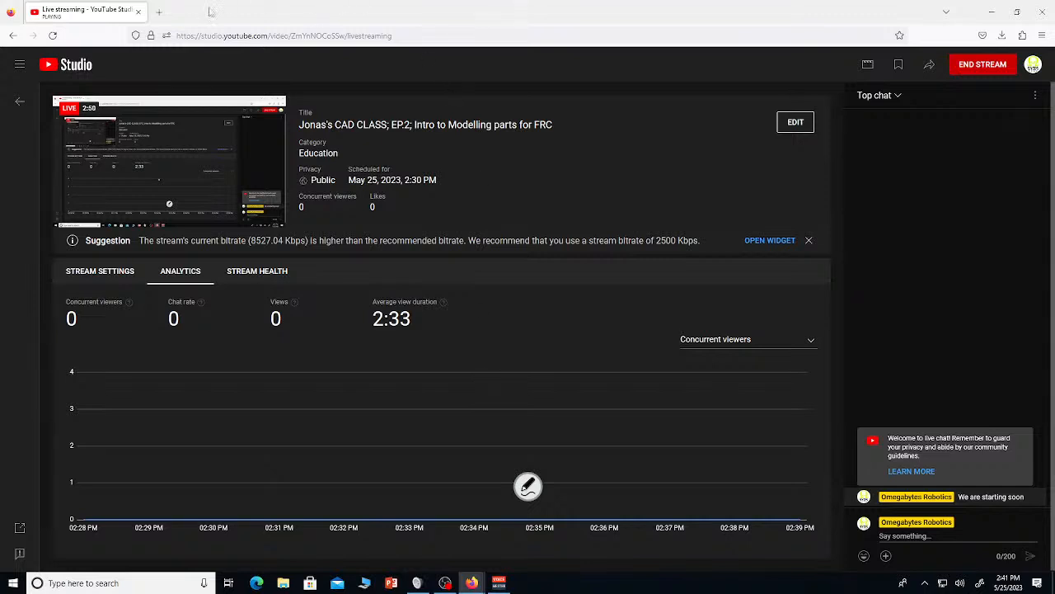
{"action": "left_click", "coordinate": [52, 35]}
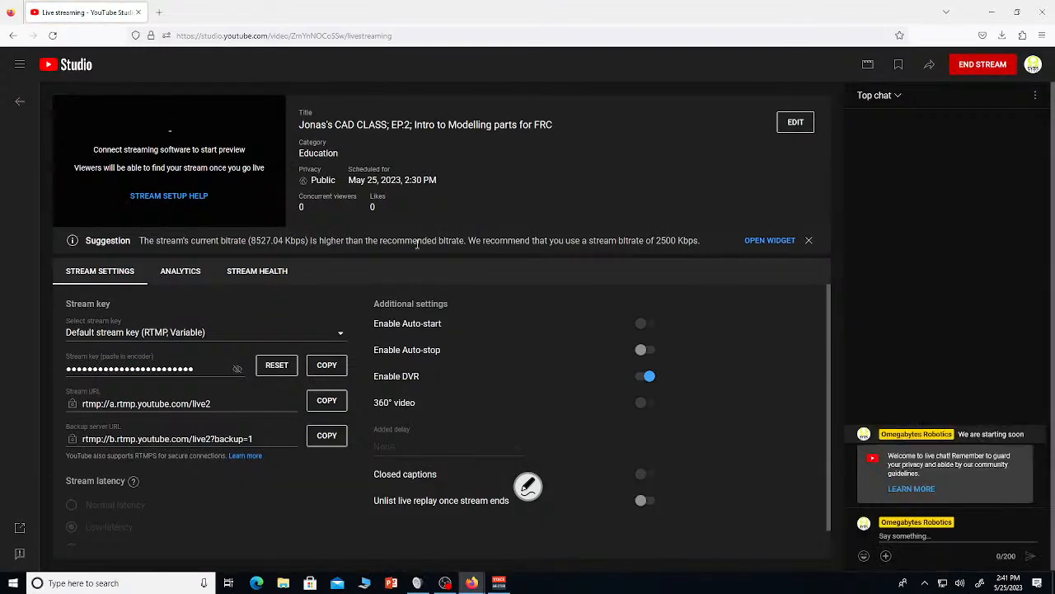
{"action": "left_click", "coordinate": [180, 274]}
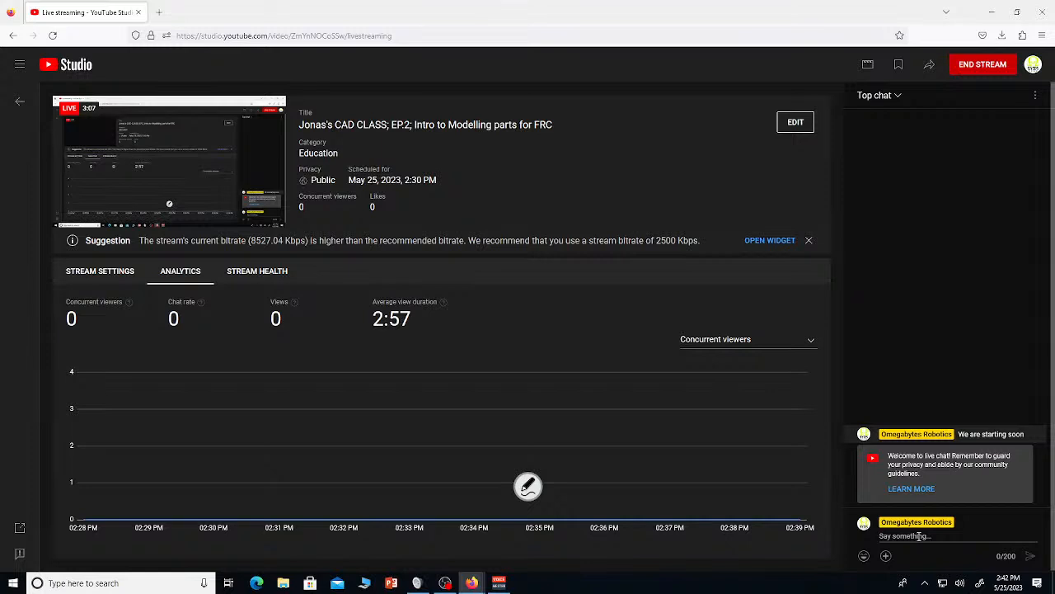
{"action": "left_click", "coordinate": [894, 535]}
{"action": "left_click", "coordinate": [908, 398]}
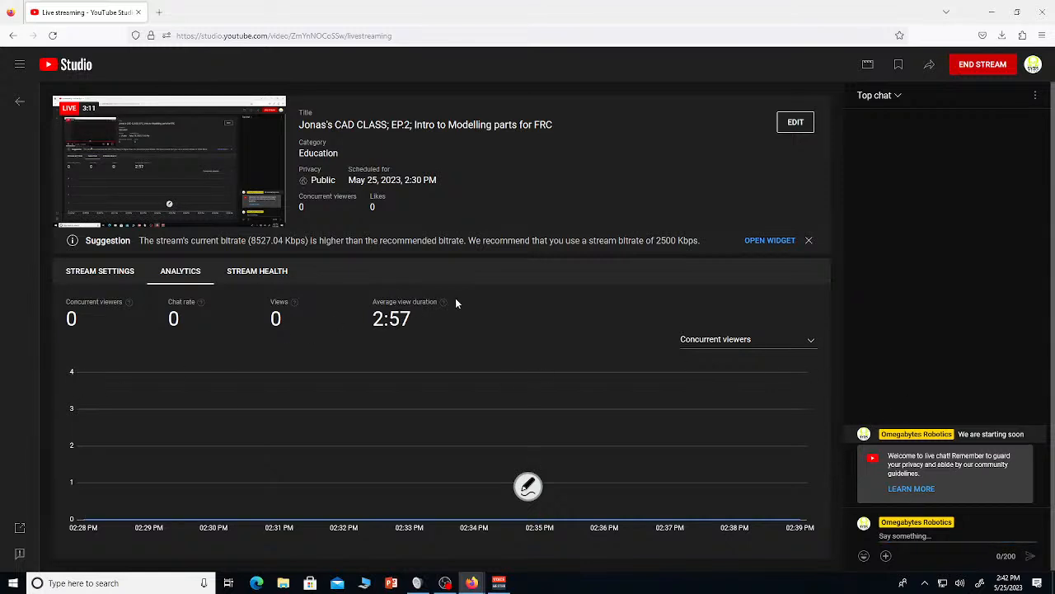
{"action": "mouse_move", "coordinate": [444, 302]}
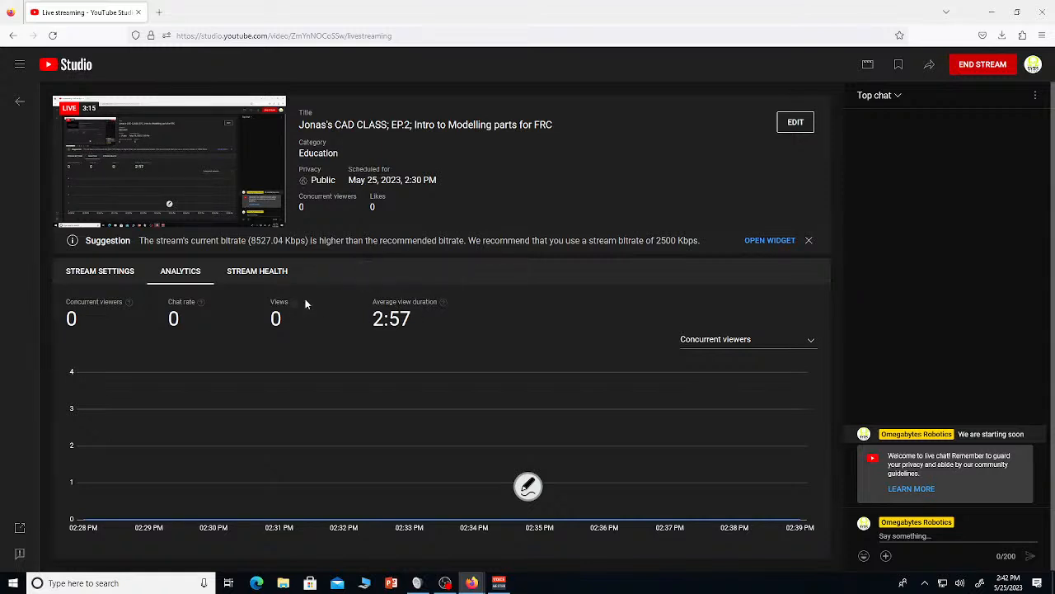
{"action": "mouse_move", "coordinate": [300, 305]}
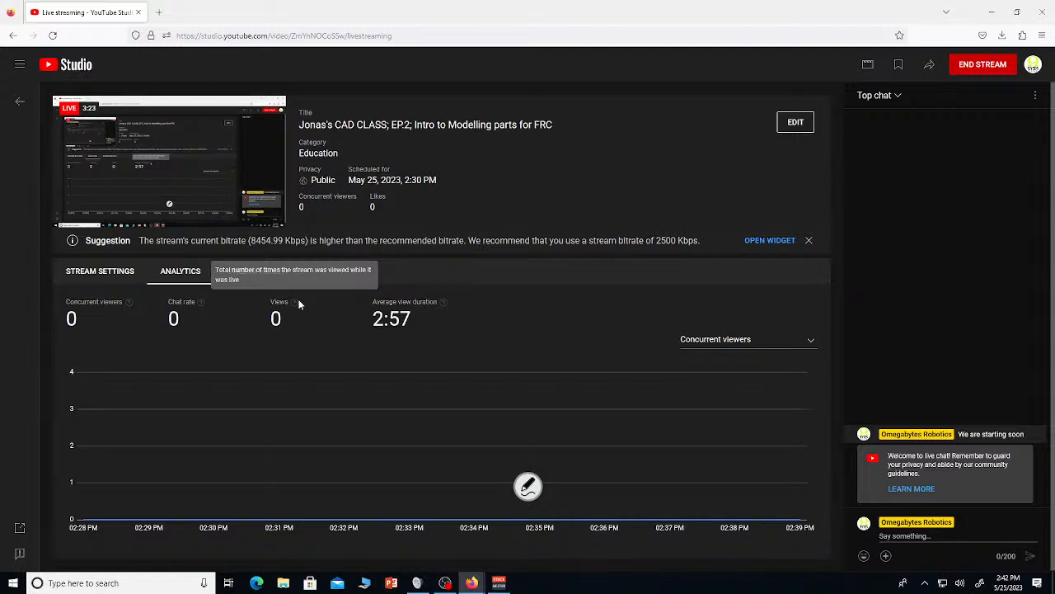
Mute the stream preview and post the messages "Yo" and "we learnin today" in the live chat
{"action": "left_click", "coordinate": [87, 218]}
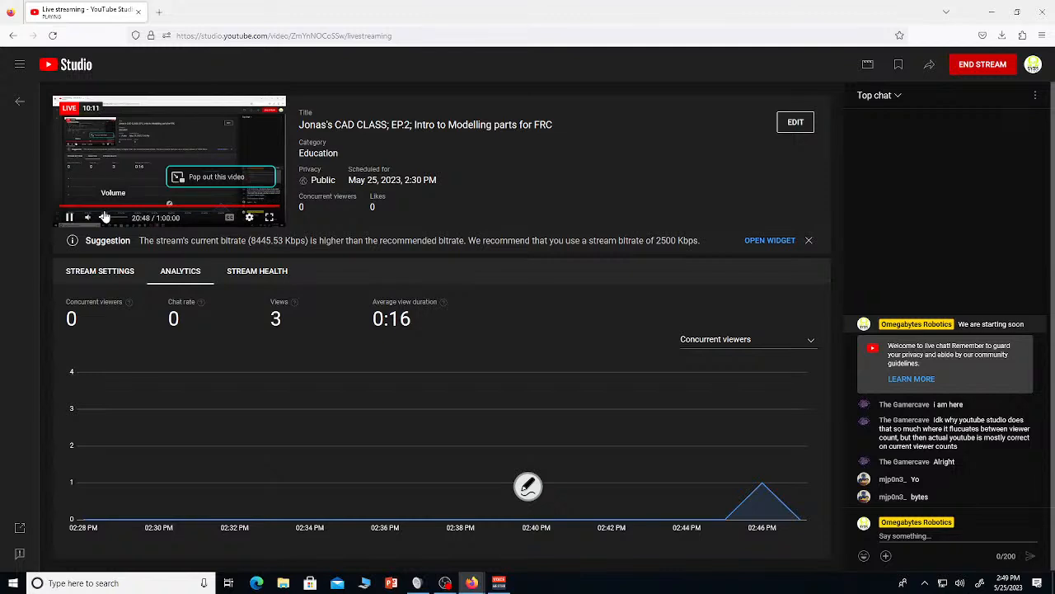
{"action": "left_click", "coordinate": [907, 535]}
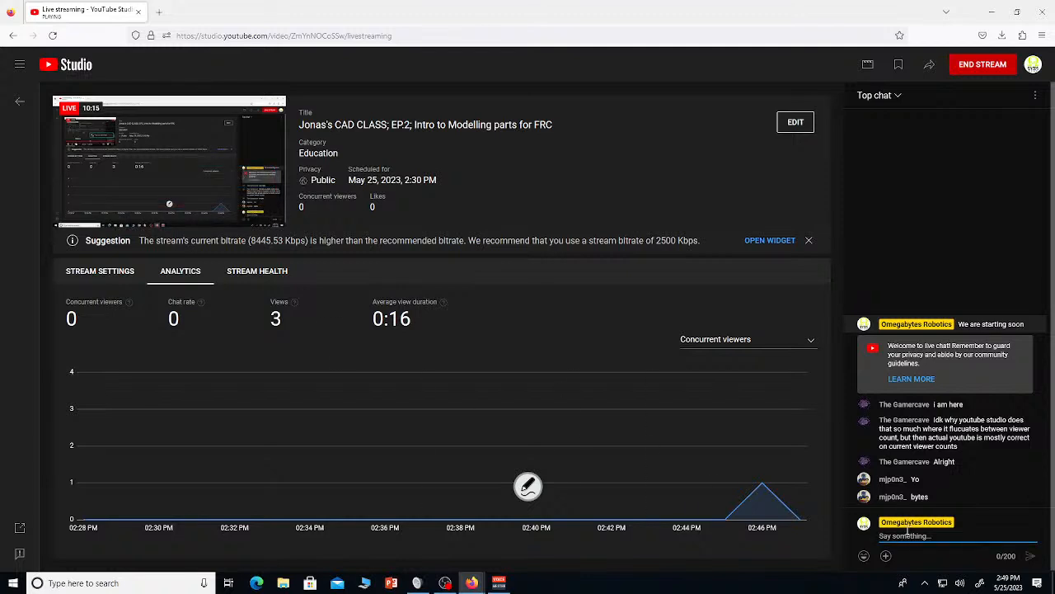
{"action": "type", "text": "Yo"}
{"action": "key", "text": "Return"}
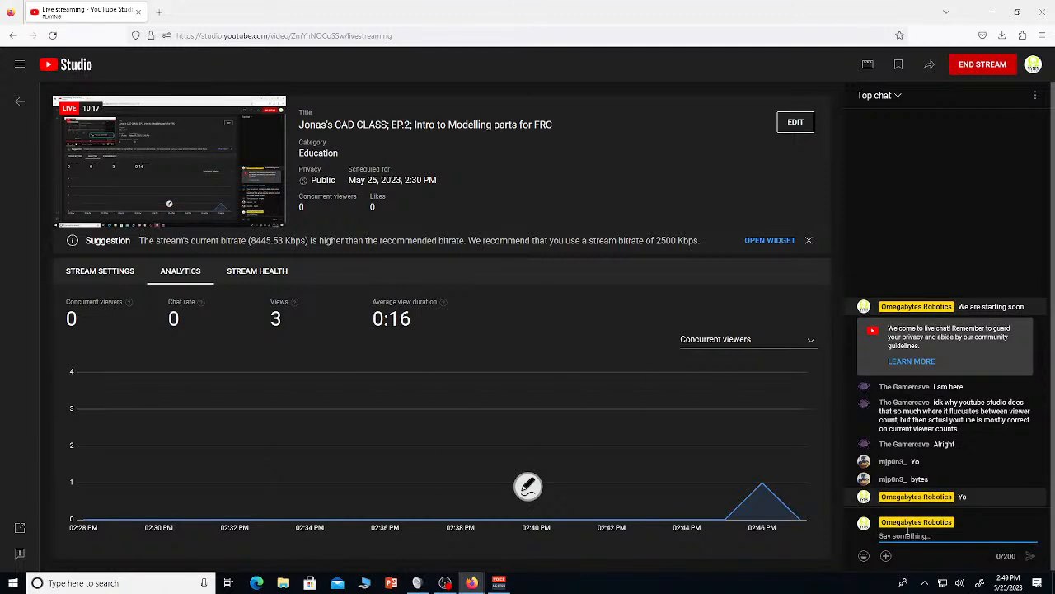
{"action": "type", "text": "we learnin today"}
{"action": "key", "text": "Return"}
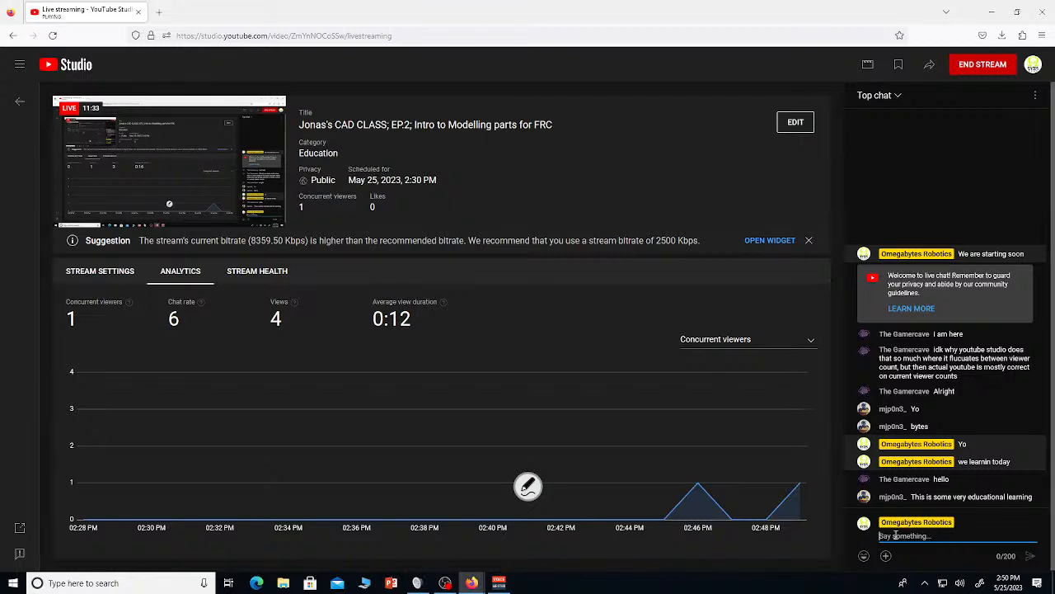
Post the message "We are starting, It begins at 23 Mins" in the live chat
{"action": "type", "text": "We are start"}
{"action": "type", "text": "bg"}
{"action": "key", "text": "BackSpace"}
{"action": "key", "text": "BackSpace"}
{"action": "type", "text": "ing,"}
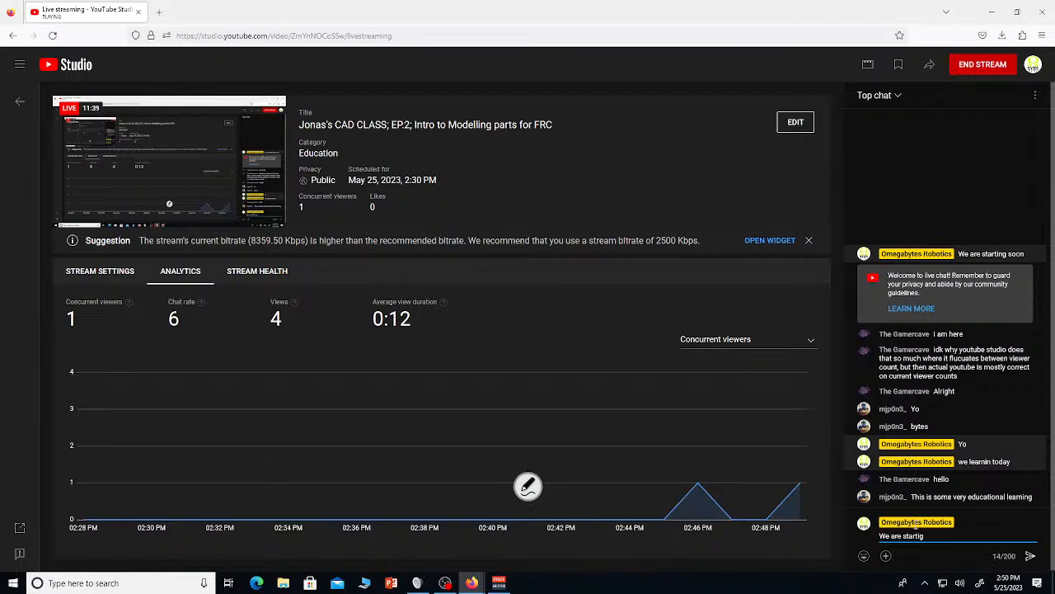
{"action": "type", "text": " It begins at"}
{"action": "mouse_move", "coordinate": [188, 131]}
{"action": "type", "text": "23 Mins"}
{"action": "key", "text": "Return"}
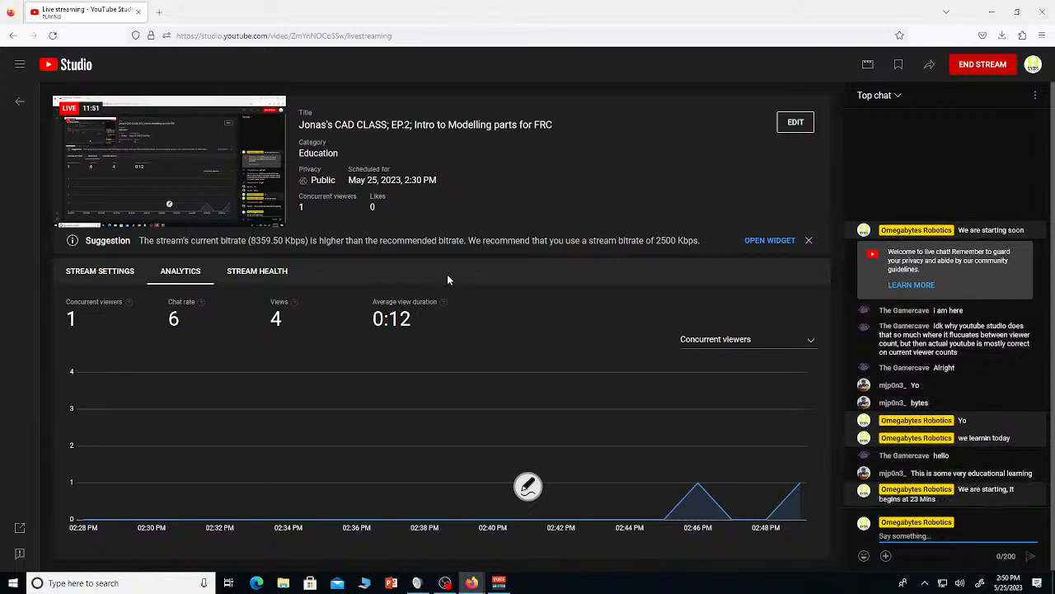
Switch to the Onshape documents window, checking the live stream page briefly in between
{"action": "key", "text": "alt+Tab"}
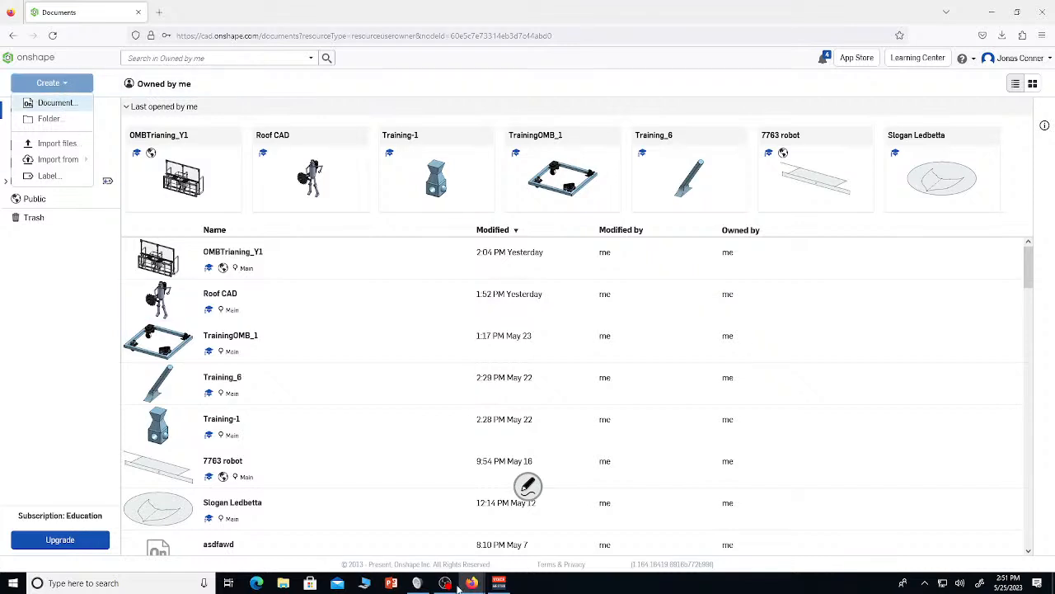
{"action": "mouse_move", "coordinate": [470, 582]}
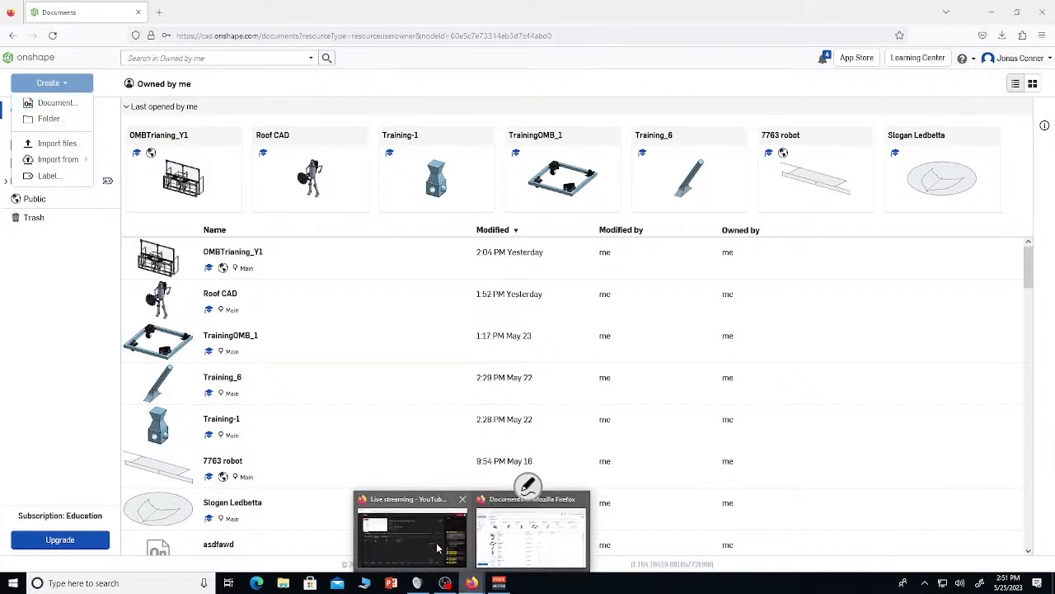
{"action": "left_click", "coordinate": [436, 543]}
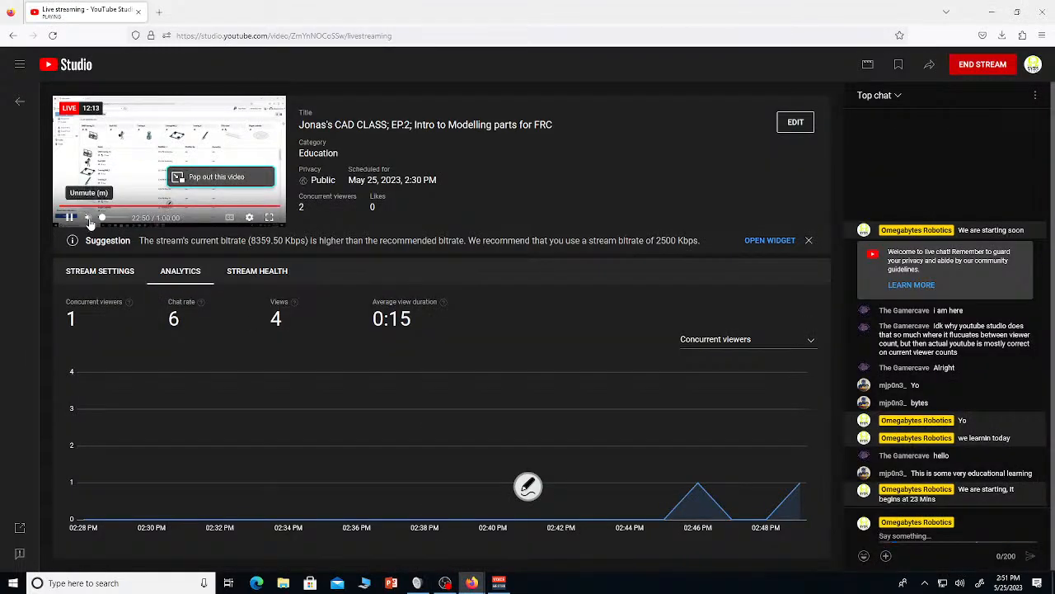
{"action": "mouse_move", "coordinate": [472, 582]}
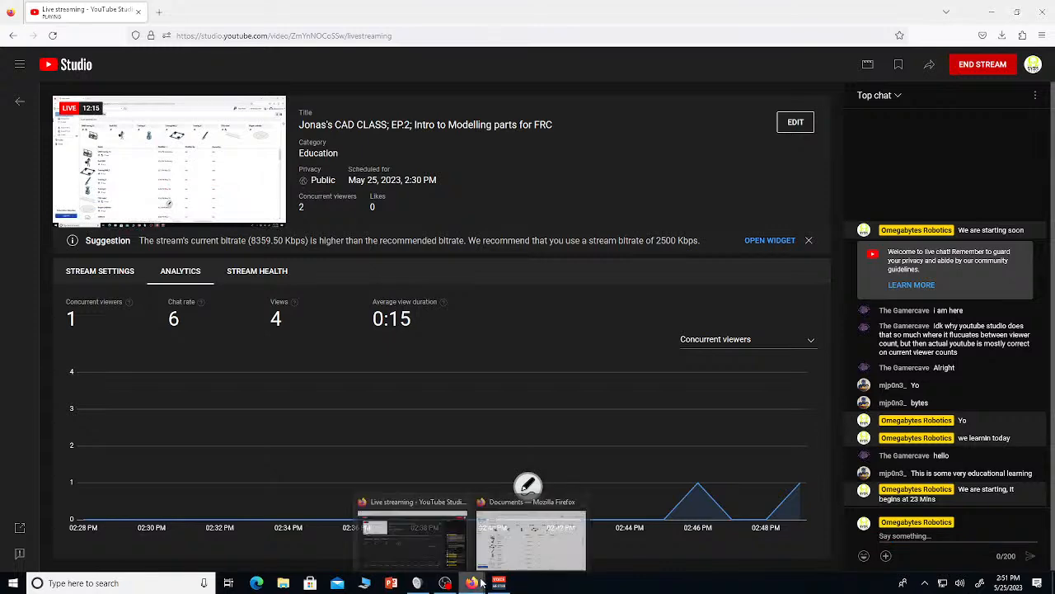
{"action": "left_click", "coordinate": [521, 540]}
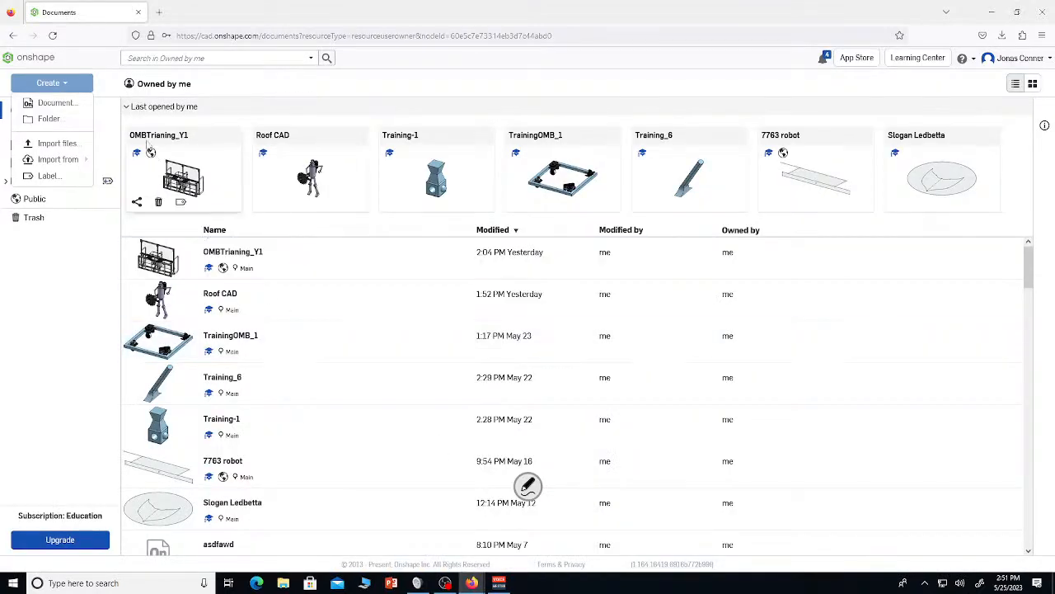
Create a new document named OMBTraining_Y2
{"action": "left_click", "coordinate": [73, 99]}
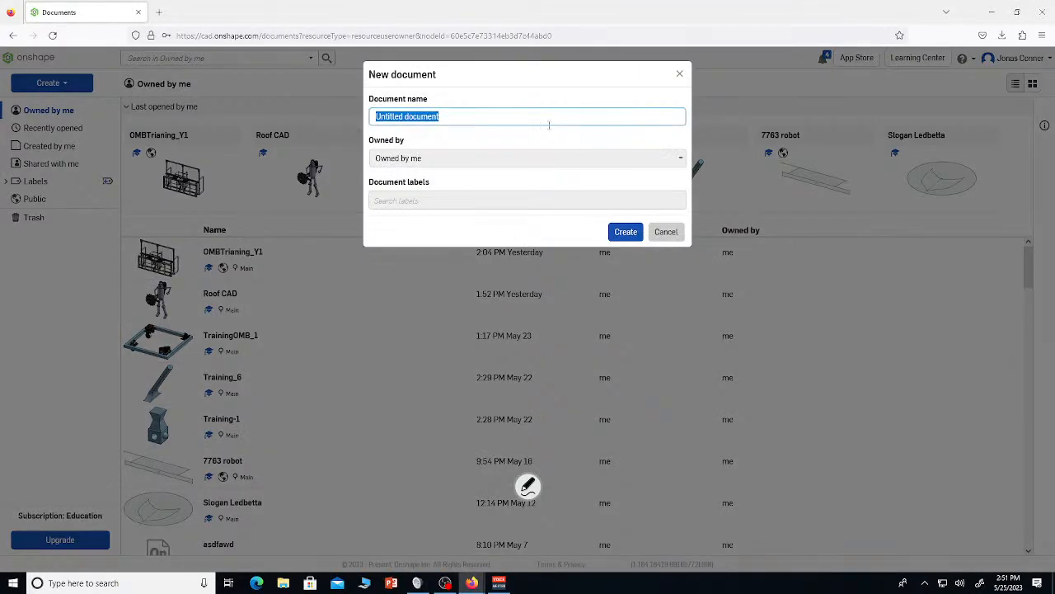
{"action": "type", "text": "OMBTraining_"}
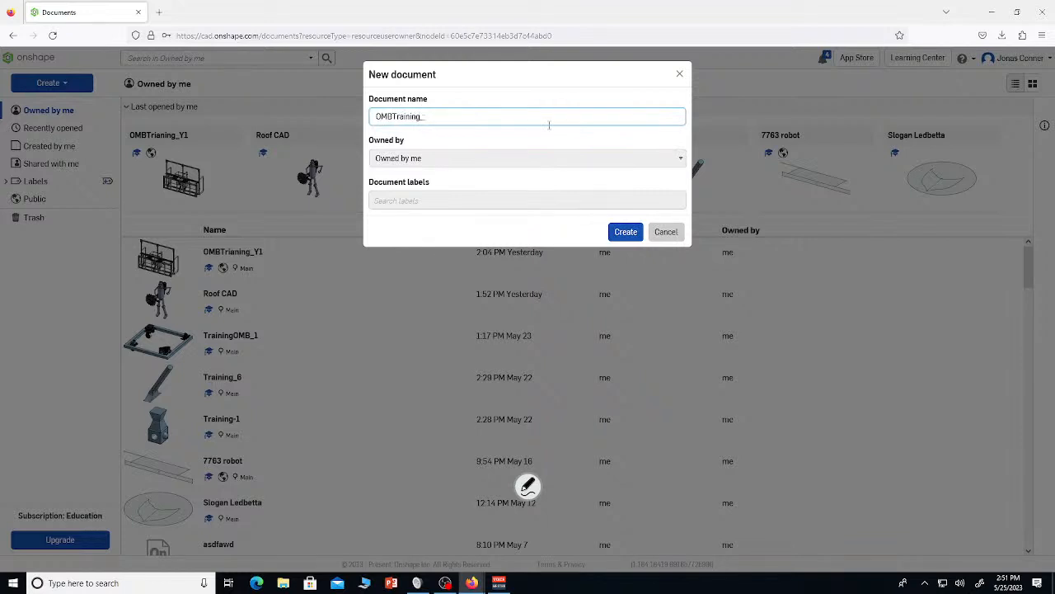
{"action": "type", "text": "Y2"}
{"action": "key", "text": "Return"}
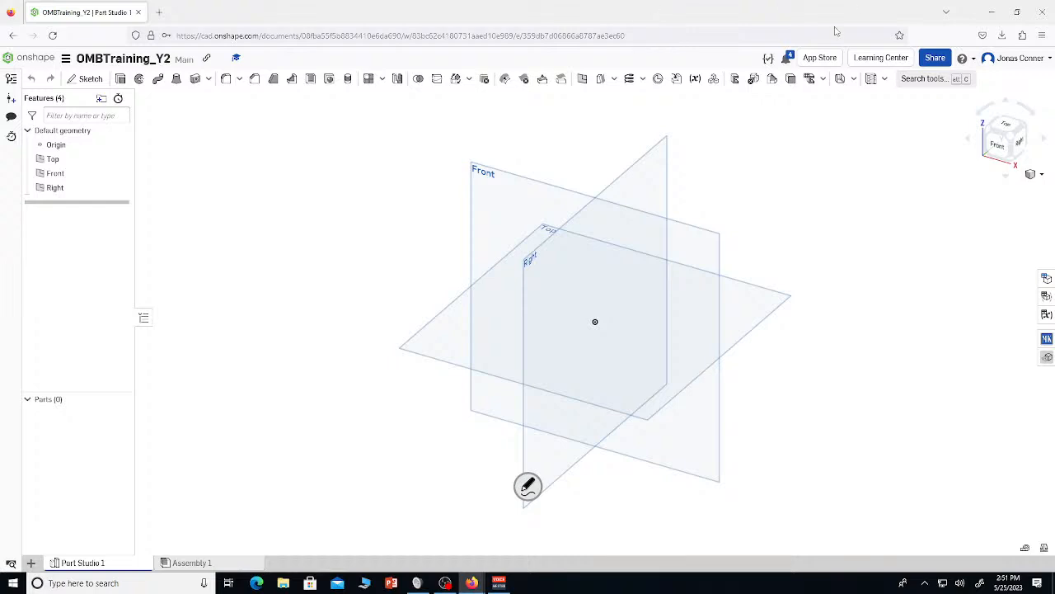
Start a sketch on the Top plane and draw a horizontal line from the origin in the negative X direction
{"action": "left_click", "coordinate": [1005, 125]}
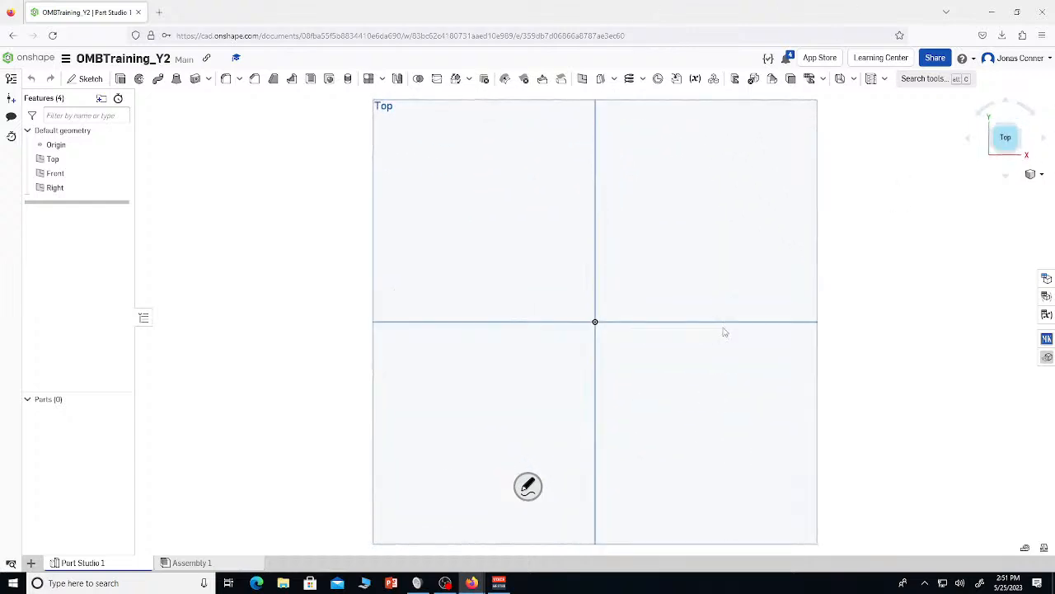
{"action": "scroll", "coordinate": [475, 326], "scroll_direction": "down", "scroll_amount": 4}
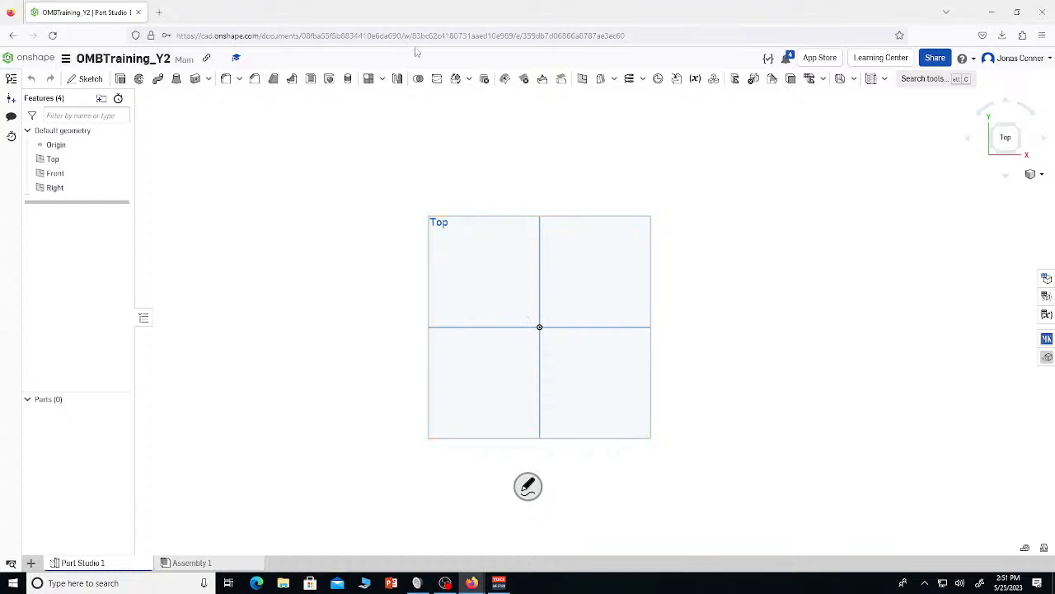
{"action": "left_click", "coordinate": [87, 79]}
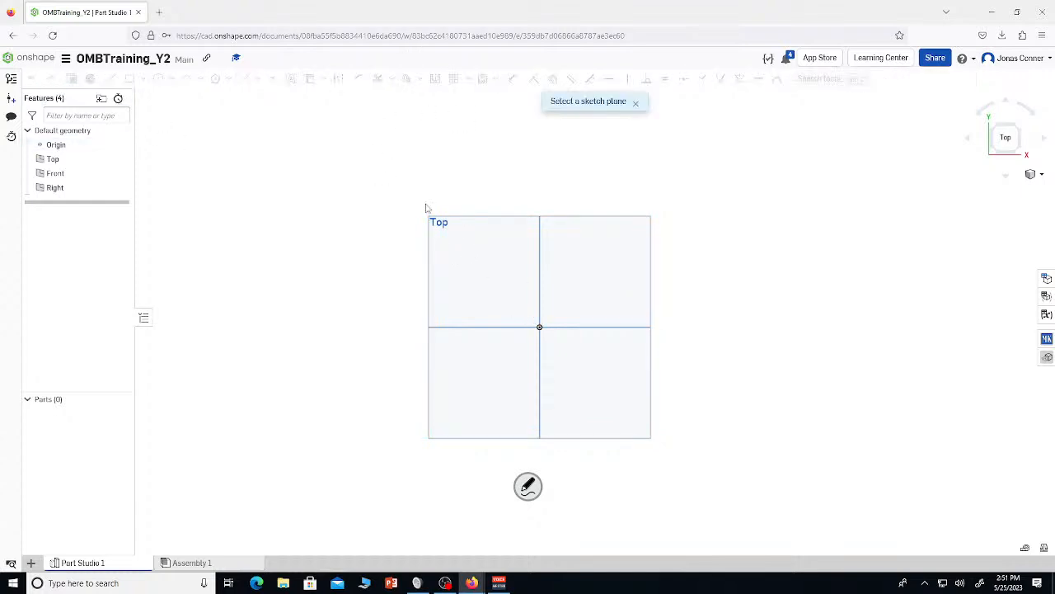
{"action": "left_click", "coordinate": [460, 253]}
{"action": "left_click", "coordinate": [111, 79]}
{"action": "left_click", "coordinate": [539, 327]}
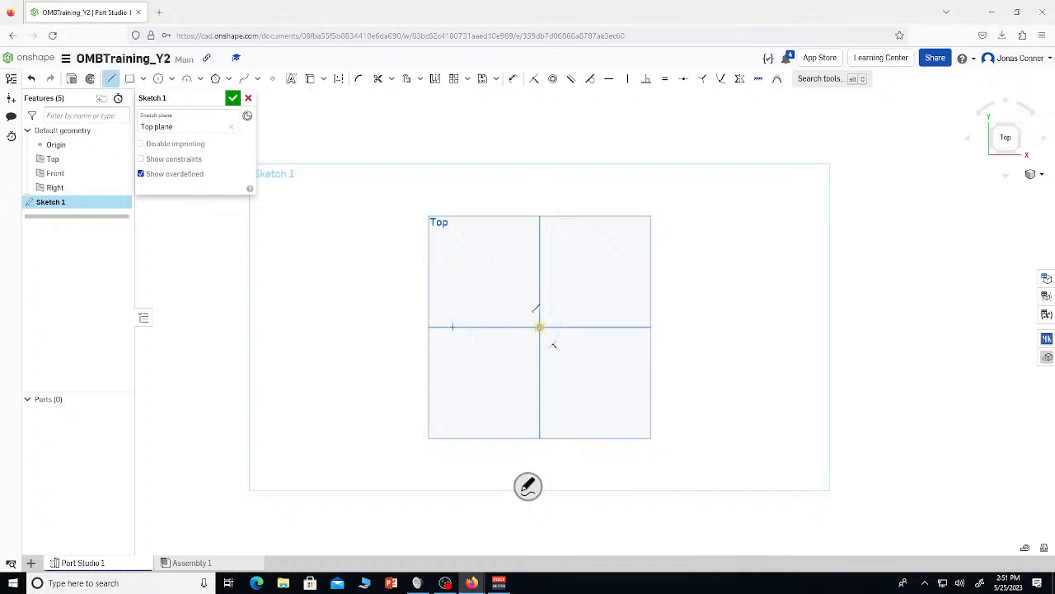
{"action": "left_click", "coordinate": [433, 327]}
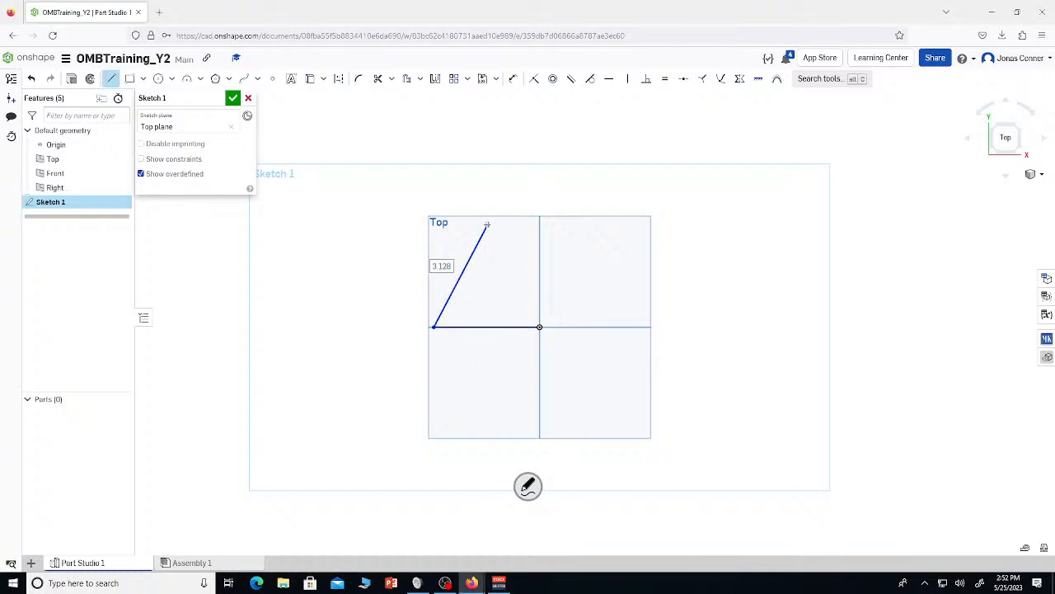
Add an angled line rising from the horizontal line's outer end and set its length to 3 in
{"action": "left_click", "coordinate": [488, 225]}
{"action": "type", "text": "3"}
{"action": "key", "text": "Return"}
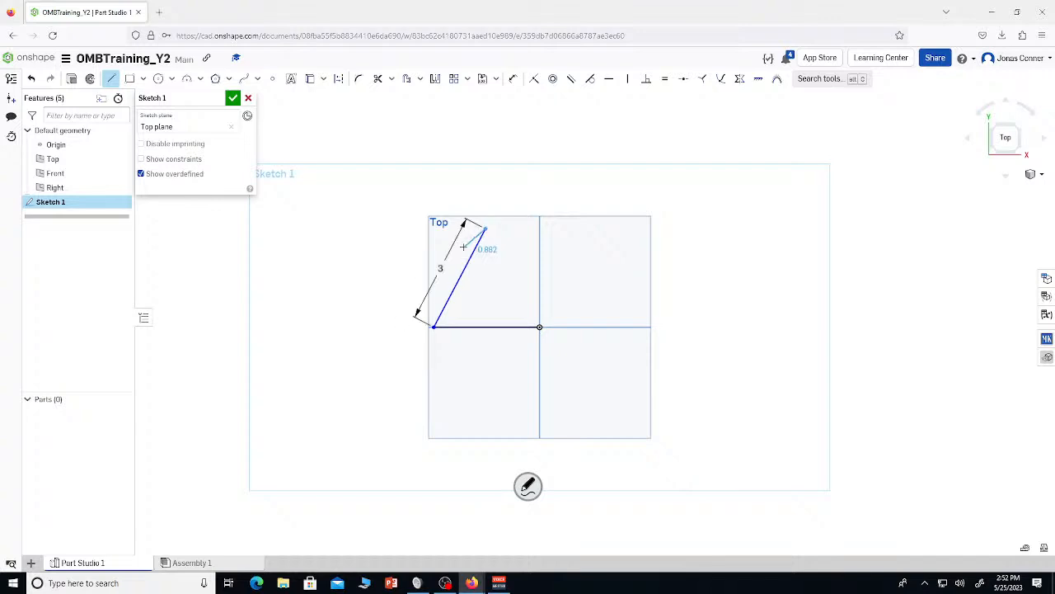
{"action": "key", "text": "Escape"}
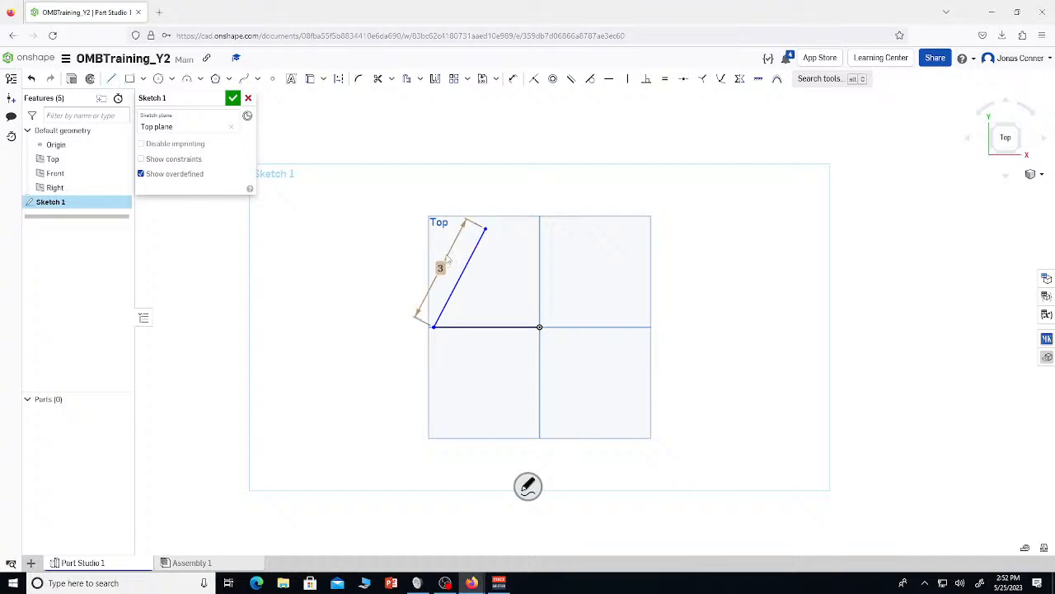
Replace the angled line's 3 in dimension with a 2 in one and undo the new dimension
{"action": "left_click", "coordinate": [448, 260]}
{"action": "key", "text": "Delete"}
{"action": "key", "text": "d"}
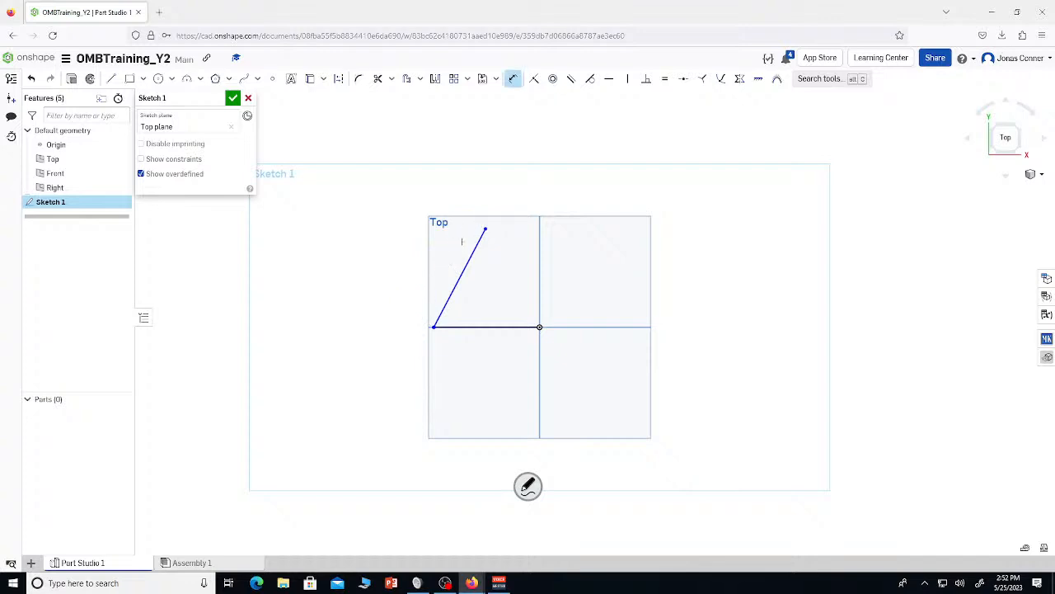
{"action": "left_click", "coordinate": [466, 275]}
{"action": "left_click", "coordinate": [367, 247]}
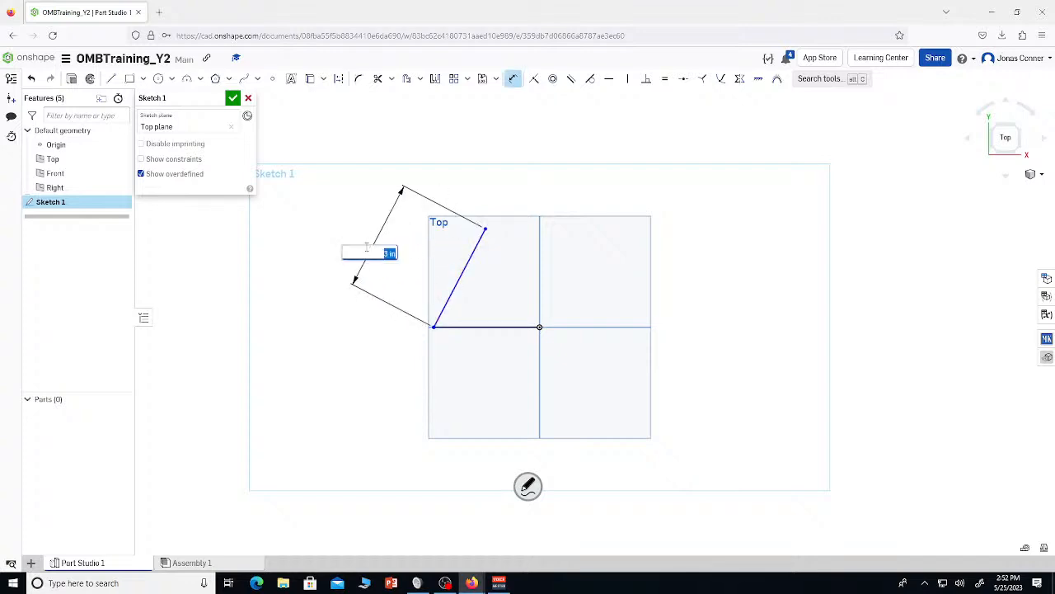
{"action": "type", "text": "2"}
{"action": "key", "text": "Return"}
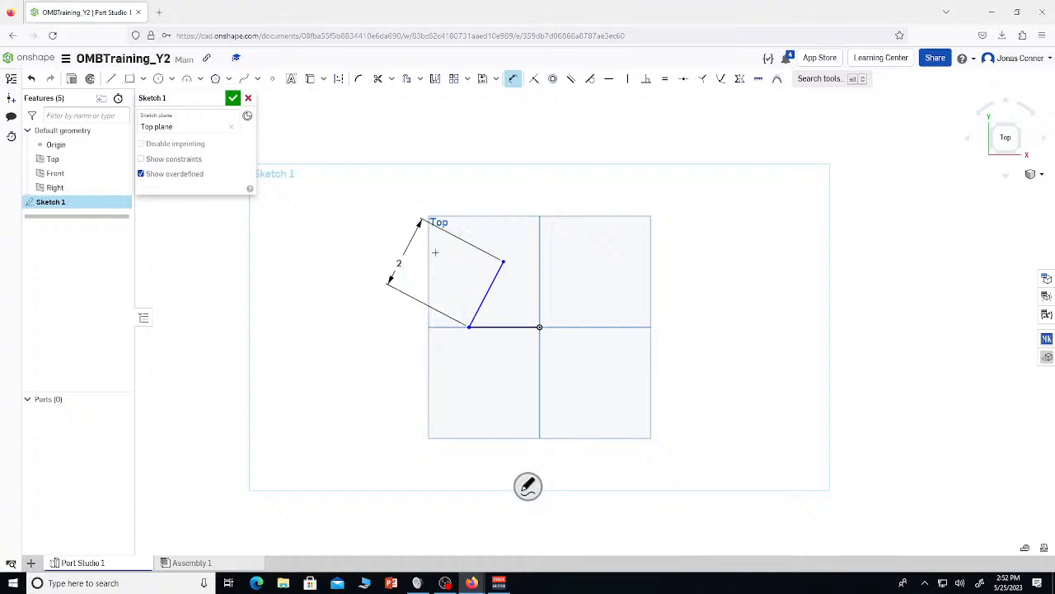
{"action": "key", "text": "Escape"}
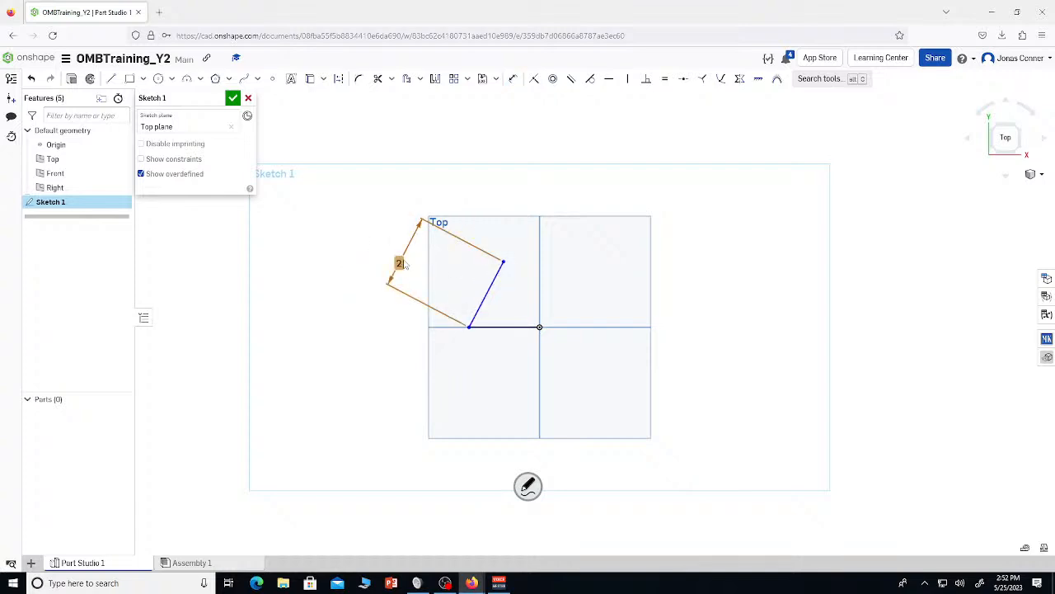
{"action": "key", "text": "ctrl+z"}
Try a 3 in dimension between the origin and the angled line's free endpoint, and undo it
{"action": "key", "text": "s"}
{"action": "left_click", "coordinate": [504, 264]}
{"action": "key", "text": "d"}
{"action": "left_click", "coordinate": [539, 326]}
{"action": "left_click", "coordinate": [530, 284]}
{"action": "type", "text": "3"}
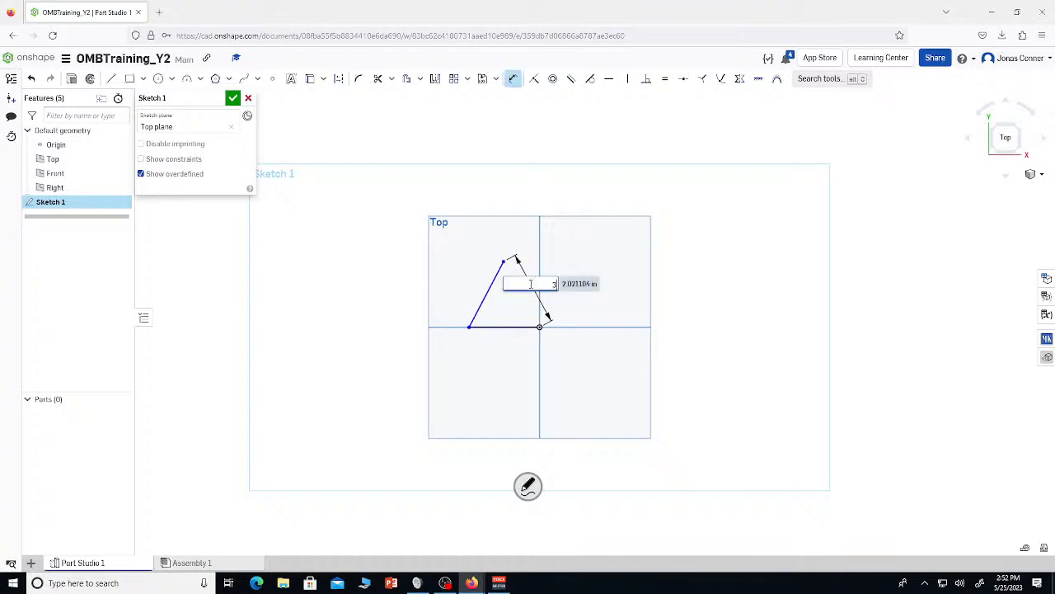
{"action": "key", "text": "Return"}
{"action": "key", "text": "Escape"}
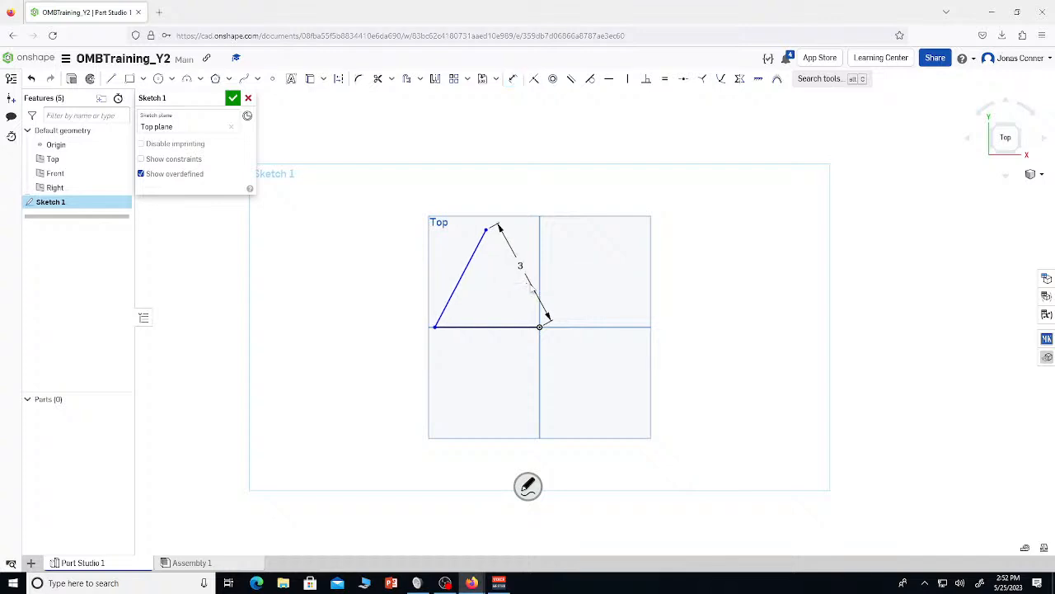
{"action": "key", "text": "ctrl+z"}
{"action": "key", "text": "ctrl+z"}
Dimension the angle between the horizontal line and the angled line at 180 degrees
{"action": "key", "text": "d"}
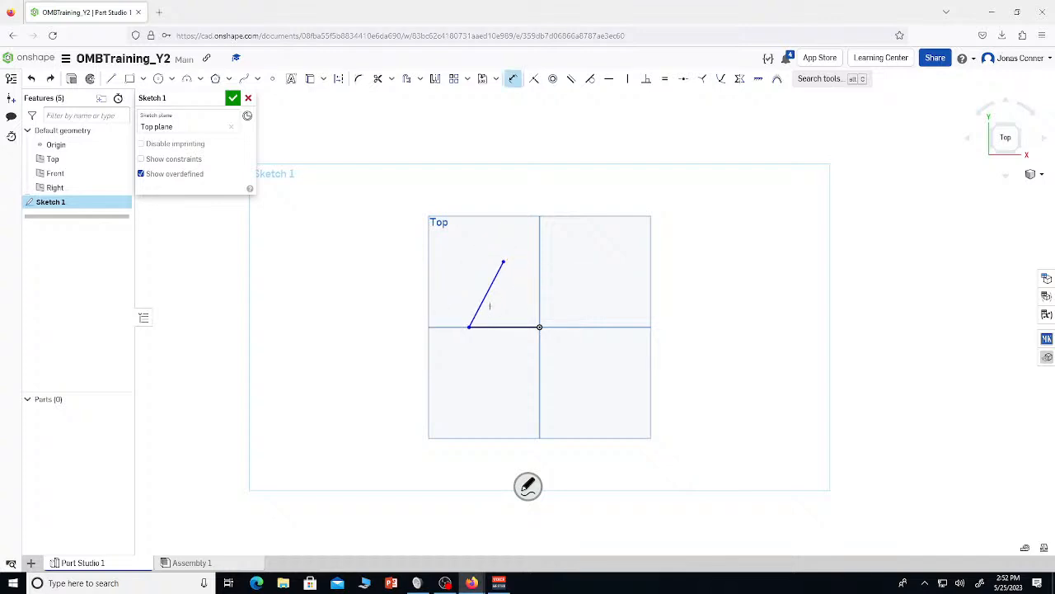
{"action": "left_click", "coordinate": [502, 327]}
{"action": "left_click", "coordinate": [488, 292]}
{"action": "left_click", "coordinate": [520, 294]}
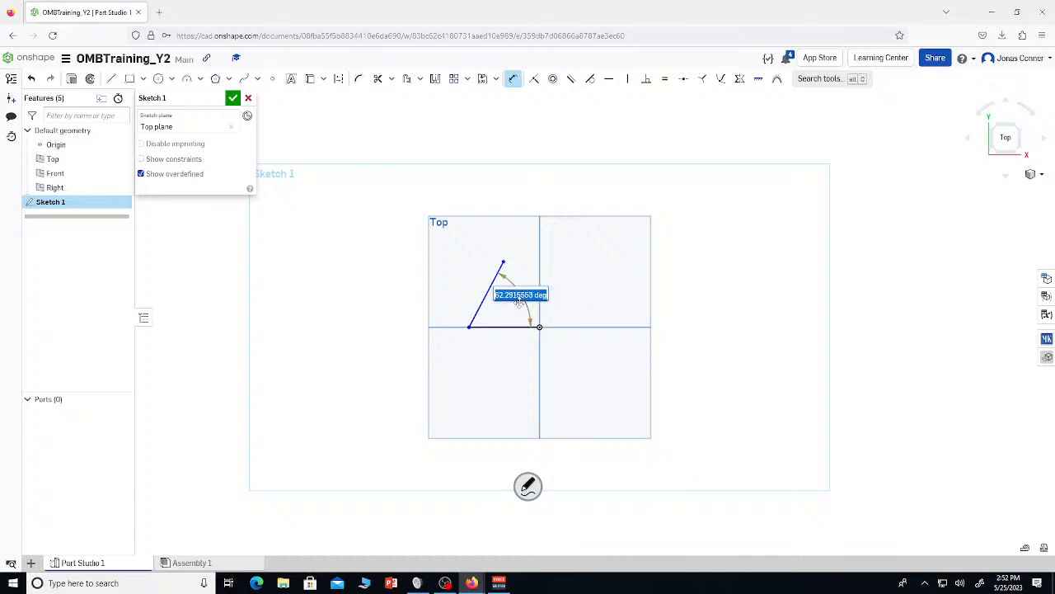
{"action": "type", "text": "180"}
{"action": "key", "text": "Return"}
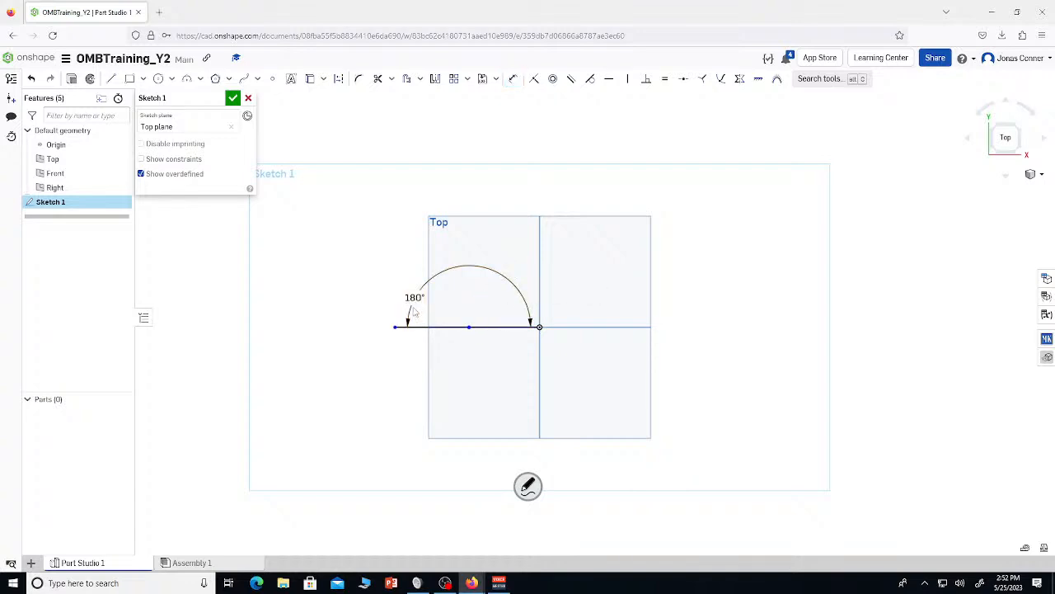
Set the angle between the two lines to 270 degrees and delete both sketched lines
{"action": "double_click", "coordinate": [413, 298]}
{"action": "type", "text": "270"}
{"action": "key", "text": "Return"}
{"action": "left_click_drag", "start_coordinate": [583, 470], "coordinate": [583, 438]}
{"action": "left_click", "coordinate": [582, 426]}
{"action": "key", "text": "Delete"}
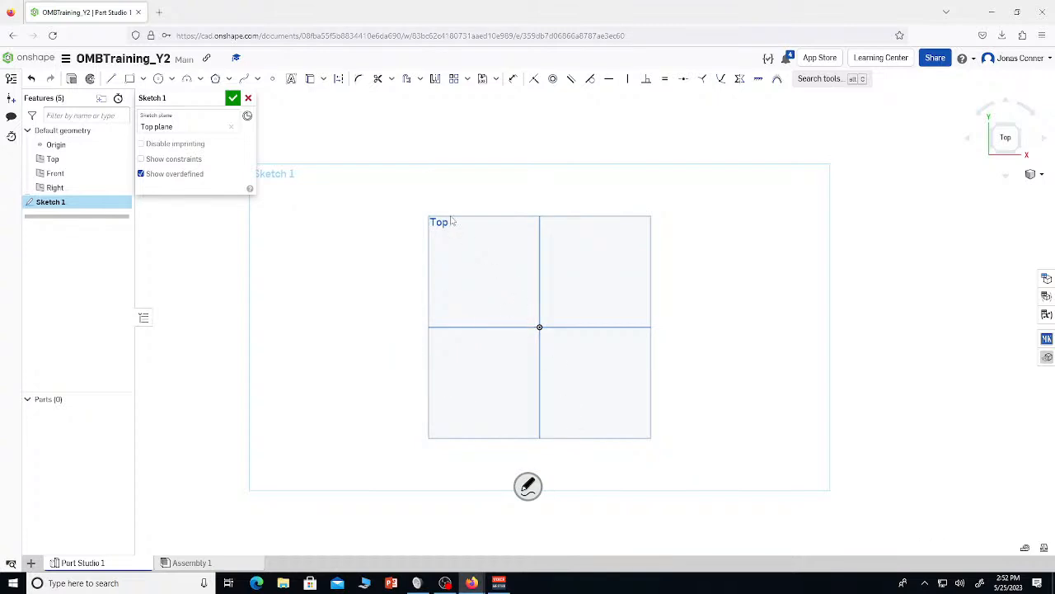
Draw an aligned rectangle starting at the origin with a vertical side about 2.5 in long, extending in positive X, and delete it
{"action": "key", "text": "g"}
{"action": "left_click", "coordinate": [142, 78]}
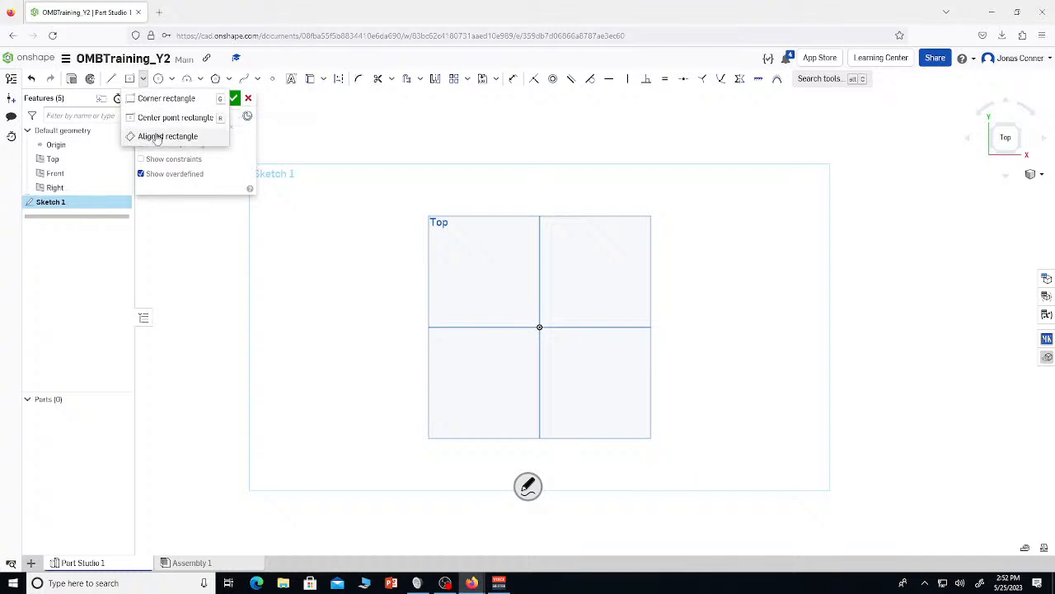
{"action": "left_click", "coordinate": [168, 136]}
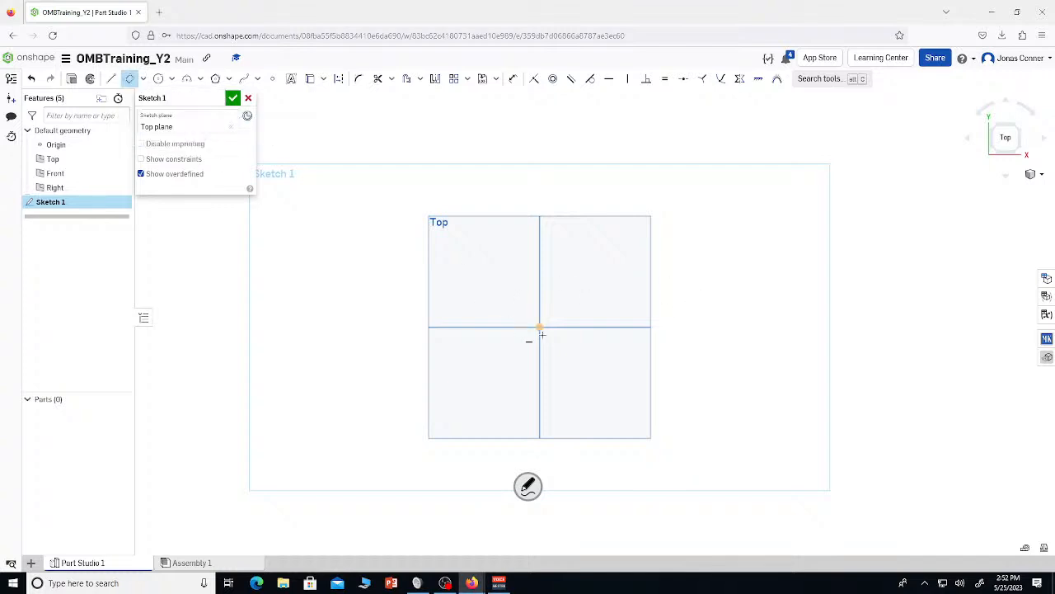
{"action": "left_click", "coordinate": [540, 234]}
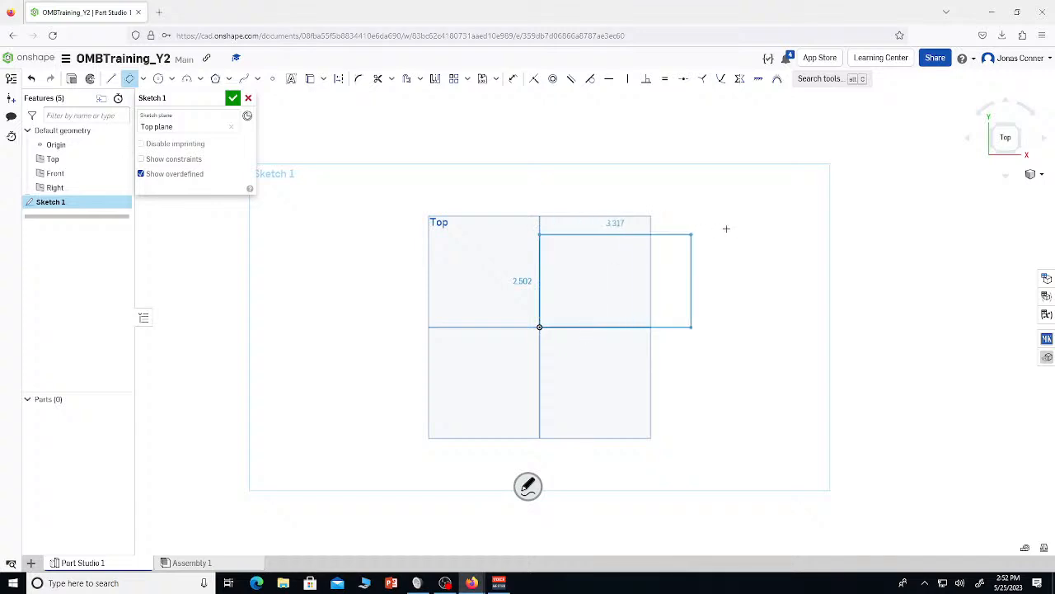
{"action": "left_click", "coordinate": [729, 323]}
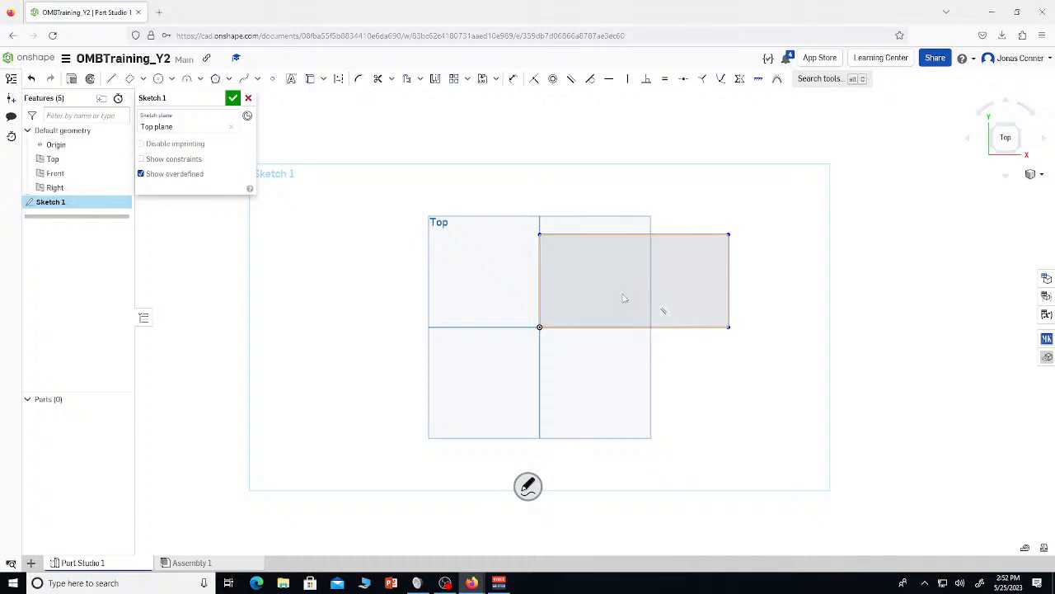
{"action": "key", "text": "Delete"}
Sketch a closed four-sided outline from single lines above the origin, with its lower edge about 4.3 in long
{"action": "key", "text": "l"}
{"action": "left_click", "coordinate": [477, 226]}
{"action": "left_click", "coordinate": [641, 226]}
{"action": "left_click", "coordinate": [641, 272]}
{"action": "left_click", "coordinate": [479, 273]}
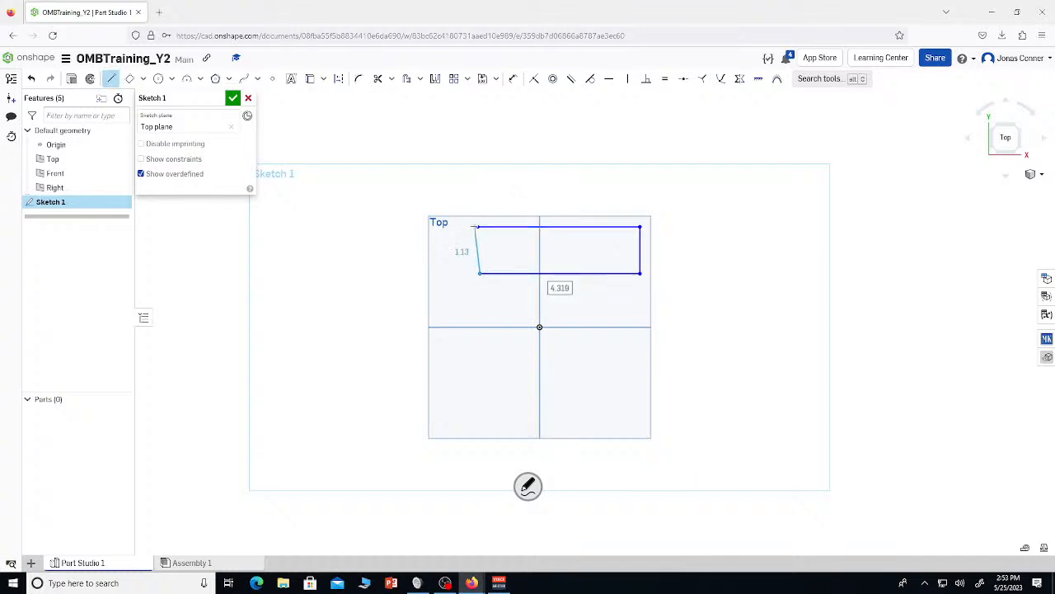
{"action": "left_click", "coordinate": [477, 226]}
Draw an aligned rectangle about 1.8 by 5.1 in from the outline's lower edge through its upper-right corner, and delete all sketch geometry
{"action": "left_click", "coordinate": [129, 79]}
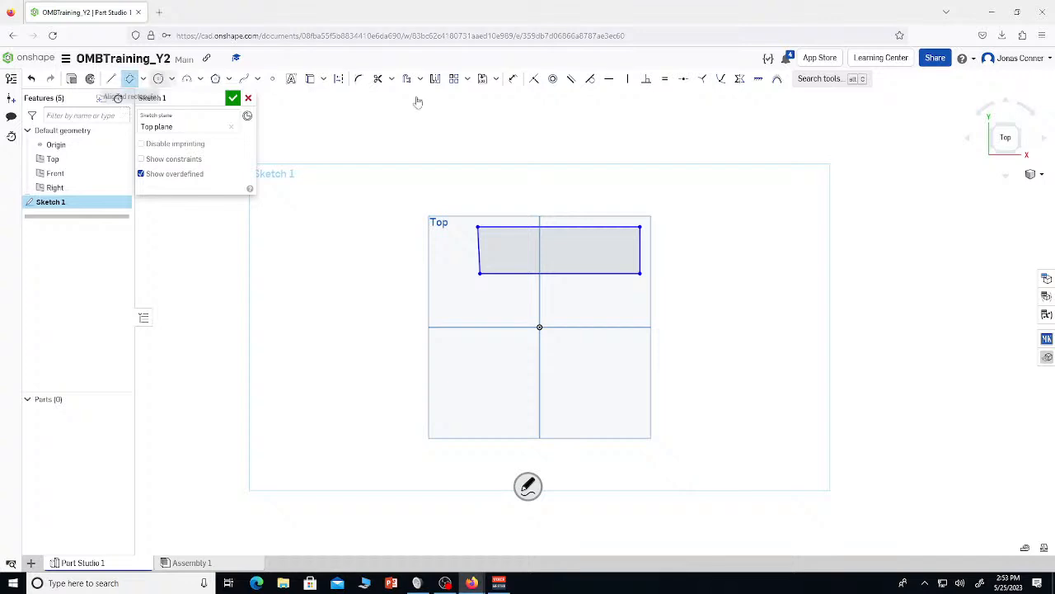
{"action": "left_click", "coordinate": [593, 273]}
{"action": "left_click", "coordinate": [640, 226]}
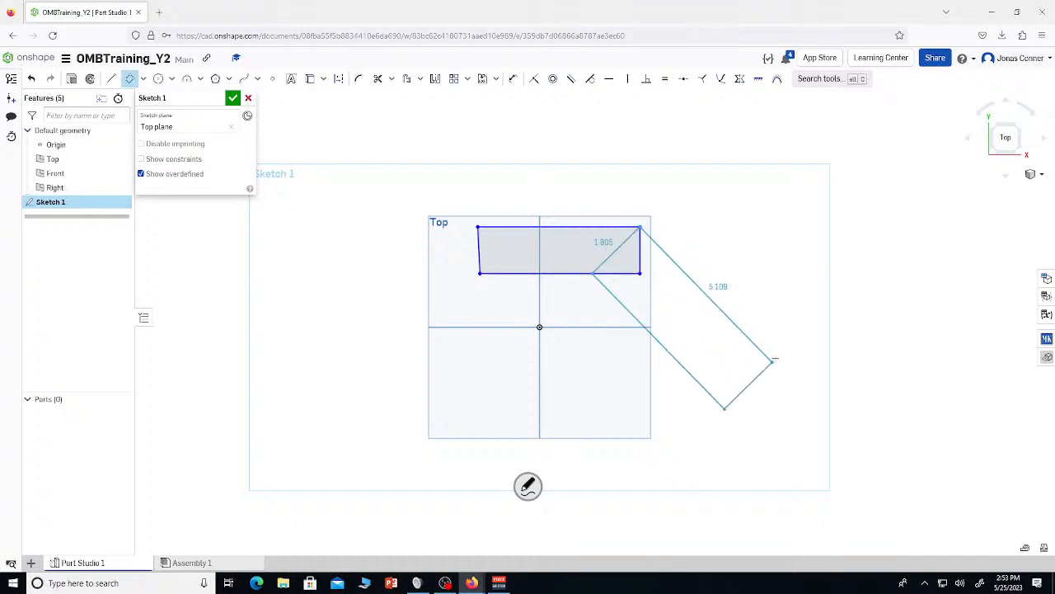
{"action": "left_click", "coordinate": [772, 362]}
{"action": "left_click_drag", "start_coordinate": [396, 160], "coordinate": [789, 414]}
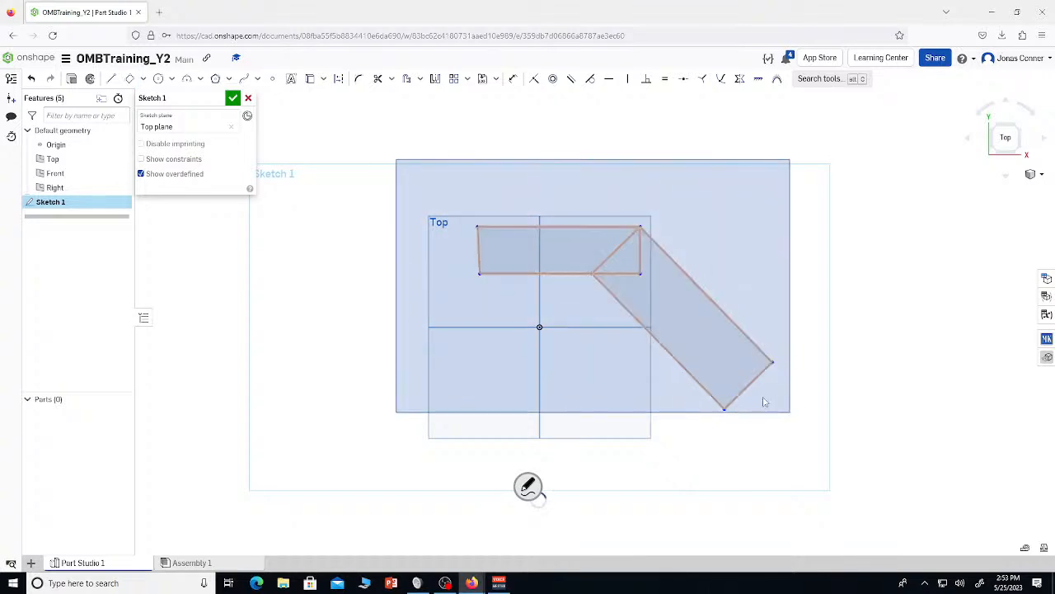
{"action": "key", "text": "Delete"}
Try a rectangle centred on the origin and another one starting at its upper-right corner, and undo both
{"action": "key", "text": "g"}
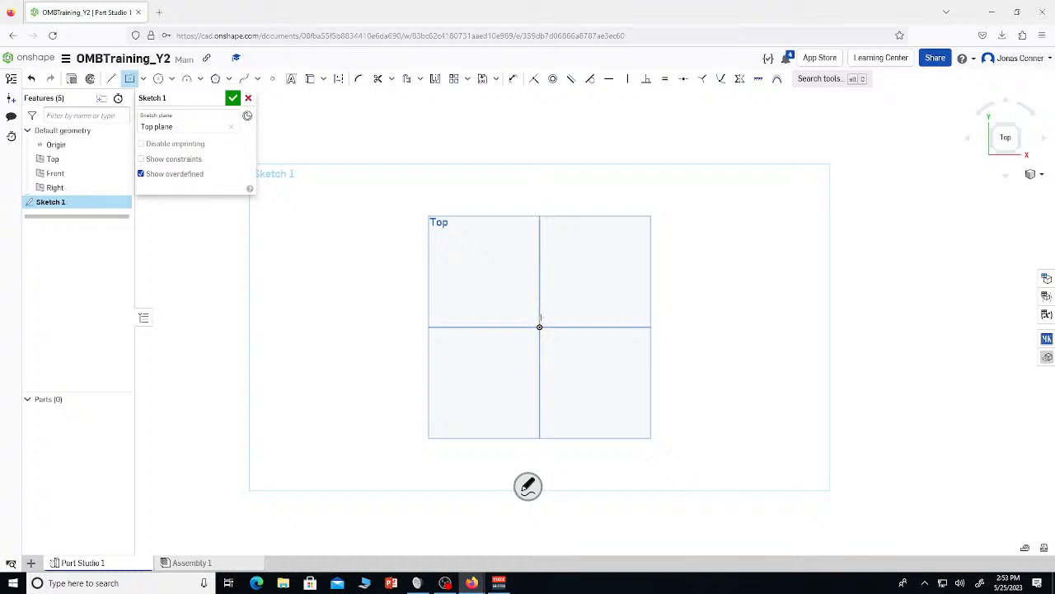
{"action": "left_click", "coordinate": [540, 327]}
{"action": "left_click", "coordinate": [609, 273]}
{"action": "left_click", "coordinate": [609, 273]}
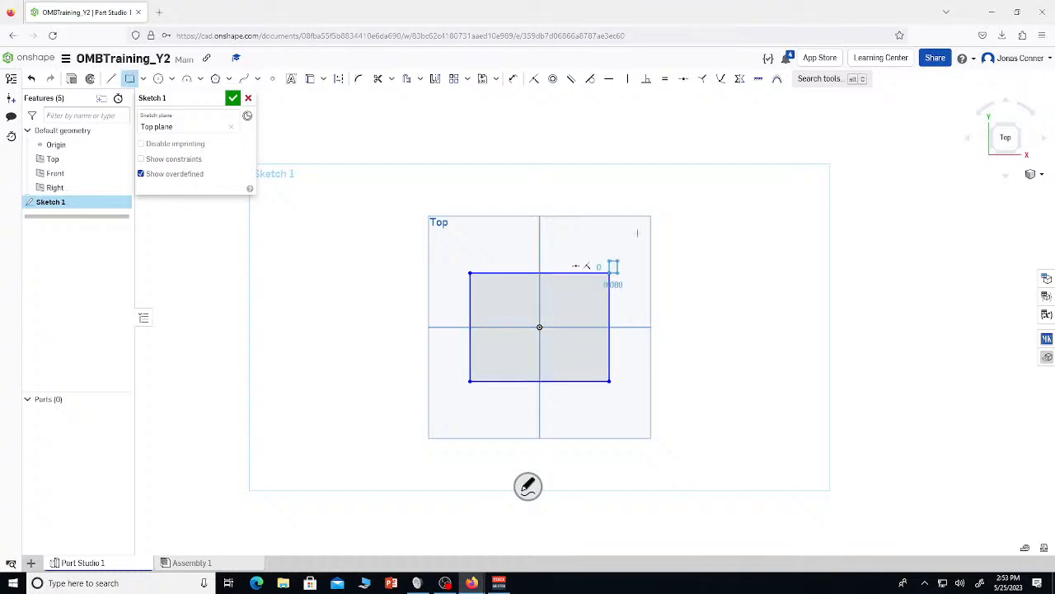
{"action": "left_click", "coordinate": [682, 198]}
{"action": "key", "text": "ctrl+z"}
{"action": "key", "text": "ctrl+z"}
Draw a circle centred on the origin
{"action": "key", "text": "c"}
{"action": "left_click", "coordinate": [540, 326]}
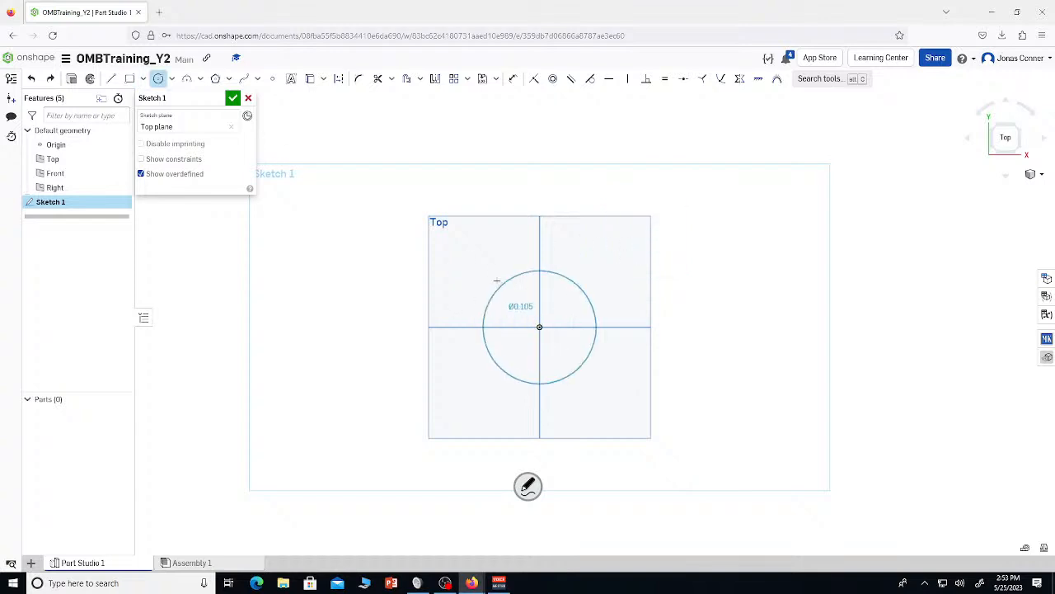
{"action": "left_click", "coordinate": [486, 273]}
{"action": "key", "text": "Return"}
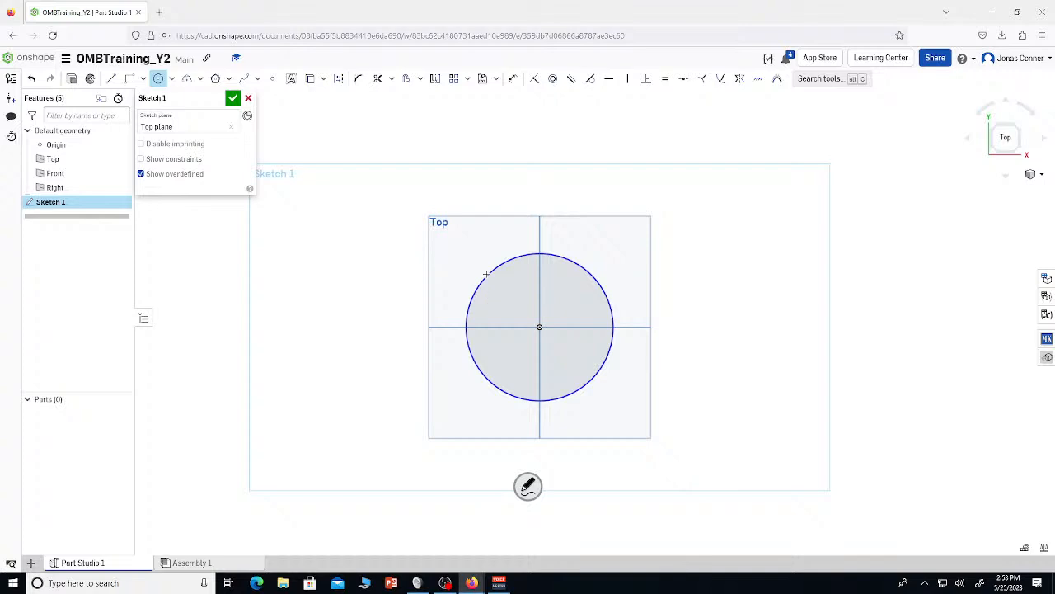
{"action": "key", "text": "Escape"}
{"action": "left_click", "coordinate": [514, 301]}
{"action": "key", "text": "Delete"}
Dimension the circle's diameter at 2 in and delete the dimension
{"action": "key", "text": "d"}
{"action": "left_click", "coordinate": [503, 283]}
{"action": "left_click", "coordinate": [466, 236]}
{"action": "type", "text": "2"}
{"action": "key", "text": "Return"}
{"action": "key", "text": "Escape"}
{"action": "left_click", "coordinate": [493, 271]}
{"action": "key", "text": "Delete"}
Switch to YouTube Studio to check the live stream's analytics and chat, and return to the Onshape sketch
{"action": "left_click", "coordinate": [470, 583]}
{"action": "left_click", "coordinate": [438, 541]}
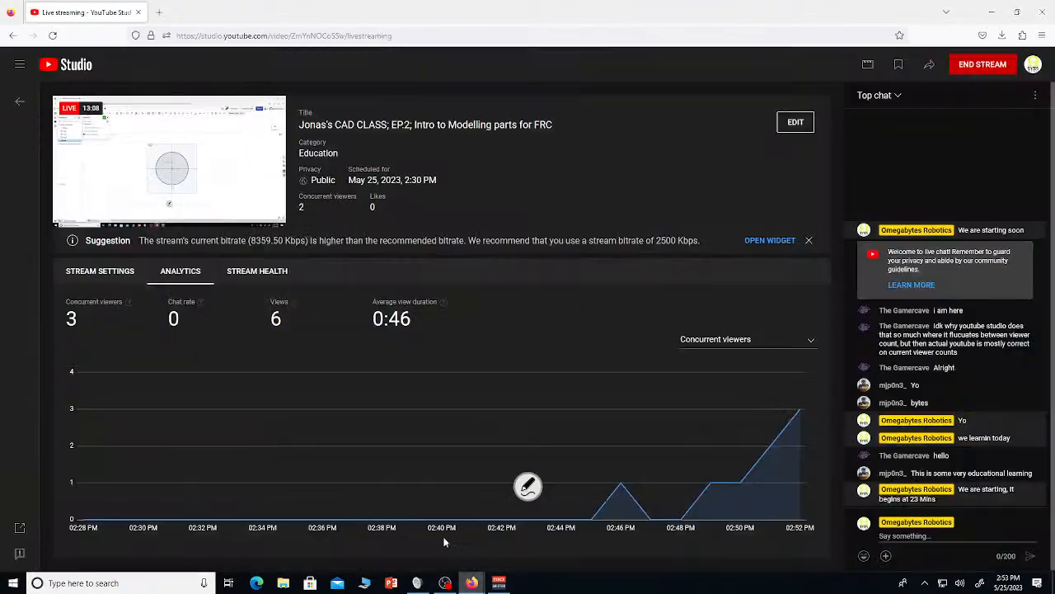
{"action": "key", "text": "alt+Tab"}
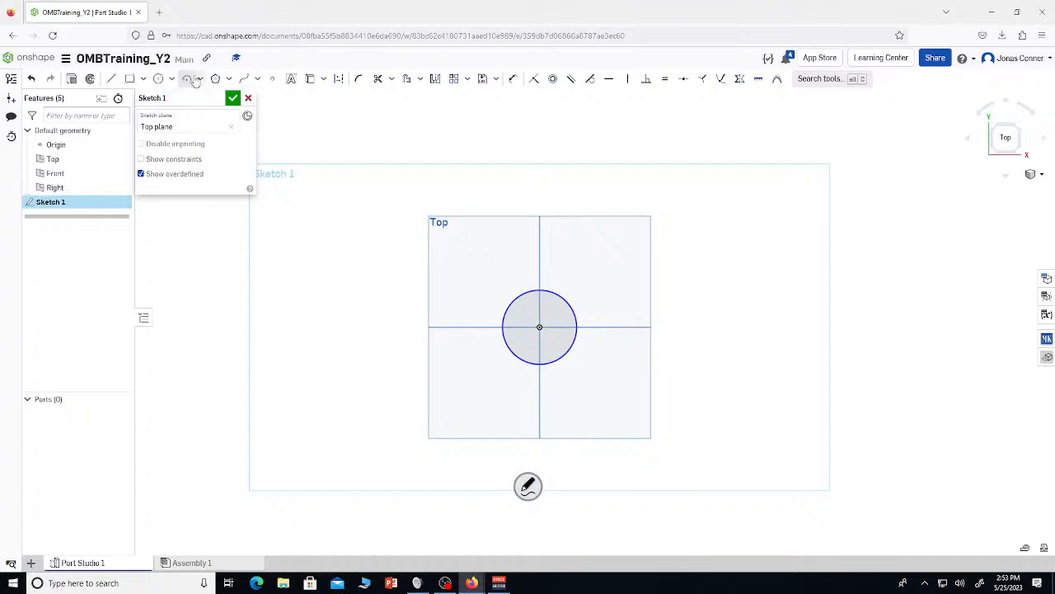
Delete the circle and draw a rectangle centred on the origin, 8 in wide and 2 in high
{"action": "left_click_drag", "start_coordinate": [663, 272], "coordinate": [487, 360]}
{"action": "key", "text": "Delete"}
{"action": "key", "text": "g"}
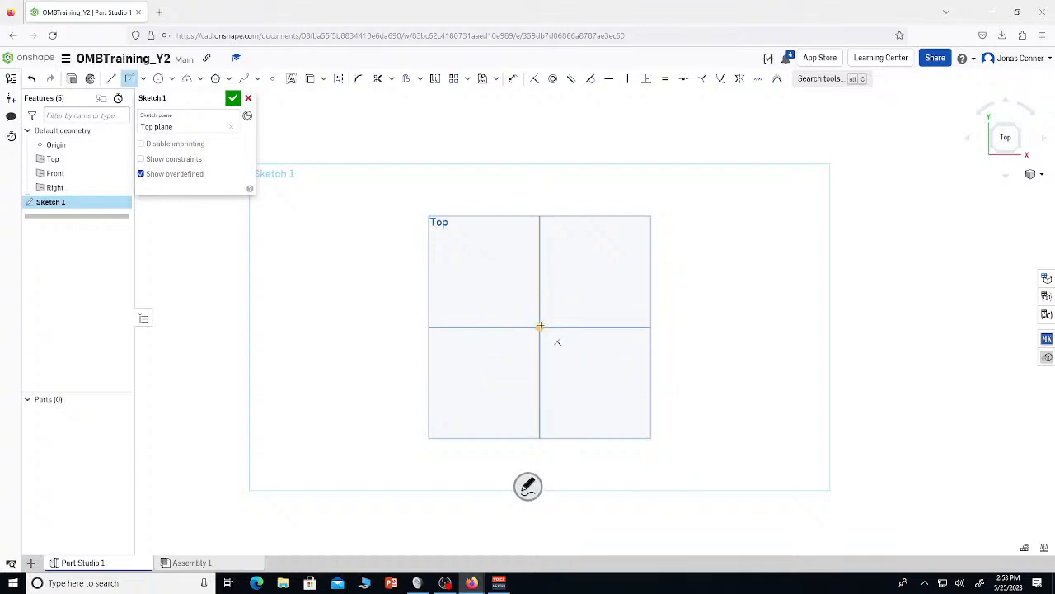
{"action": "left_click", "coordinate": [539, 328]}
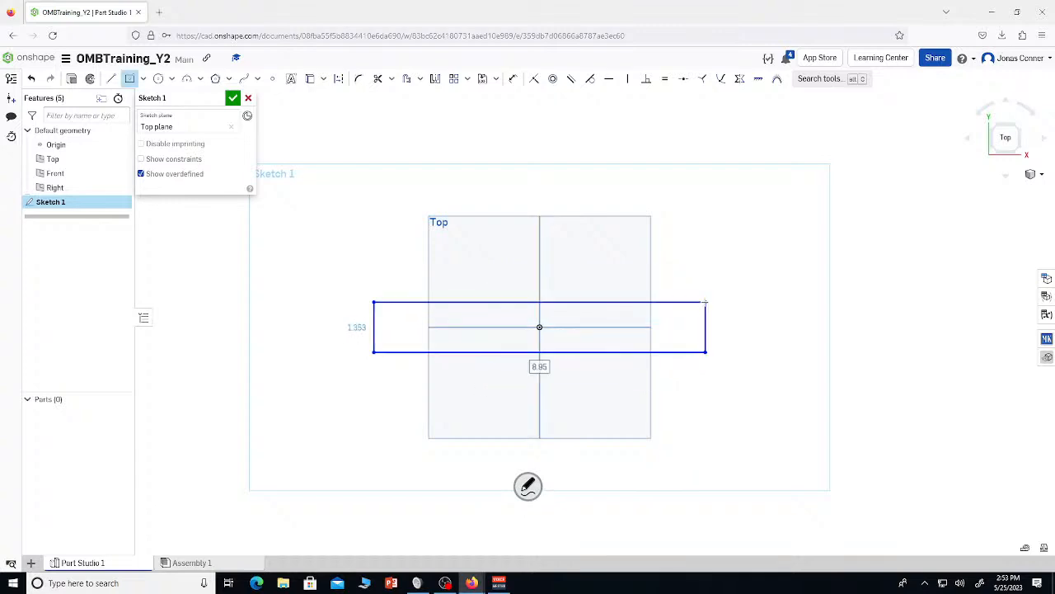
{"action": "left_click", "coordinate": [705, 302]}
{"action": "type", "text": "2"}
{"action": "key", "text": "Return"}
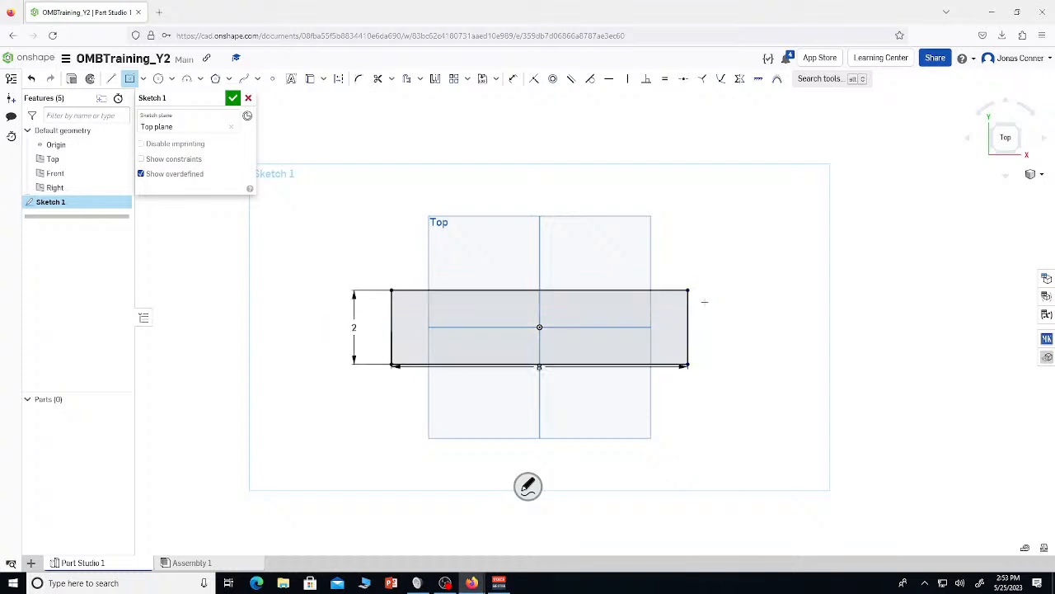
Apply a 0.25 in sketch fillet to the two left corners of the rectangle
{"action": "scroll", "coordinate": [392, 292], "scroll_direction": "up", "scroll_amount": 3}
{"action": "scroll", "coordinate": [392, 292], "scroll_direction": "down", "scroll_amount": 5}
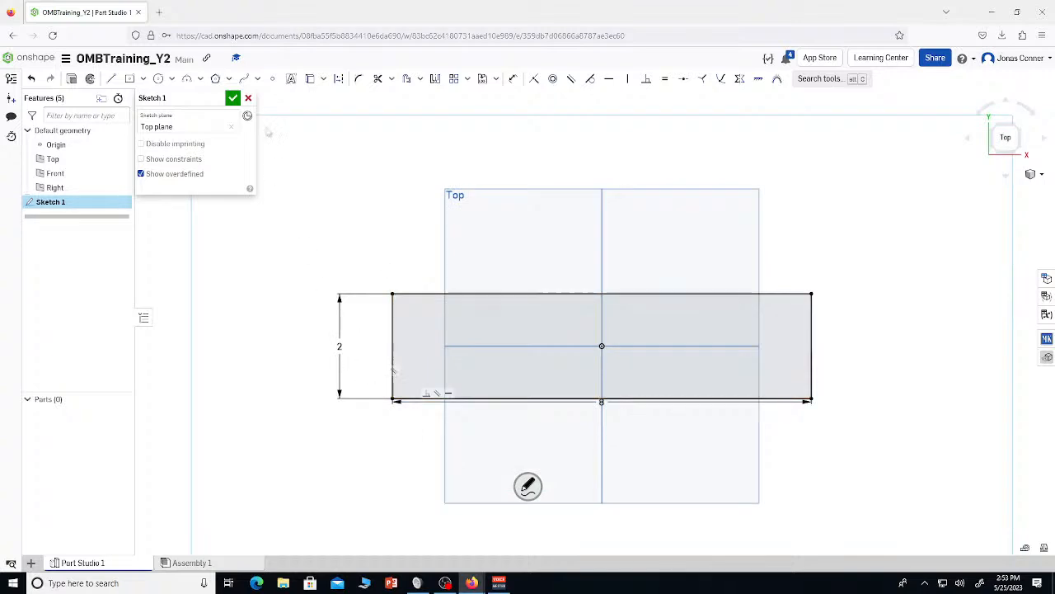
{"action": "left_click", "coordinate": [358, 79]}
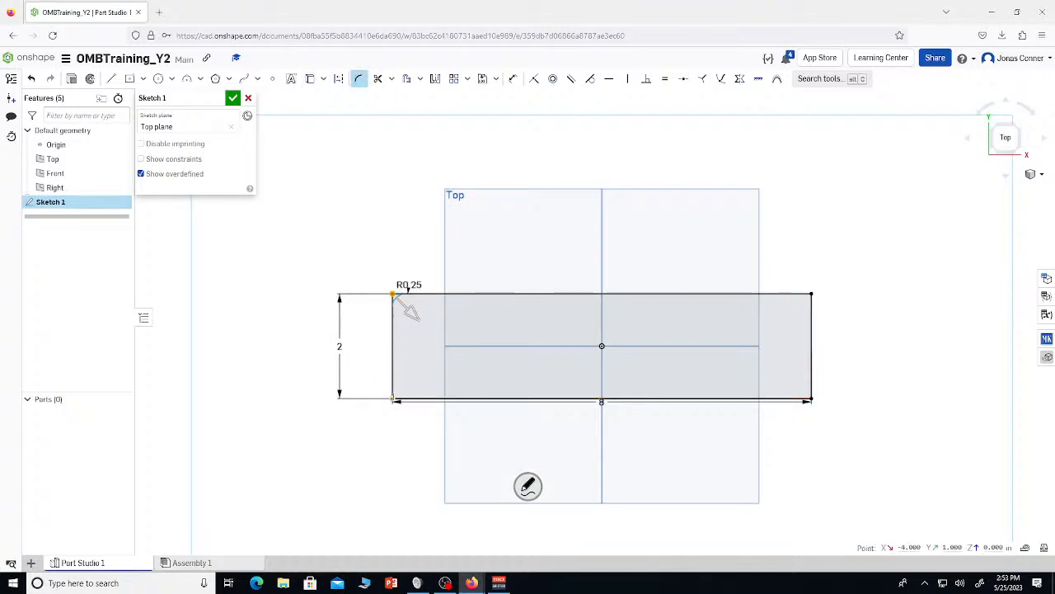
{"action": "left_click", "coordinate": [394, 398]}
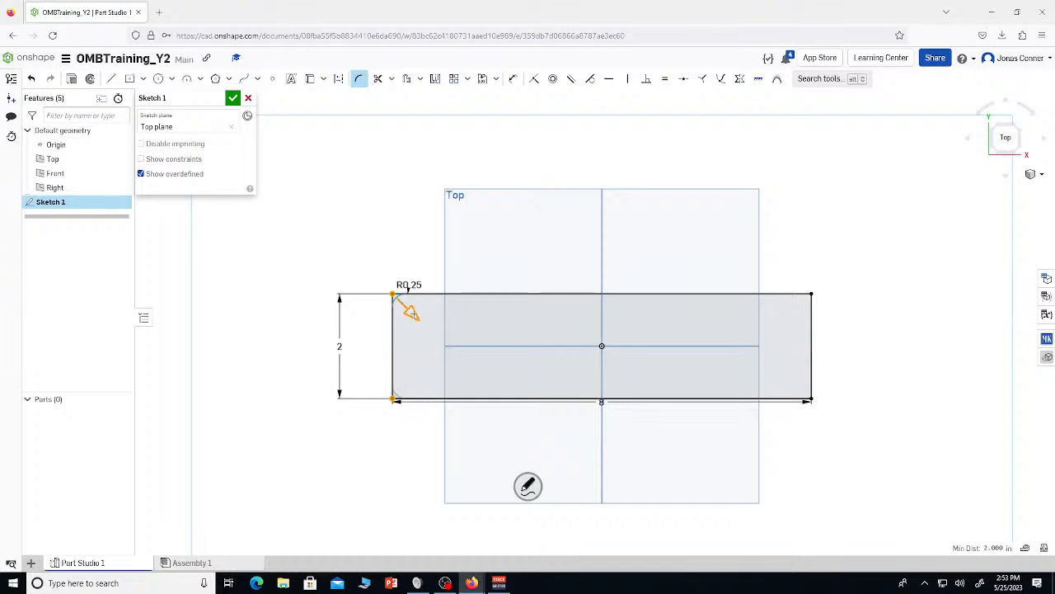
{"action": "left_click", "coordinate": [375, 262]}
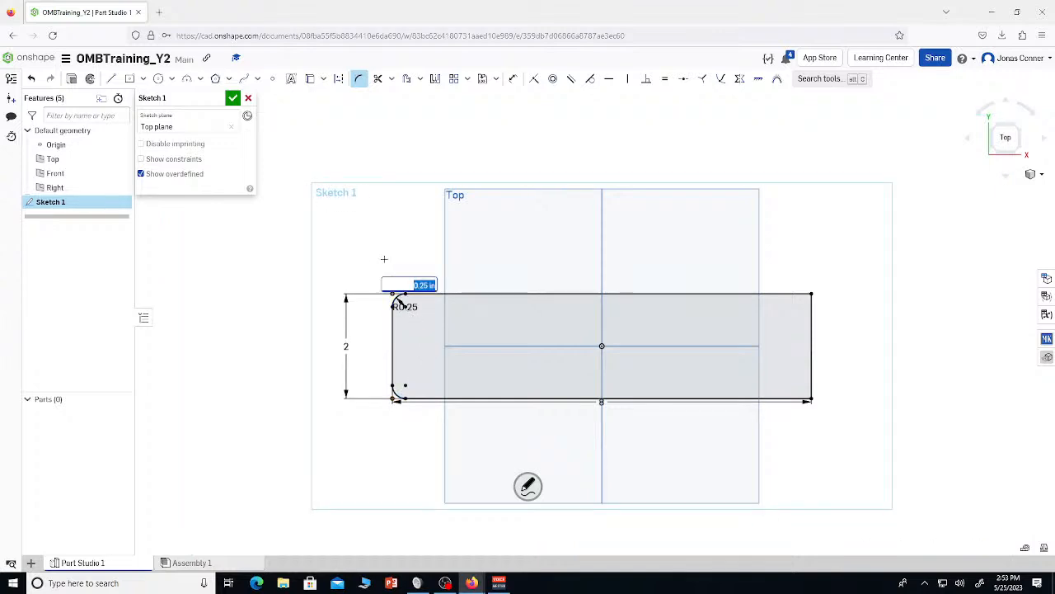
{"action": "key", "text": "Return"}
{"action": "key", "text": "Escape"}
Move the fillet's radius dimension inside the rectangle and set the radius to 0.5 in
{"action": "left_click_drag", "start_coordinate": [418, 319], "coordinate": [431, 326]}
{"action": "double_click", "coordinate": [431, 325]}
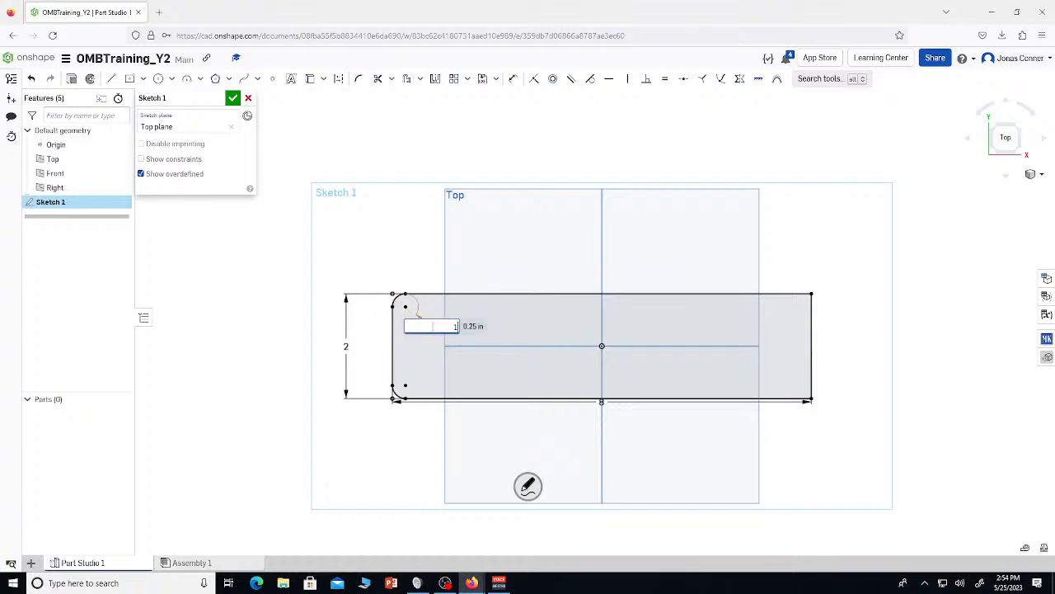
{"action": "type", "text": "0.5"}
{"action": "key", "text": "Return"}
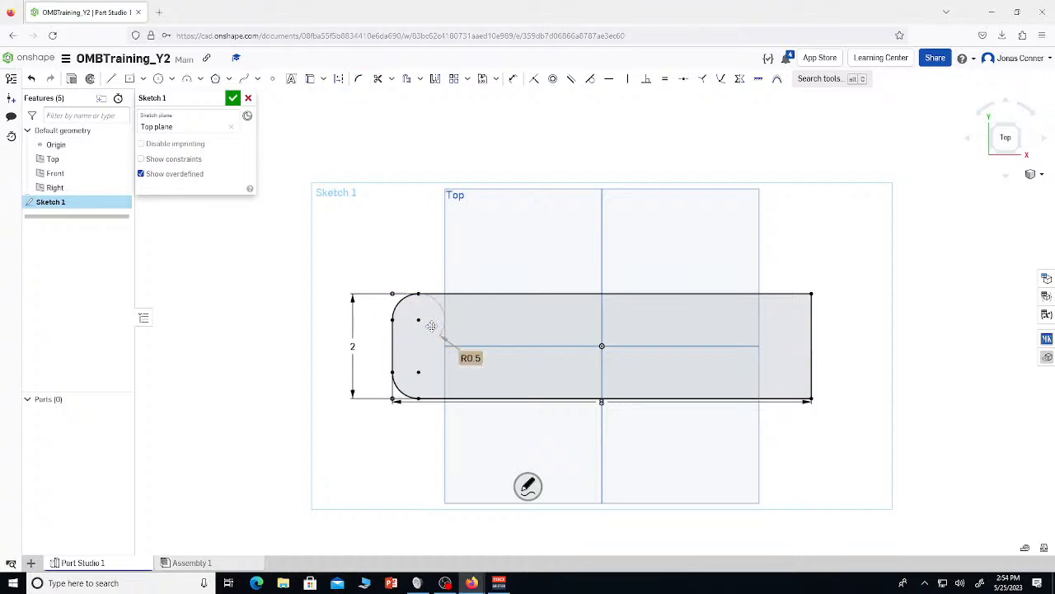
Delete the fillet radius dimension and undo back to the rectangle with square corners
{"action": "scroll", "coordinate": [432, 326], "scroll_direction": "down", "scroll_amount": 1}
{"action": "left_click", "coordinate": [460, 342]}
{"action": "key", "text": "Delete"}
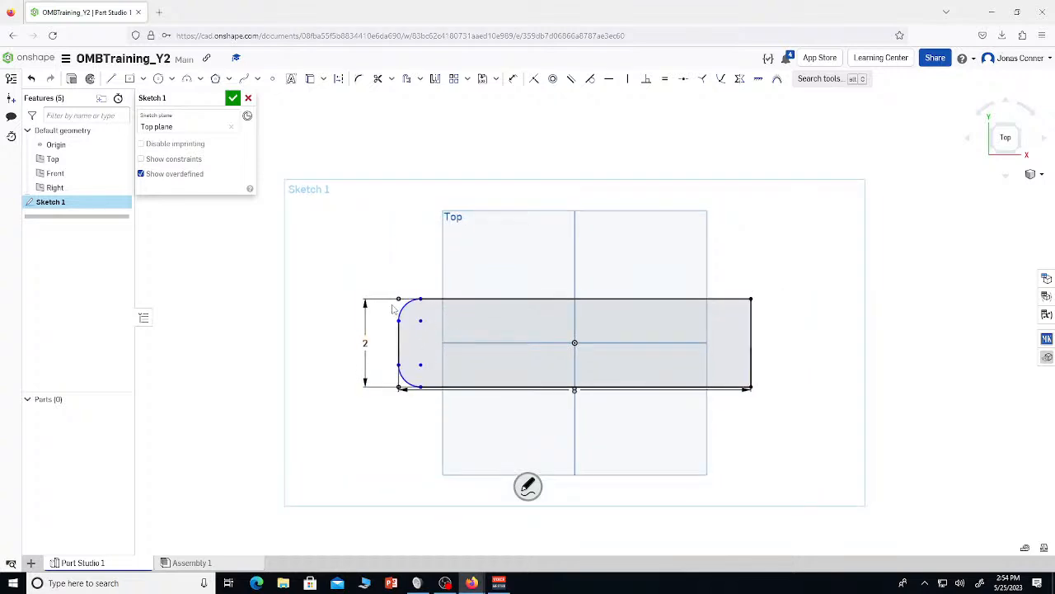
{"action": "key", "text": "ctrl+z"}
{"action": "key", "text": "ctrl+z"}
{"action": "key", "text": "ctrl+z"}
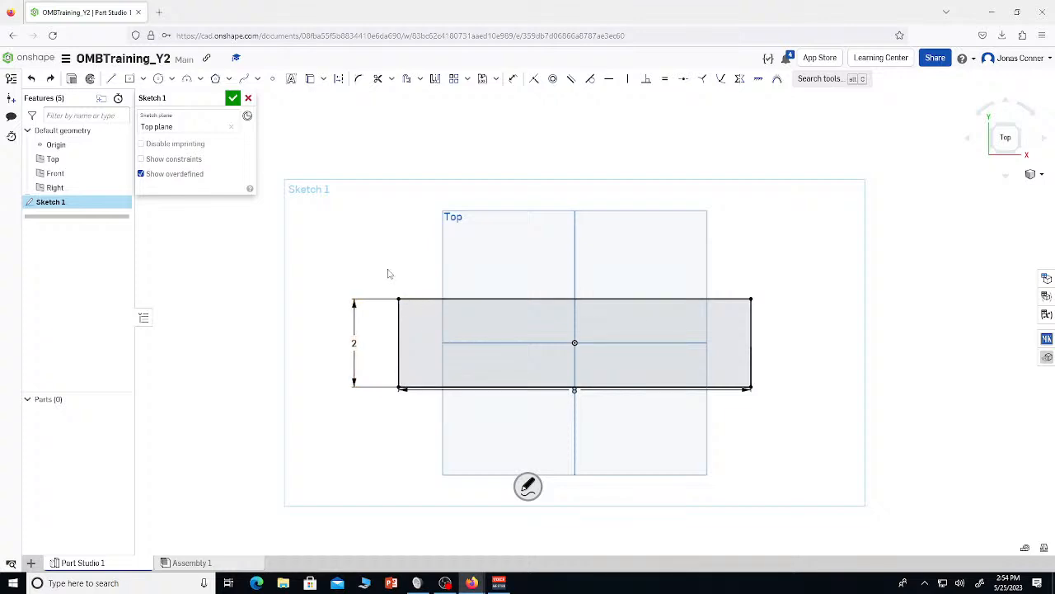
Try a semicircular three-point arc on the rectangle's left side between its two corners, and undo it
{"action": "left_click", "coordinate": [186, 78]}
{"action": "left_click", "coordinate": [399, 298]}
{"action": "left_click", "coordinate": [399, 387]}
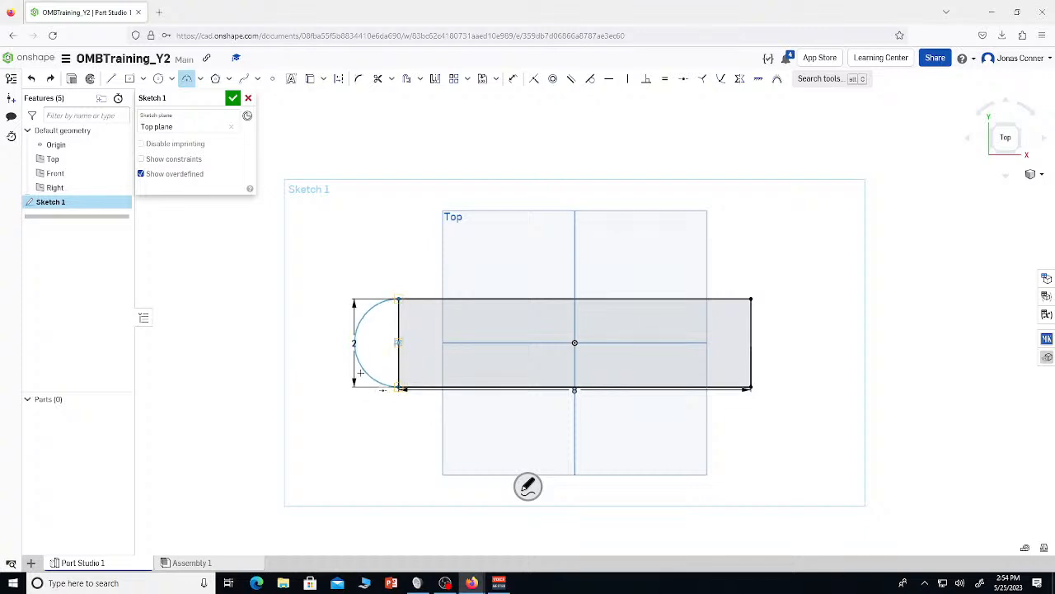
{"action": "left_click", "coordinate": [399, 344]}
{"action": "key", "text": "Escape"}
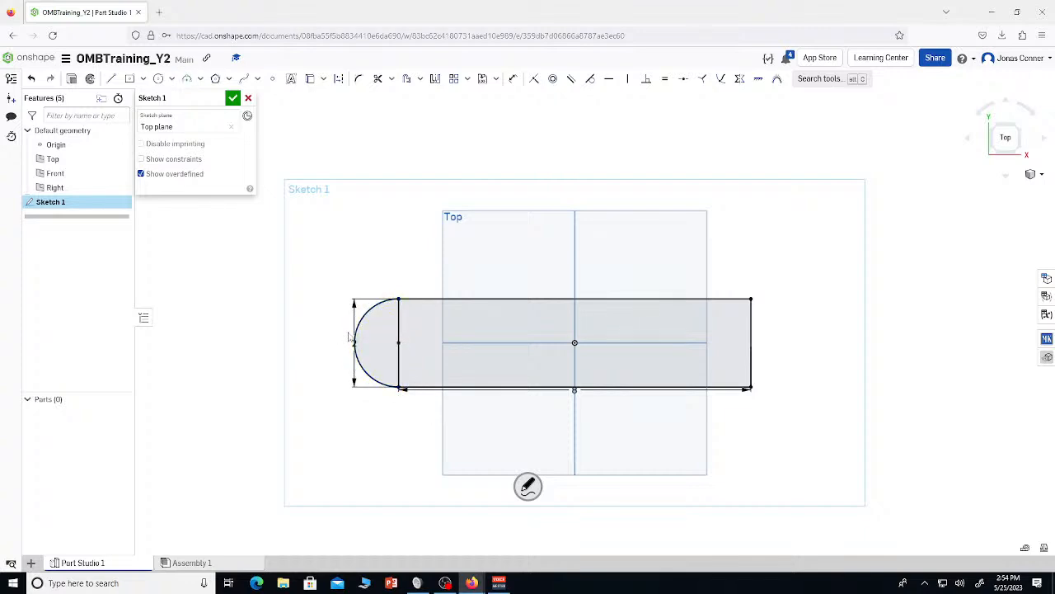
{"action": "scroll", "coordinate": [386, 346], "scroll_direction": "up", "scroll_amount": 3}
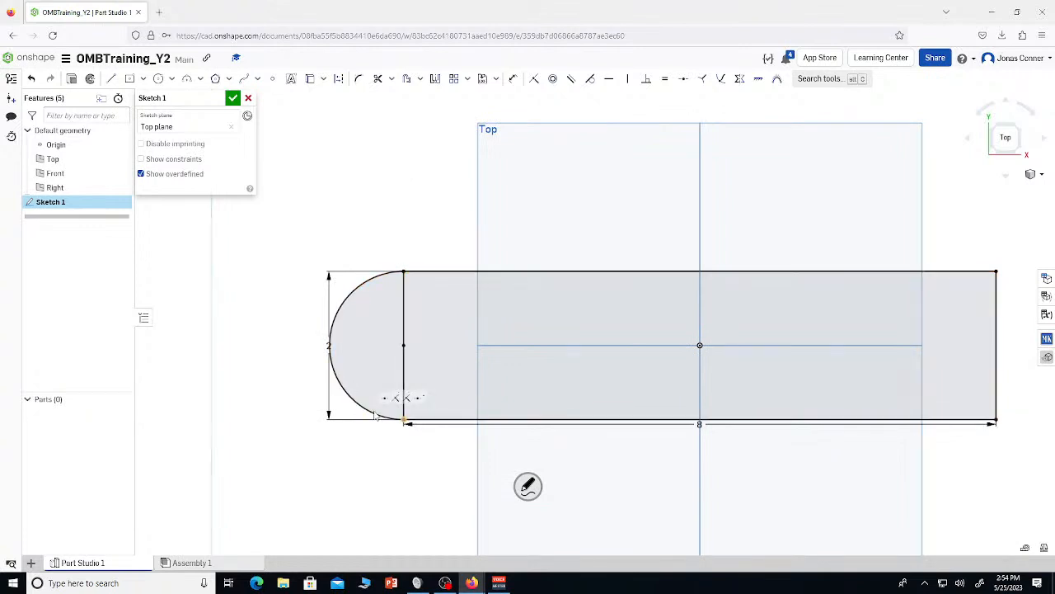
{"action": "key", "text": "ctrl+z"}
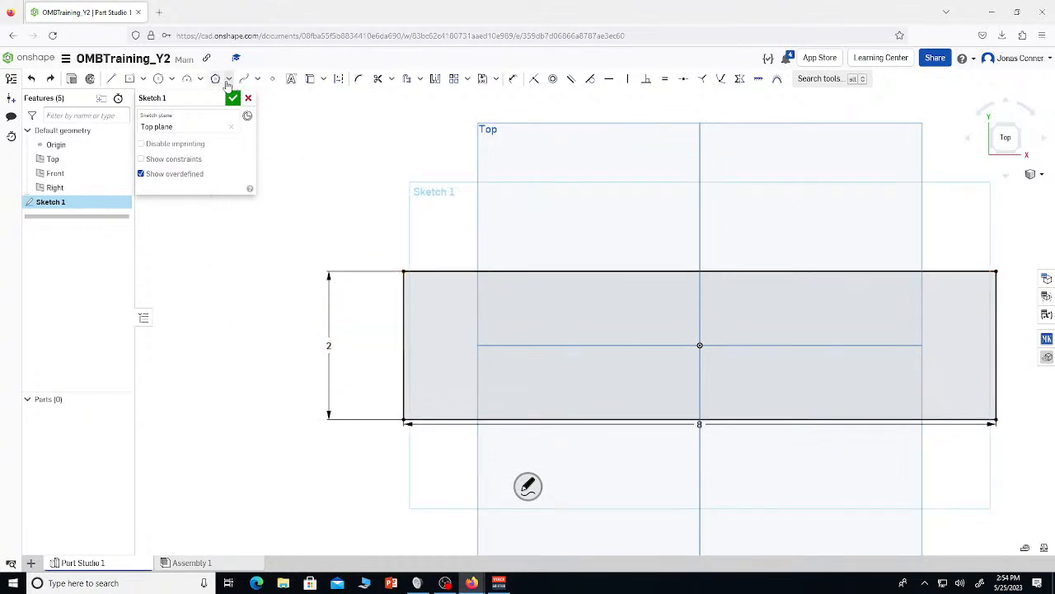
Draw a three-point arc bulging outward between the rectangle's two left corners and shift its centre point inside the rectangle
{"action": "left_click", "coordinate": [187, 79]}
{"action": "left_click", "coordinate": [403, 271]}
{"action": "left_click", "coordinate": [403, 420]}
{"action": "left_click", "coordinate": [334, 368]}
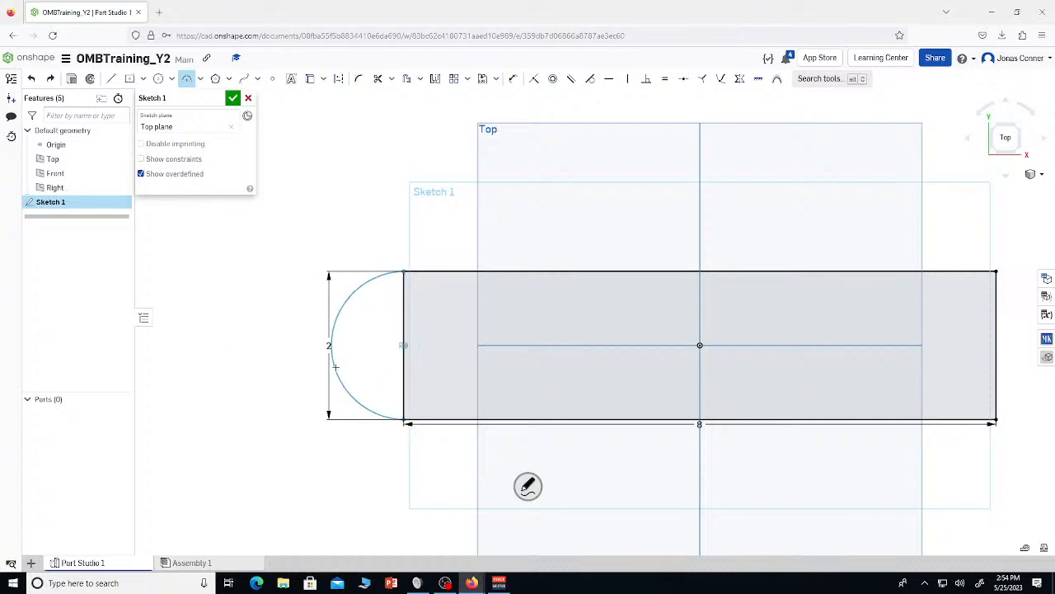
{"action": "left_click", "coordinate": [414, 345]}
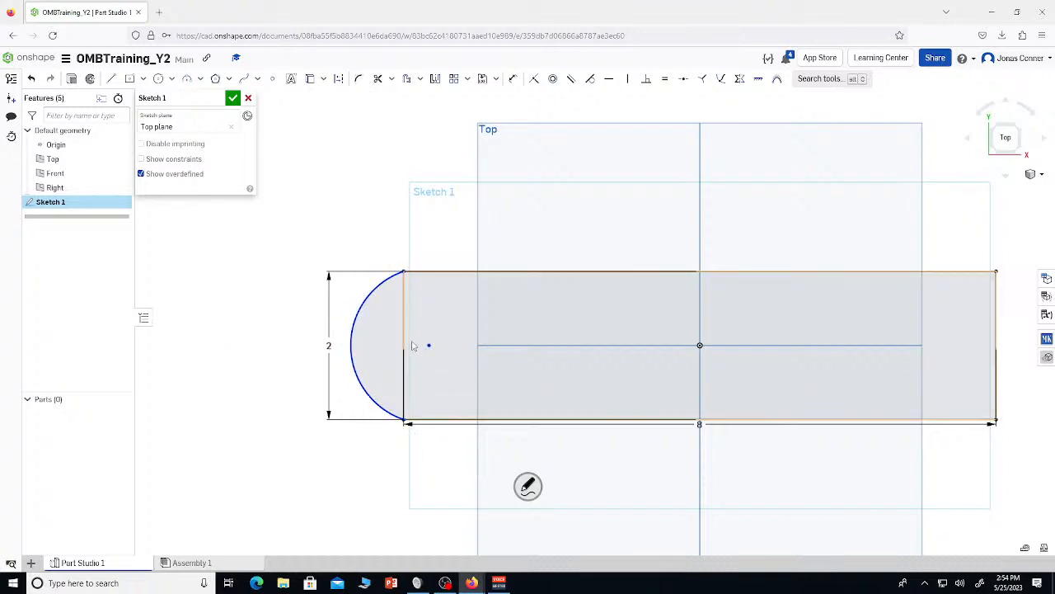
Shift the arc's centre point closer to the rectangle's left side, and undo back to the plain rectangle
{"action": "left_click_drag", "start_coordinate": [429, 346], "coordinate": [360, 346]}
{"action": "key", "text": "ctrl+z"}
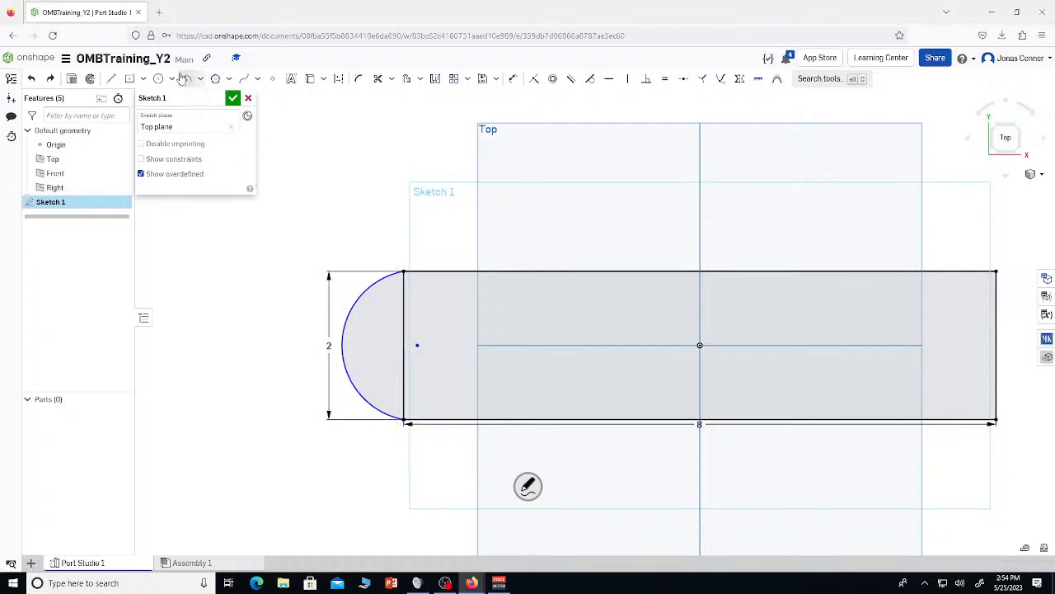
{"action": "key", "text": "ctrl+z"}
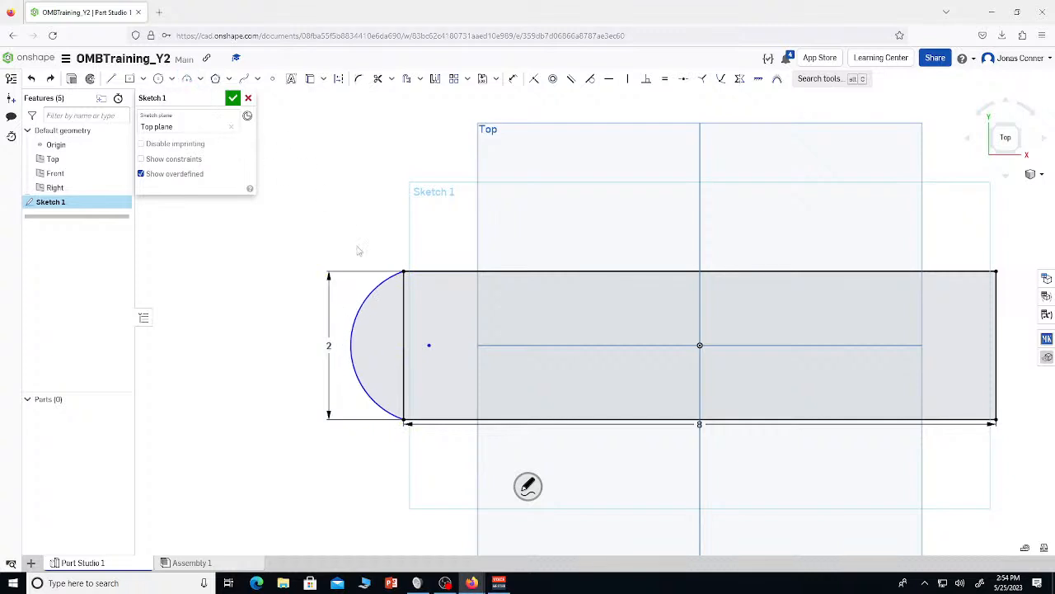
{"action": "key", "text": "ctrl+z"}
Draw an outward three-point arc between the rectangle's two left corners with a radius of 1.25 in
{"action": "left_click", "coordinate": [186, 78]}
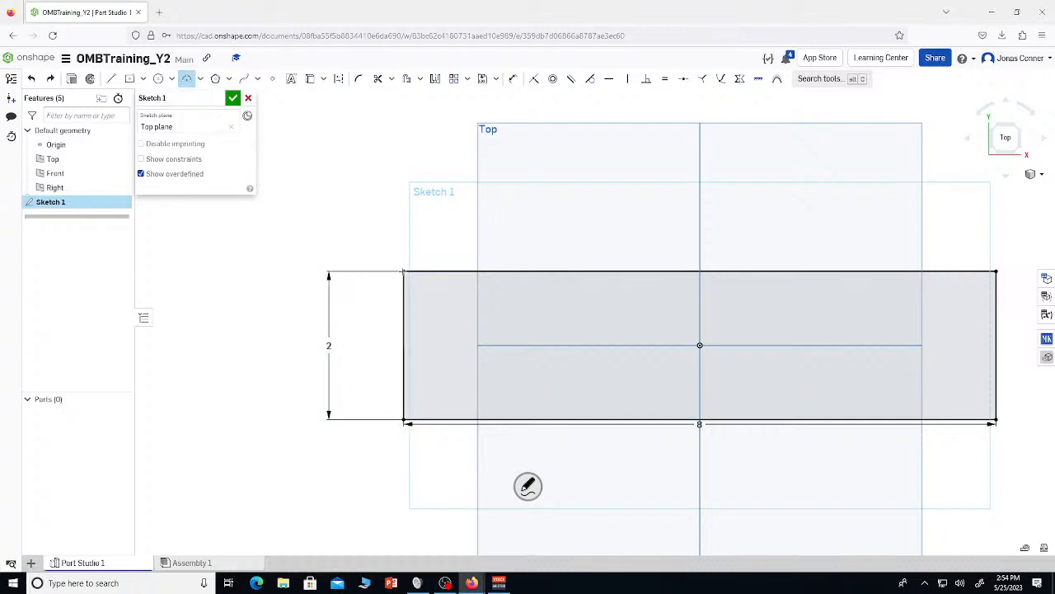
{"action": "left_click", "coordinate": [402, 270]}
{"action": "left_click", "coordinate": [266, 378]}
{"action": "type", "text": "1"}
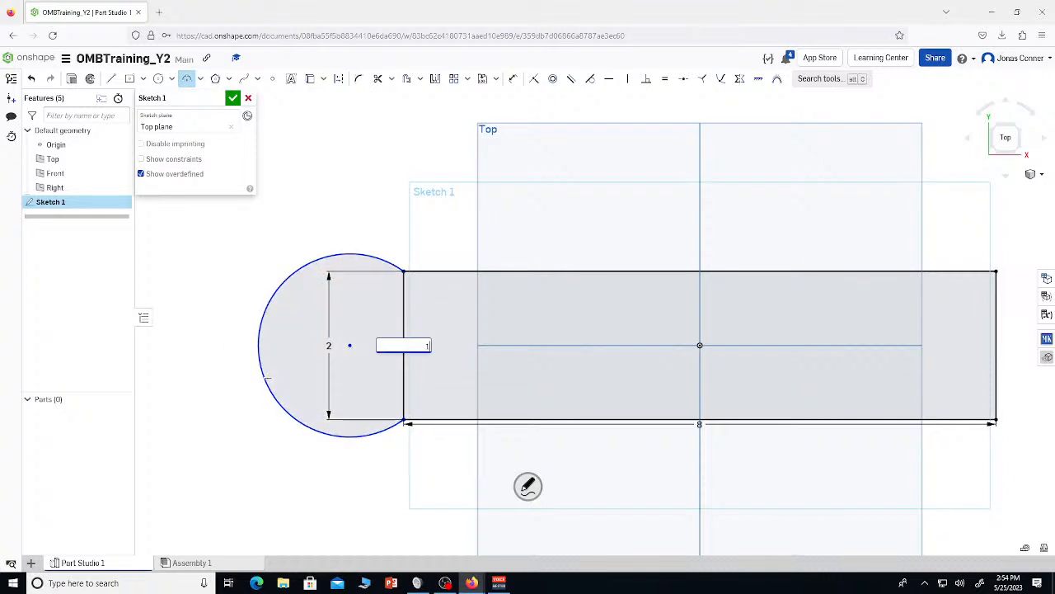
{"action": "type", "text": ".25"}
{"action": "key", "text": "Return"}
{"action": "key", "text": "Escape"}
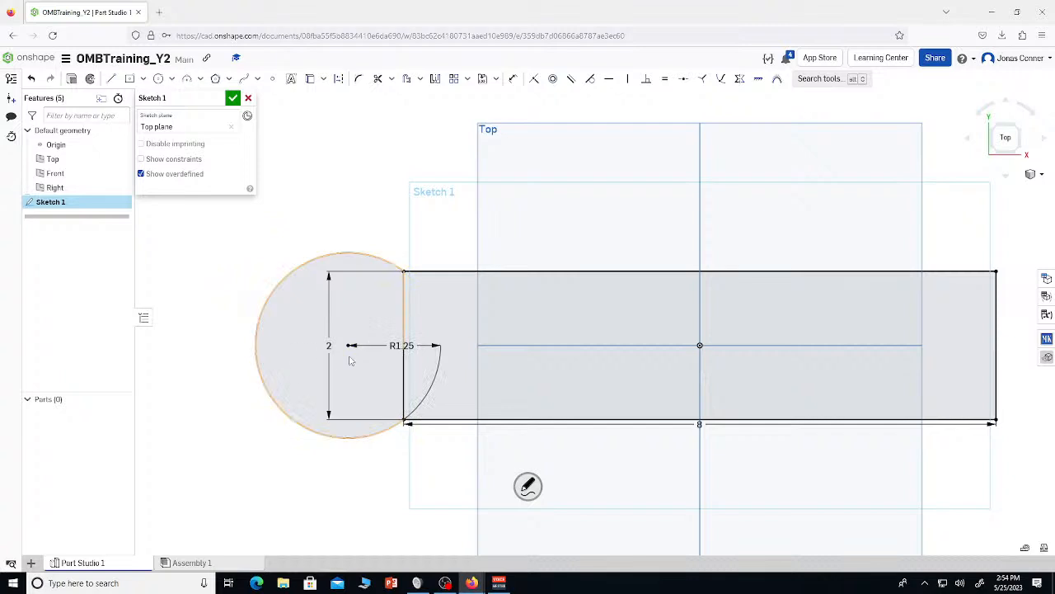
Set the arc's radius to 5 in
{"action": "double_click", "coordinate": [390, 345]}
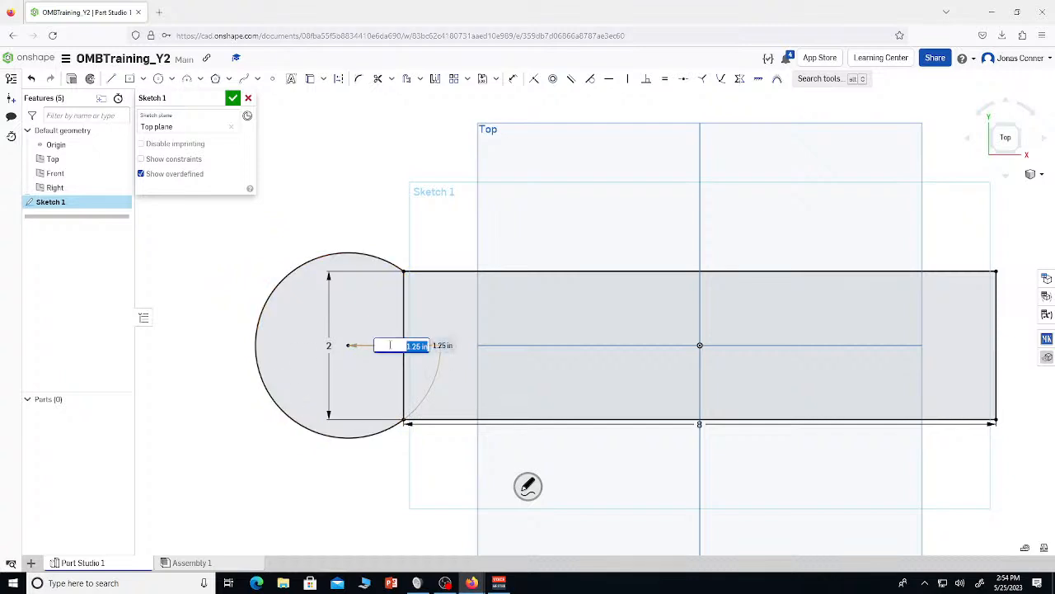
{"action": "type", "text": "5"}
{"action": "key", "text": "Return"}
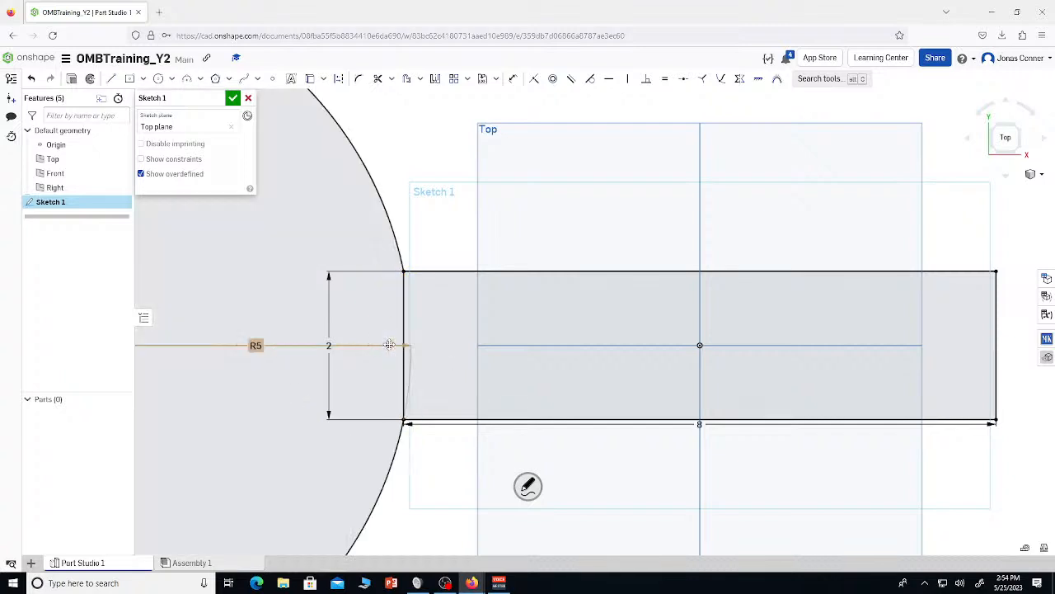
{"action": "scroll", "coordinate": [412, 325], "scroll_direction": "down", "scroll_amount": 8}
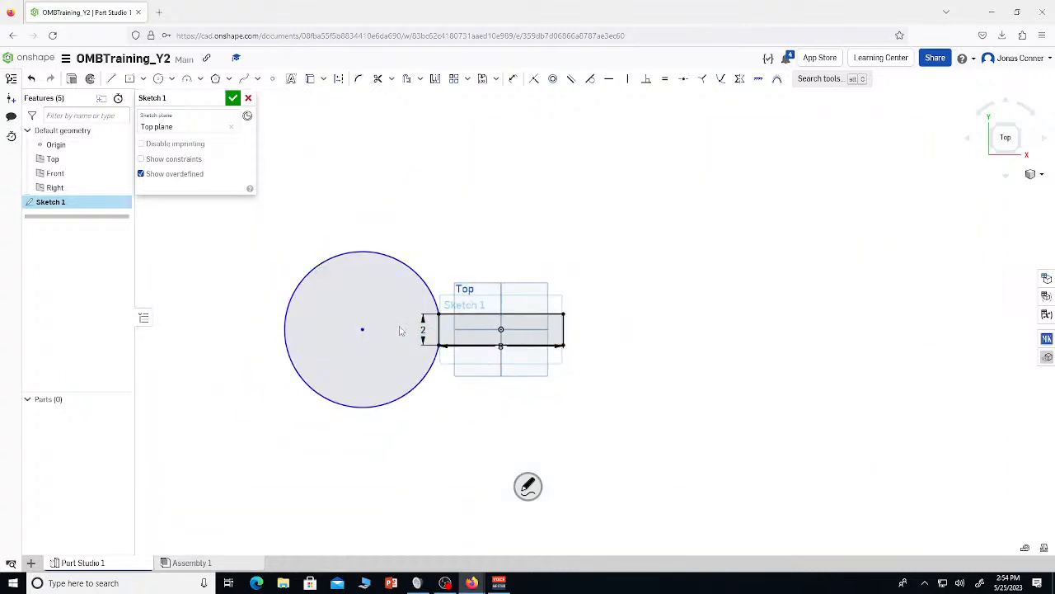
Delete the large arc and the rectangle to clear the sketch
{"action": "left_click_drag", "start_coordinate": [408, 173], "coordinate": [233, 433]}
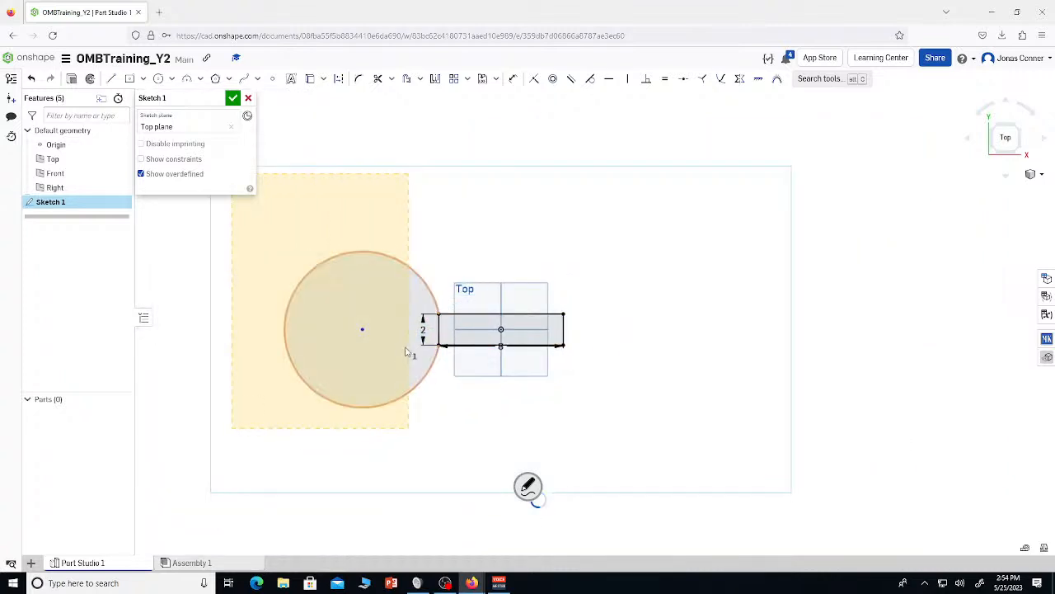
{"action": "key", "text": "Delete"}
{"action": "mouse_move", "coordinate": [627, 271]}
{"action": "left_mouse_down"}
{"action": "mouse_move", "coordinate": [391, 388]}
{"action": "mouse_move", "coordinate": [421, 368]}
{"action": "left_mouse_up"}
{"action": "key", "text": "Delete"}
{"action": "scroll", "coordinate": [523, 334], "scroll_direction": "down", "scroll_amount": 2}
{"action": "scroll", "coordinate": [514, 333], "scroll_direction": "up", "scroll_amount": 7}
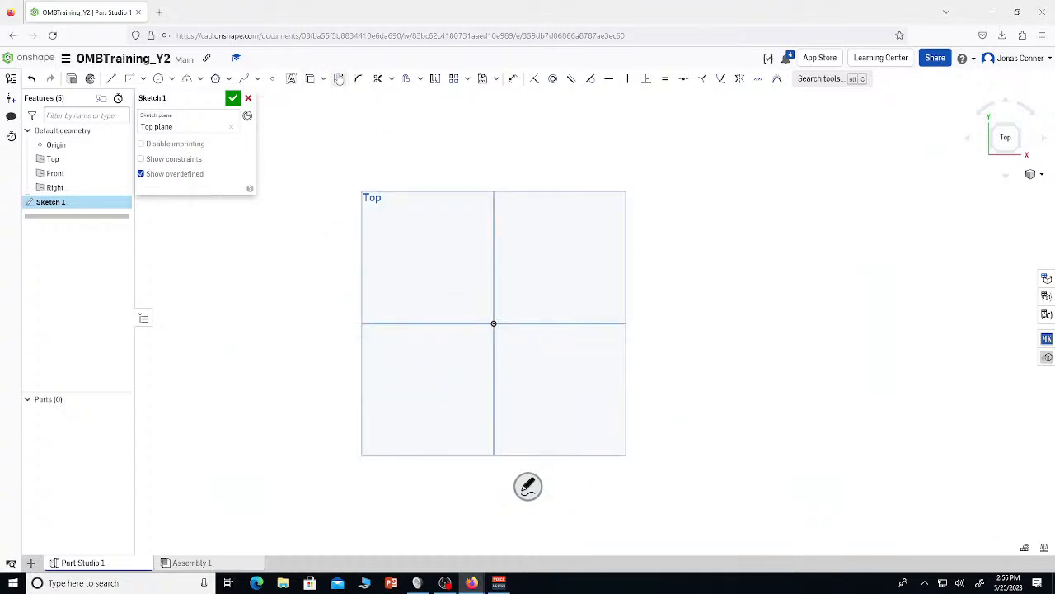
Add the sketch text "carrobotics" in a text box whose lower-left corner sits on the origin
{"action": "left_click", "coordinate": [291, 78]}
{"action": "left_click_drag", "start_coordinate": [493, 323], "coordinate": [698, 223]}
{"action": "type", "text": "ome"}
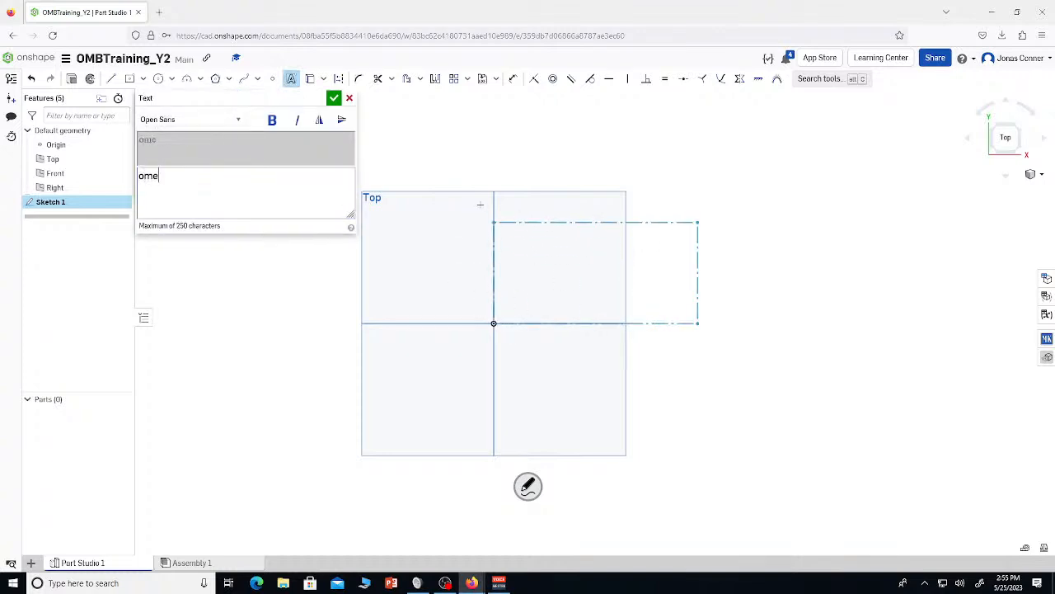
{"action": "key", "text": "BackSpace"}
{"action": "key", "text": "BackSpace"}
{"action": "key", "text": "BackSpace"}
{"action": "key", "text": "BackSpace"}
{"action": "key", "text": "BackSpace"}
{"action": "type", "text": "carrobotics"}
{"action": "left_click", "coordinate": [334, 98]}
{"action": "scroll", "coordinate": [514, 278], "scroll_direction": "down", "scroll_amount": 5}
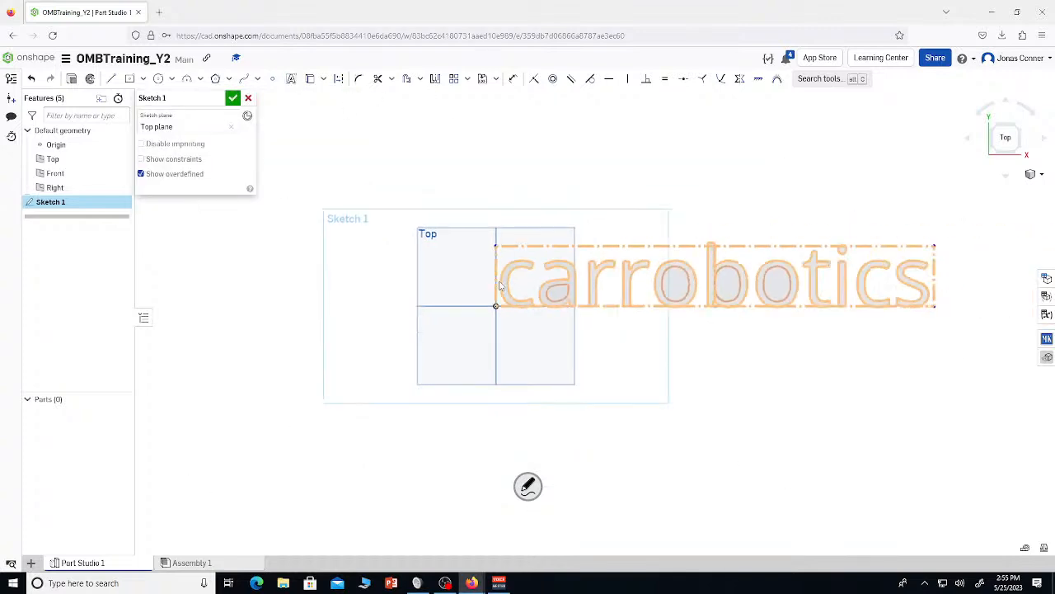
Shrink the text by resizing its box from the top and right edges, and delete it
{"action": "scroll", "coordinate": [499, 273], "scroll_direction": "up", "scroll_amount": 5}
{"action": "left_click_drag", "start_coordinate": [501, 251], "coordinate": [500, 302]}
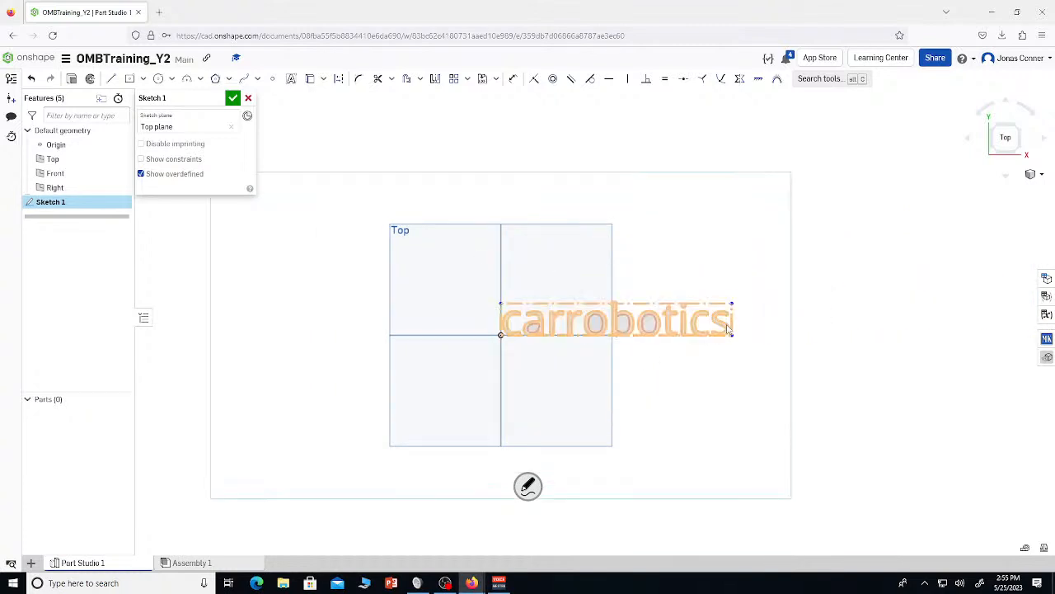
{"action": "mouse_move", "coordinate": [731, 324]}
{"action": "left_mouse_down"}
{"action": "mouse_move", "coordinate": [705, 312]}
{"action": "mouse_move", "coordinate": [685, 319]}
{"action": "left_mouse_up"}
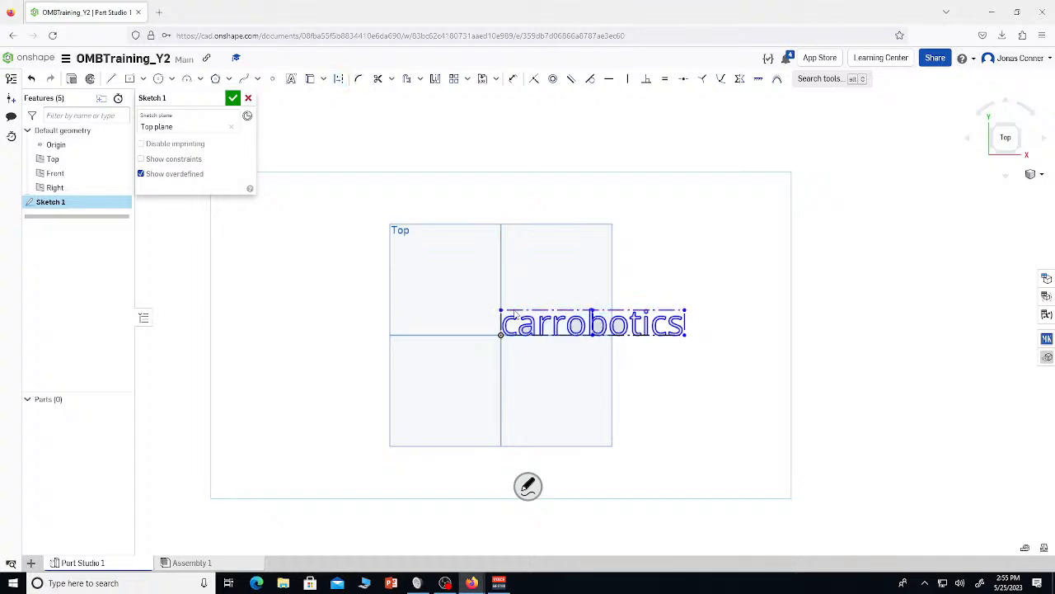
{"action": "key", "text": "Delete"}
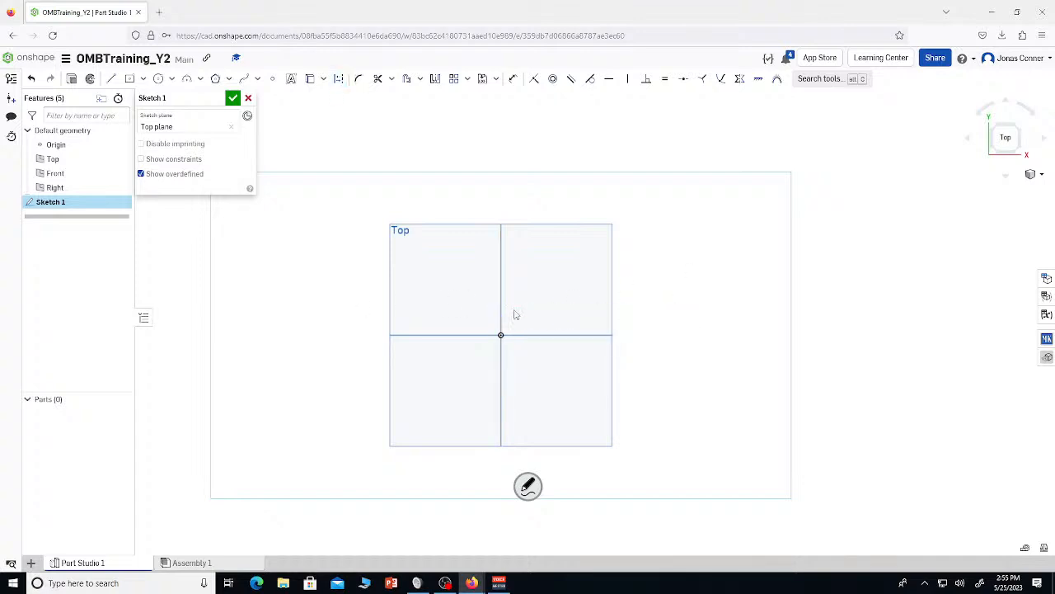
Draw a right triangle of lines with its right angle at the origin and a hypotenuse about 3.2 in long
{"action": "left_click", "coordinate": [391, 78]}
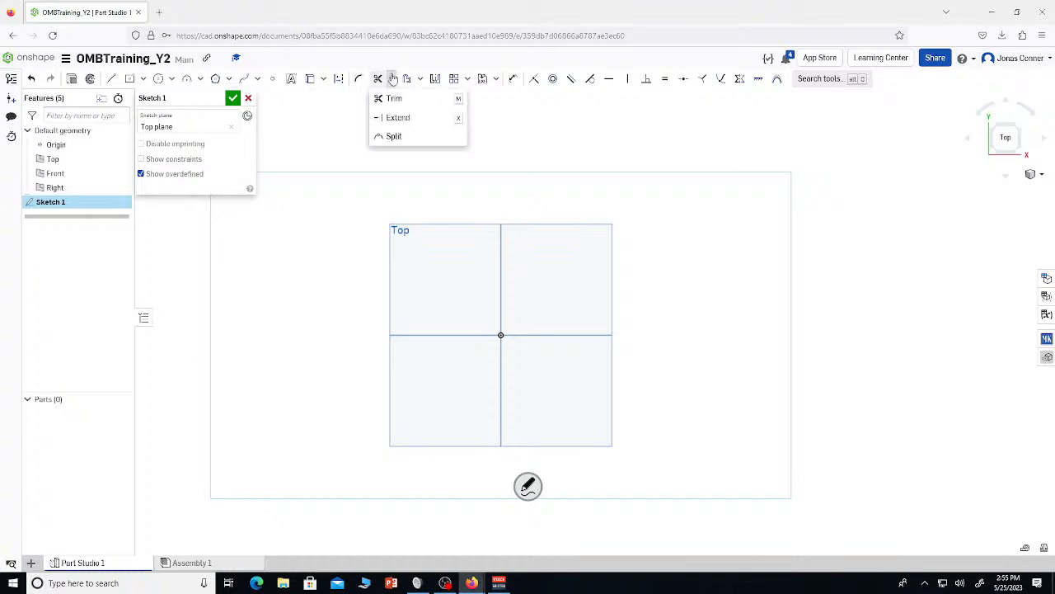
{"action": "key", "text": "l"}
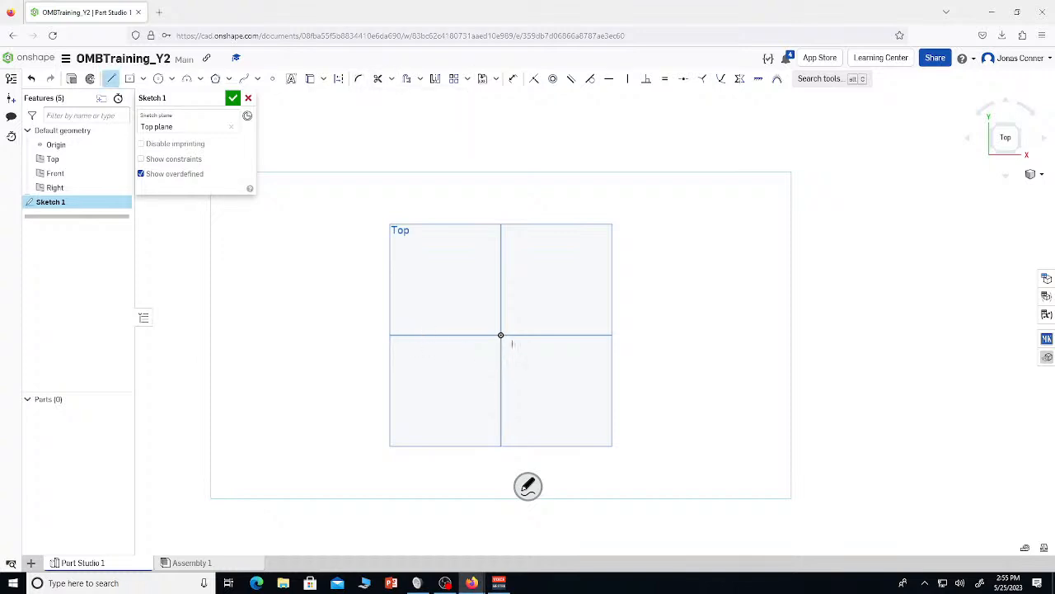
{"action": "left_click", "coordinate": [500, 264]}
{"action": "left_click", "coordinate": [407, 335]}
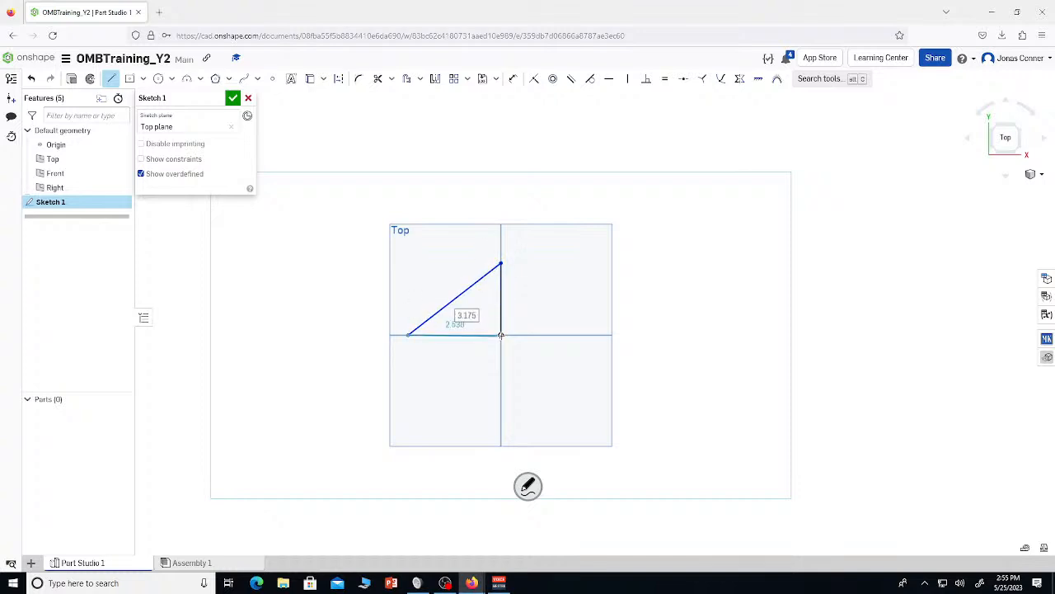
{"action": "left_click", "coordinate": [500, 335]}
{"action": "key", "text": "Escape"}
Trim away the triangle's vertical and horizontal legs, keeping only the sloping line
{"action": "key", "text": "m"}
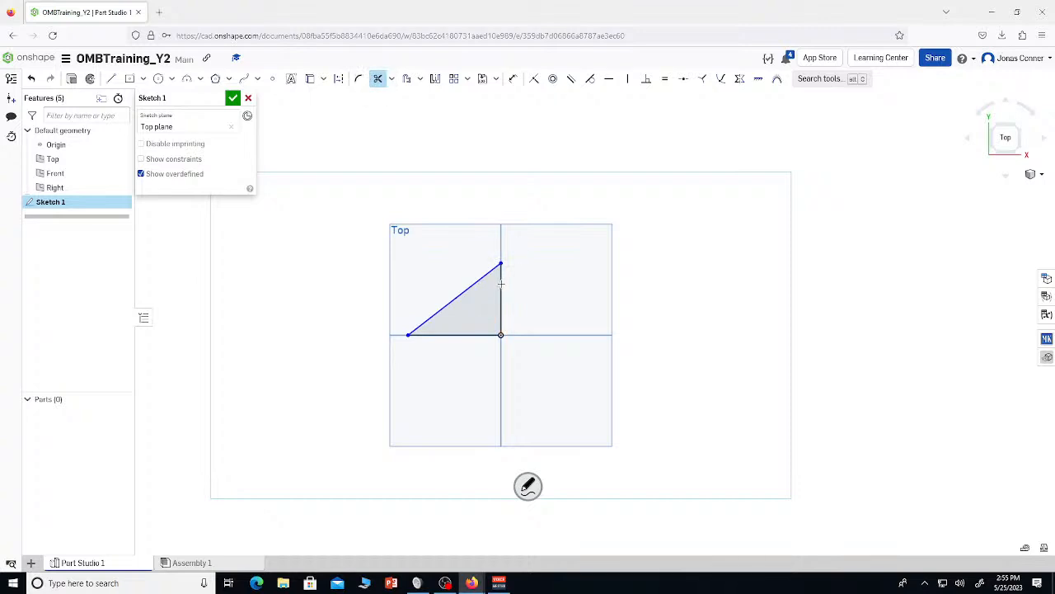
{"action": "left_click", "coordinate": [502, 284]}
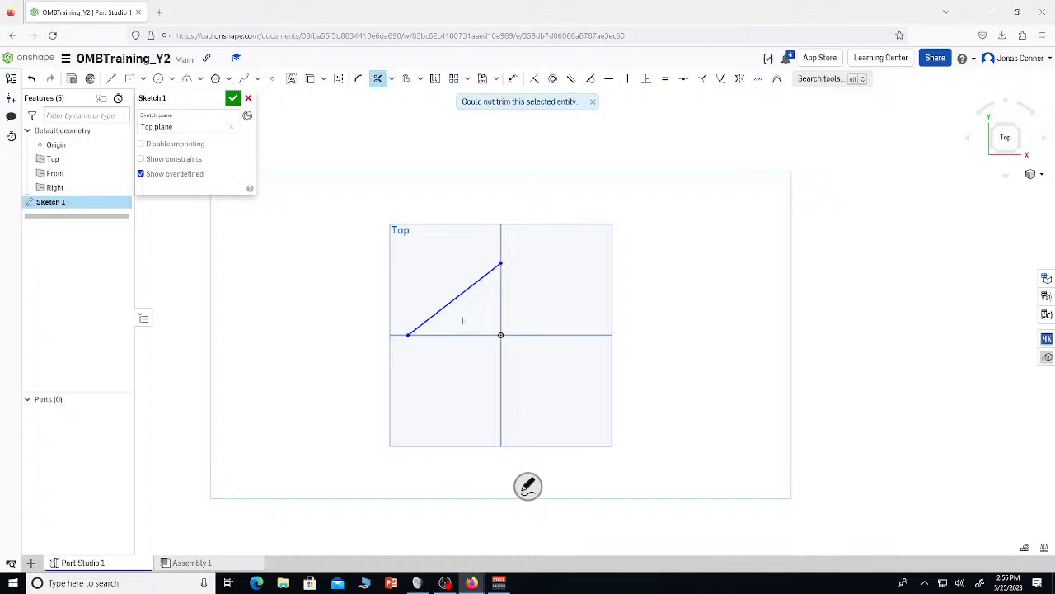
{"action": "right_click", "coordinate": [383, 159]}
Extend the sloping line from its upper end to beyond the top of the Top plane outline
{"action": "left_click", "coordinate": [392, 78]}
{"action": "left_click", "coordinate": [394, 134]}
{"action": "left_click", "coordinate": [500, 262]}
{"action": "left_click", "coordinate": [569, 211]}
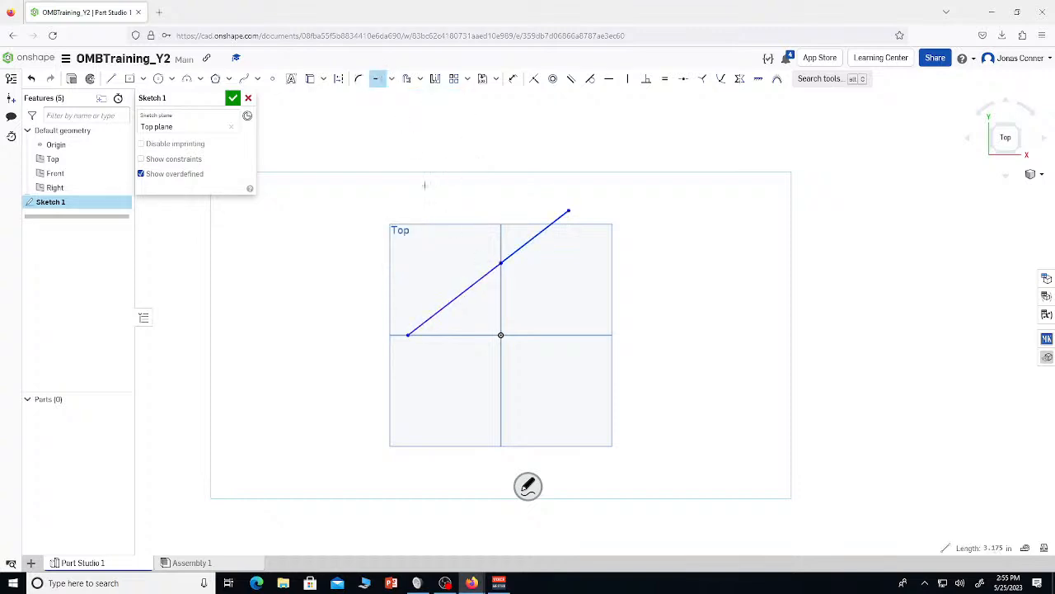
{"action": "key", "text": "Escape"}
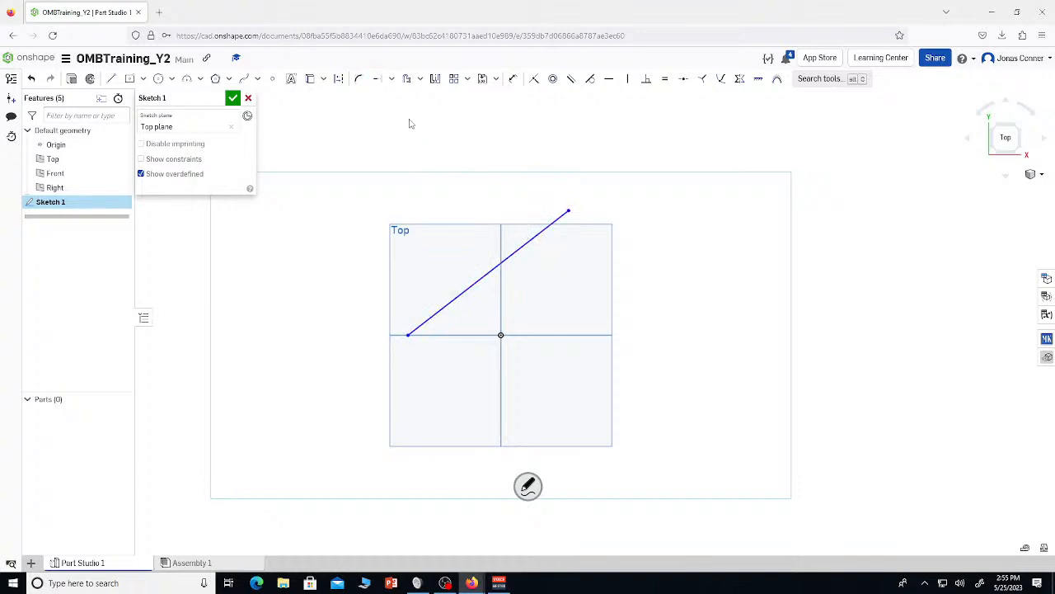
Split the sloping line near its middle and delete both segments
{"action": "left_click", "coordinate": [391, 79]}
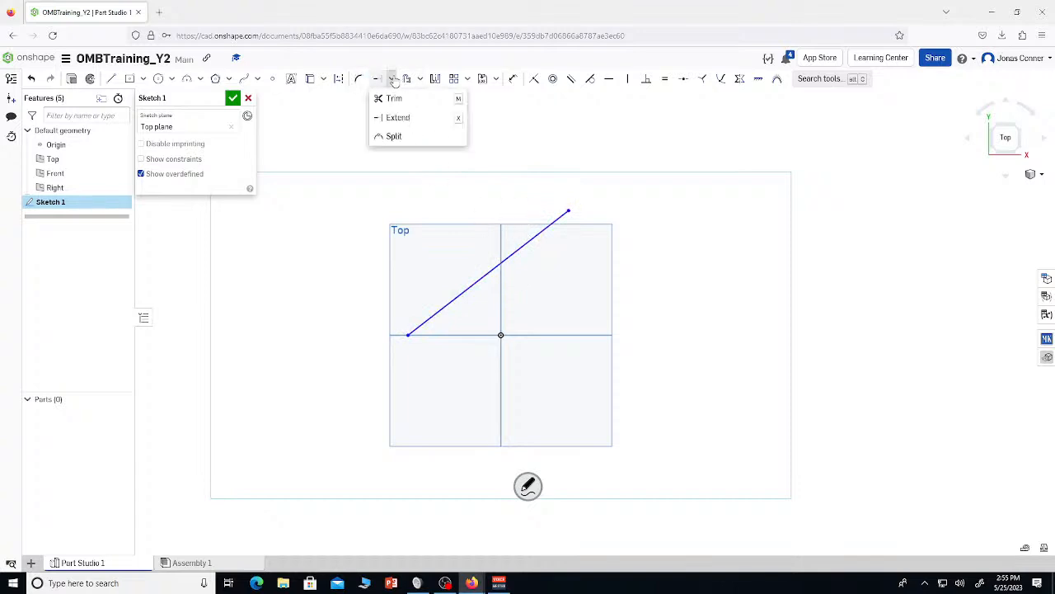
{"action": "left_click", "coordinate": [394, 134]}
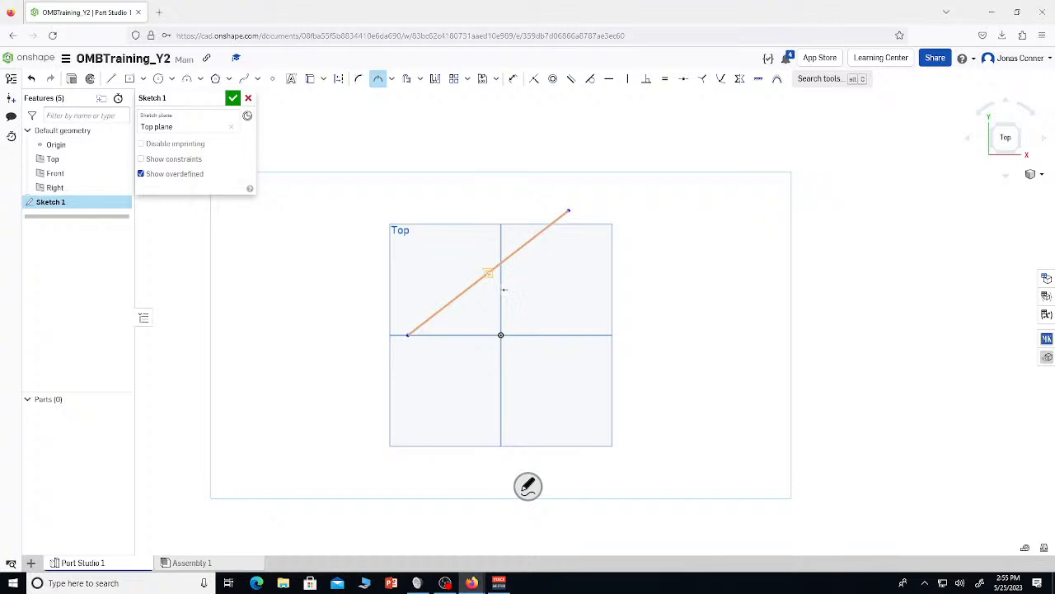
{"action": "left_click", "coordinate": [489, 272]}
{"action": "key", "text": "Escape"}
{"action": "mouse_move", "coordinate": [583, 191]}
{"action": "left_mouse_down"}
{"action": "mouse_move", "coordinate": [415, 323]}
{"action": "mouse_move", "coordinate": [371, 343]}
{"action": "mouse_move", "coordinate": [375, 331]}
{"action": "left_mouse_up"}
{"action": "key", "text": "Delete"}
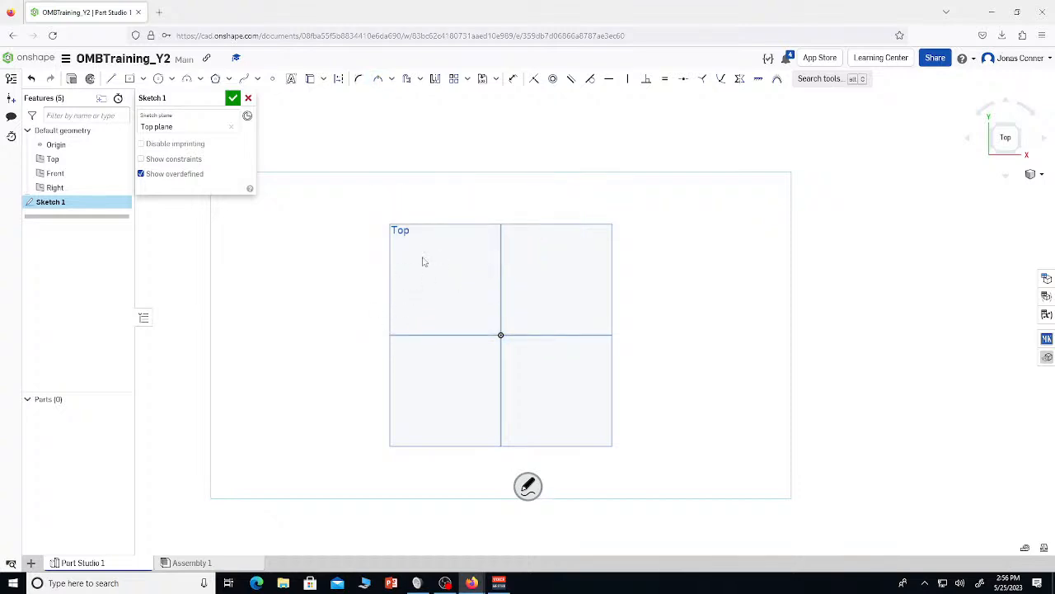
Draw a centre-point rectangle on the origin, 32 in wide and 2 in high
{"action": "key", "text": "l"}
{"action": "key", "text": "g"}
{"action": "left_click", "coordinate": [501, 335]}
{"action": "left_click", "coordinate": [358, 302]}
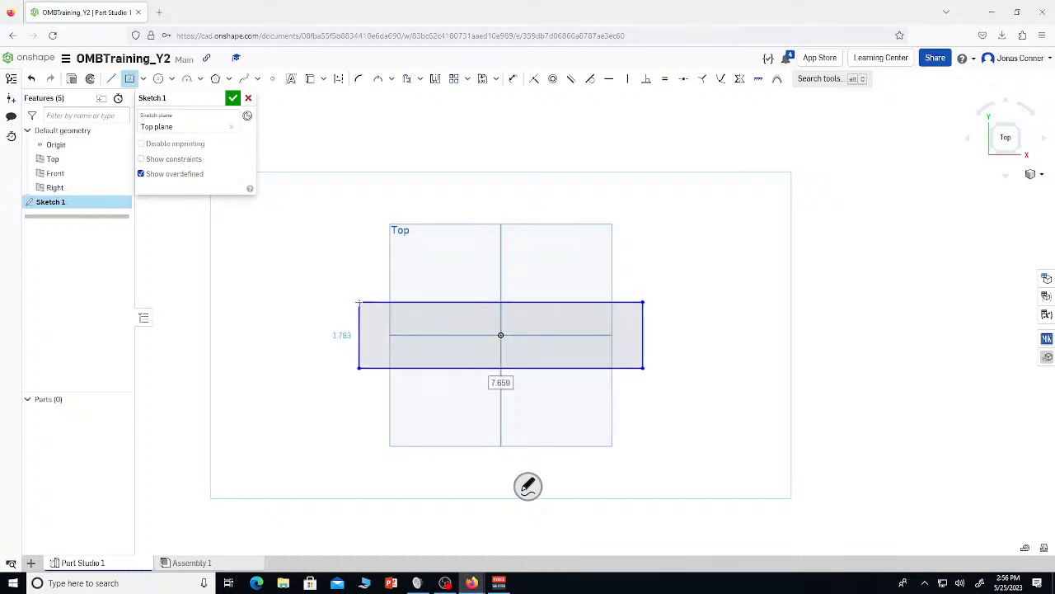
{"action": "type", "text": "32"}
{"action": "key", "text": "Tab"}
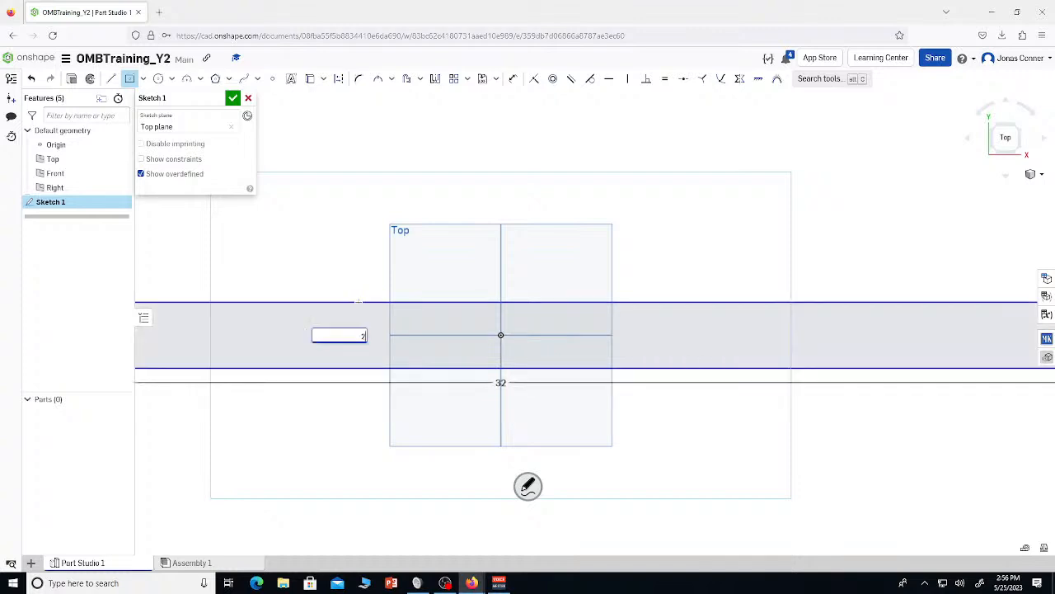
{"action": "scroll", "coordinate": [418, 320], "scroll_direction": "down", "scroll_amount": 4}
{"action": "type", "text": "2"}
{"action": "key", "text": "Return"}
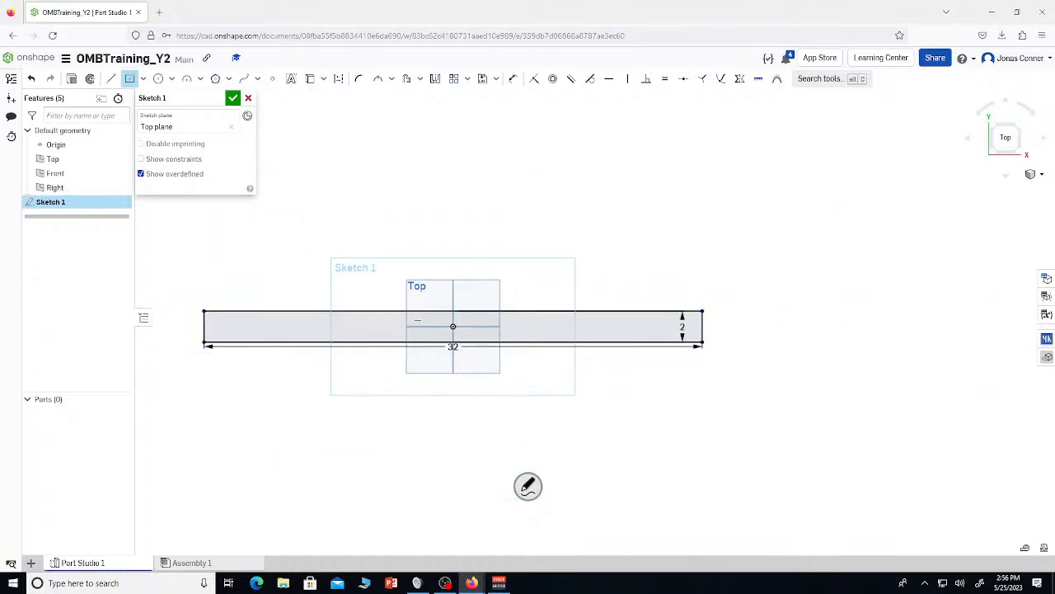
{"action": "key", "text": "l"}
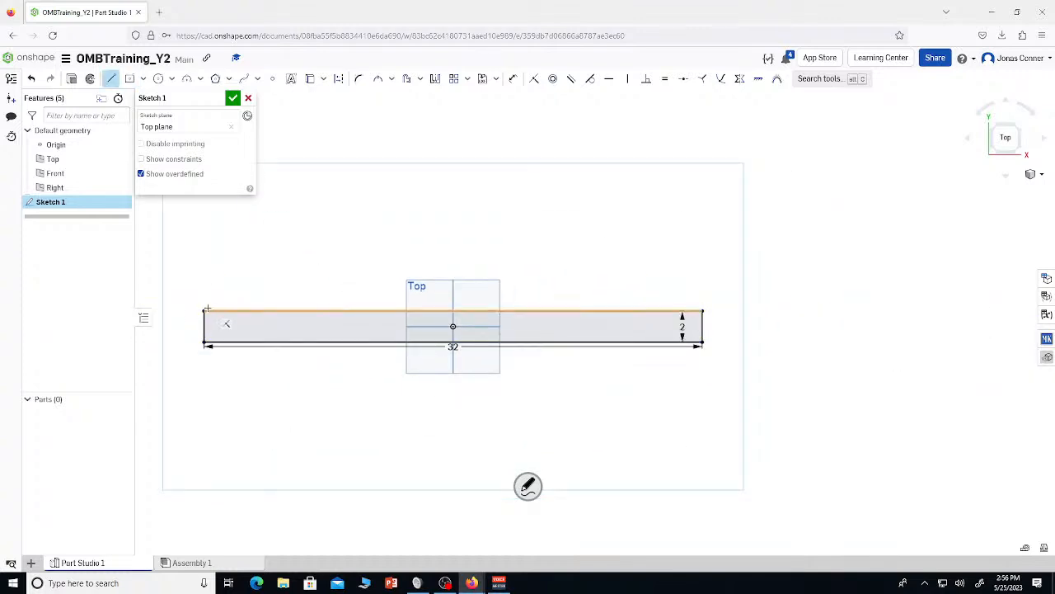
{"action": "left_click", "coordinate": [205, 311]}
{"action": "key", "text": "Escape"}
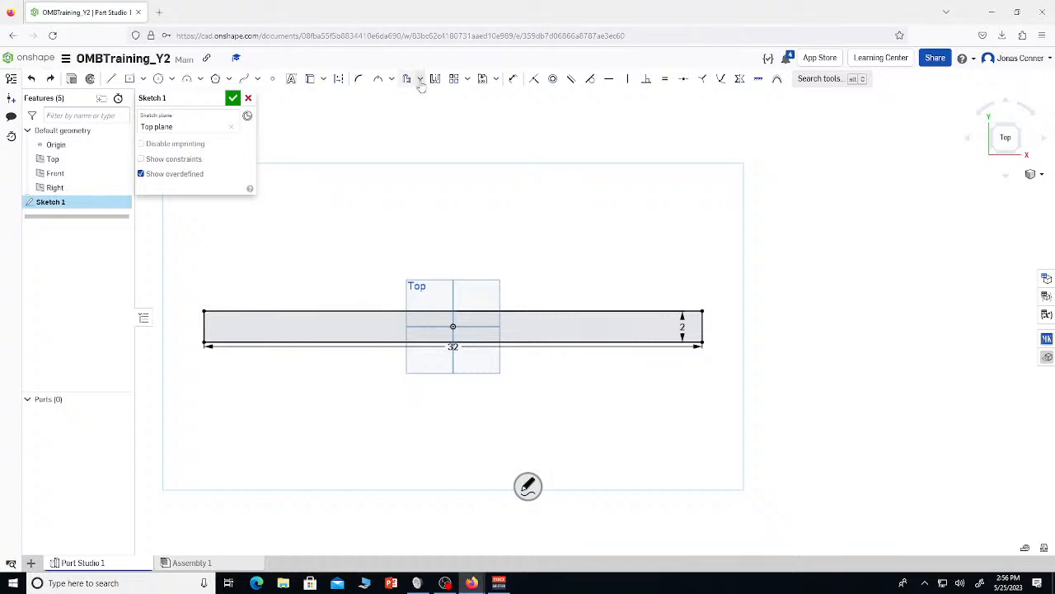
Split the rectangle's top edge at two points, one near each end
{"action": "left_click", "coordinate": [391, 78]}
{"action": "left_click", "coordinate": [394, 137]}
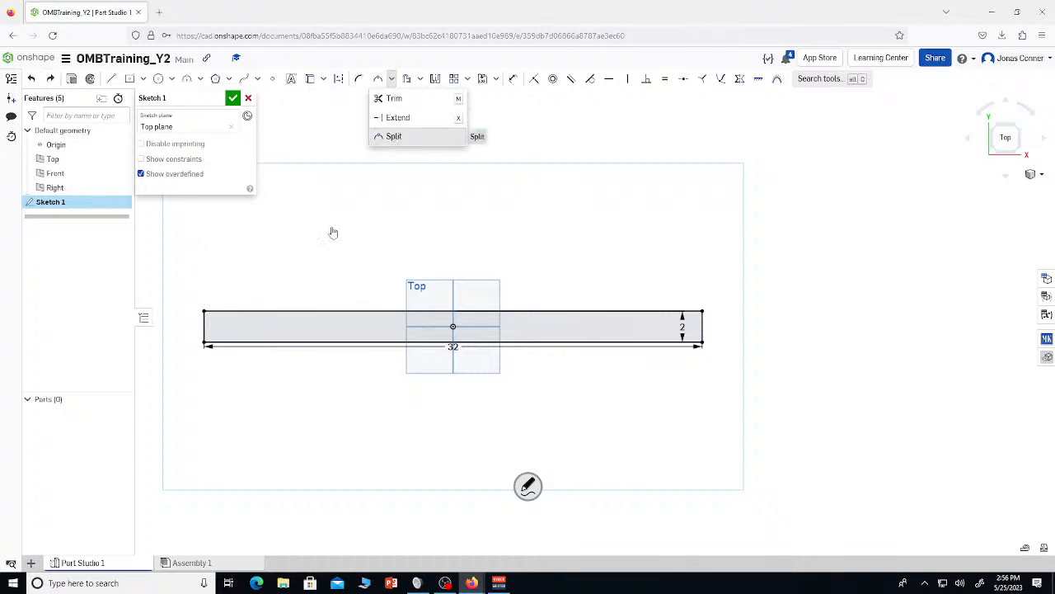
{"action": "left_click", "coordinate": [272, 311]}
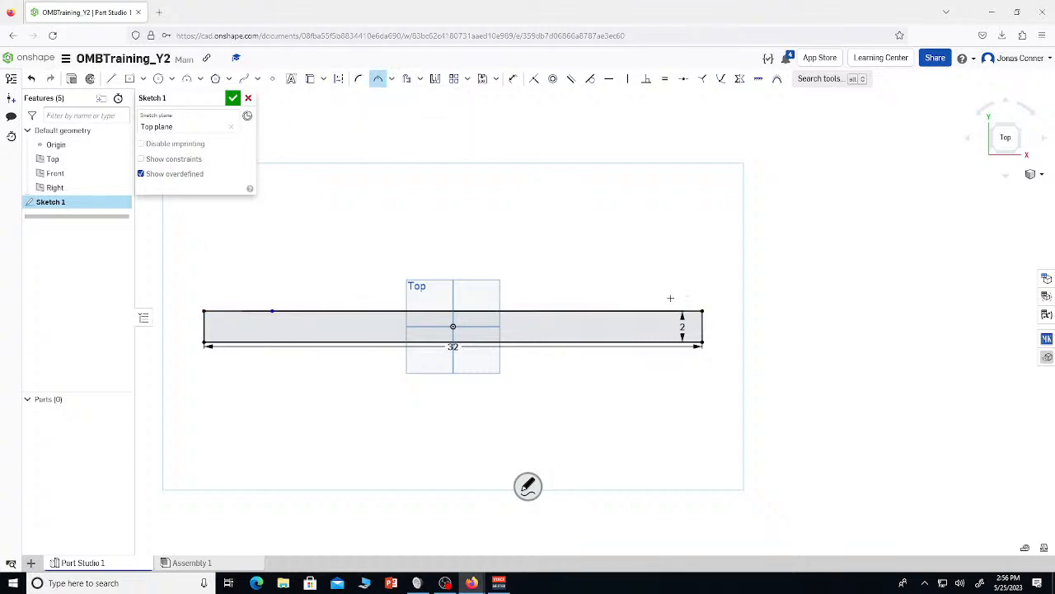
{"action": "left_click", "coordinate": [645, 310]}
{"action": "key", "text": "Escape"}
Dimension the horizontal distance between the right split point and the rectangle's upper-right corner, placed above the edge
{"action": "key", "text": "d"}
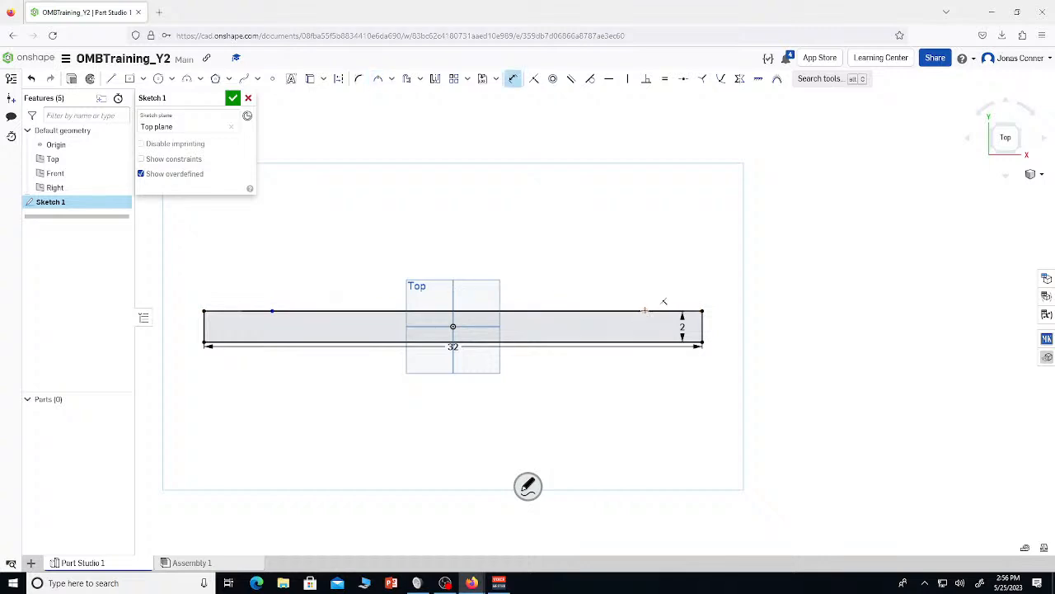
{"action": "left_click", "coordinate": [701, 311]}
{"action": "left_click", "coordinate": [660, 256]}
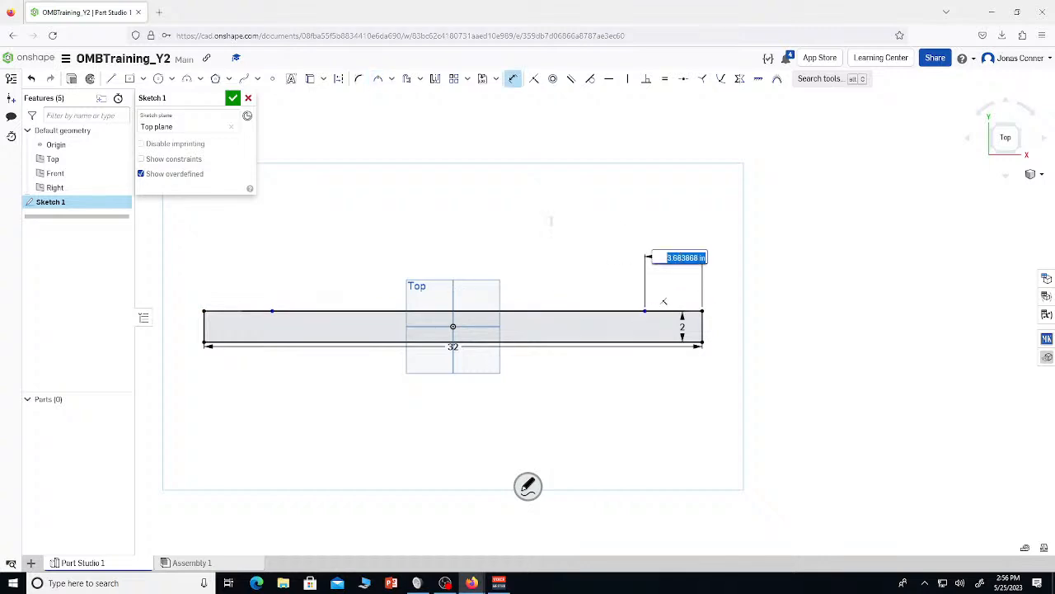
{"action": "key", "text": "Escape"}
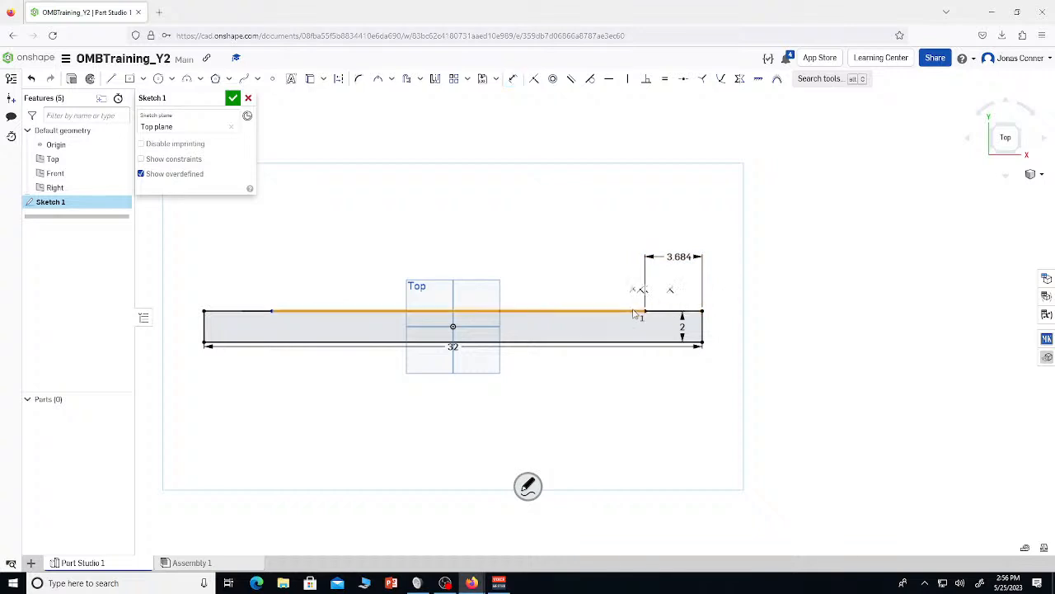
Delete all the remaining edges of the split rectangle, including both segments at its upper corners
{"action": "key", "text": "Delete"}
{"action": "left_click", "coordinate": [683, 311]}
{"action": "key", "text": "Delete"}
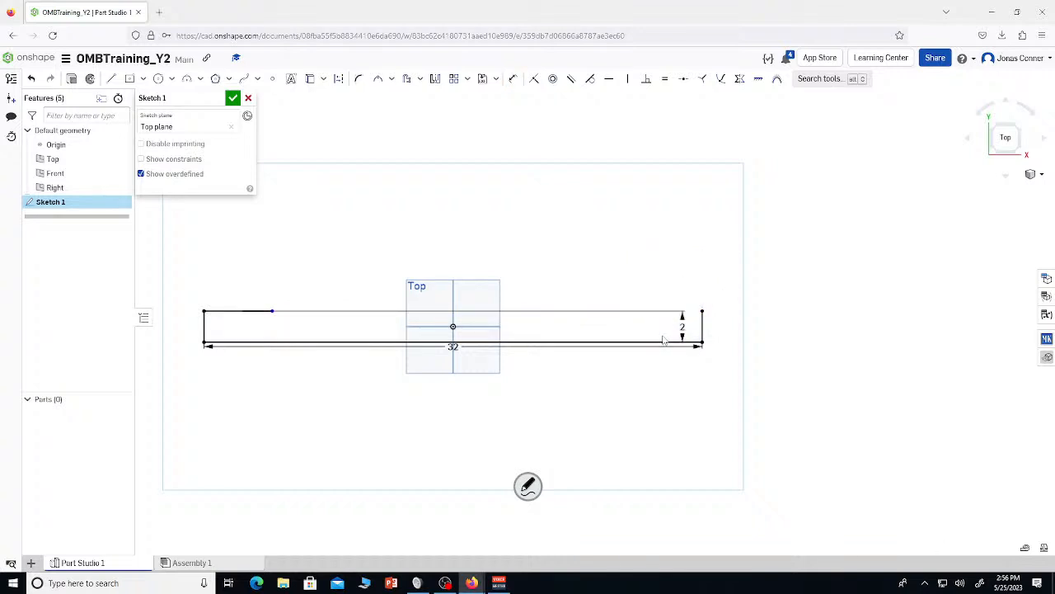
{"action": "left_click", "coordinate": [664, 343]}
{"action": "key", "text": "Delete"}
{"action": "left_click", "coordinate": [703, 330]}
{"action": "key", "text": "Delete"}
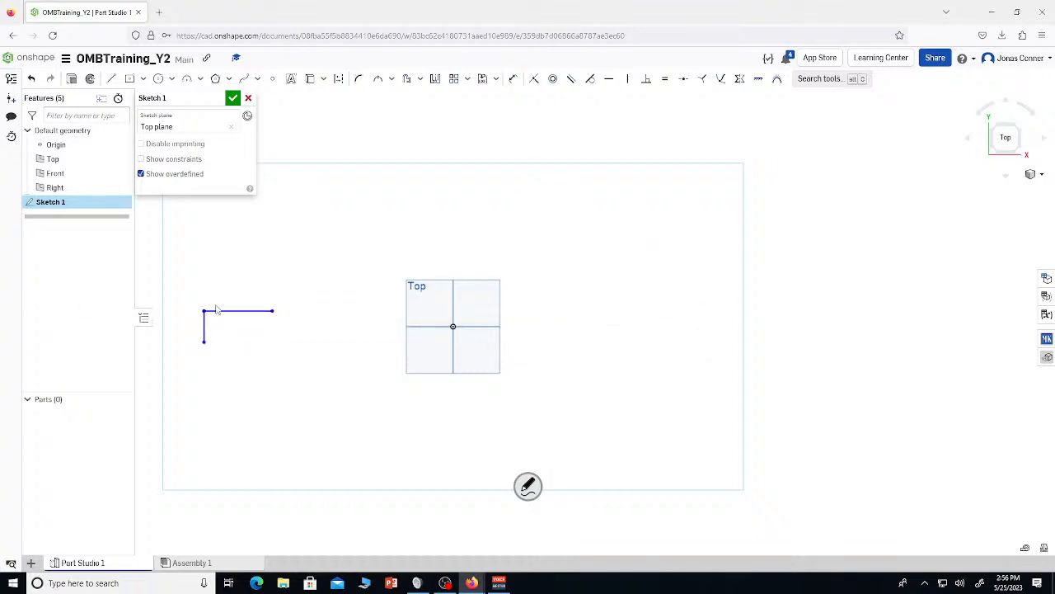
{"action": "left_click", "coordinate": [234, 312]}
{"action": "key", "text": "Delete"}
{"action": "left_click", "coordinate": [204, 329]}
{"action": "key", "text": "Delete"}
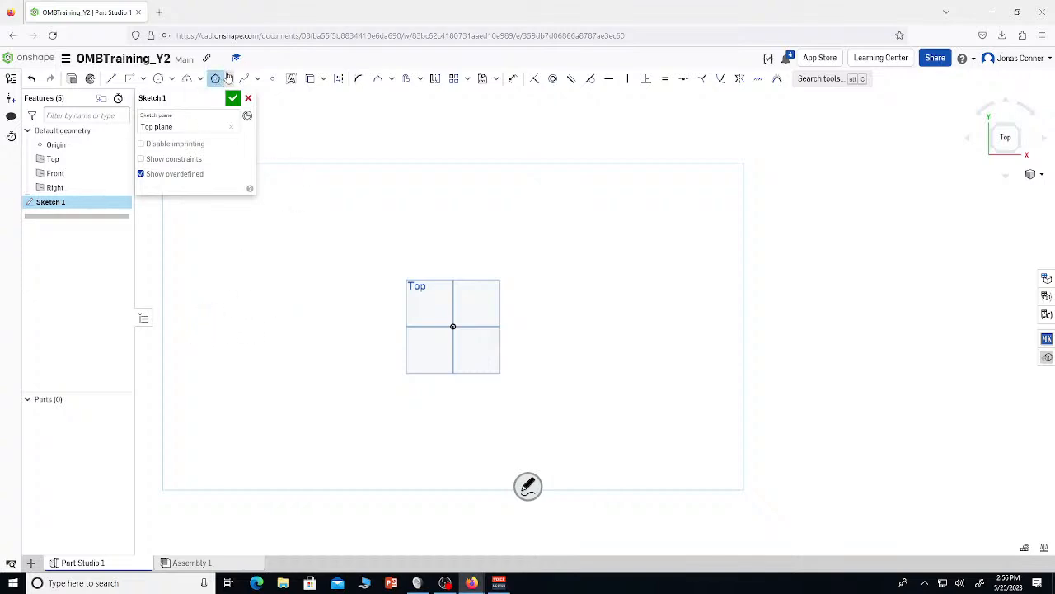
{"action": "left_click", "coordinate": [228, 77]}
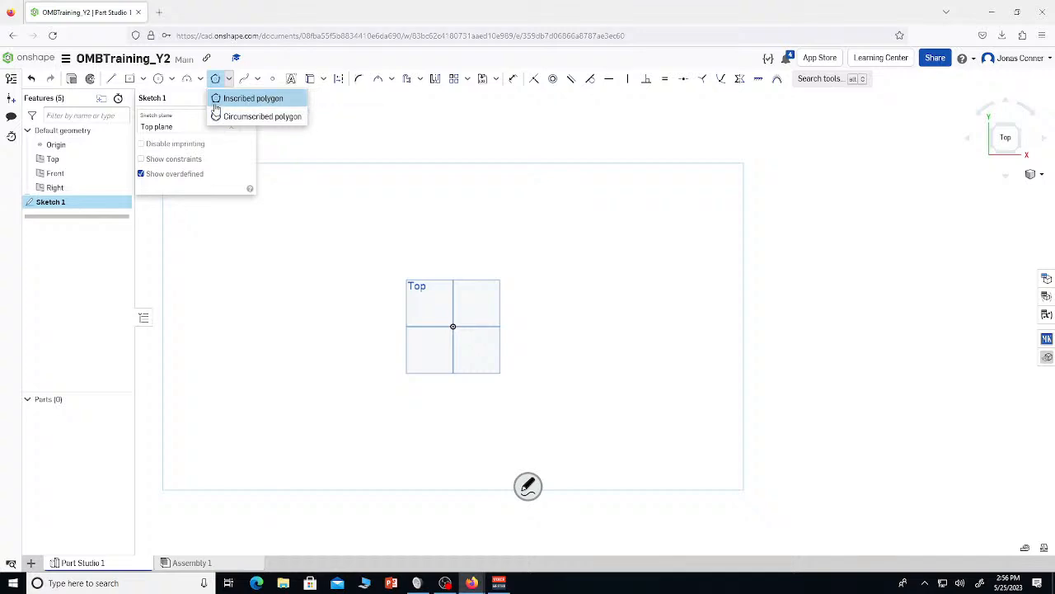
{"action": "left_click", "coordinate": [216, 99]}
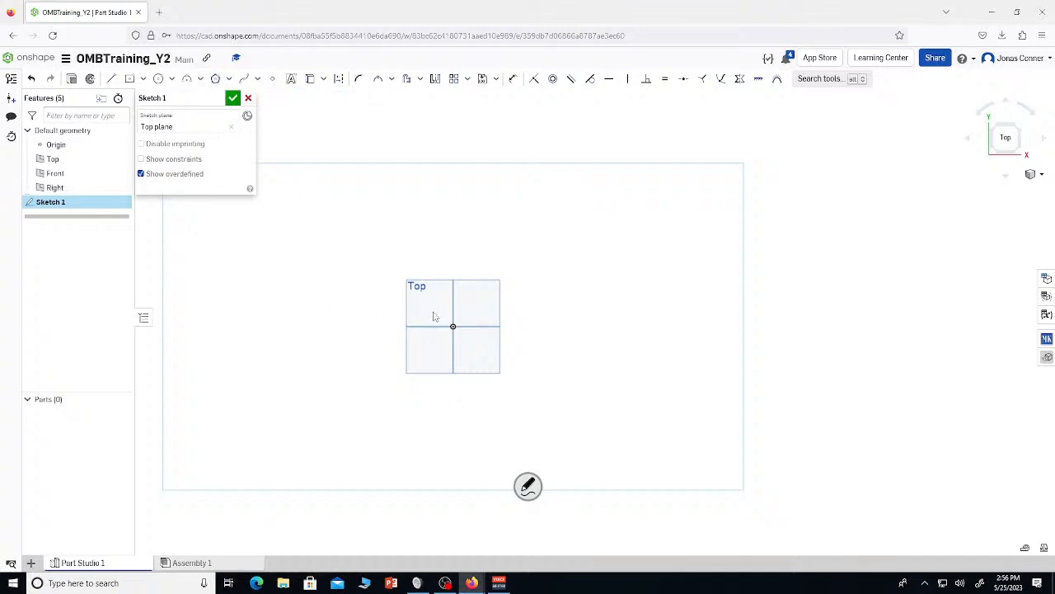
{"action": "left_click", "coordinate": [215, 78]}
{"action": "left_click", "coordinate": [454, 325]}
{"action": "key", "text": "Escape"}
{"action": "left_click", "coordinate": [229, 78]}
{"action": "left_click", "coordinate": [235, 115]}
{"action": "left_click", "coordinate": [453, 326]}
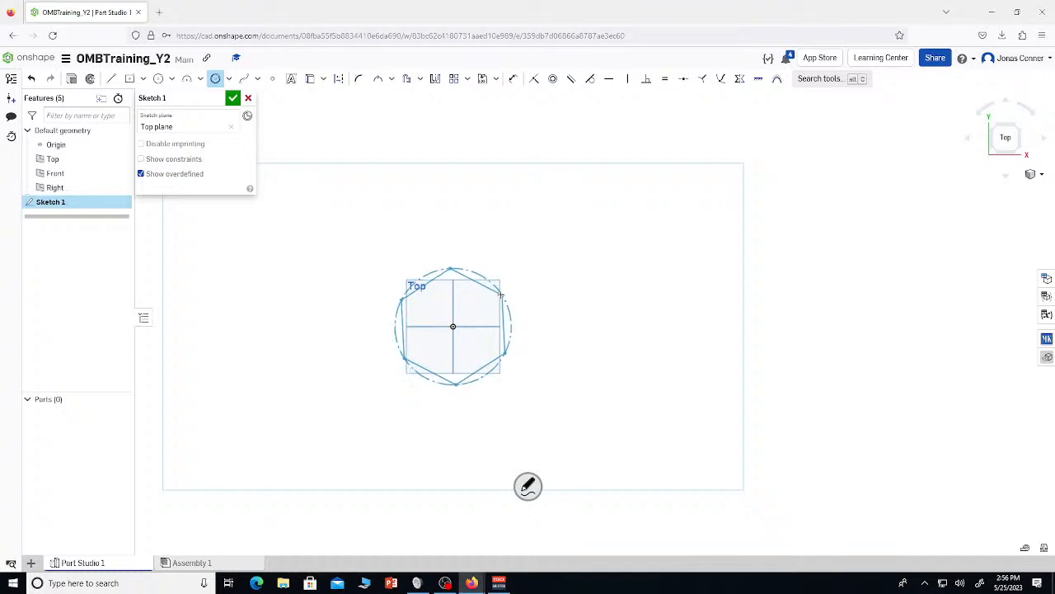
{"action": "left_click", "coordinate": [230, 80]}
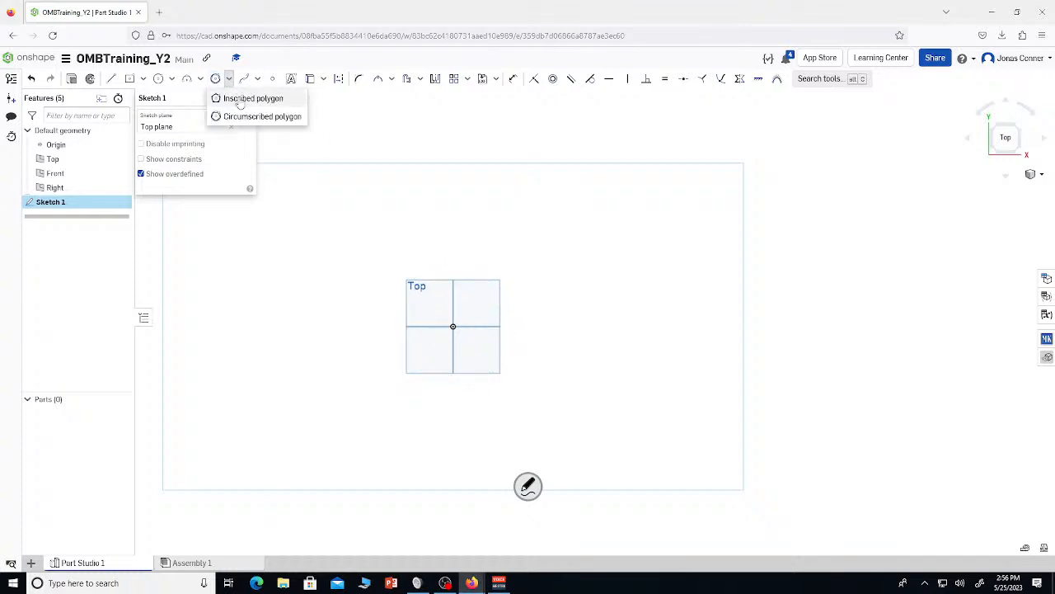
{"action": "left_click", "coordinate": [249, 98]}
{"action": "left_click", "coordinate": [453, 325]}
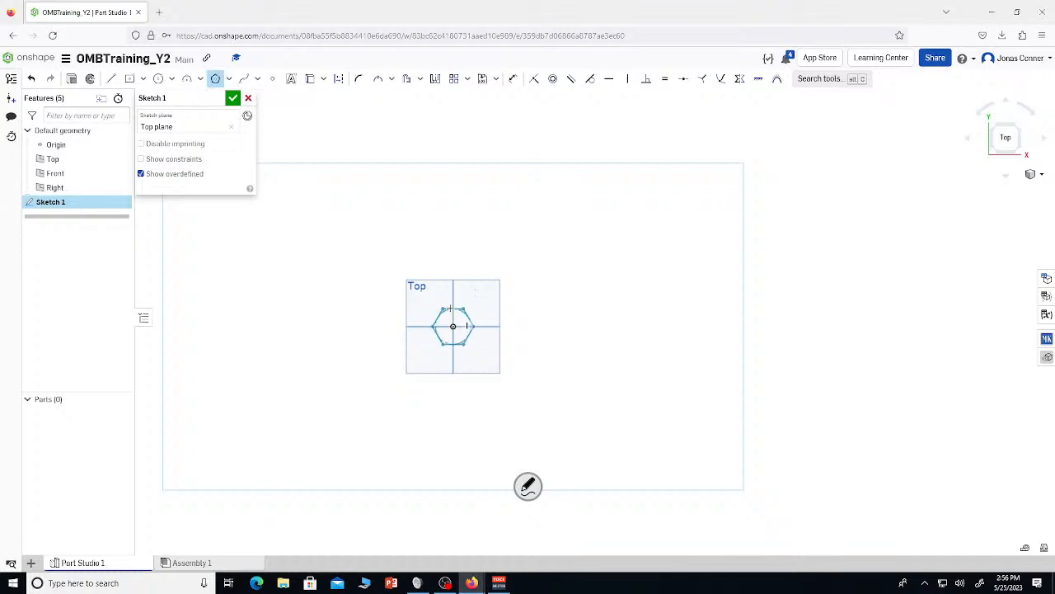
{"action": "key", "text": "Escape"}
Draw an inscribed six-sided polygon centred on the origin, about 1.44 in across flats, with a horizontal top side
{"action": "scroll", "coordinate": [449, 310], "scroll_direction": "down", "scroll_amount": 3}
{"action": "key", "text": "f"}
{"action": "left_click", "coordinate": [215, 79]}
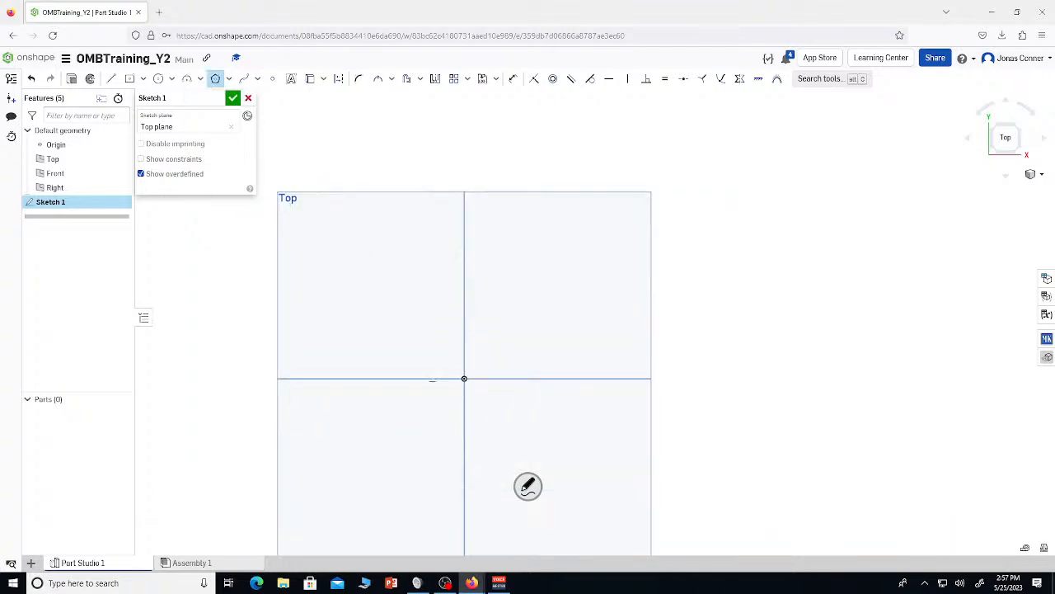
{"action": "left_click", "coordinate": [464, 379]}
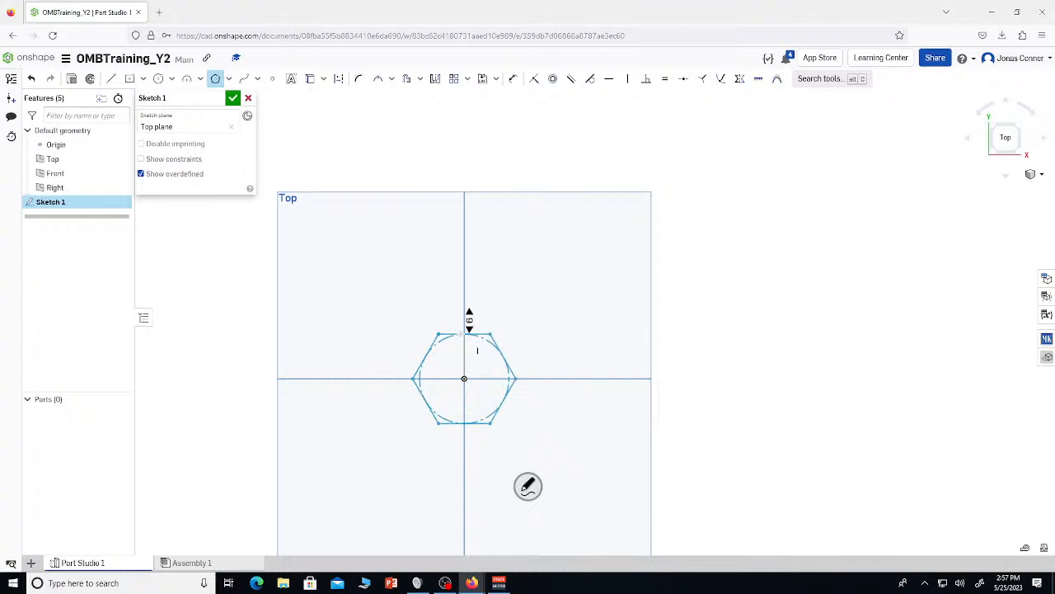
{"action": "left_click", "coordinate": [461, 334]}
Dimension the distance between the hexagon's top and bottom sides, and delete that dimension again
{"action": "key", "text": "d"}
{"action": "left_click", "coordinate": [456, 334]}
{"action": "left_click", "coordinate": [447, 422]}
{"action": "left_click", "coordinate": [578, 396]}
{"action": "key", "text": "Return"}
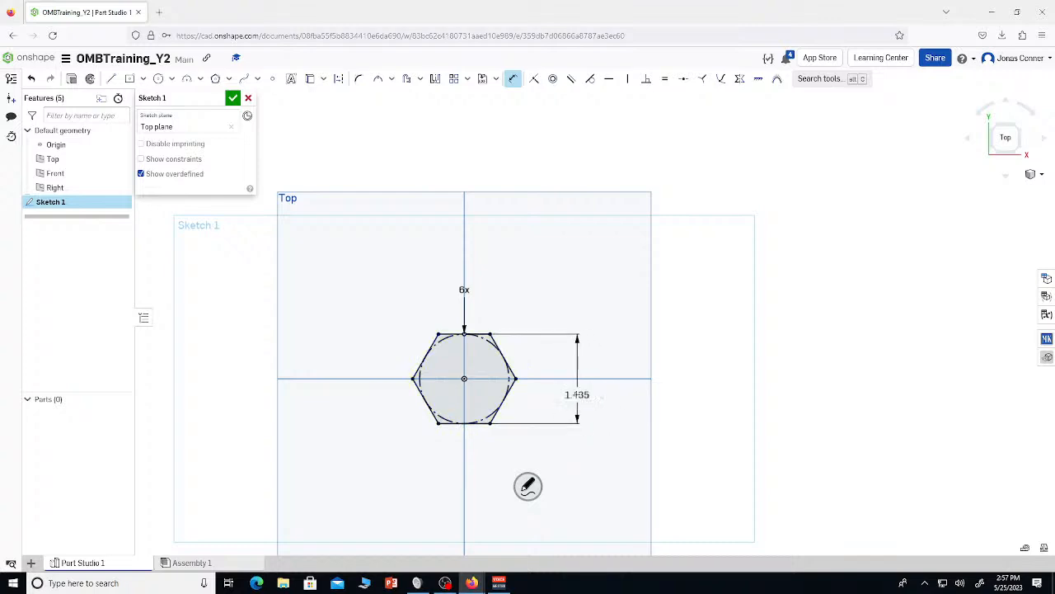
{"action": "key", "text": "Escape"}
{"action": "left_click", "coordinate": [583, 393]}
{"action": "key", "text": "Delete"}
Dimension the hexagon's construction circle with a diameter of 1 in
{"action": "key", "text": "d"}
{"action": "left_click", "coordinate": [494, 380]}
{"action": "left_click", "coordinate": [535, 374]}
{"action": "key", "text": "Return"}
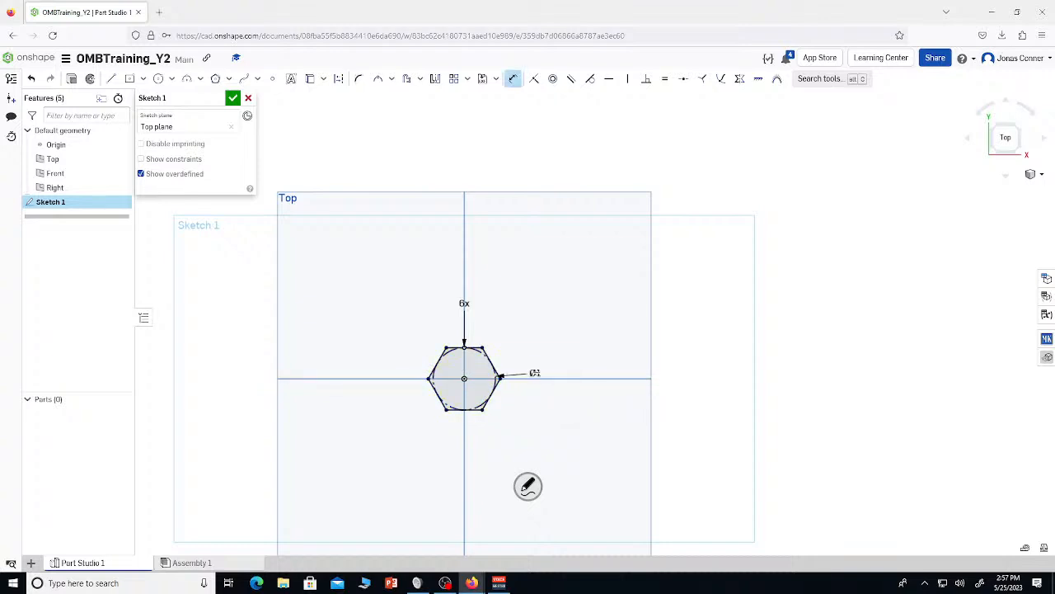
Set the construction circle's diameter to 0.5 in and delete the whole hexagon from the sketch
{"action": "key", "text": "Escape"}
{"action": "double_click", "coordinate": [527, 369]}
{"action": "type", "text": "0.5"}
{"action": "key", "text": "Return"}
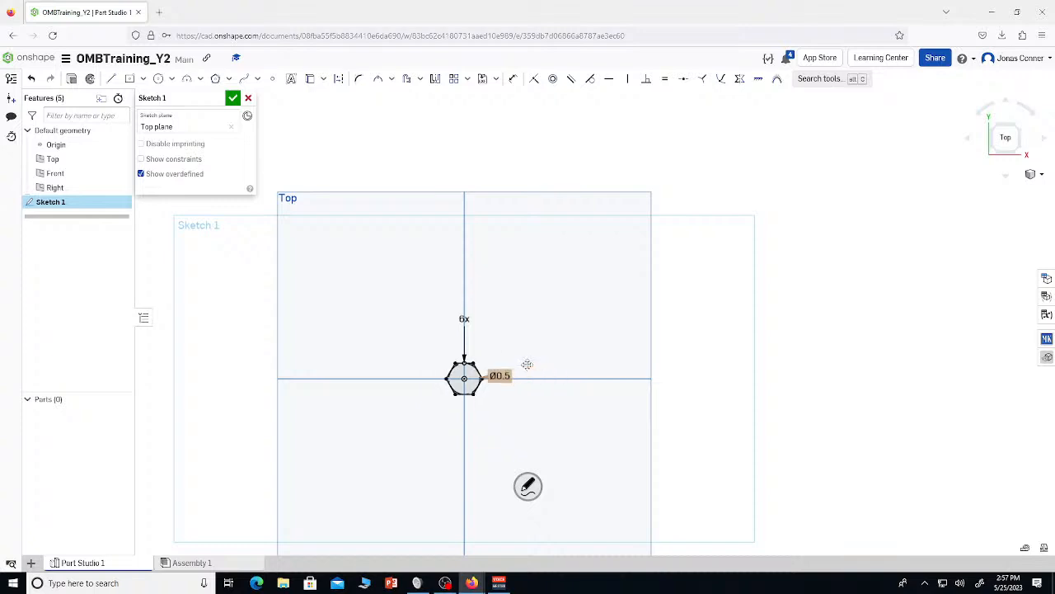
{"action": "left_click_drag", "start_coordinate": [568, 322], "coordinate": [361, 452]}
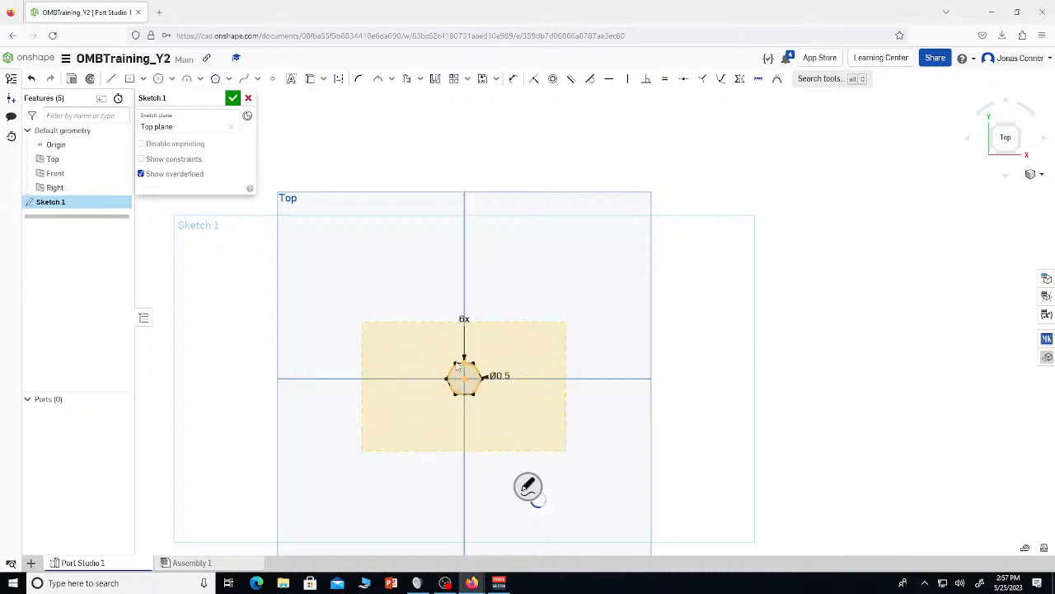
{"action": "key", "text": "Delete"}
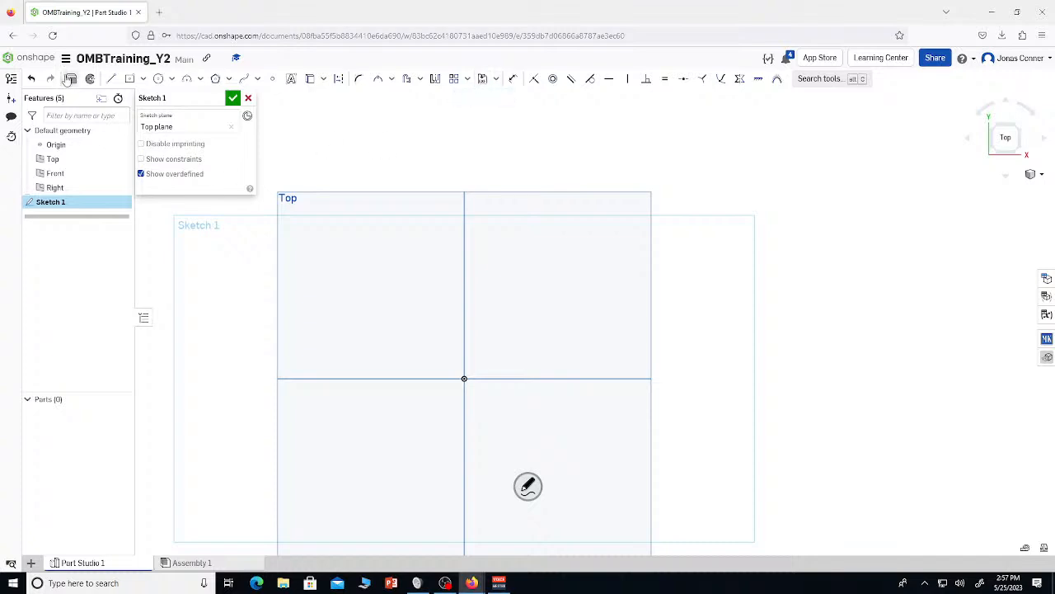
{"action": "left_click", "coordinate": [31, 560]}
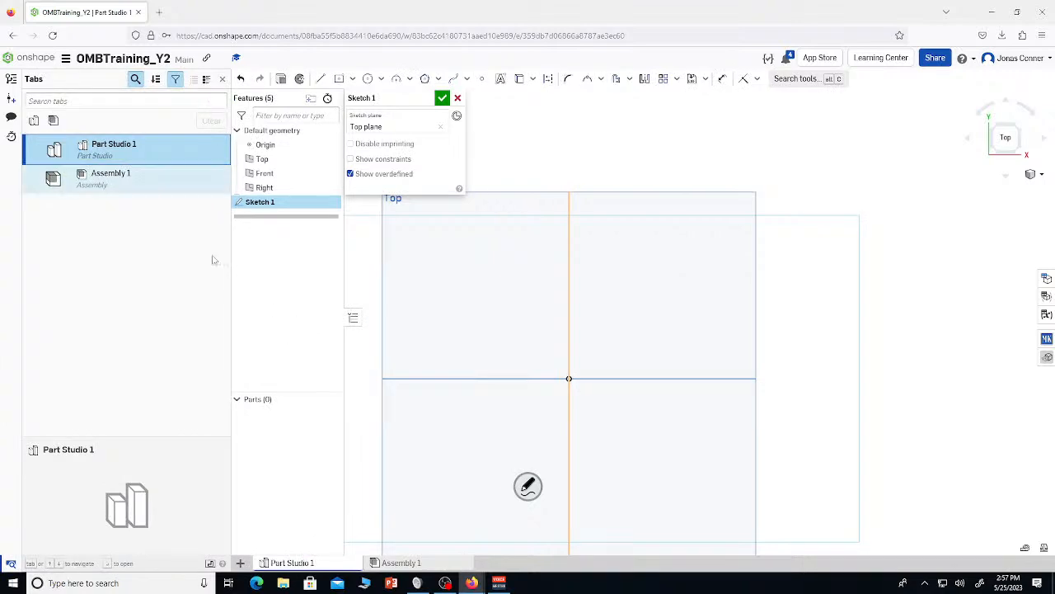
{"action": "left_click", "coordinate": [10, 564]}
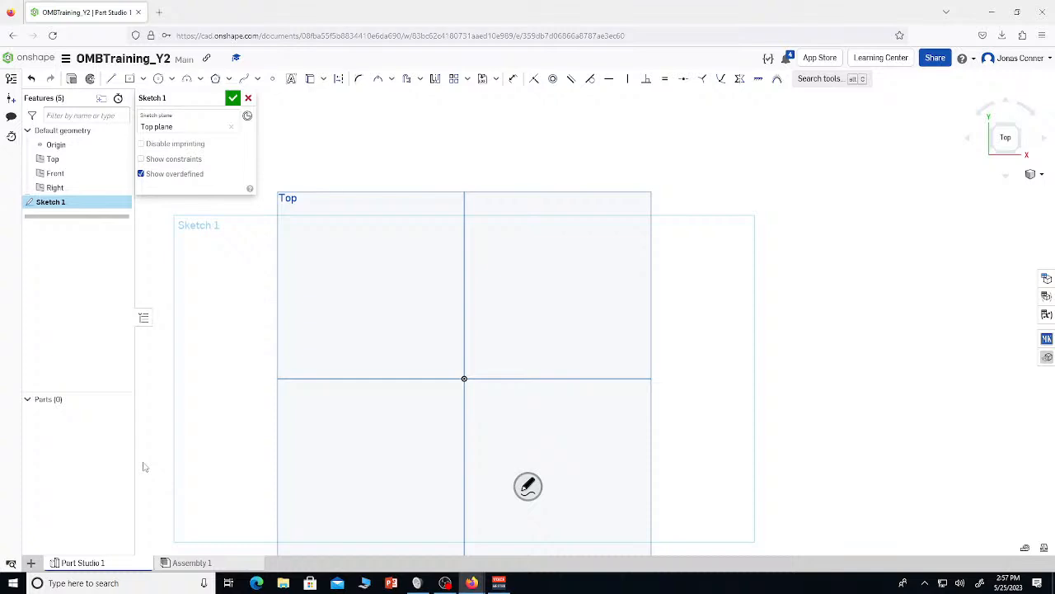
Switch to YouTube Studio to check the stream's live chat and analytics, and return to the Onshape sketch
{"action": "key", "text": "alt+Tab"}
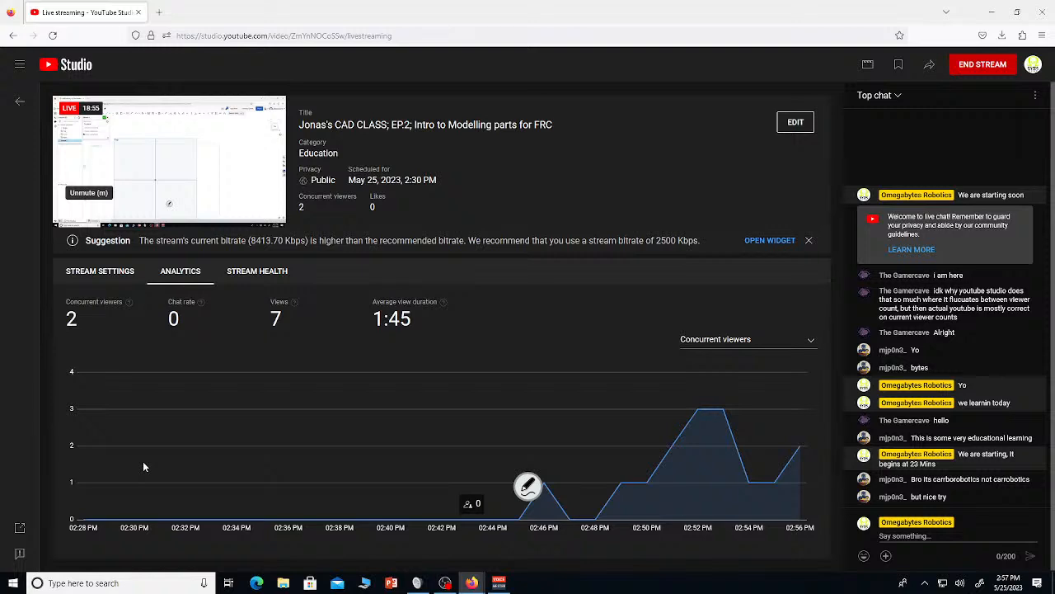
{"action": "key", "text": "alt+Tab"}
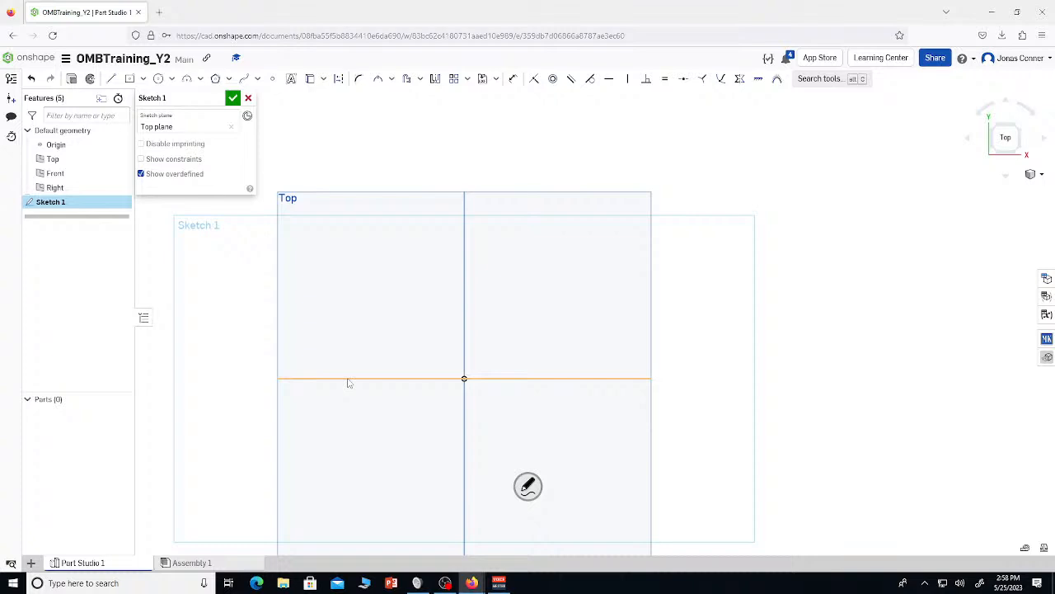
Sketch a spline from the origin, arching up and sloping down to an endpoint beyond the Top plane's right side
{"action": "left_click", "coordinate": [245, 80]}
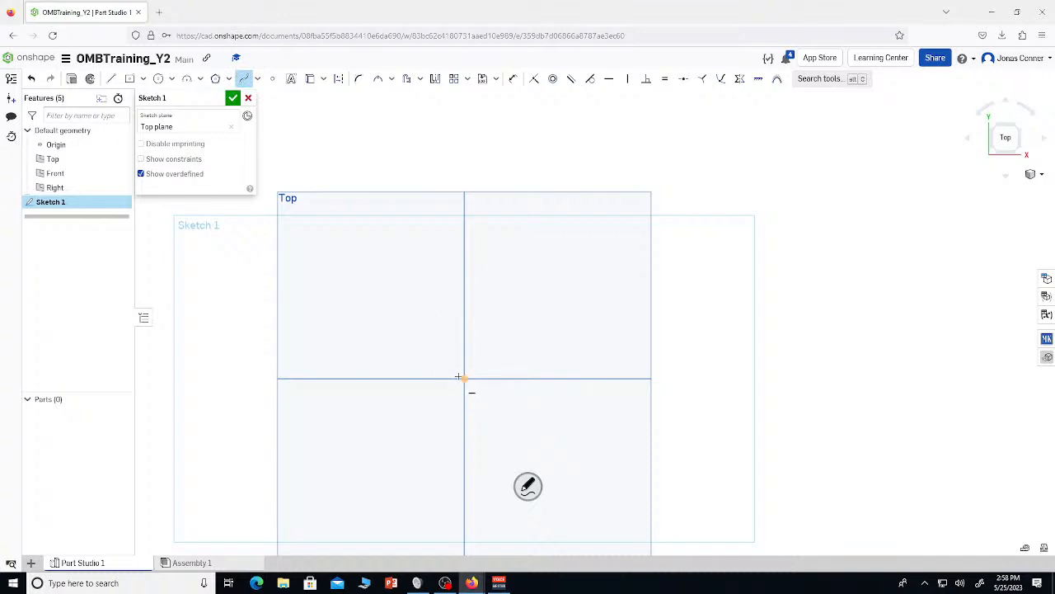
{"action": "left_click", "coordinate": [465, 378]}
{"action": "left_click", "coordinate": [510, 264]}
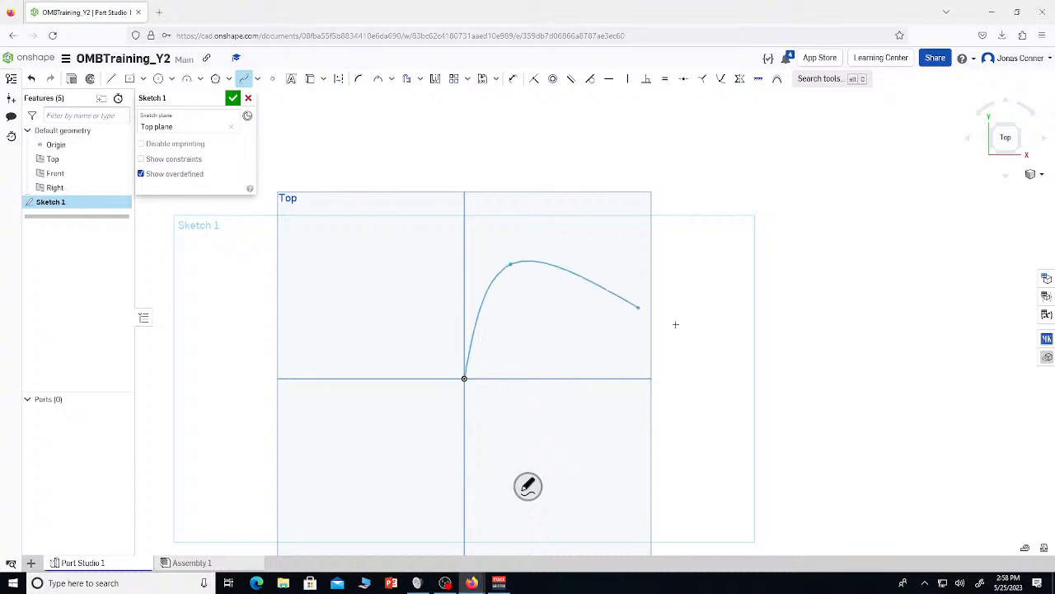
{"action": "left_click", "coordinate": [739, 340]}
{"action": "double_click", "coordinate": [798, 369]}
Draw a second spline from the first one's free end through two points back to the origin, and move its inner point outward
{"action": "left_click", "coordinate": [800, 369]}
{"action": "left_click", "coordinate": [744, 493]}
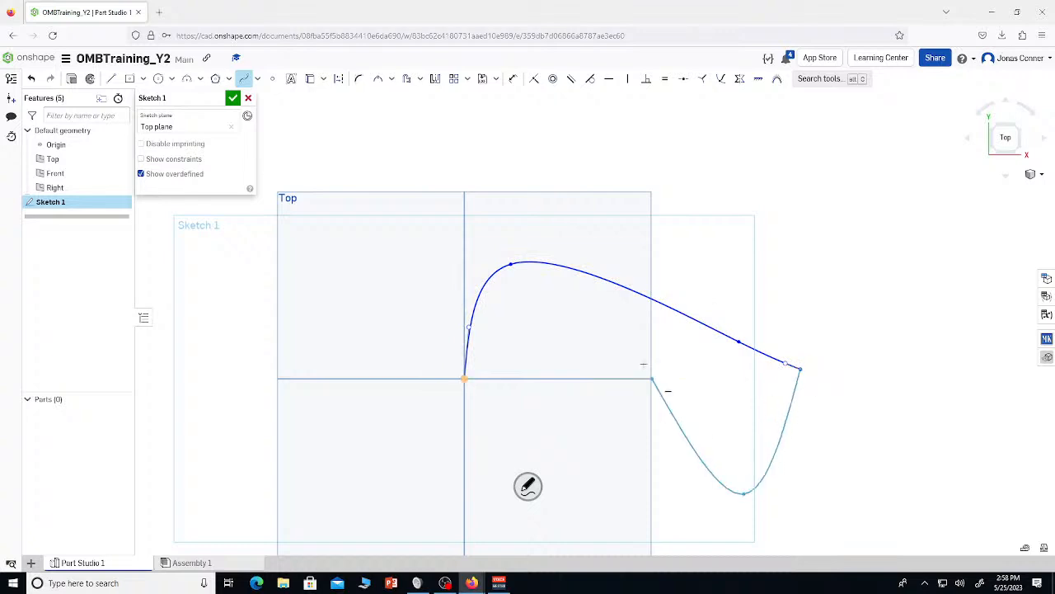
{"action": "left_click", "coordinate": [631, 380]}
{"action": "left_click", "coordinate": [465, 379]}
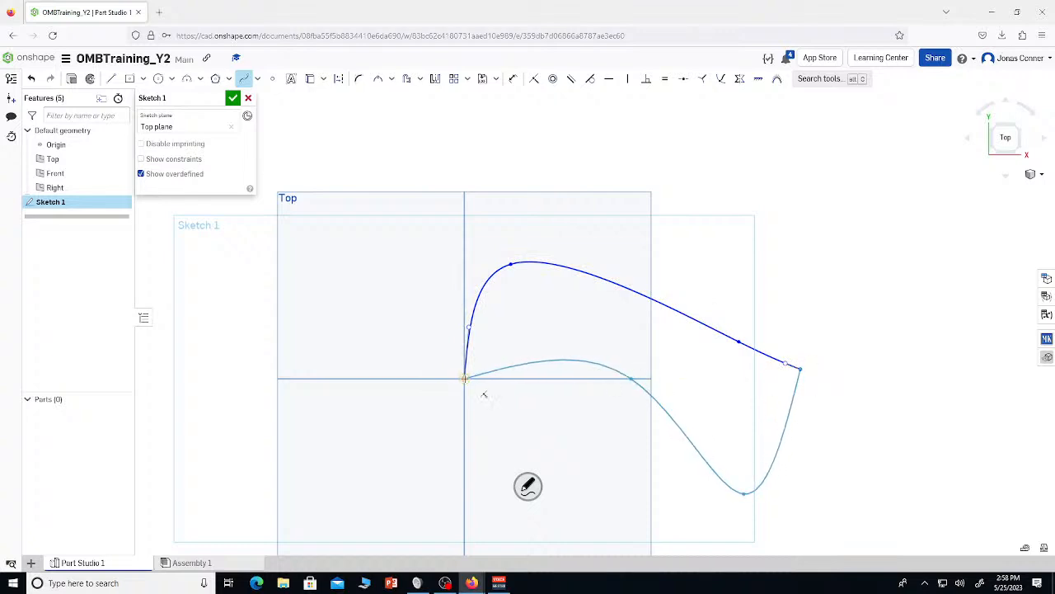
{"action": "key", "text": "Escape"}
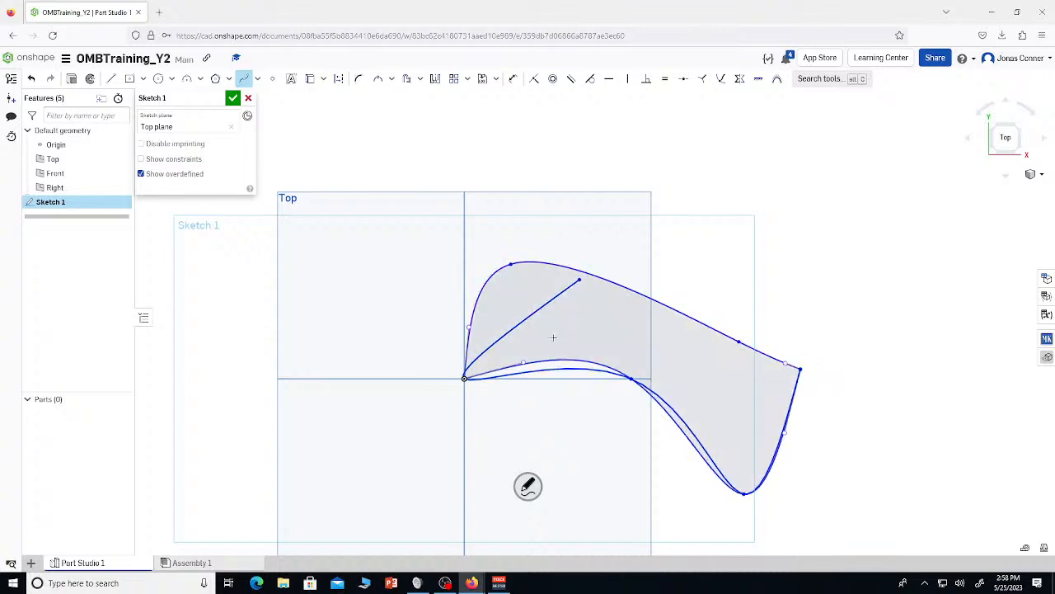
{"action": "left_click_drag", "start_coordinate": [635, 383], "coordinate": [737, 378]}
Draw a Bézier curve starting at the origin that loops through control points on the Top plane's left side
{"action": "left_click", "coordinate": [257, 78]}
{"action": "left_click", "coordinate": [264, 113]}
{"action": "left_click", "coordinate": [464, 379]}
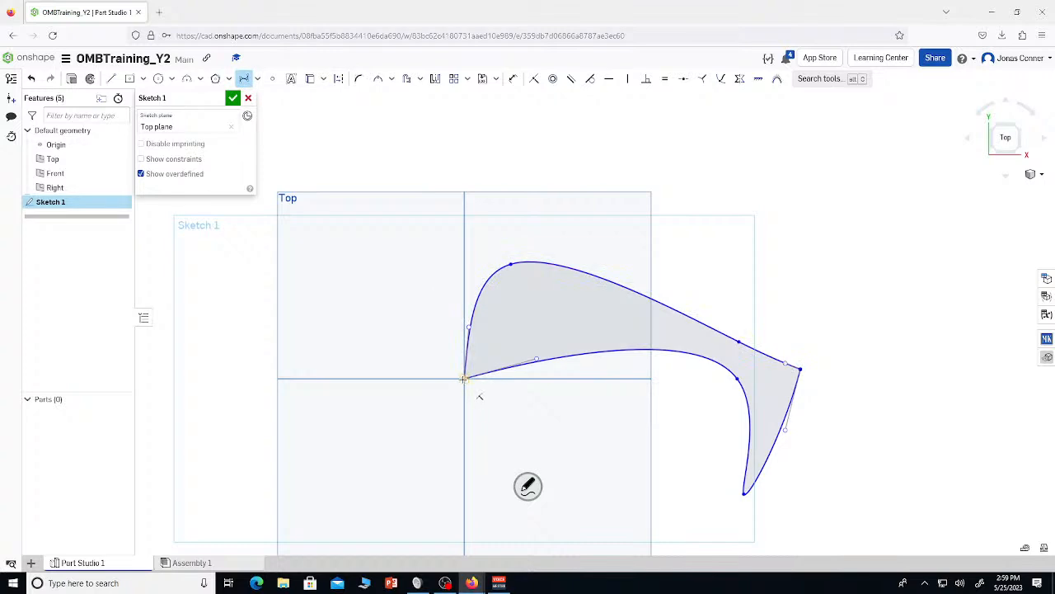
{"action": "left_click", "coordinate": [357, 272]}
{"action": "left_click", "coordinate": [212, 332]}
{"action": "left_click", "coordinate": [377, 459]}
{"action": "key", "text": "Escape"}
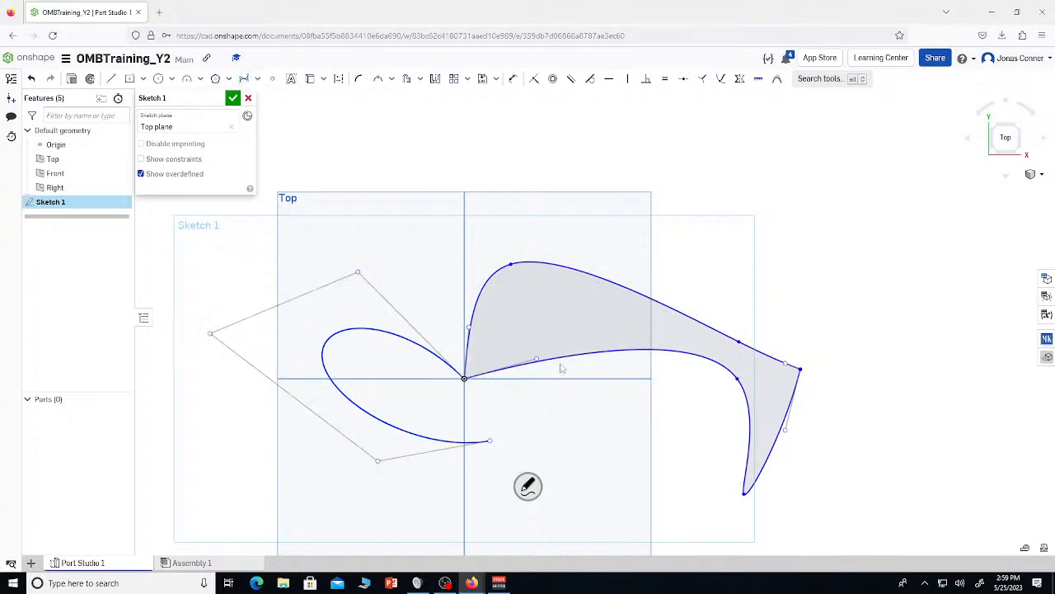
Undo the Bézier curve and the reshaping of the second spline
{"action": "key", "text": "ctrl+z"}
{"action": "key", "text": "ctrl+z"}
{"action": "key", "text": "ctrl+z"}
{"action": "key", "text": "ctrl+z"}
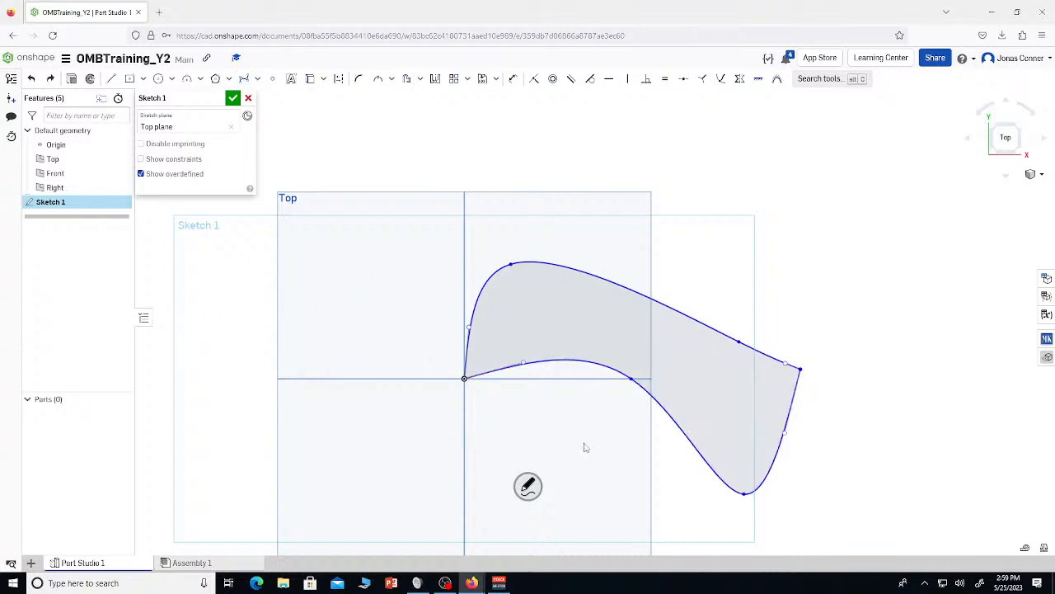
Place a sketch point just to the right of the vertical axis above the origin, and delete it
{"action": "left_click", "coordinate": [272, 79]}
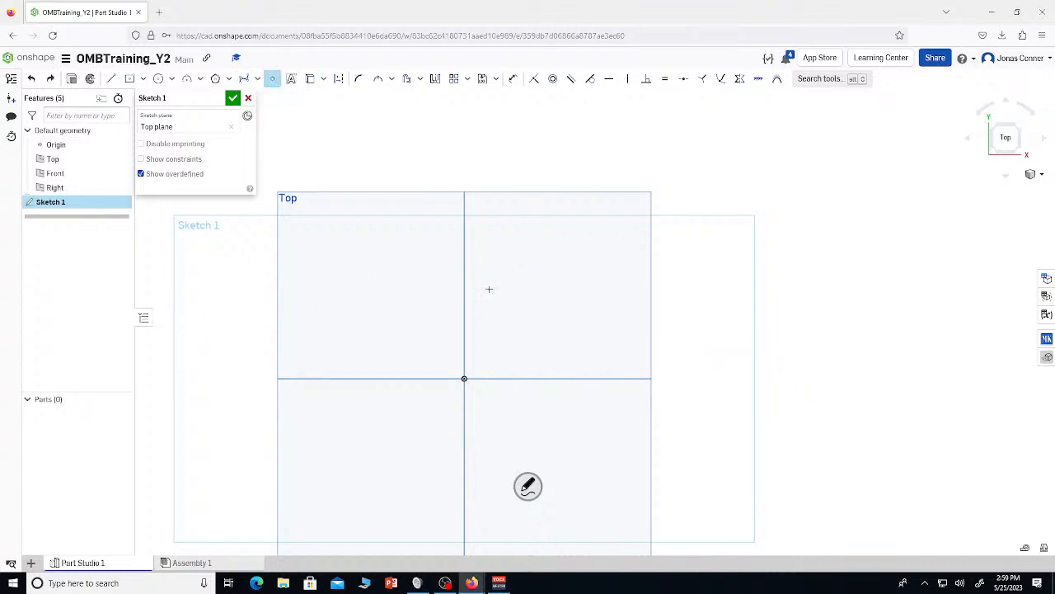
{"action": "right_click", "coordinate": [540, 264]}
{"action": "key", "text": "Escape"}
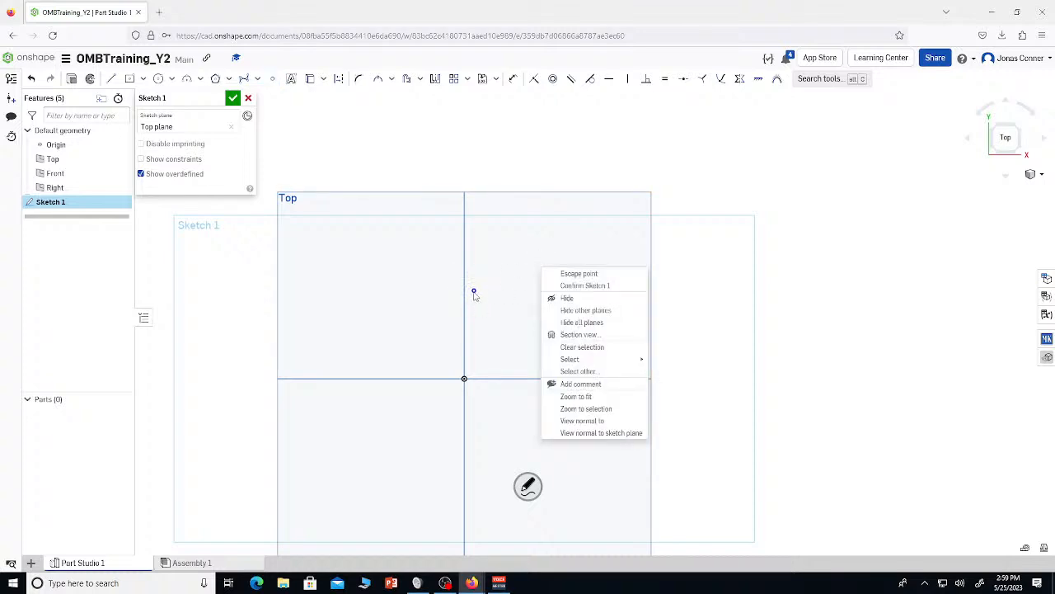
{"action": "left_click", "coordinate": [474, 290]}
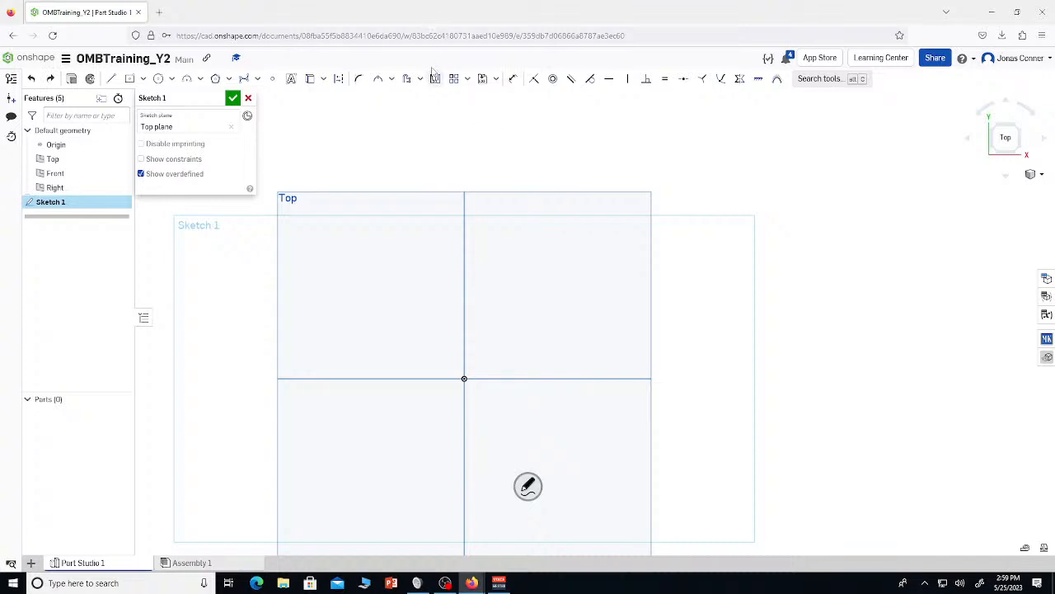
Draw a centre-point rectangle on the origin, 8 in wide and 2 in high
{"action": "key", "text": "g"}
{"action": "left_click", "coordinate": [465, 378]}
{"action": "left_click", "coordinate": [599, 355]}
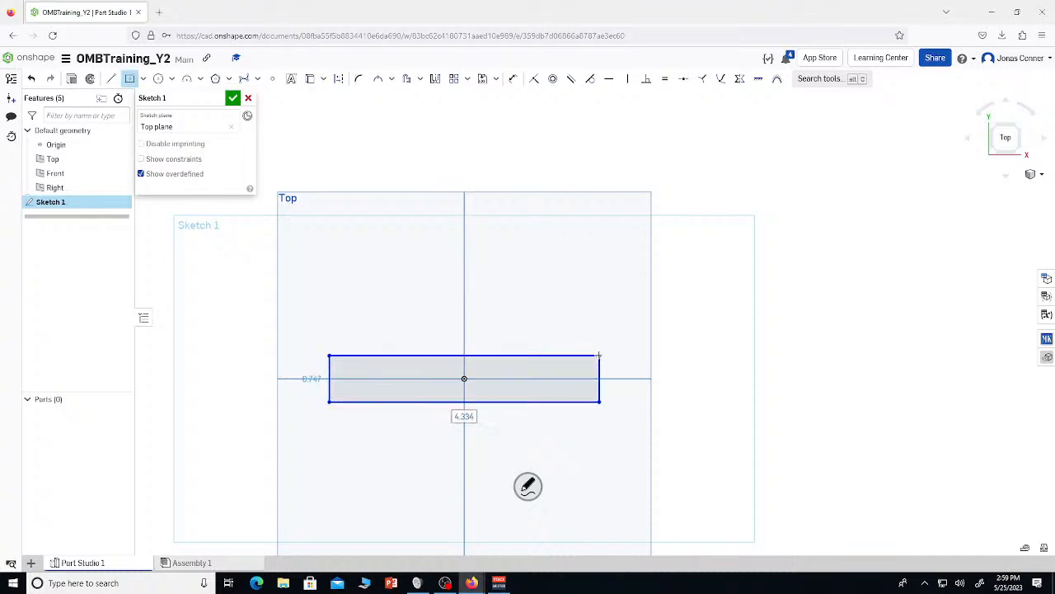
{"action": "type", "text": "8"}
{"action": "key", "text": "Tab"}
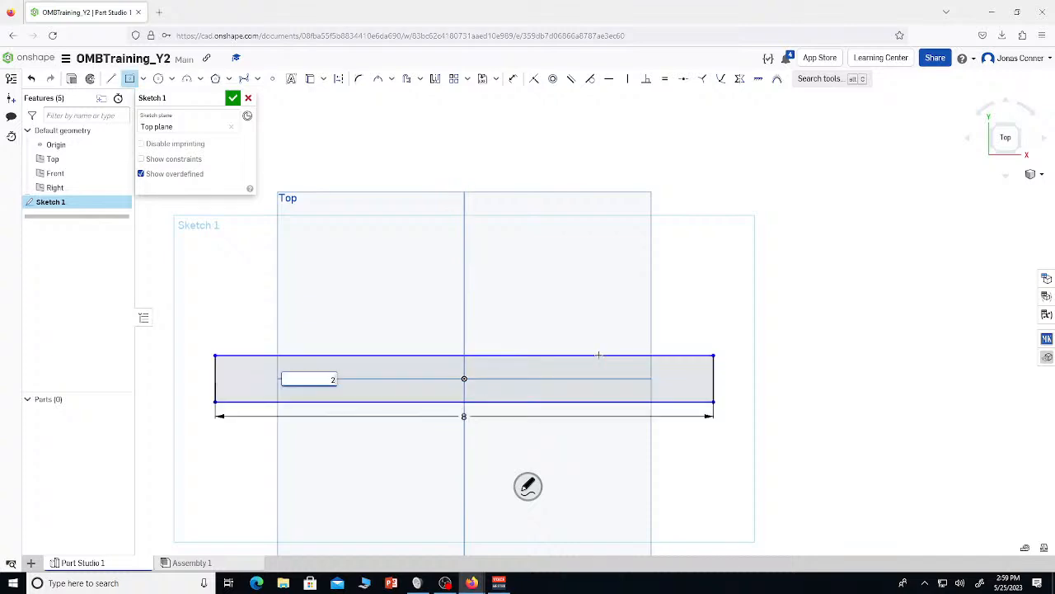
{"action": "type", "text": "2"}
{"action": "key", "text": "Return"}
{"action": "key", "text": "Escape"}
Set the rectangle's width to 16 in
{"action": "scroll", "coordinate": [478, 378], "scroll_direction": "down", "scroll_amount": 4}
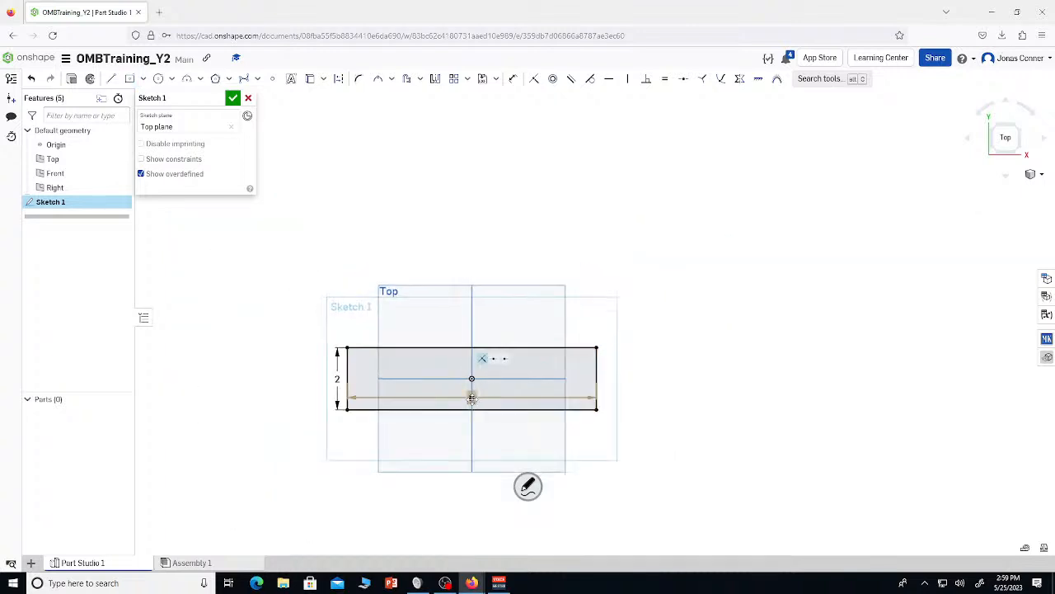
{"action": "double_click", "coordinate": [475, 394]}
{"action": "type", "text": "16"}
{"action": "key", "text": "Return"}
Draw a 1 in diameter circle inside the rectangle near its left edge, centred level with that edge's midpoint
{"action": "key", "text": "c"}
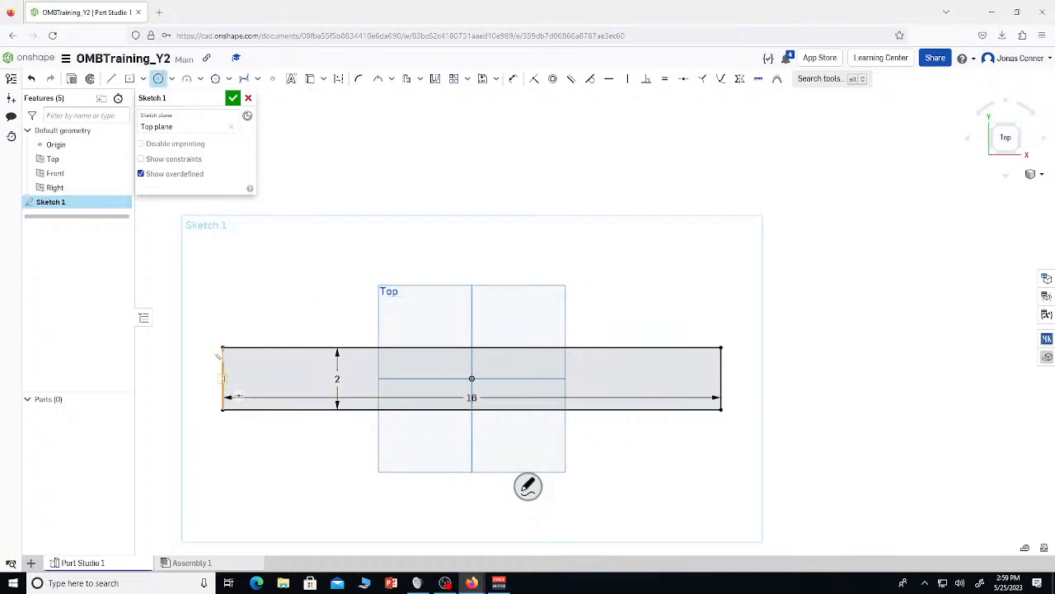
{"action": "scroll", "coordinate": [221, 380], "scroll_direction": "up", "scroll_amount": 5}
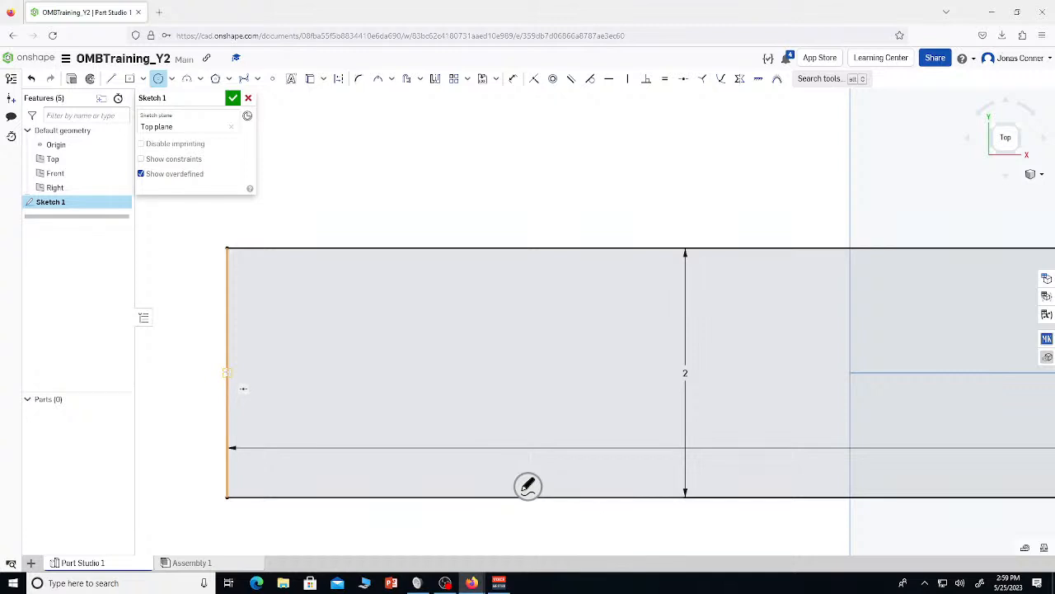
{"action": "scroll", "coordinate": [225, 373], "scroll_direction": "down", "scroll_amount": 1}
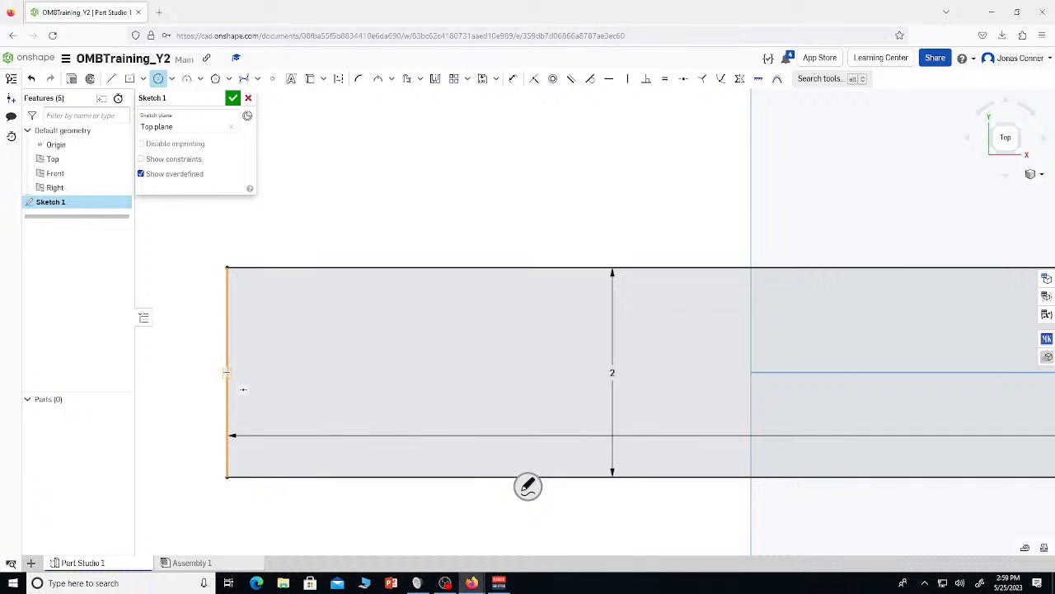
{"action": "left_click", "coordinate": [326, 372]}
{"action": "left_click", "coordinate": [357, 342]}
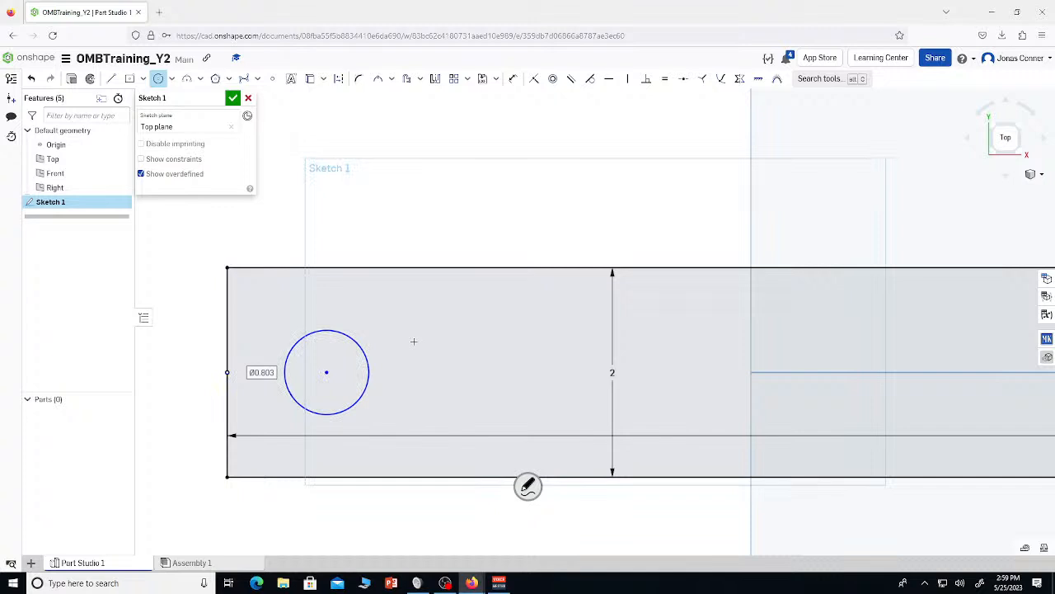
{"action": "type", "text": "1"}
{"action": "key", "text": "Return"}
{"action": "key", "text": "Escape"}
Dimension the circle's centre 1 in from the rectangle's left edge
{"action": "scroll", "coordinate": [414, 342], "scroll_direction": "down", "scroll_amount": 3}
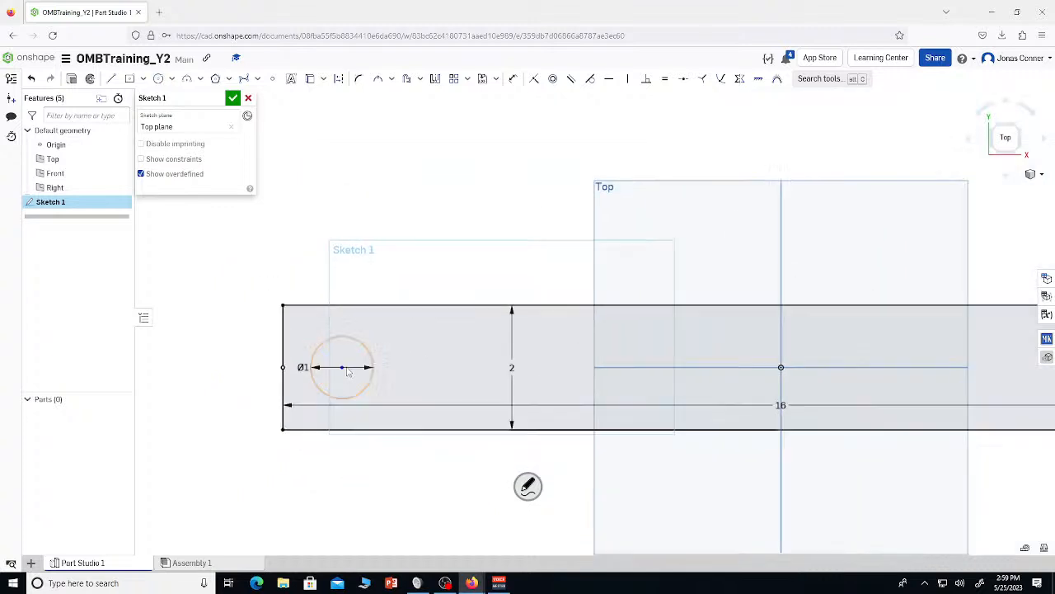
{"action": "scroll", "coordinate": [345, 369], "scroll_direction": "up", "scroll_amount": 2}
{"action": "key", "text": "d"}
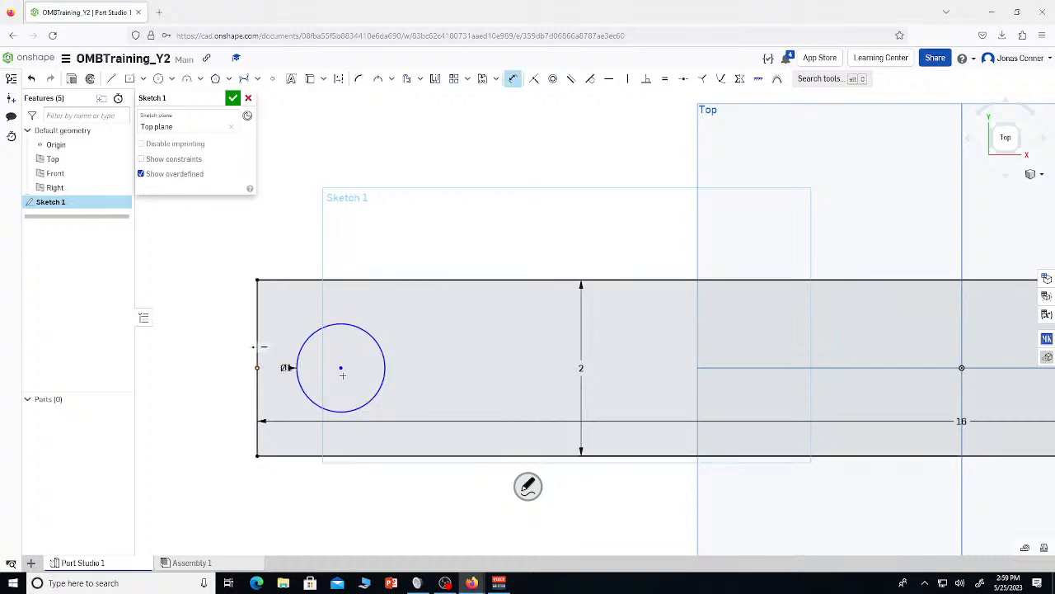
{"action": "left_click", "coordinate": [257, 346]}
{"action": "left_click", "coordinate": [340, 368]}
{"action": "left_click", "coordinate": [290, 303]}
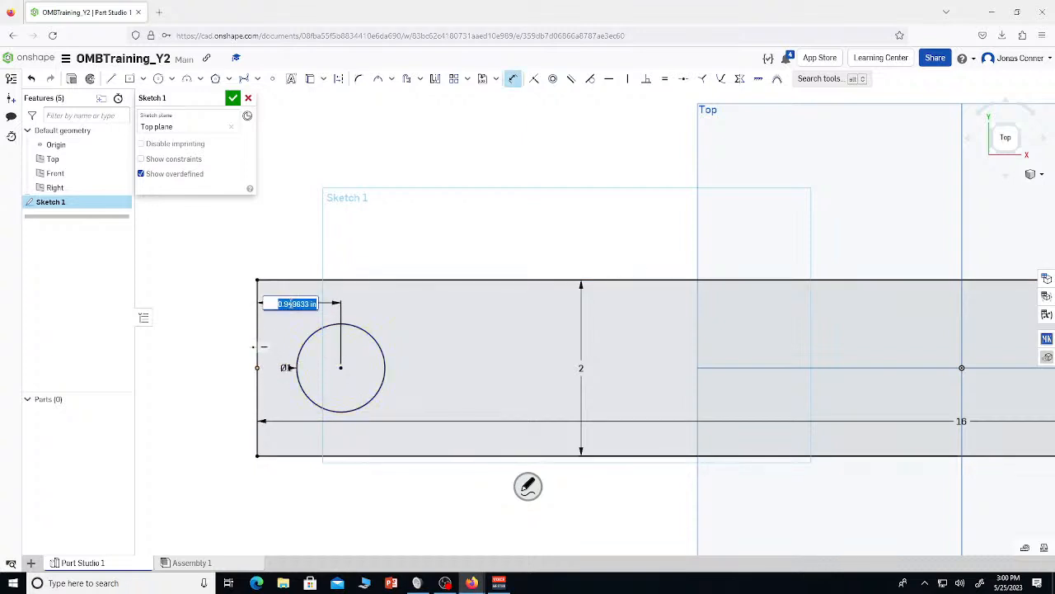
{"action": "type", "text": "1"}
{"action": "key", "text": "Return"}
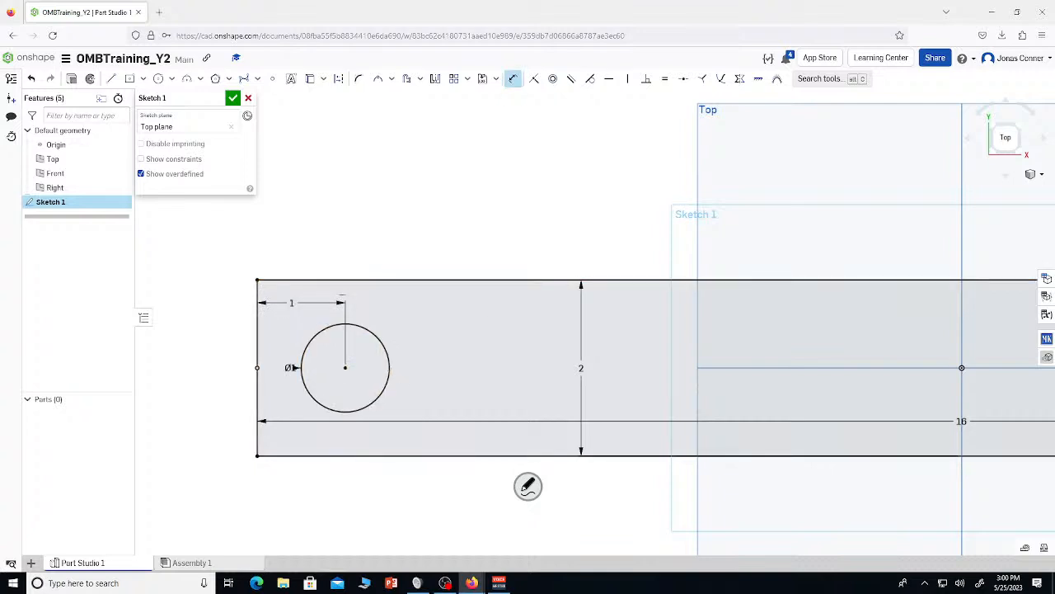
{"action": "key", "text": "Escape"}
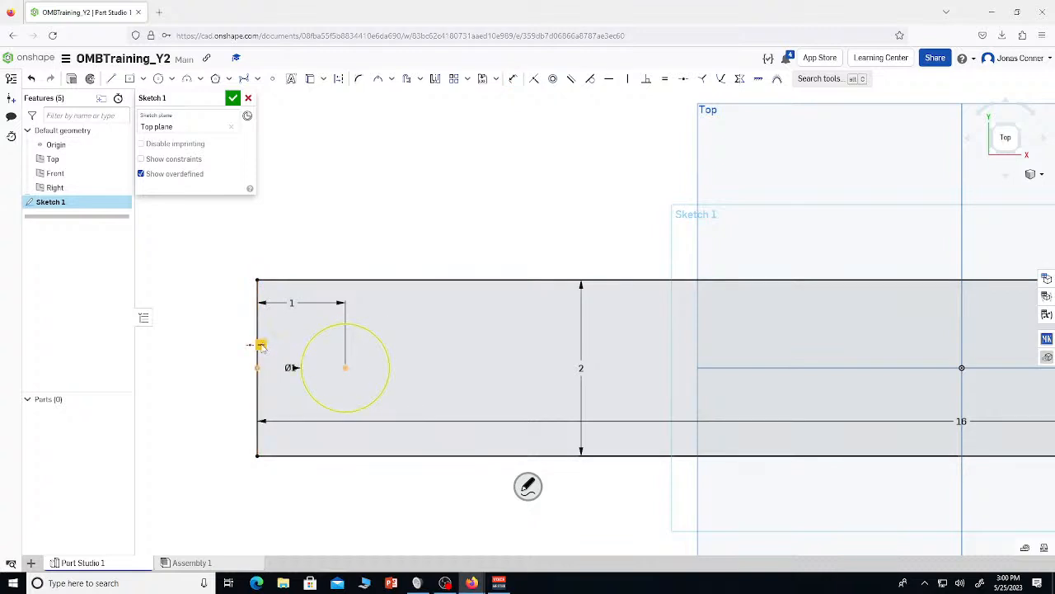
Delete the horizontal constraint on the circle's centre and dimension the centre from the rectangle's top edge
{"action": "key", "text": "Delete"}
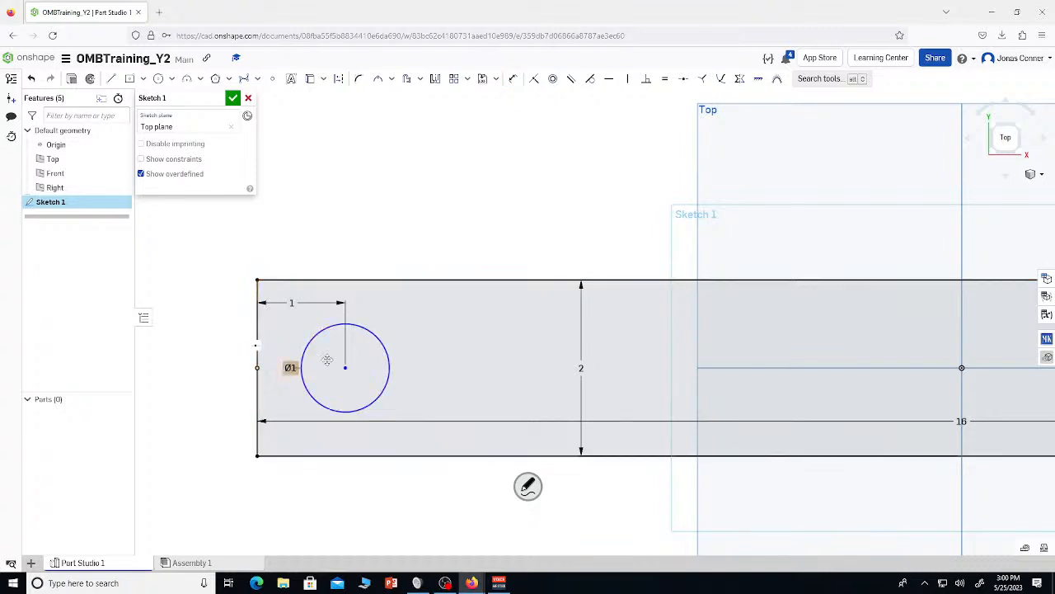
{"action": "key", "text": "d"}
{"action": "left_click", "coordinate": [354, 281]}
{"action": "left_click", "coordinate": [422, 327]}
{"action": "key", "text": "Return"}
{"action": "key", "text": "Escape"}
Set the circle centre's distance from the top edge to 1.25 in, and change it to the fraction 2/1
{"action": "double_click", "coordinate": [423, 327]}
{"action": "type", "text": "1.25"}
{"action": "key", "text": "Return"}
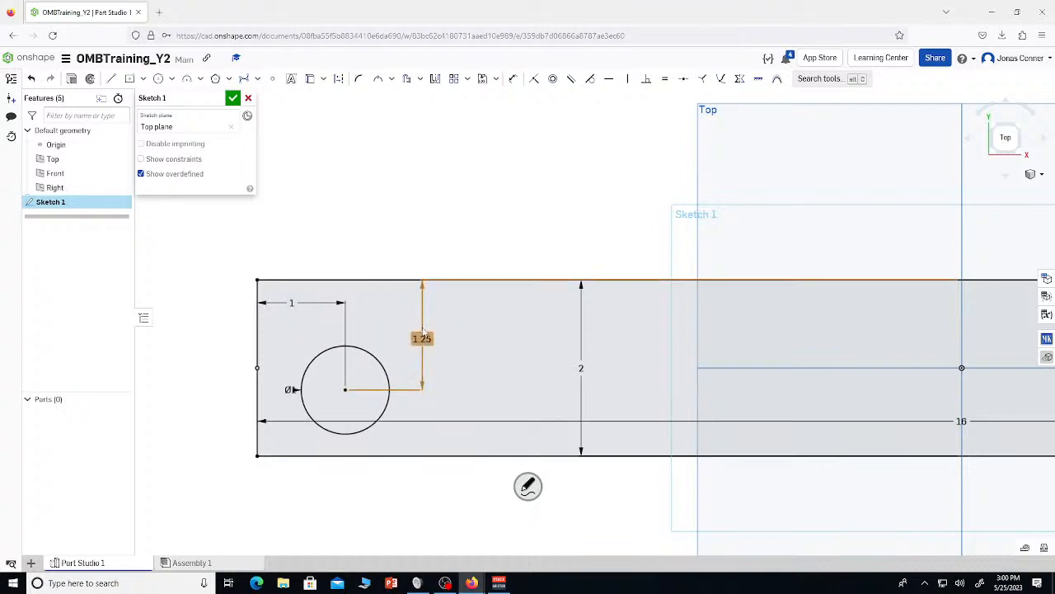
{"action": "double_click", "coordinate": [424, 332]}
{"action": "type", "text": "2/1"}
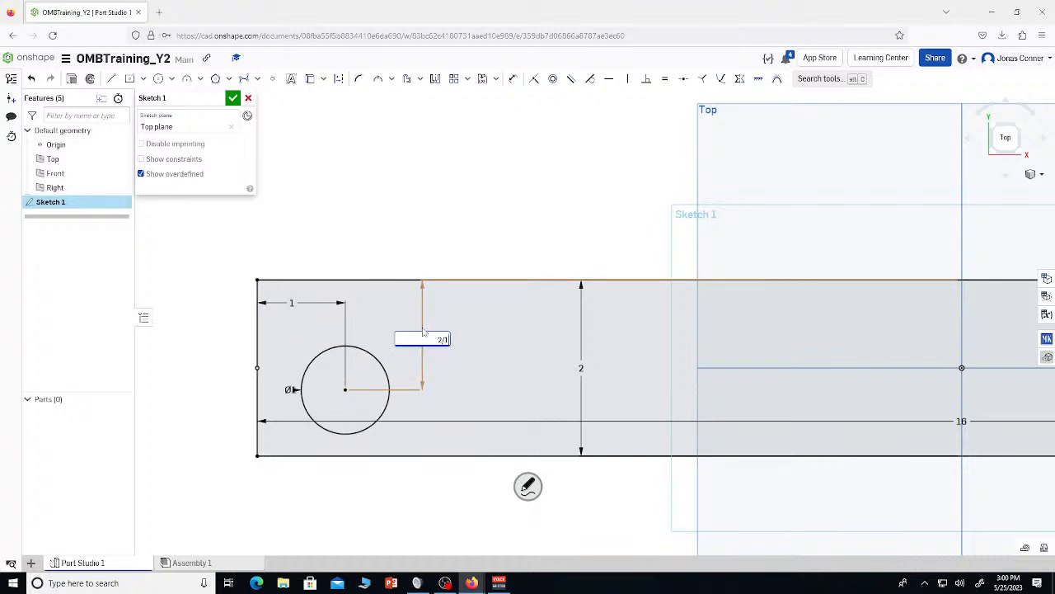
{"action": "key", "text": "Return"}
Enter the circle centre's distance from the top edge as the fraction 1/2, and change it to 2/2
{"action": "double_click", "coordinate": [428, 375]}
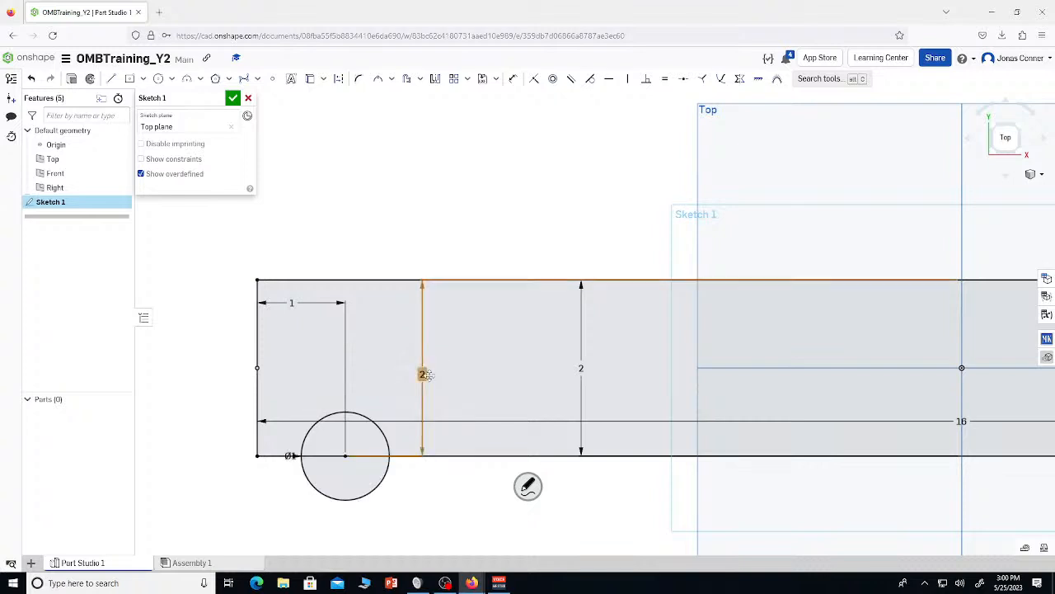
{"action": "type", "text": "1.5"}
{"action": "key", "text": "Return"}
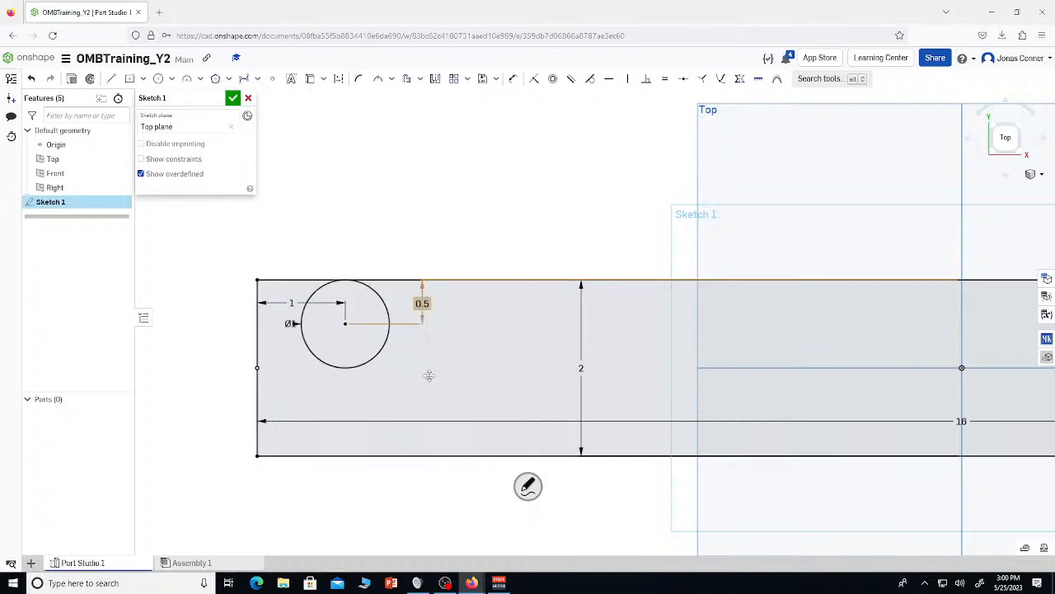
{"action": "double_click", "coordinate": [425, 305]}
{"action": "type", "text": "1/2"}
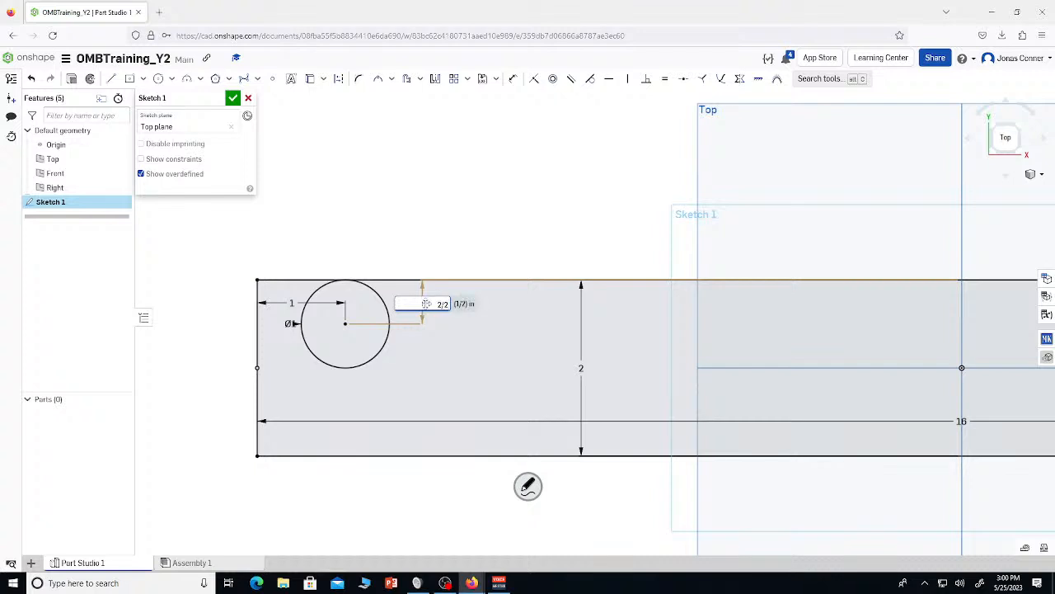
{"action": "key", "text": "Return"}
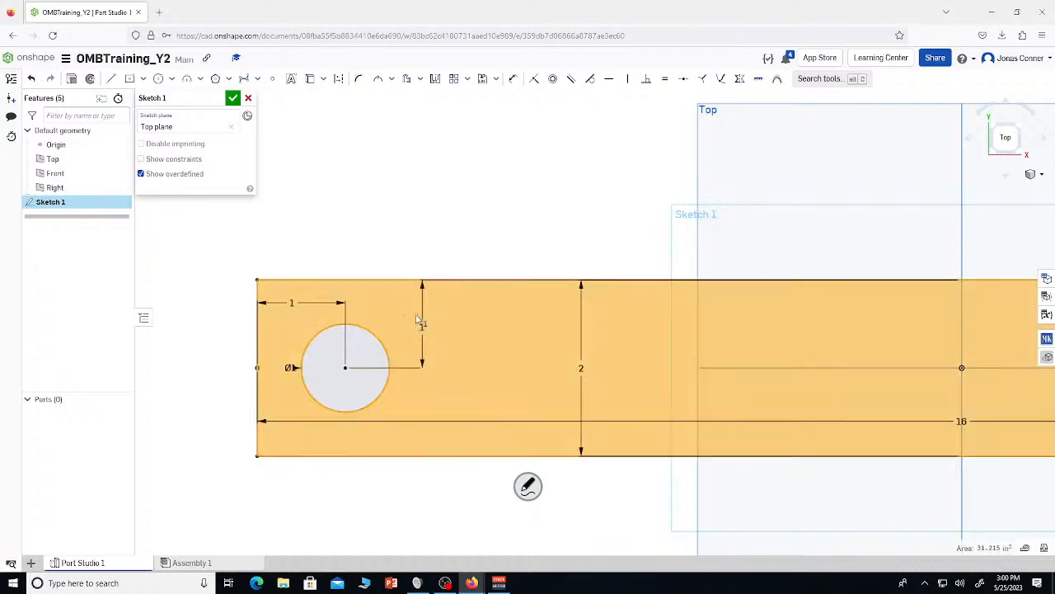
Enter the expression sqrt(1) as the circle centre's distance from the top edge, and reopen the value to check it
{"action": "double_click", "coordinate": [422, 328]}
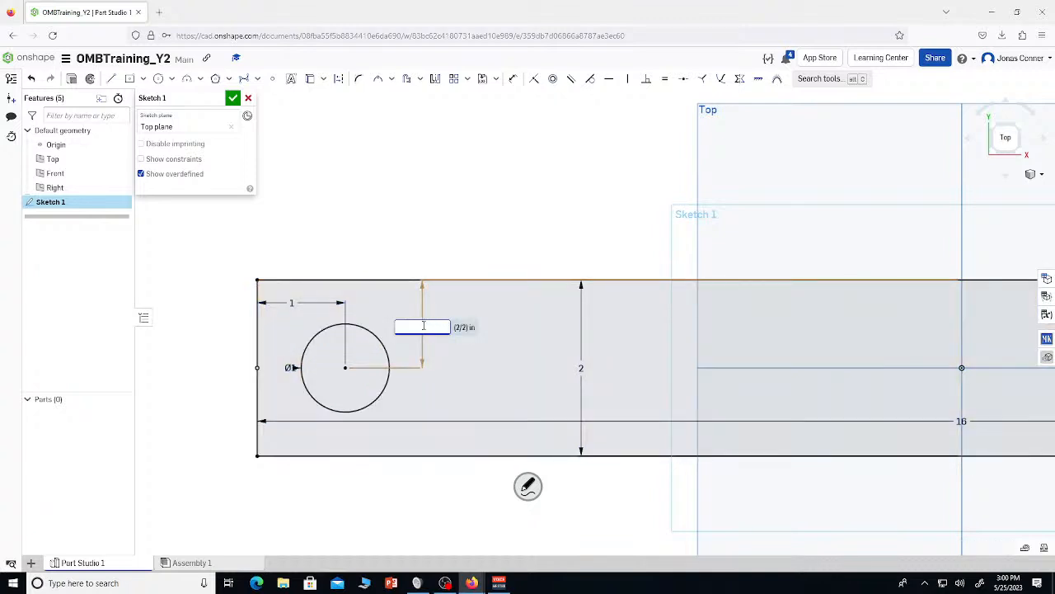
{"action": "type", "text": "sqrt(1)"}
{"action": "key", "text": "Return"}
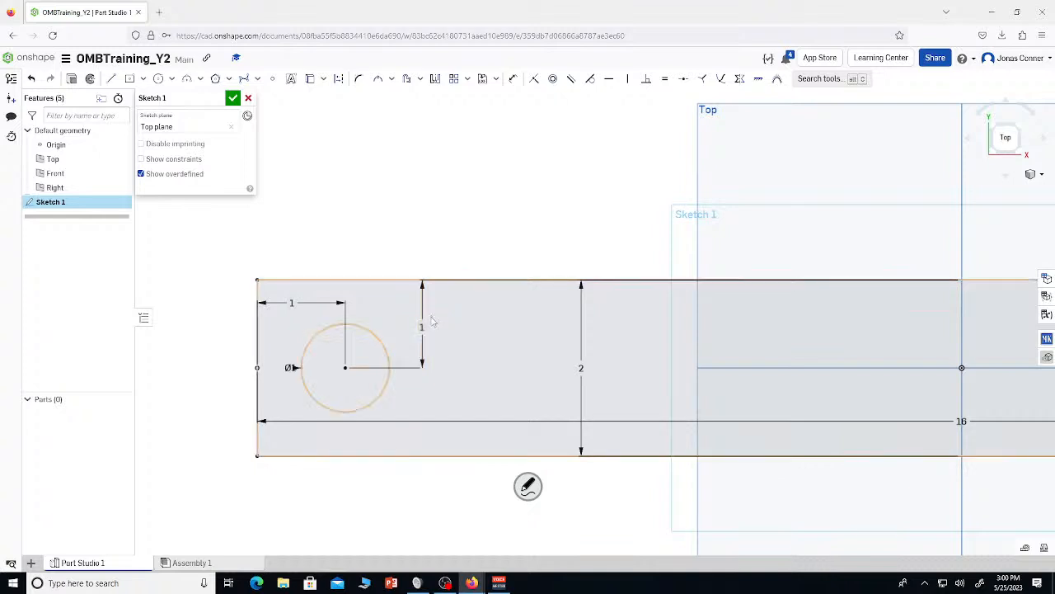
{"action": "double_click", "coordinate": [422, 328]}
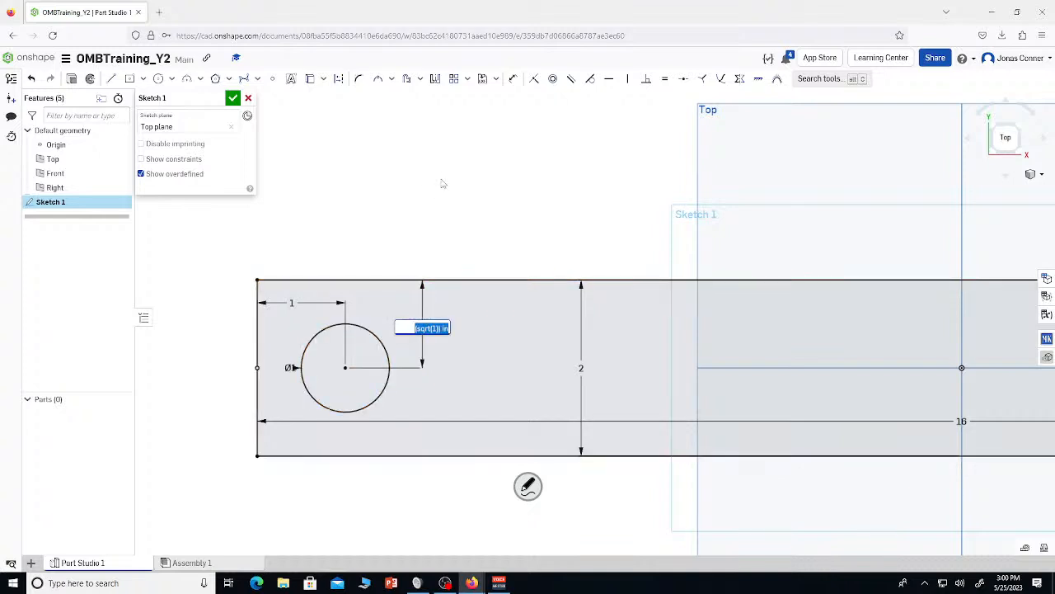
{"action": "key", "text": "Return"}
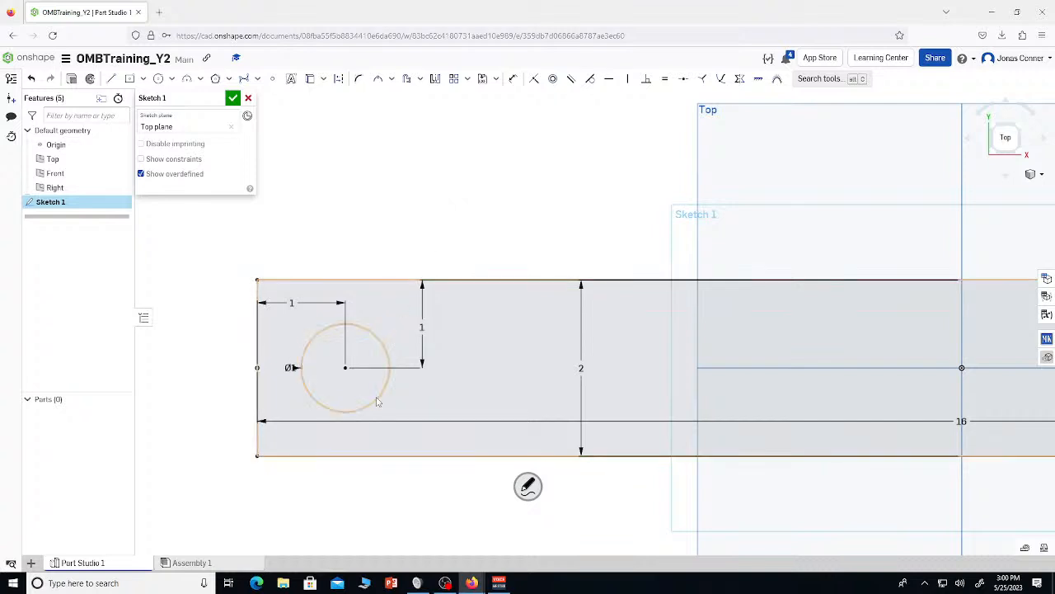
Create a linear pattern of the circle along the rectangle's length with 2 in spacing and 8 instances
{"action": "scroll", "coordinate": [349, 353], "scroll_direction": "down", "scroll_amount": 3}
{"action": "left_click", "coordinate": [453, 78]}
{"action": "left_click", "coordinate": [365, 346]}
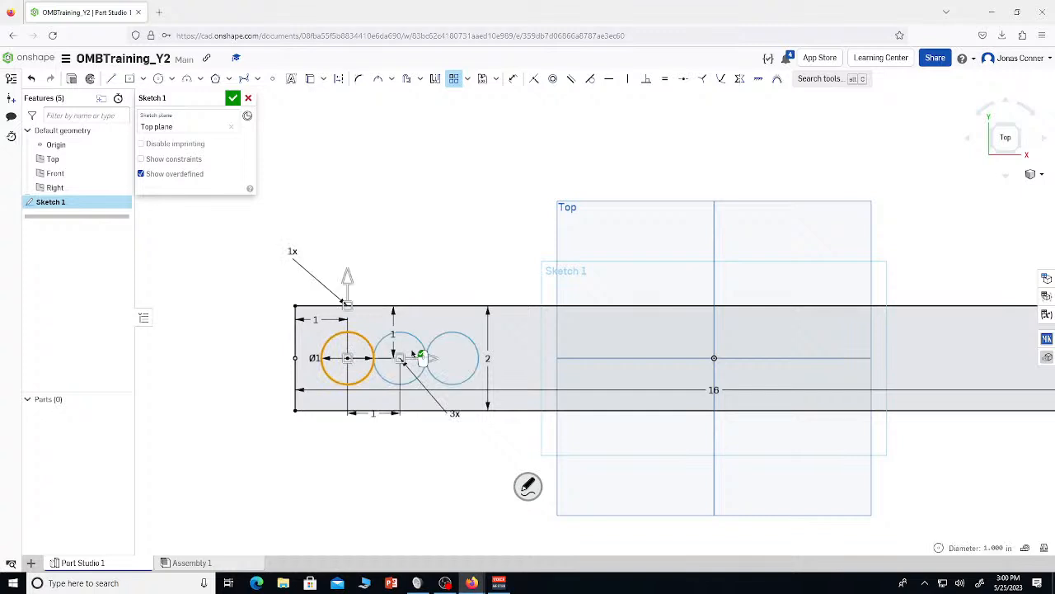
{"action": "scroll", "coordinate": [412, 353], "scroll_direction": "up", "scroll_amount": 2}
{"action": "scroll", "coordinate": [391, 371], "scroll_direction": "down", "scroll_amount": 2}
{"action": "double_click", "coordinate": [368, 416]}
{"action": "type", "text": "2"}
{"action": "key", "text": "Return"}
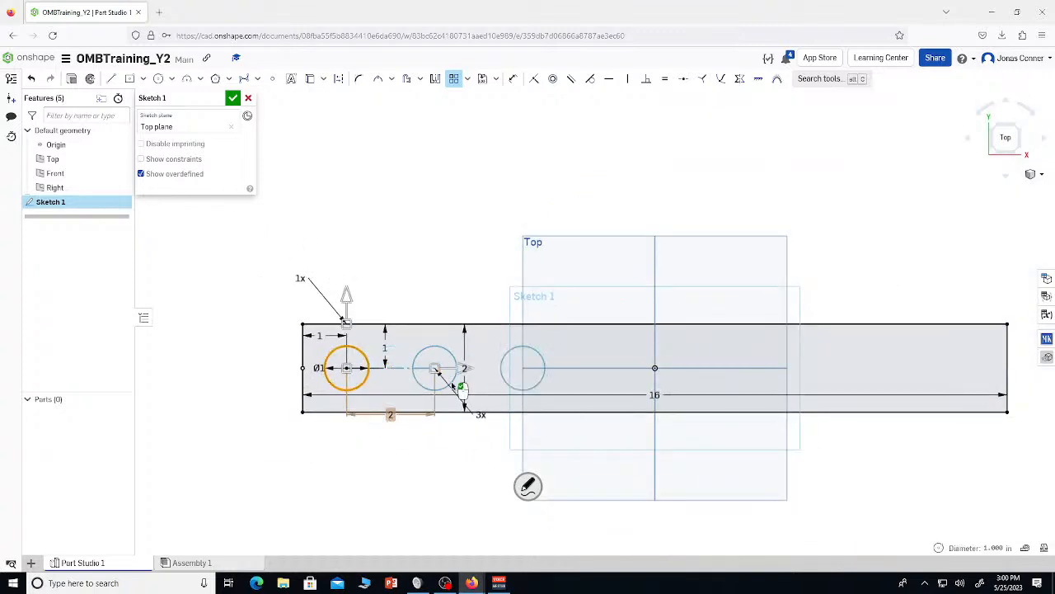
{"action": "double_click", "coordinate": [480, 417]}
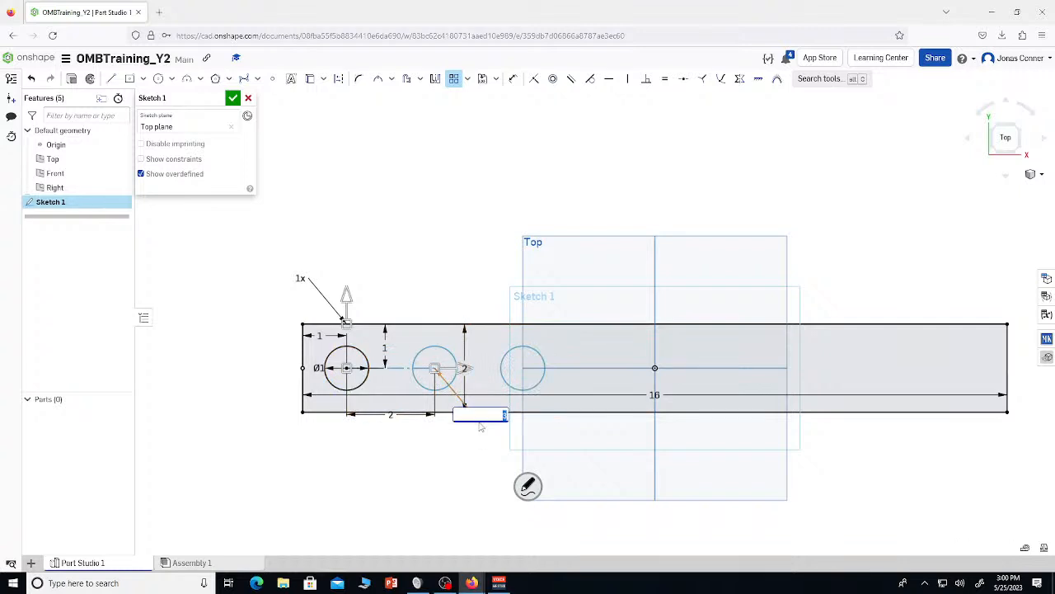
{"action": "type", "text": "8"}
{"action": "key", "text": "Return"}
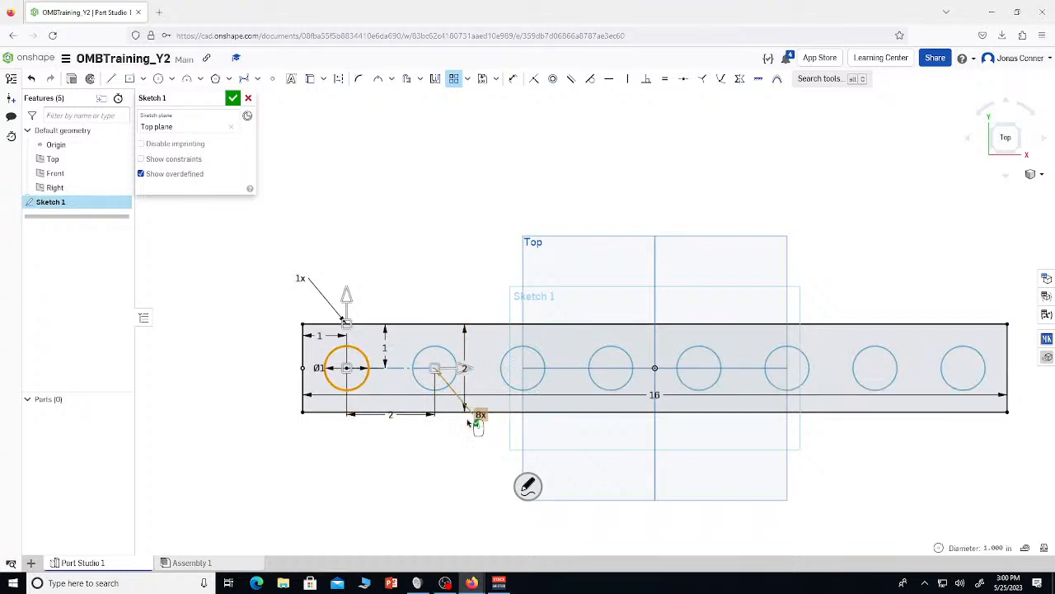
{"action": "left_click", "coordinate": [357, 316]}
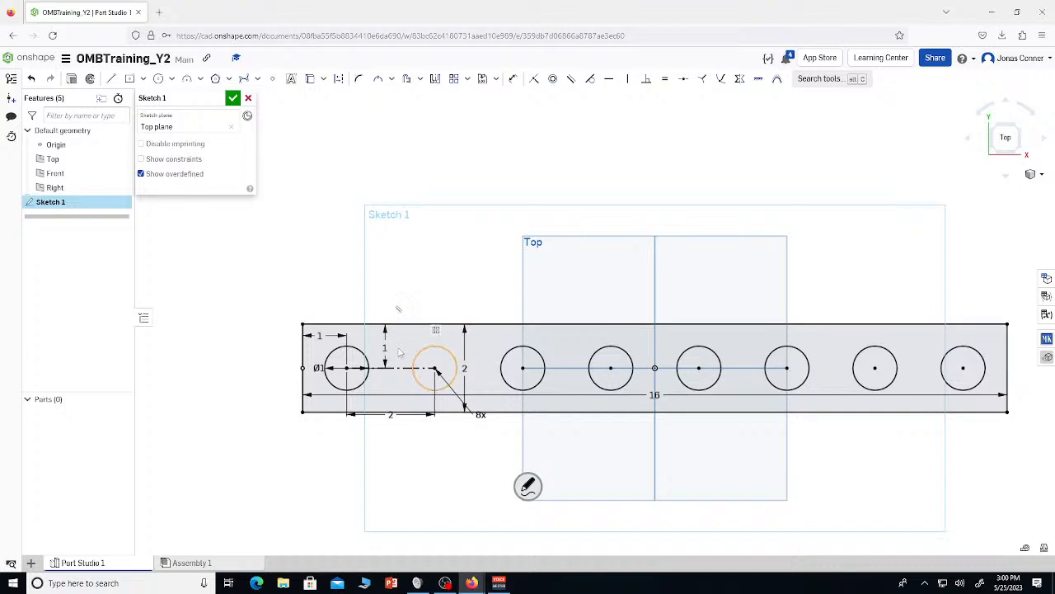
Add a 4 in height dimension to the rectangle's left edge and delete the conflicting 2 in height dimension
{"action": "scroll", "coordinate": [408, 326], "scroll_direction": "down", "scroll_amount": 3}
{"action": "key", "text": "s"}
{"action": "key", "text": "s"}
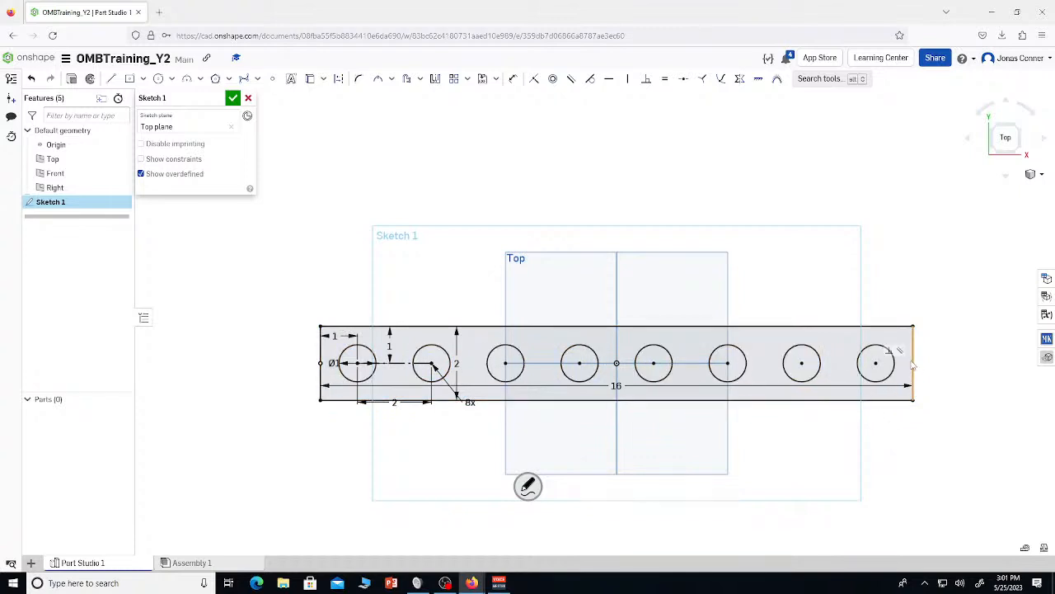
{"action": "key", "text": "d"}
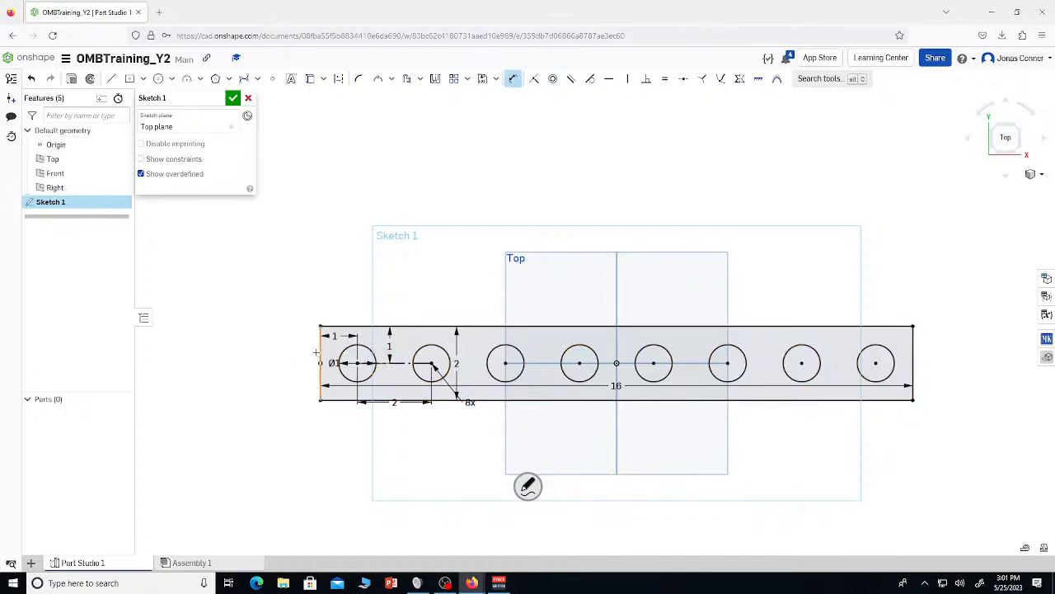
{"action": "left_click", "coordinate": [316, 351]}
{"action": "left_click", "coordinate": [278, 347]}
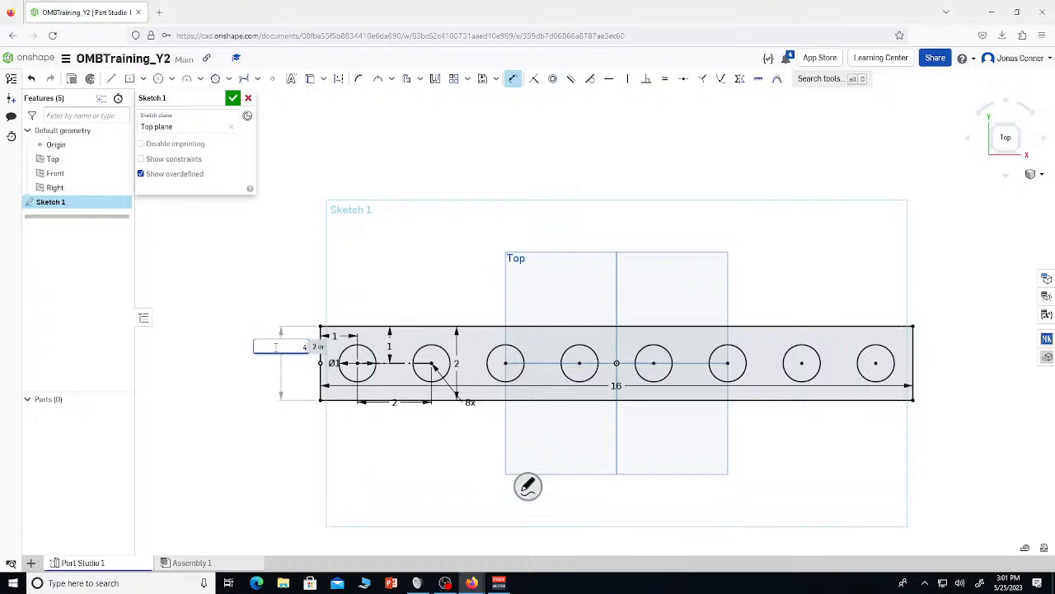
{"action": "type", "text": "4"}
{"action": "key", "text": "Return"}
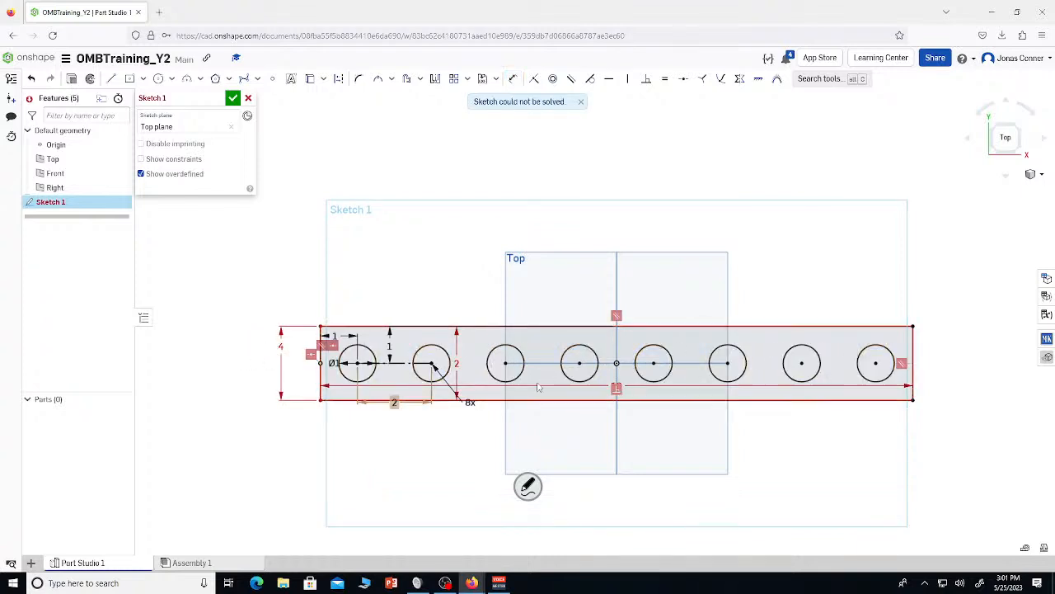
{"action": "key", "text": "Escape"}
{"action": "left_click", "coordinate": [456, 363]}
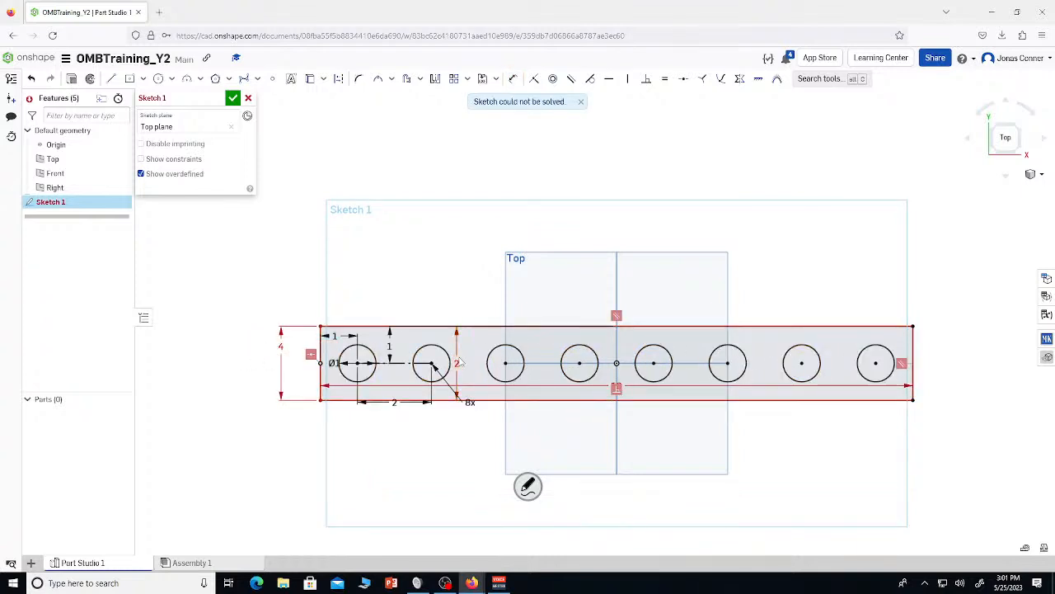
{"action": "key", "text": "Delete"}
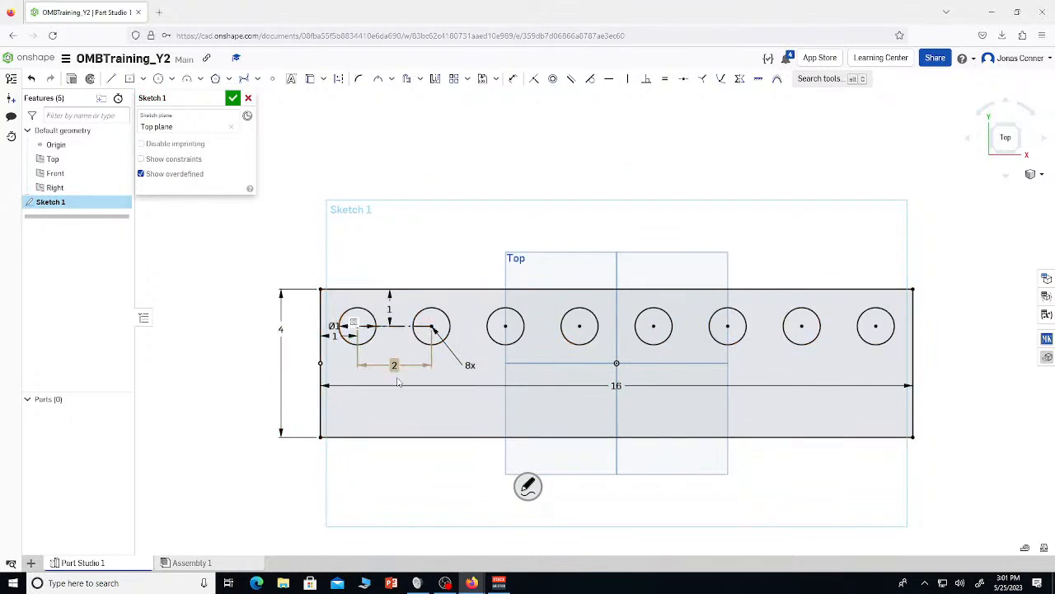
Undo the rectangle's height dimension changes and the linear pattern of the circle
{"action": "scroll", "coordinate": [365, 344], "scroll_direction": "down", "scroll_amount": 5}
{"action": "scroll", "coordinate": [366, 347], "scroll_direction": "up", "scroll_amount": 6}
{"action": "key", "text": "ctrl+z"}
{"action": "key", "text": "ctrl+z"}
{"action": "key", "text": "ctrl+z"}
{"action": "key", "text": "ctrl+z"}
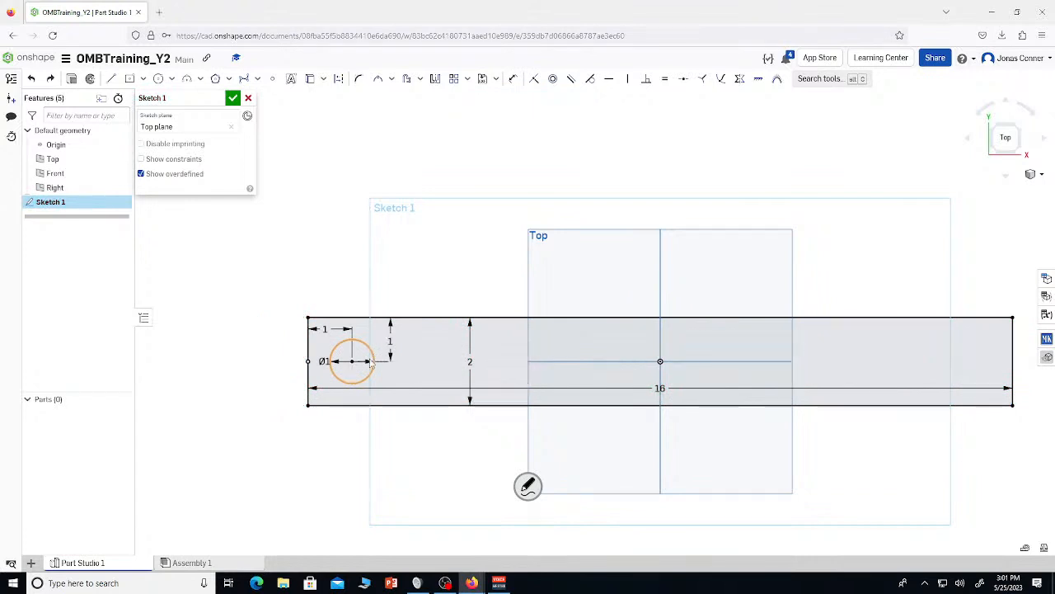
Set the rectangle's height to 4 in and move its height and width dimensions outside the outline
{"action": "double_click", "coordinate": [474, 360]}
{"action": "type", "text": "4"}
{"action": "key", "text": "Return"}
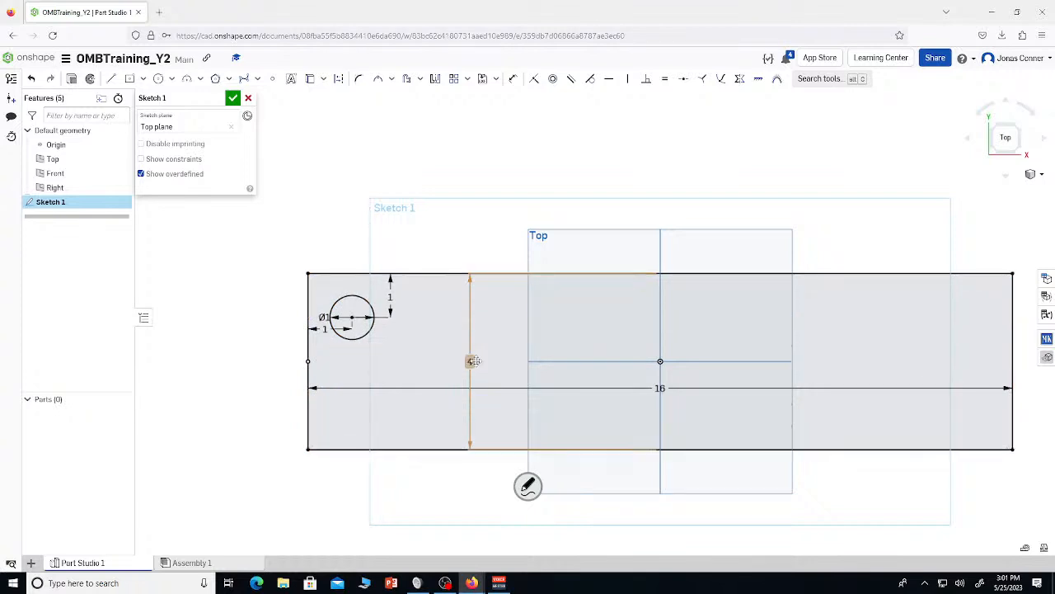
{"action": "left_click_drag", "start_coordinate": [352, 339], "coordinate": [265, 338]}
{"action": "mouse_move", "coordinate": [659, 384]}
{"action": "left_mouse_down"}
{"action": "mouse_move", "coordinate": [907, 533]}
{"action": "mouse_move", "coordinate": [907, 494]}
{"action": "left_mouse_up"}
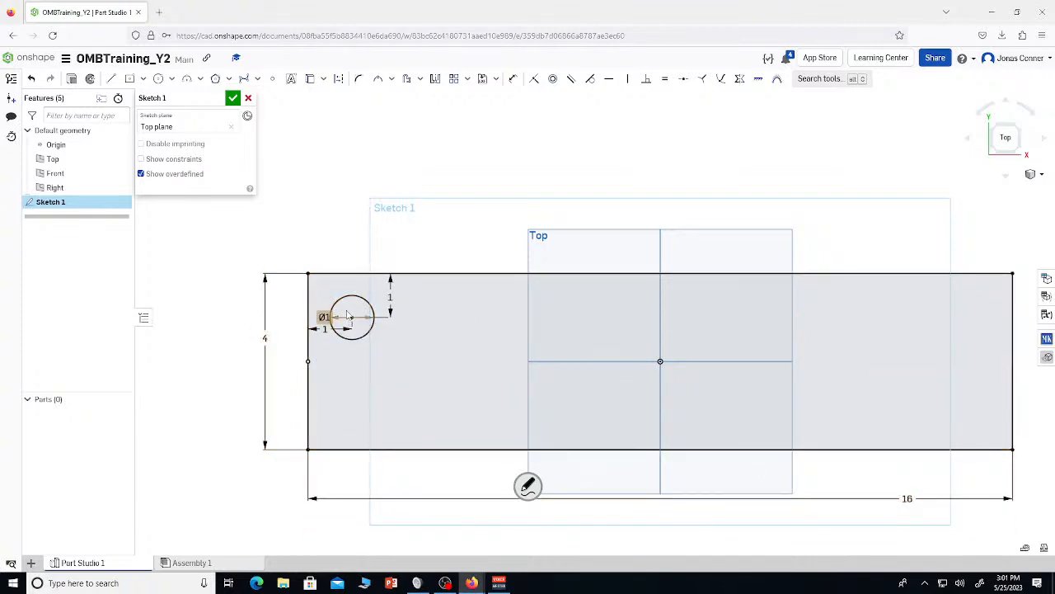
Create a linear pattern of the 1 in circle along the rectangle's length with 8 instances spaced 2 in apart
{"action": "left_click", "coordinate": [454, 78]}
{"action": "left_click", "coordinate": [372, 307]}
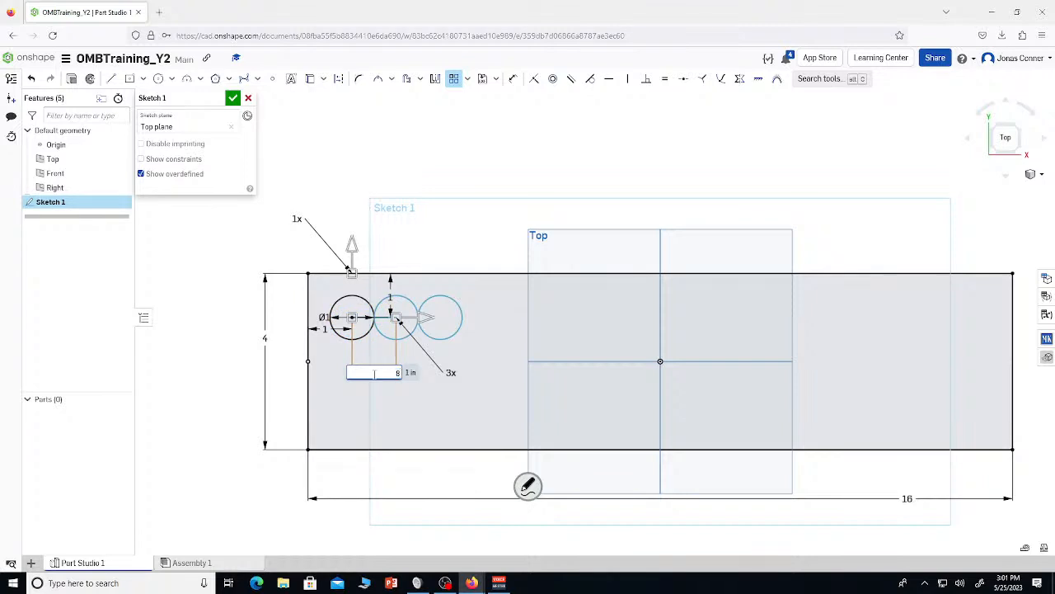
{"action": "type", "text": "8"}
{"action": "key", "text": "Return"}
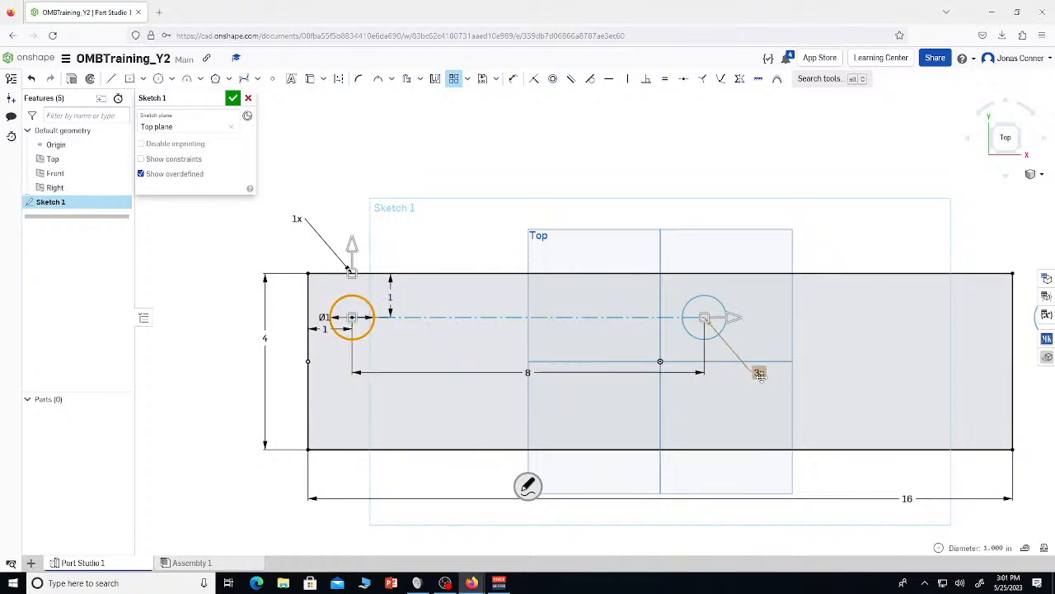
{"action": "double_click", "coordinate": [525, 372]}
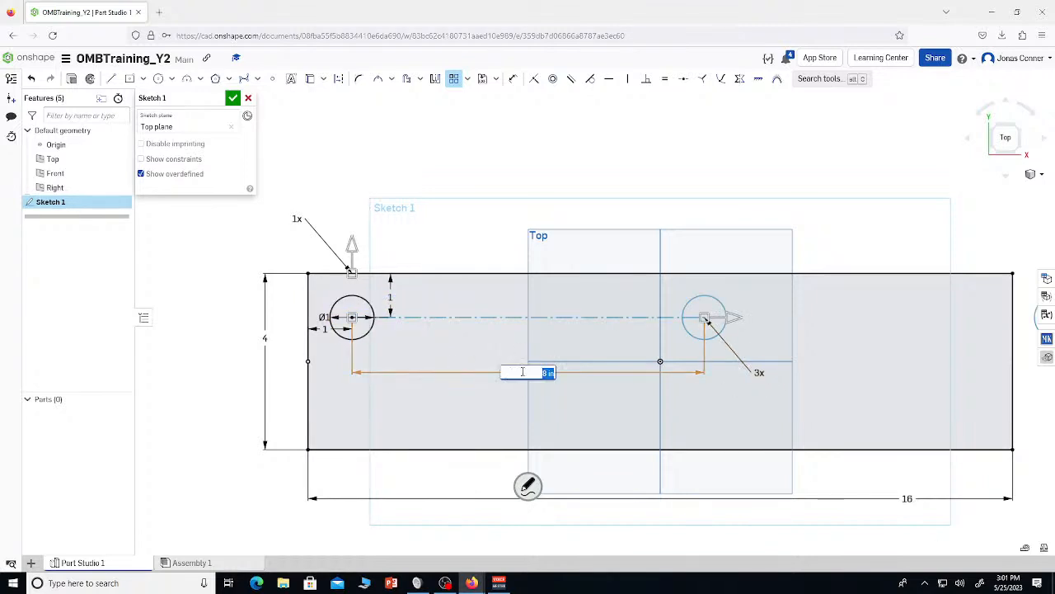
{"action": "type", "text": "1"}
{"action": "key", "text": "Return"}
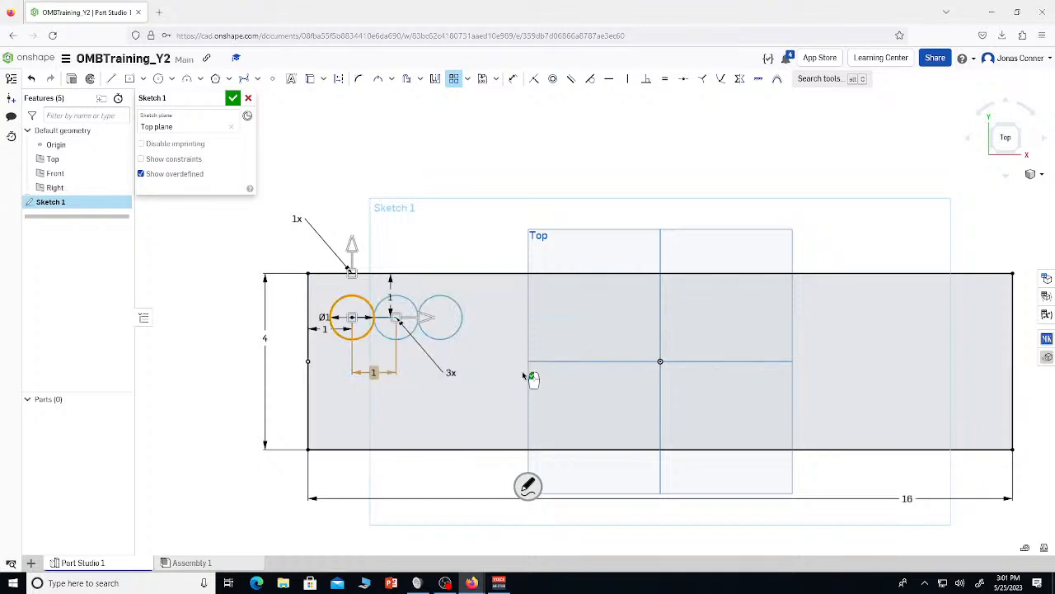
{"action": "double_click", "coordinate": [445, 372]}
{"action": "type", "text": "8"}
{"action": "key", "text": "Return"}
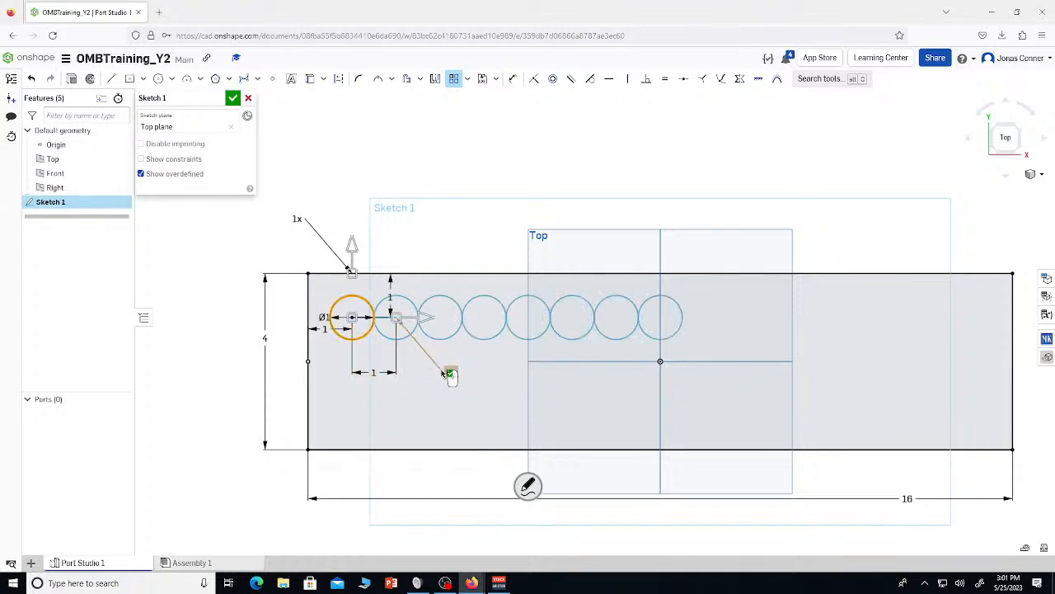
{"action": "double_click", "coordinate": [372, 375]}
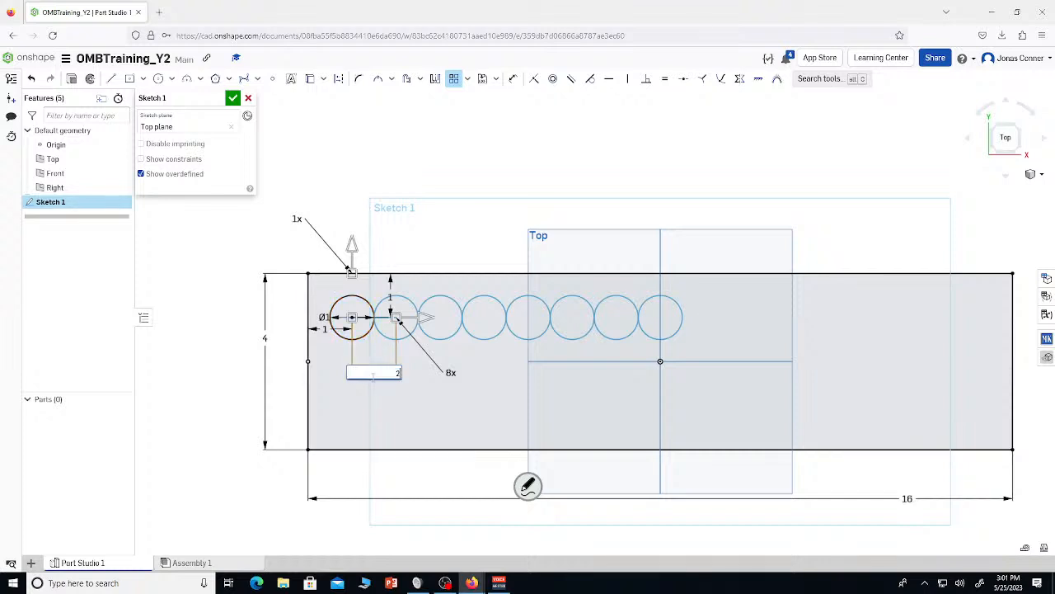
{"action": "key", "text": "Return"}
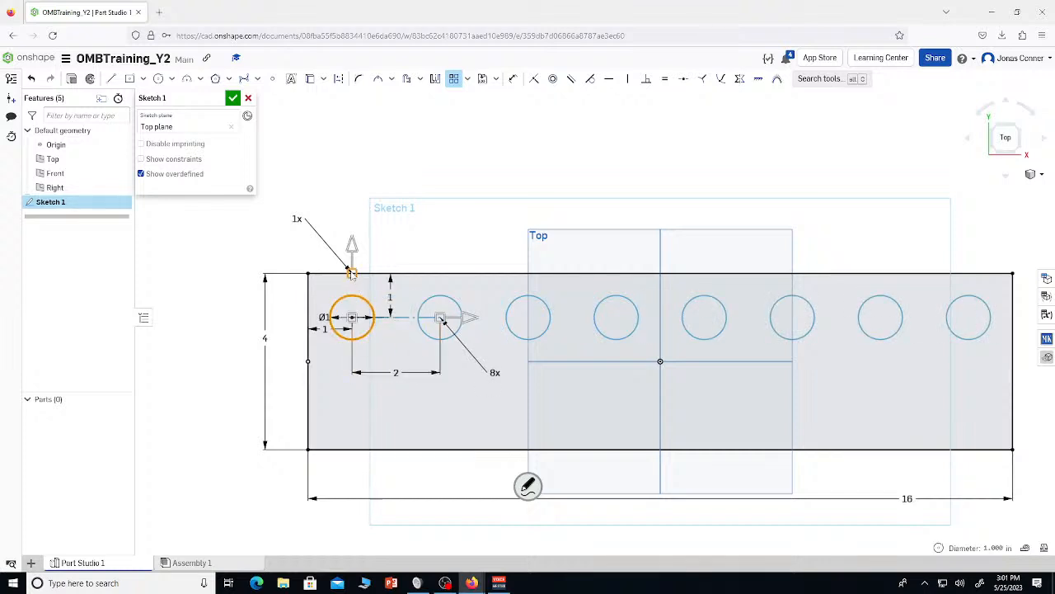
Extend the circle pattern downward to a second row of 8 circles spaced 2 in below the first
{"action": "left_click_drag", "start_coordinate": [359, 257], "coordinate": [352, 424]}
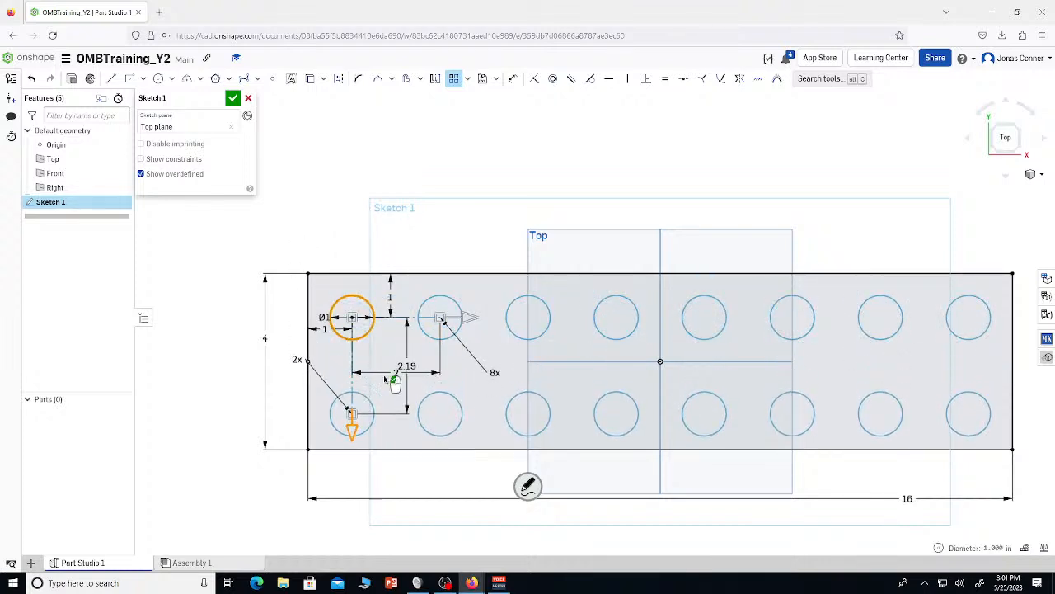
{"action": "double_click", "coordinate": [406, 365]}
{"action": "type", "text": "-2.19"}
{"action": "key", "text": "Return"}
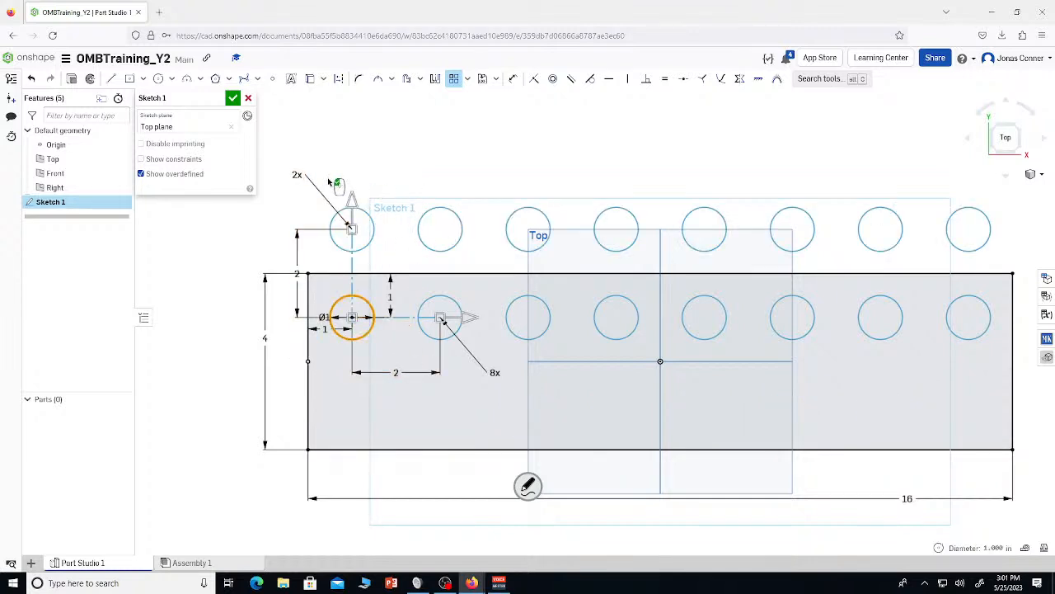
{"action": "double_click", "coordinate": [297, 274]}
{"action": "type", "text": "-2"}
{"action": "key", "text": "Return"}
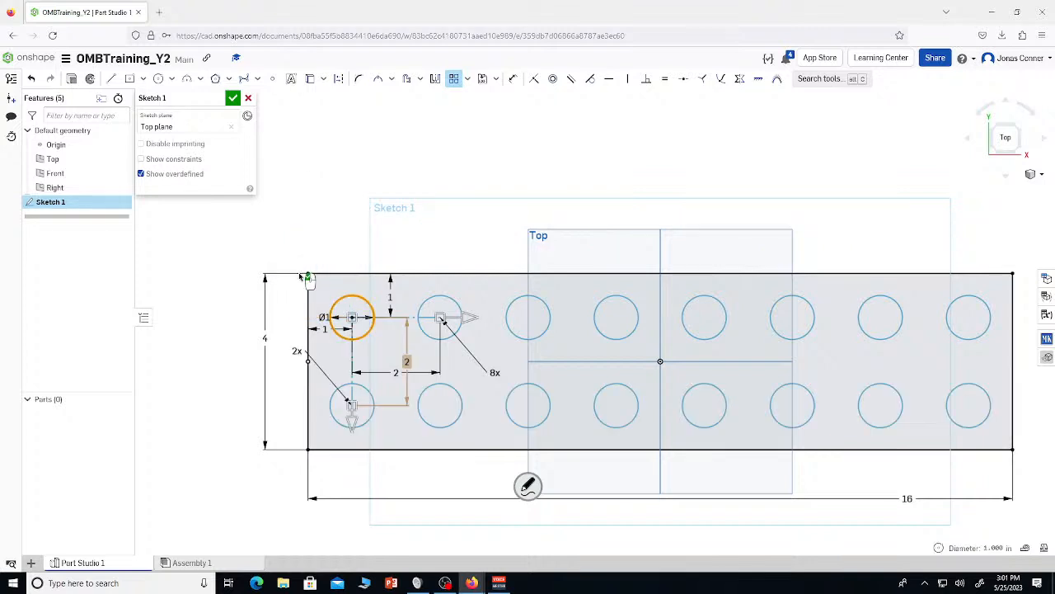
{"action": "scroll", "coordinate": [387, 356], "scroll_direction": "down", "scroll_amount": 5}
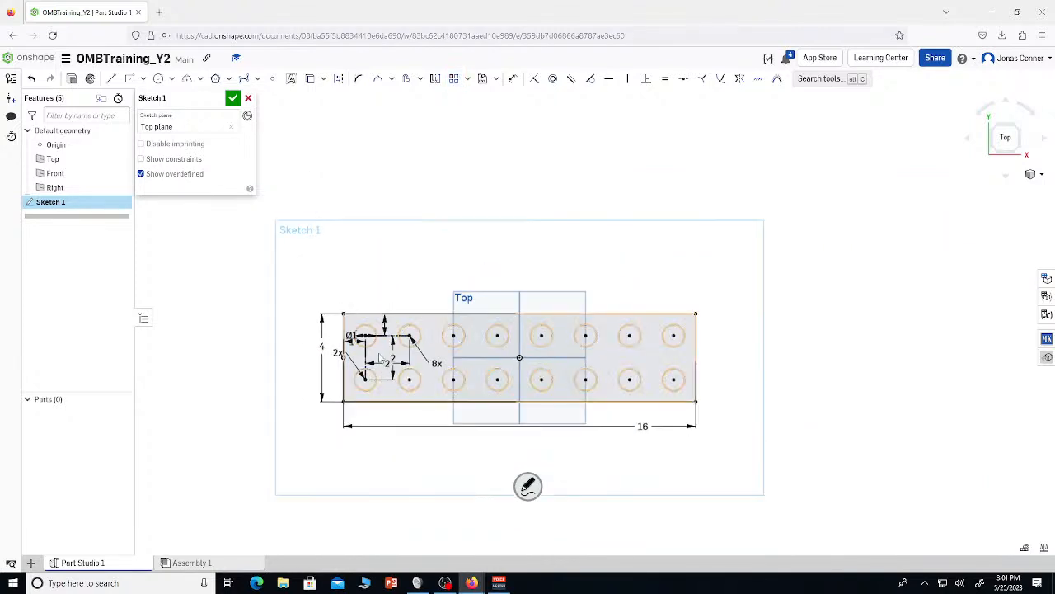
Close and delete the rectangle sketch, and start a new sketch on the Top plane
{"action": "left_click", "coordinate": [233, 98]}
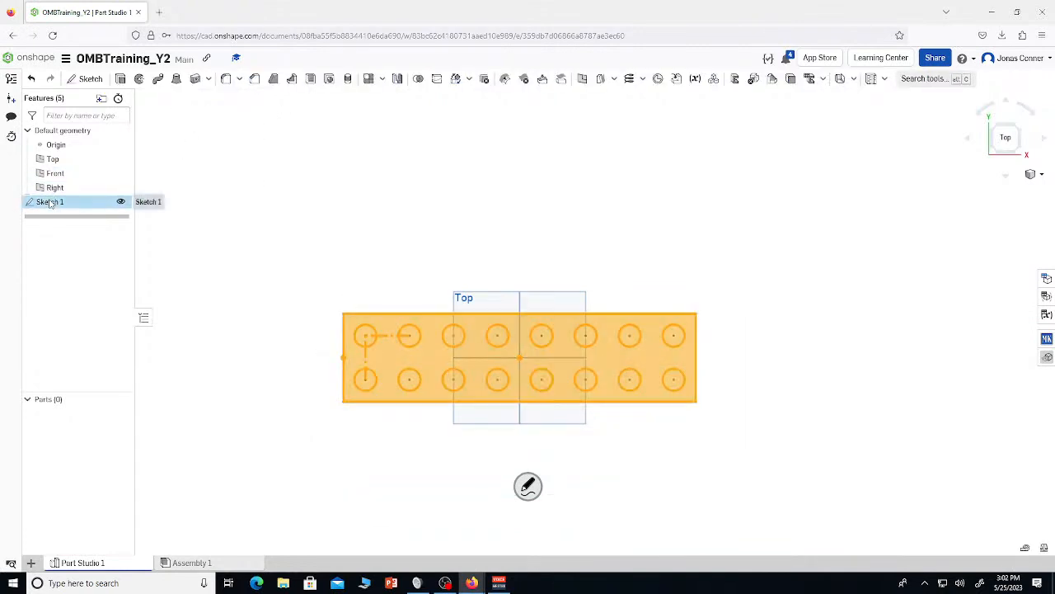
{"action": "key", "text": "Delete"}
{"action": "key", "text": "shift+s"}
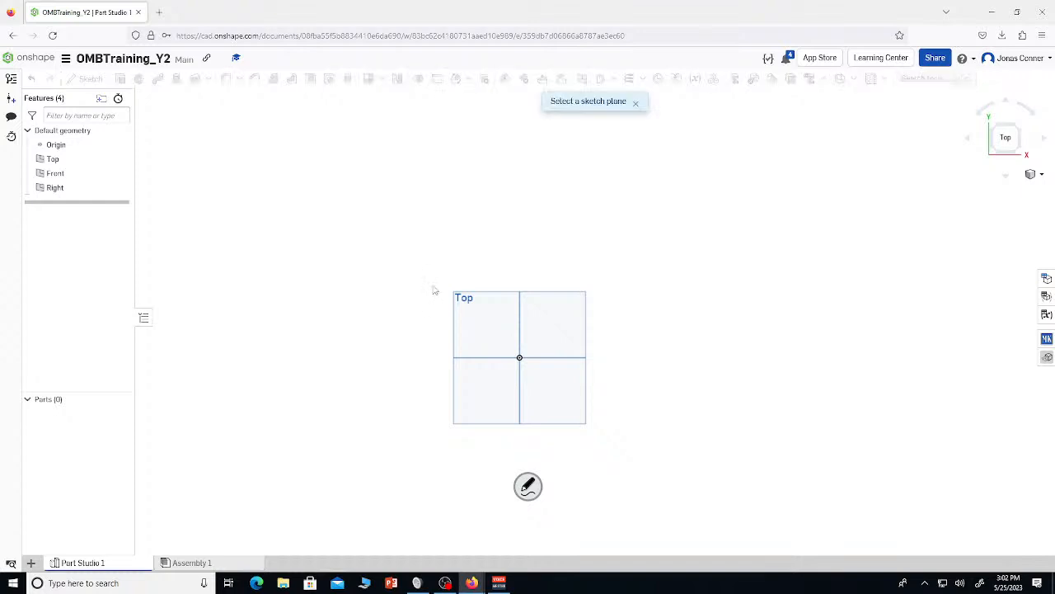
{"action": "left_click", "coordinate": [497, 341]}
{"action": "key", "text": "g"}
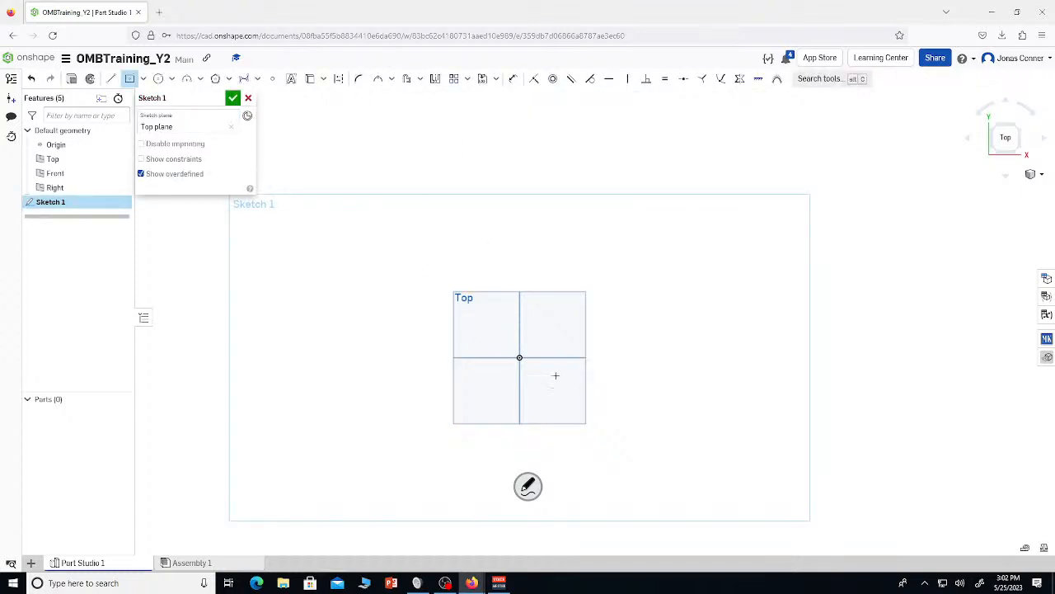
{"action": "left_click", "coordinate": [519, 357]}
{"action": "key", "text": "Escape"}
Sketch a circle centred on the origin with a diameter of 6 in
{"action": "key", "text": "c"}
{"action": "left_click", "coordinate": [519, 357]}
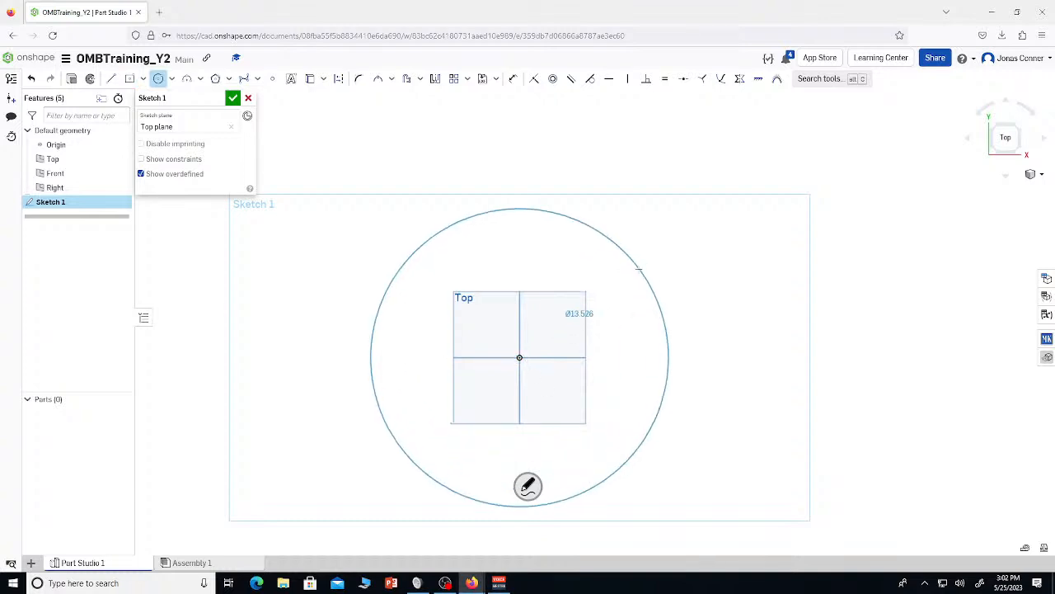
{"action": "left_click", "coordinate": [638, 268]}
{"action": "type", "text": "6"}
{"action": "key", "text": "Return"}
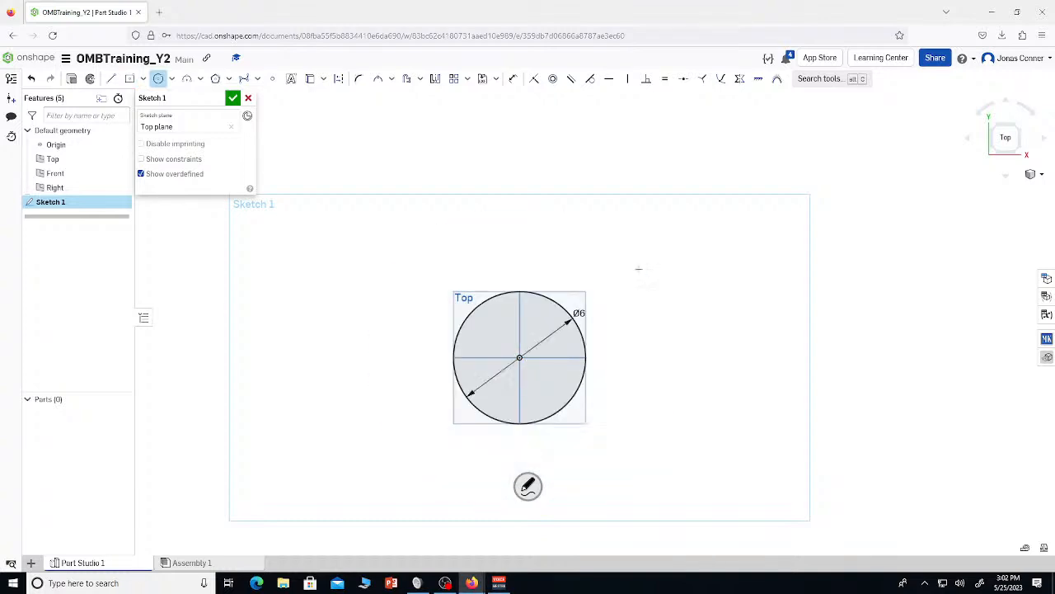
{"action": "key", "text": "Escape"}
Sketch a hexagon centred on the origin and set its inscribed circle's diameter to 1 in
{"action": "scroll", "coordinate": [549, 370], "scroll_direction": "down", "scroll_amount": 2}
{"action": "scroll", "coordinate": [543, 369], "scroll_direction": "up", "scroll_amount": 7}
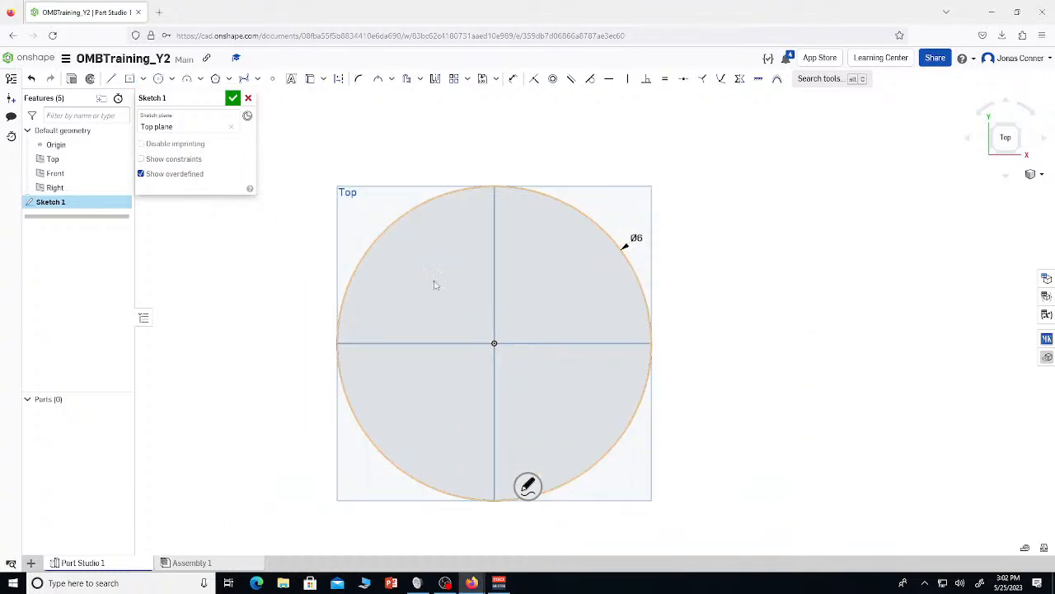
{"action": "left_click", "coordinate": [215, 79]}
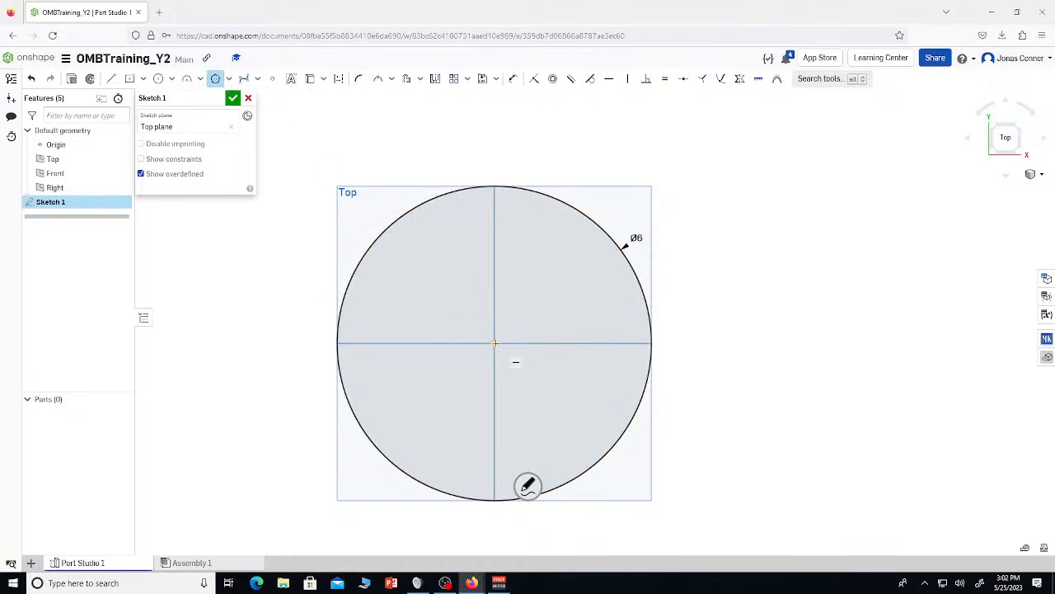
{"action": "left_click", "coordinate": [494, 341]}
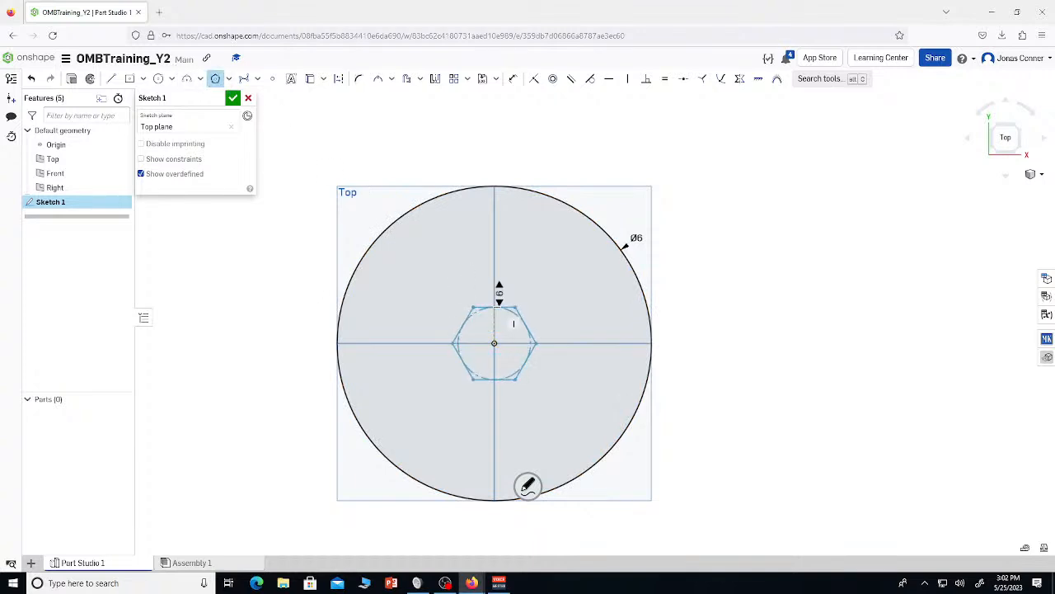
{"action": "left_click", "coordinate": [513, 323]}
{"action": "key", "text": "d"}
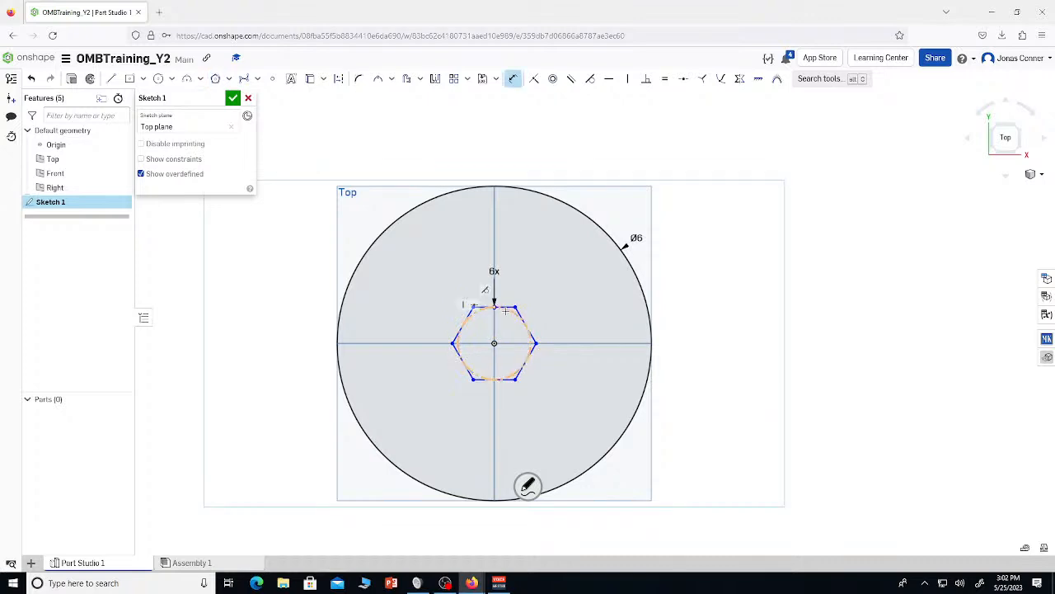
{"action": "left_click", "coordinate": [534, 299]}
{"action": "type", "text": "1.385"}
{"action": "key", "text": "Return"}
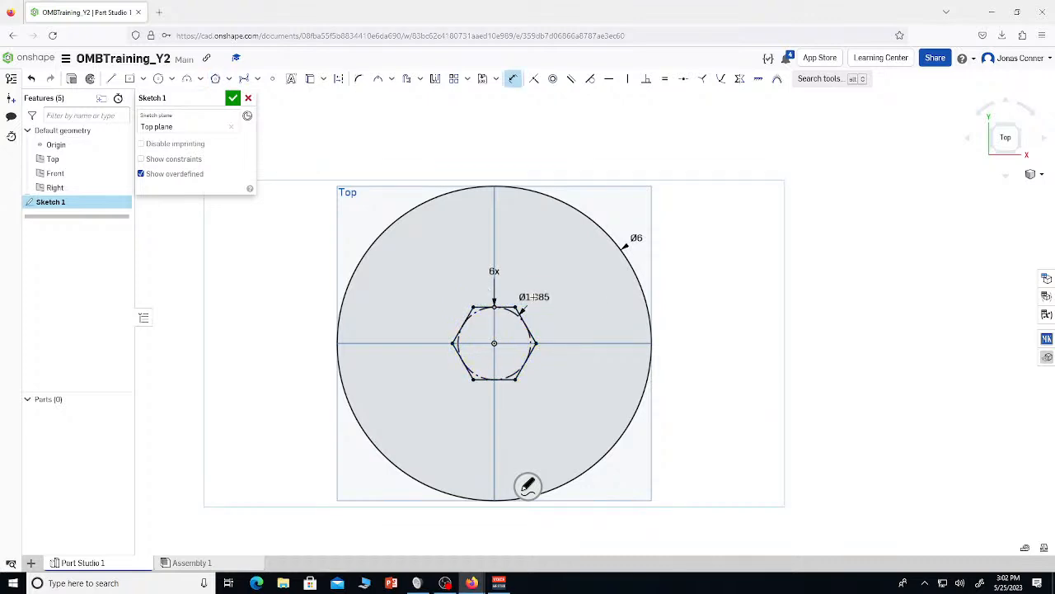
{"action": "key", "text": "Escape"}
Sketch a 0.25 in diameter circle directly above the hexagon, on the vertical line through the origin
{"action": "scroll", "coordinate": [510, 324], "scroll_direction": "up", "scroll_amount": 2}
{"action": "scroll", "coordinate": [510, 325], "scroll_direction": "down", "scroll_amount": 3}
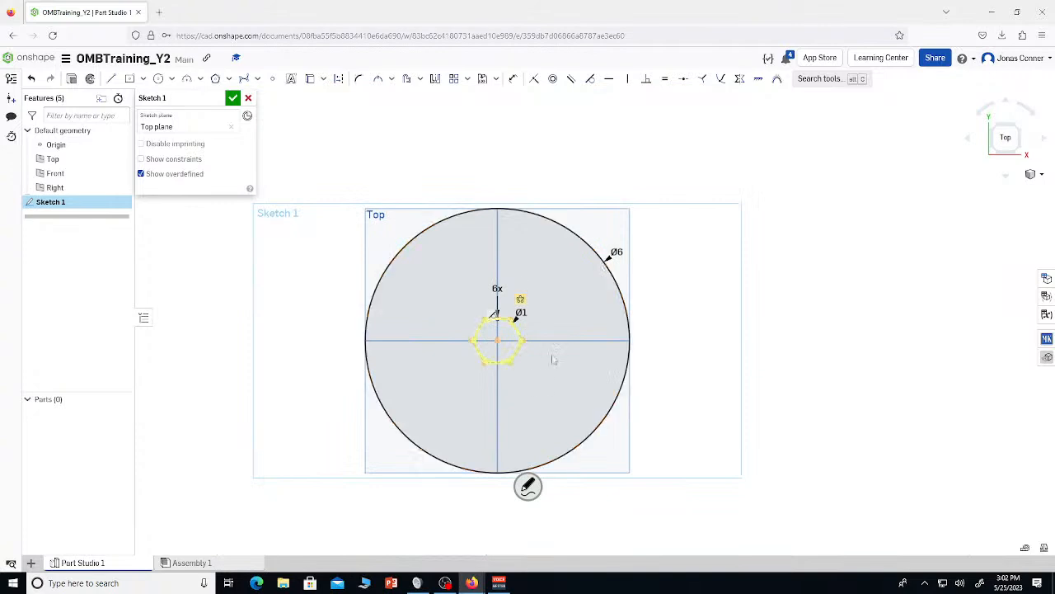
{"action": "key", "text": "c"}
{"action": "scroll", "coordinate": [500, 281], "scroll_direction": "up", "scroll_amount": 4}
{"action": "left_click", "coordinate": [498, 286]}
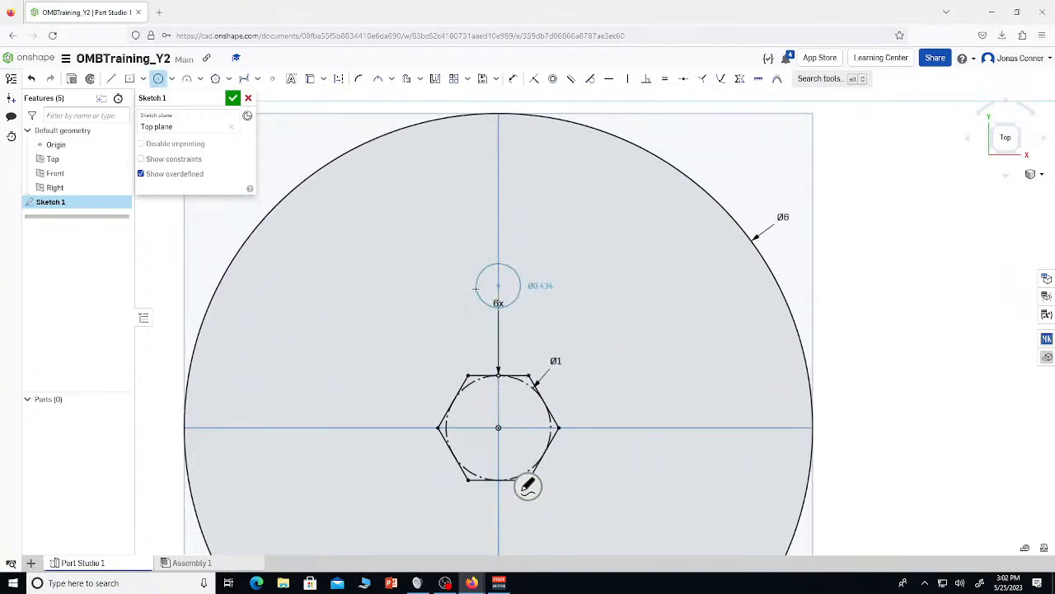
{"action": "left_click", "coordinate": [476, 287]}
{"action": "type", "text": ".25"}
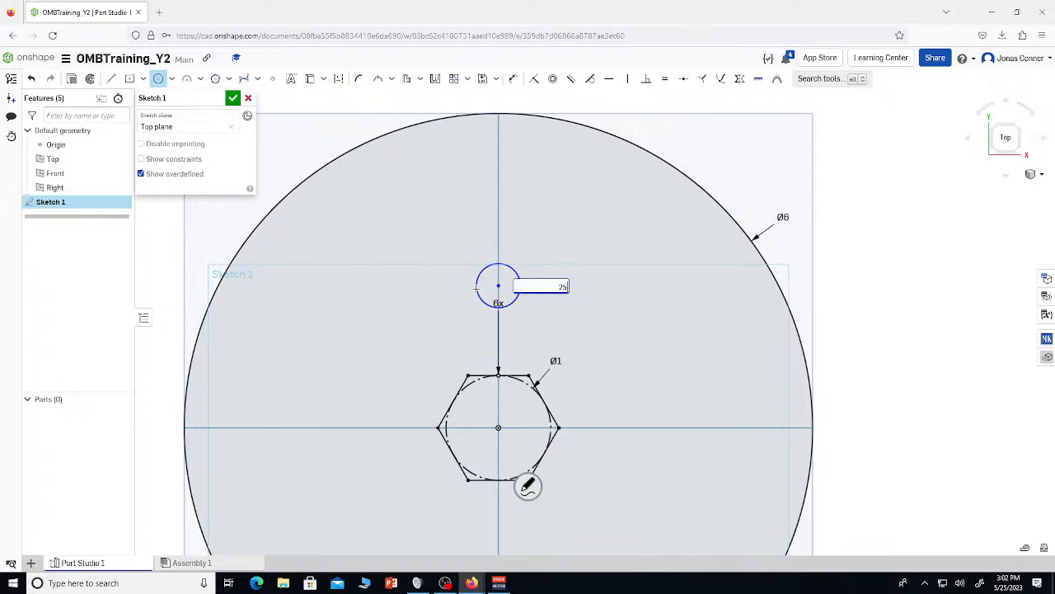
{"action": "key", "text": "Return"}
Dimension the small circle's centre 1.25 in from the origin
{"action": "scroll", "coordinate": [476, 288], "scroll_direction": "down", "scroll_amount": 2}
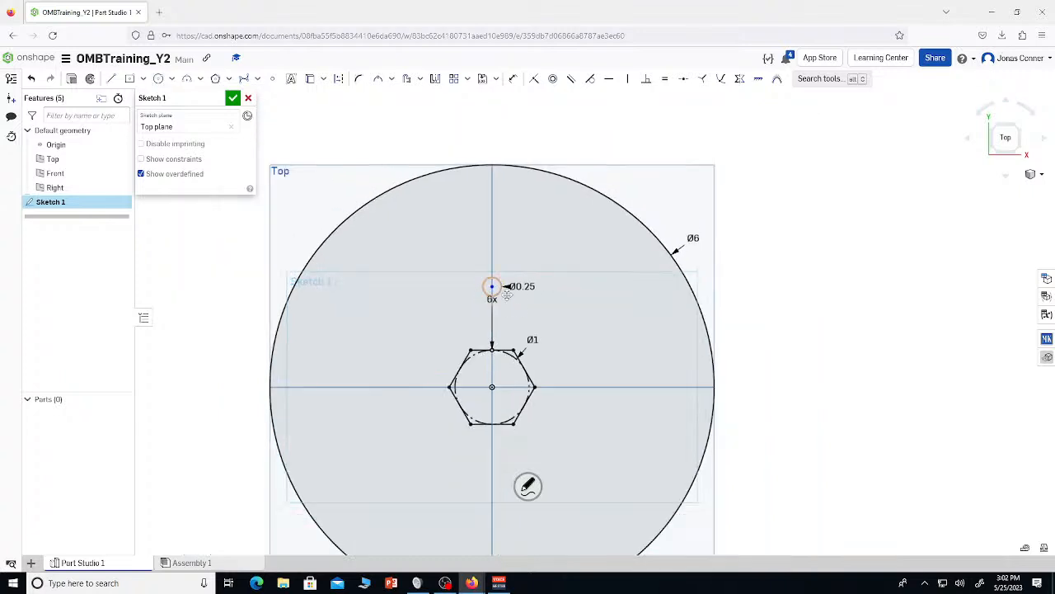
{"action": "key", "text": "u"}
{"action": "left_click", "coordinate": [492, 286]}
{"action": "left_click", "coordinate": [493, 387]}
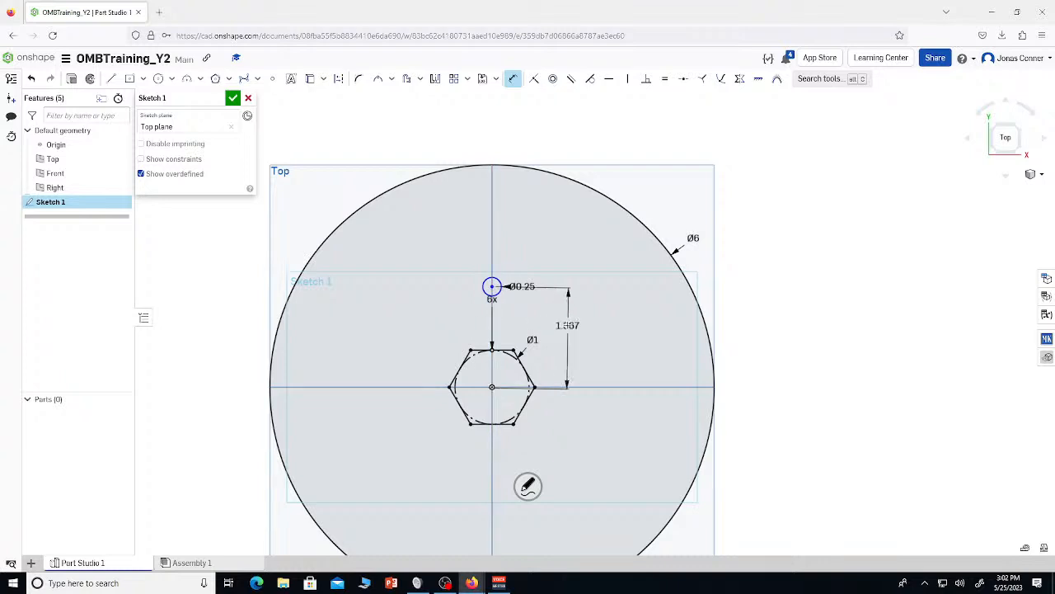
{"action": "left_click", "coordinate": [573, 335]}
{"action": "type", "text": "1.25"}
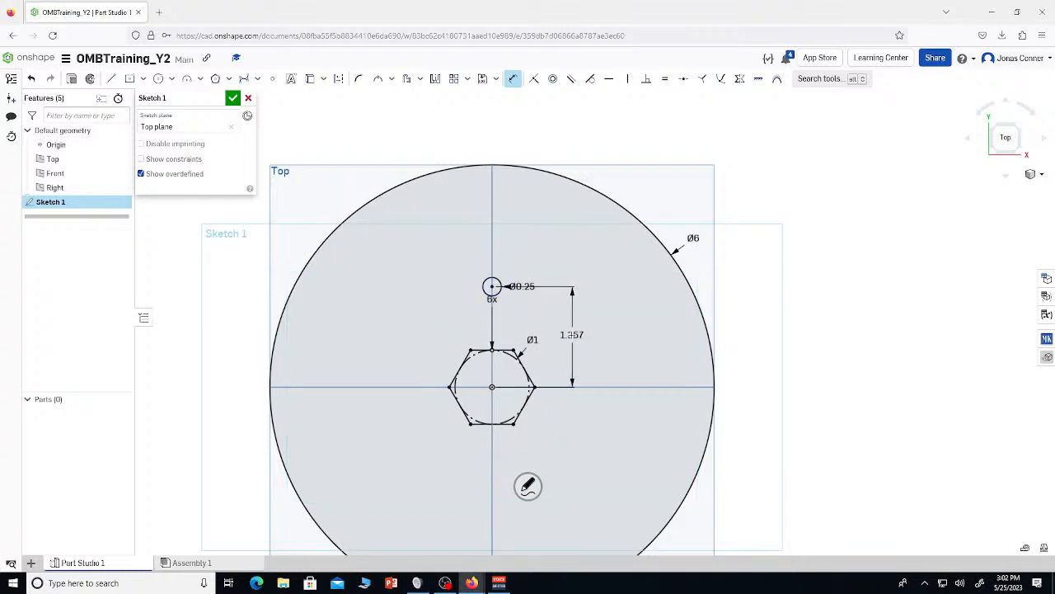
{"action": "key", "text": "Return"}
{"action": "key", "text": "Escape"}
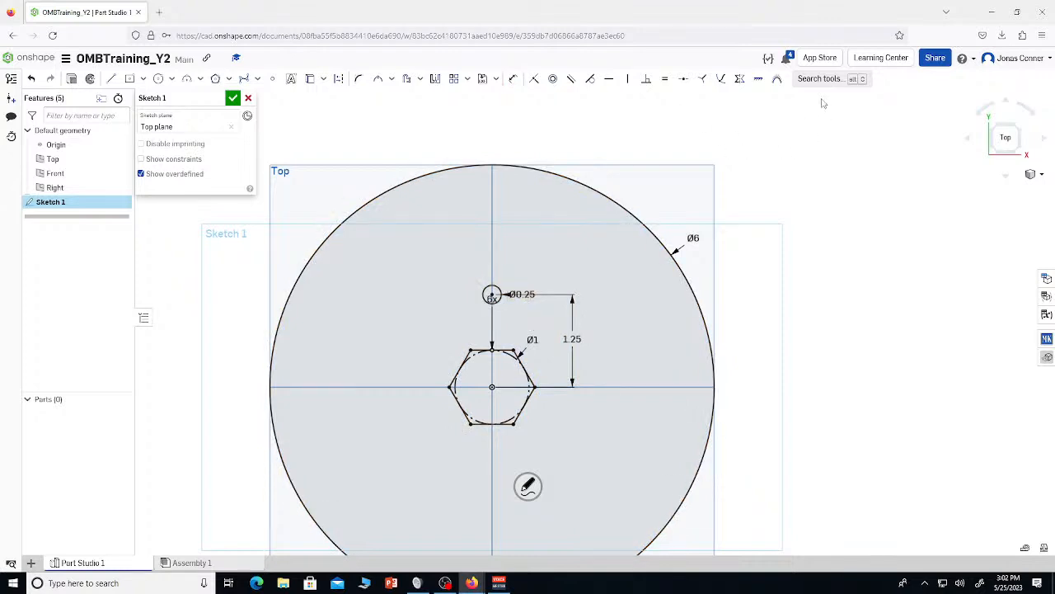
Create a circular pattern of the 0.25 in circle around the origin with 6 instances
{"action": "left_click", "coordinate": [809, 78]}
{"action": "type", "text": "circ"}
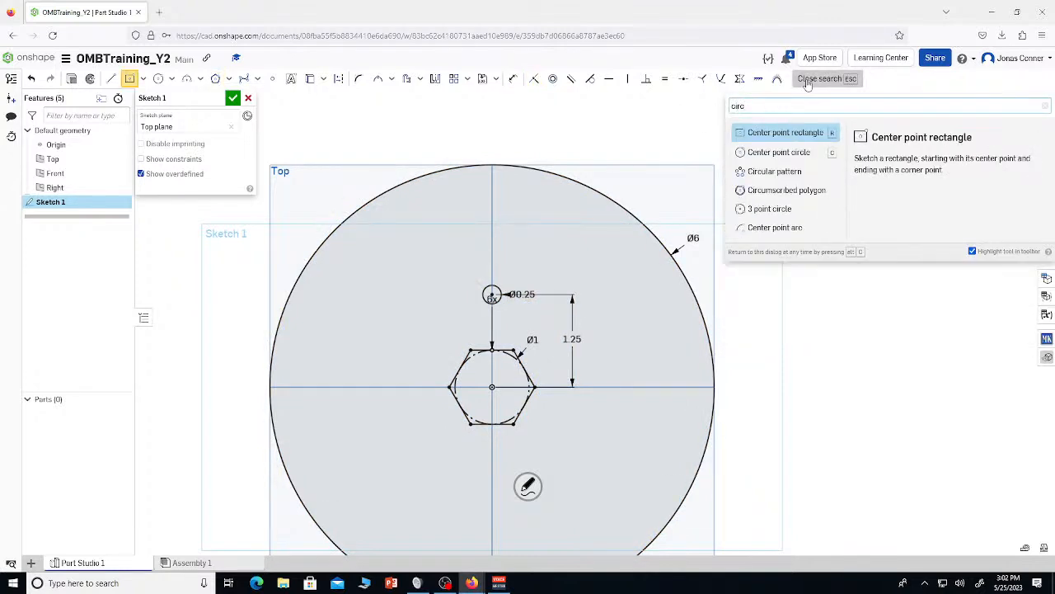
{"action": "type", "text": "ul"}
{"action": "key", "text": "Return"}
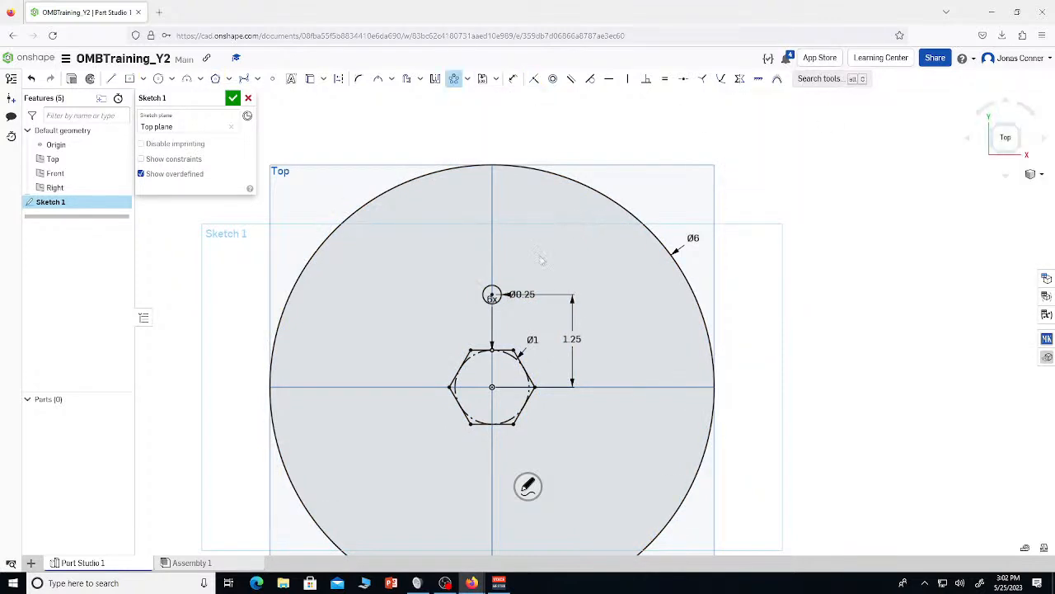
{"action": "left_click", "coordinate": [491, 294]}
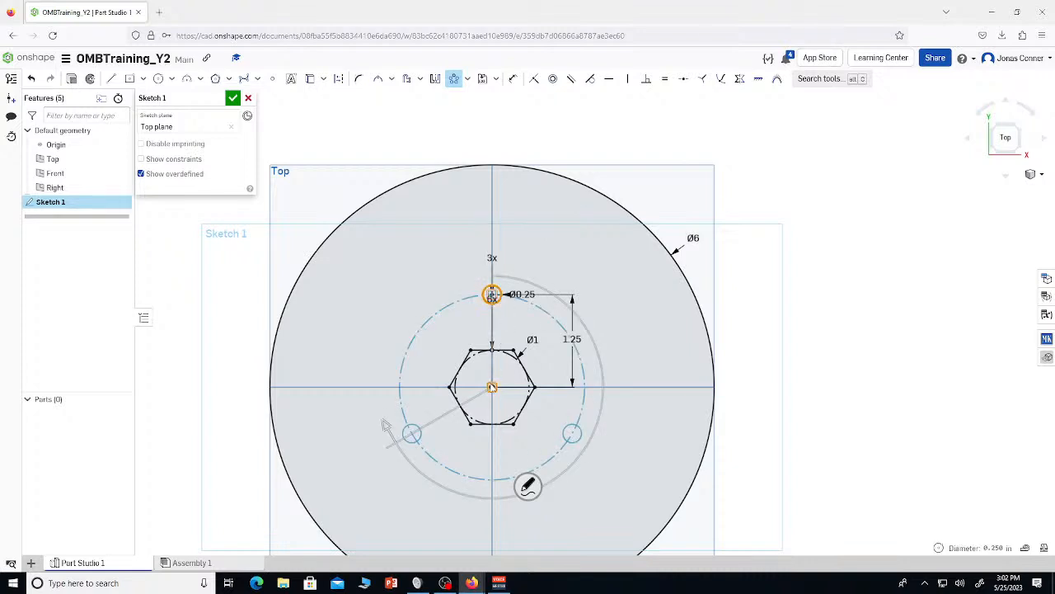
{"action": "mouse_move", "coordinate": [492, 387]}
{"action": "left_mouse_down"}
{"action": "mouse_move", "coordinate": [463, 384]}
{"action": "mouse_move", "coordinate": [423, 307]}
{"action": "mouse_move", "coordinate": [502, 187]}
{"action": "mouse_move", "coordinate": [548, 180]}
{"action": "mouse_move", "coordinate": [495, 172]}
{"action": "mouse_move", "coordinate": [332, 221]}
{"action": "mouse_move", "coordinate": [452, 386]}
{"action": "mouse_move", "coordinate": [492, 387]}
{"action": "left_mouse_up"}
{"action": "left_click", "coordinate": [488, 256]}
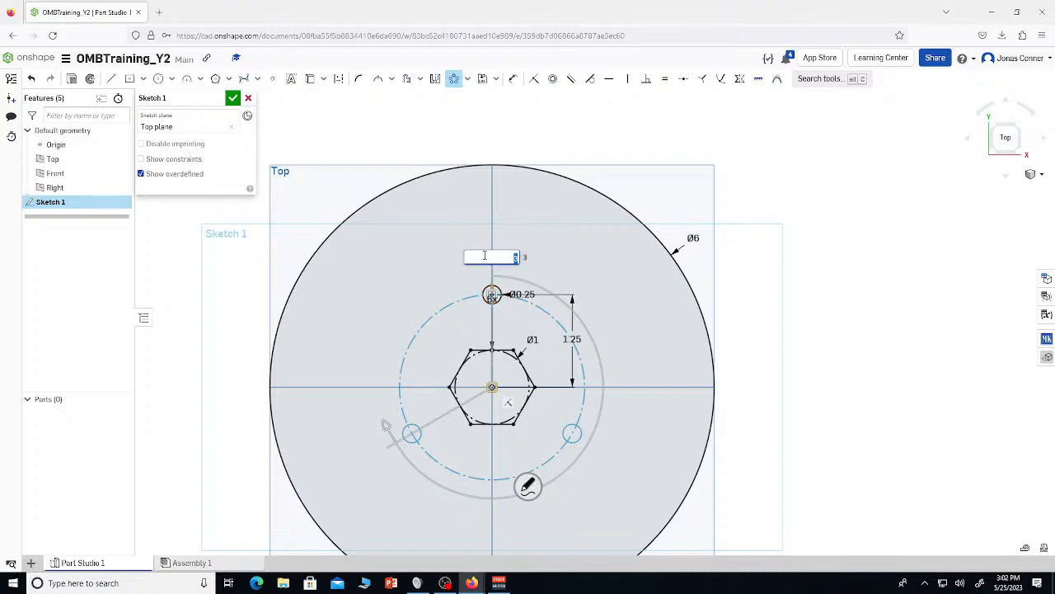
{"action": "type", "text": "6"}
{"action": "key", "text": "Return"}
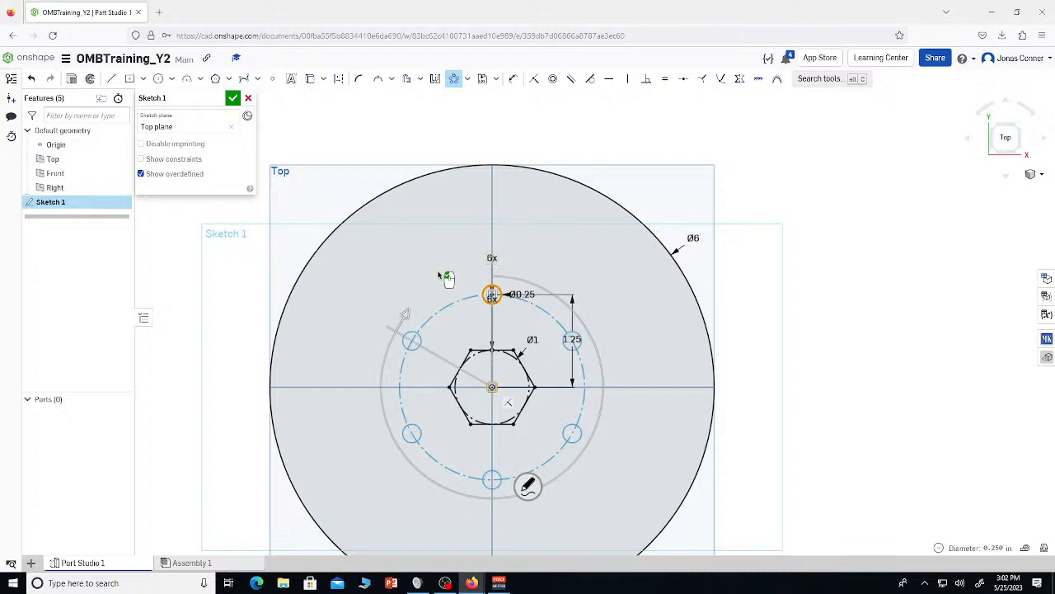
{"action": "scroll", "coordinate": [431, 293], "scroll_direction": "down", "scroll_amount": 4}
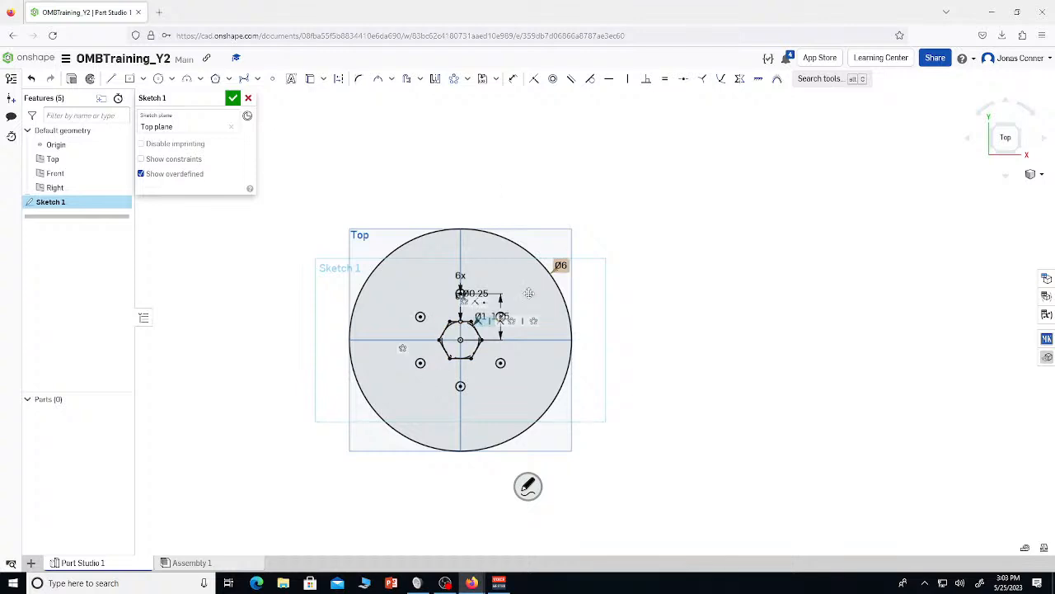
{"action": "scroll", "coordinate": [504, 315], "scroll_direction": "up", "scroll_amount": 4}
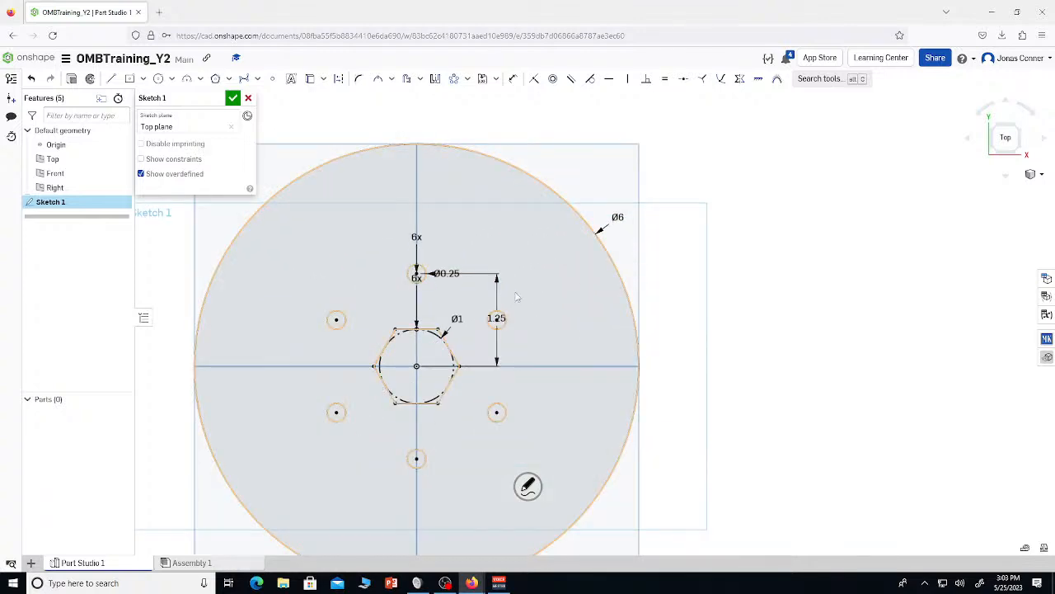
Delete all of the geometry in the sketch, including the 6 in circle, the hexagon and the patterned holes
{"action": "scroll", "coordinate": [517, 297], "scroll_direction": "down", "scroll_amount": 3}
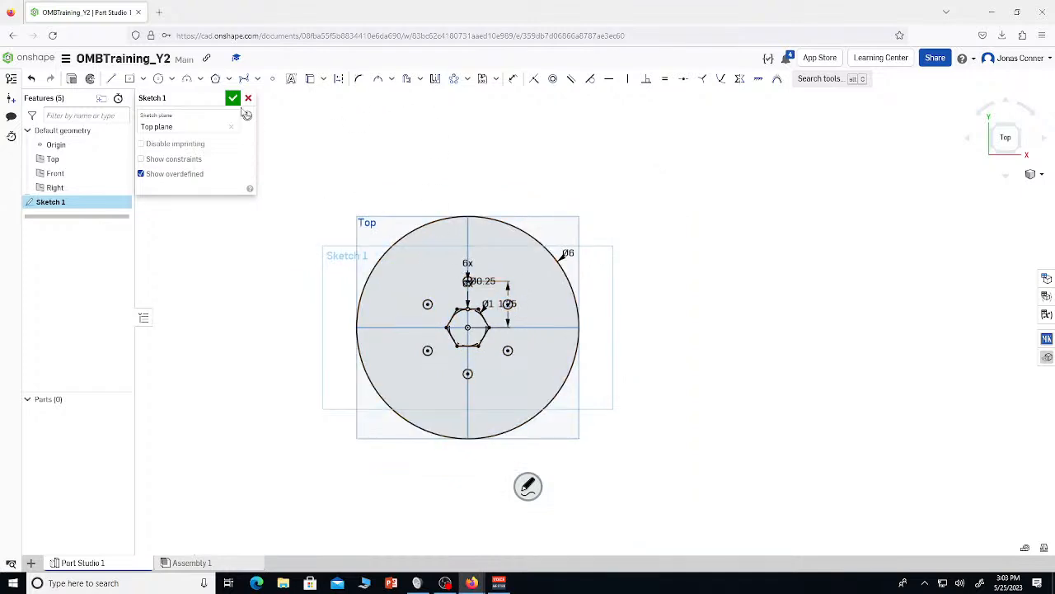
{"action": "mouse_move", "coordinate": [618, 214]}
{"action": "left_mouse_down"}
{"action": "mouse_move", "coordinate": [218, 531]}
{"action": "mouse_move", "coordinate": [229, 442]}
{"action": "left_mouse_up"}
{"action": "key", "text": "Delete"}
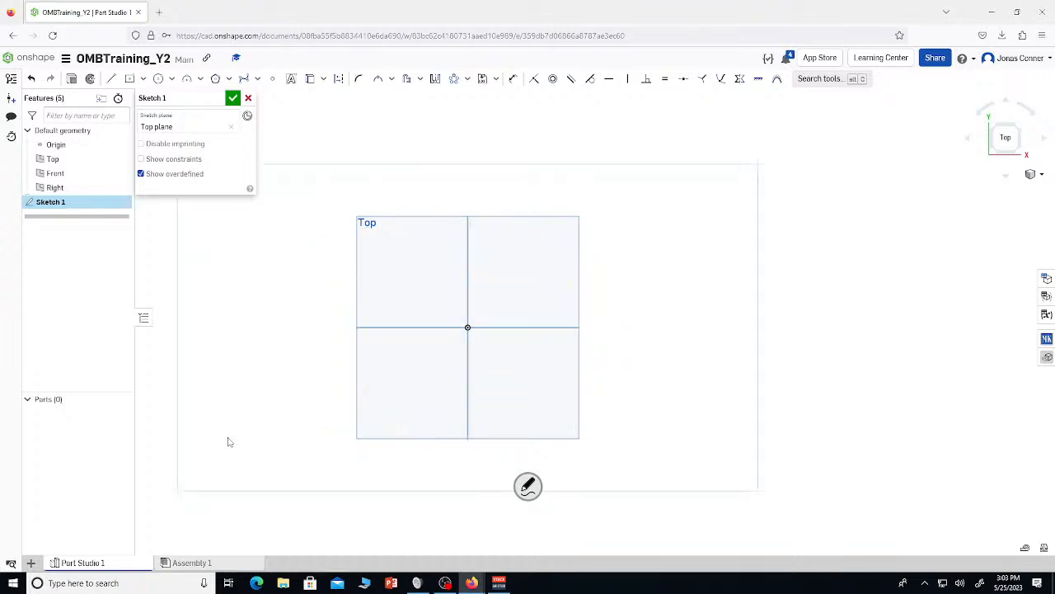
{"action": "key", "text": "m"}
Sketch a closed, irregular outline of straight lines that starts and ends at the origin, with a horizontal base line
{"action": "scroll", "coordinate": [483, 323], "scroll_direction": "up", "scroll_amount": 3}
{"action": "scroll", "coordinate": [476, 339], "scroll_direction": "down", "scroll_amount": 3}
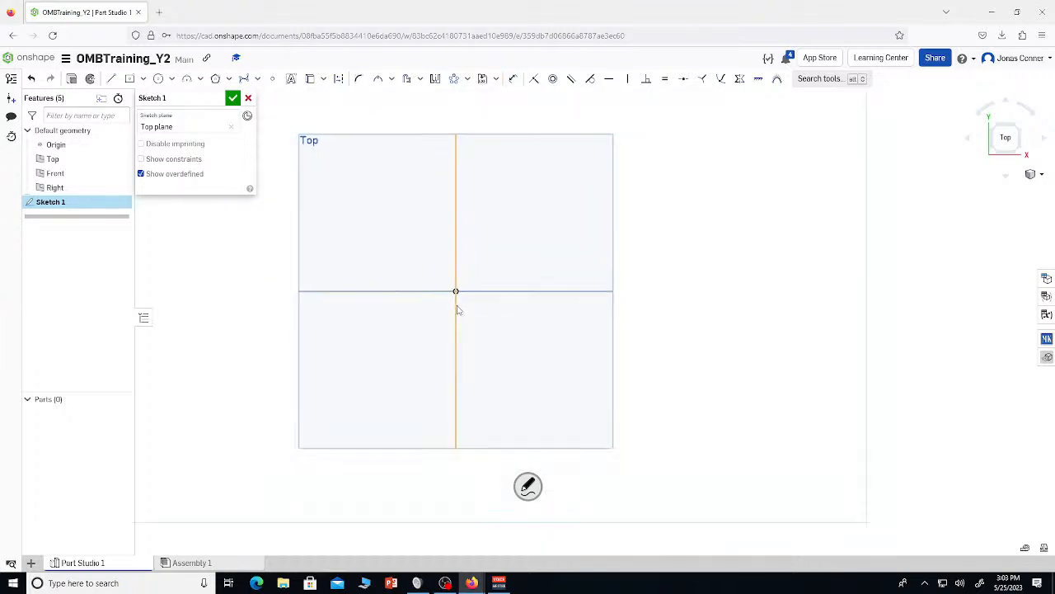
{"action": "scroll", "coordinate": [428, 223], "scroll_direction": "up", "scroll_amount": 3}
{"action": "key", "text": "l"}
{"action": "left_click", "coordinate": [409, 362]}
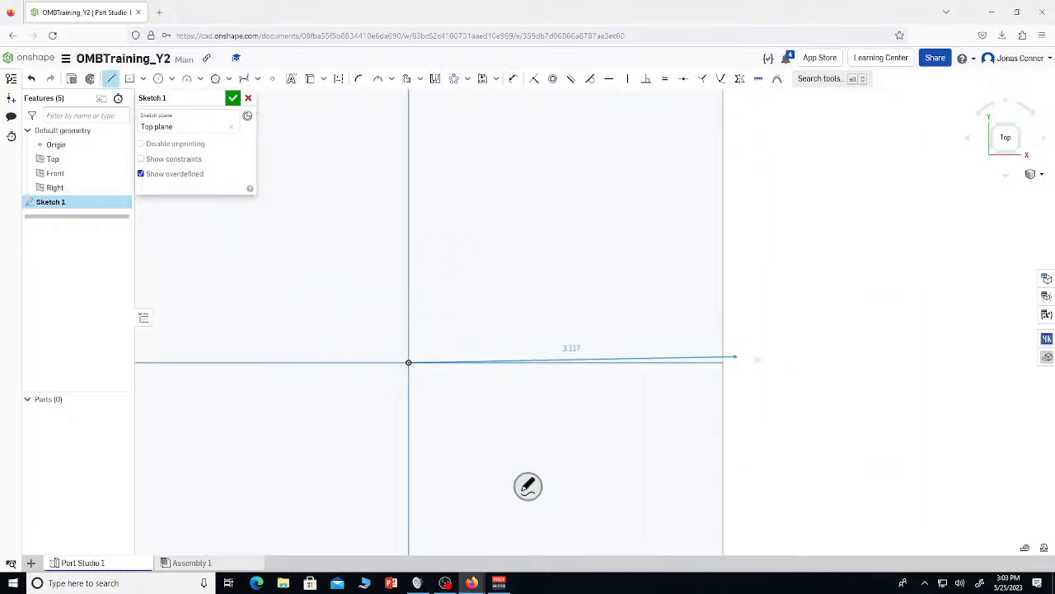
{"action": "left_click", "coordinate": [767, 361]}
{"action": "left_click", "coordinate": [776, 238]}
{"action": "left_click", "coordinate": [721, 146]}
{"action": "left_click", "coordinate": [765, 131]}
{"action": "left_click", "coordinate": [648, 130]}
{"action": "left_click", "coordinate": [619, 243]}
{"action": "left_click", "coordinate": [556, 200]}
{"action": "left_click", "coordinate": [532, 273]}
{"action": "left_click", "coordinate": [651, 343]}
{"action": "left_click", "coordinate": [432, 309]}
{"action": "left_click", "coordinate": [408, 363]}
{"action": "key", "text": "Escape"}
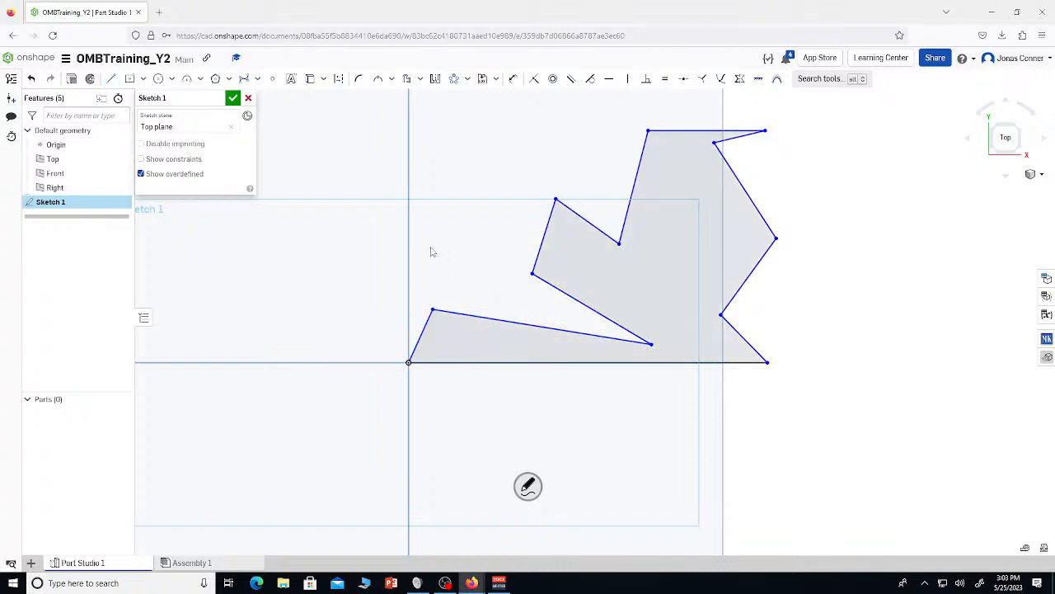
Mirror the whole irregular outline about the Right plane
{"action": "left_click", "coordinate": [435, 78]}
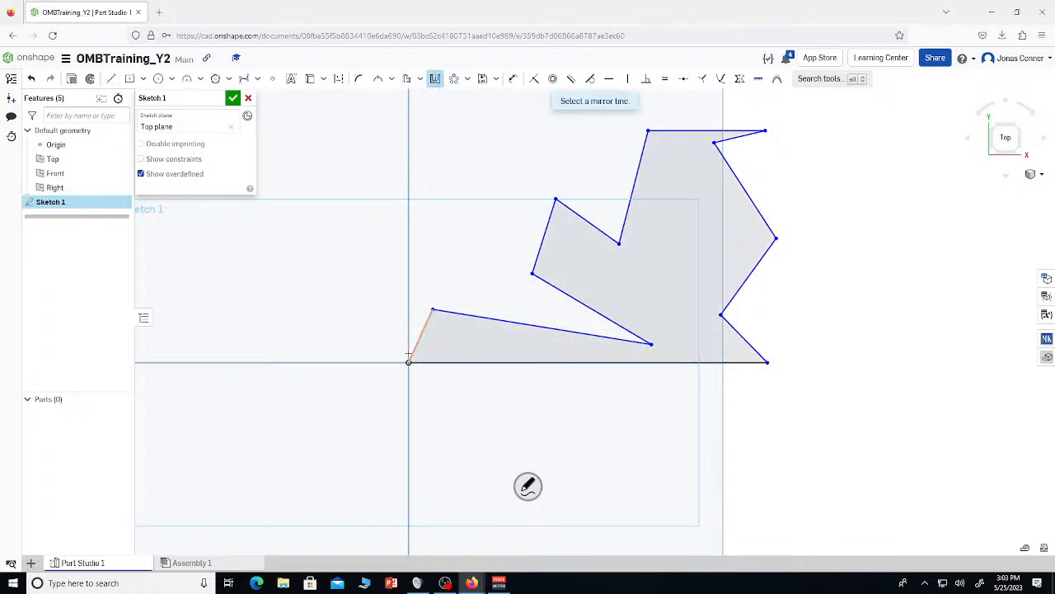
{"action": "mouse_move", "coordinate": [395, 282]}
{"action": "right_mouse_down"}
{"action": "mouse_move", "coordinate": [474, 280]}
{"action": "mouse_move", "coordinate": [583, 316]}
{"action": "right_mouse_up"}
{"action": "scroll", "coordinate": [455, 291], "scroll_direction": "down", "scroll_amount": 6}
{"action": "left_click", "coordinate": [551, 293]}
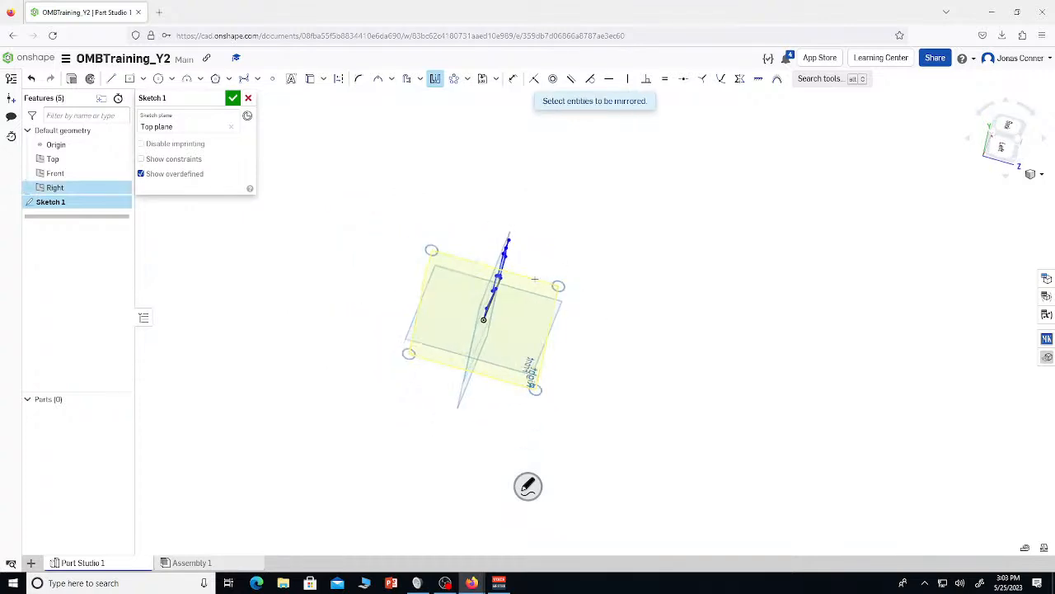
{"action": "scroll", "coordinate": [522, 263], "scroll_direction": "up", "scroll_amount": 4}
{"action": "right_click_drag", "start_coordinate": [521, 261], "coordinate": [576, 218]}
{"action": "left_click_drag", "start_coordinate": [591, 211], "coordinate": [394, 419]}
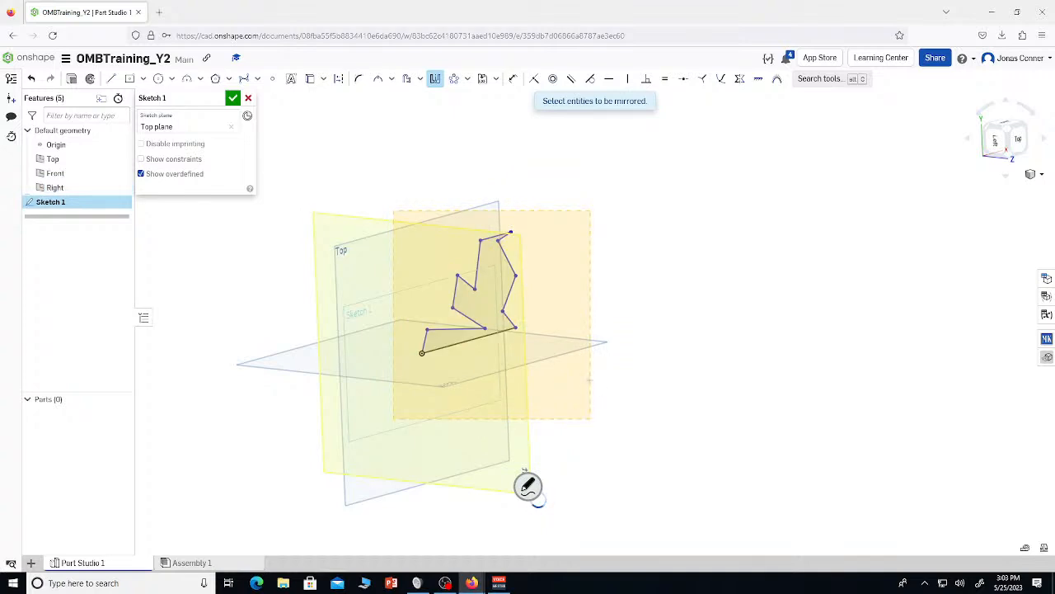
{"action": "right_click_drag", "start_coordinate": [589, 379], "coordinate": [552, 378]}
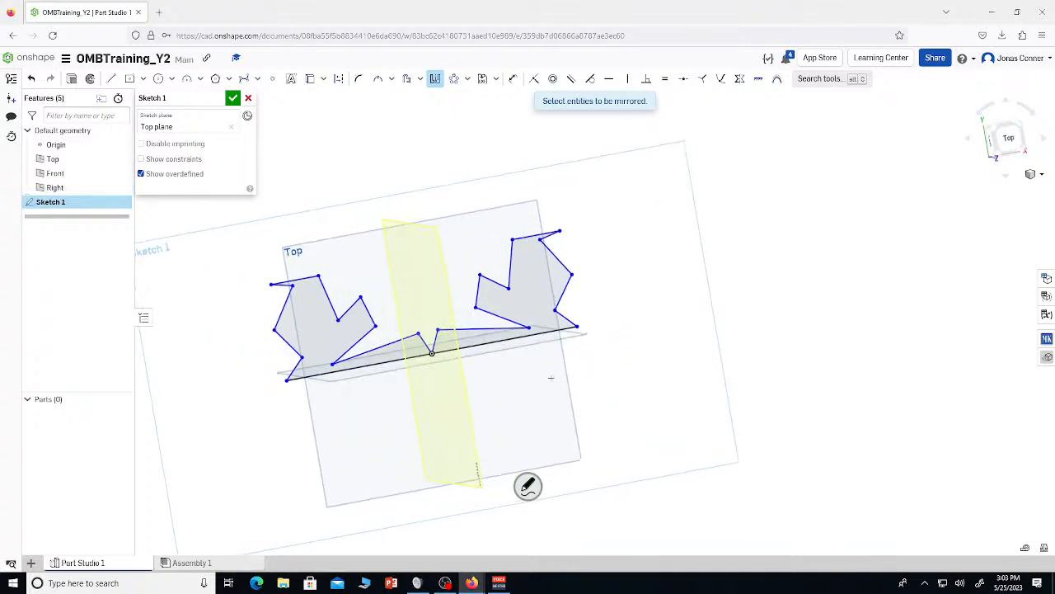
Delete the irregular outline together with its mirrored copy
{"action": "mouse_move", "coordinate": [625, 208]}
{"action": "left_mouse_down"}
{"action": "mouse_move", "coordinate": [201, 405]}
{"action": "mouse_move", "coordinate": [169, 436]}
{"action": "left_mouse_up"}
{"action": "key", "text": "Delete"}
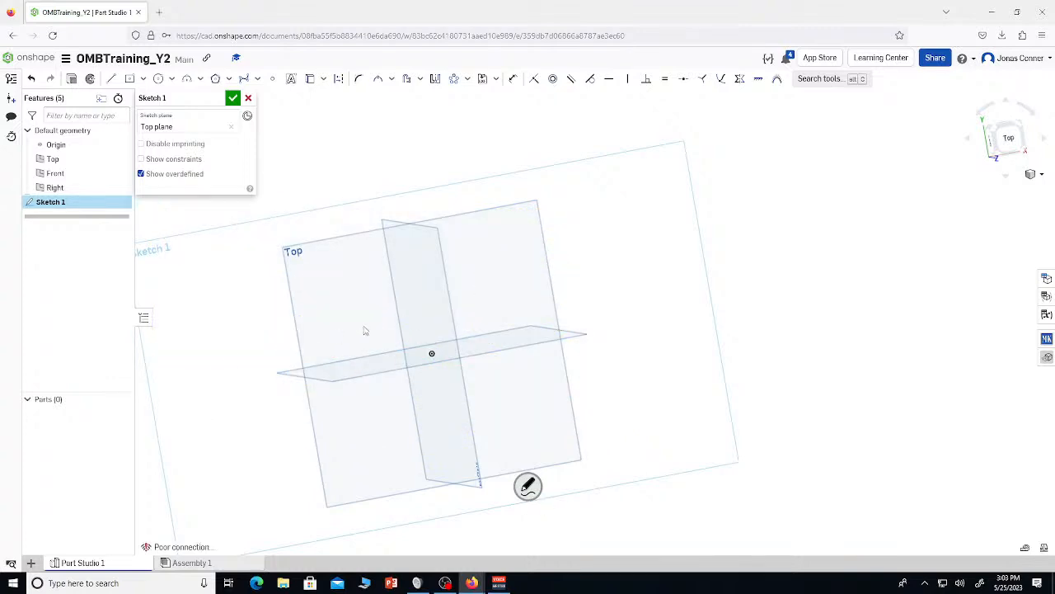
{"action": "key", "text": "ctrl+z"}
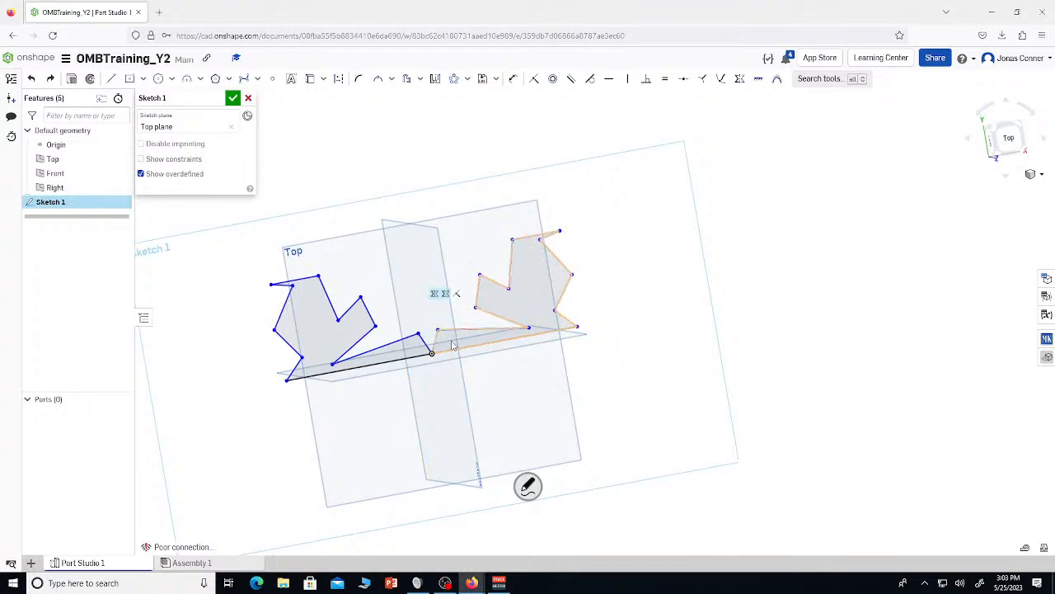
{"action": "key", "text": "ctrl+y"}
{"action": "key", "text": "ctrl+h"}
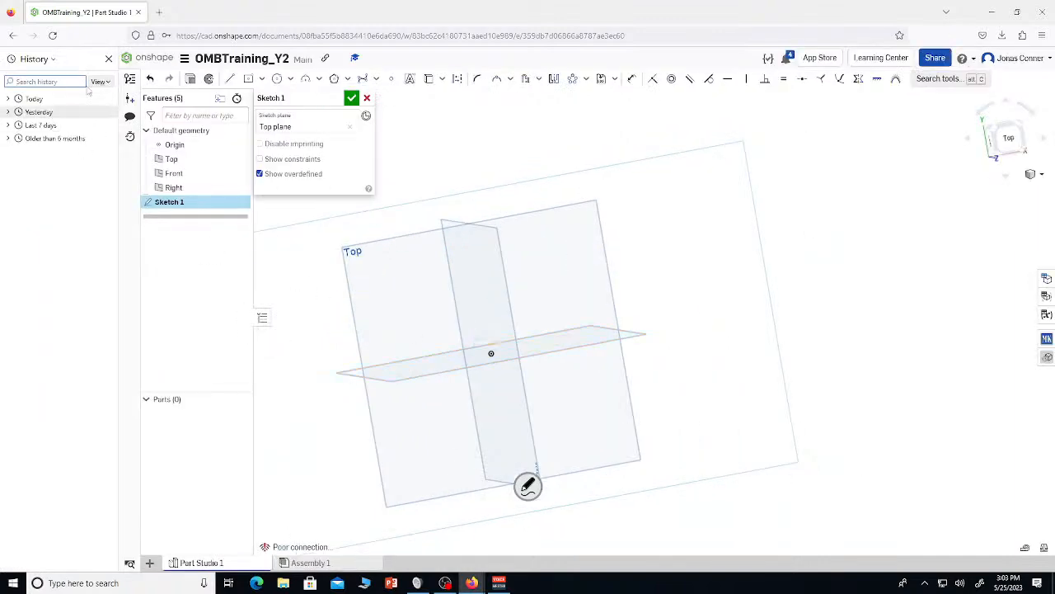
{"action": "left_click", "coordinate": [108, 58]}
In a straight-on view of the Top plane, sketch two separate long slanted lines, one above and one below the origin
{"action": "right_click_drag", "start_coordinate": [446, 306], "coordinate": [466, 300]}
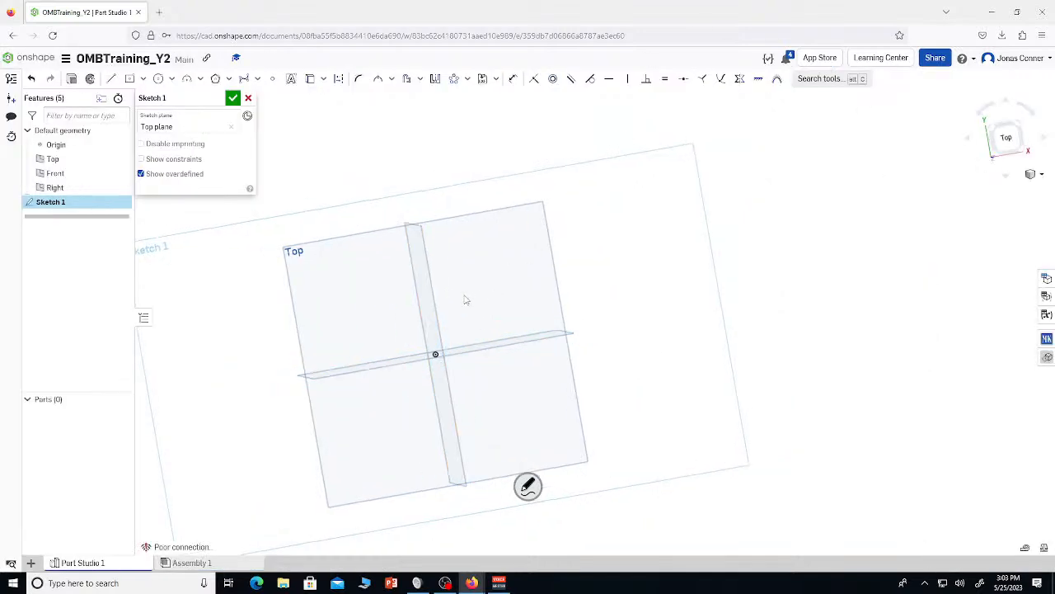
{"action": "left_click", "coordinate": [1017, 133]}
{"action": "left_click", "coordinate": [1017, 130]}
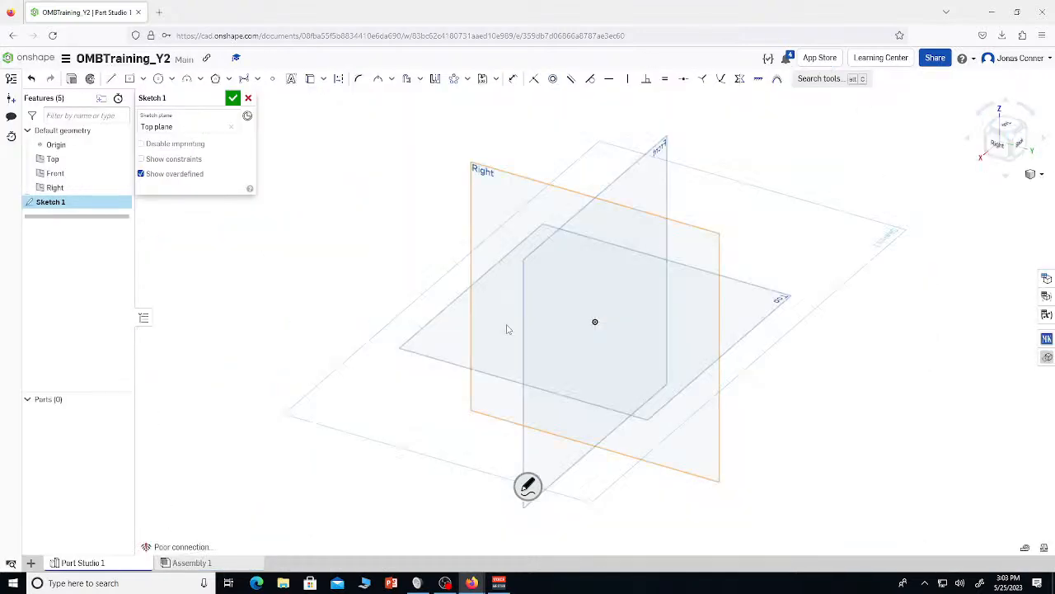
{"action": "left_click", "coordinate": [1002, 128]}
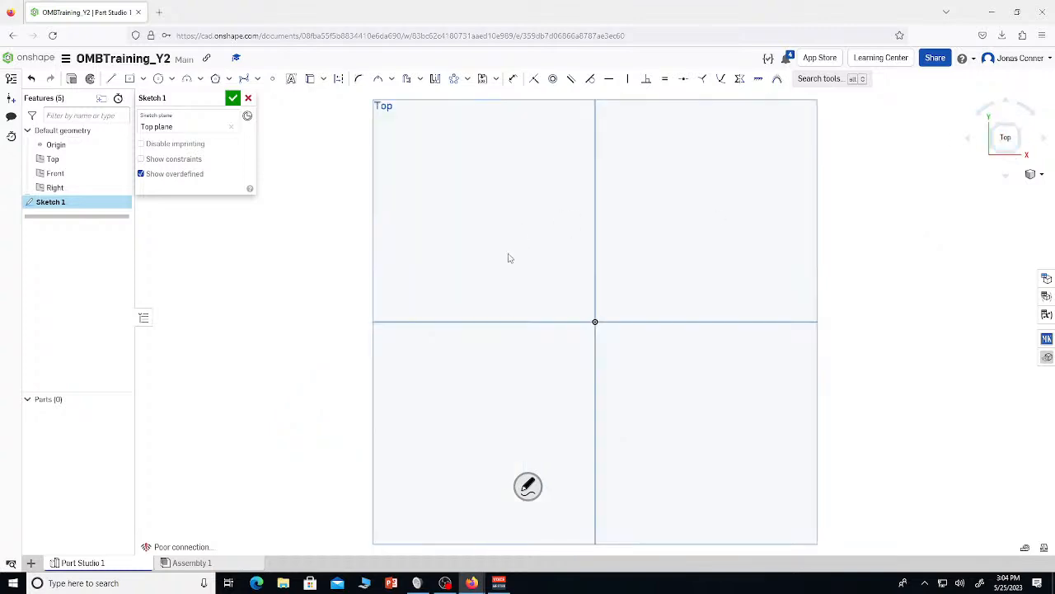
{"action": "key", "text": "l"}
{"action": "left_click", "coordinate": [452, 239]}
{"action": "left_click", "coordinate": [788, 196]}
{"action": "key", "text": "Escape"}
{"action": "key", "text": "l"}
{"action": "left_click", "coordinate": [446, 370]}
{"action": "left_click", "coordinate": [745, 415]}
{"action": "key", "text": "Escape"}
Sketch two separate short steep lines to the right of the long lines
{"action": "key", "text": "l"}
{"action": "left_click", "coordinate": [812, 263]}
{"action": "left_click", "coordinate": [837, 389]}
{"action": "key", "text": "Escape"}
{"action": "key", "text": "l"}
{"action": "left_click", "coordinate": [954, 305]}
{"action": "left_click", "coordinate": [920, 443]}
{"action": "key", "text": "Escape"}
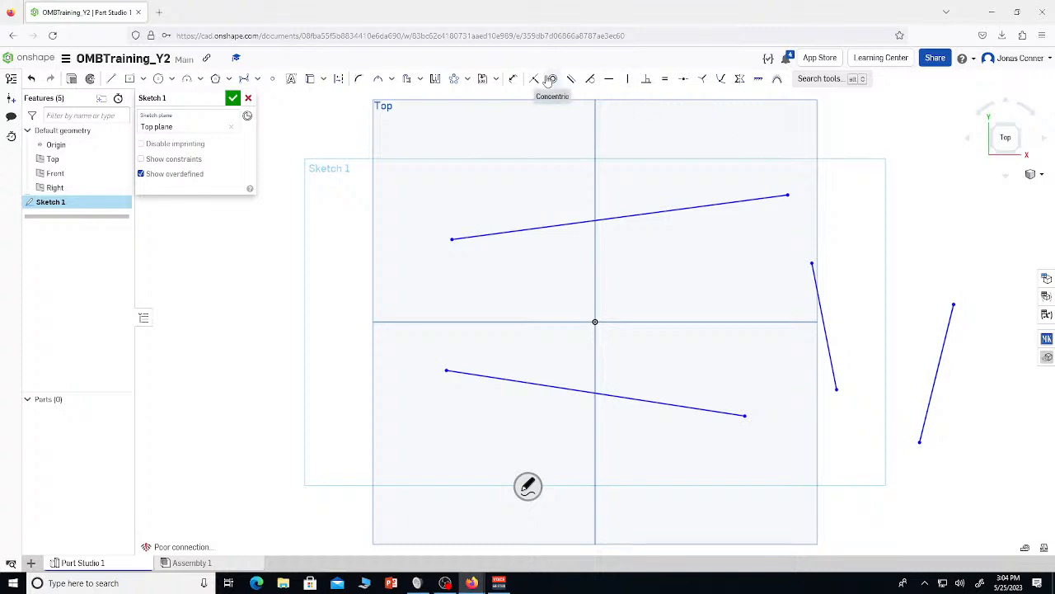
Sketch a circle near the origin, make it tangent to the upper slanted line, and reposition the tangent geometry
{"action": "key", "text": "c"}
{"action": "left_click", "coordinate": [594, 321]}
{"action": "left_click", "coordinate": [590, 79]}
{"action": "left_click", "coordinate": [575, 223]}
{"action": "left_click", "coordinate": [574, 246]}
{"action": "key", "text": "Escape"}
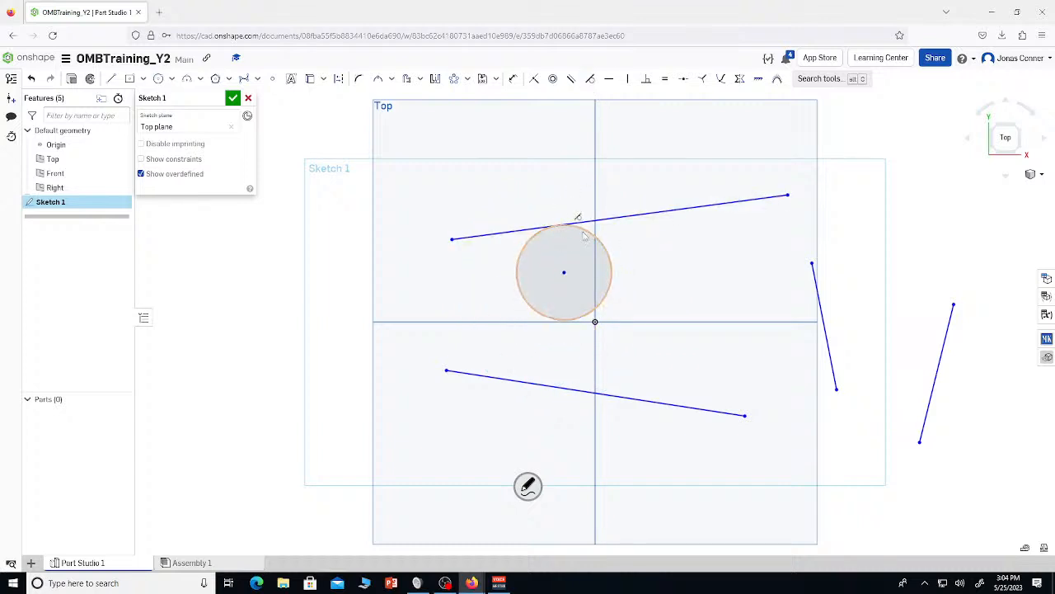
{"action": "left_click_drag", "start_coordinate": [579, 237], "coordinate": [582, 264]}
Make the upper line's left end coincident with the circle, and the nearer steep line's lower end coincident with the lower line's right end
{"action": "left_click", "coordinate": [535, 81]}
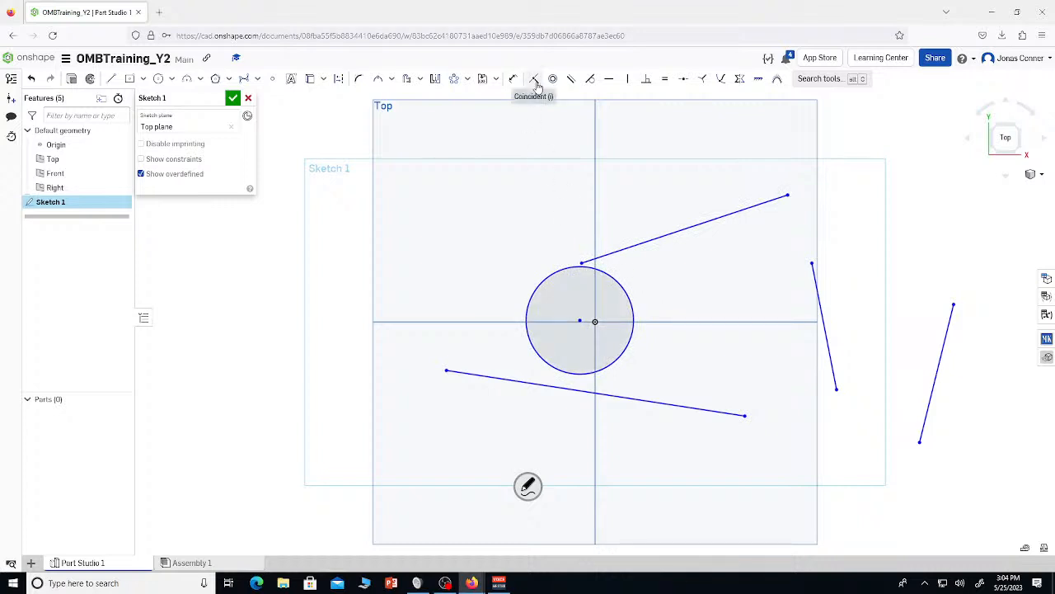
{"action": "left_click", "coordinate": [582, 263]}
{"action": "left_click", "coordinate": [581, 266]}
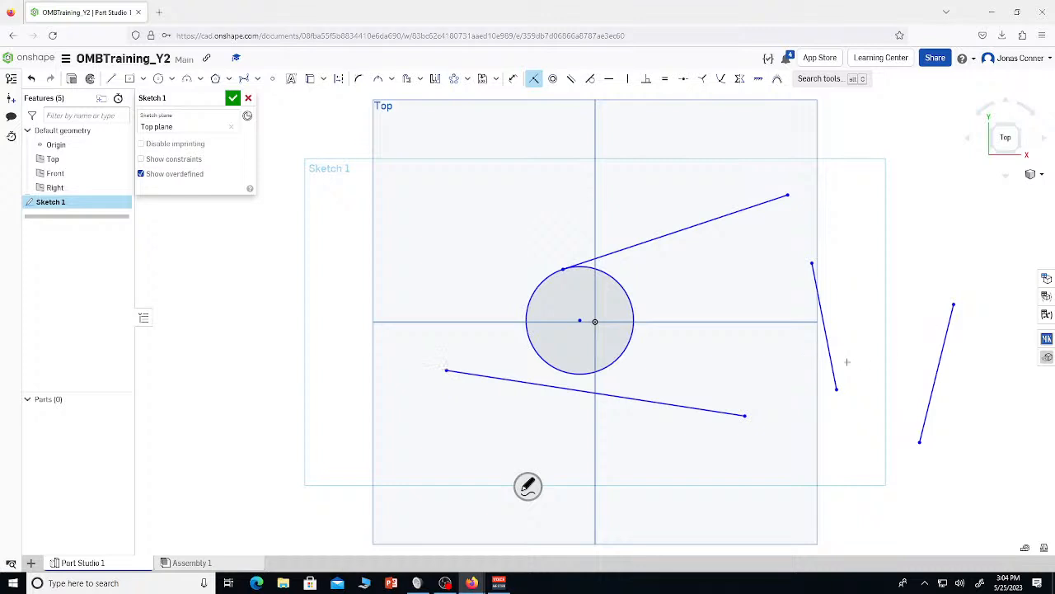
{"action": "left_click", "coordinate": [836, 389]}
{"action": "left_click", "coordinate": [743, 416]}
{"action": "key", "text": "Escape"}
Constrain the joined short line perpendicular to the lower long line
{"action": "left_click", "coordinate": [646, 78]}
{"action": "left_click", "coordinate": [737, 373]}
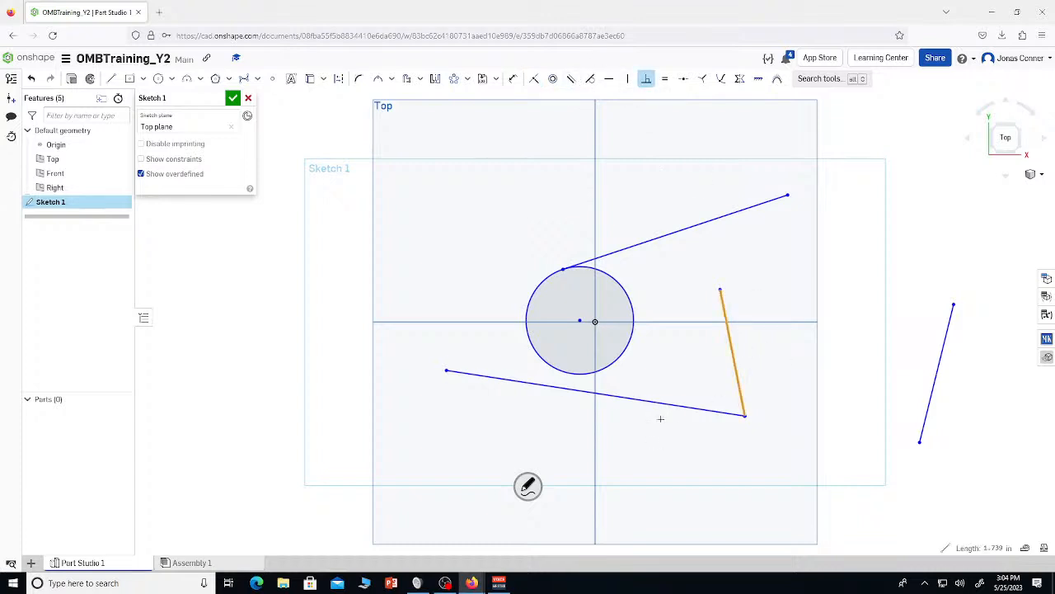
{"action": "left_click", "coordinate": [666, 404]}
{"action": "left_click", "coordinate": [739, 388]}
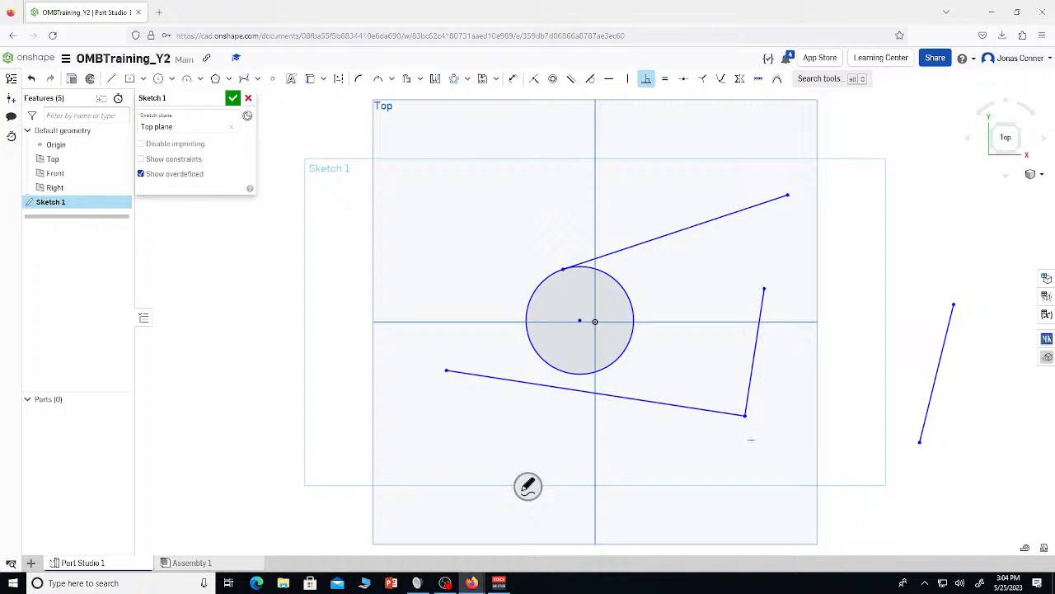
Constrain the joined short line to be vertical and the upper long line to be horizontal
{"action": "left_click", "coordinate": [629, 79]}
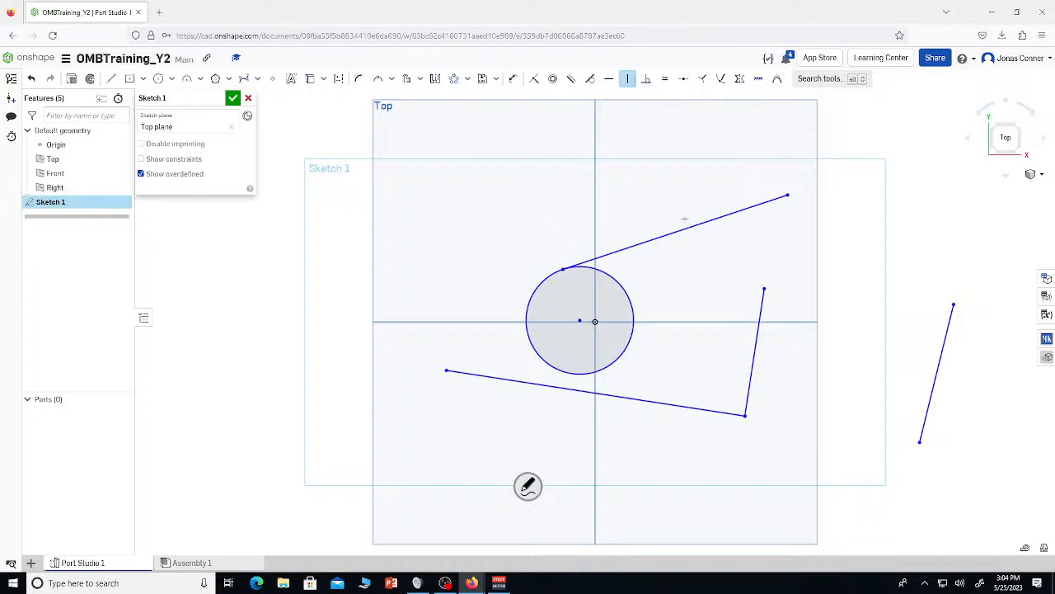
{"action": "left_click", "coordinate": [760, 331]}
{"action": "left_click", "coordinate": [610, 78]}
{"action": "left_click", "coordinate": [652, 239]}
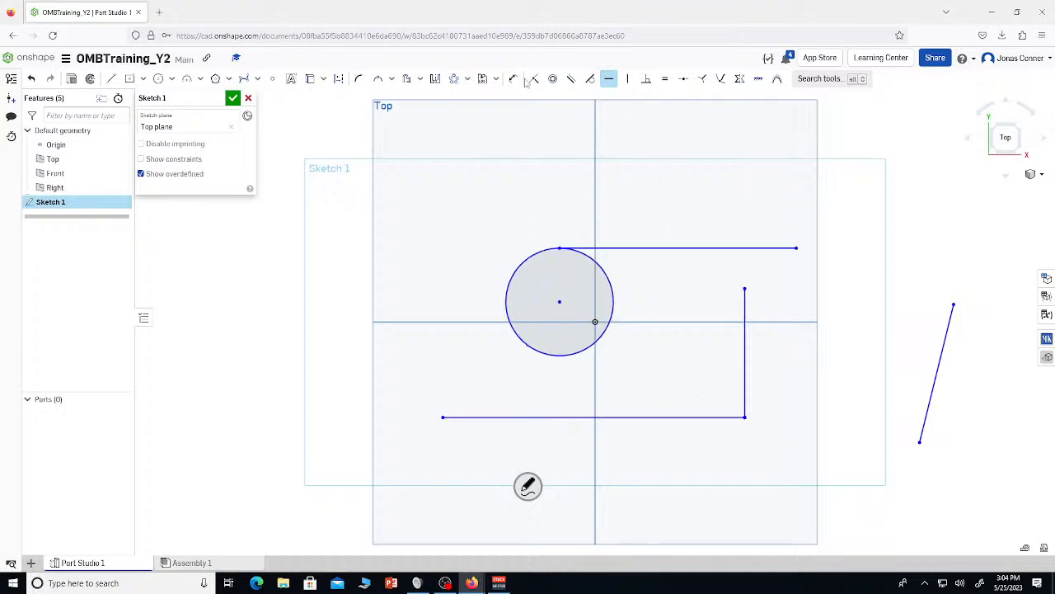
Constrain the far-right line parallel to the joined vertical line and equal to it in length
{"action": "left_click", "coordinate": [571, 79]}
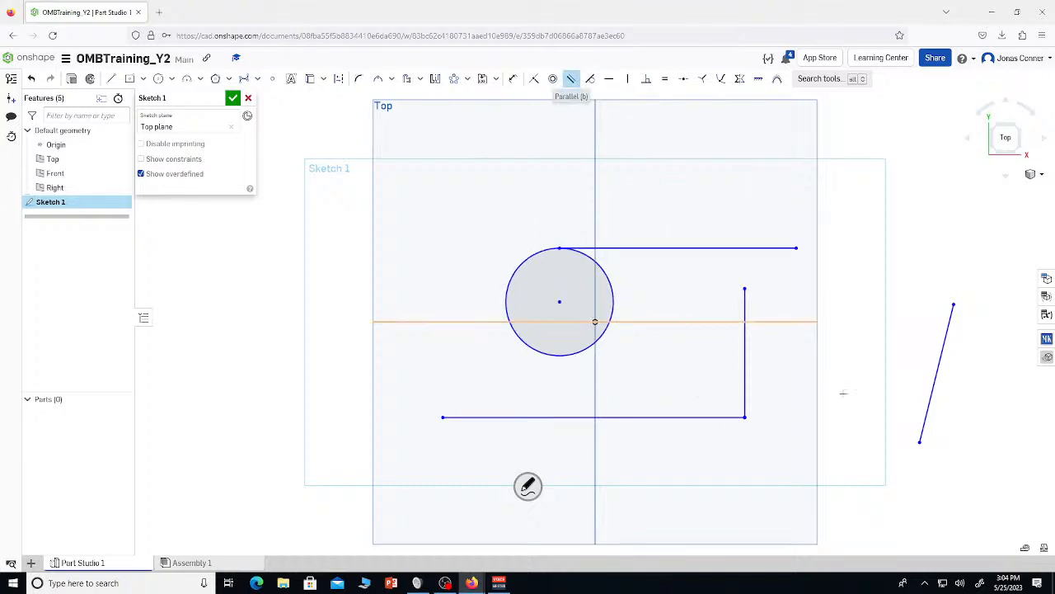
{"action": "left_click", "coordinate": [935, 389]}
{"action": "left_click", "coordinate": [746, 359]}
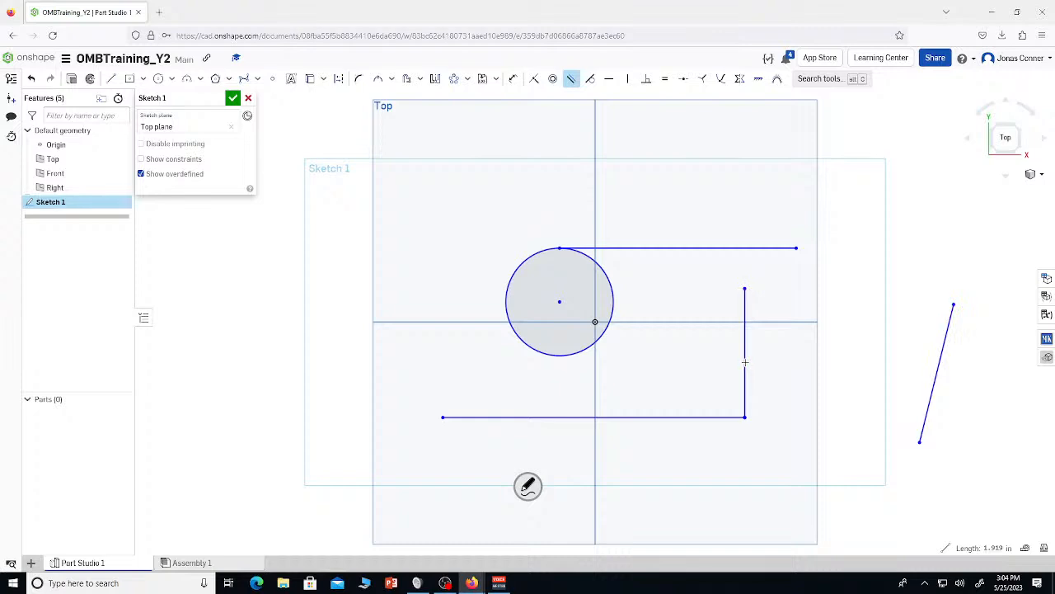
{"action": "left_click", "coordinate": [667, 80]}
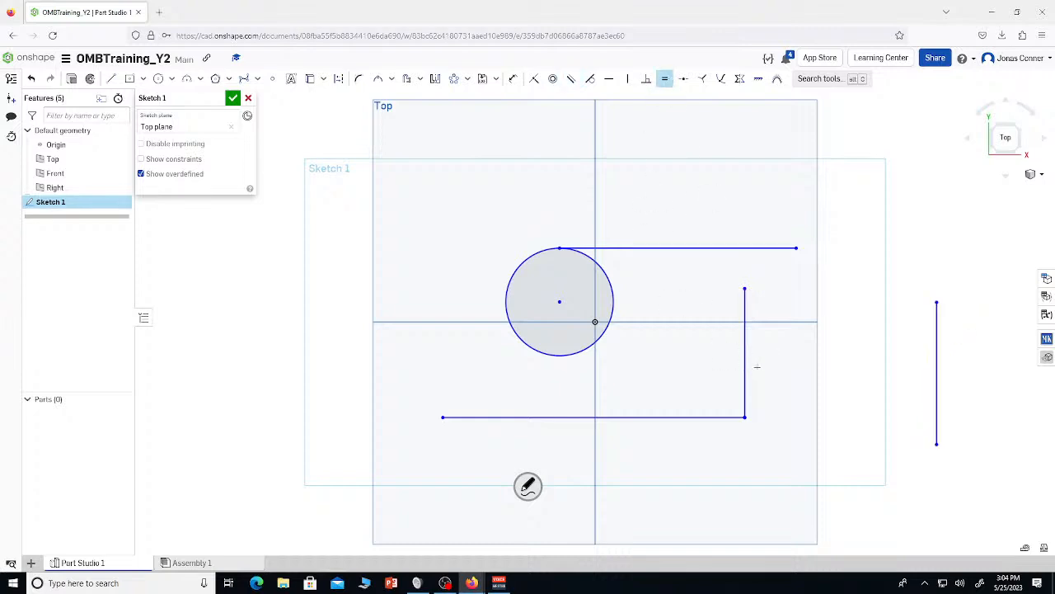
{"action": "left_click", "coordinate": [745, 370]}
{"action": "left_click", "coordinate": [936, 402]}
Apply a midpoint constraint between the far-right line's upper endpoint and the joined vertical line
{"action": "left_click", "coordinate": [683, 79]}
{"action": "left_click", "coordinate": [936, 315]}
{"action": "left_click", "coordinate": [745, 344]}
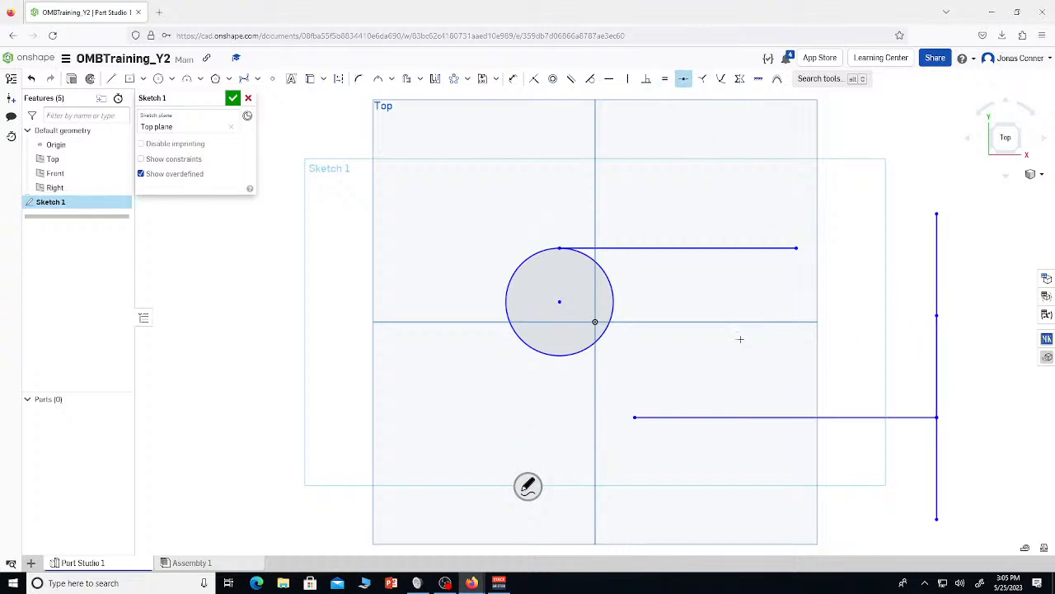
Place the right end of the upper horizontal line at the midpoint of the vertical line
{"action": "right_click", "coordinate": [848, 341]}
{"action": "left_click", "coordinate": [795, 247]}
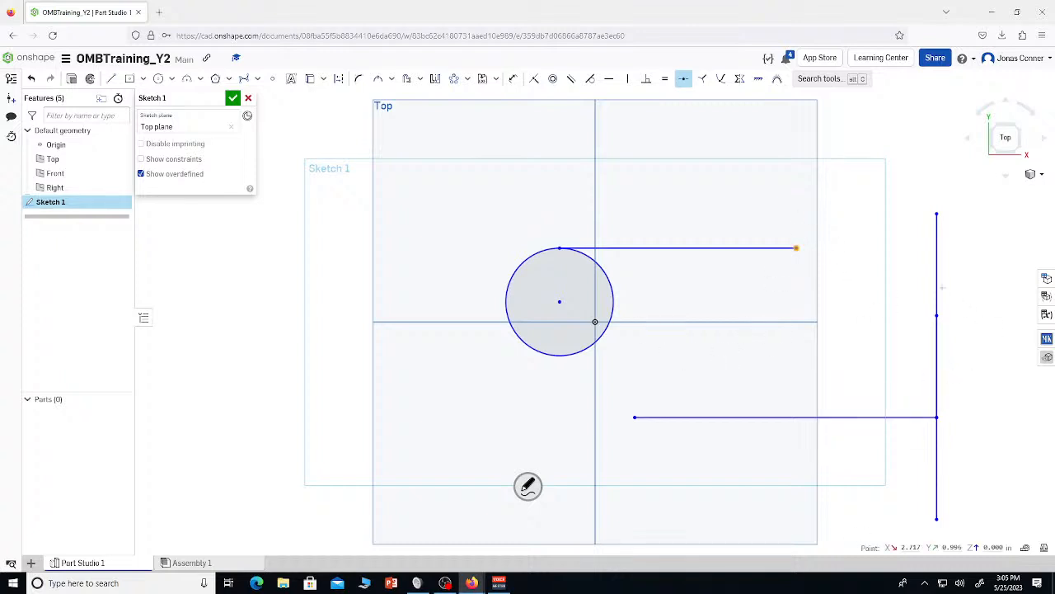
{"action": "left_click", "coordinate": [938, 292]}
{"action": "left_click", "coordinate": [933, 307]}
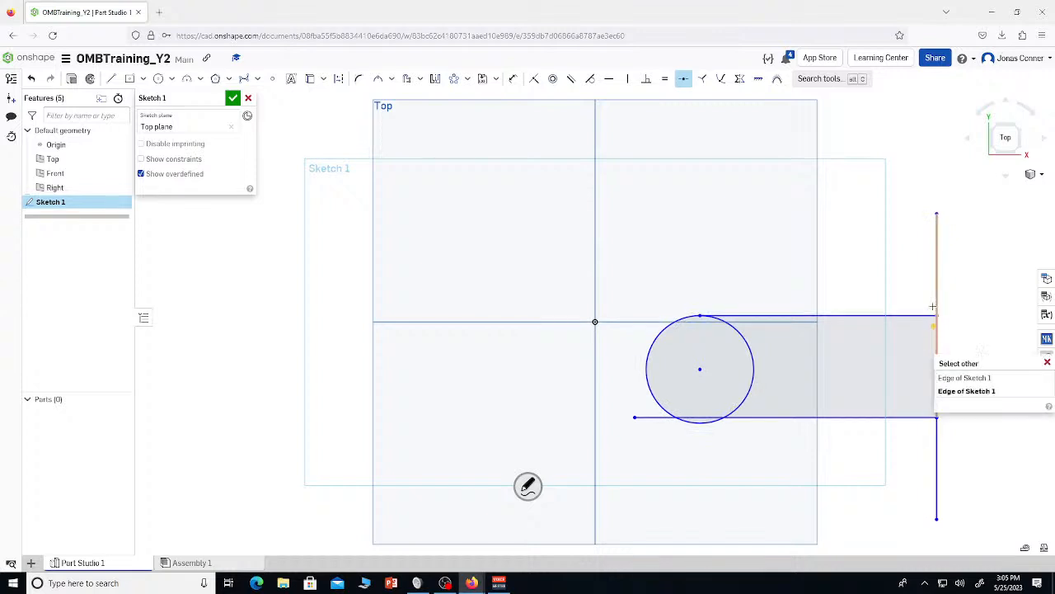
{"action": "right_click", "coordinate": [897, 284]}
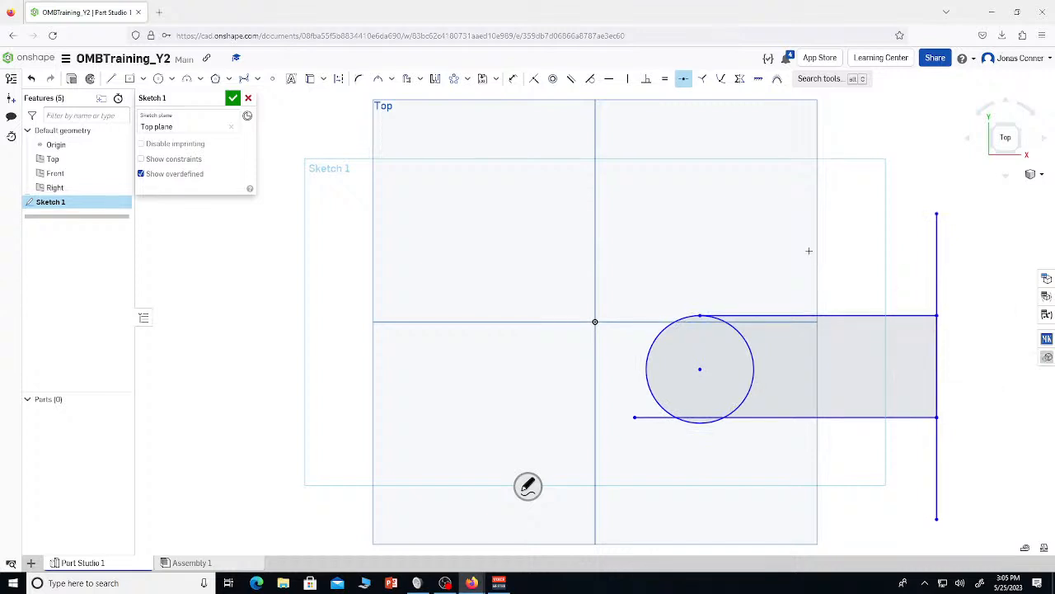
{"action": "key", "text": "Escape"}
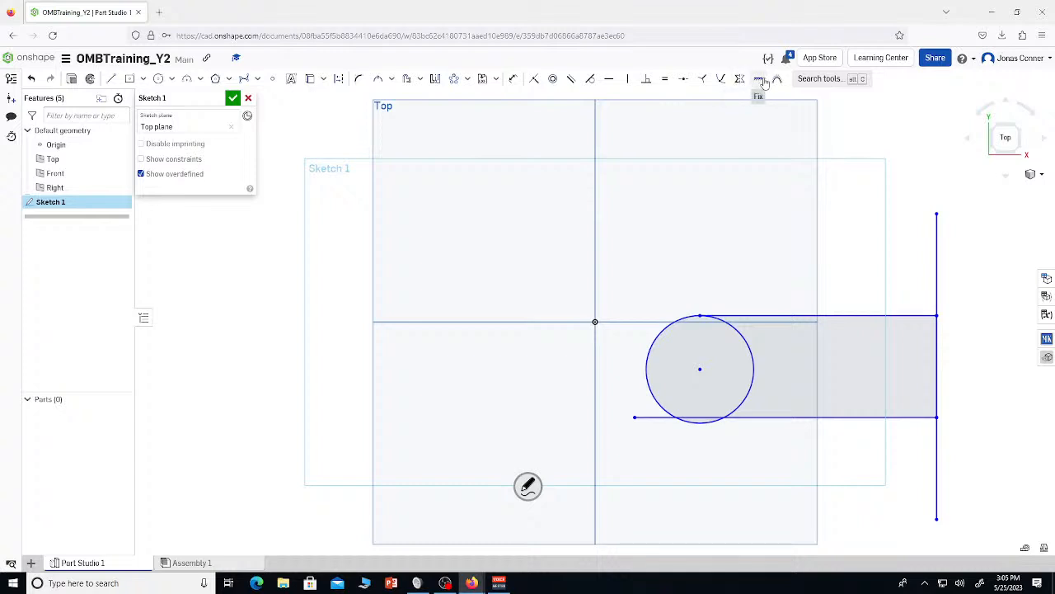
Fix the upper horizontal line in place, and move the circle and the lower line to test their remaining freedom
{"action": "left_click", "coordinate": [760, 79]}
{"action": "key", "text": "Escape"}
{"action": "left_click_drag", "start_coordinate": [848, 317], "coordinate": [788, 283]}
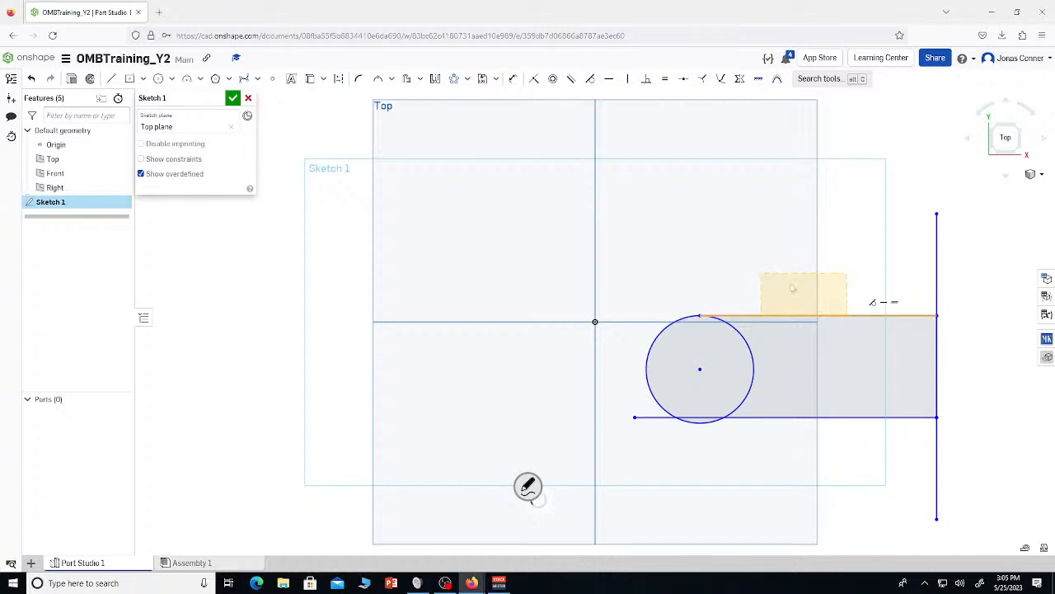
{"action": "mouse_move", "coordinate": [752, 356]}
{"action": "left_mouse_down"}
{"action": "mouse_move", "coordinate": [728, 392]}
{"action": "mouse_move", "coordinate": [566, 379]}
{"action": "mouse_move", "coordinate": [696, 359]}
{"action": "left_mouse_up"}
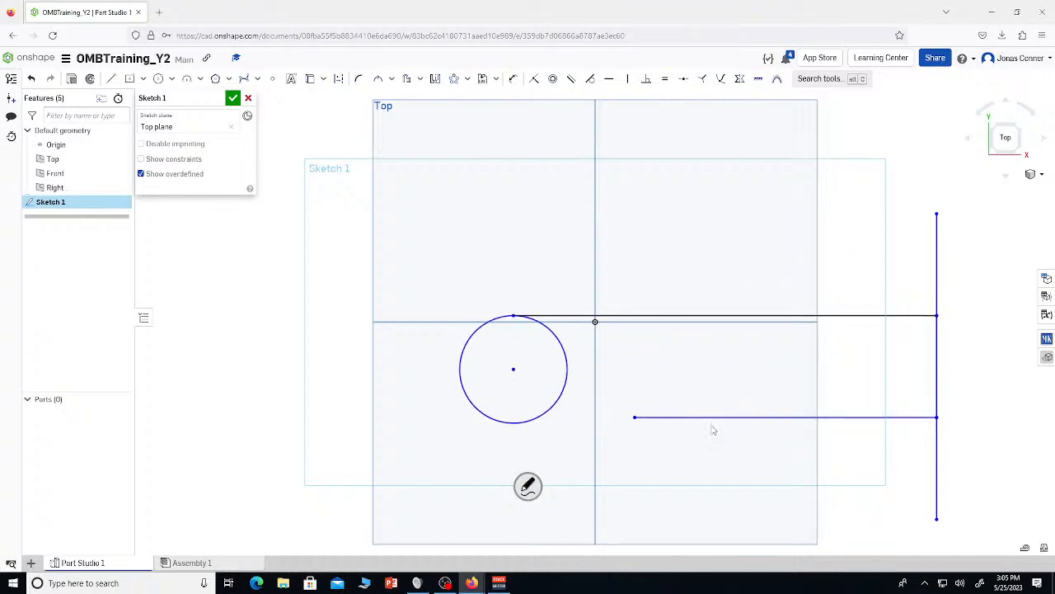
{"action": "mouse_move", "coordinate": [728, 417]}
{"action": "left_mouse_down"}
{"action": "mouse_move", "coordinate": [721, 464]}
{"action": "mouse_move", "coordinate": [867, 420]}
{"action": "mouse_move", "coordinate": [816, 423]}
{"action": "left_mouse_up"}
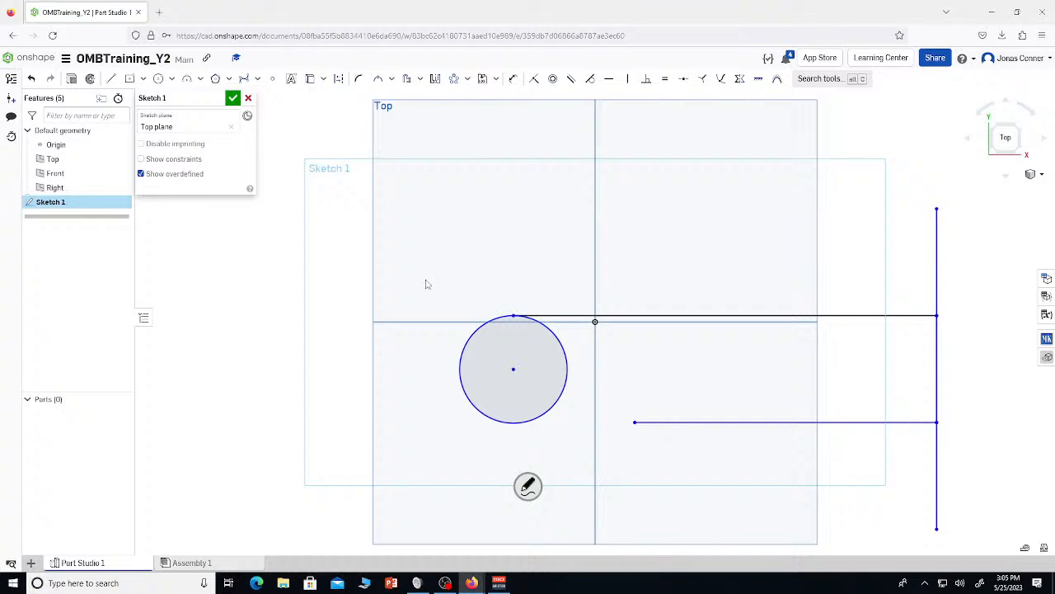
Cancel Sketch 1 and discard all of its geometry
{"action": "left_click", "coordinate": [248, 98]}
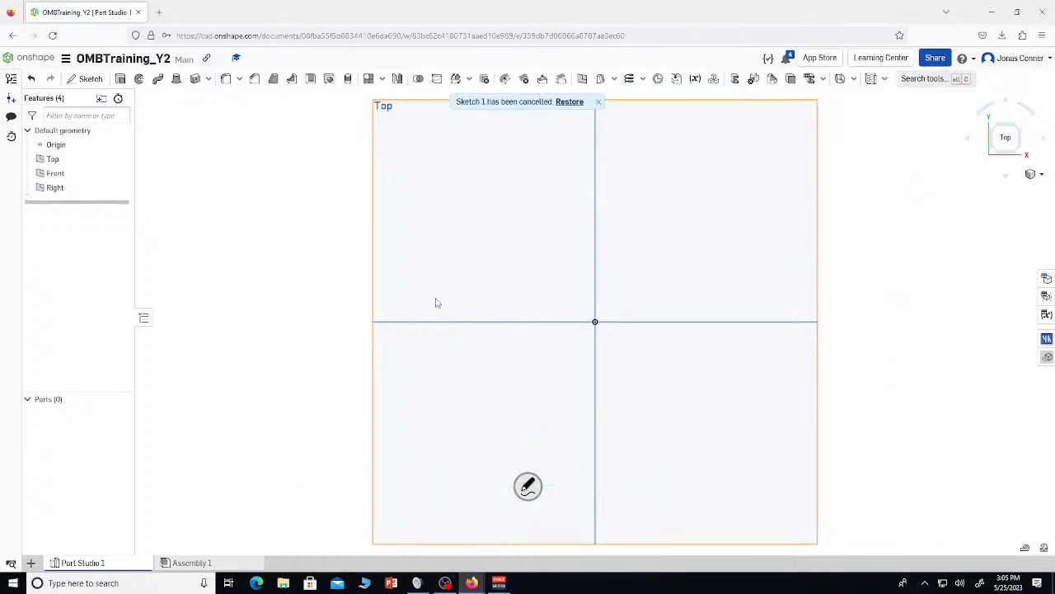
Sketch a centre-point rectangle around the origin on the Top plane, with a circle centred on the midpoint of its right edge
{"action": "scroll", "coordinate": [412, 329], "scroll_direction": "down", "scroll_amount": 5}
{"action": "scroll", "coordinate": [428, 365], "scroll_direction": "up", "scroll_amount": 2}
{"action": "right_click_drag", "start_coordinate": [420, 337], "coordinate": [410, 272]}
{"action": "key", "text": "shift+s"}
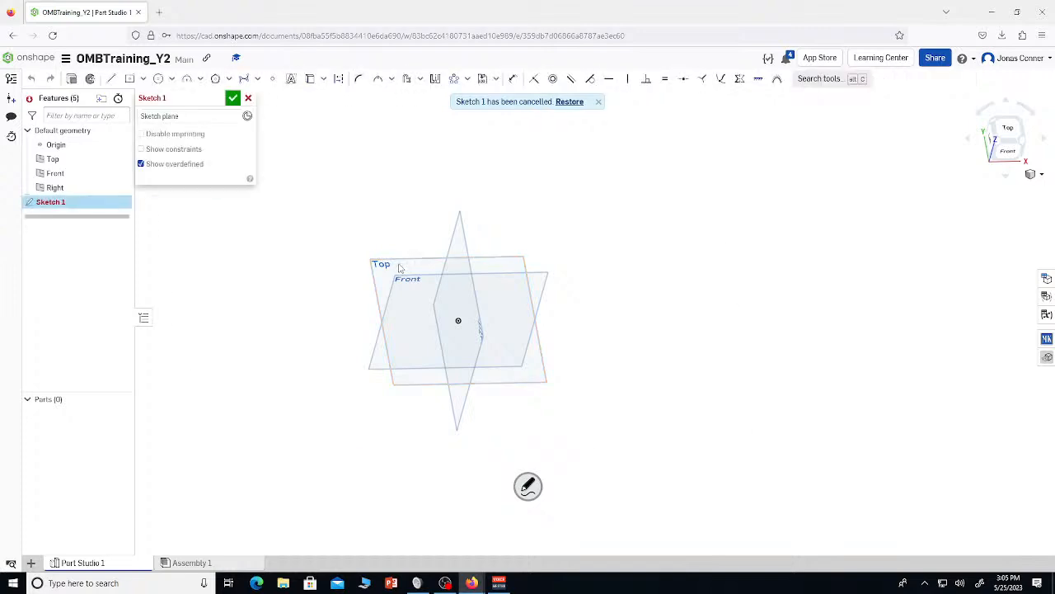
{"action": "left_click", "coordinate": [401, 268]}
{"action": "left_click", "coordinate": [458, 321]}
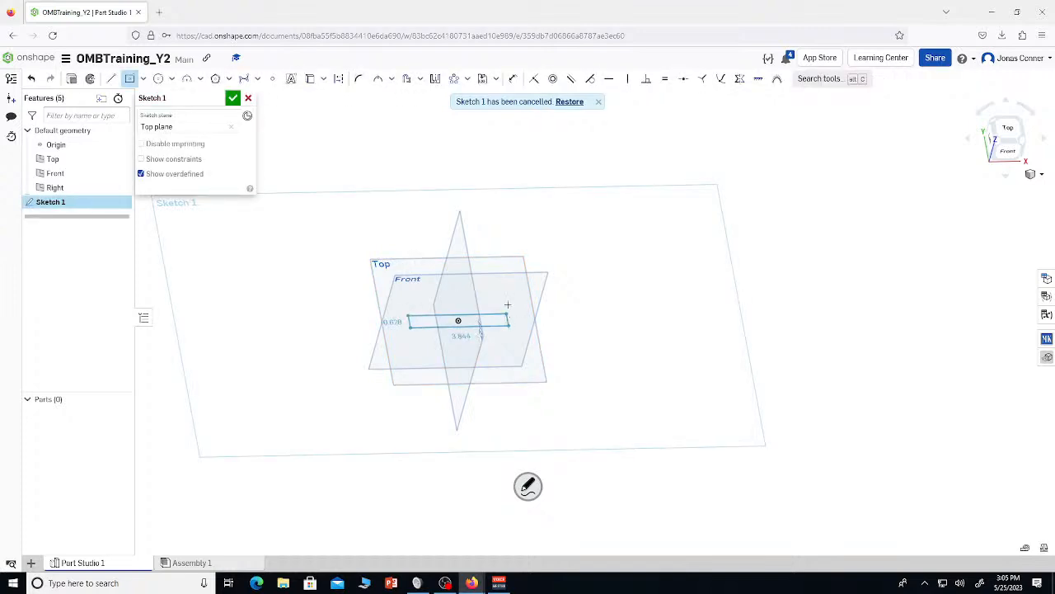
{"action": "left_click", "coordinate": [526, 369]}
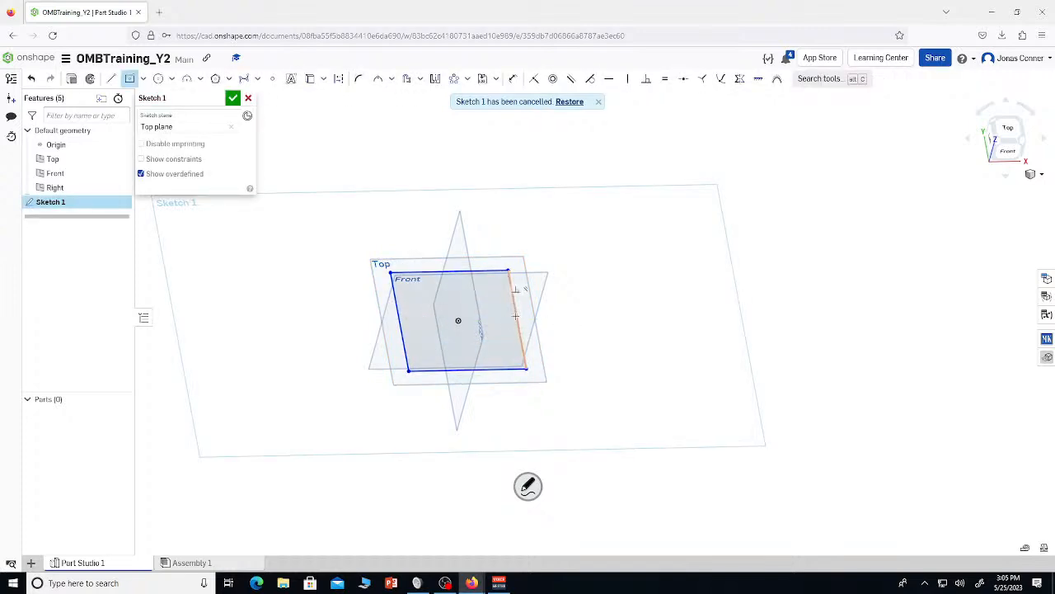
{"action": "key", "text": "c"}
{"action": "left_click", "coordinate": [517, 320]}
{"action": "key", "text": "Return"}
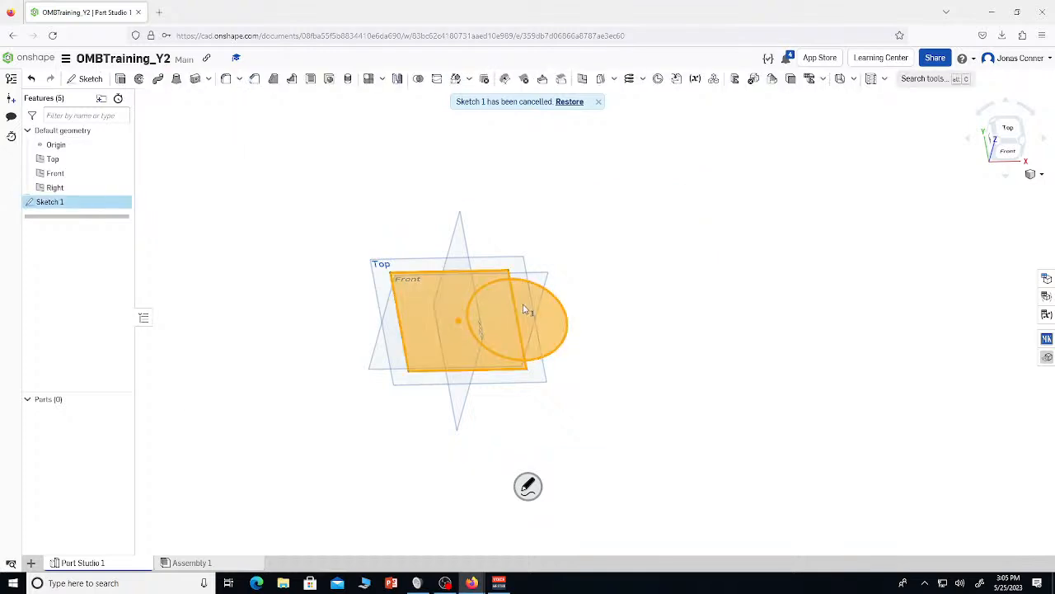
Extrude all regions of the rectangle-and-circle sketch as a new solid with a blind depth of 6 in
{"action": "key", "text": "shift+e"}
{"action": "left_click", "coordinate": [234, 187]}
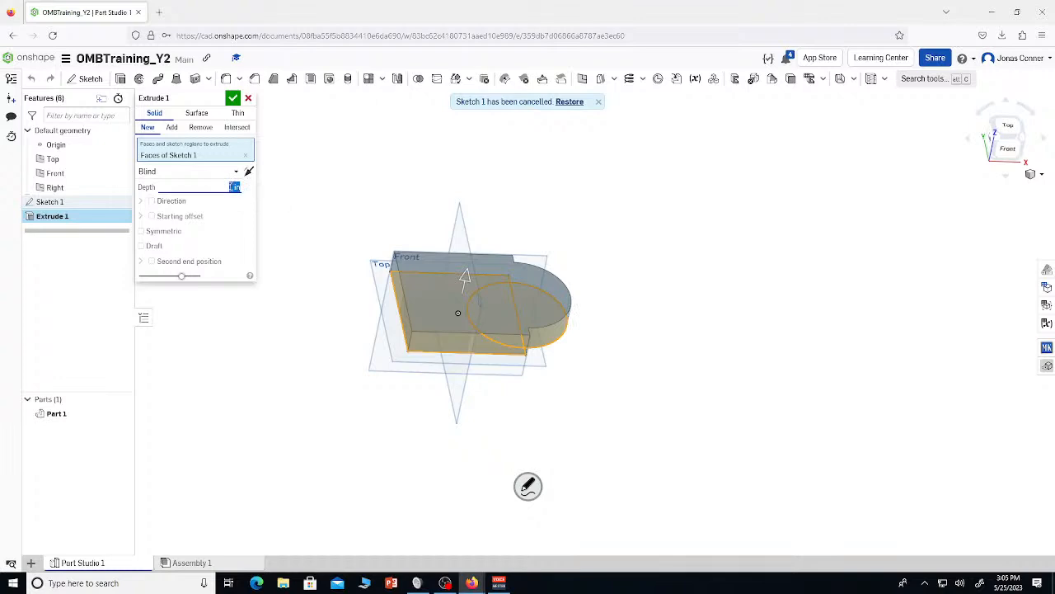
{"action": "type", "text": "8"}
{"action": "key", "text": "Return"}
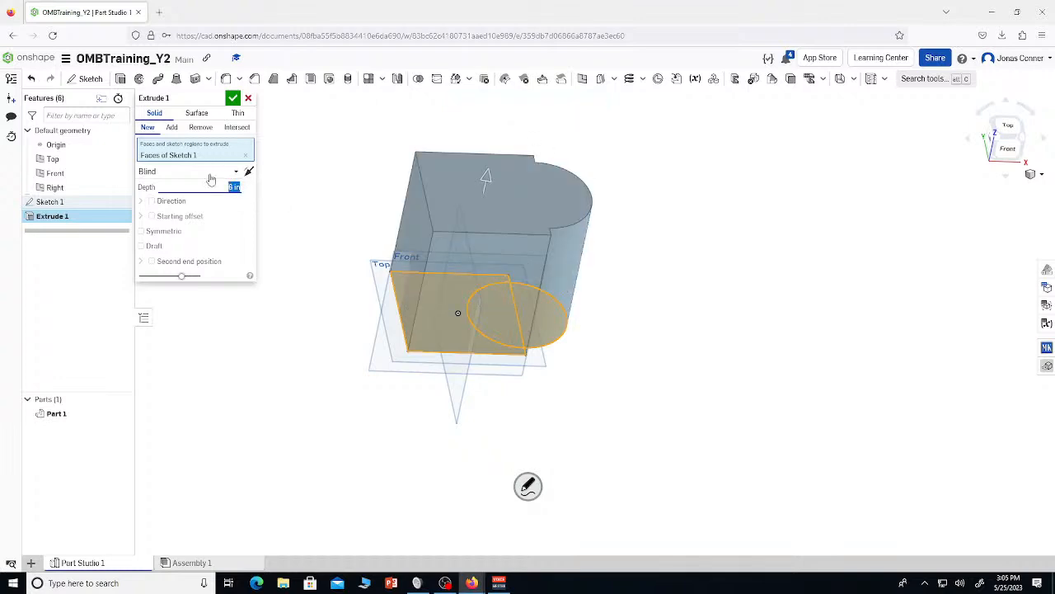
Try the Up to face, Up to next and Through all end types on the extrusion in turn
{"action": "left_click", "coordinate": [210, 173]}
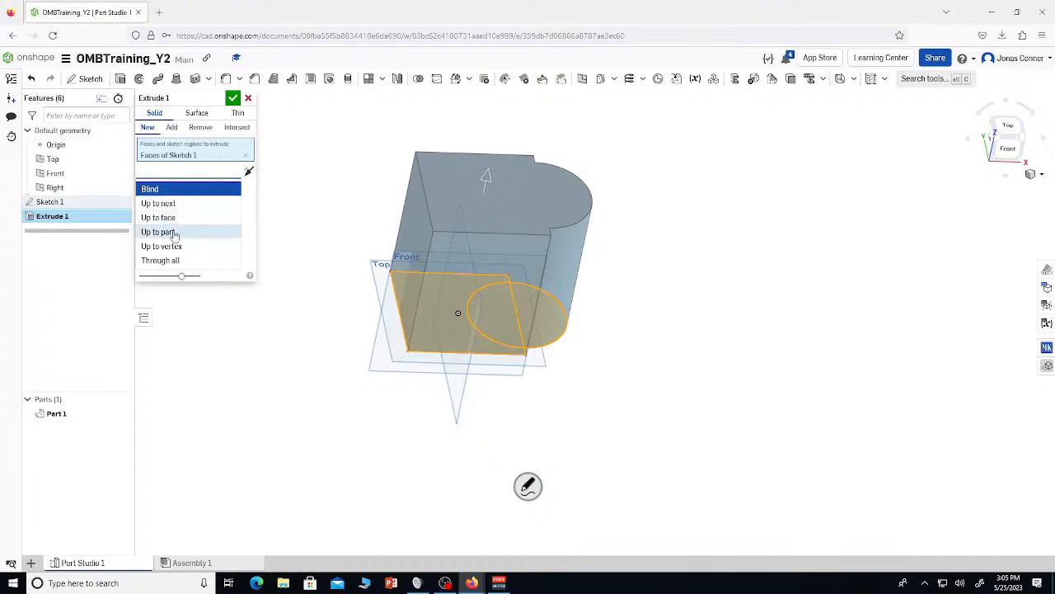
{"action": "left_click", "coordinate": [162, 217]}
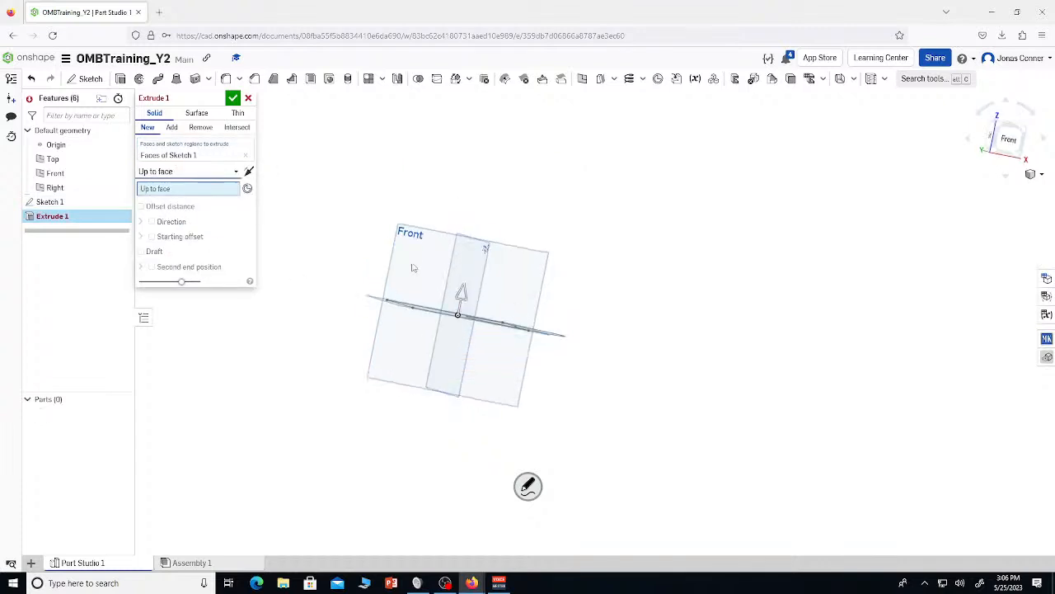
{"action": "left_click", "coordinate": [169, 171]}
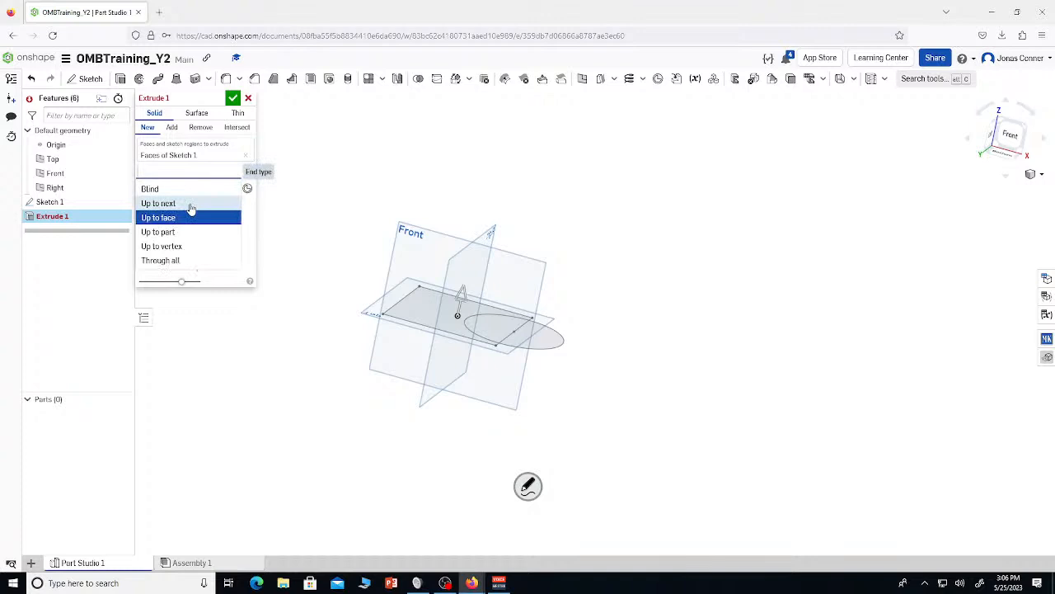
{"action": "left_click", "coordinate": [189, 205]}
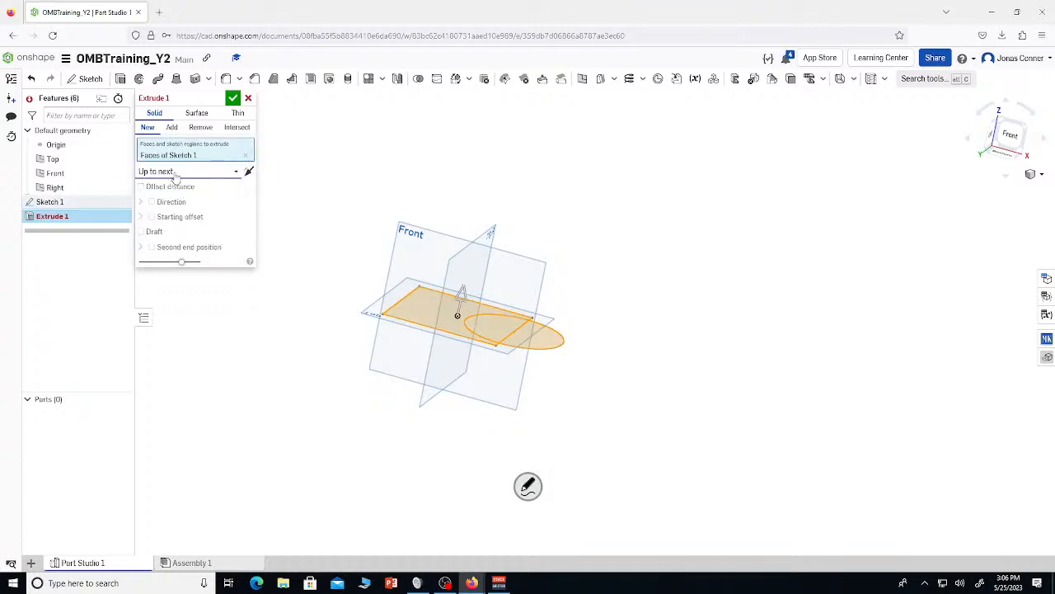
{"action": "left_click", "coordinate": [176, 174]}
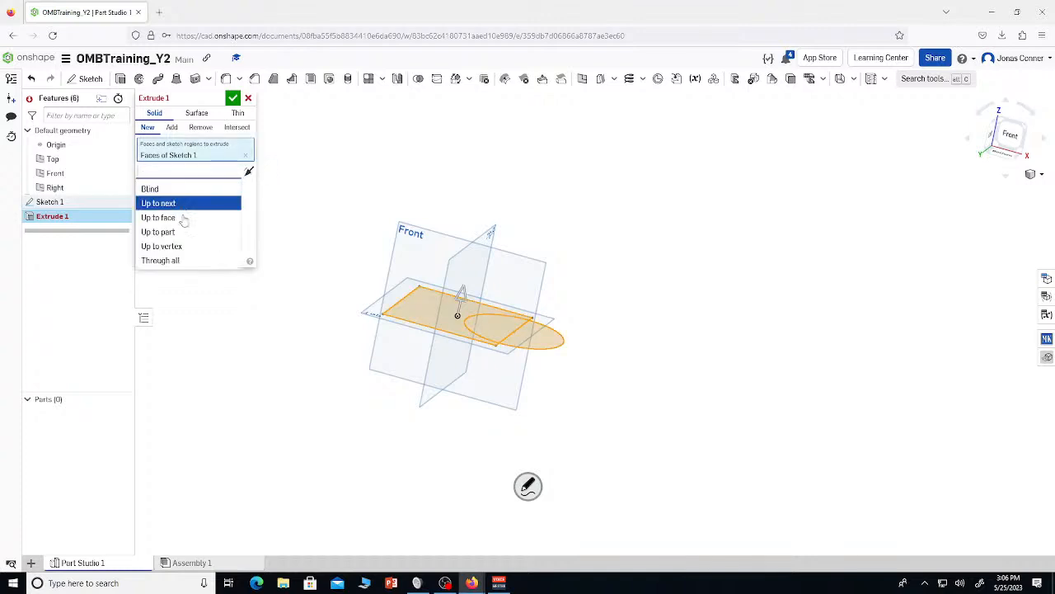
{"action": "left_click", "coordinate": [188, 261]}
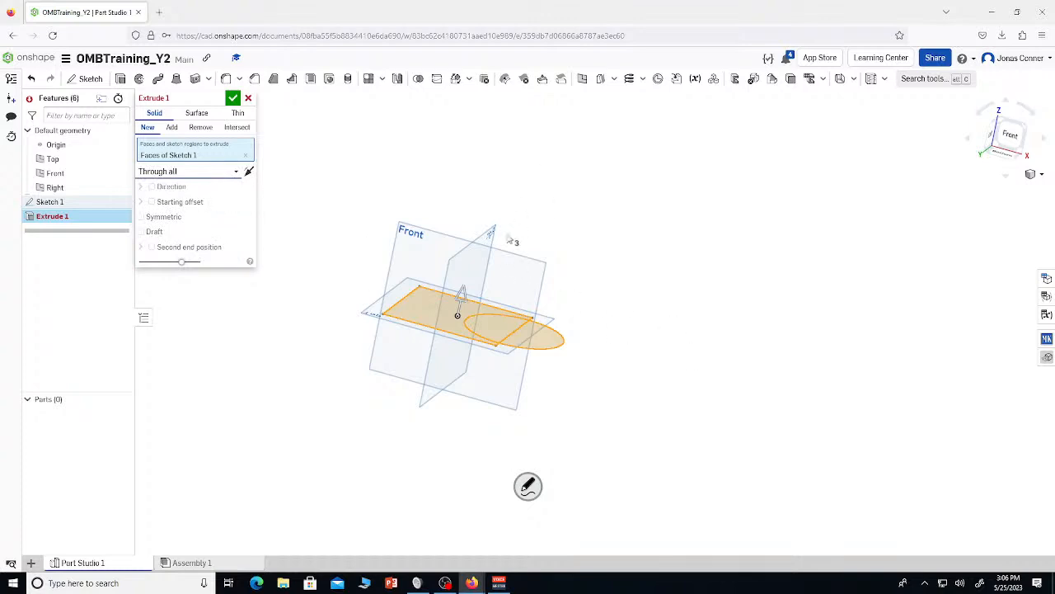
Try the Up to vertex end type with a corner of the sketched rectangle, and clear the vertex selection
{"action": "left_click", "coordinate": [205, 170]}
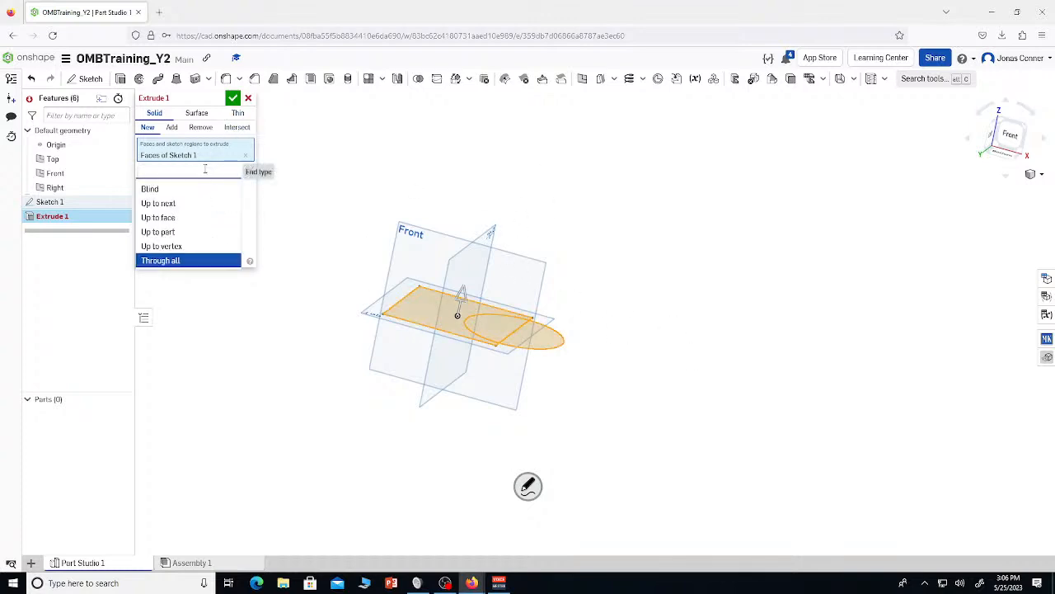
{"action": "left_click", "coordinate": [188, 246]}
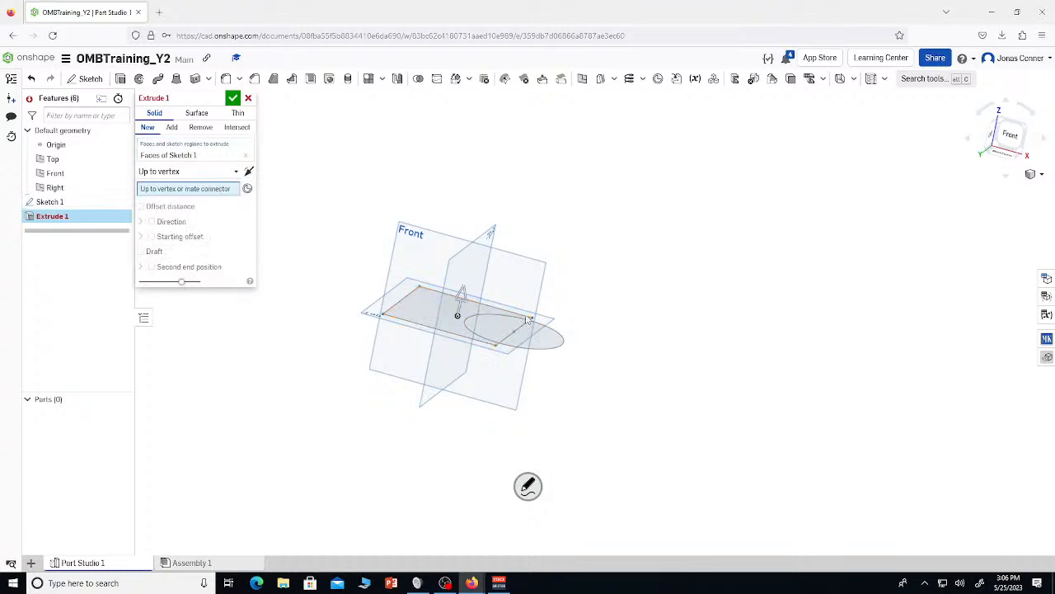
{"action": "left_click", "coordinate": [495, 346]}
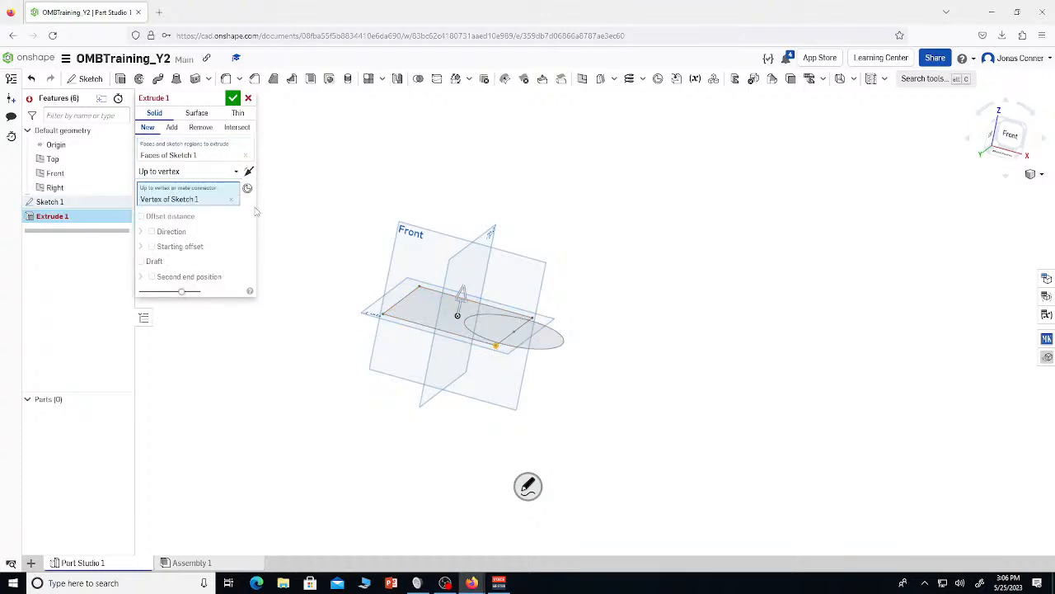
{"action": "left_click", "coordinate": [231, 199]}
{"action": "left_click", "coordinate": [236, 171]}
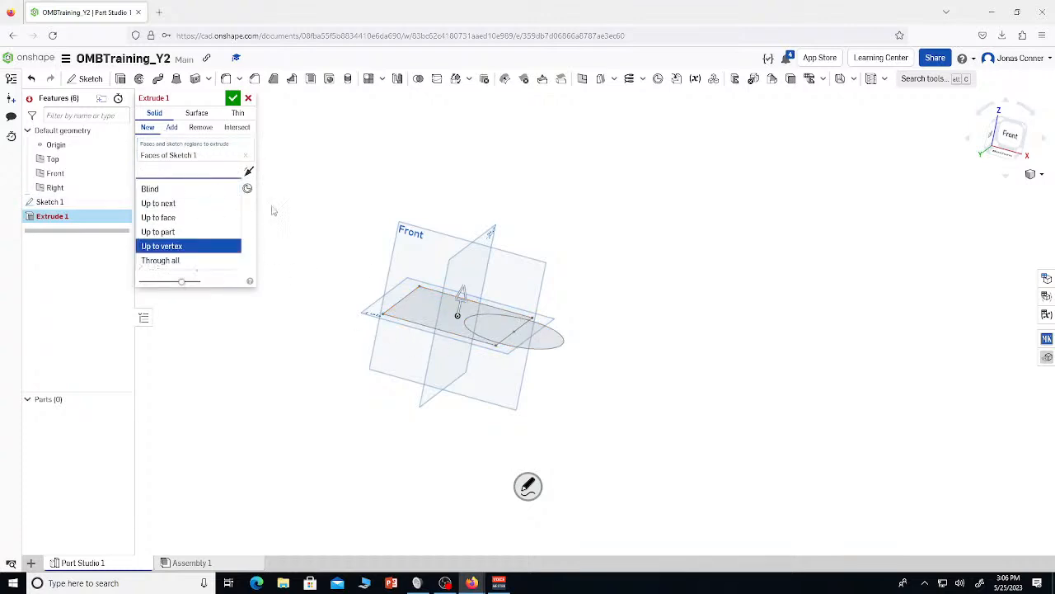
{"action": "left_click", "coordinate": [246, 192]}
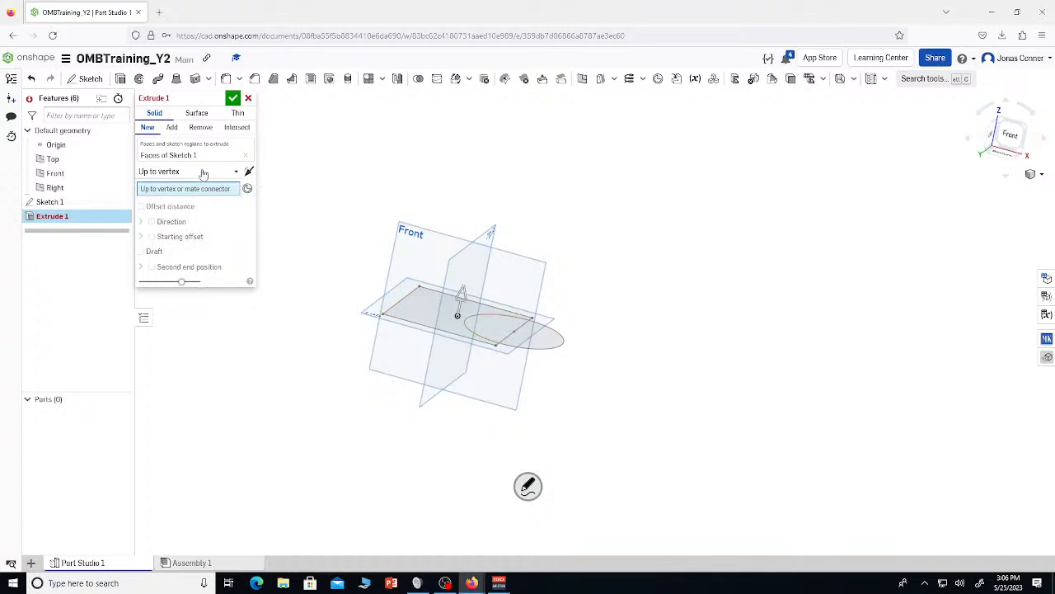
Return the extrusion's end type to Blind and accept the feature
{"action": "left_click", "coordinate": [202, 171]}
{"action": "left_click", "coordinate": [152, 189]}
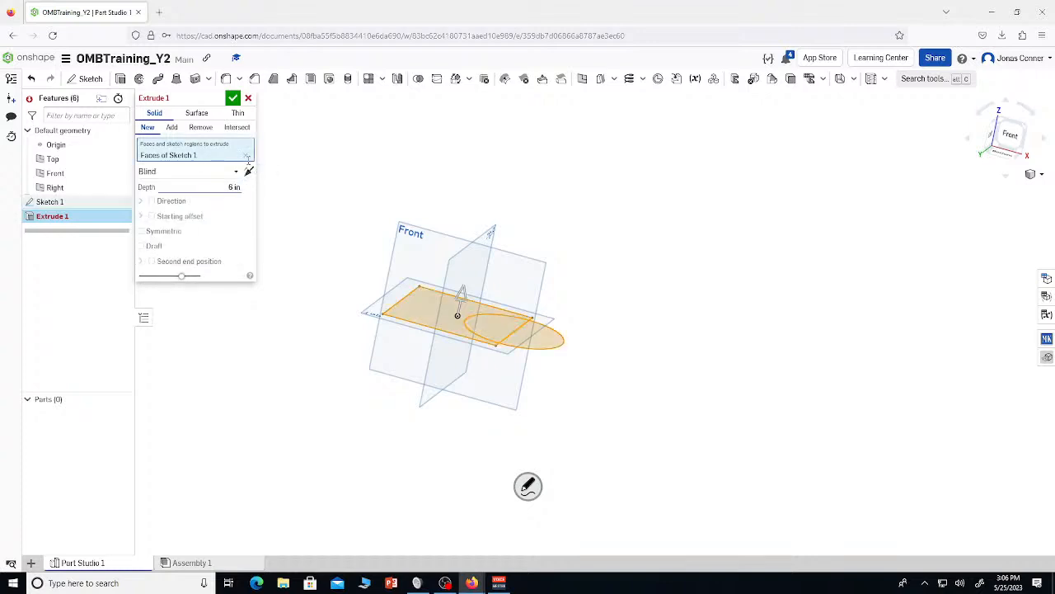
{"action": "right_click_drag", "start_coordinate": [537, 283], "coordinate": [481, 302]}
{"action": "scroll", "coordinate": [356, 333], "scroll_direction": "up", "scroll_amount": 3}
{"action": "scroll", "coordinate": [424, 231], "scroll_direction": "down", "scroll_amount": 3}
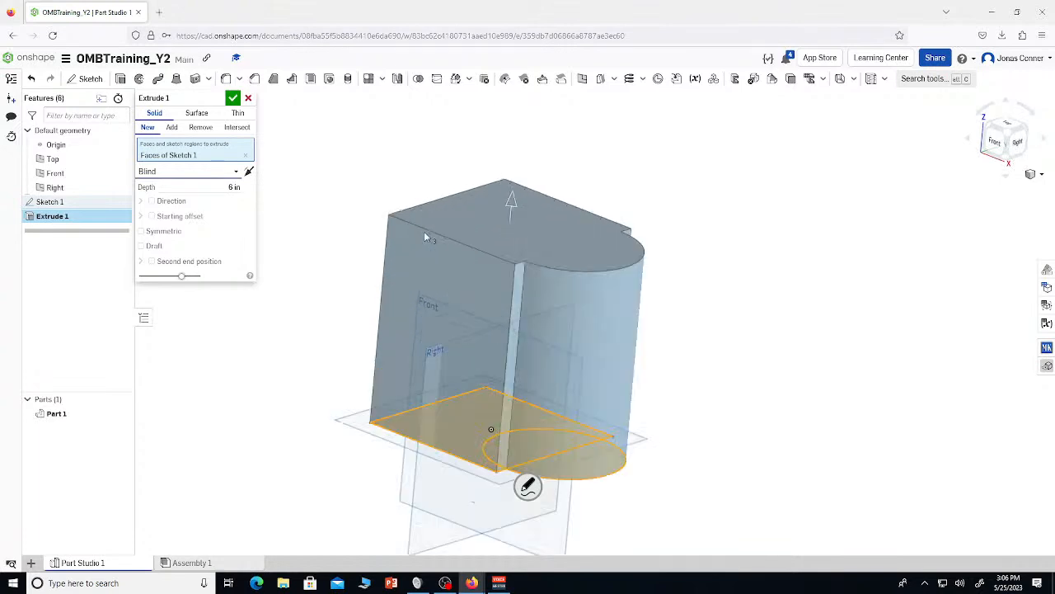
{"action": "left_click", "coordinate": [234, 99]}
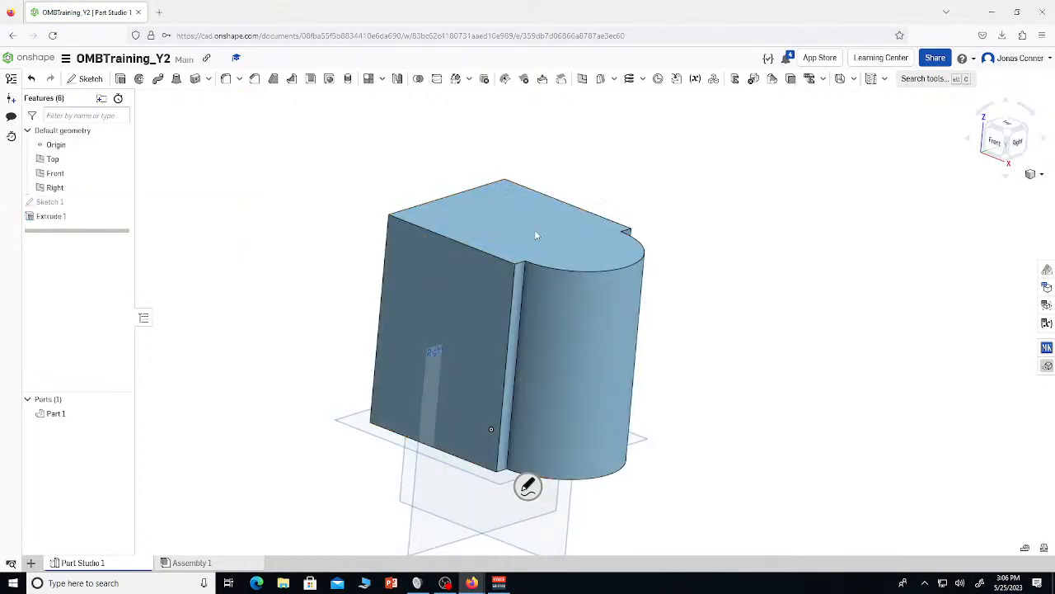
Sketch a circle on the solid's top face near its front-left corner, overlapping the front edge
{"action": "key", "text": "ctrl+s"}
{"action": "left_click", "coordinate": [487, 279]}
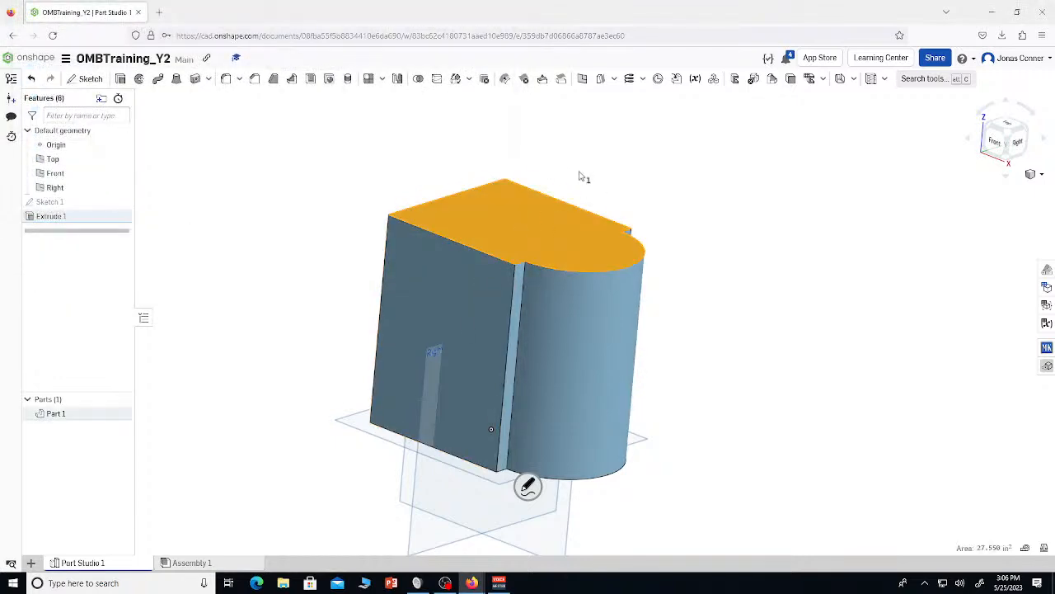
{"action": "left_click", "coordinate": [563, 191]}
{"action": "key", "text": "shift+s"}
{"action": "key", "text": "c"}
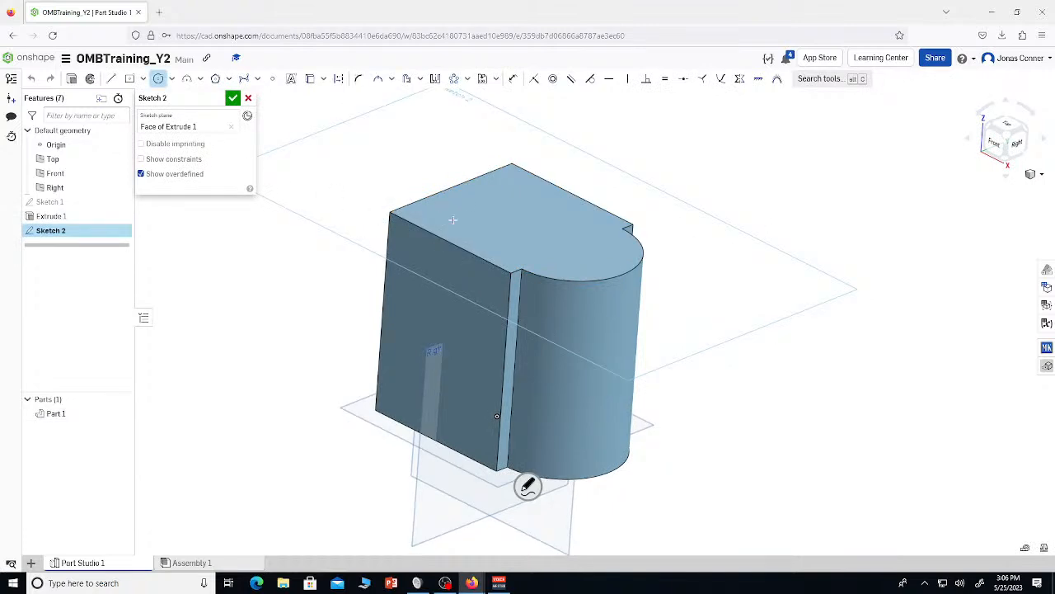
{"action": "left_click", "coordinate": [492, 232]}
{"action": "key", "text": "Return"}
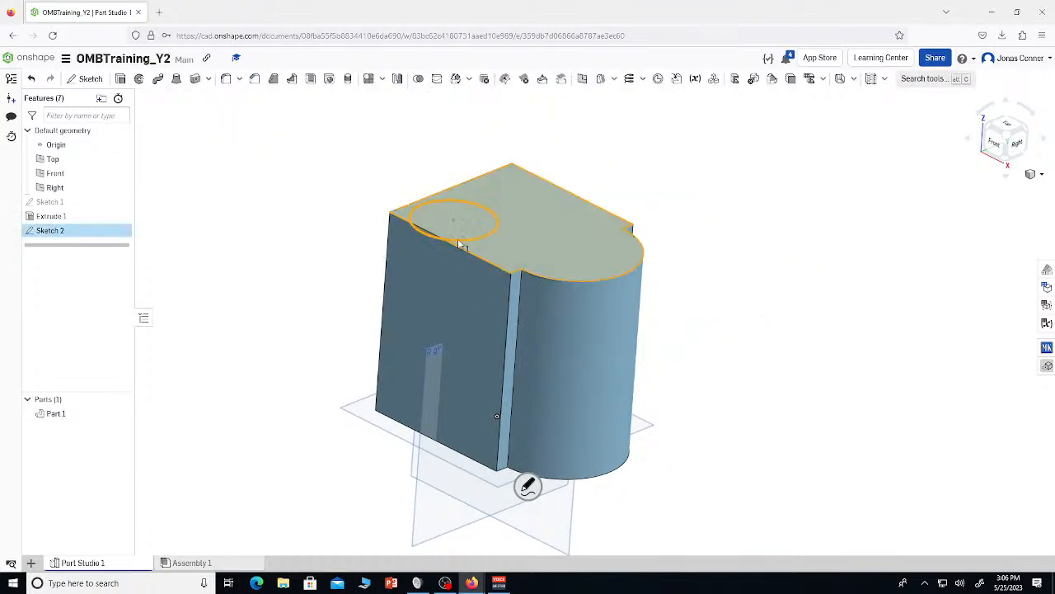
Extrude the circle as a Remove operation with the Through all end type to cut the solid
{"action": "key", "text": "shift+e"}
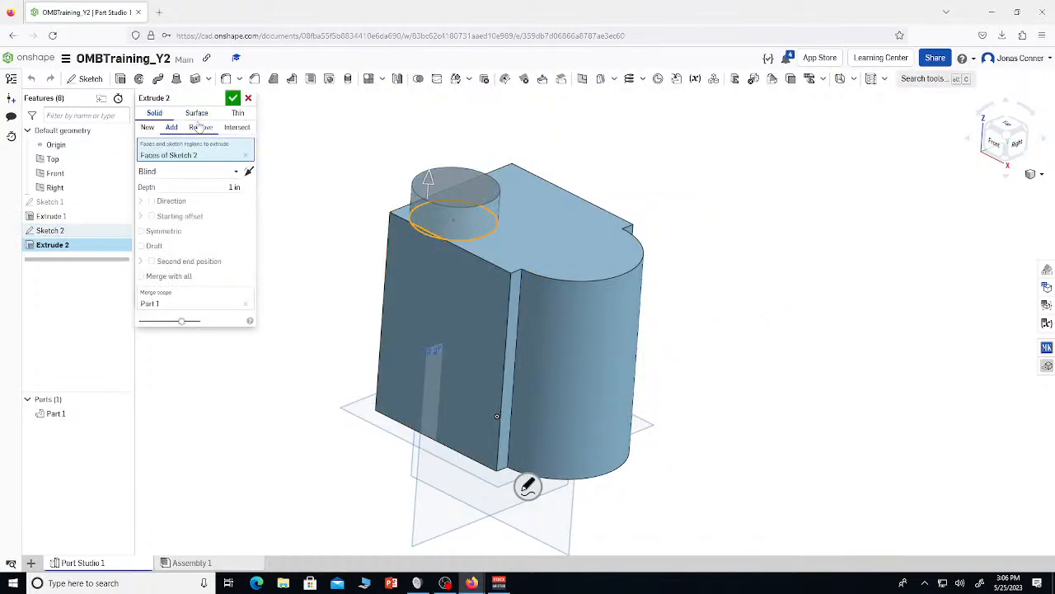
{"action": "left_click", "coordinate": [190, 172]}
{"action": "left_click", "coordinate": [160, 259]}
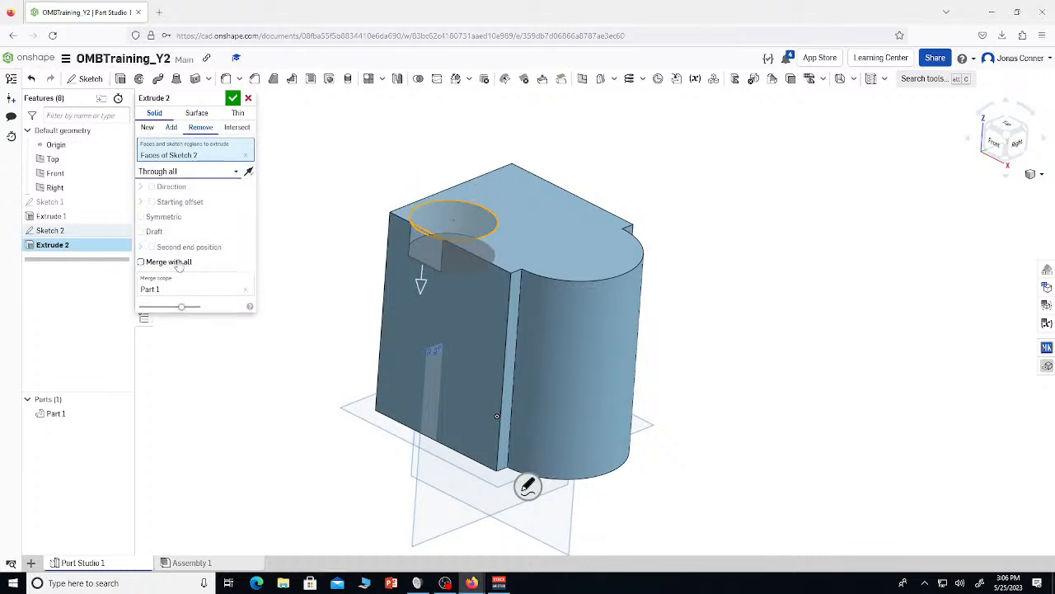
{"action": "left_click", "coordinate": [233, 98]}
Inspect the circular cut in the solid, and undo both the cut and its circle sketch
{"action": "scroll", "coordinate": [562, 519], "scroll_direction": "down", "scroll_amount": 3}
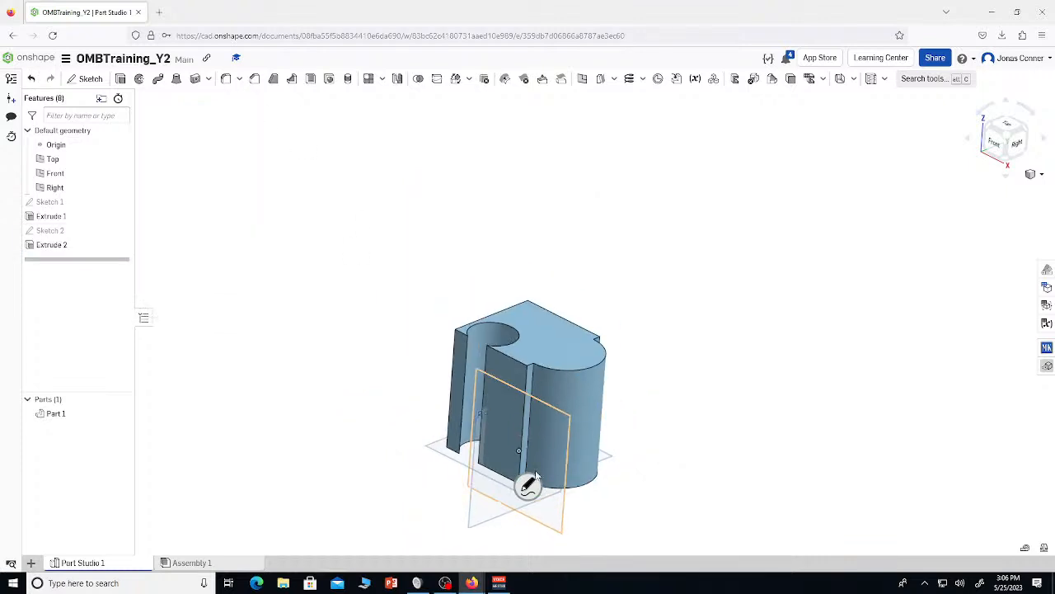
{"action": "scroll", "coordinate": [508, 380], "scroll_direction": "up", "scroll_amount": 3}
{"action": "mouse_move", "coordinate": [509, 381]}
{"action": "right_mouse_down"}
{"action": "mouse_move", "coordinate": [537, 355]}
{"action": "mouse_move", "coordinate": [506, 358]}
{"action": "mouse_move", "coordinate": [574, 315]}
{"action": "mouse_move", "coordinate": [512, 262]}
{"action": "right_mouse_up"}
{"action": "key", "text": "ctrl+z"}
{"action": "scroll", "coordinate": [507, 358], "scroll_direction": "down", "scroll_amount": 2}
{"action": "key", "text": "ctrl+z"}
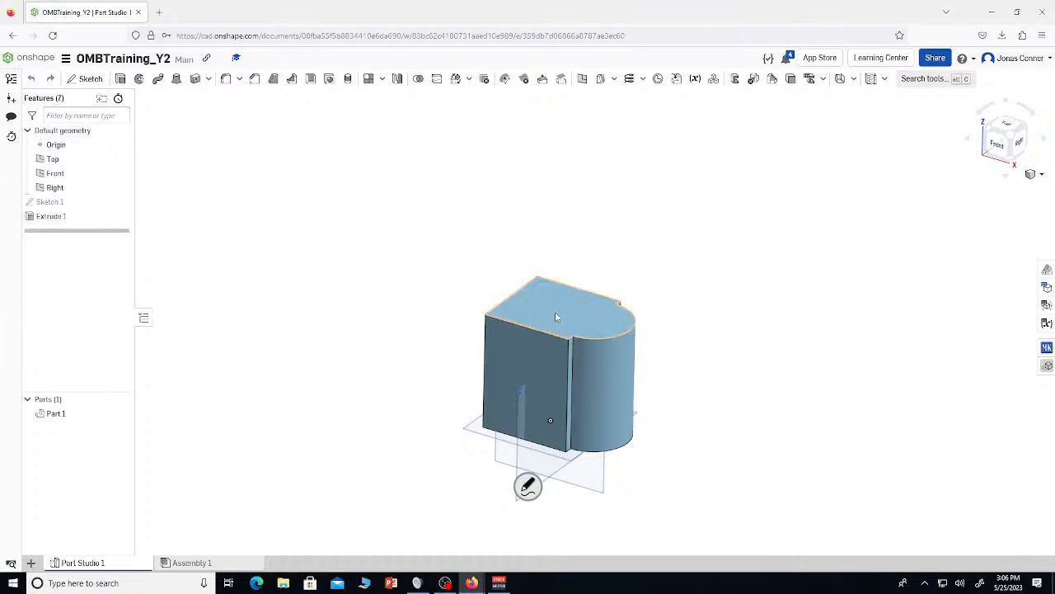
Preview a 0.5 in fillet around the solid's top face and discard it
{"action": "key", "text": "shift+f"}
{"action": "left_click", "coordinate": [568, 316]}
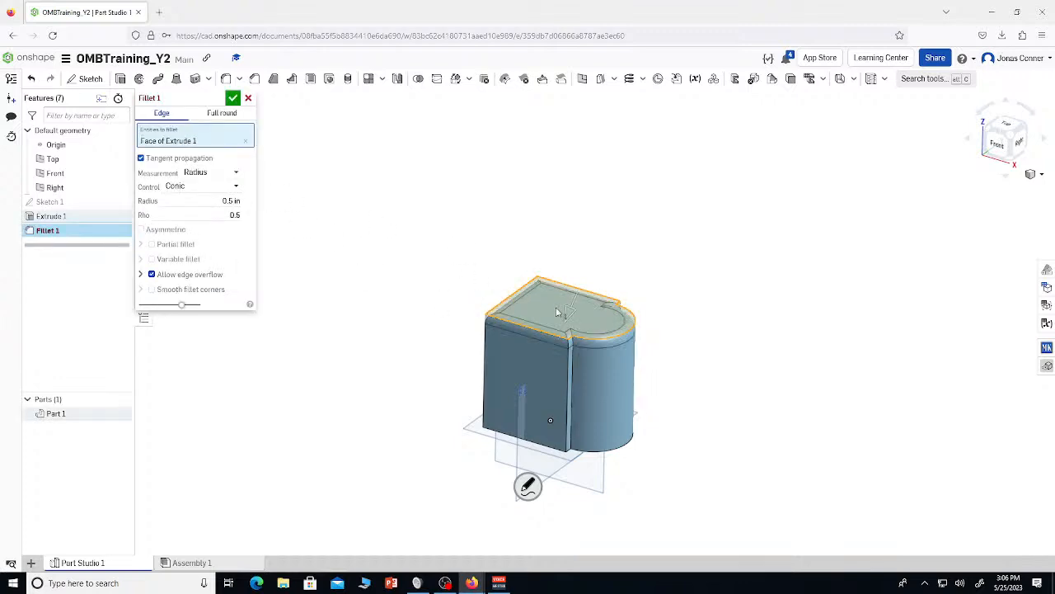
{"action": "left_click", "coordinate": [248, 98]}
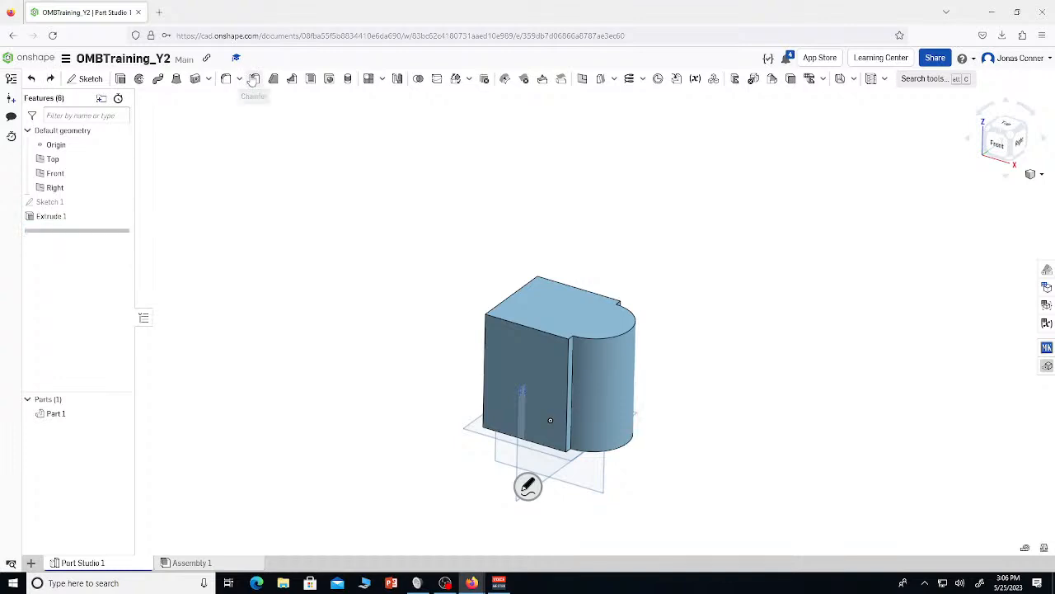
Preview a two-distance chamfer of 0.2 in by 0.2 in around the top face, inspect its profile and discard it
{"action": "left_click", "coordinate": [255, 79]}
{"action": "left_click", "coordinate": [569, 307]}
{"action": "scroll", "coordinate": [568, 309], "scroll_direction": "down", "scroll_amount": 2}
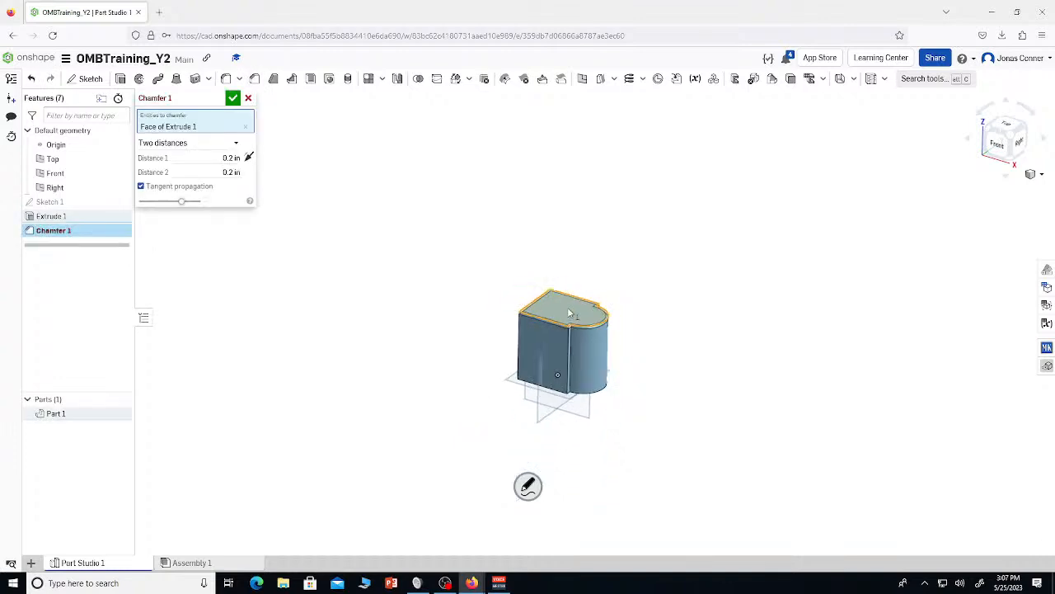
{"action": "scroll", "coordinate": [560, 318], "scroll_direction": "up", "scroll_amount": 6}
{"action": "right_click_drag", "start_coordinate": [542, 328], "coordinate": [500, 306]}
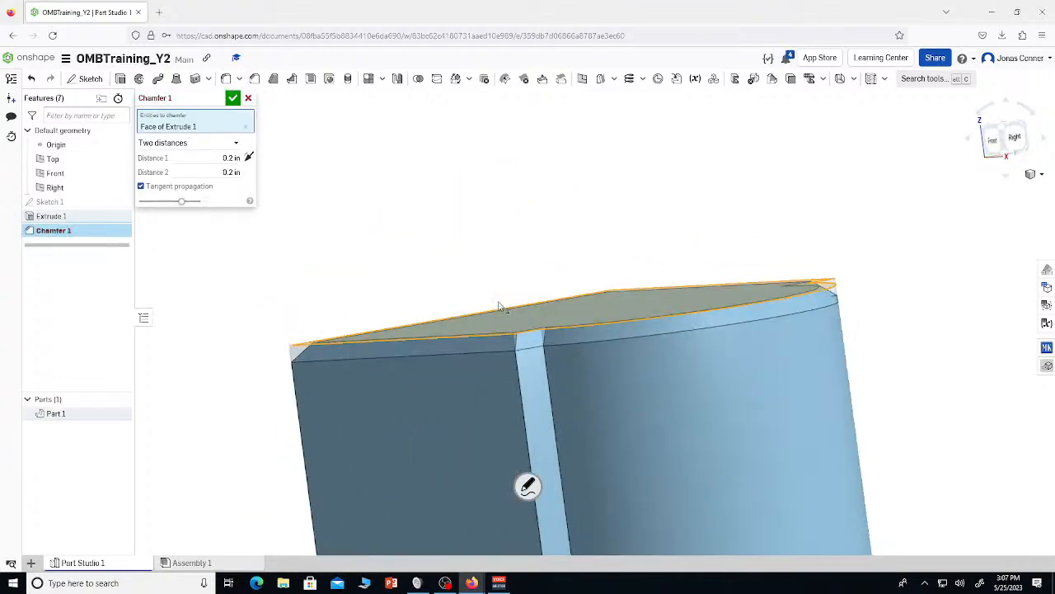
{"action": "left_click", "coordinate": [248, 99]}
Preview the 0.5 in top-face fillet once more to compare it with the chamfer, and cancel it
{"action": "left_click", "coordinate": [500, 317]}
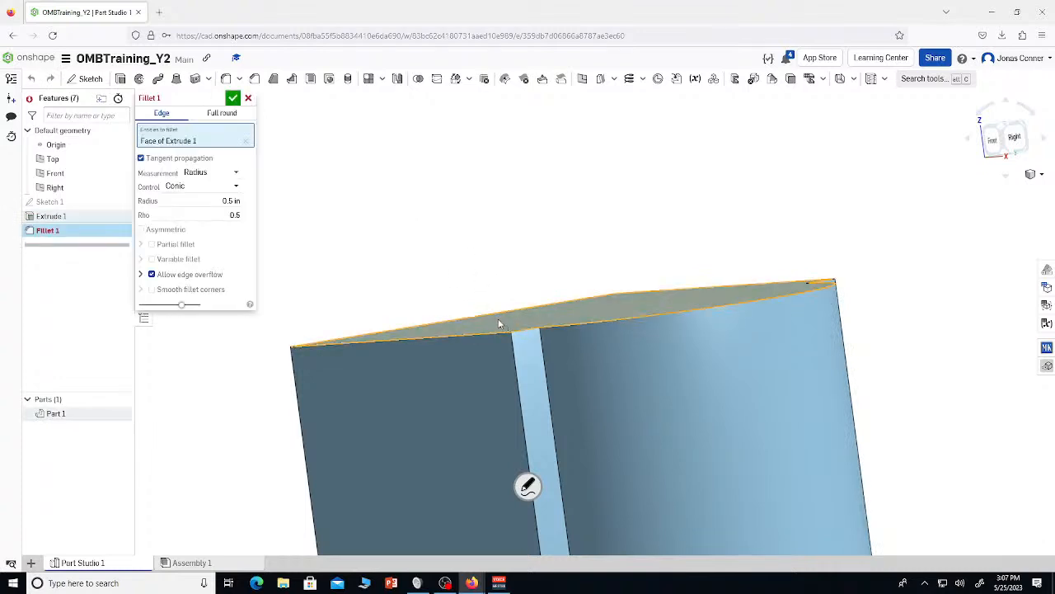
{"action": "right_click_drag", "start_coordinate": [472, 292], "coordinate": [492, 299]}
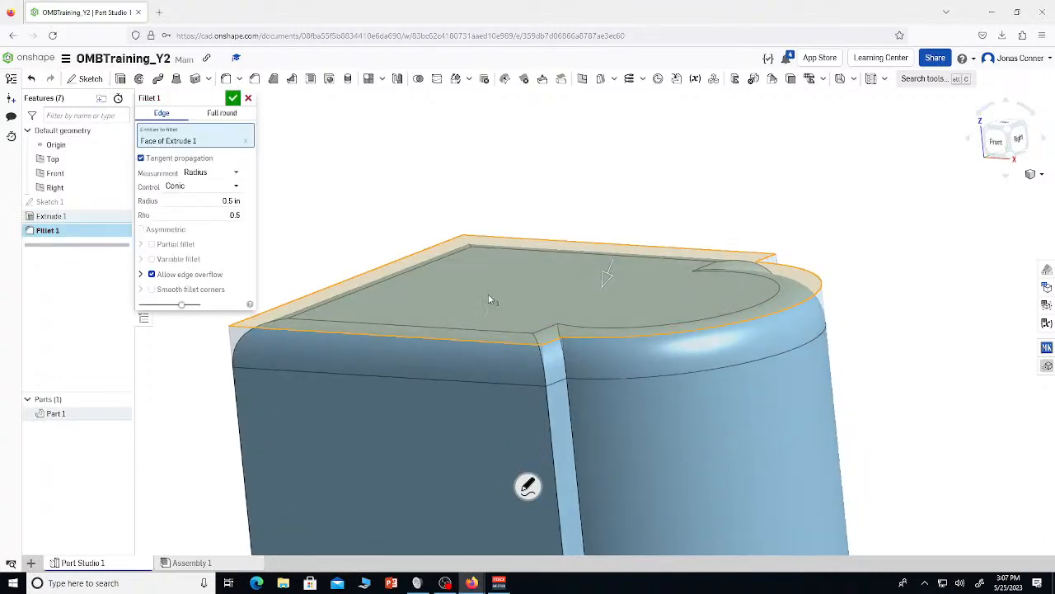
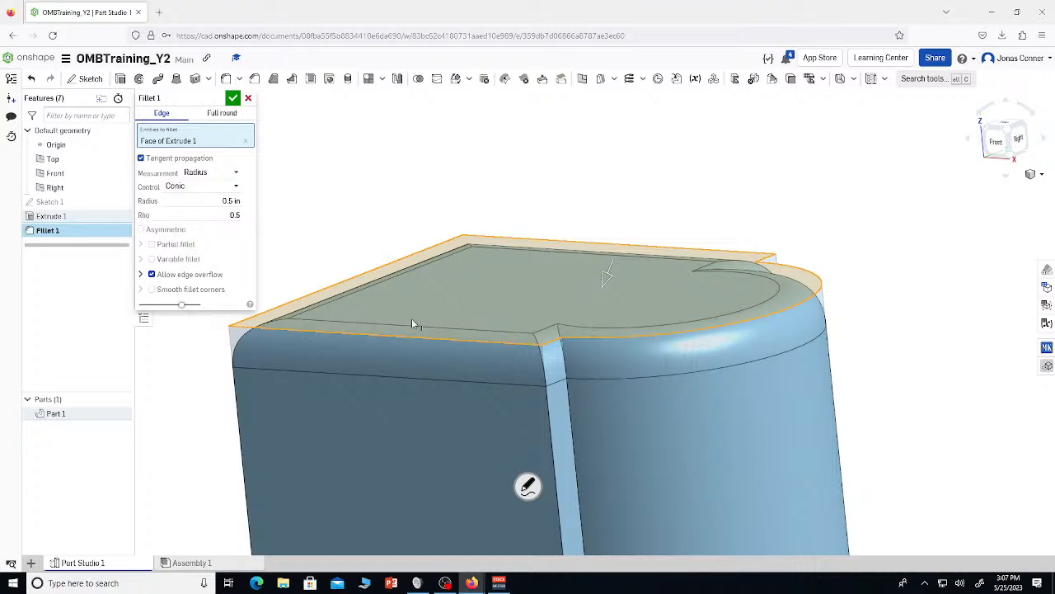
{"action": "left_click", "coordinate": [248, 99]}
Delete the solid's extrusion and its base sketch, leaving only the default geometry
{"action": "scroll", "coordinate": [346, 129], "scroll_direction": "down", "scroll_amount": 3}
{"action": "scroll", "coordinate": [347, 129], "scroll_direction": "up", "scroll_amount": 1}
{"action": "scroll", "coordinate": [582, 326], "scroll_direction": "down", "scroll_amount": 3}
{"action": "scroll", "coordinate": [551, 205], "scroll_direction": "up", "scroll_amount": 2}
{"action": "right_click_drag", "start_coordinate": [594, 284], "coordinate": [614, 300]}
{"action": "left_click_drag", "start_coordinate": [66, 229], "coordinate": [57, 198]}
{"action": "scroll", "coordinate": [465, 342], "scroll_direction": "down", "scroll_amount": 2}
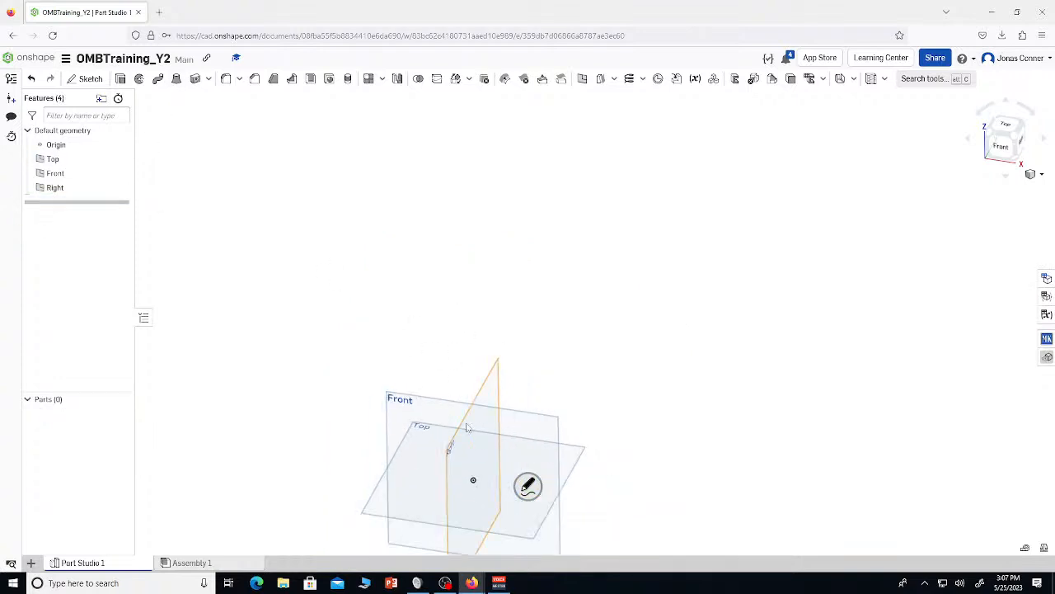
Sketch a center-point rectangle centred on the origin on the Top plane, and finish the sketch
{"action": "scroll", "coordinate": [257, 193], "scroll_direction": "down", "scroll_amount": 4}
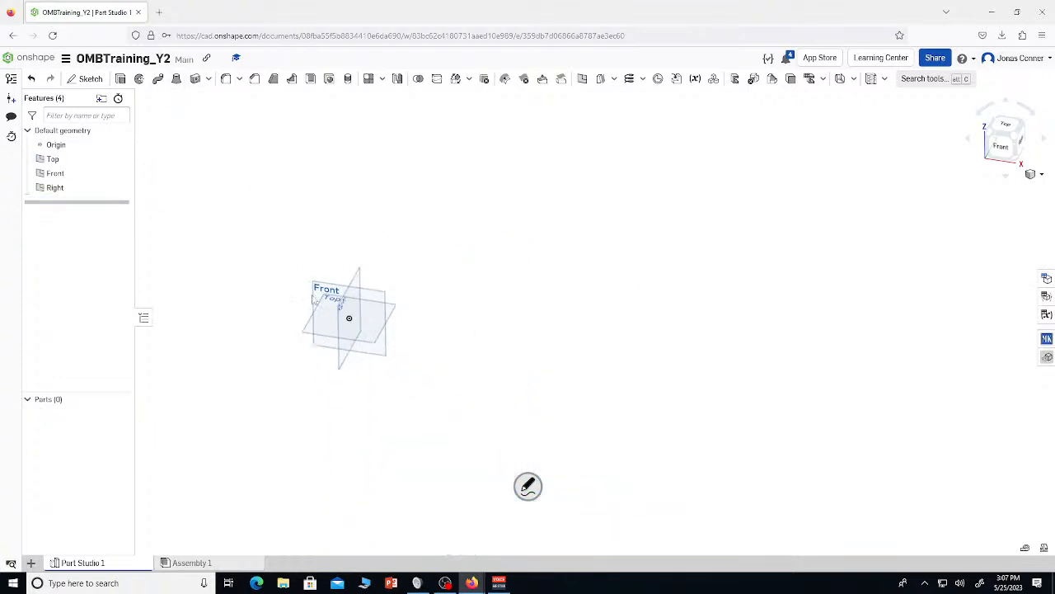
{"action": "scroll", "coordinate": [306, 330], "scroll_direction": "up", "scroll_amount": 5}
{"action": "key", "text": "shift+s"}
{"action": "left_click", "coordinate": [309, 363]}
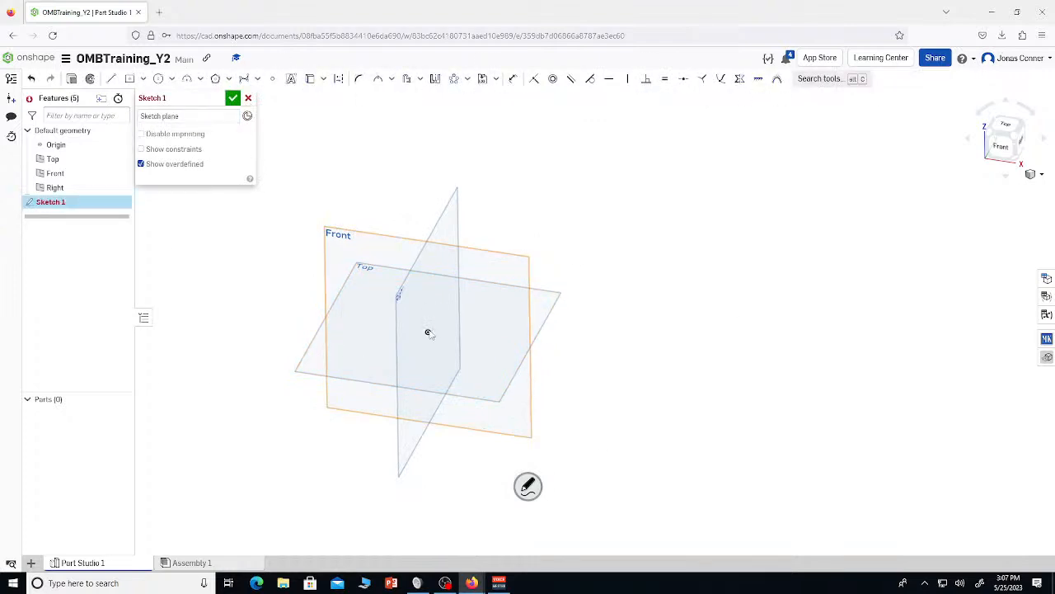
{"action": "key", "text": "g"}
{"action": "left_click", "coordinate": [428, 332]}
{"action": "left_click", "coordinate": [520, 324]}
{"action": "key", "text": "Escape"}
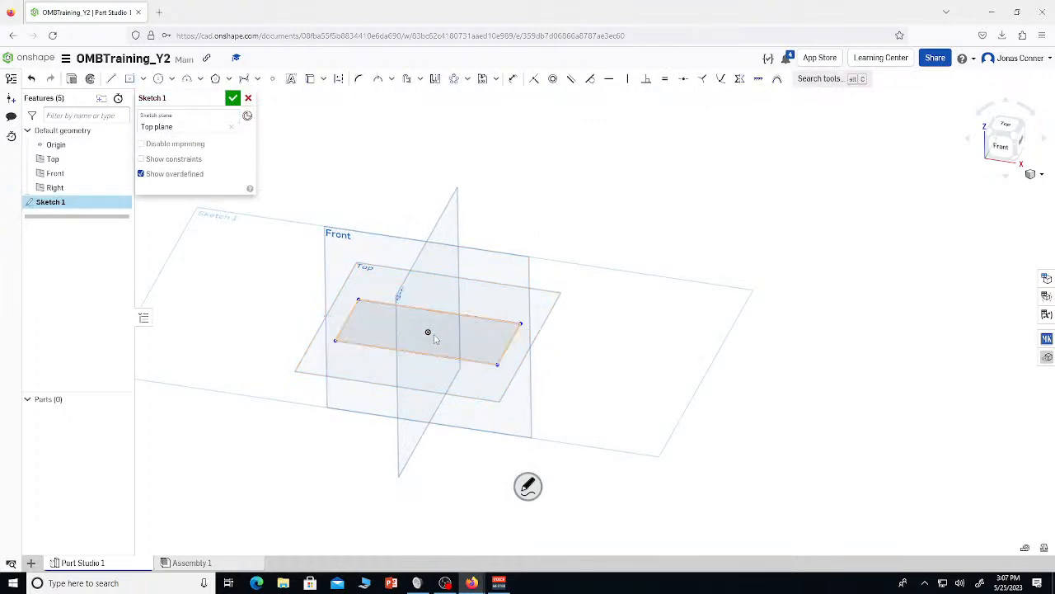
{"action": "right_click_drag", "start_coordinate": [373, 301], "coordinate": [337, 236]}
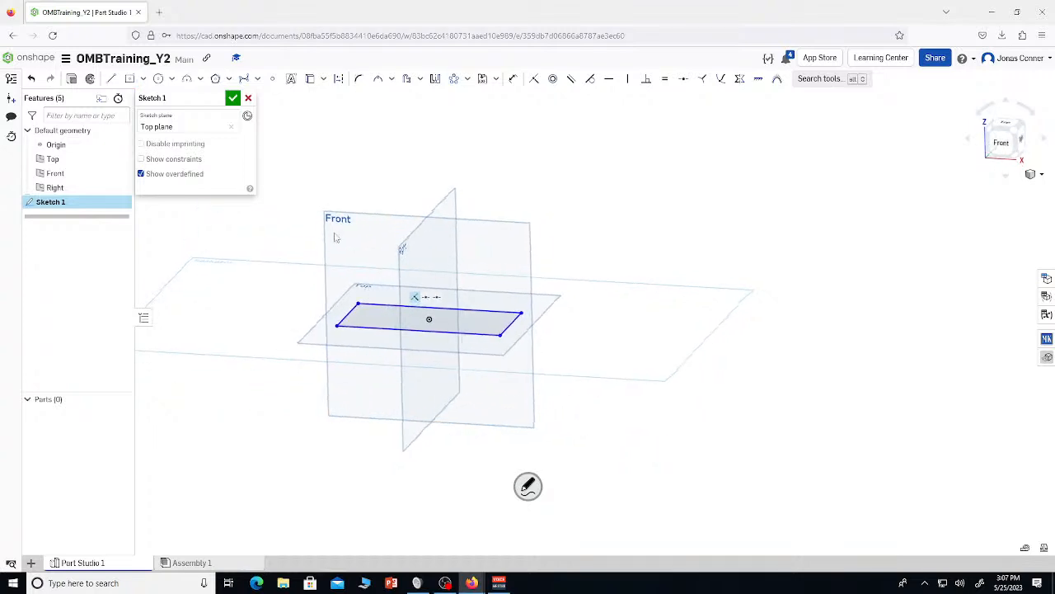
{"action": "left_click", "coordinate": [234, 98]}
Try a mid plane between the Top and Front planes, and instead create a plane offset 1 in from the Top plane
{"action": "left_click", "coordinate": [930, 79]}
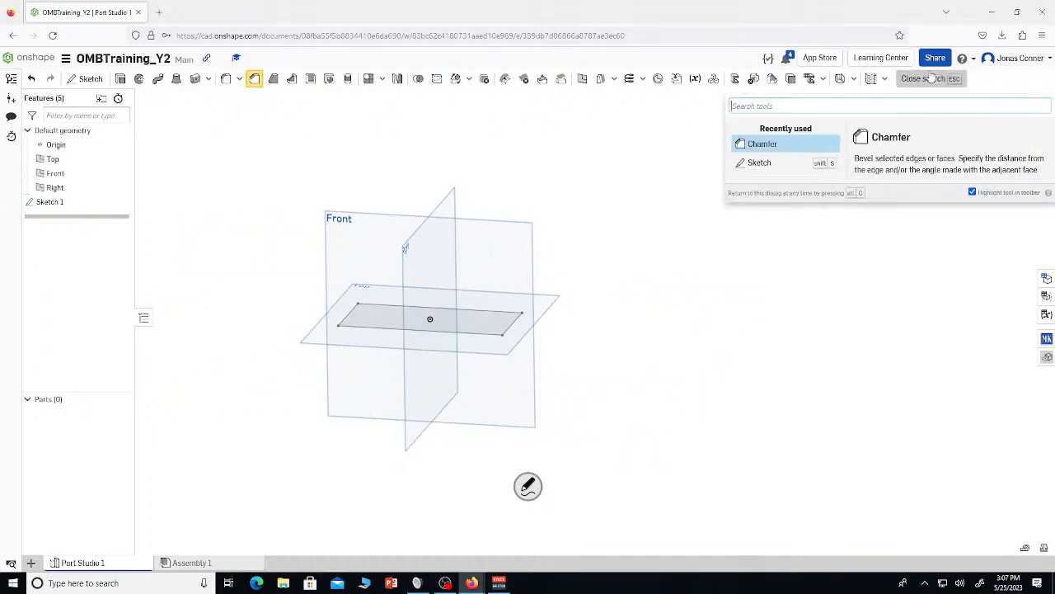
{"action": "type", "text": "pla"}
{"action": "key", "text": "Return"}
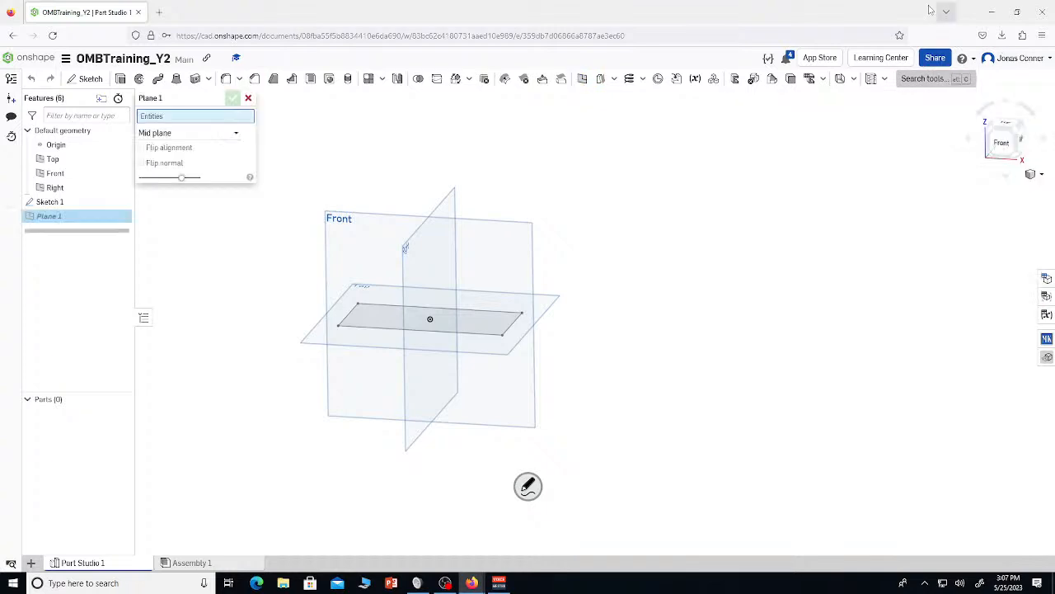
{"action": "left_click", "coordinate": [320, 338]}
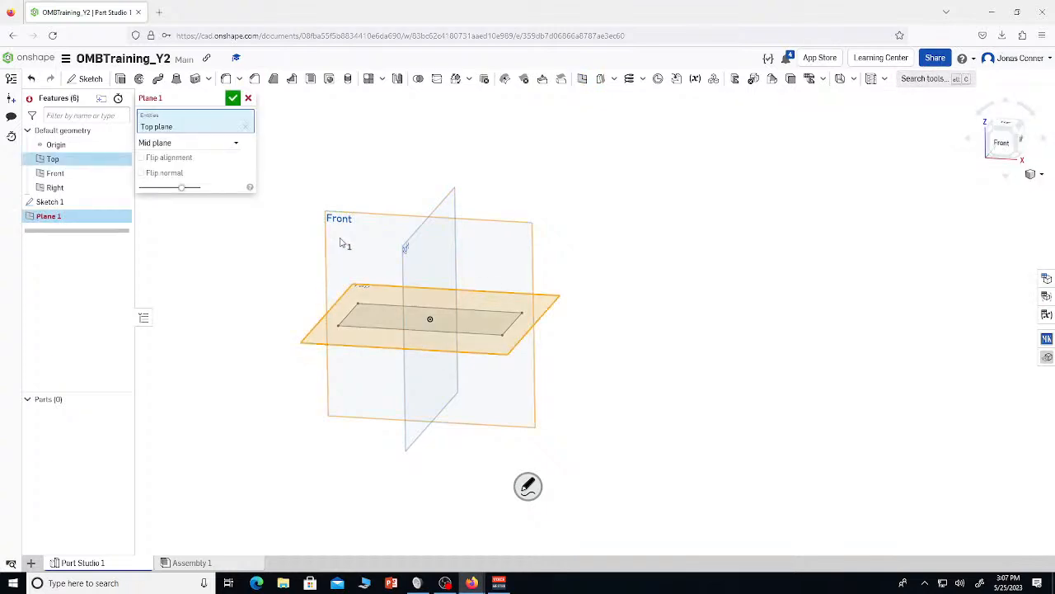
{"action": "left_click", "coordinate": [369, 224]}
{"action": "mouse_move", "coordinate": [368, 229]}
{"action": "right_mouse_down"}
{"action": "mouse_move", "coordinate": [428, 218]}
{"action": "mouse_move", "coordinate": [380, 221]}
{"action": "right_mouse_up"}
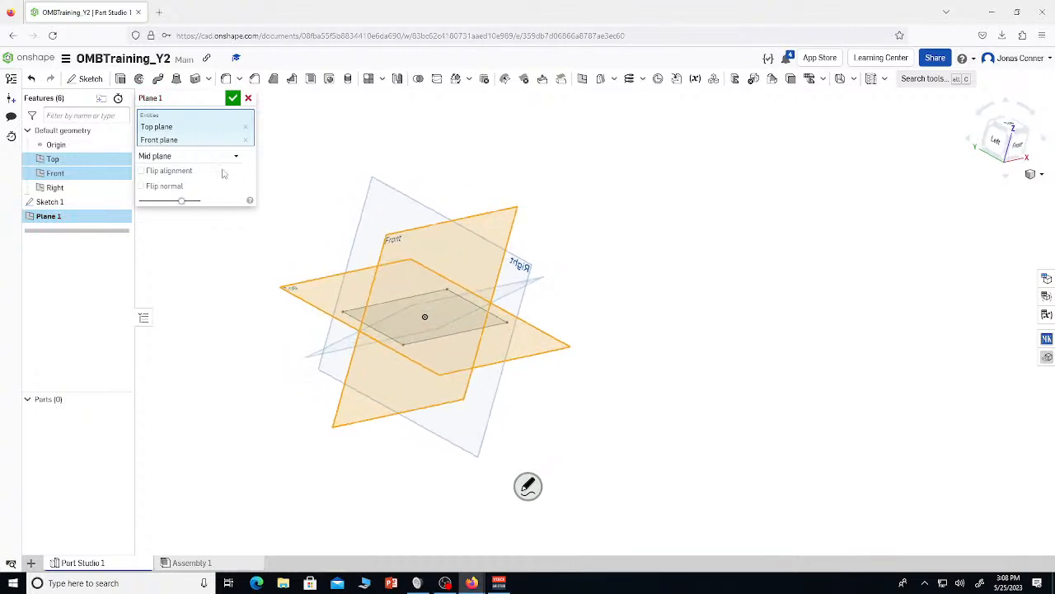
{"action": "left_click", "coordinate": [224, 158]}
{"action": "left_click", "coordinate": [194, 172]}
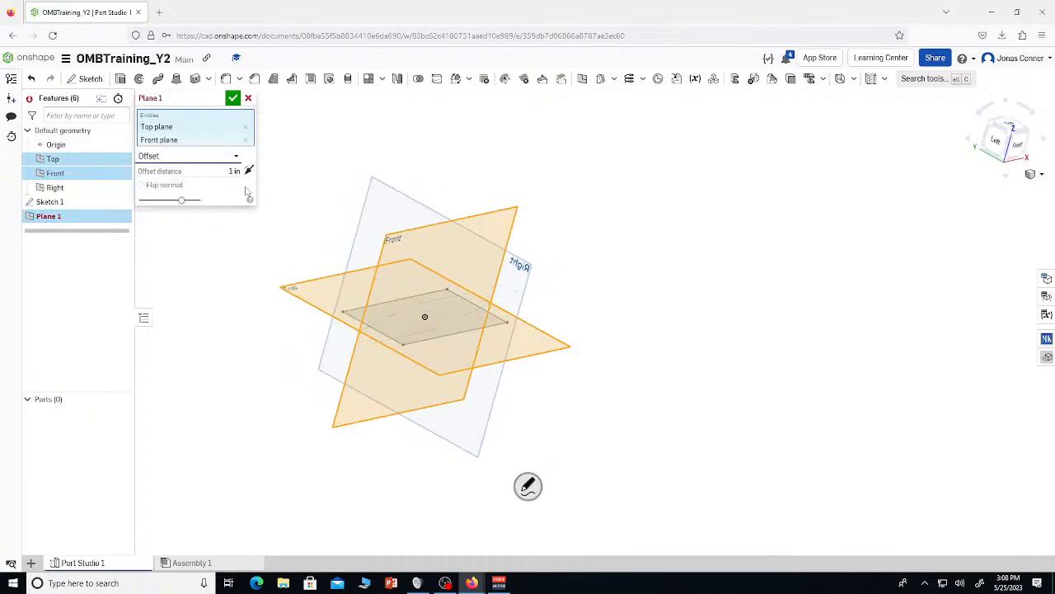
{"action": "left_click", "coordinate": [488, 214]}
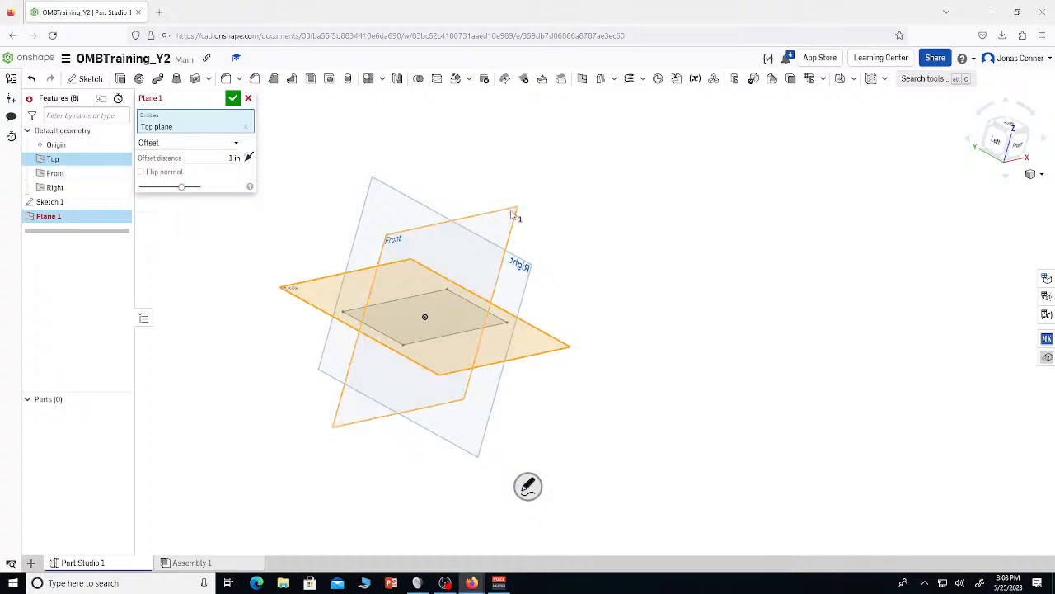
{"action": "left_click", "coordinate": [232, 98]}
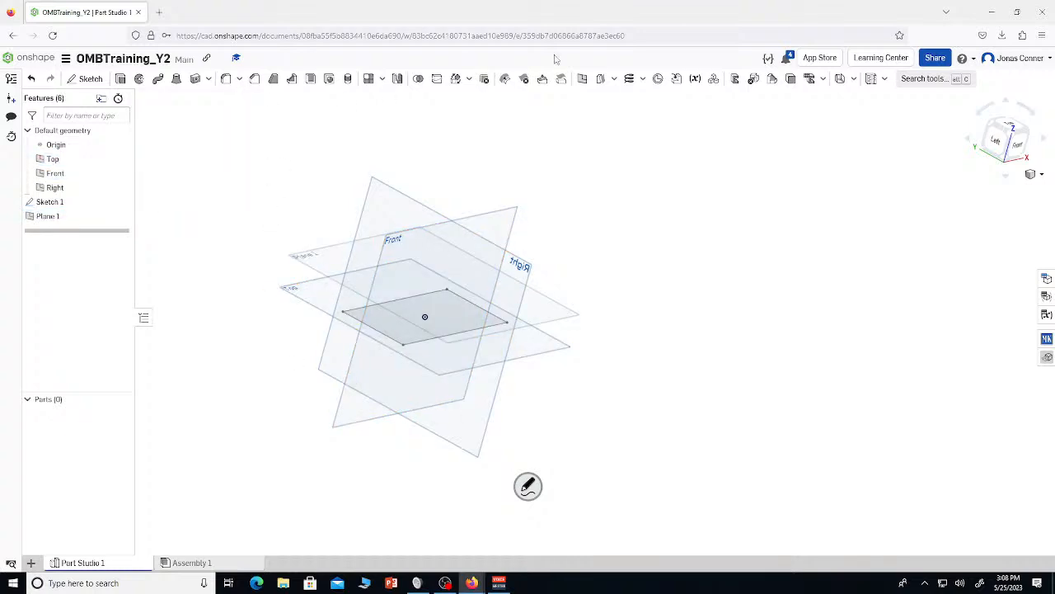
{"action": "left_click", "coordinate": [930, 79]}
{"action": "type", "text": "path"}
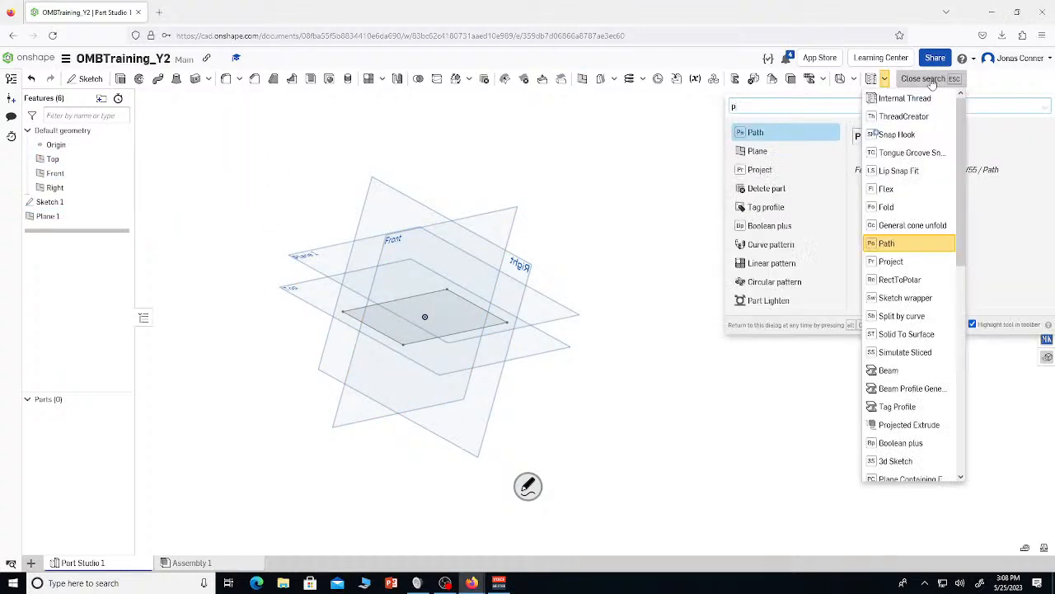
{"action": "key", "text": "Return"}
Create a second construction plane offset 1 in from Plane 1
{"action": "left_click", "coordinate": [930, 79]}
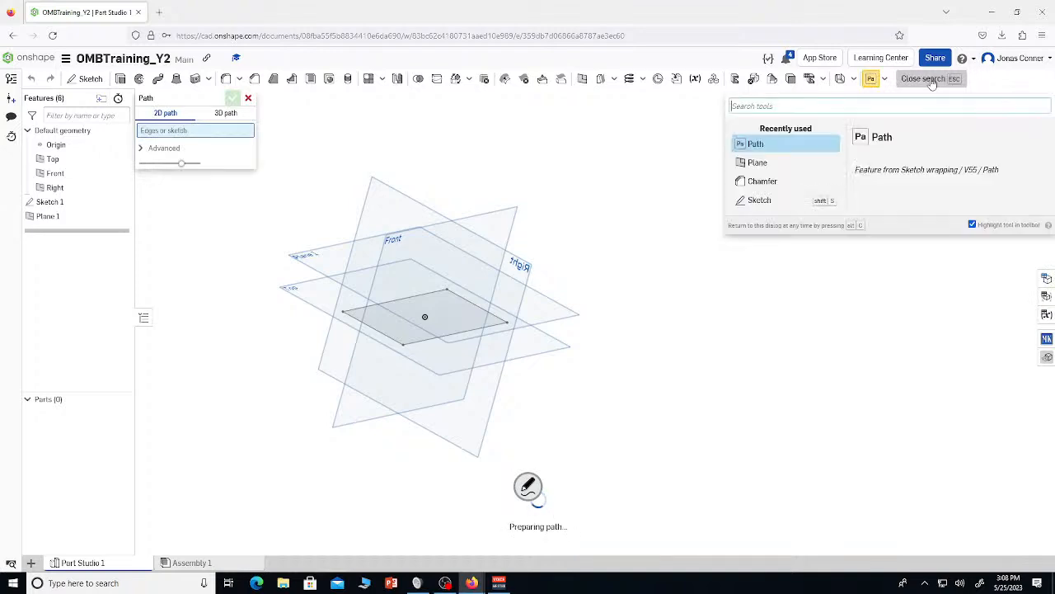
{"action": "type", "text": "plane"}
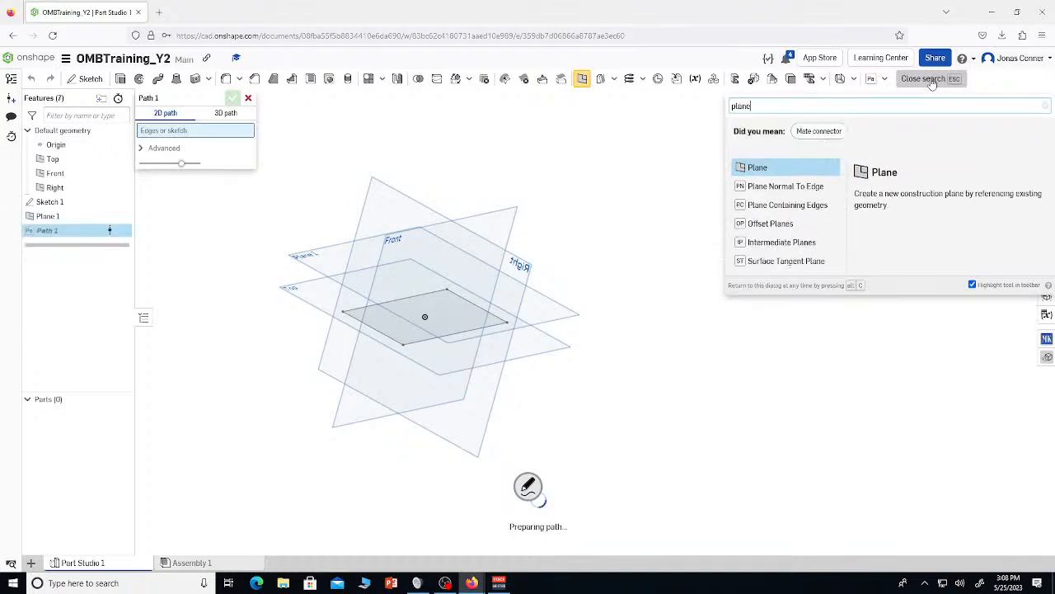
{"action": "key", "text": "Return"}
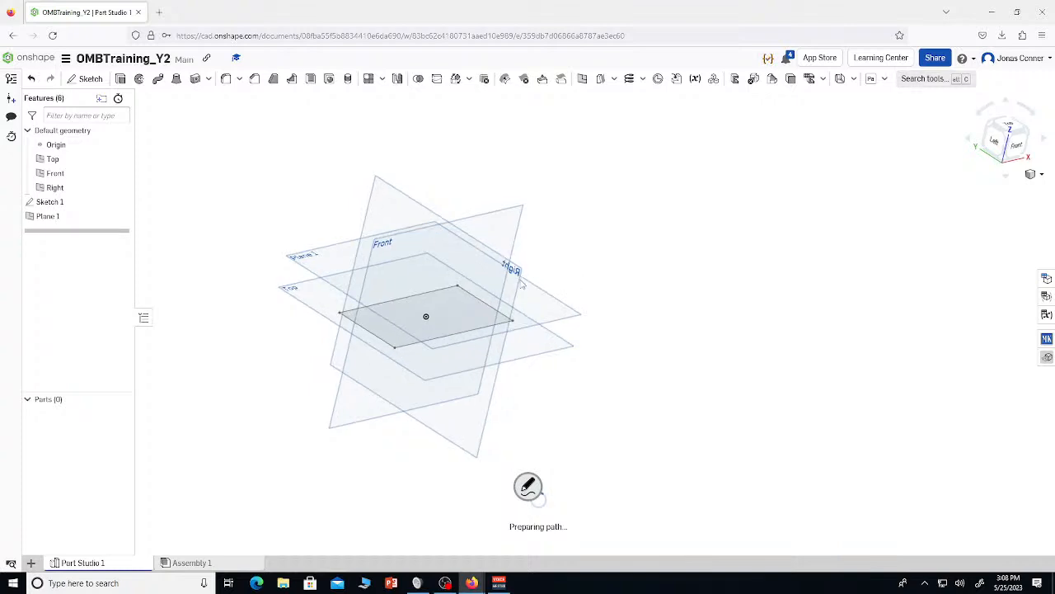
{"action": "left_click", "coordinate": [544, 303]}
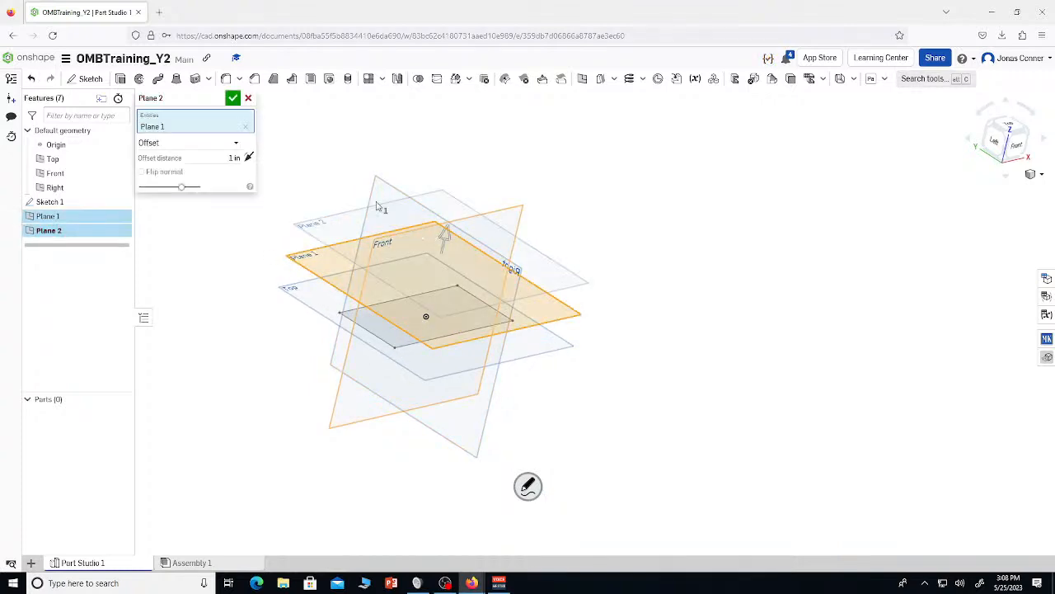
{"action": "left_click", "coordinate": [234, 99]}
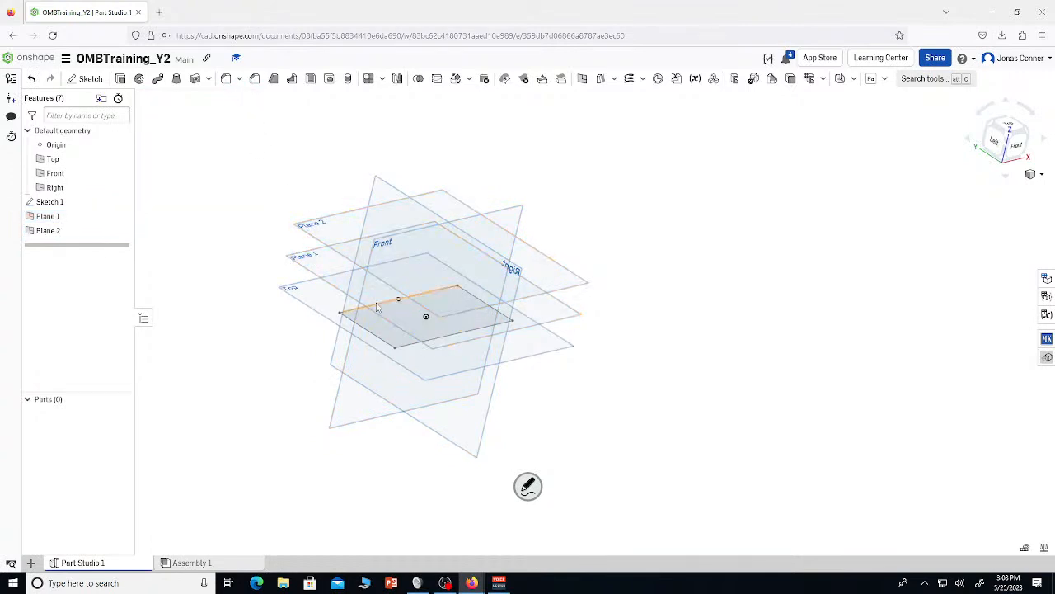
Sketch a freehand circle on Plane 1 above the base rectangle, and finish the sketch
{"action": "scroll", "coordinate": [377, 306], "scroll_direction": "down", "scroll_amount": 1}
{"action": "scroll", "coordinate": [325, 307], "scroll_direction": "up", "scroll_amount": 3}
{"action": "mouse_move", "coordinate": [327, 308]}
{"action": "right_mouse_down"}
{"action": "mouse_move", "coordinate": [308, 313]}
{"action": "mouse_move", "coordinate": [316, 308]}
{"action": "right_mouse_up"}
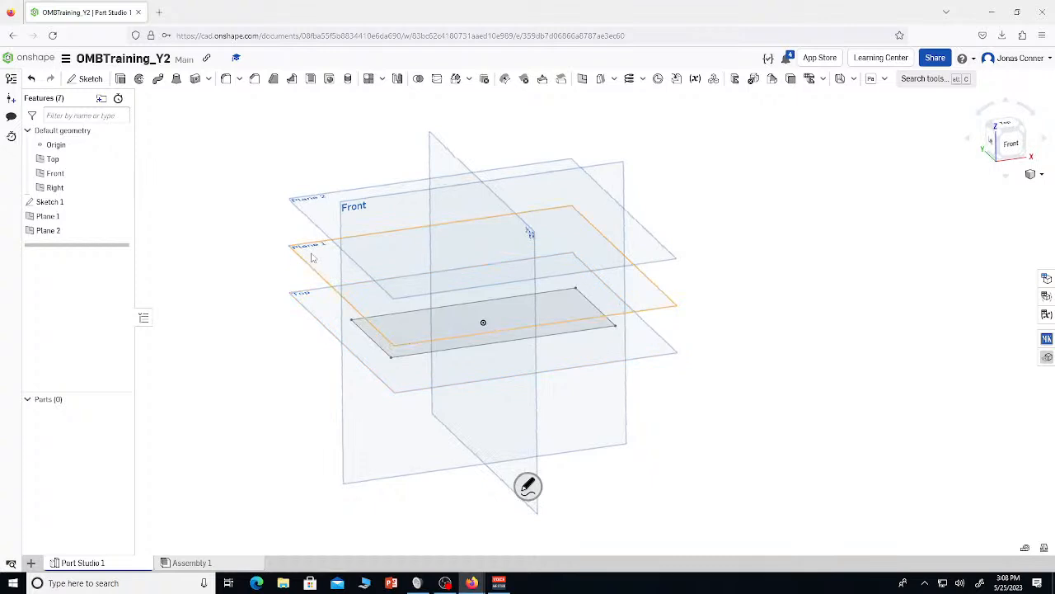
{"action": "key", "text": "shift+s"}
{"action": "left_click", "coordinate": [429, 233]}
{"action": "key", "text": "r"}
{"action": "right_click_drag", "start_coordinate": [473, 264], "coordinate": [483, 264]}
{"action": "key", "text": "c"}
{"action": "left_click", "coordinate": [477, 271]}
{"action": "left_click", "coordinate": [515, 272]}
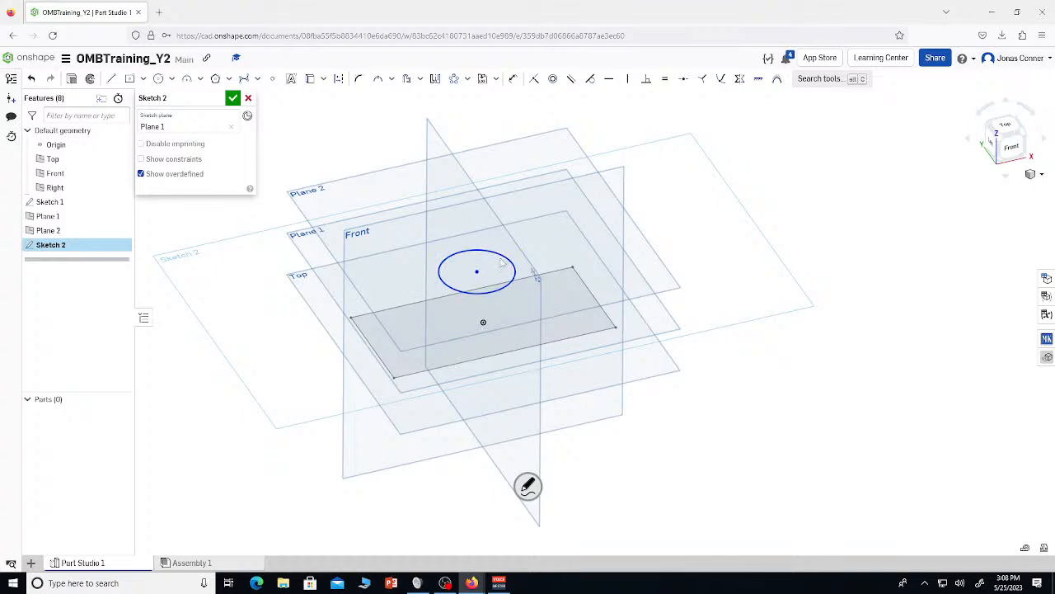
{"action": "left_click", "coordinate": [233, 98]}
Loft a new solid from the base rectangle to the circle on Plane 1
{"action": "left_click", "coordinate": [176, 79]}
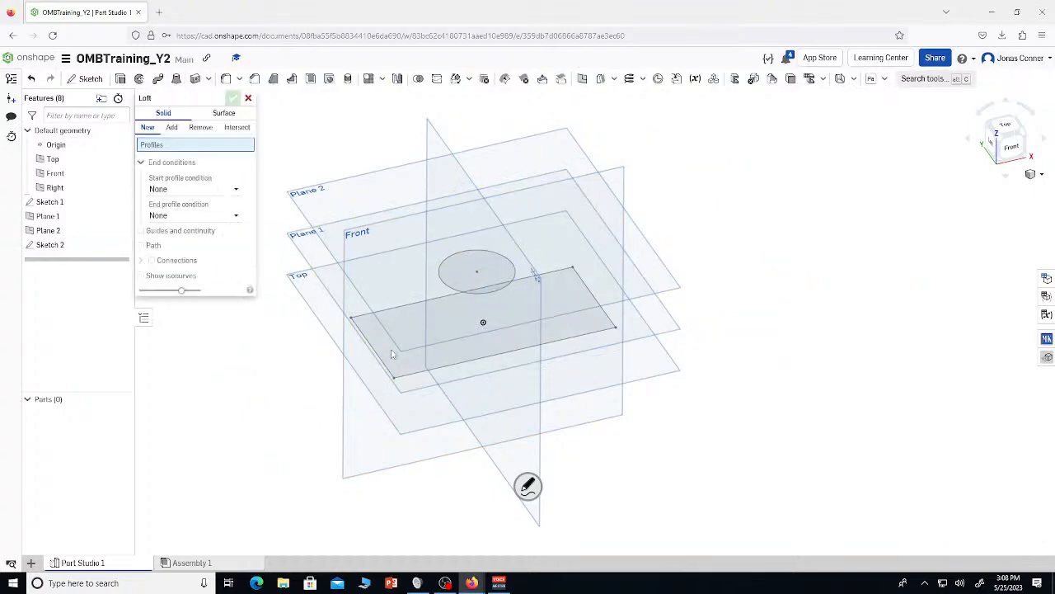
{"action": "left_click", "coordinate": [409, 329]}
{"action": "left_click", "coordinate": [455, 276]}
{"action": "right_click_drag", "start_coordinate": [380, 241], "coordinate": [390, 228]}
{"action": "left_click", "coordinate": [233, 98]}
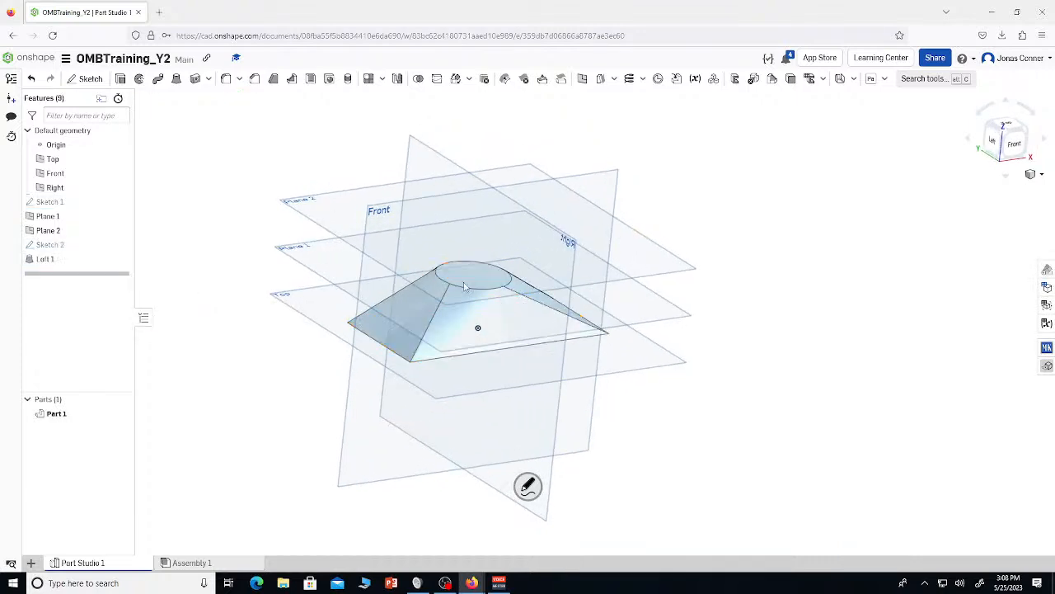
Sketch a long, narrow center-point rectangle on Plane 2 above the lofted solid, and finish the sketch
{"action": "mouse_move", "coordinate": [478, 325]}
{"action": "right_mouse_down"}
{"action": "mouse_move", "coordinate": [492, 302]}
{"action": "mouse_move", "coordinate": [565, 297]}
{"action": "mouse_move", "coordinate": [494, 322]}
{"action": "right_mouse_up"}
{"action": "key", "text": "shift+s"}
{"action": "left_click", "coordinate": [302, 246]}
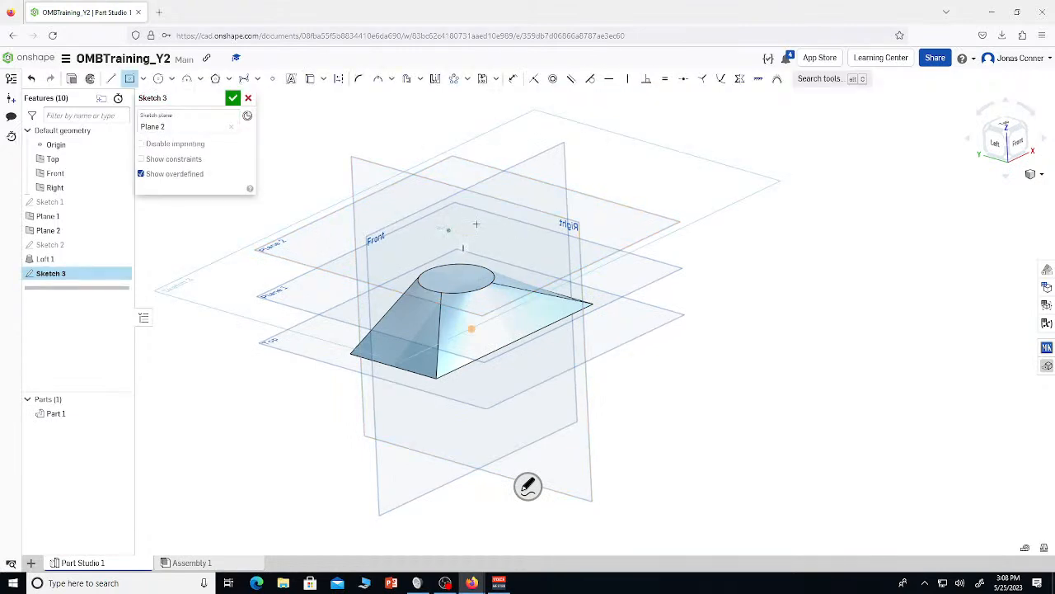
{"action": "left_click", "coordinate": [554, 246]}
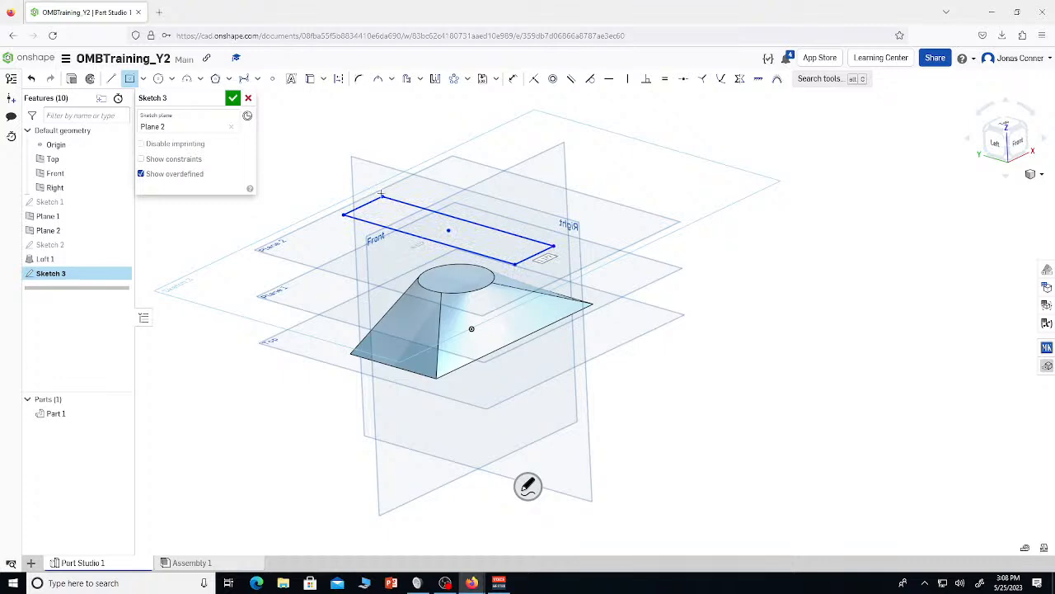
{"action": "left_click", "coordinate": [233, 97]}
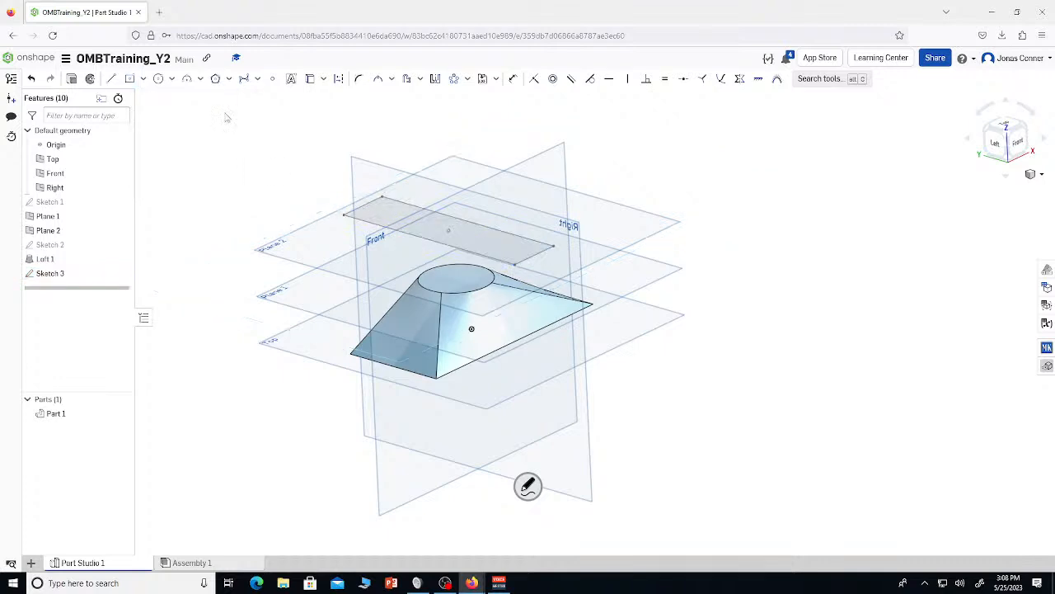
Replace the existing loft with a solid loft through the base rectangle, the Plane 1 circle and the Plane 2 rectangle
{"action": "left_click", "coordinate": [35, 263]}
{"action": "key", "text": "Delete"}
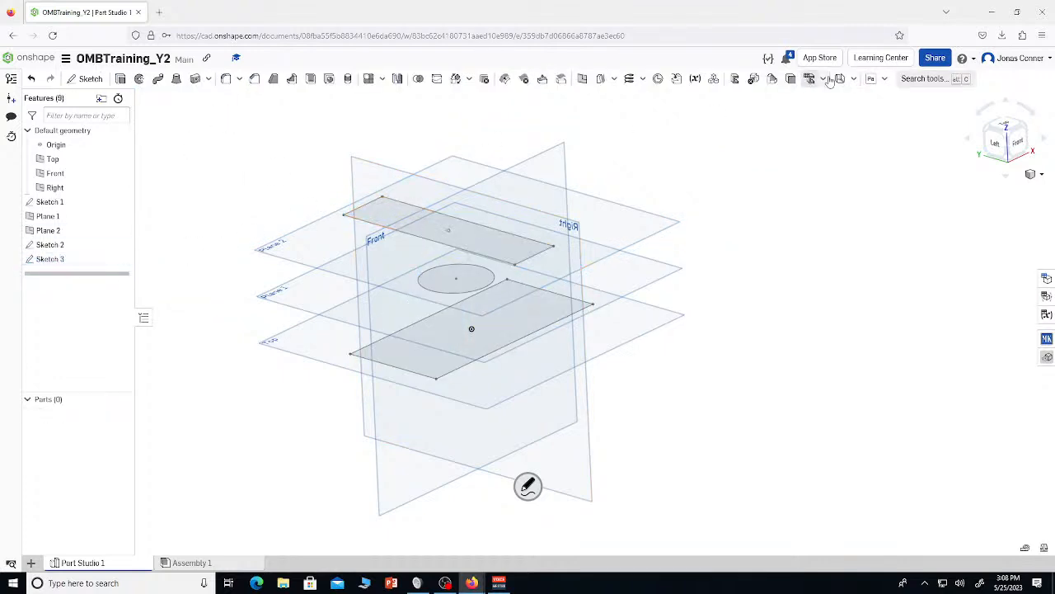
{"action": "left_click", "coordinate": [911, 80]}
{"action": "type", "text": "loft"}
{"action": "key", "text": "Return"}
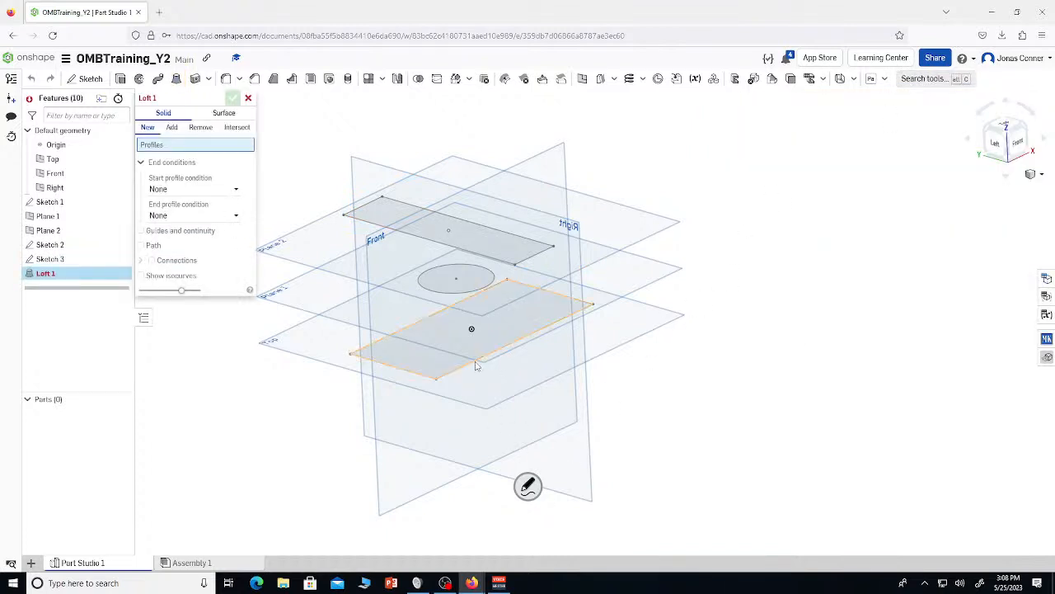
{"action": "left_click", "coordinate": [470, 313]}
{"action": "left_click", "coordinate": [446, 272]}
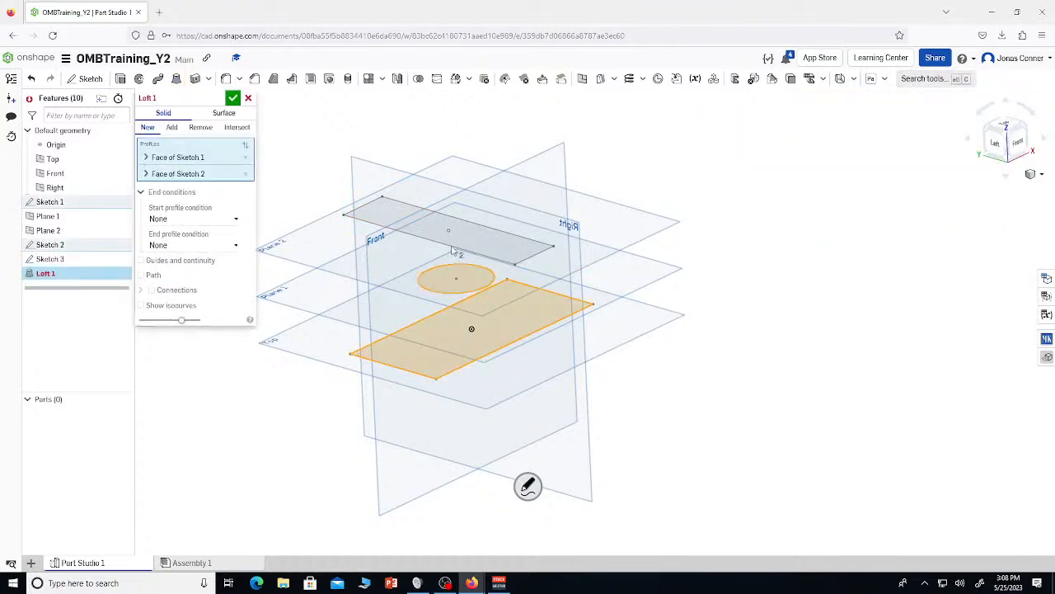
{"action": "left_click", "coordinate": [457, 246]}
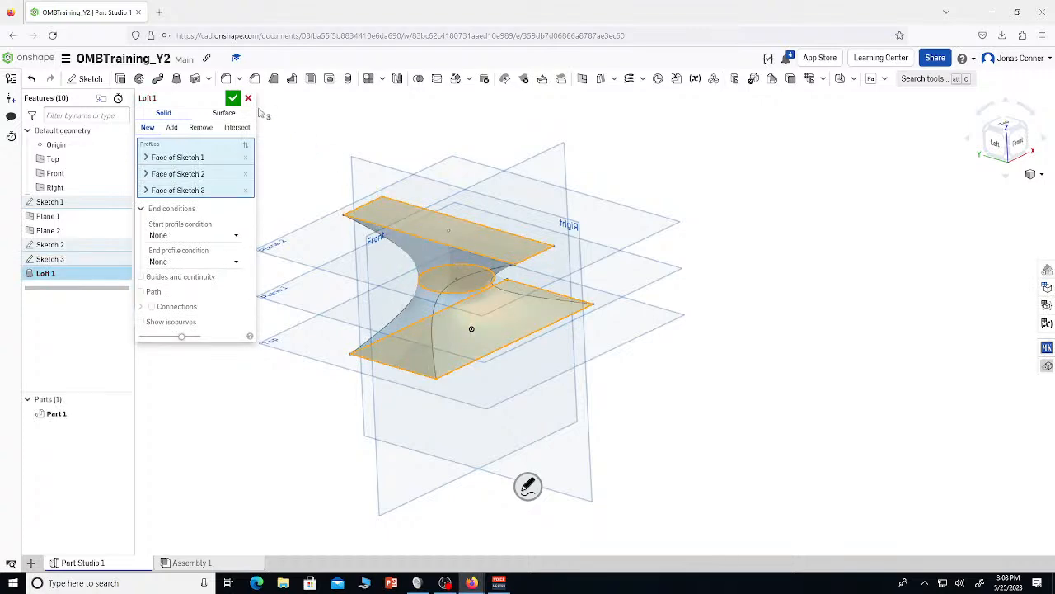
{"action": "left_click", "coordinate": [233, 98]}
{"action": "right_click_drag", "start_coordinate": [449, 288], "coordinate": [510, 333]}
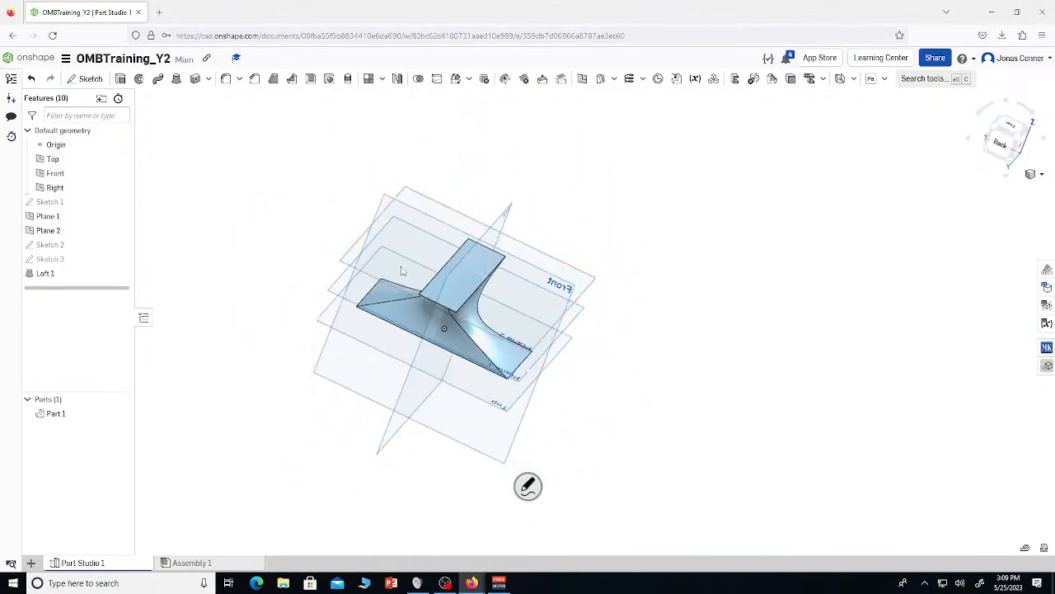
Delete the loft, all three sketches and both offset planes, leaving only the default geometry
{"action": "left_click", "coordinate": [71, 275]}
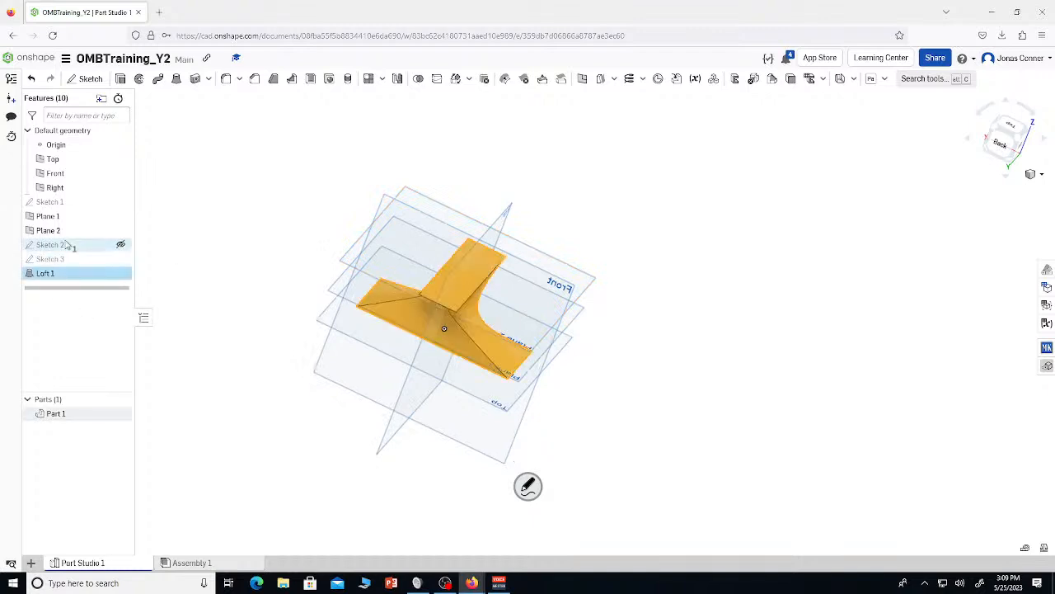
{"action": "right_click", "coordinate": [60, 204]}
{"action": "left_click", "coordinate": [47, 218]}
{"action": "left_click", "coordinate": [47, 217], "text": "shift"}
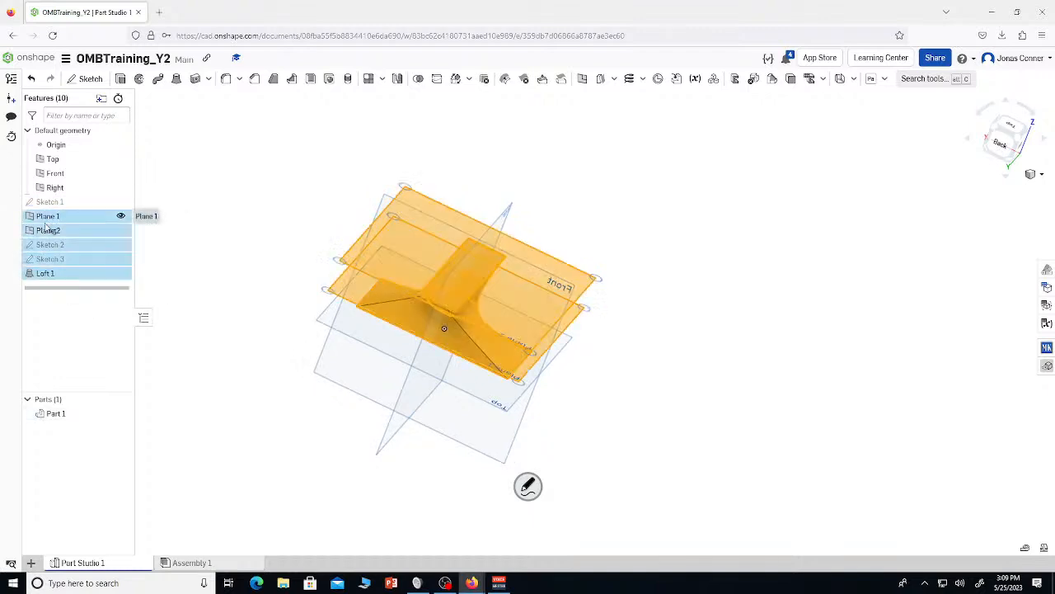
{"action": "key", "text": "Delete"}
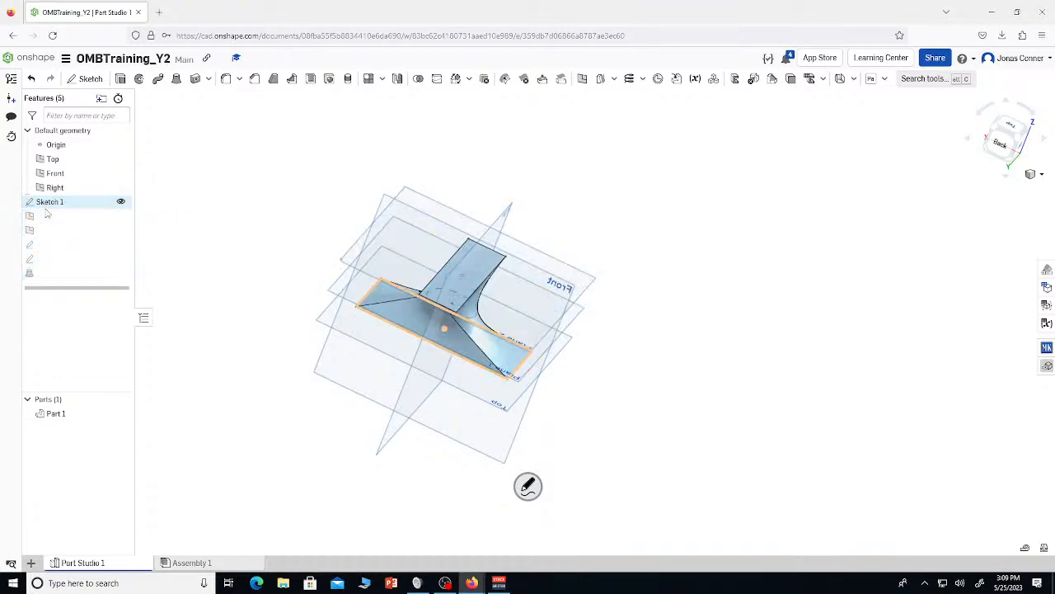
{"action": "left_click", "coordinate": [47, 207]}
{"action": "key", "text": "Delete"}
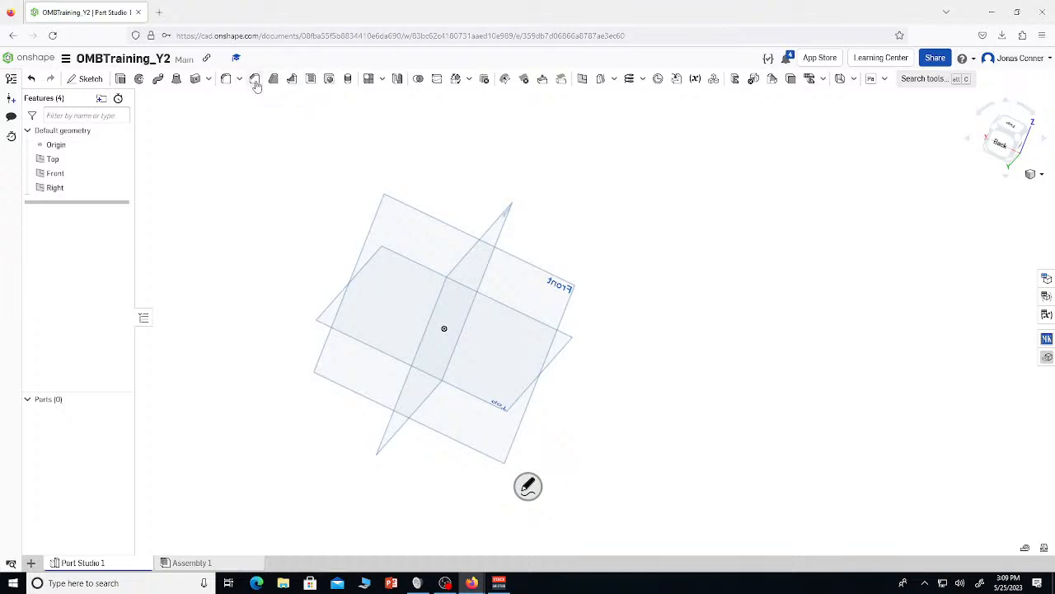
Sketch a long center-point rectangle on the Top plane, centred on the origin
{"action": "key", "text": "shift+s"}
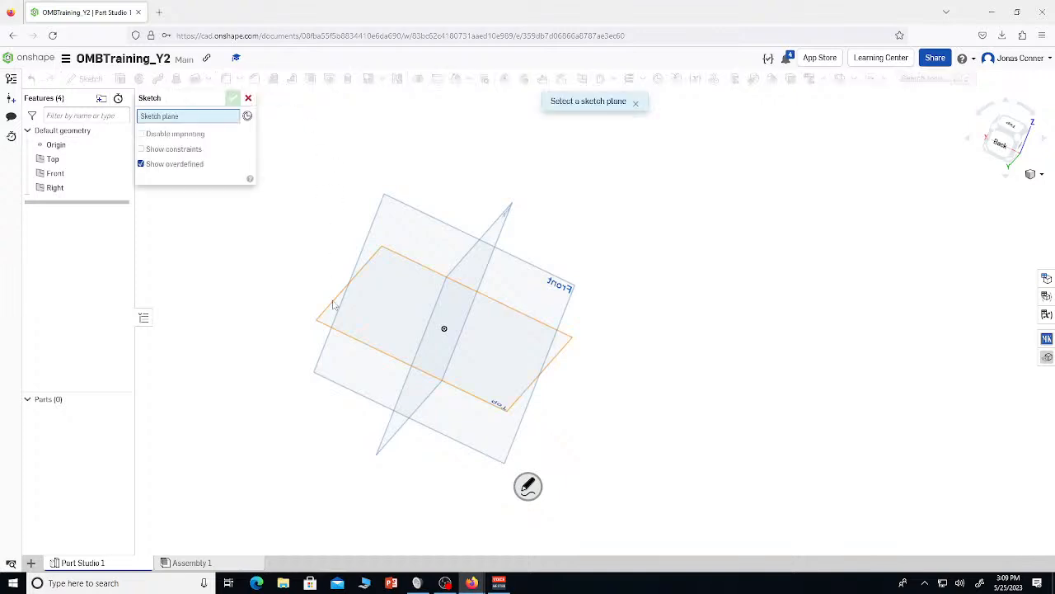
{"action": "left_click", "coordinate": [331, 301]}
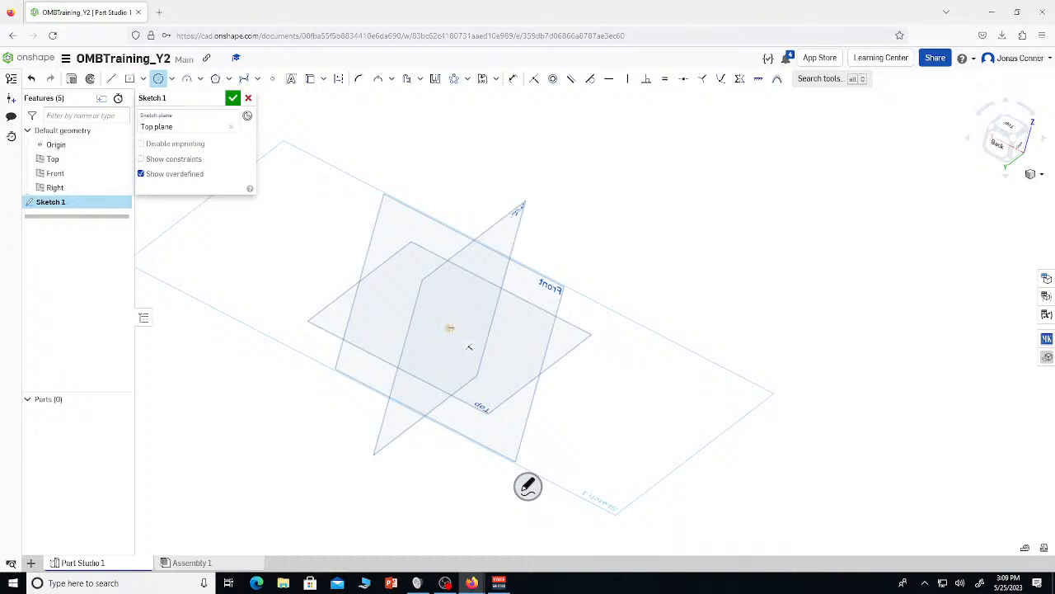
{"action": "left_click", "coordinate": [449, 327]}
{"action": "key", "text": "Escape"}
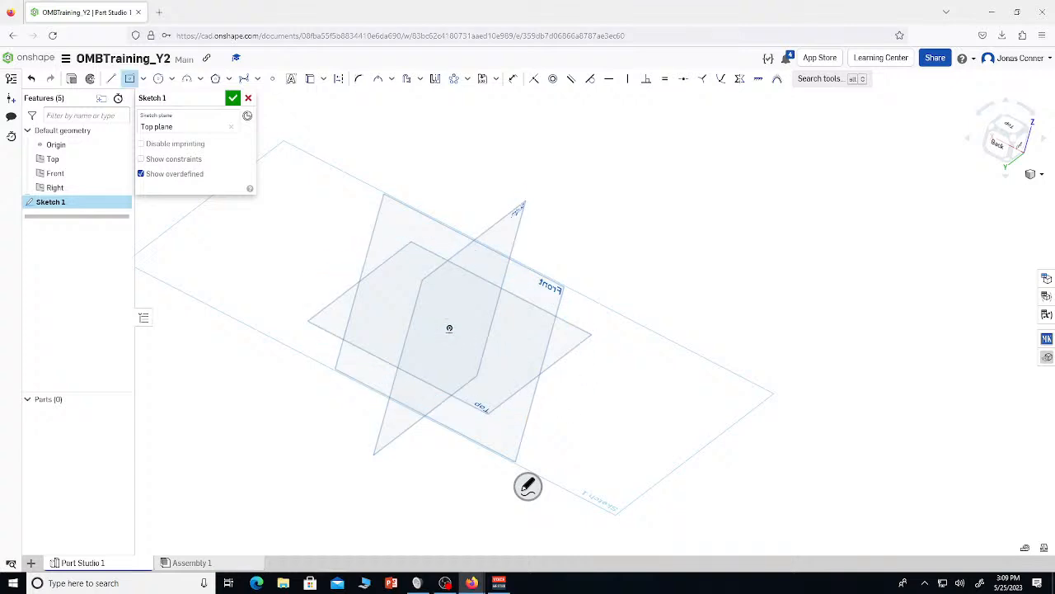
{"action": "left_click", "coordinate": [449, 328]}
{"action": "left_click", "coordinate": [612, 370]}
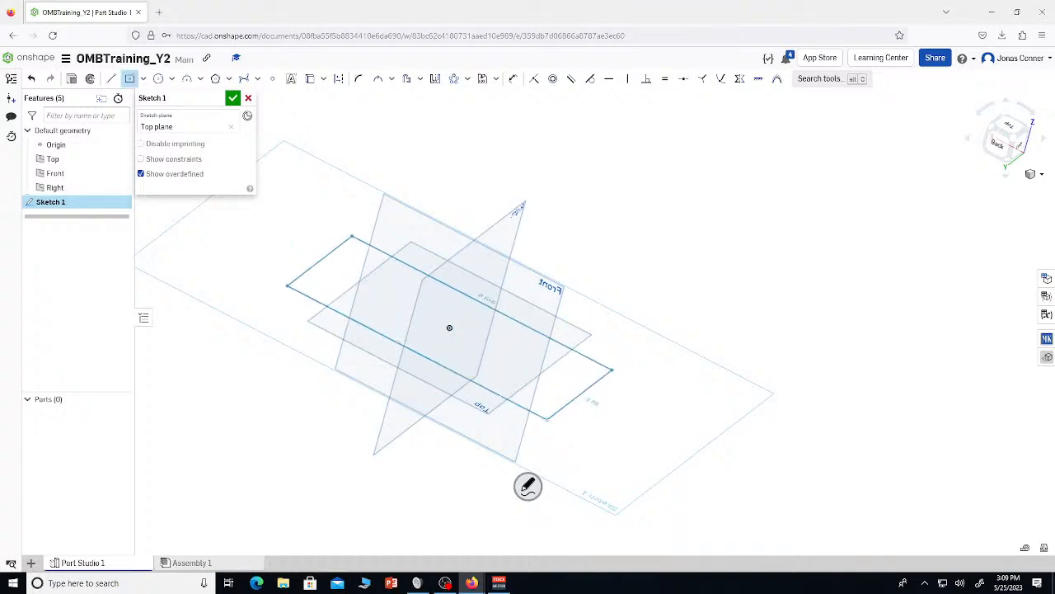
{"action": "key", "text": "Escape"}
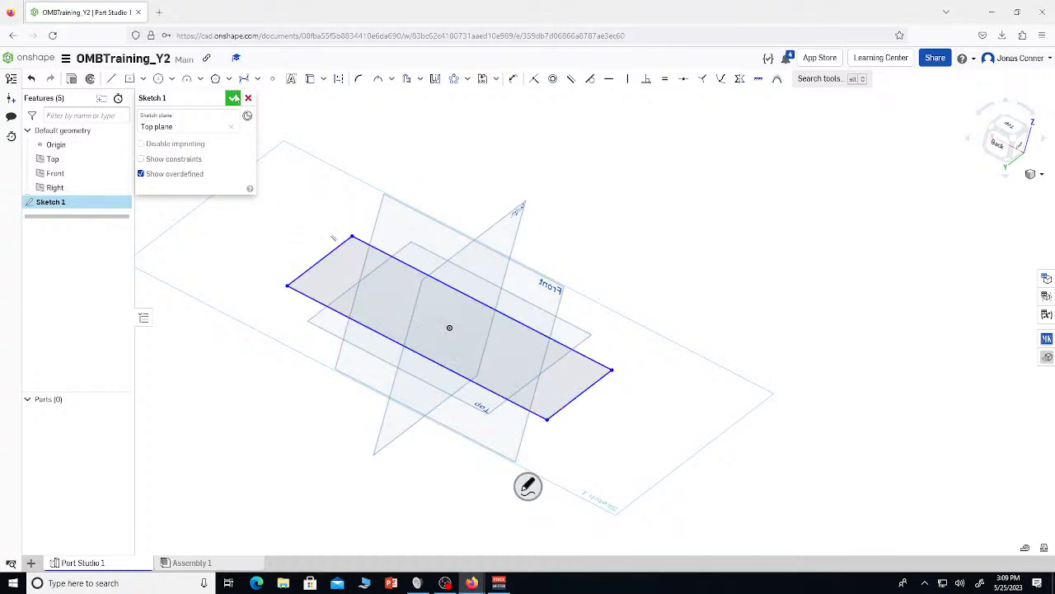
Finish the rectangle sketch on the Top plane and try a Draft using its face as the neutral plane
{"action": "key", "text": "Return"}
{"action": "left_click", "coordinate": [342, 275]}
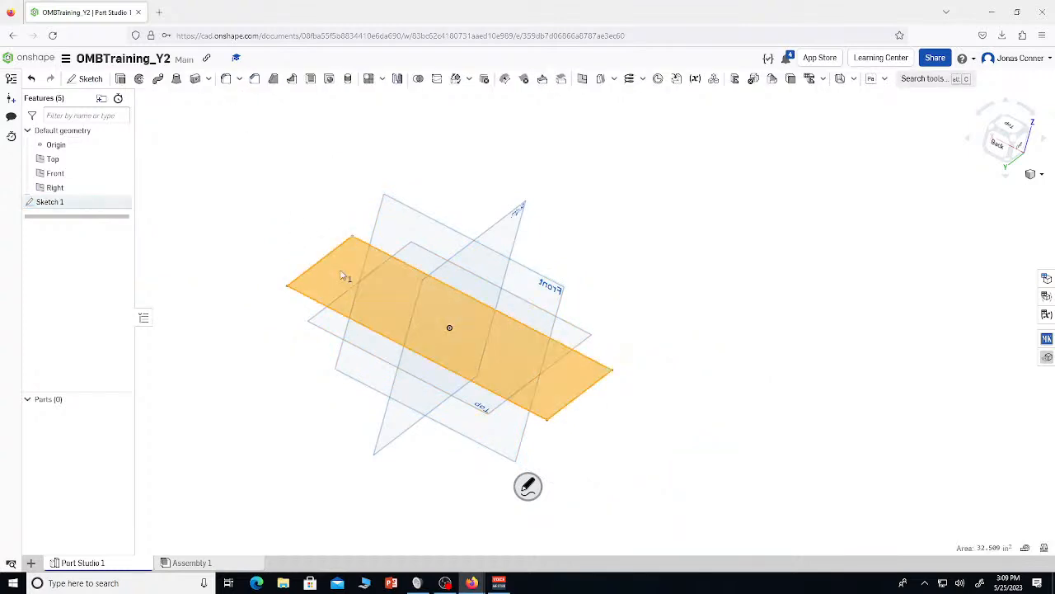
{"action": "key", "text": "shift+d"}
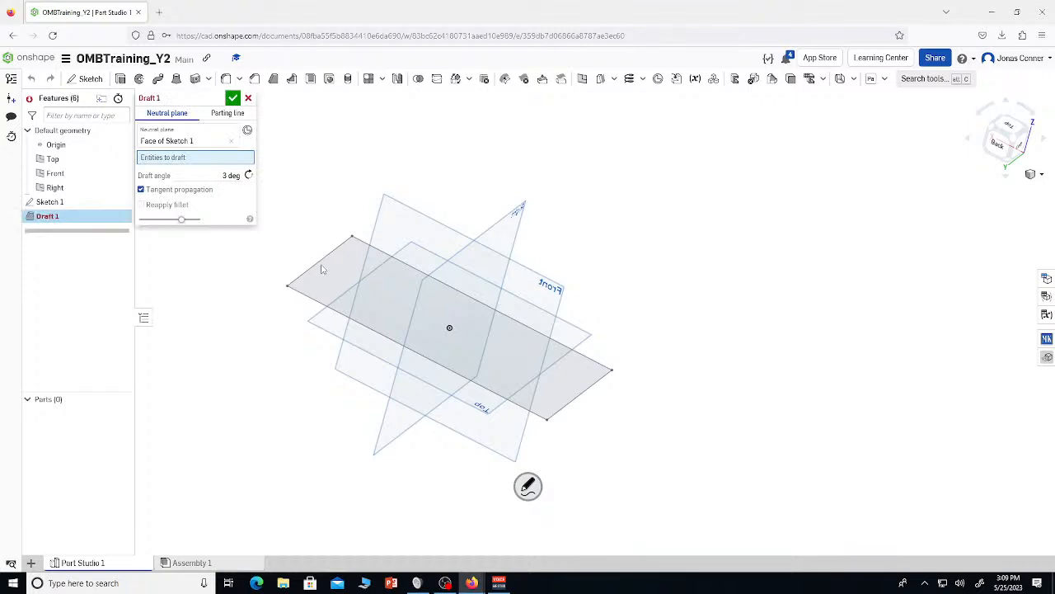
{"action": "left_click", "coordinate": [248, 98]}
Extrude the sketched rectangle 1 in as a new solid with draft enabled and inspect its sloped sides
{"action": "left_click", "coordinate": [340, 294]}
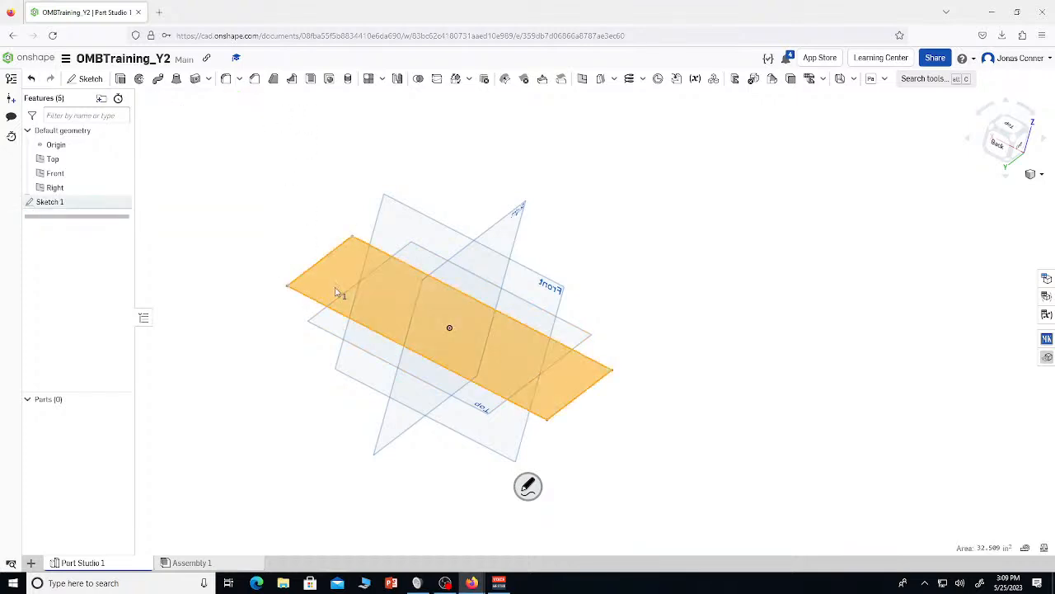
{"action": "key", "text": "shift+e"}
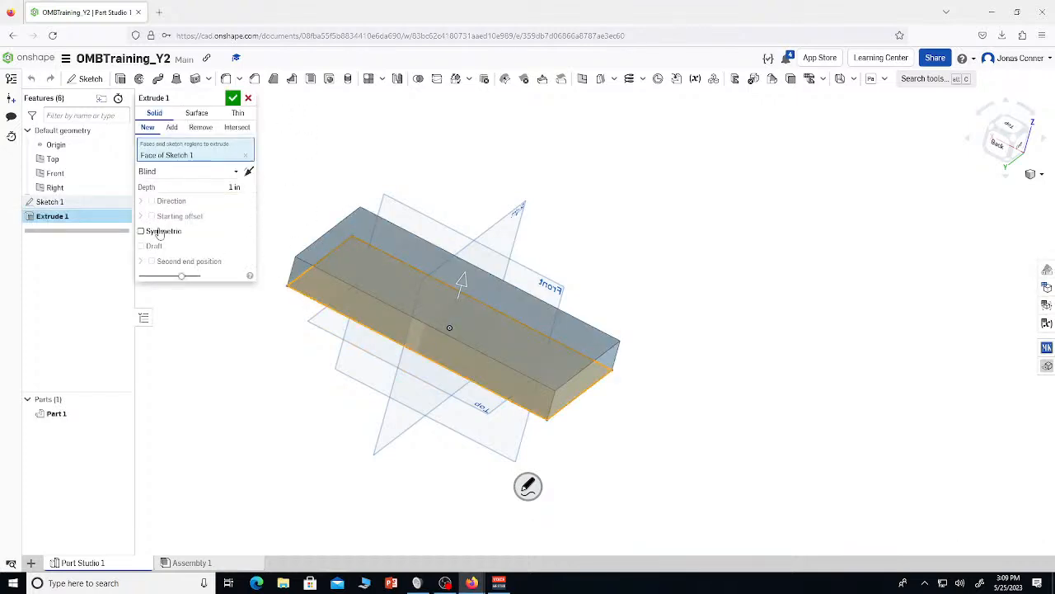
{"action": "left_click", "coordinate": [152, 246]}
{"action": "right_click_drag", "start_coordinate": [322, 221], "coordinate": [359, 247]}
{"action": "left_click", "coordinate": [233, 98]}
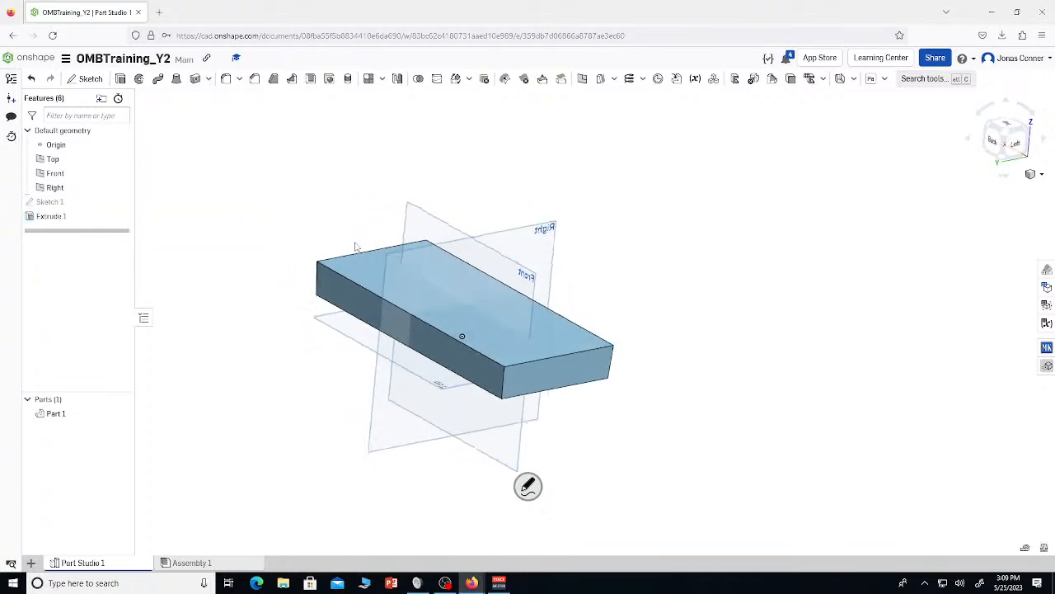
{"action": "key", "text": "shift+3"}
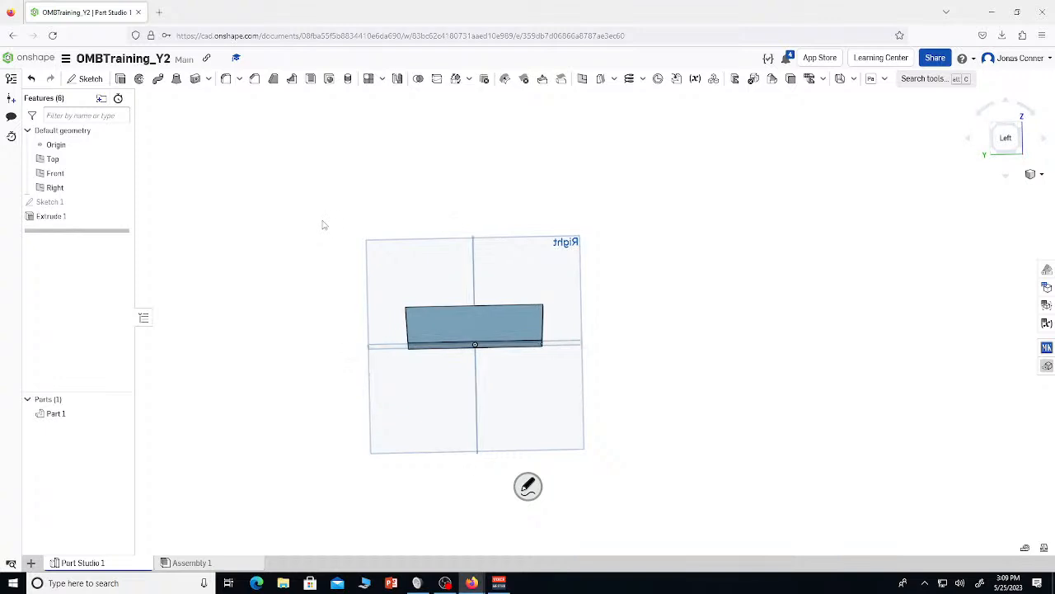
{"action": "right_click_drag", "start_coordinate": [323, 227], "coordinate": [429, 239]}
Delete the extrude and the rectangle sketch so only the default geometry remains
{"action": "left_click", "coordinate": [80, 217]}
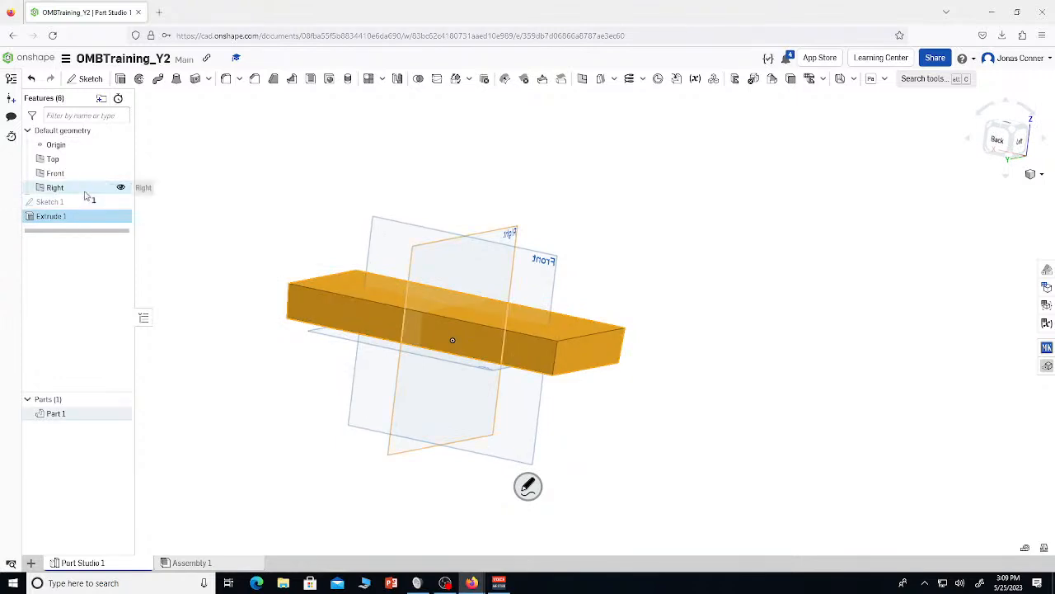
{"action": "key", "text": "Delete"}
{"action": "left_click", "coordinate": [51, 202]}
{"action": "key", "text": "Delete"}
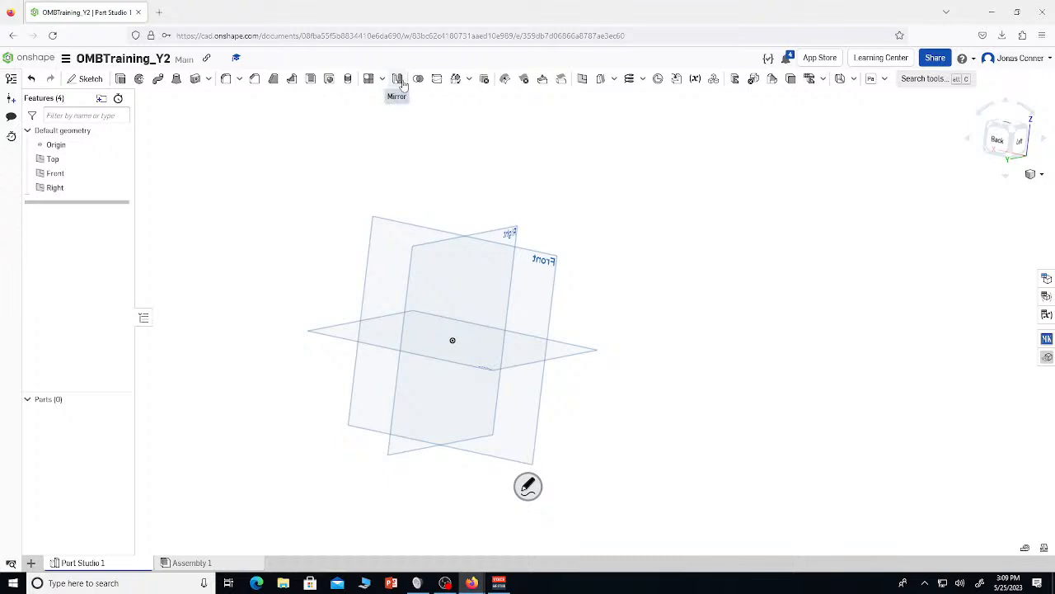
Examine the Transform feature's types, including Translate by XYZ and Translate by line, without creating a transform
{"action": "left_click", "coordinate": [912, 79]}
{"action": "type", "text": "tra"}
{"action": "key", "text": "Return"}
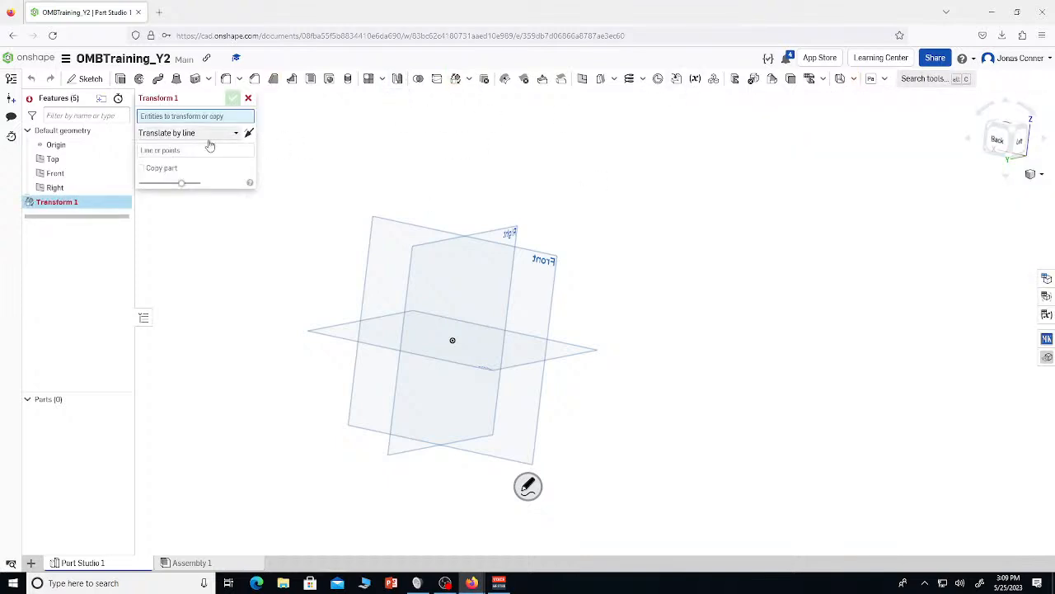
{"action": "left_click", "coordinate": [207, 133]}
{"action": "left_click", "coordinate": [205, 177]}
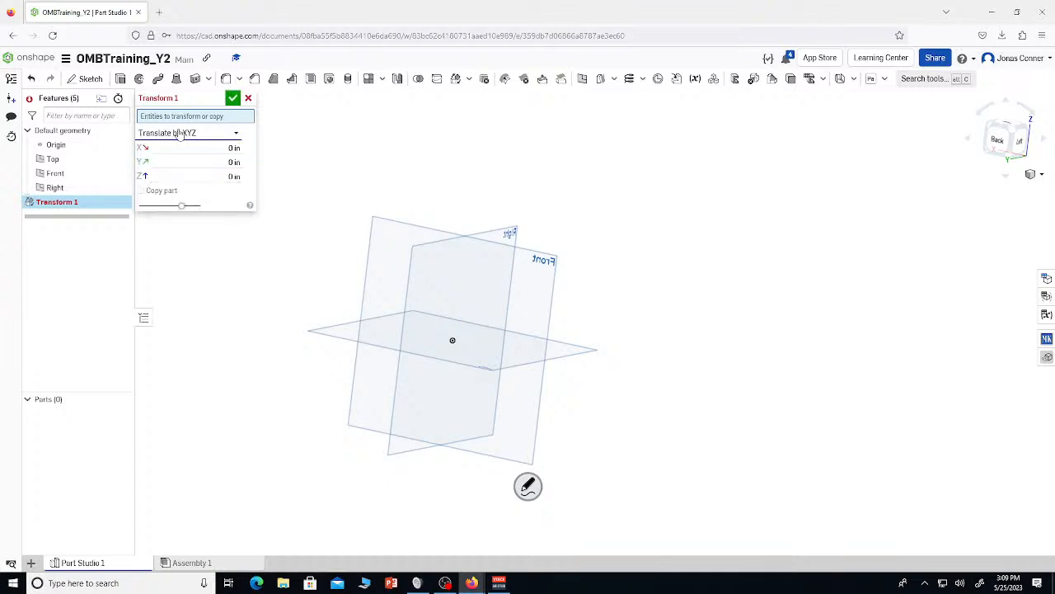
{"action": "left_click", "coordinate": [178, 134]}
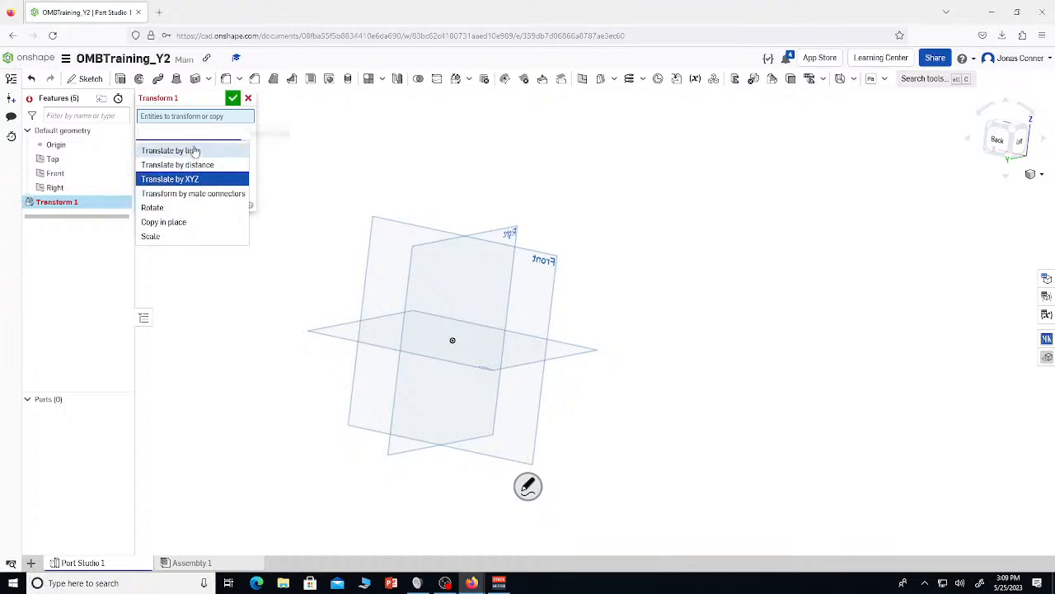
{"action": "left_click", "coordinate": [196, 151]}
{"action": "right_click_drag", "start_coordinate": [459, 345], "coordinate": [472, 349]}
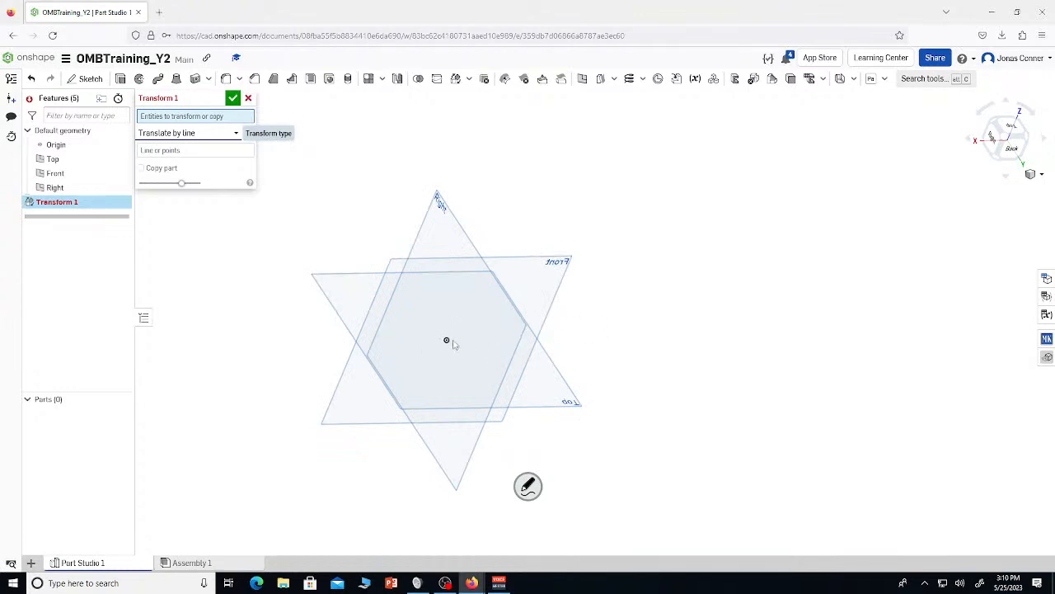
{"action": "left_click", "coordinate": [228, 134]}
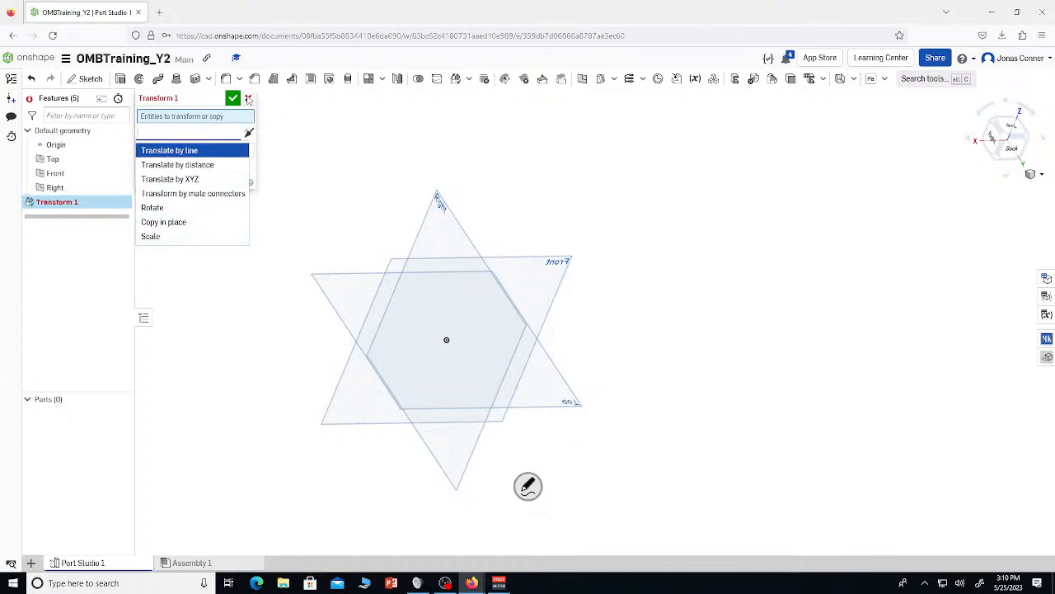
{"action": "left_click", "coordinate": [248, 97]}
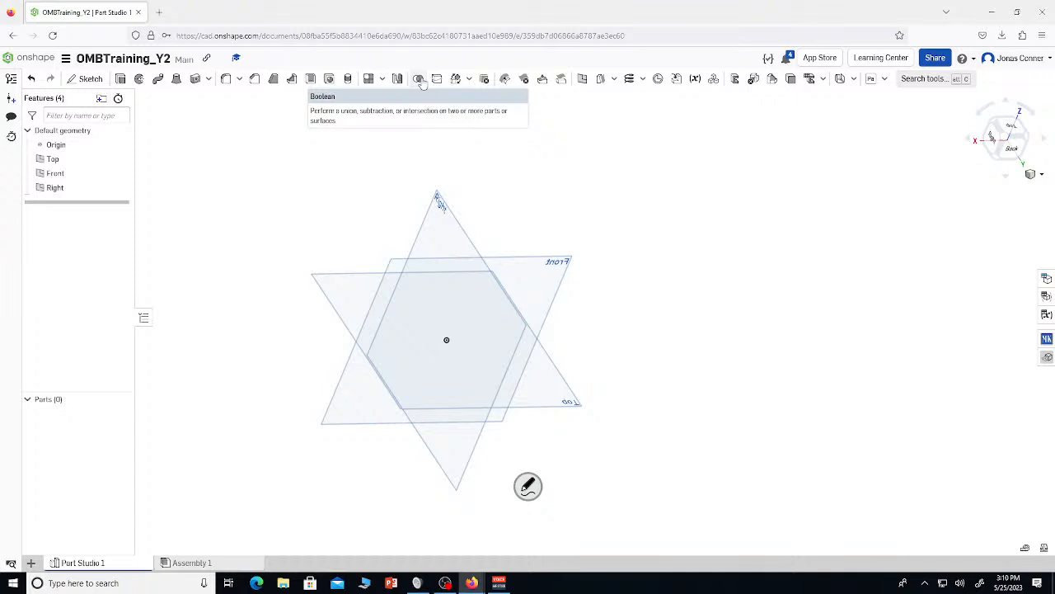
{"action": "right_click_drag", "start_coordinate": [610, 203], "coordinate": [656, 221]}
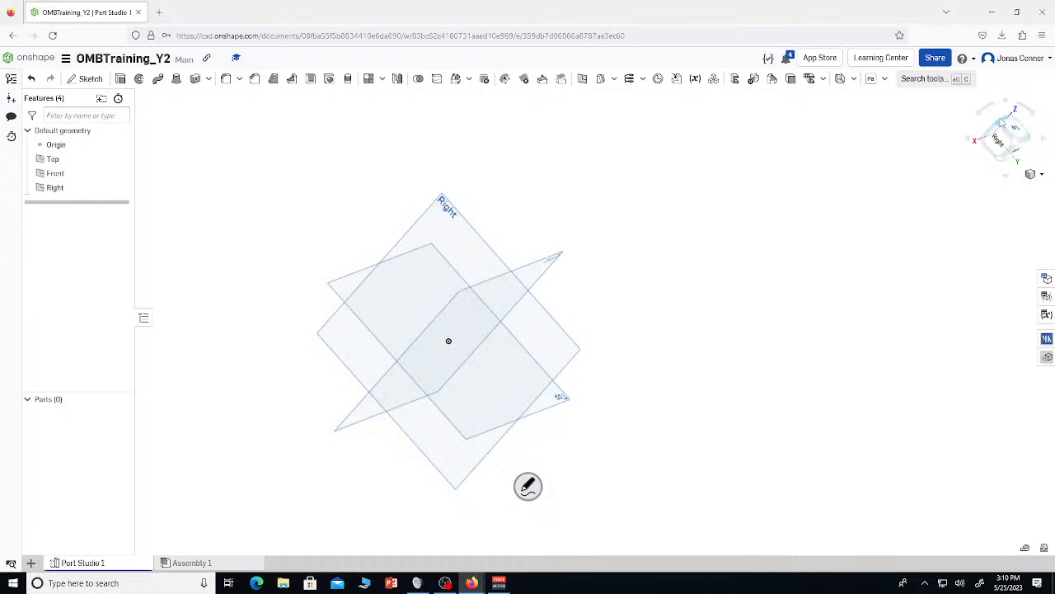
{"action": "left_click", "coordinate": [1001, 122]}
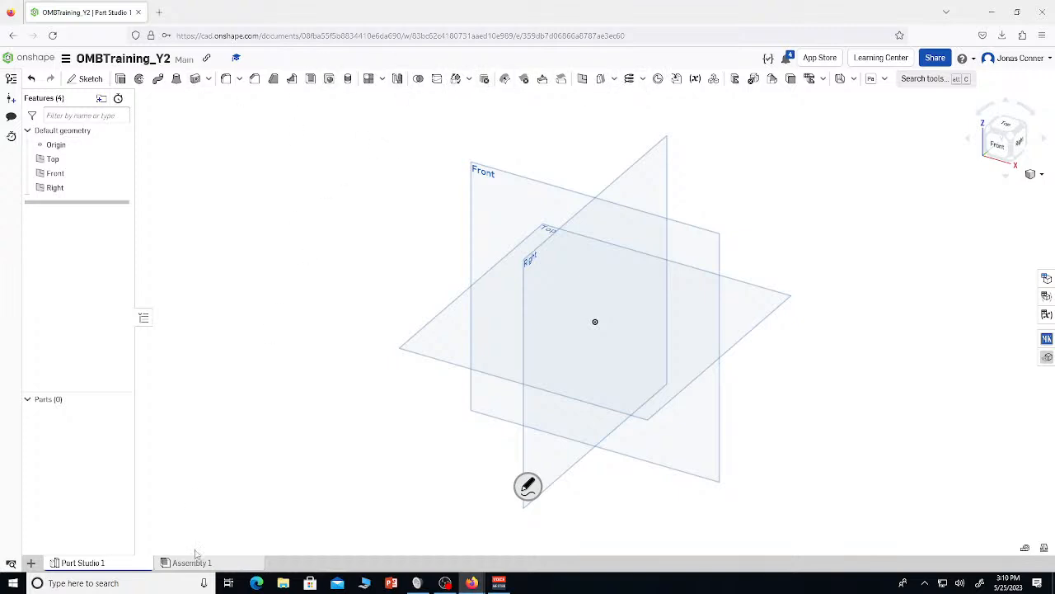
Search the web for "speaker" in a new browser tab and browse the shopping results
{"action": "left_click", "coordinate": [159, 12]}
{"action": "type", "text": "speaker"}
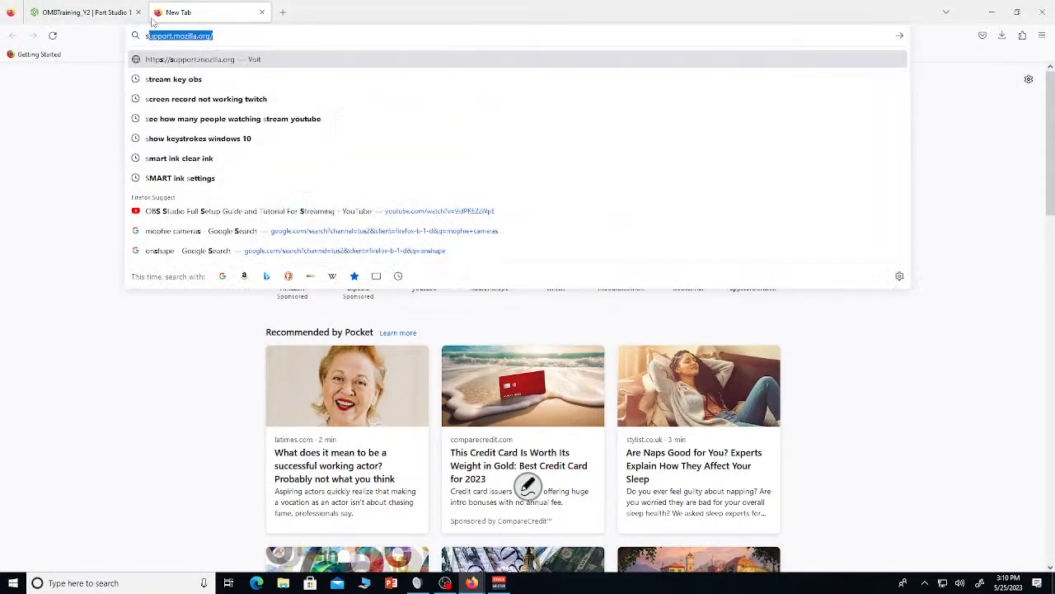
{"action": "key", "text": "Return"}
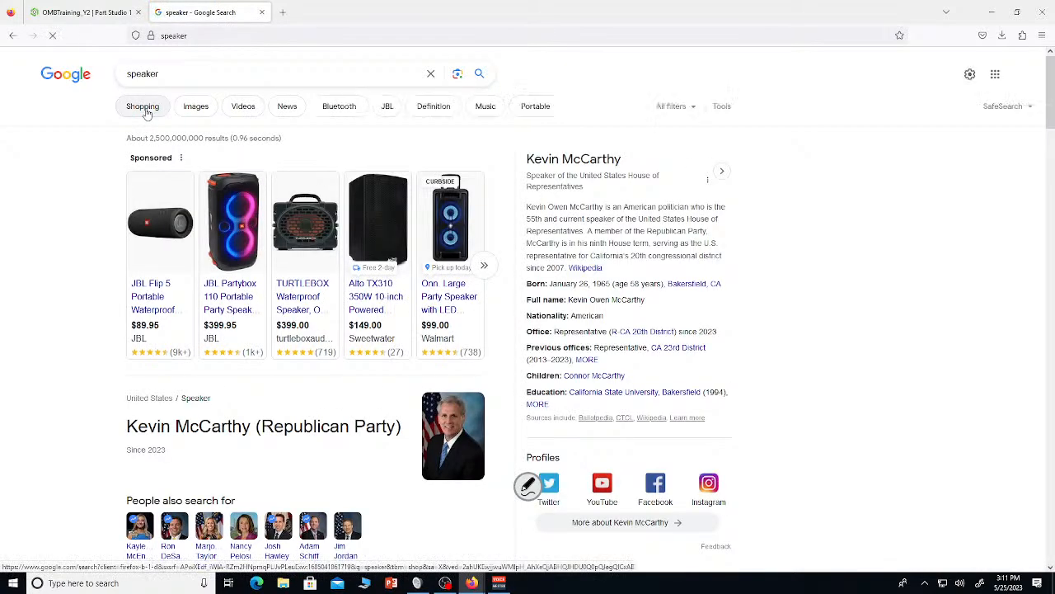
{"action": "left_click", "coordinate": [143, 108]}
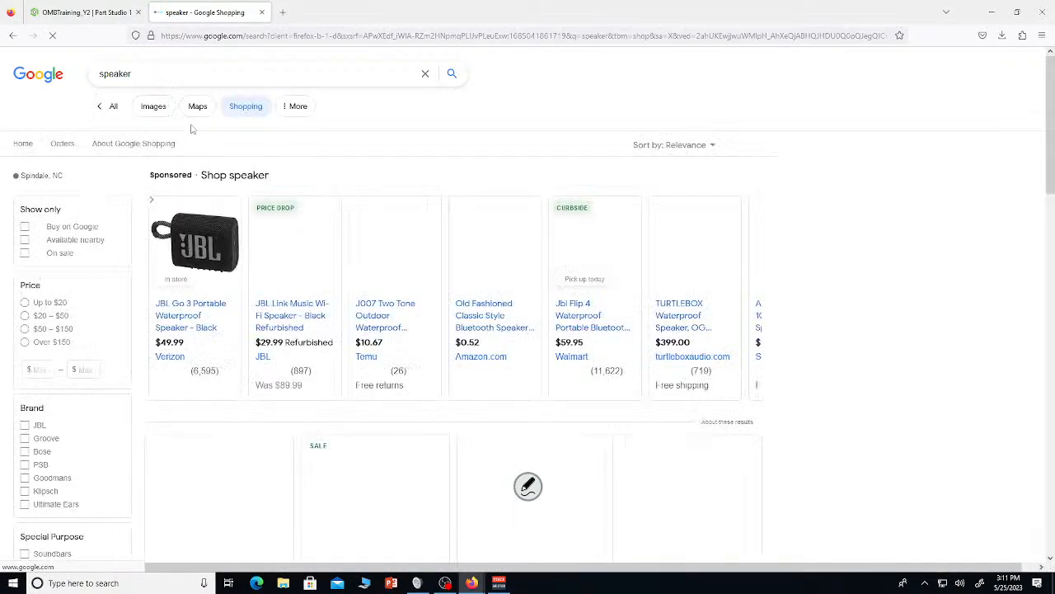
{"action": "scroll", "coordinate": [283, 211], "scroll_direction": "down", "scroll_amount": 3}
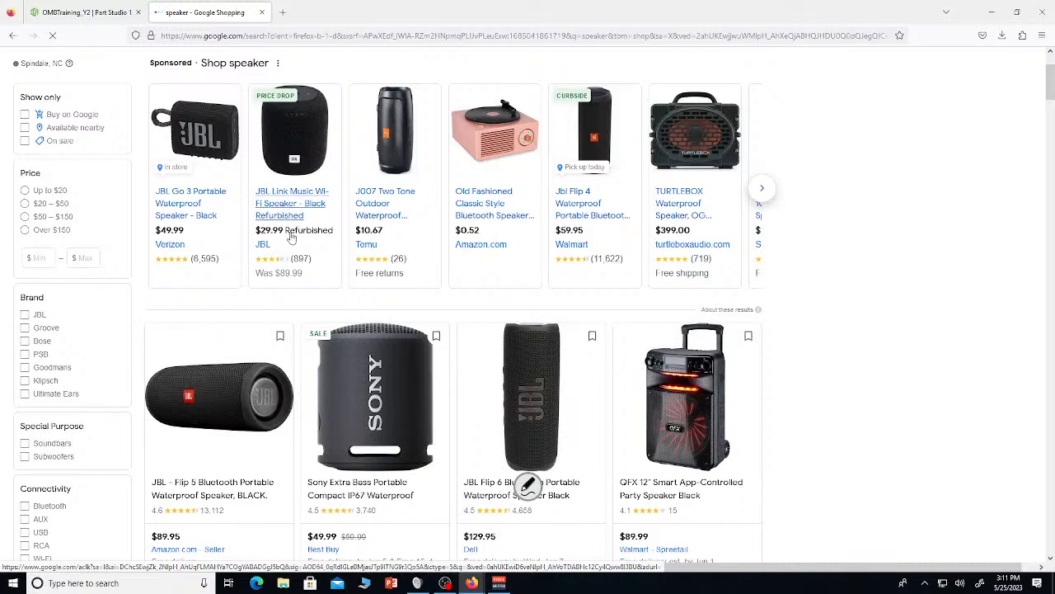
Refine the shopping search to "desk speaker" and browse the products
{"action": "left_click", "coordinate": [83, 74]}
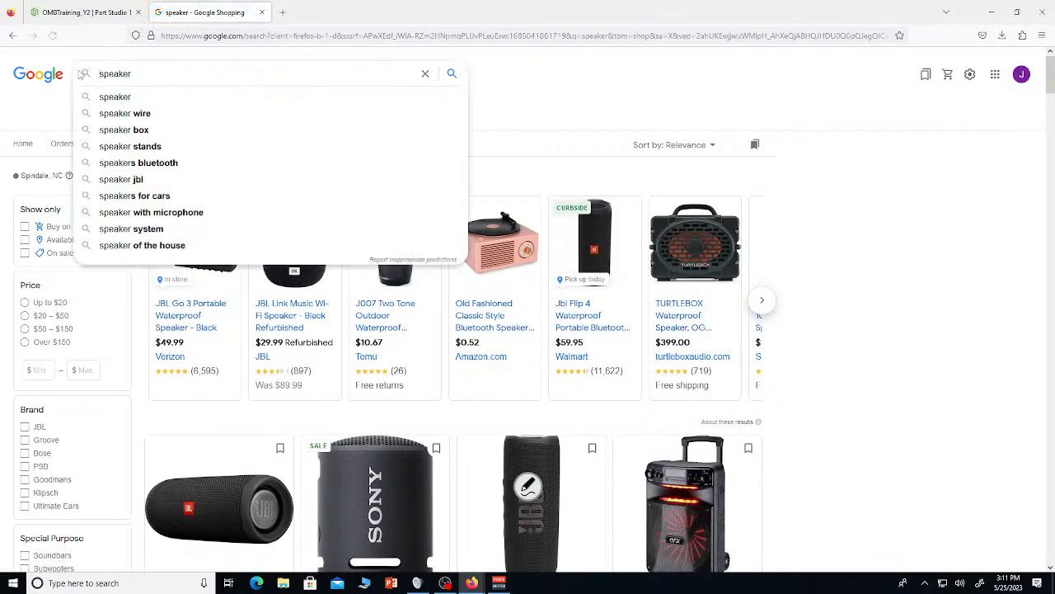
{"action": "type", "text": "desk"}
{"action": "key", "text": "Return"}
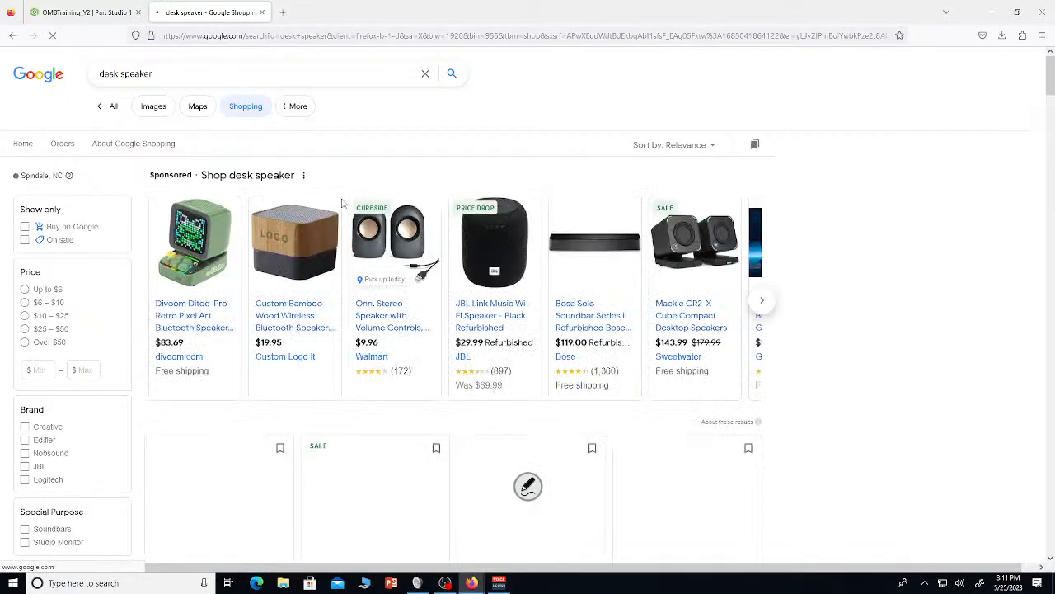
{"action": "scroll", "coordinate": [379, 264], "scroll_direction": "down", "scroll_amount": 5}
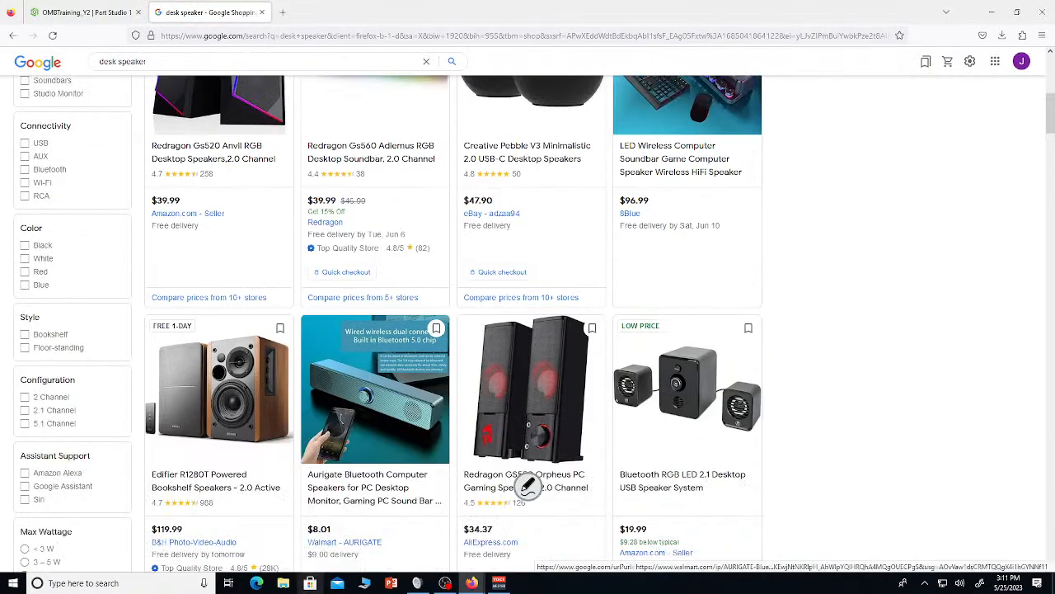
Switch to the YouTube Studio window to read the live chat, and return to the shopping results
{"action": "mouse_move", "coordinate": [472, 583]}
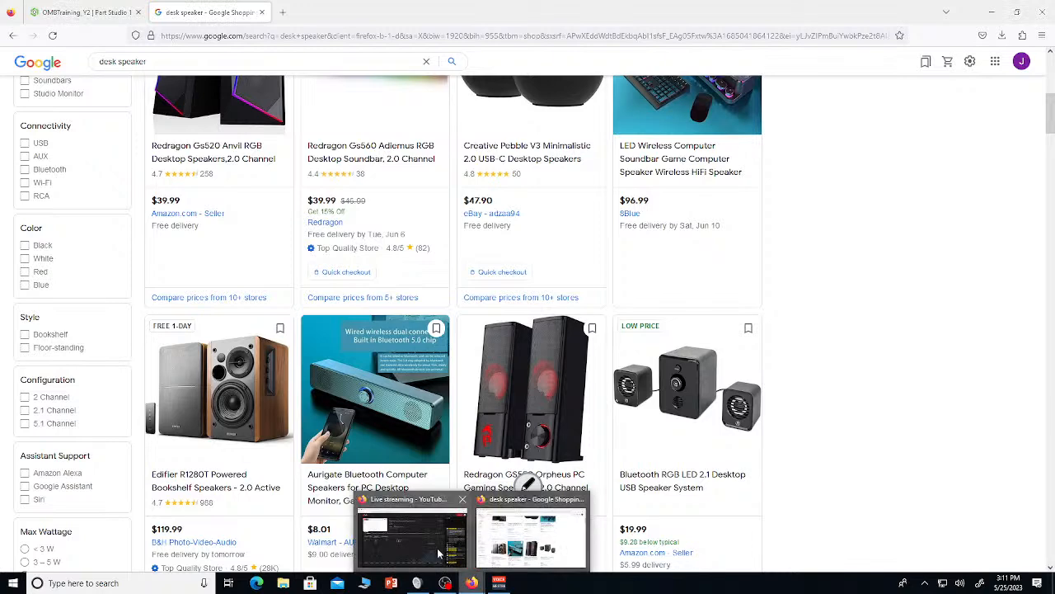
{"action": "left_click", "coordinate": [410, 528]}
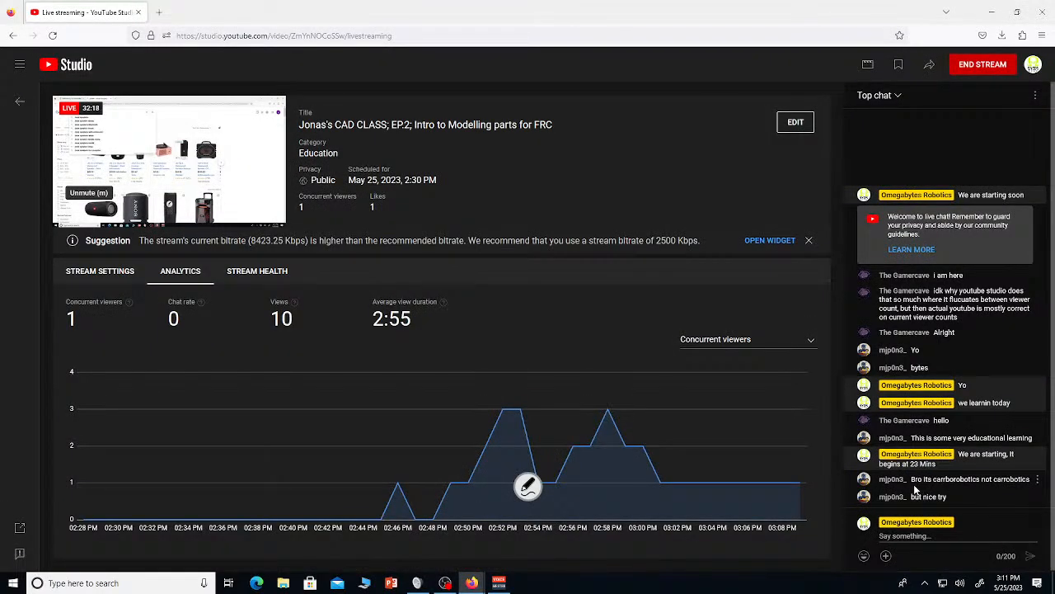
{"action": "mouse_move", "coordinate": [471, 583]}
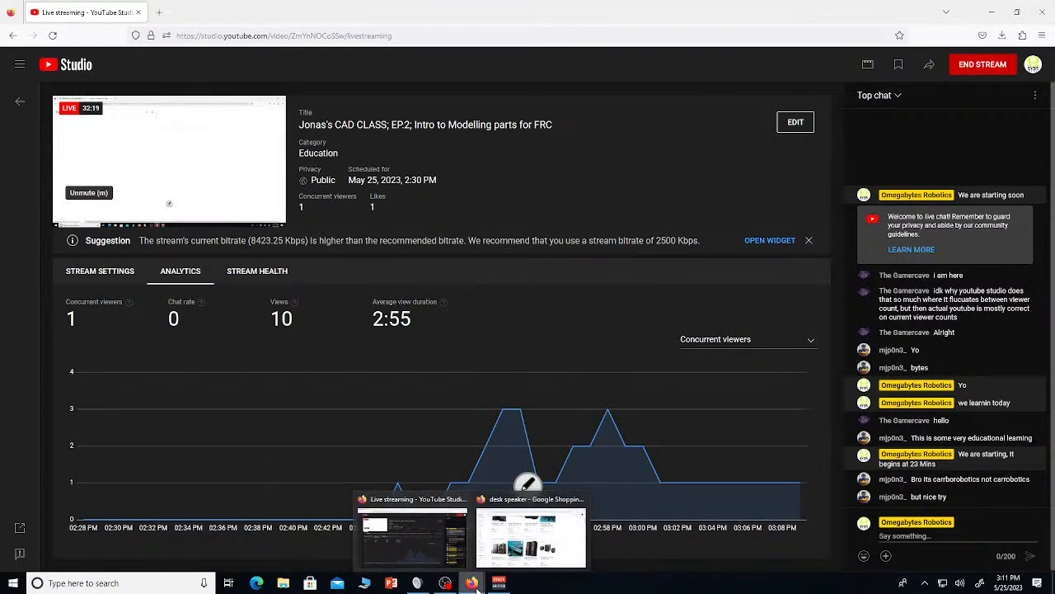
{"action": "left_click", "coordinate": [518, 540]}
Open the Redragon GS550 Orpheus PC Gaming Speakers product in a new tab while browsing the desk speaker results
{"action": "scroll", "coordinate": [520, 412], "scroll_direction": "down", "scroll_amount": 2}
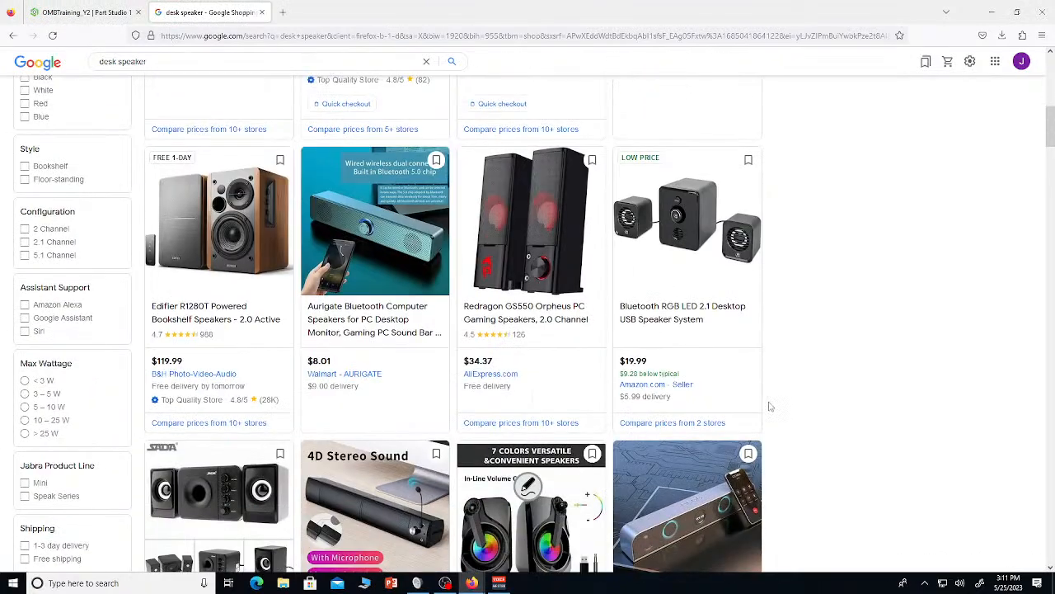
{"action": "scroll", "coordinate": [518, 316], "scroll_direction": "up", "scroll_amount": 1}
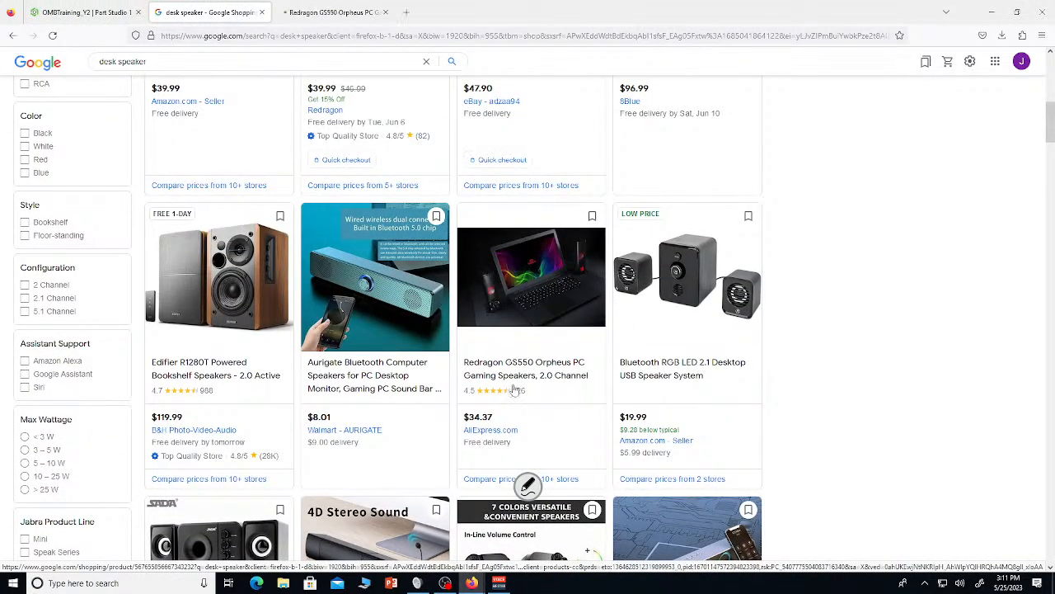
{"action": "scroll", "coordinate": [815, 405], "scroll_direction": "down", "scroll_amount": 5}
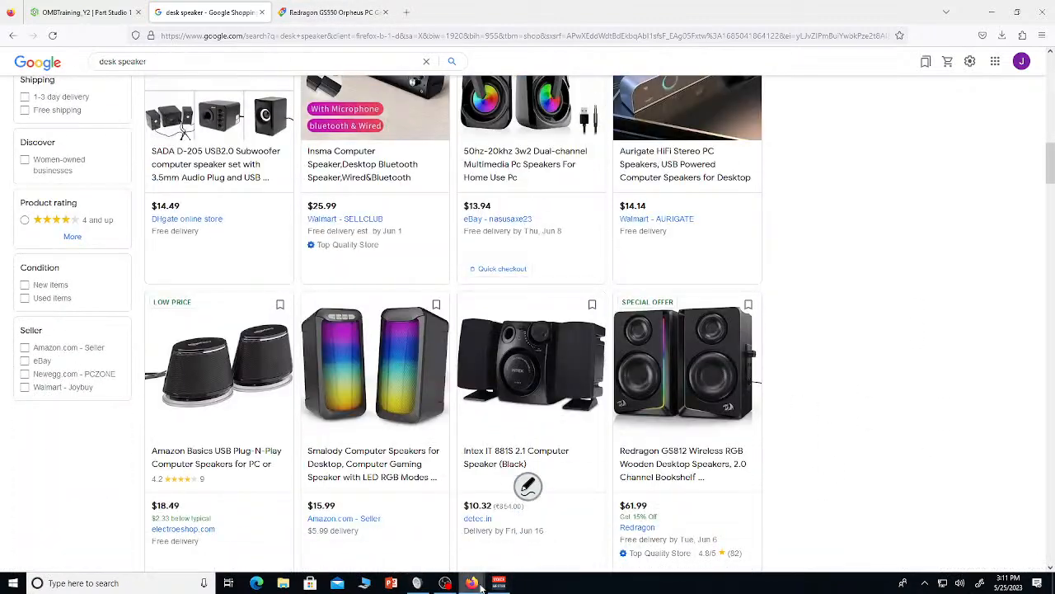
Check the YouTube Studio live stream chat again and go back to the browser window with the speaker listings
{"action": "left_click", "coordinate": [473, 583]}
{"action": "left_click", "coordinate": [450, 542]}
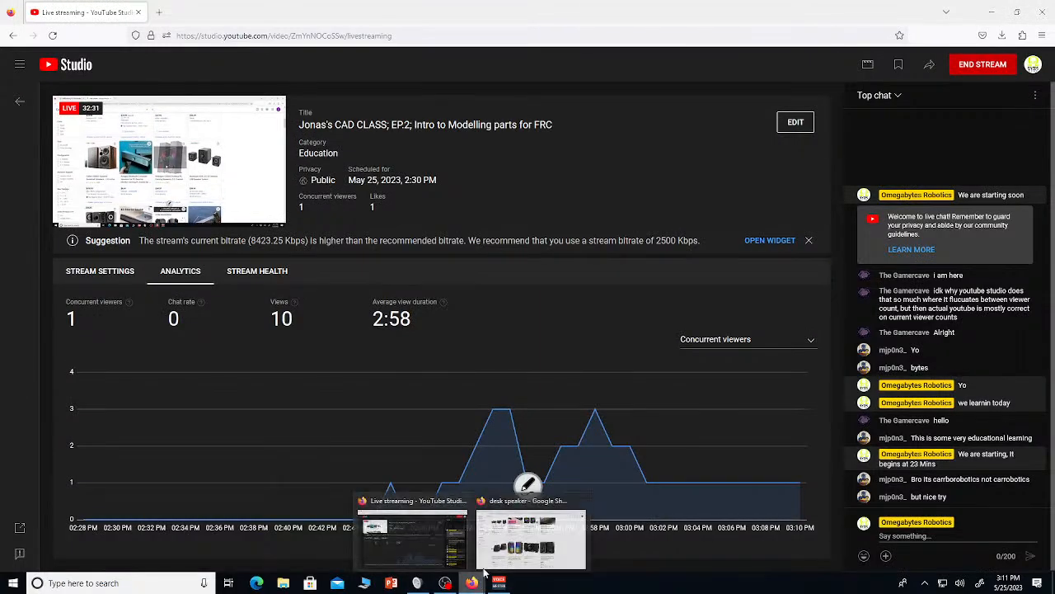
{"action": "left_click", "coordinate": [536, 540]}
Close the desk speaker results, open the Redragon GS550 main product photo in its own tab, and close the product page
{"action": "scroll", "coordinate": [410, 363], "scroll_direction": "down", "scroll_amount": 4}
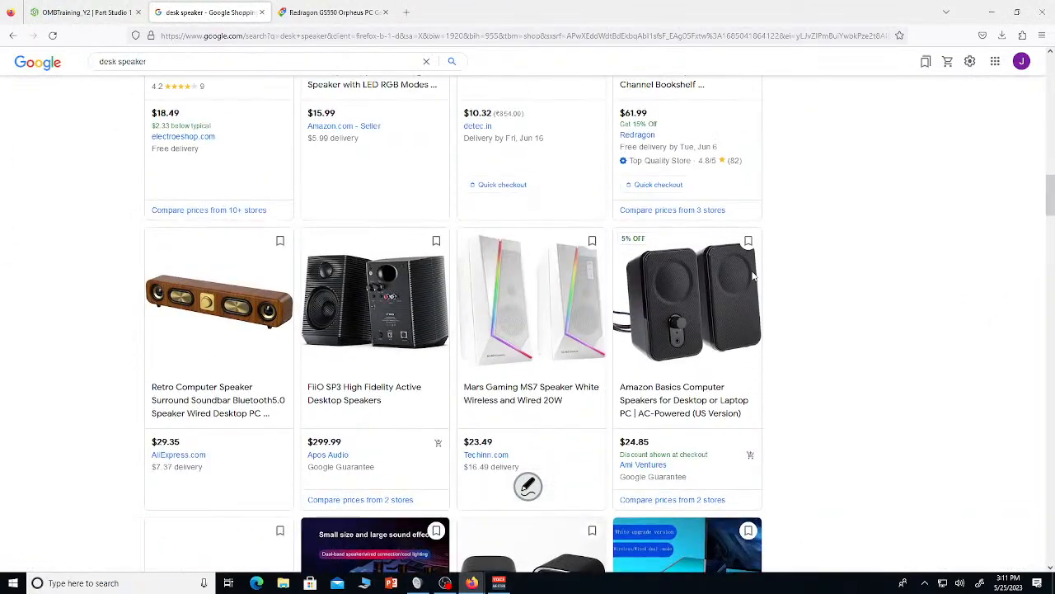
{"action": "left_click", "coordinate": [262, 13]}
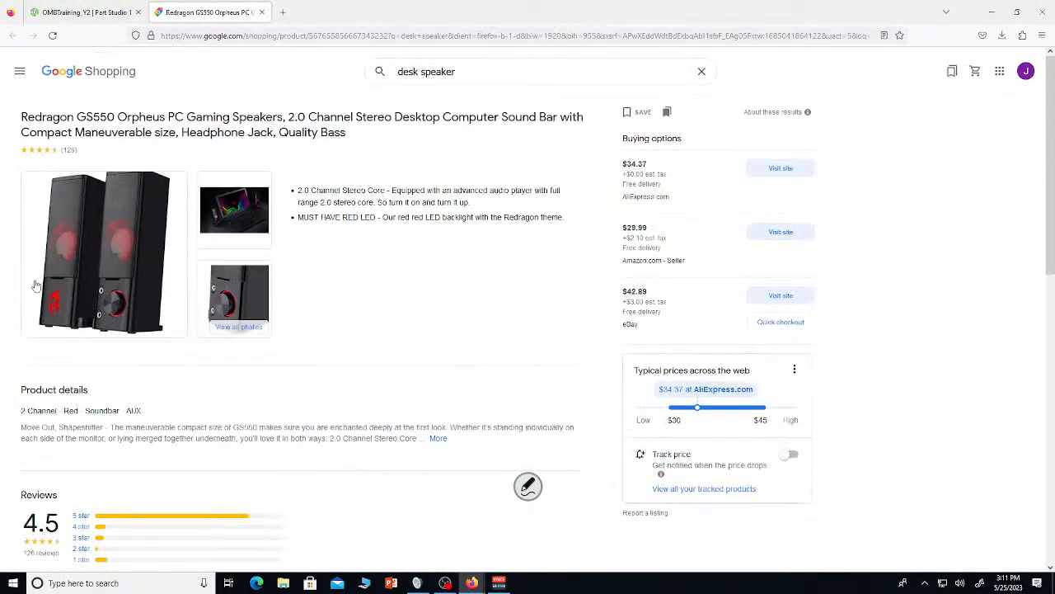
{"action": "right_click", "coordinate": [73, 272]}
{"action": "left_click", "coordinate": [107, 280]}
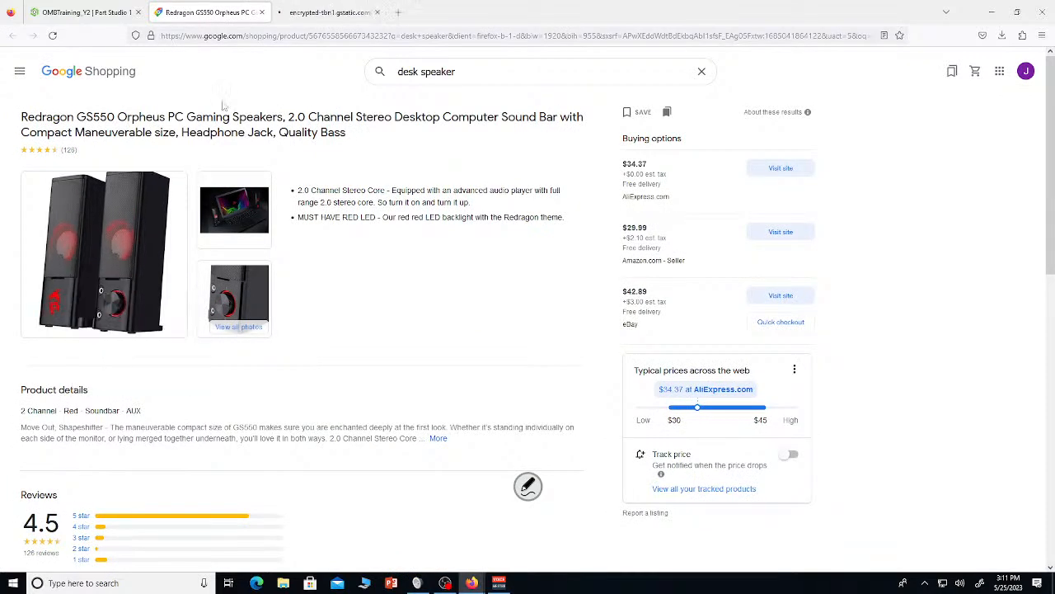
{"action": "left_click", "coordinate": [261, 13]}
Save the Redragon speaker photo to the computer under the name "speaker"
{"action": "right_click", "coordinate": [459, 312]}
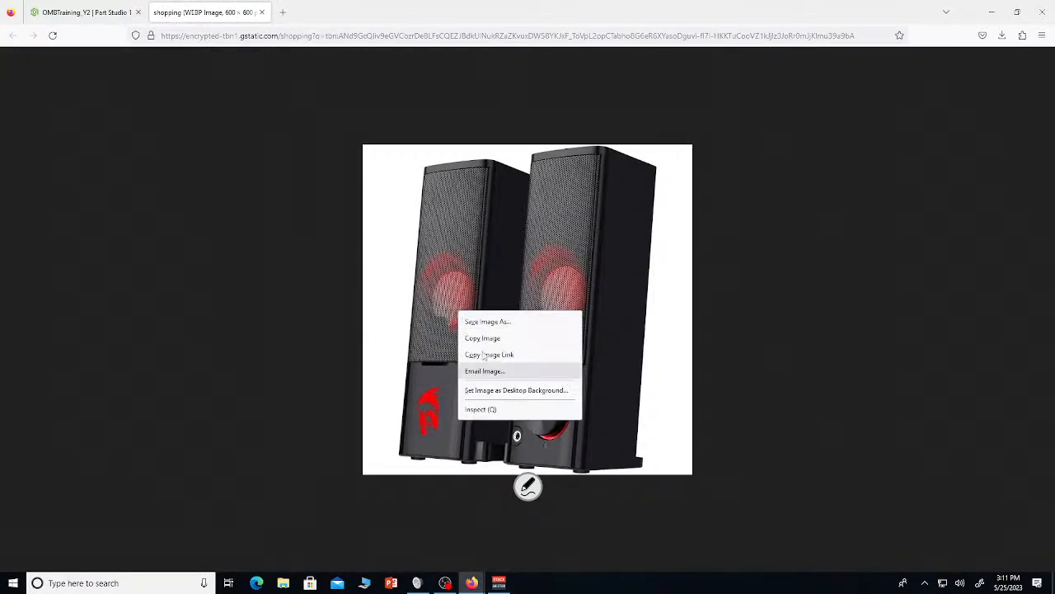
{"action": "left_click", "coordinate": [485, 321]}
{"action": "type", "text": "speaker"}
{"action": "key", "text": "Return"}
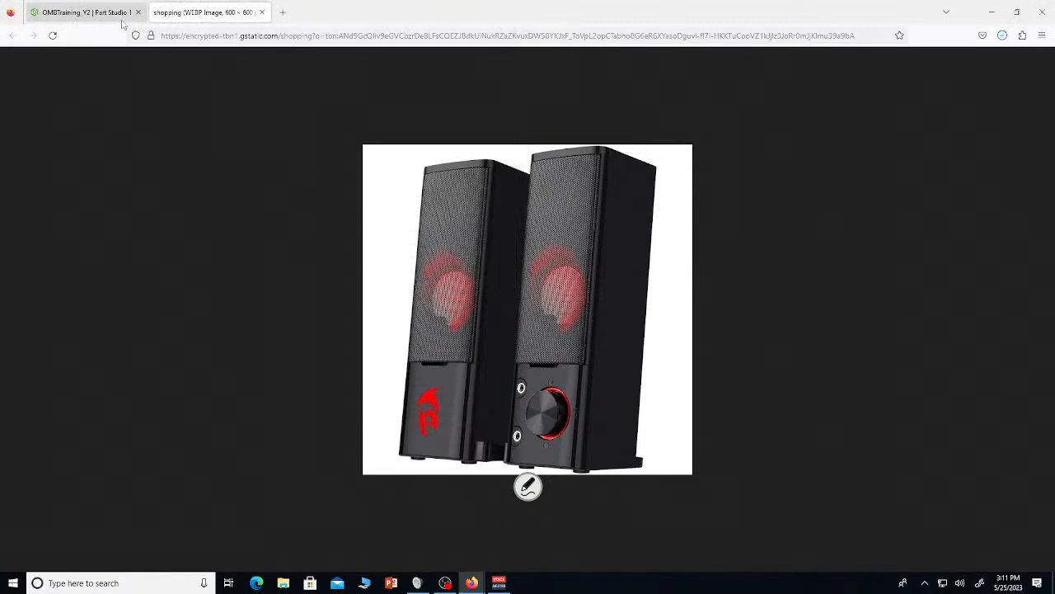
Import speaka.webp from Downloads into the OMBTraining_Y2 Onshape document and open the imported file
{"action": "left_click", "coordinate": [118, 16]}
{"action": "left_click", "coordinate": [30, 562]}
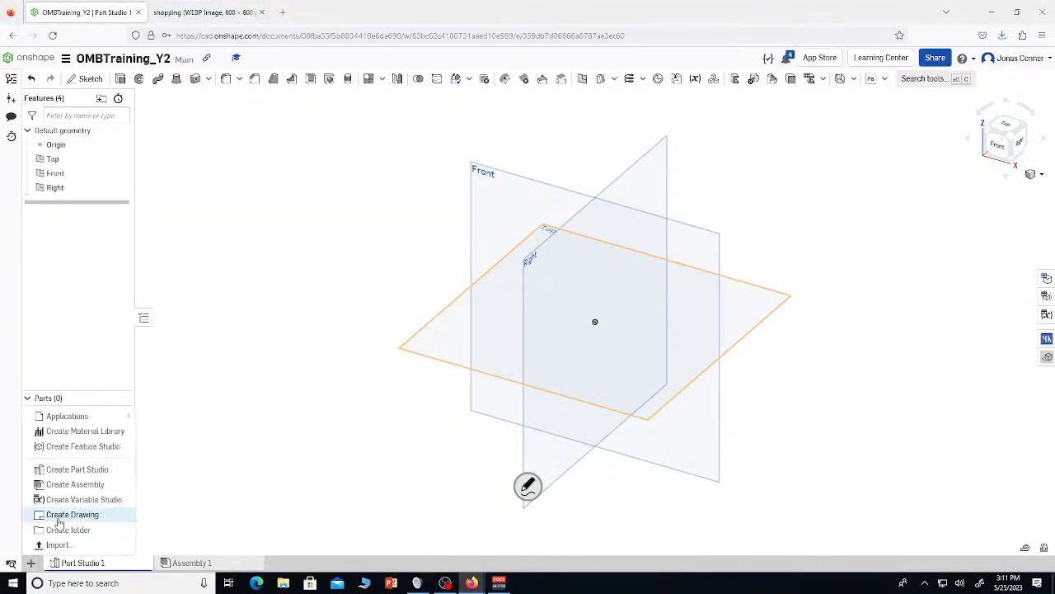
{"action": "left_click", "coordinate": [57, 545]}
{"action": "scroll", "coordinate": [359, 206], "scroll_direction": "down", "scroll_amount": 5}
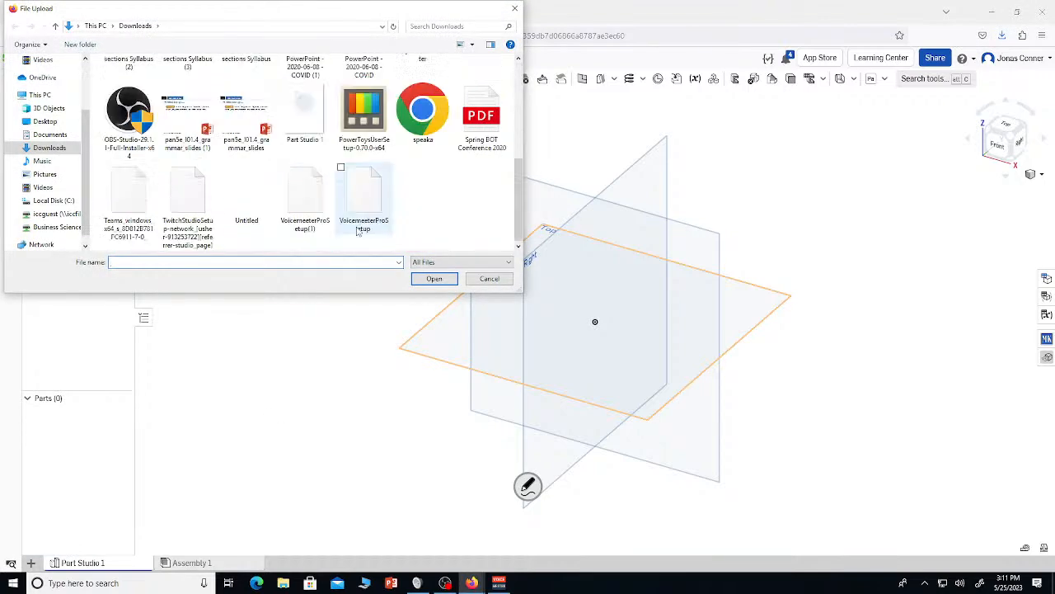
{"action": "double_click", "coordinate": [268, 219]}
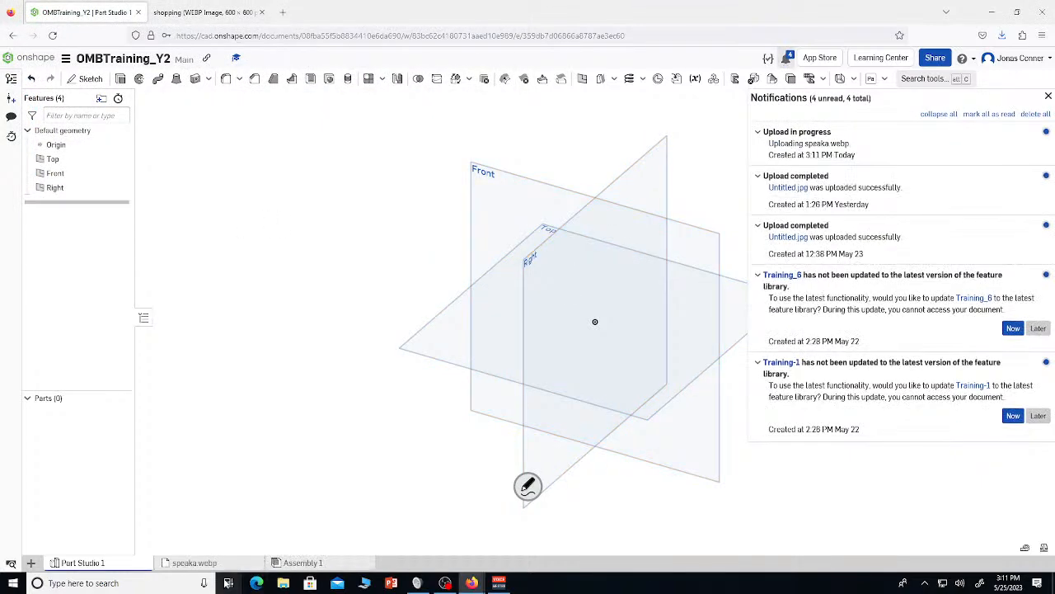
{"action": "left_click", "coordinate": [210, 564]}
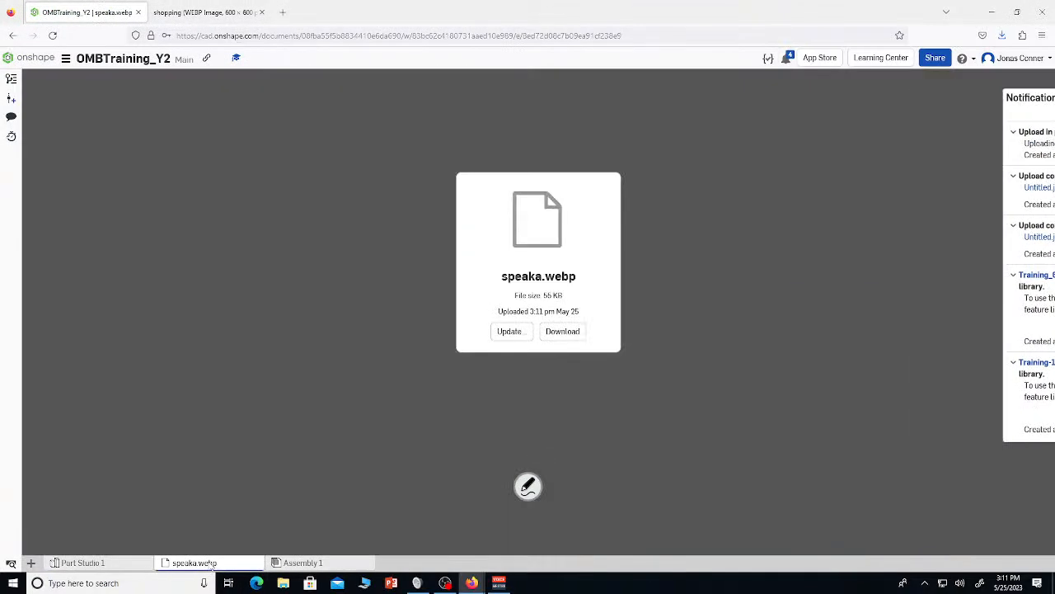
{"action": "left_click", "coordinate": [230, 8]}
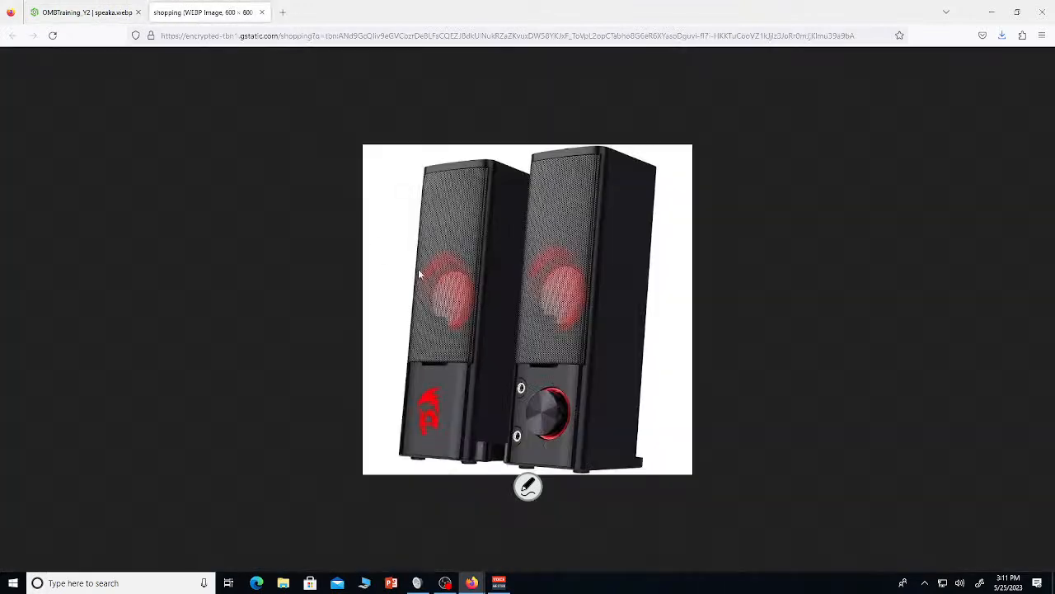
{"action": "right_click", "coordinate": [443, 272]}
{"action": "left_click", "coordinate": [473, 281]}
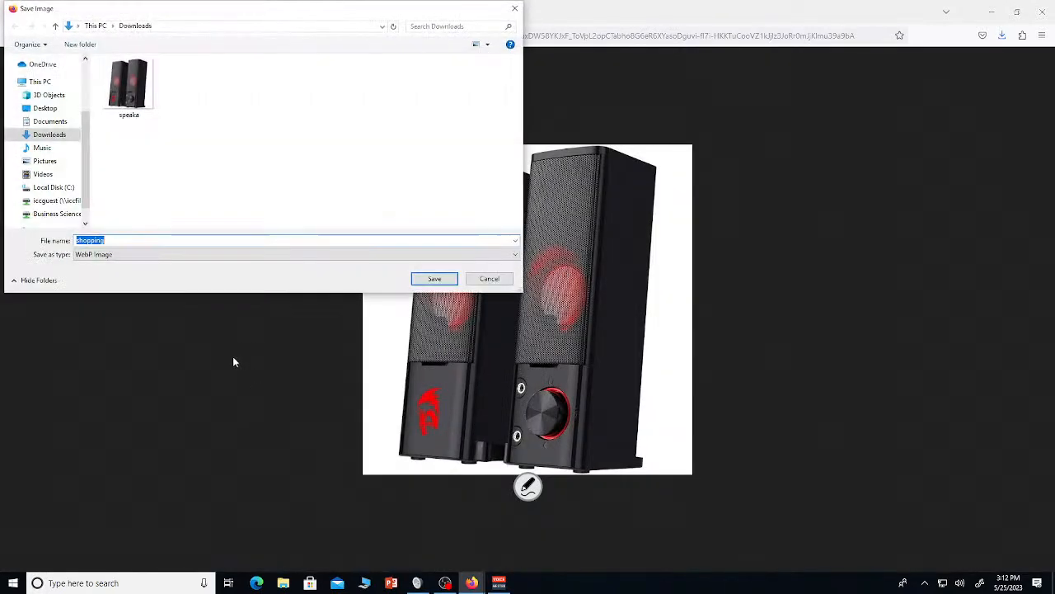
{"action": "left_click", "coordinate": [126, 255]}
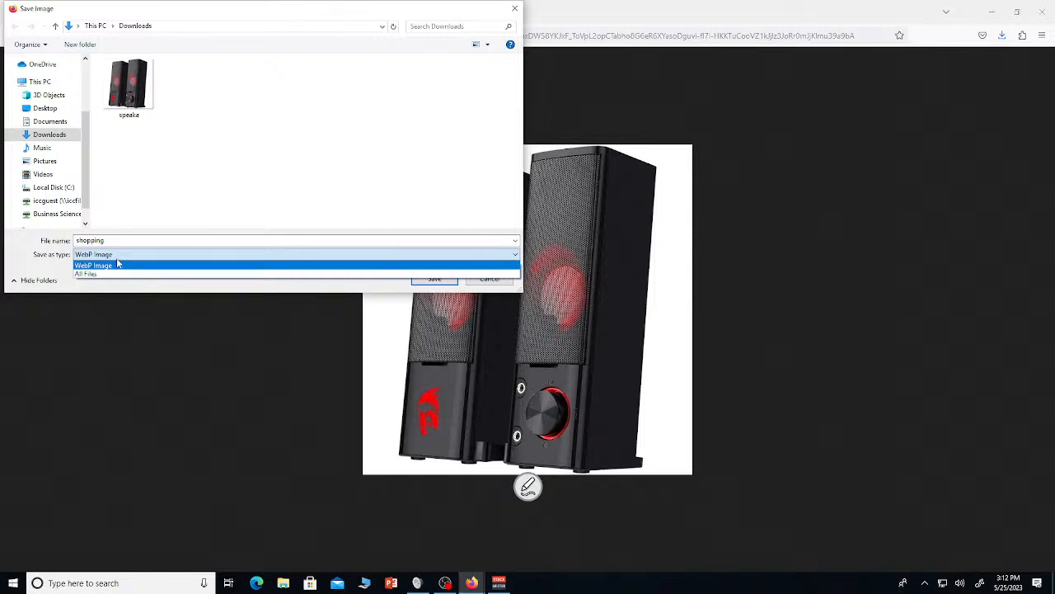
{"action": "left_click", "coordinate": [200, 157]}
{"action": "left_click", "coordinate": [498, 281]}
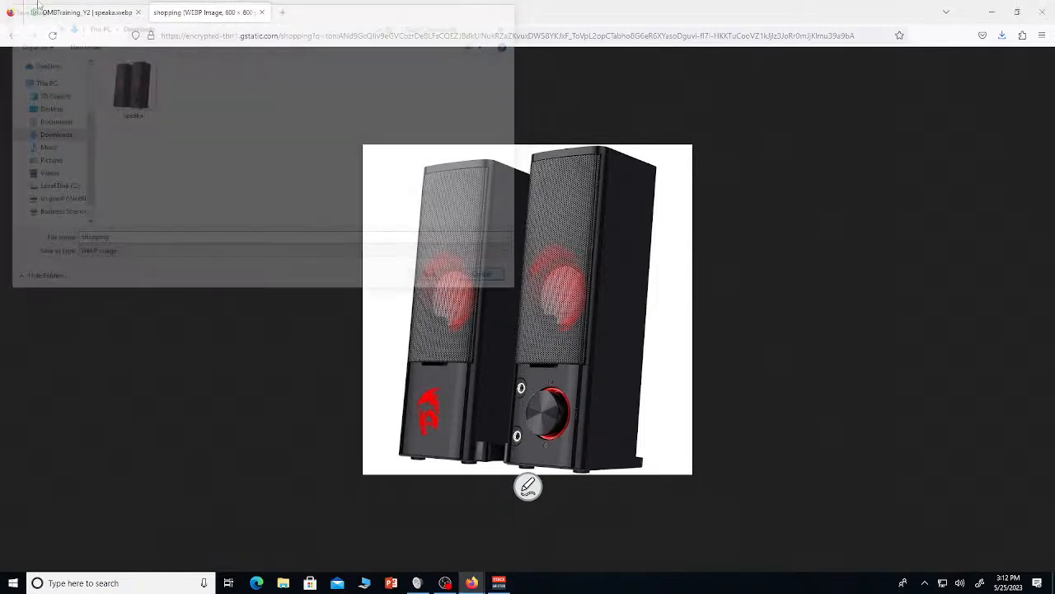
{"action": "left_click", "coordinate": [14, 7]}
Return to the OMBTraining_Y2 document, find speaka in Downloads, import it a second time, and open the new copy
{"action": "left_click", "coordinate": [78, 12]}
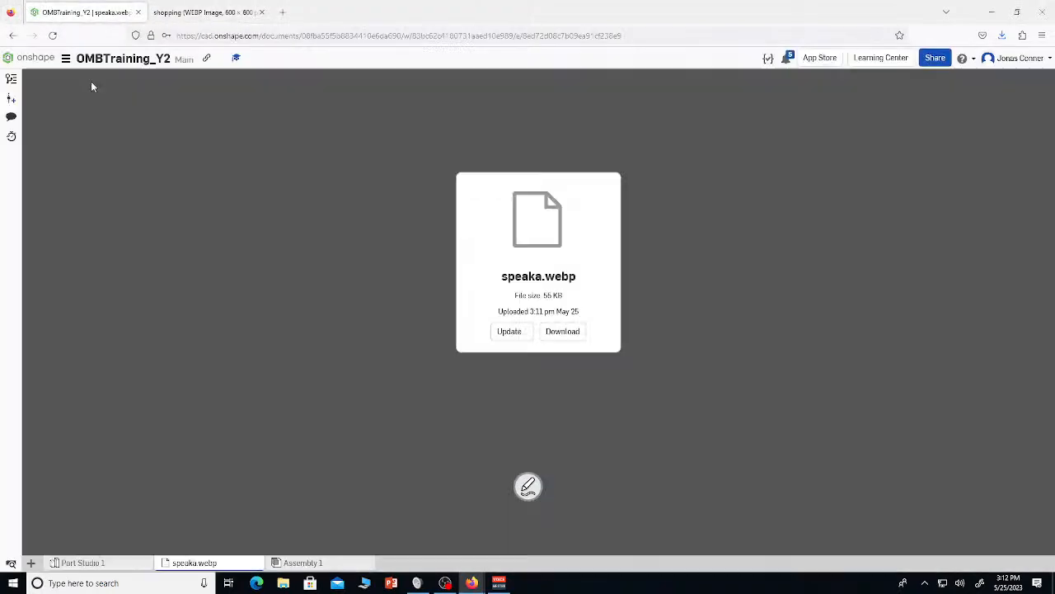
{"action": "left_click", "coordinate": [31, 562]}
{"action": "left_click", "coordinate": [66, 542]}
{"action": "scroll", "coordinate": [297, 202], "scroll_direction": "down", "scroll_amount": 8}
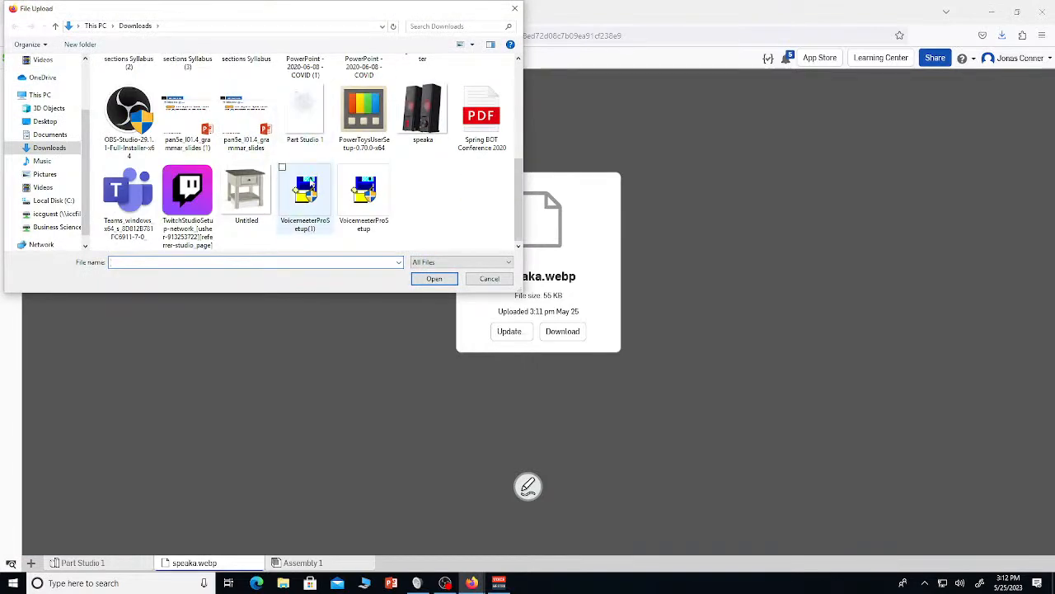
{"action": "scroll", "coordinate": [297, 201], "scroll_direction": "up", "scroll_amount": 8}
{"action": "left_click", "coordinate": [451, 28]}
{"action": "type", "text": "s"}
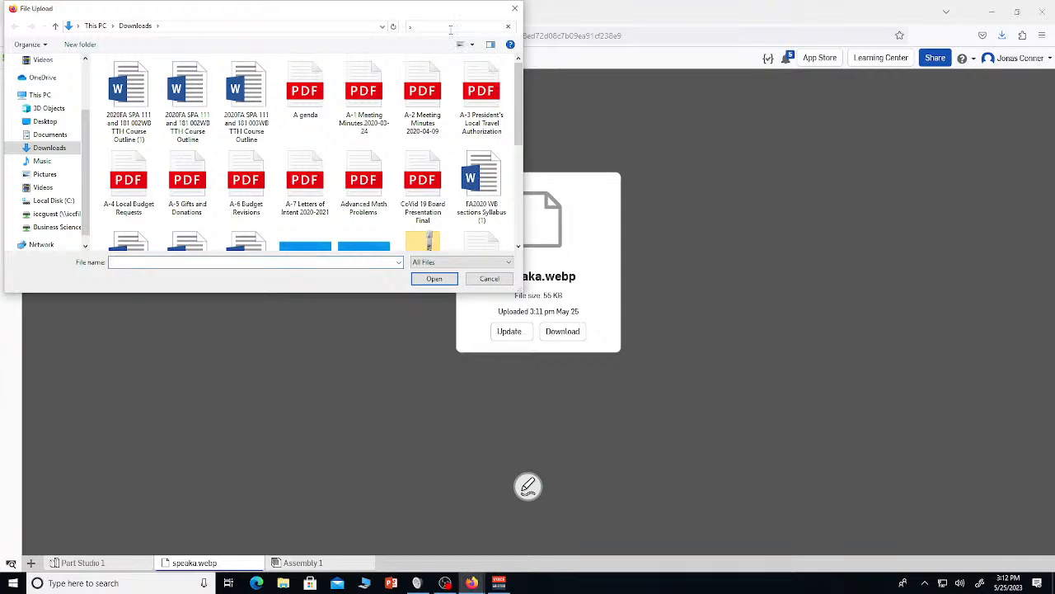
{"action": "type", "text": "peak"}
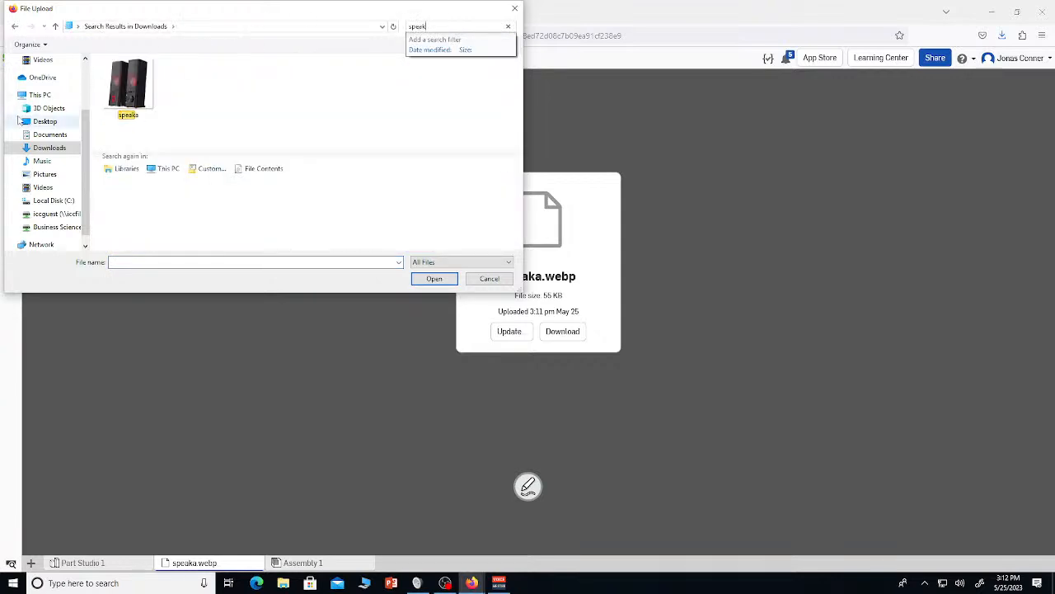
{"action": "double_click", "coordinate": [128, 87]}
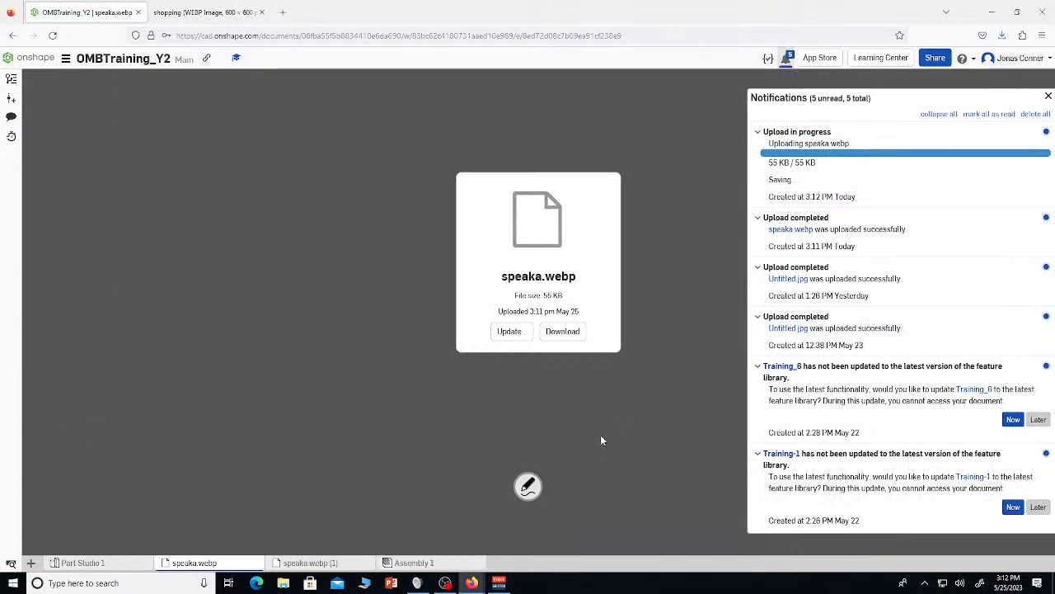
{"action": "left_click", "coordinate": [290, 562]}
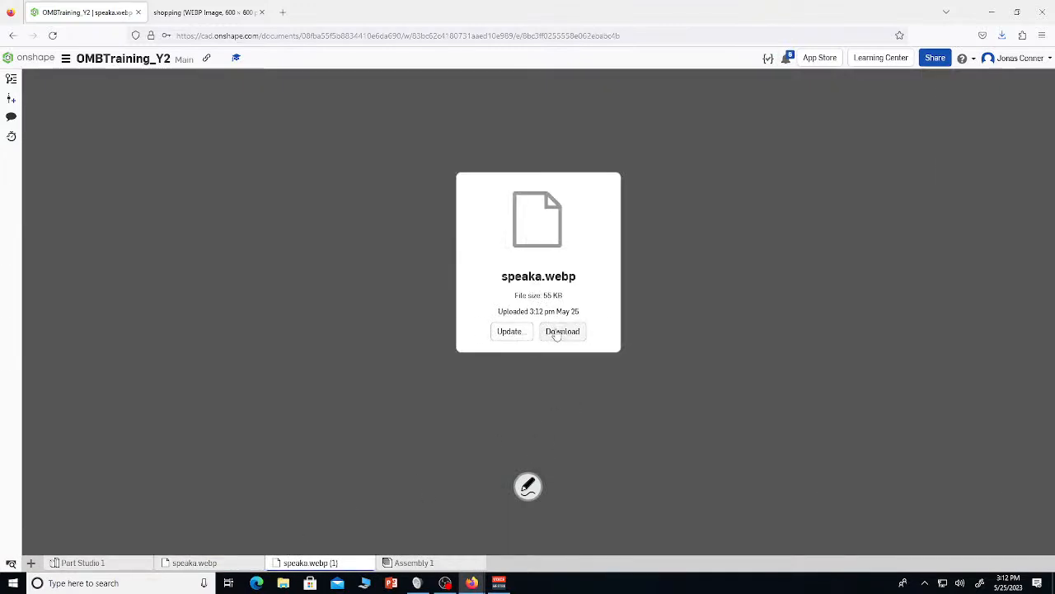
Start a new sketch on the Front plane in Part Studio 1
{"action": "left_click", "coordinate": [99, 562]}
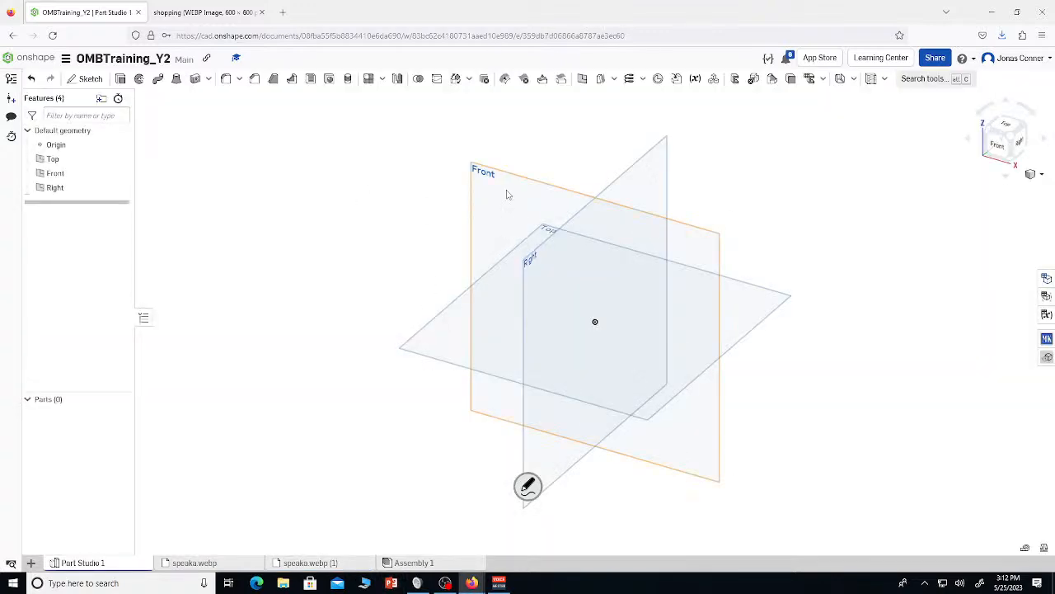
{"action": "left_click", "coordinate": [86, 79]}
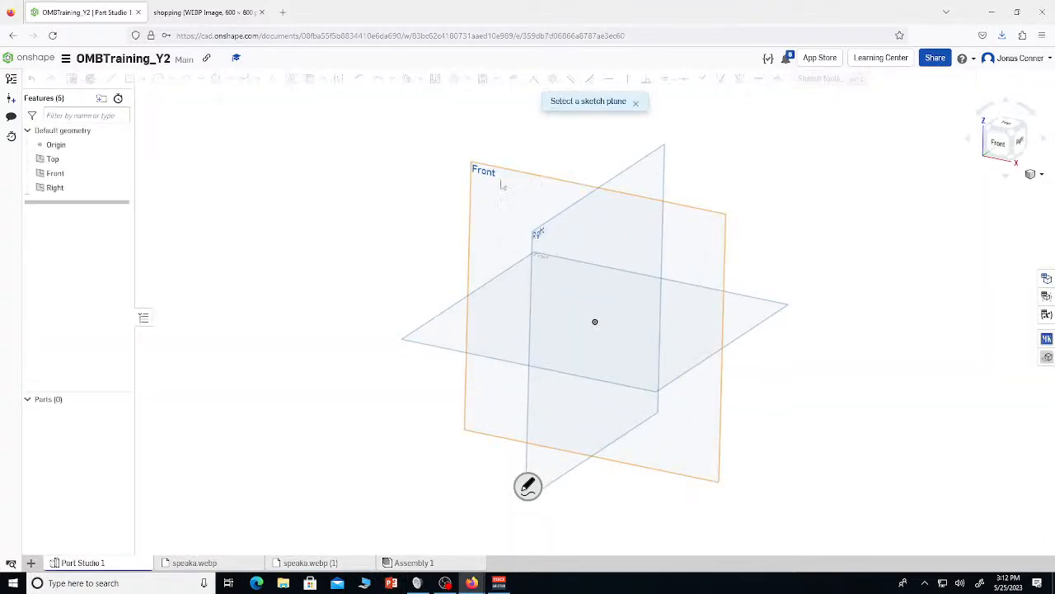
{"action": "left_click", "coordinate": [504, 172]}
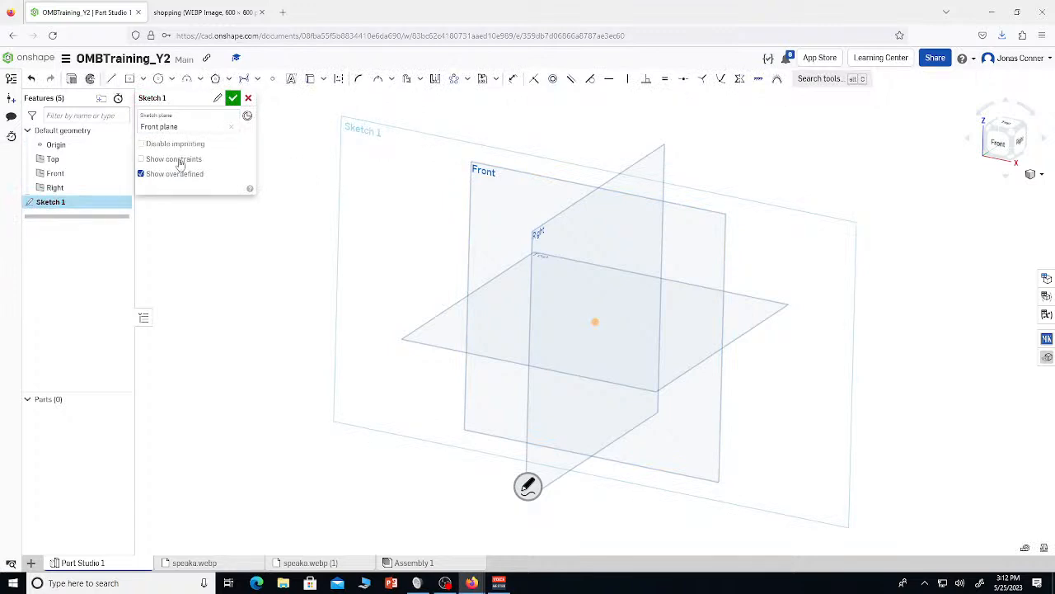
Try to insert an image from the current document into the Front plane sketch
{"action": "left_click", "coordinate": [831, 83]}
{"action": "type", "text": "image"}
{"action": "key", "text": "Return"}
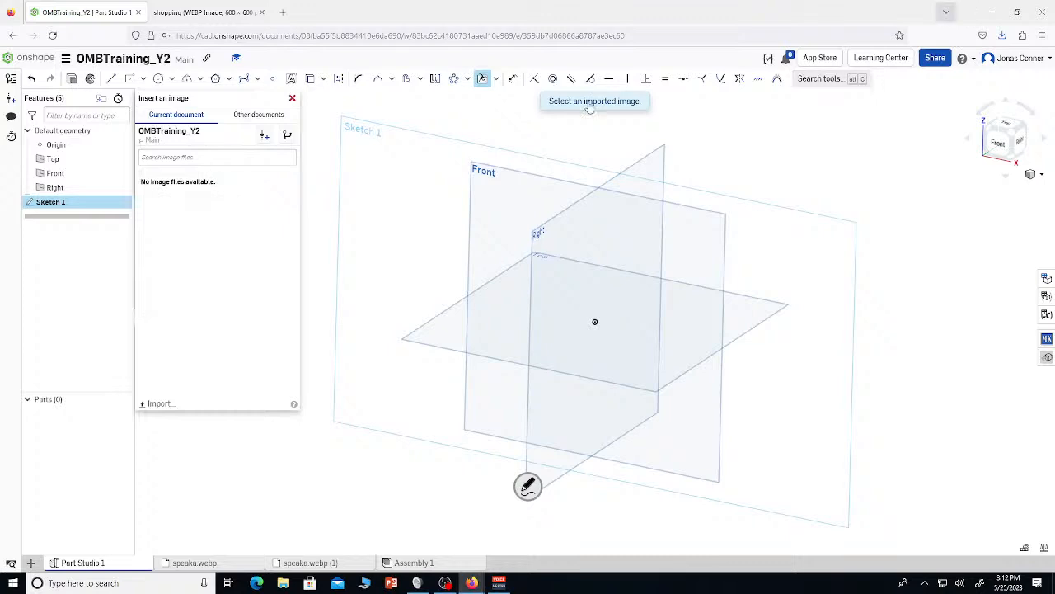
{"action": "left_click", "coordinate": [292, 98]}
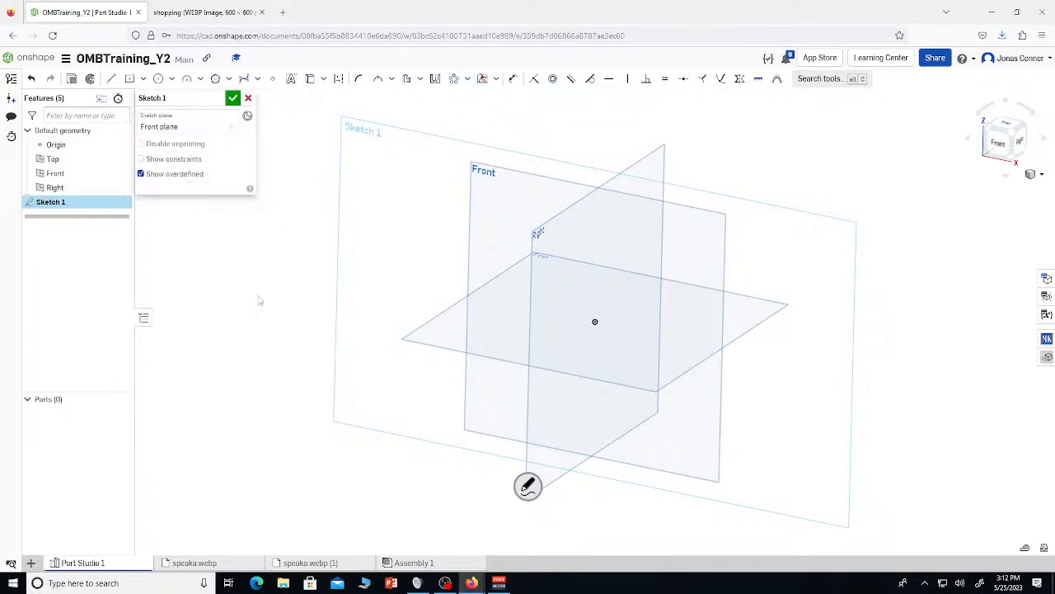
{"action": "left_click", "coordinate": [200, 564]}
{"action": "right_click", "coordinate": [202, 563]}
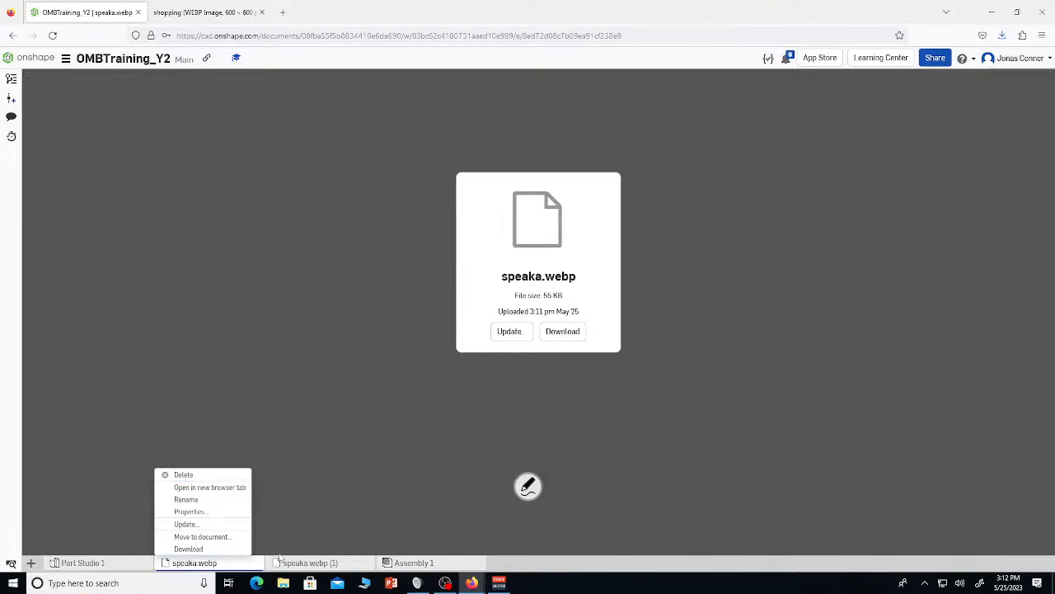
{"action": "key", "text": "Escape"}
Switch to the browser page with the speaker photo and capture a rectangular screen snip of the whole photo
{"action": "left_click", "coordinate": [202, 12]}
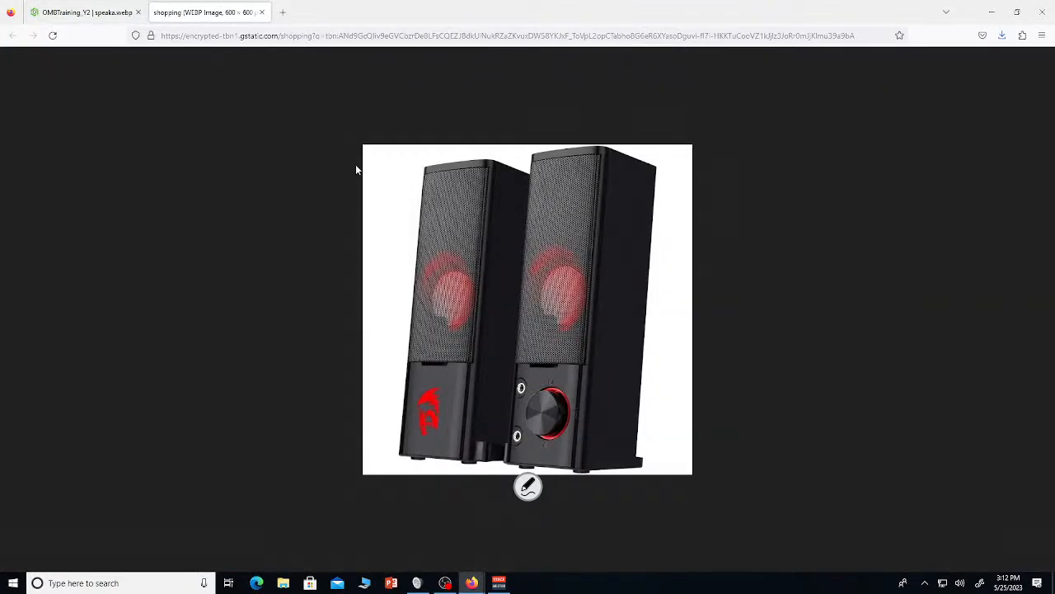
{"action": "key", "text": "super+shift+s"}
{"action": "left_click_drag", "start_coordinate": [360, 145], "coordinate": [694, 474]}
Go back to the Onshape document and delete both imported speaka.webp files
{"action": "left_click", "coordinate": [107, 10]}
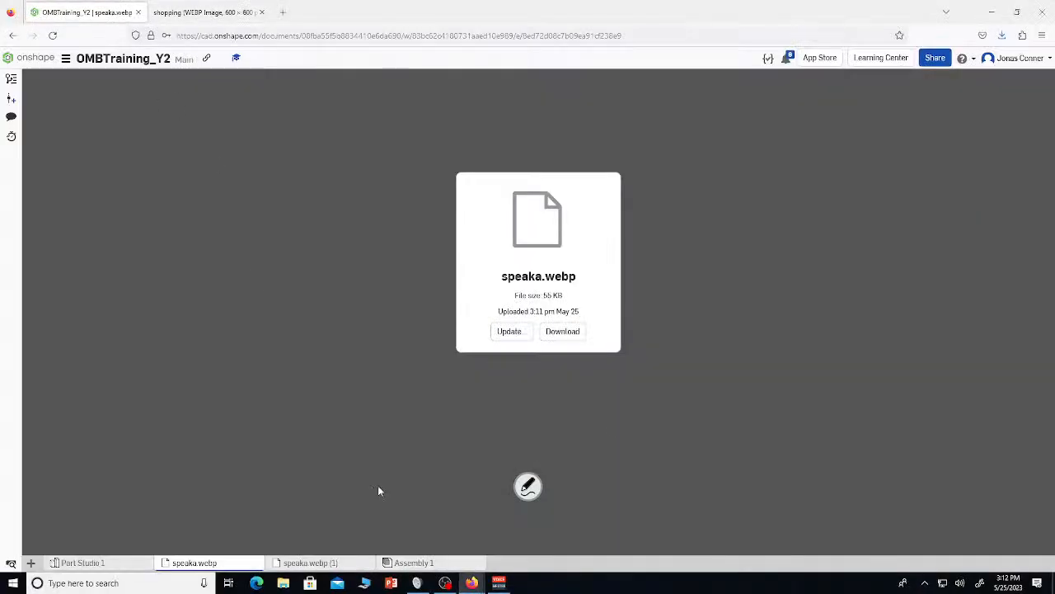
{"action": "right_click", "coordinate": [213, 562]}
{"action": "left_click", "coordinate": [196, 474]}
{"action": "right_click", "coordinate": [275, 564]}
{"action": "left_click", "coordinate": [289, 476]}
{"action": "right_click", "coordinate": [221, 567]}
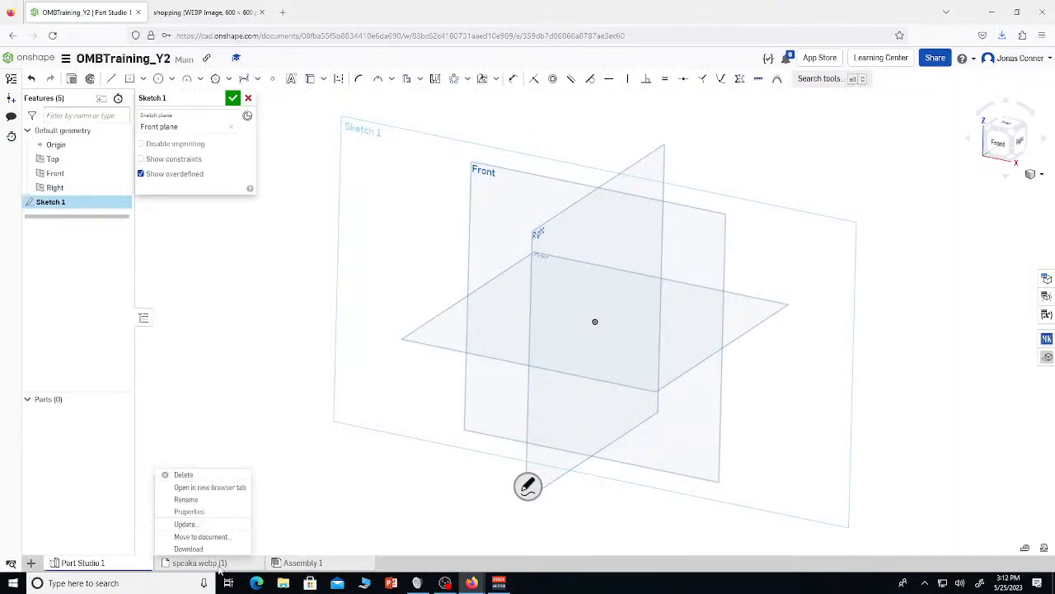
{"action": "left_click", "coordinate": [221, 476]}
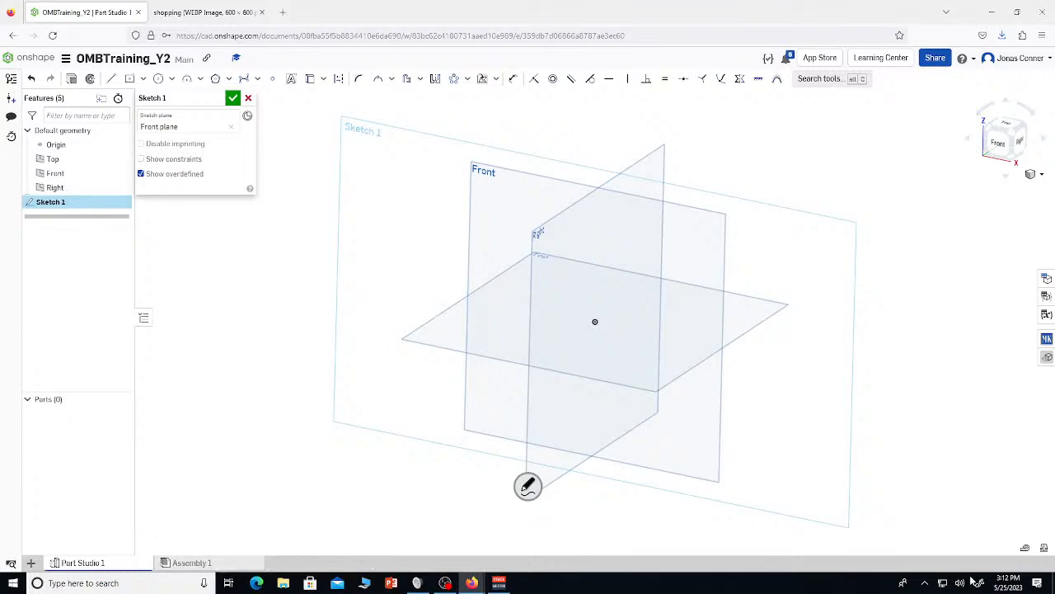
{"action": "left_click", "coordinate": [1037, 583]}
{"action": "left_click", "coordinate": [915, 223]}
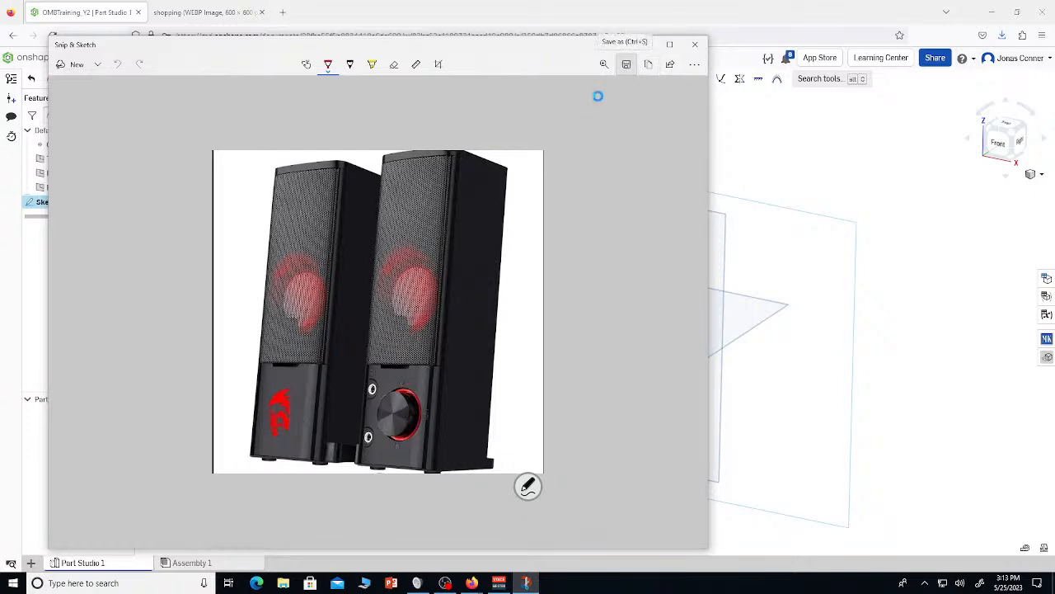
{"action": "key", "text": "ctrl+s"}
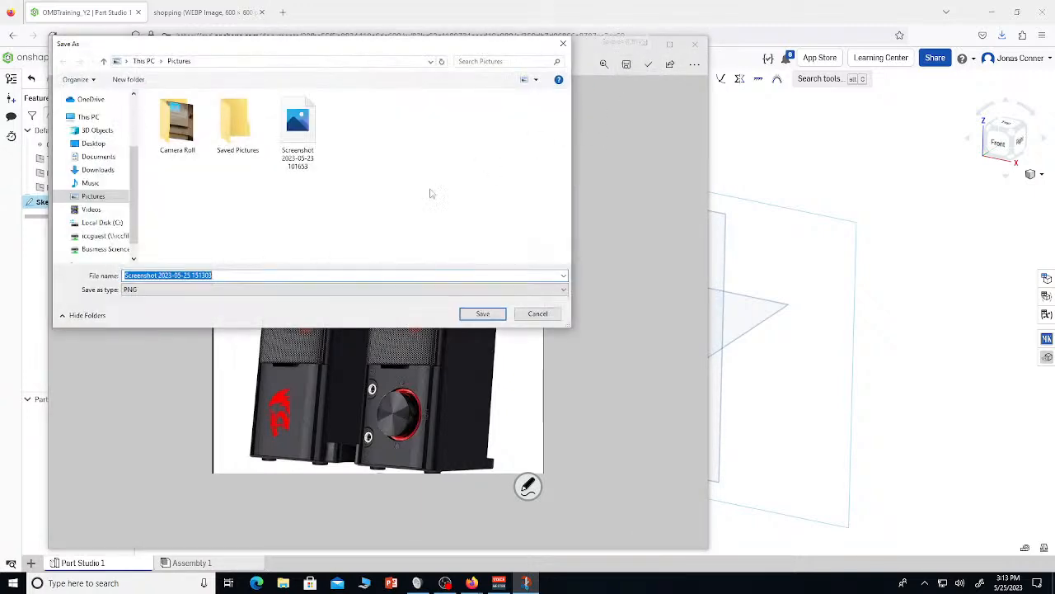
{"action": "left_click", "coordinate": [486, 314]}
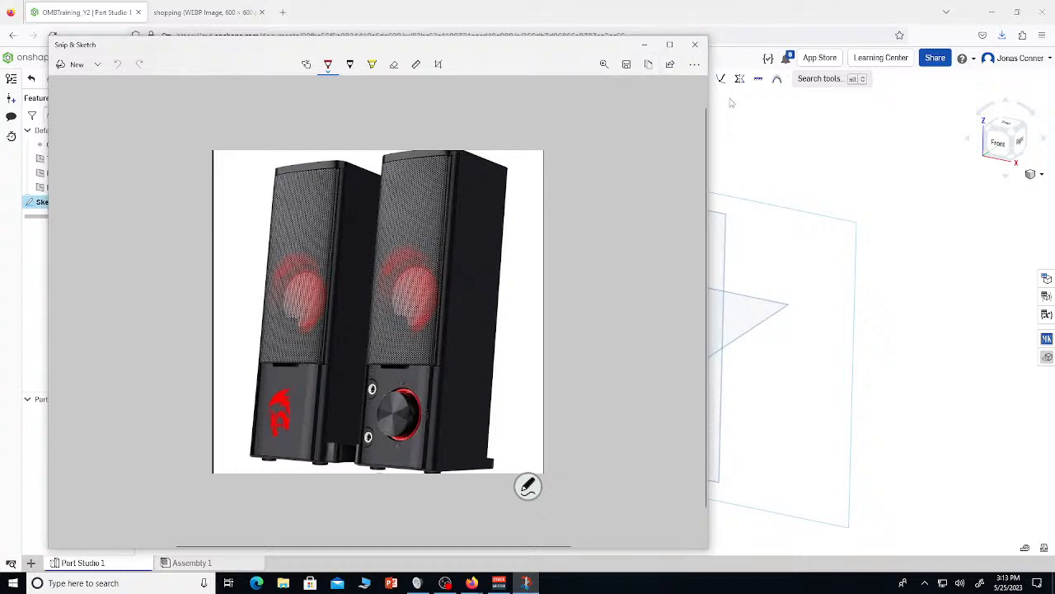
{"action": "left_click", "coordinate": [626, 65]}
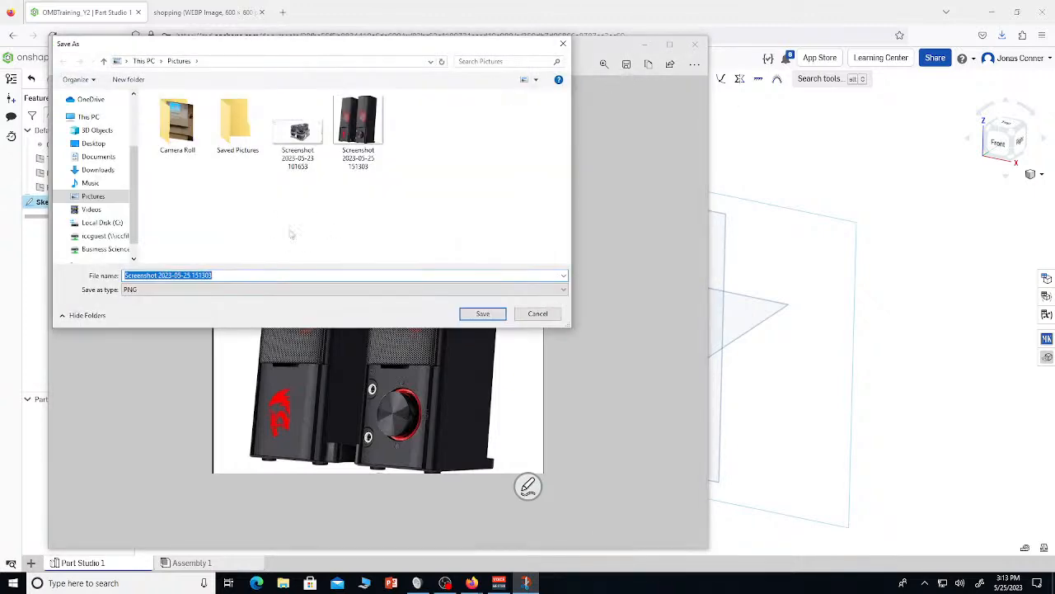
{"action": "left_click", "coordinate": [539, 316]}
{"action": "left_click", "coordinate": [695, 44]}
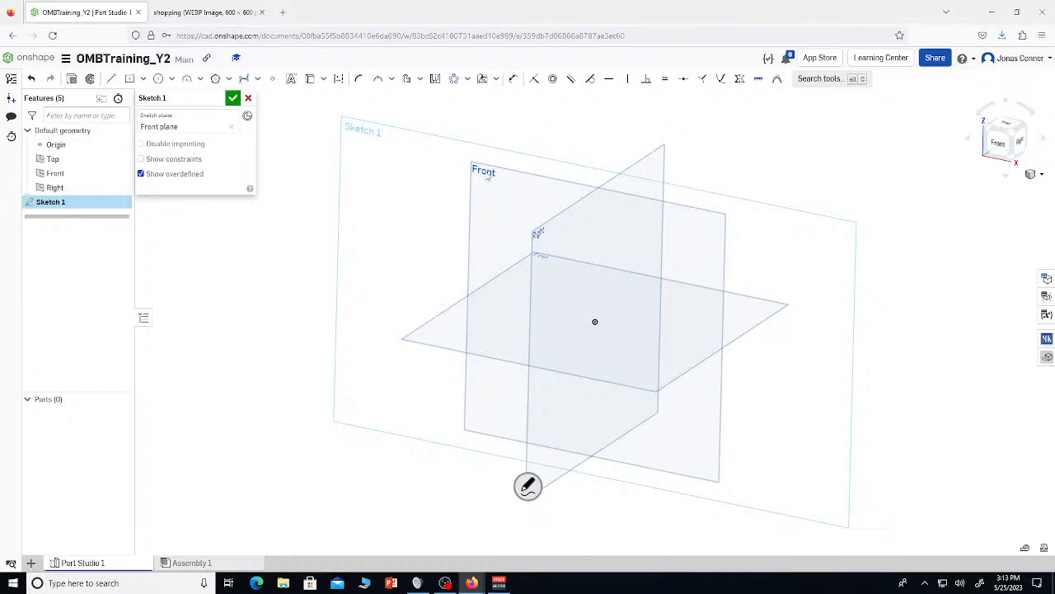
{"action": "key", "text": "alt+c"}
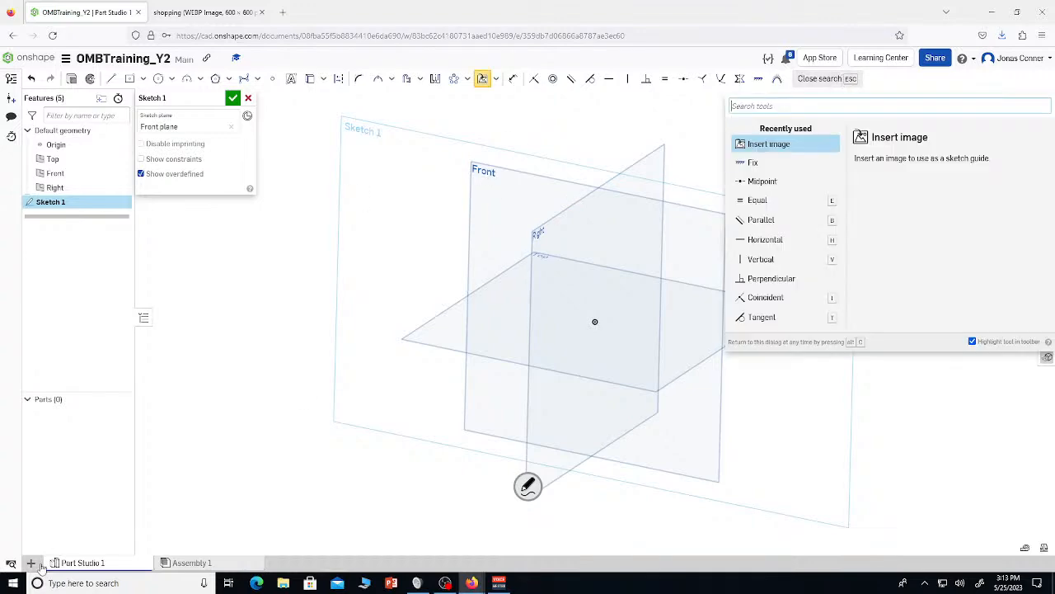
{"action": "left_click", "coordinate": [37, 564]}
{"action": "left_click", "coordinate": [41, 548]}
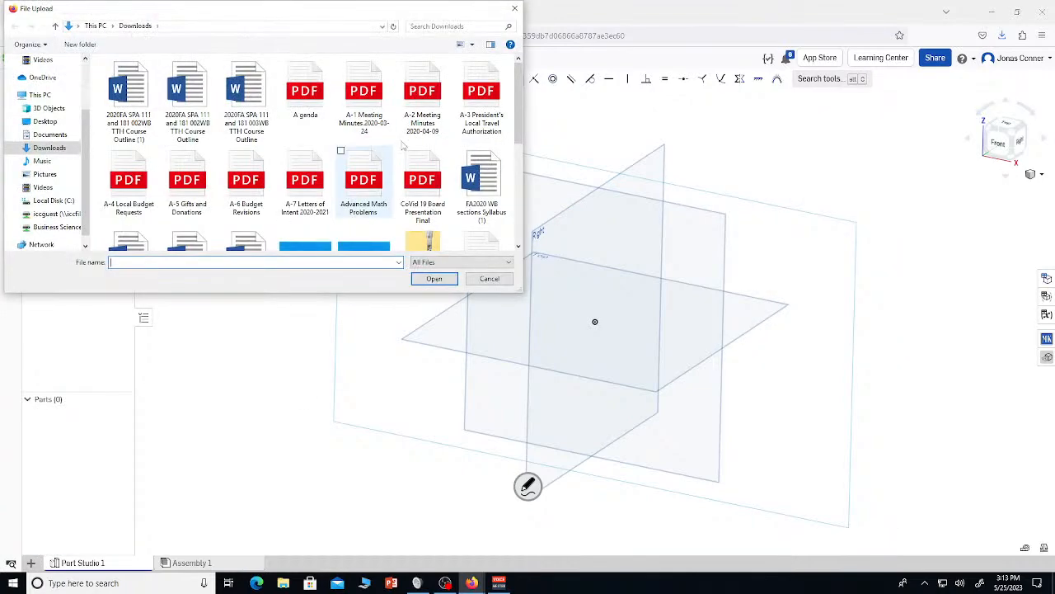
{"action": "left_click", "coordinate": [96, 26]}
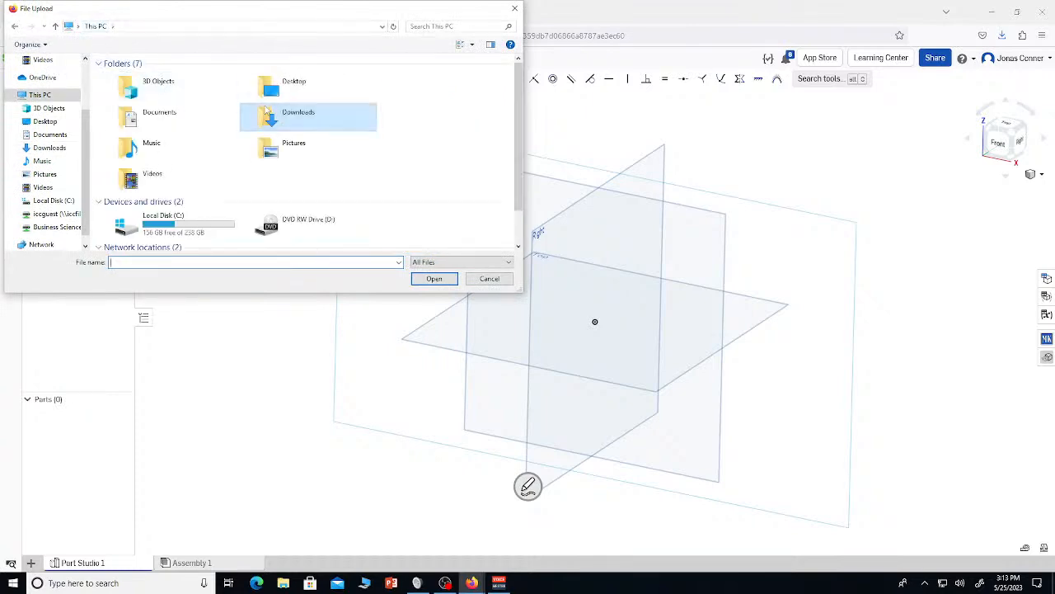
{"action": "double_click", "coordinate": [283, 145]}
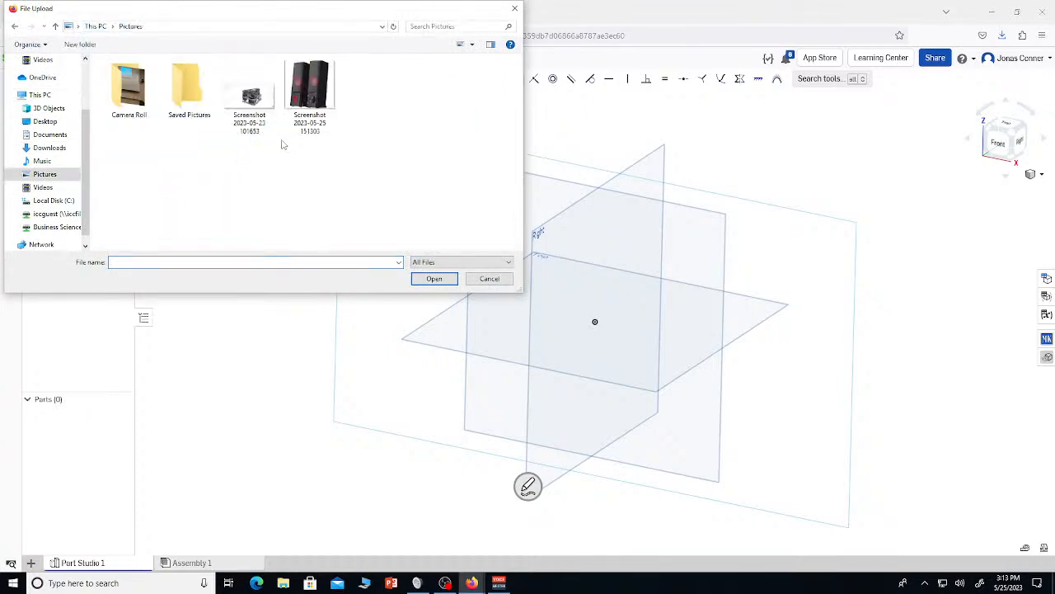
{"action": "double_click", "coordinate": [310, 89]}
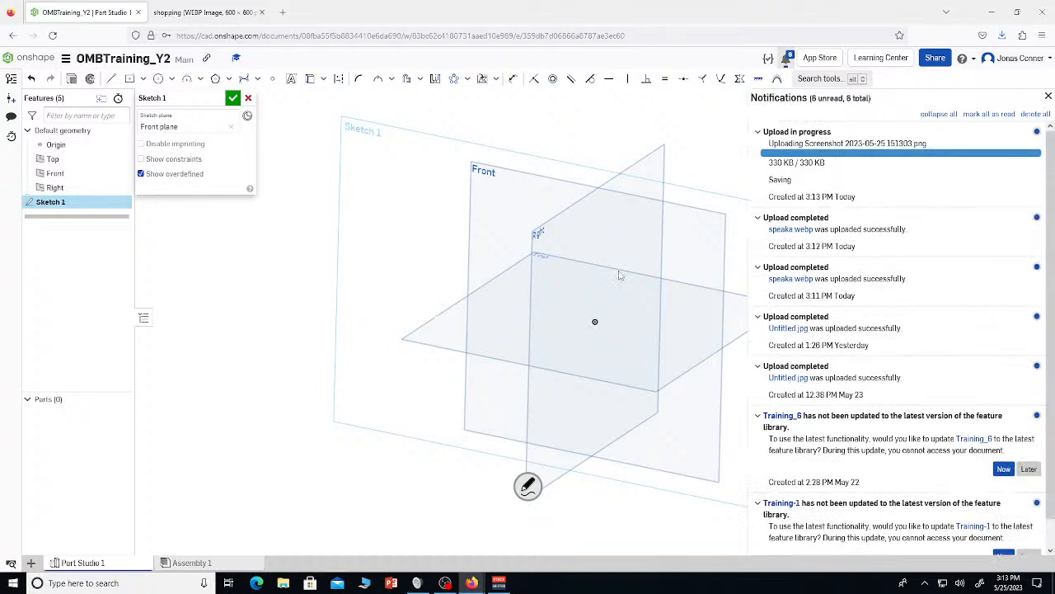
Insert the image "Screenshot 2023-05-25 151303.png" into the Front plane sketch, placing it beyond the plane's upper-right corner
{"action": "left_click", "coordinate": [822, 79]}
{"action": "type", "text": "imag"}
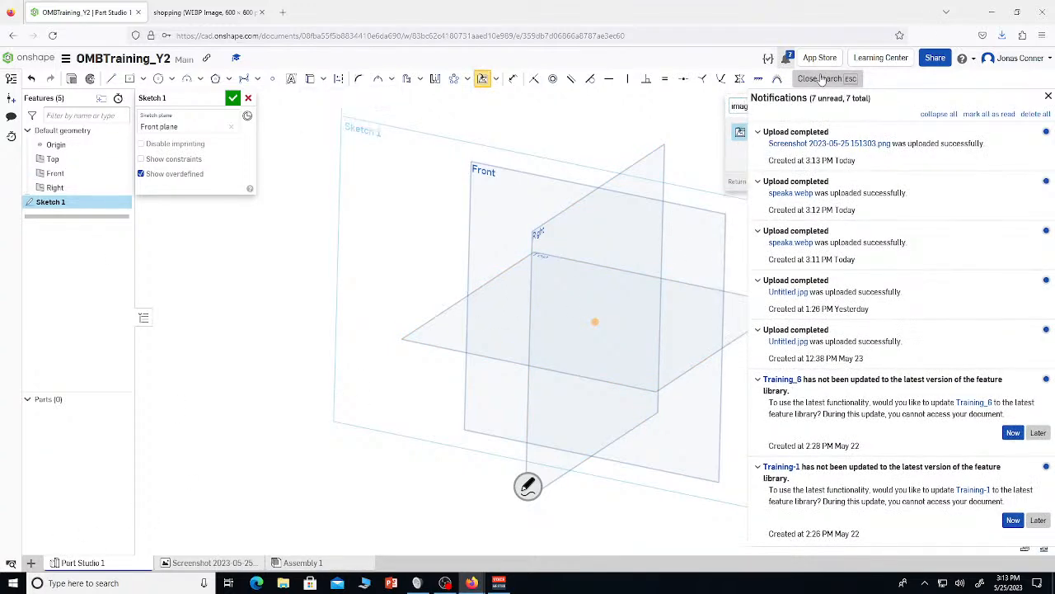
{"action": "key", "text": "Return"}
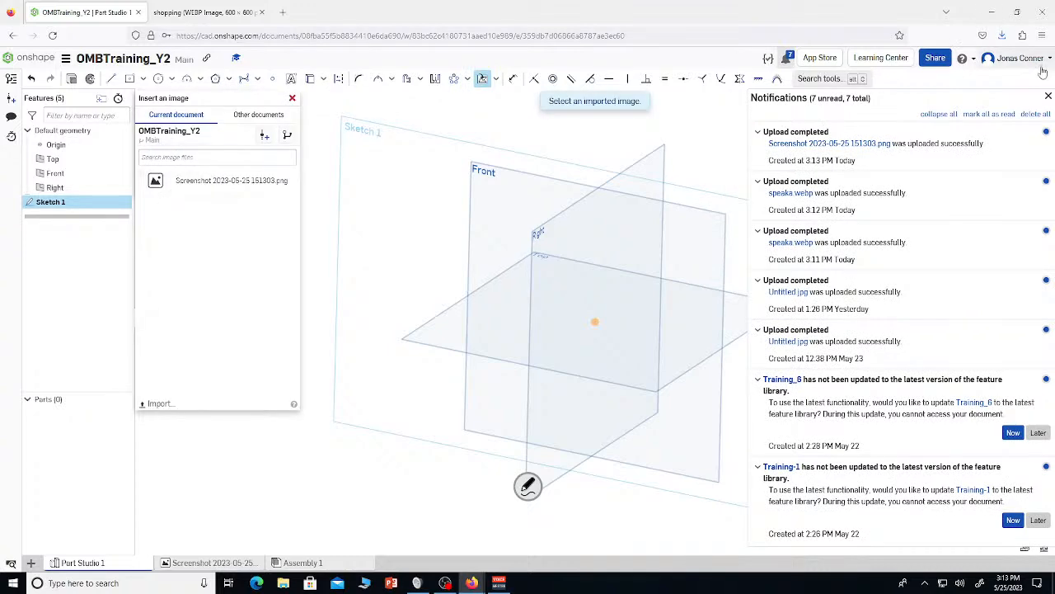
{"action": "left_click", "coordinate": [1048, 98]}
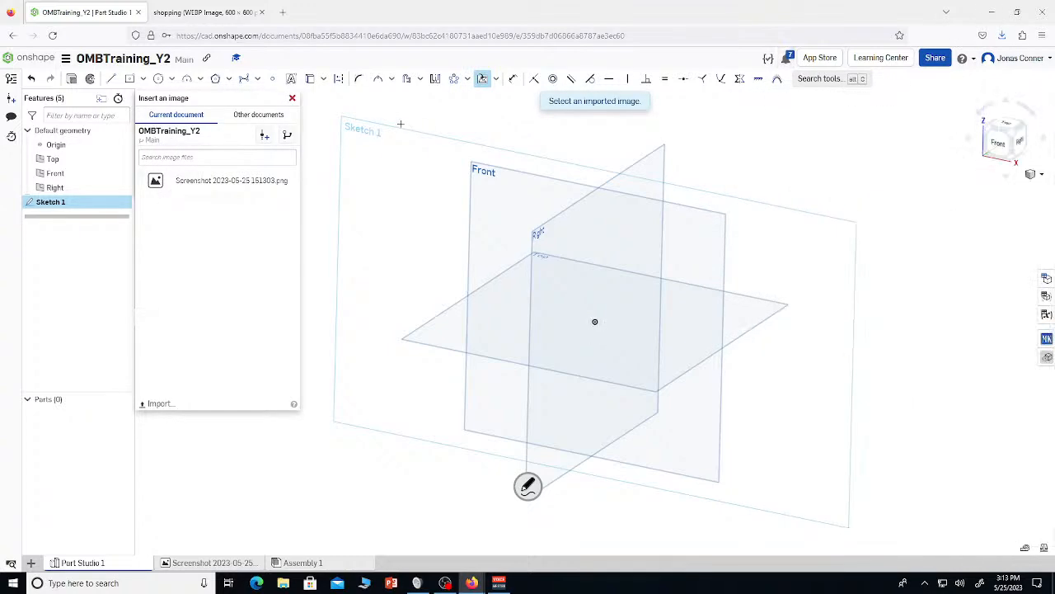
{"action": "left_click", "coordinate": [223, 182]}
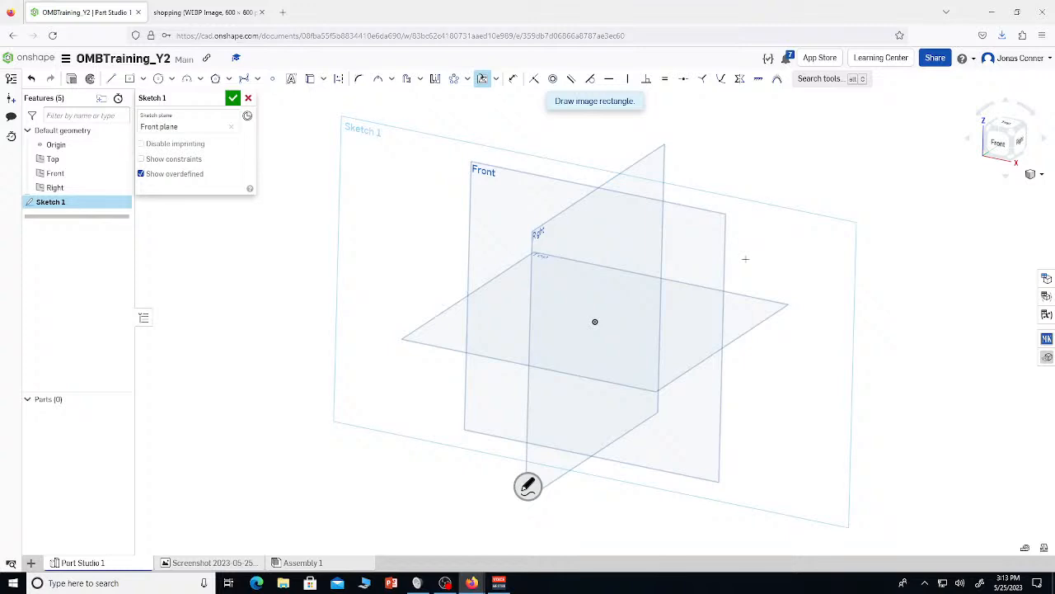
{"action": "middle_click_drag", "start_coordinate": [745, 259], "coordinate": [768, 250]}
{"action": "left_click", "coordinate": [757, 201]}
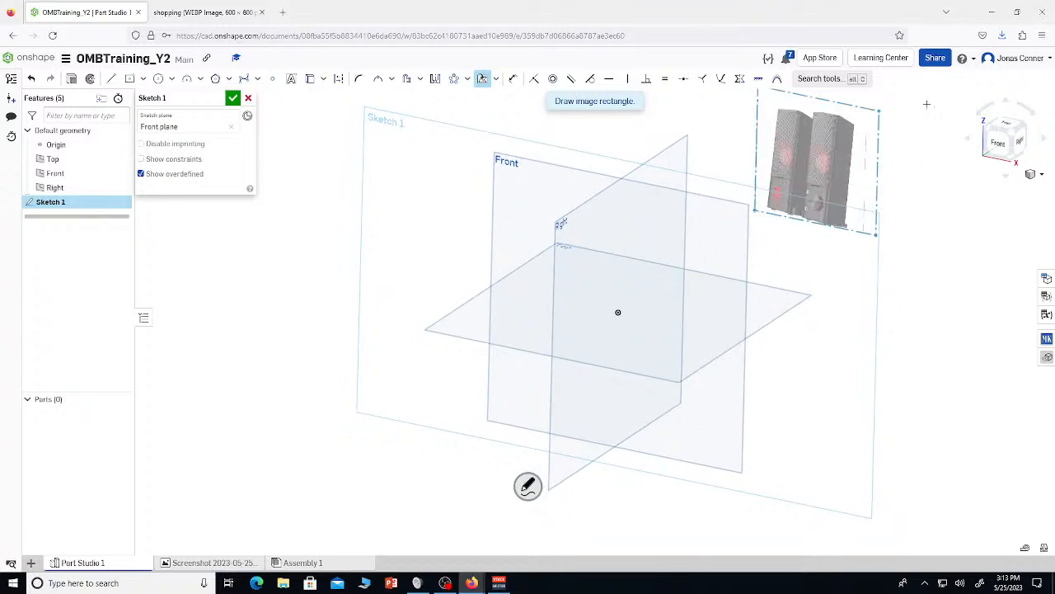
{"action": "left_click", "coordinate": [987, 139]}
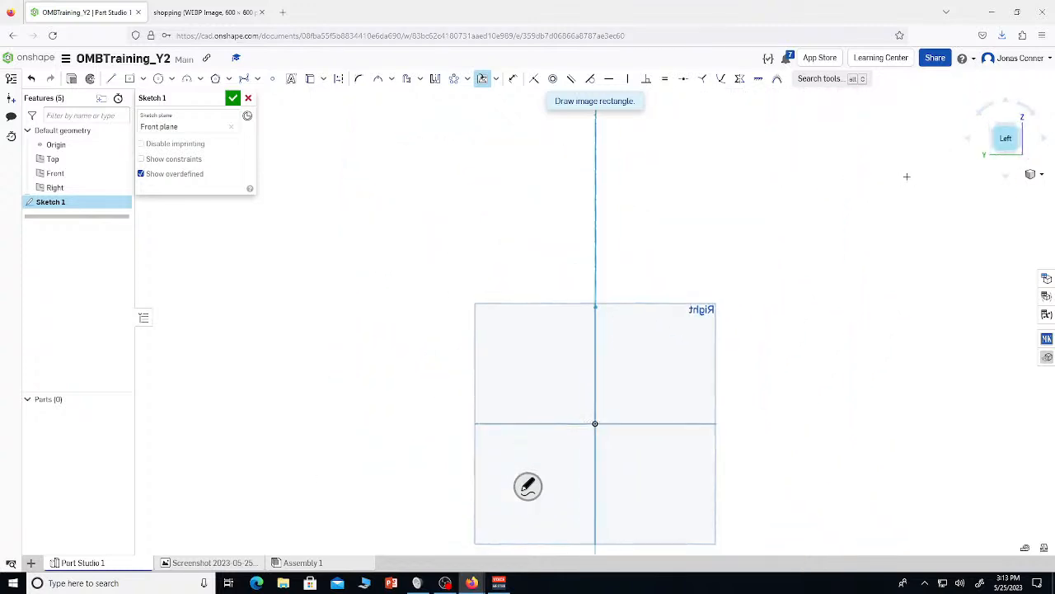
{"action": "right_click_drag", "start_coordinate": [652, 196], "coordinate": [524, 200]}
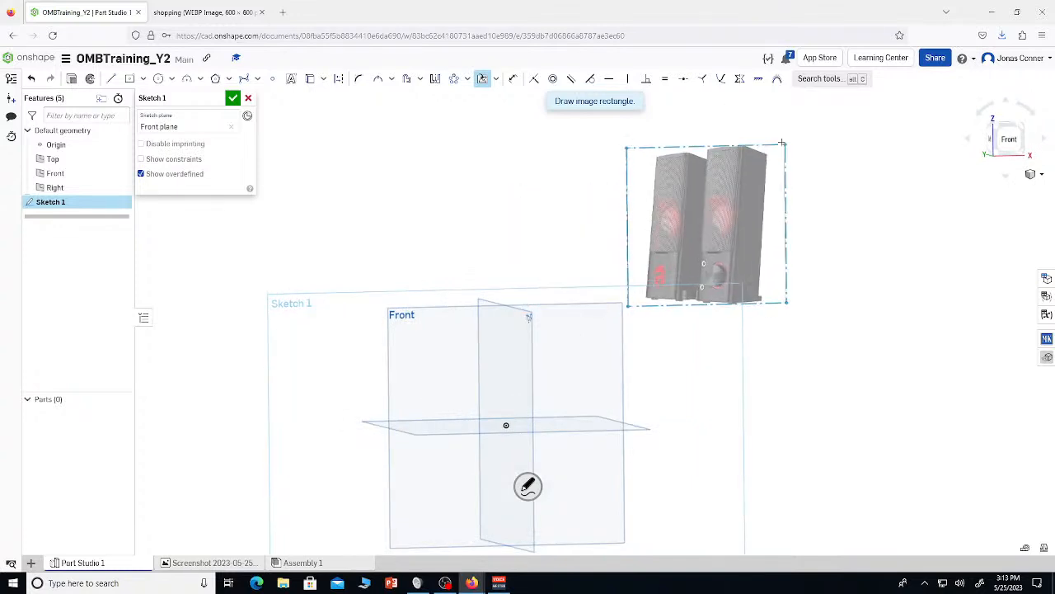
{"action": "left_click", "coordinate": [744, 190]}
Enlarge the inserted speaker image and shift its lower-left corner farther from the Front plane, clear of the modelling area
{"action": "left_click_drag", "start_coordinate": [662, 308], "coordinate": [600, 394]}
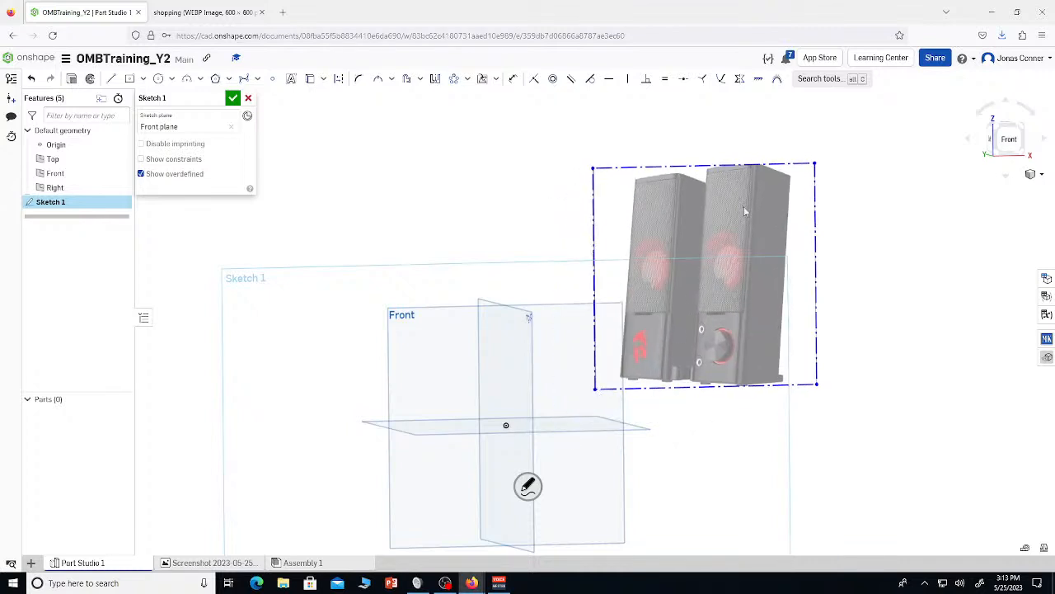
{"action": "left_click", "coordinate": [817, 266]}
{"action": "key", "text": "Escape"}
{"action": "right_click_drag", "start_coordinate": [532, 305], "coordinate": [583, 302]}
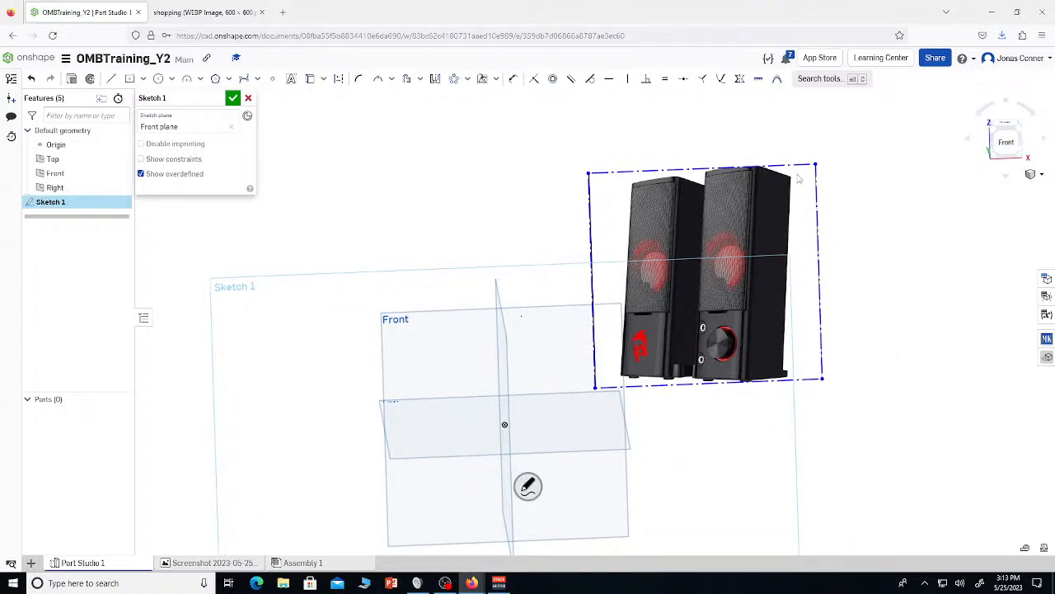
{"action": "left_click_drag", "start_coordinate": [816, 164], "coordinate": [874, 157]}
{"action": "left_click", "coordinate": [1006, 143]}
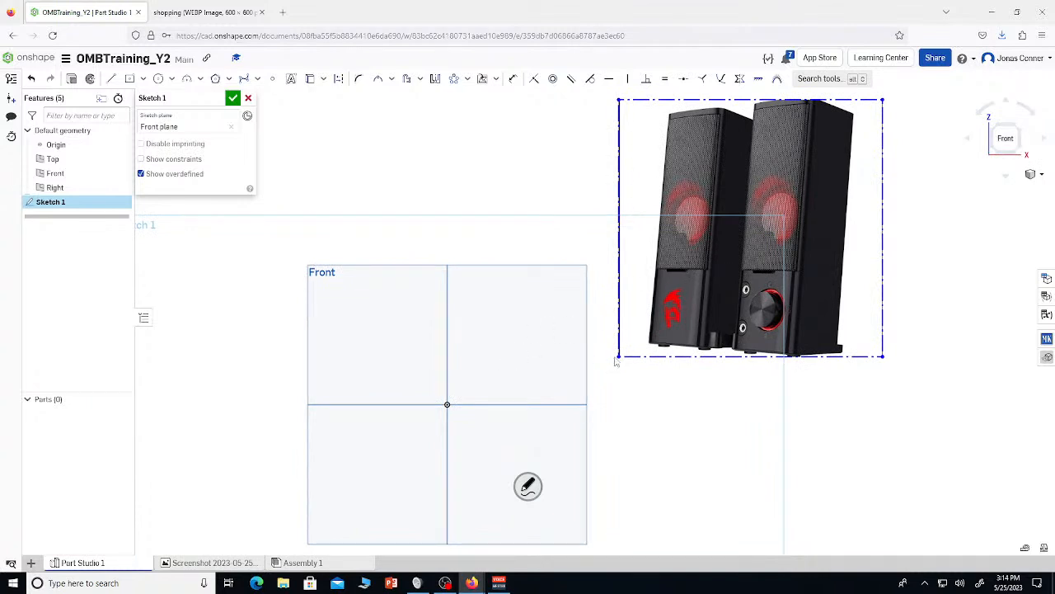
{"action": "left_click_drag", "start_coordinate": [624, 357], "coordinate": [704, 338]}
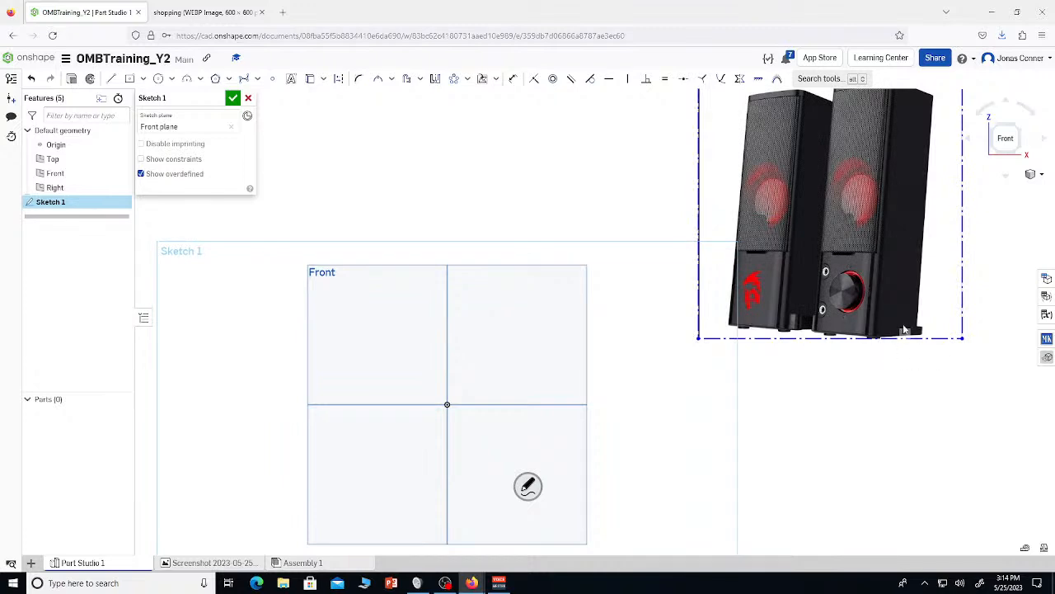
Close the browser page that holds the original speaker photo
{"action": "mouse_move", "coordinate": [298, 421]}
{"action": "right_mouse_down"}
{"action": "mouse_move", "coordinate": [294, 455]}
{"action": "mouse_move", "coordinate": [306, 466]}
{"action": "mouse_move", "coordinate": [300, 453]}
{"action": "right_mouse_up"}
{"action": "left_click", "coordinate": [240, 13]}
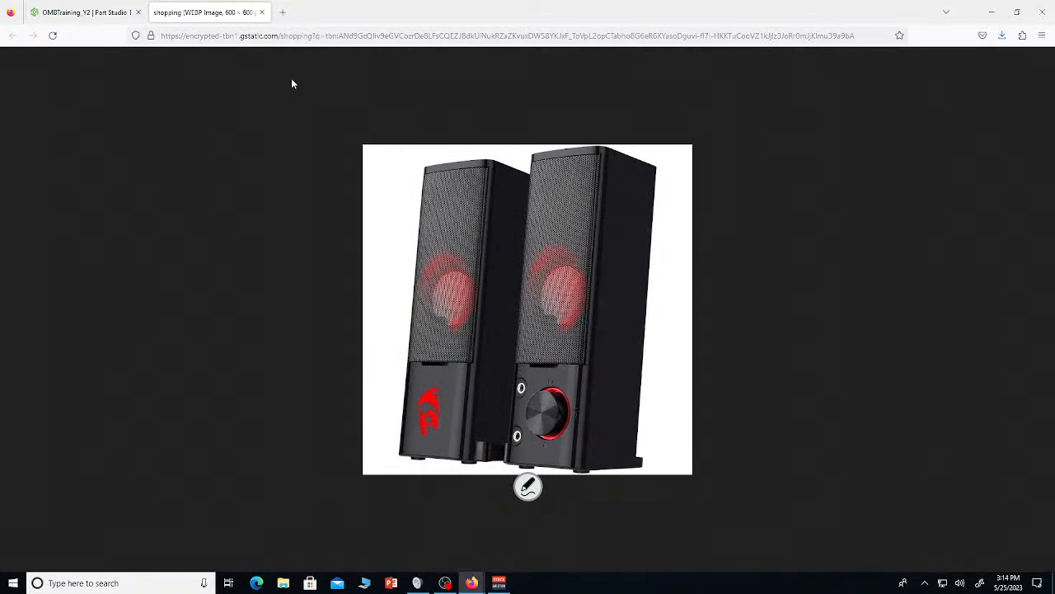
{"action": "key", "text": "ctrl+w"}
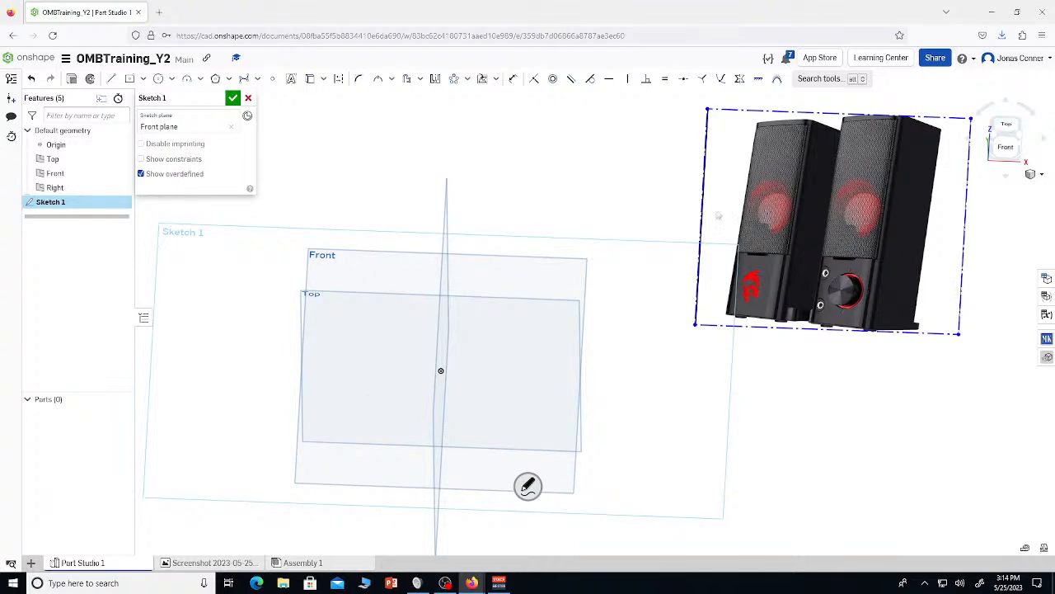
Accept the Front plane image sketch and start a second sketch on the Top plane
{"action": "left_click", "coordinate": [1005, 137]}
{"action": "left_click_drag", "start_coordinate": [992, 129], "coordinate": [1051, 159]}
{"action": "left_click", "coordinate": [1025, 141]}
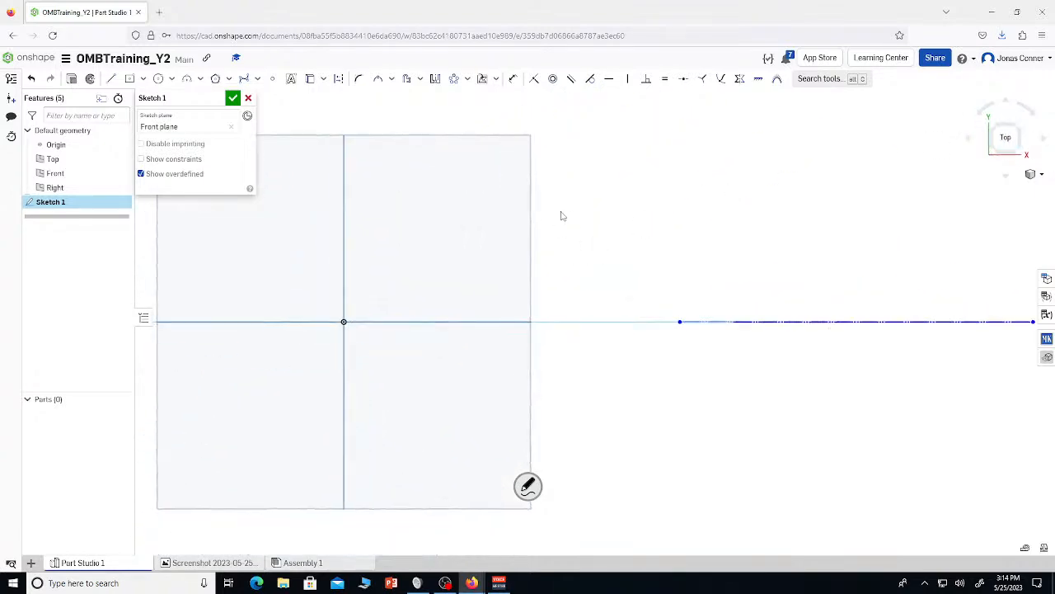
{"action": "left_click", "coordinate": [234, 99]}
{"action": "key", "text": "shift+s"}
{"action": "left_click", "coordinate": [466, 200]}
Insert the same speaker screenshot into the Top plane sketch beyond the plane's upper-right corner and accept the sketch
{"action": "scroll", "coordinate": [385, 388], "scroll_direction": "down", "scroll_amount": 4}
{"action": "left_click", "coordinate": [821, 80]}
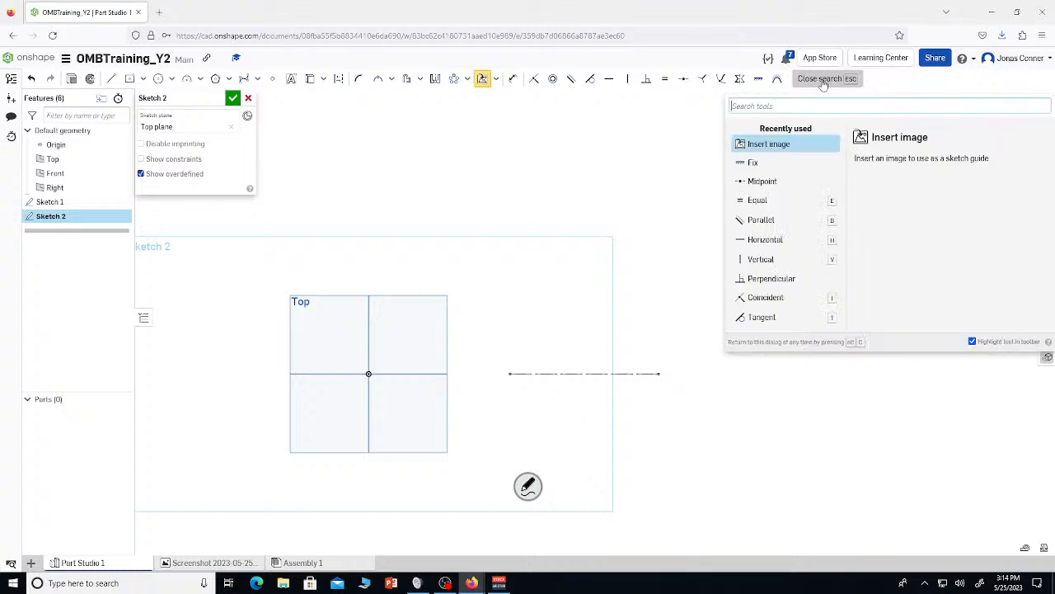
{"action": "type", "text": "ins"}
{"action": "key", "text": "Return"}
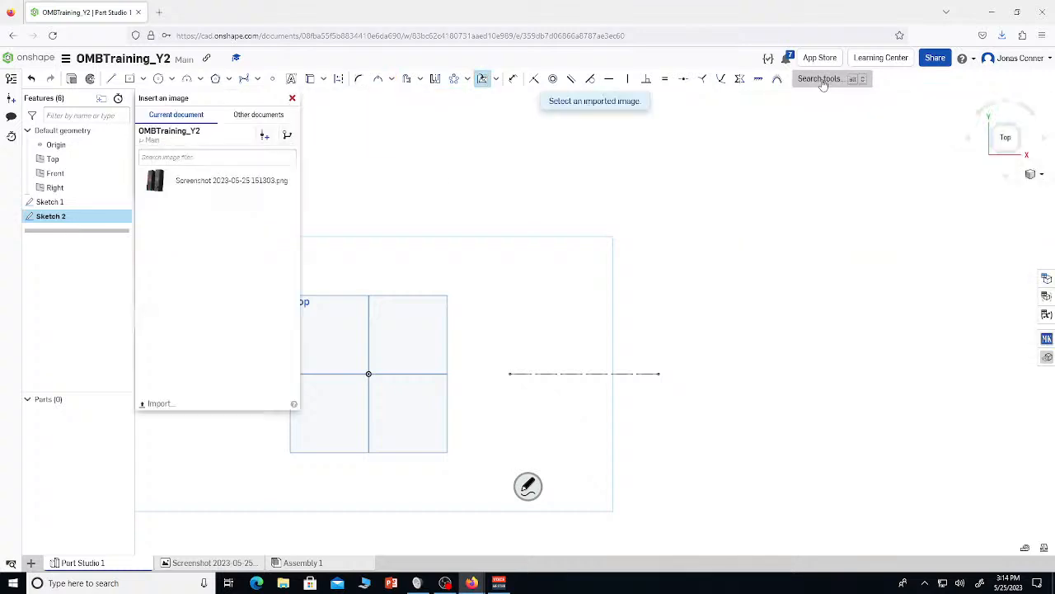
{"action": "left_click", "coordinate": [262, 192]}
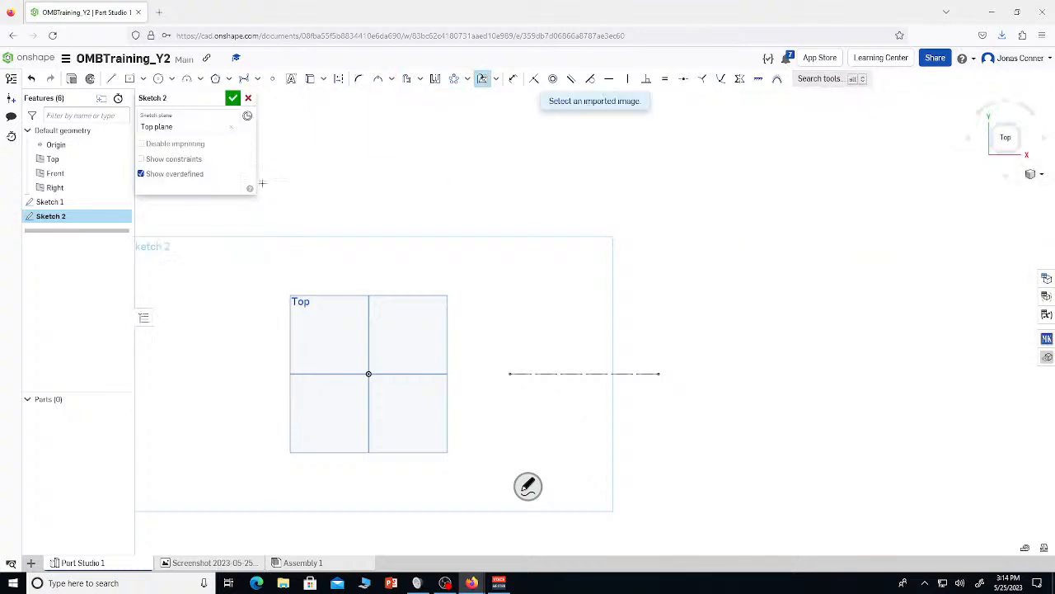
{"action": "left_click", "coordinate": [482, 291]}
{"action": "left_click", "coordinate": [660, 118]}
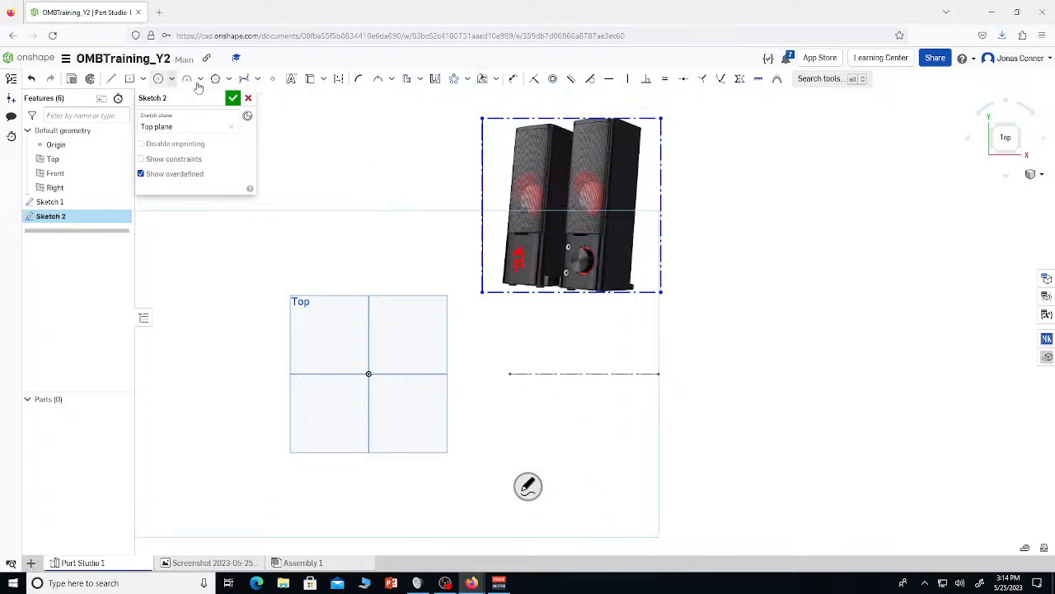
{"action": "left_click", "coordinate": [233, 99]}
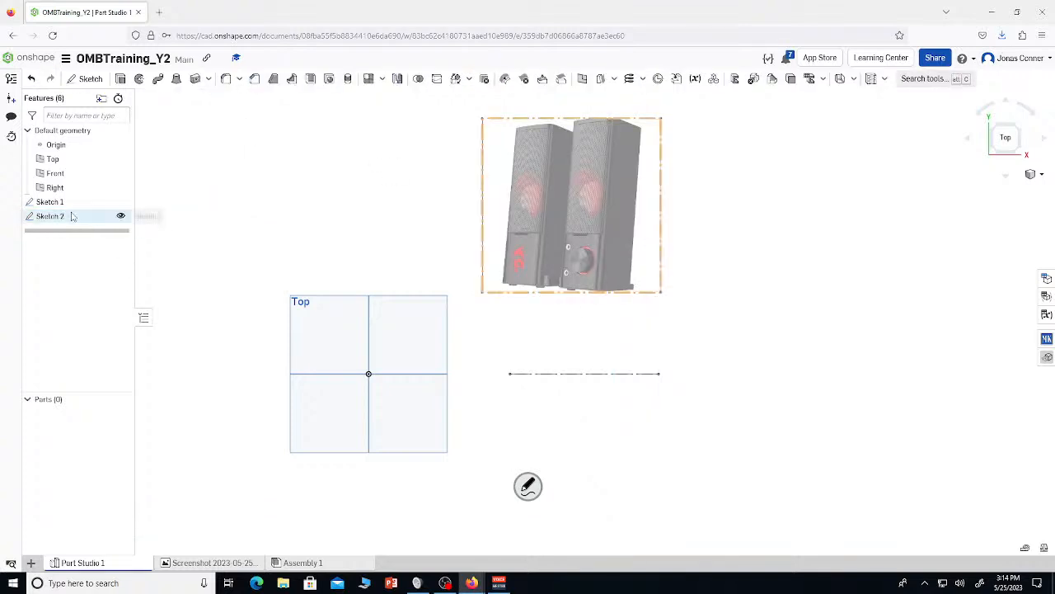
Start a separate modelling sketch on the Top plane and view it straight from above
{"action": "right_click_drag", "start_coordinate": [207, 223], "coordinate": [183, 143]}
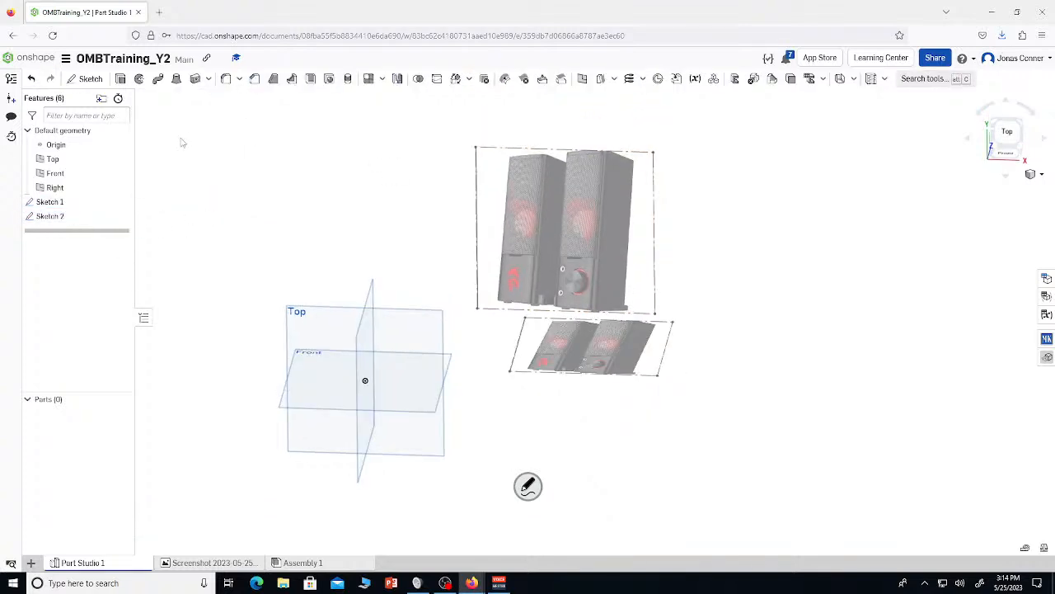
{"action": "key", "text": "shift+s"}
{"action": "left_click", "coordinate": [312, 326]}
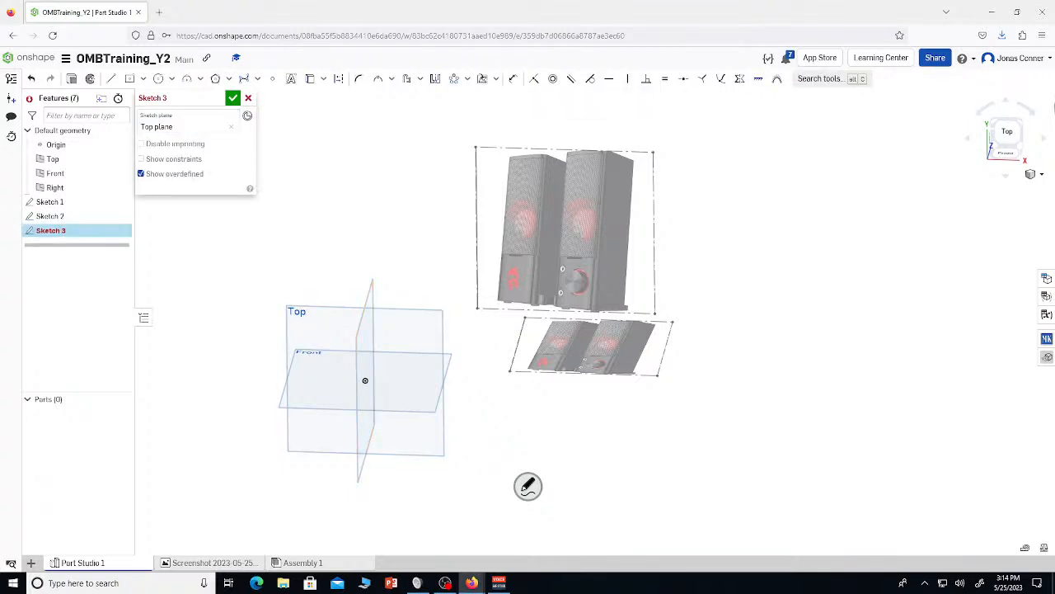
{"action": "left_click", "coordinate": [1007, 135]}
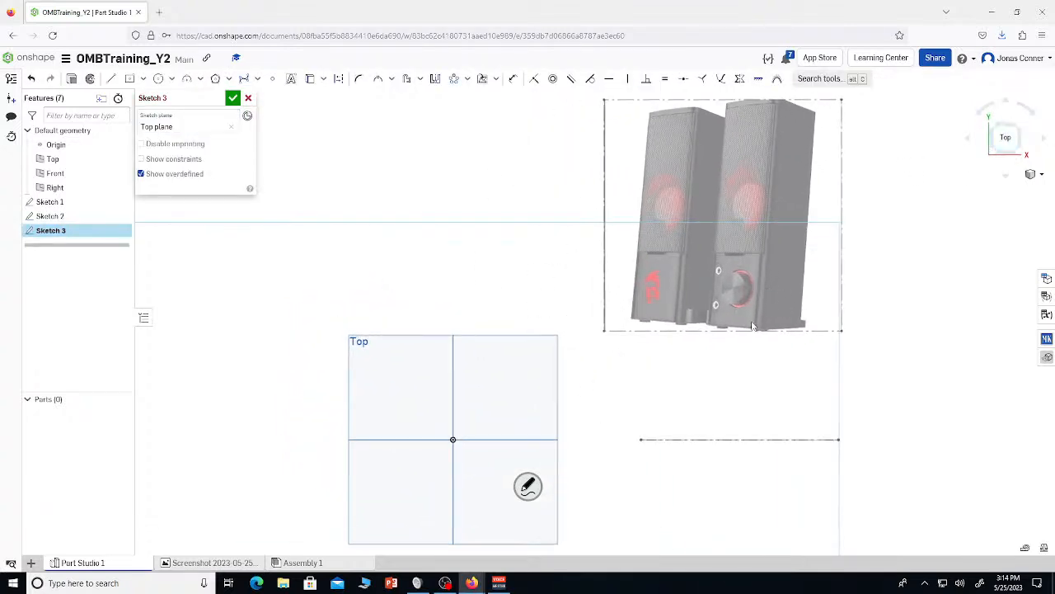
Sketch a centre rectangle on the origin, 3 in wide and 4 in high
{"action": "key", "text": "r"}
{"action": "key", "text": "Escape"}
{"action": "key", "text": "r"}
{"action": "left_click", "coordinate": [452, 440]}
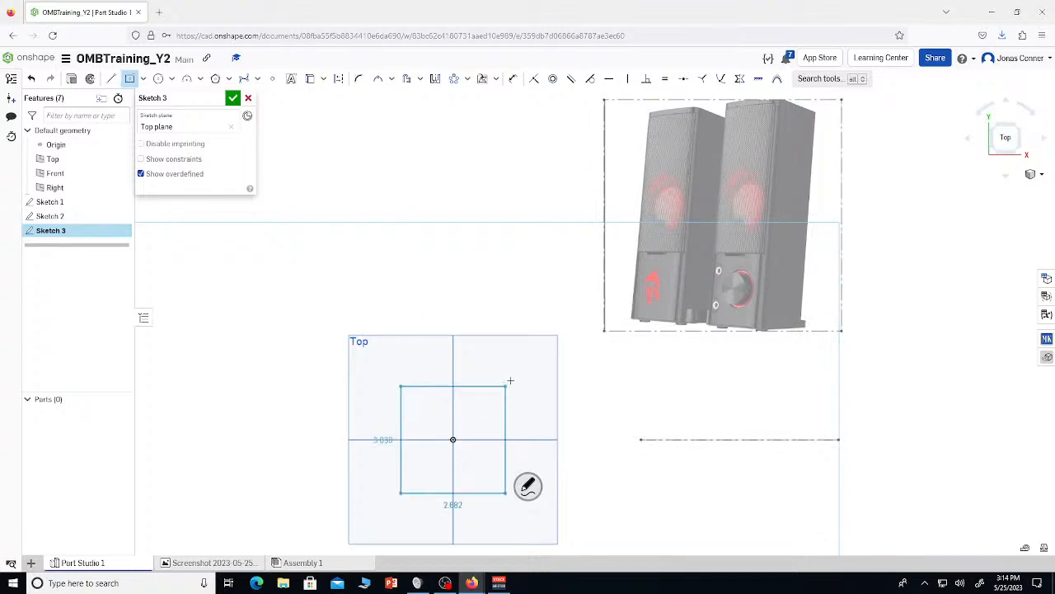
{"action": "left_click", "coordinate": [500, 381]}
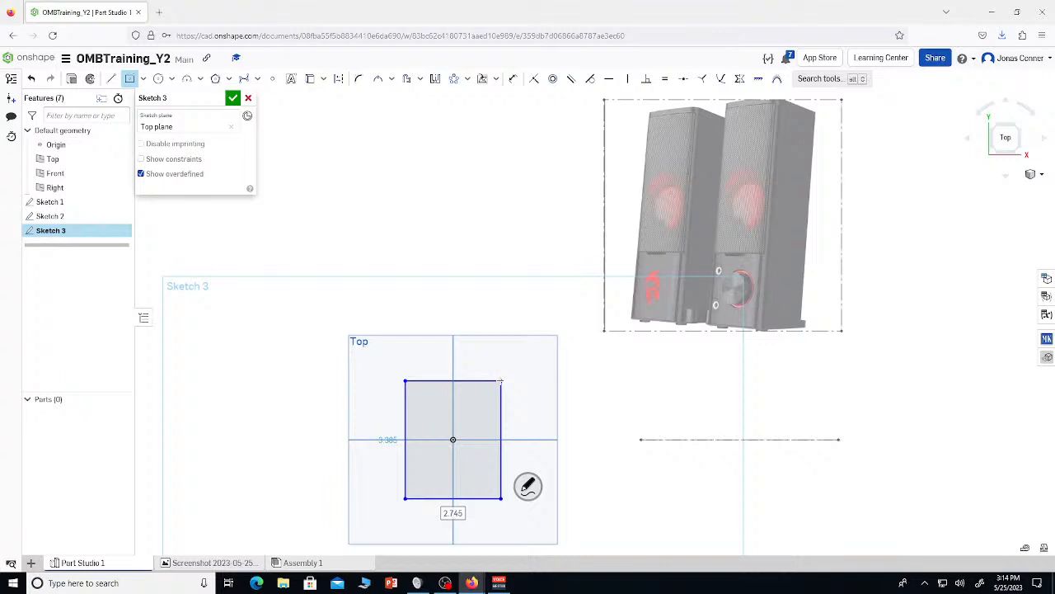
{"action": "type", "text": "23"}
{"action": "key", "text": "Tab"}
{"action": "type", "text": "4"}
{"action": "key", "text": "Return"}
{"action": "key", "text": "Escape"}
Fillet all four corners of the rectangle with a 0.5 in radius
{"action": "key", "text": "shift+f"}
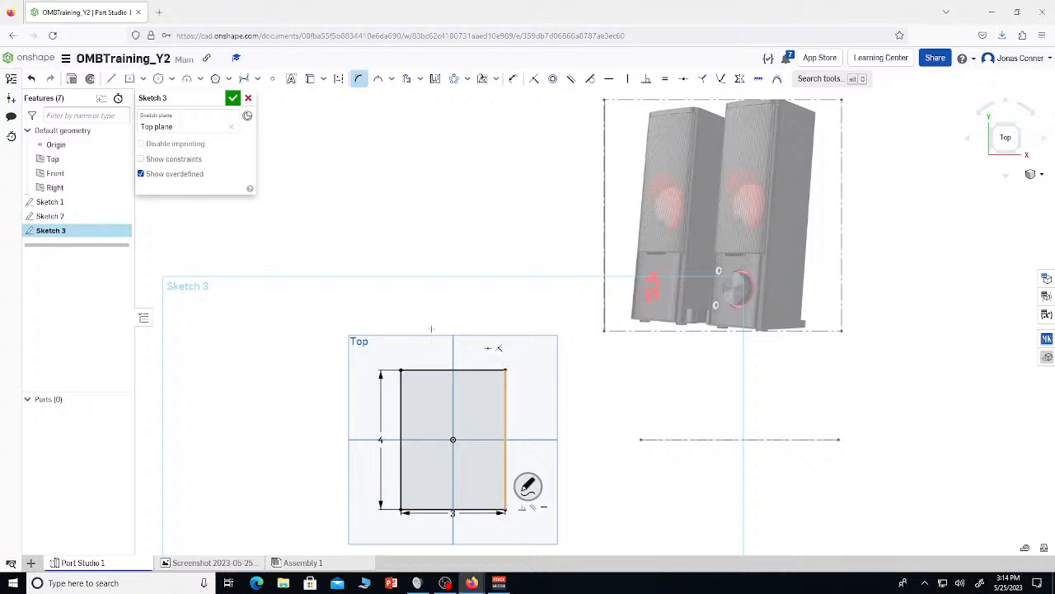
{"action": "left_click", "coordinate": [504, 511]}
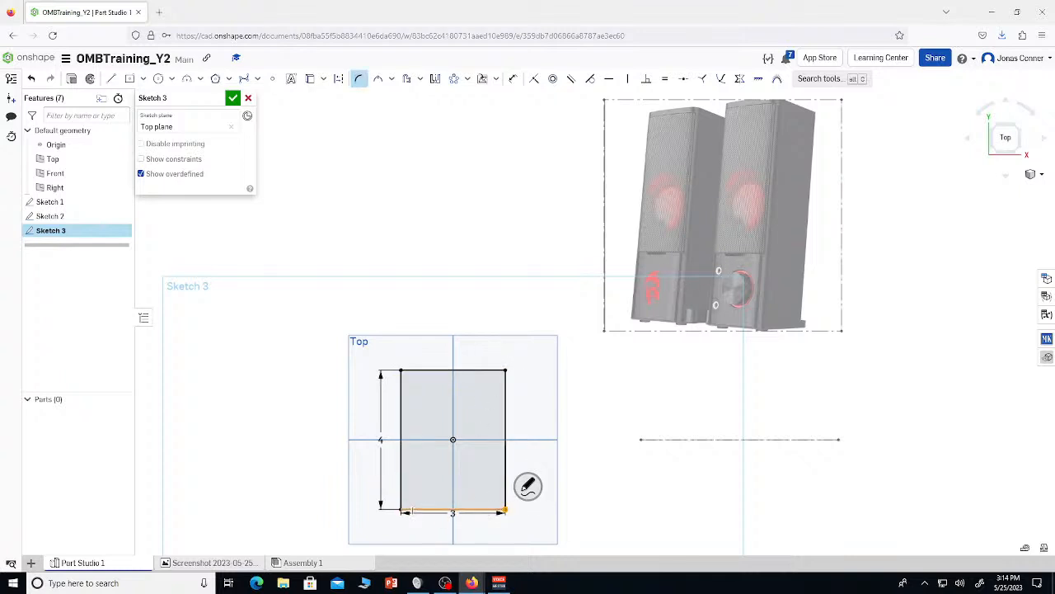
{"action": "left_click", "coordinate": [403, 512]}
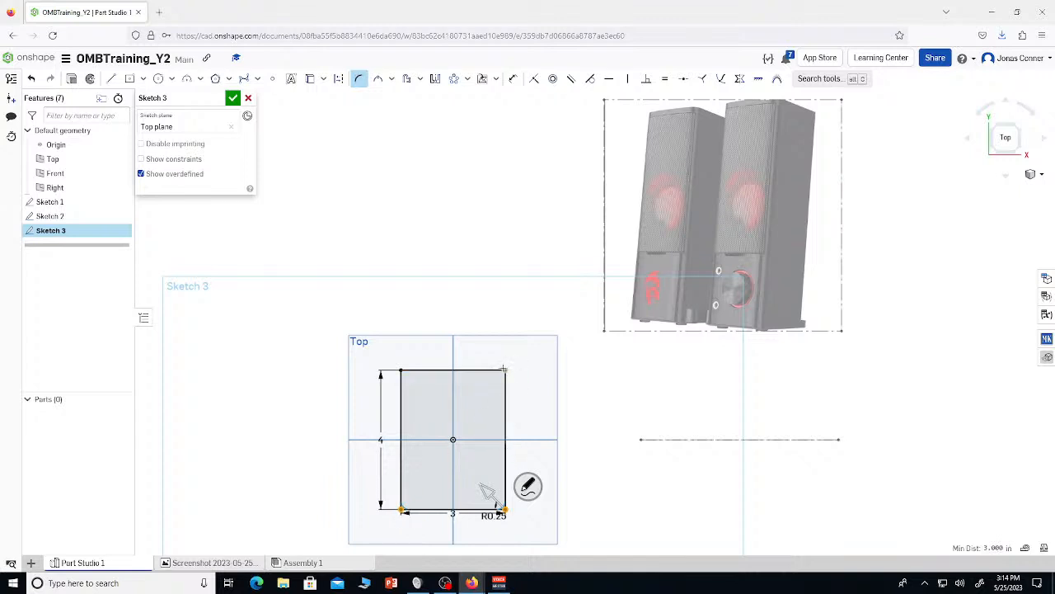
{"action": "left_click", "coordinate": [402, 371]}
{"action": "left_click_drag", "start_coordinate": [481, 483], "coordinate": [482, 460]}
{"action": "key", "text": "BackSpace"}
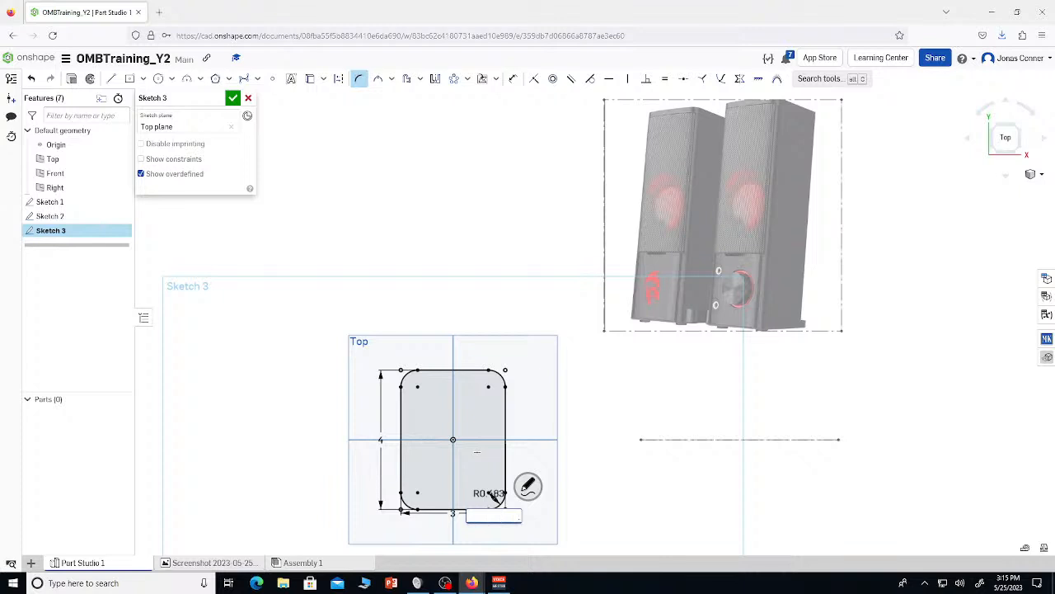
{"action": "type", "text": "0.5"}
{"action": "key", "text": "Return"}
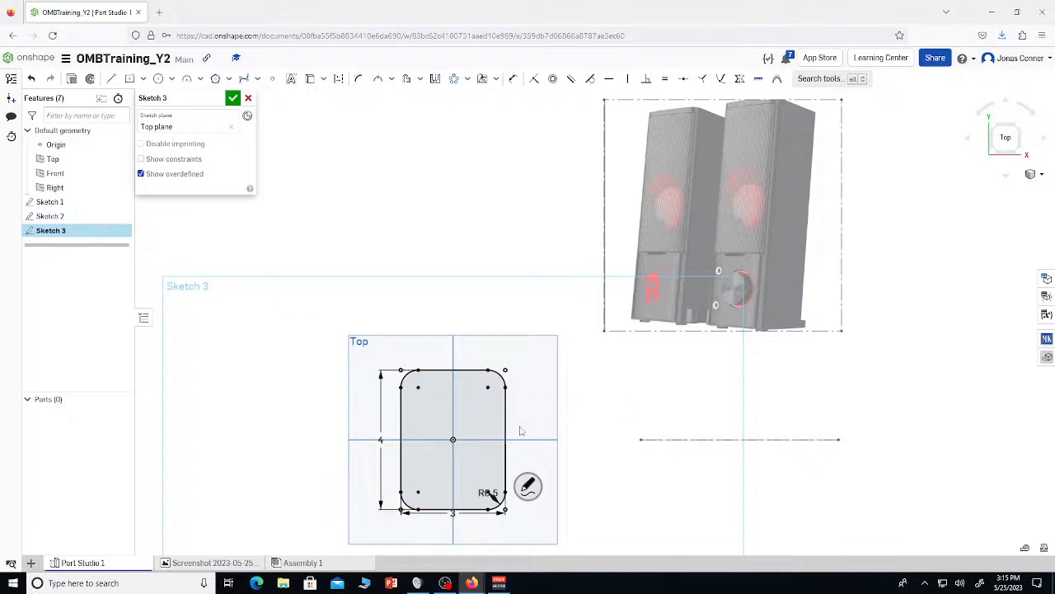
Extrude the rounded rectangle with a blind depth as a new solid, forming a thin base plate
{"action": "key", "text": "shift+e"}
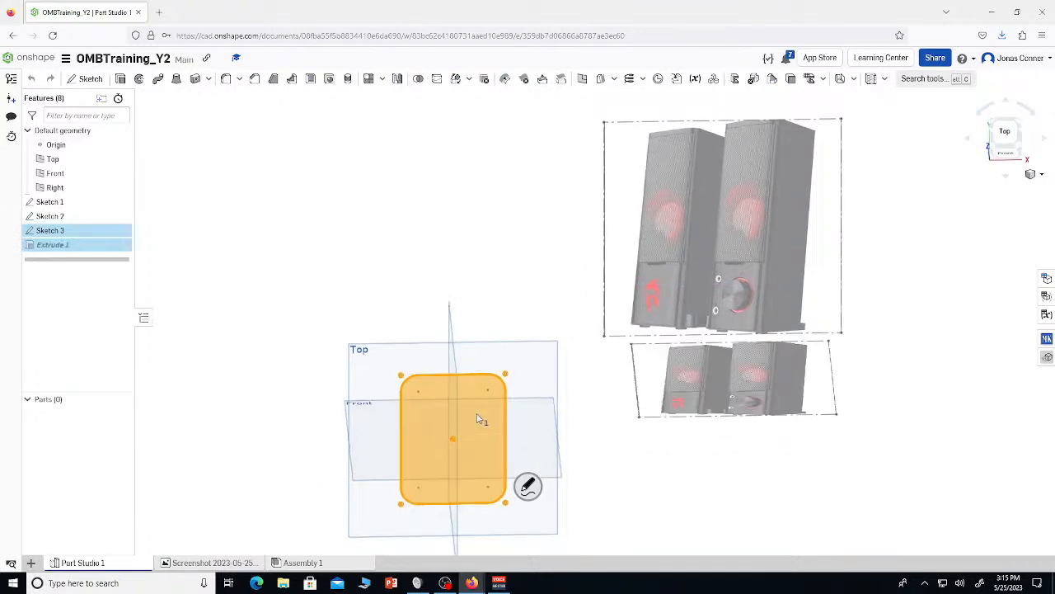
{"action": "left_click", "coordinate": [211, 185]}
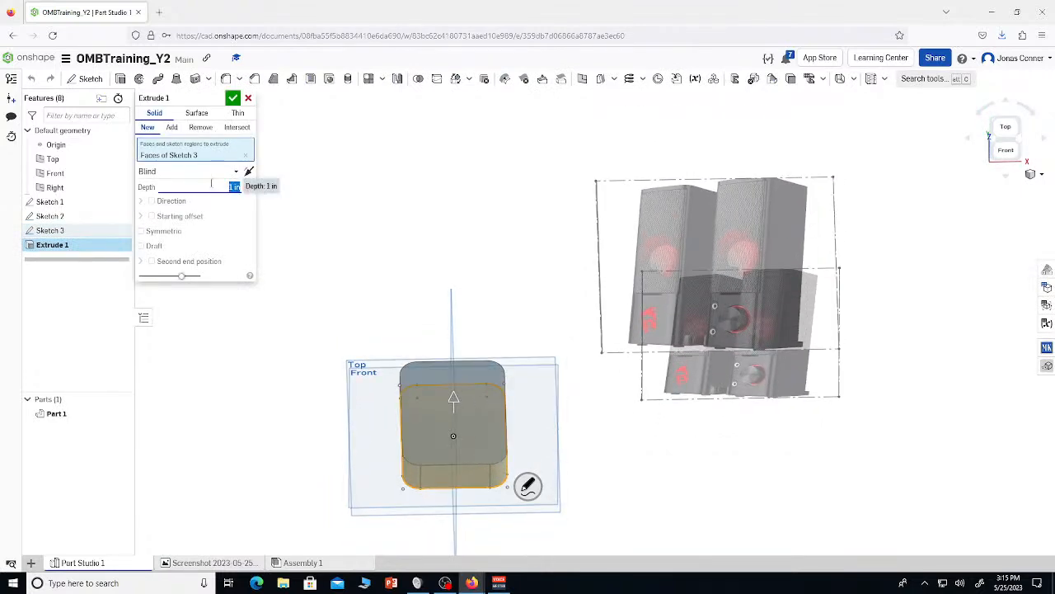
{"action": "left_click", "coordinate": [233, 97]}
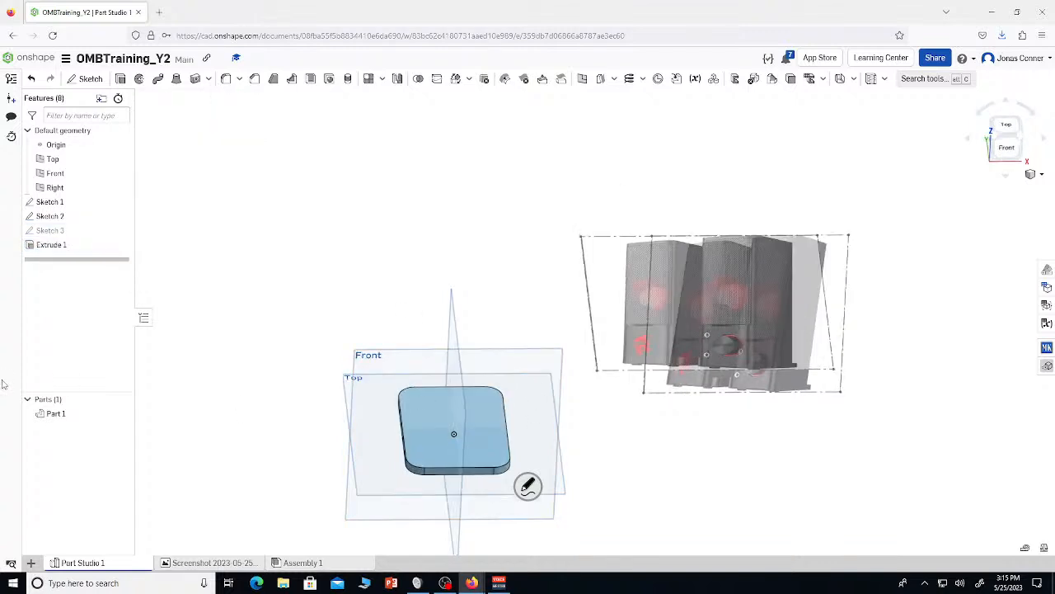
Recolour the base plate part dark grey (666666) and close its appearance settings
{"action": "right_click", "coordinate": [46, 413]}
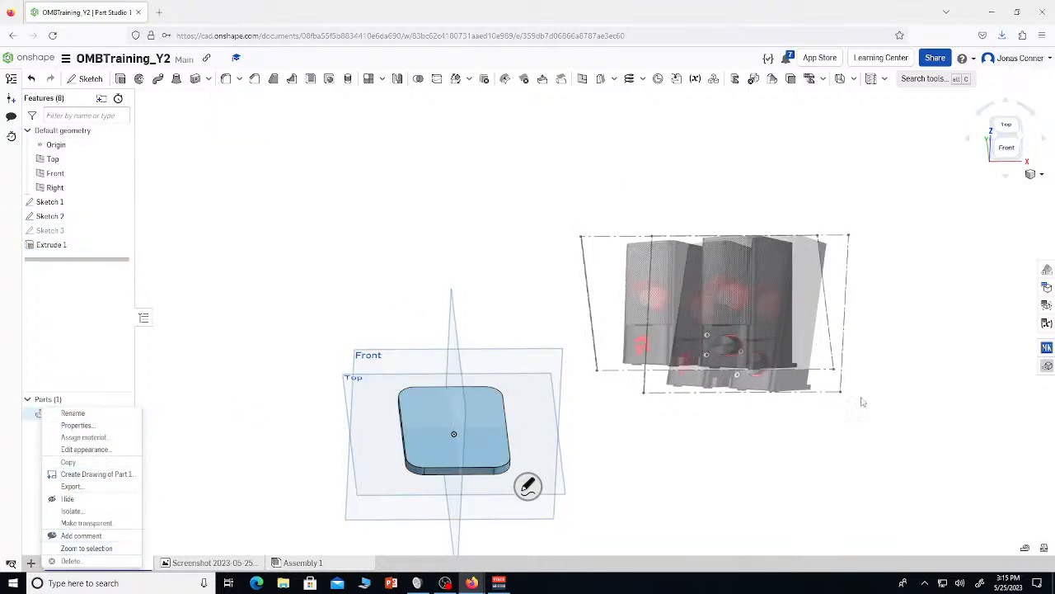
{"action": "left_click", "coordinate": [84, 449]}
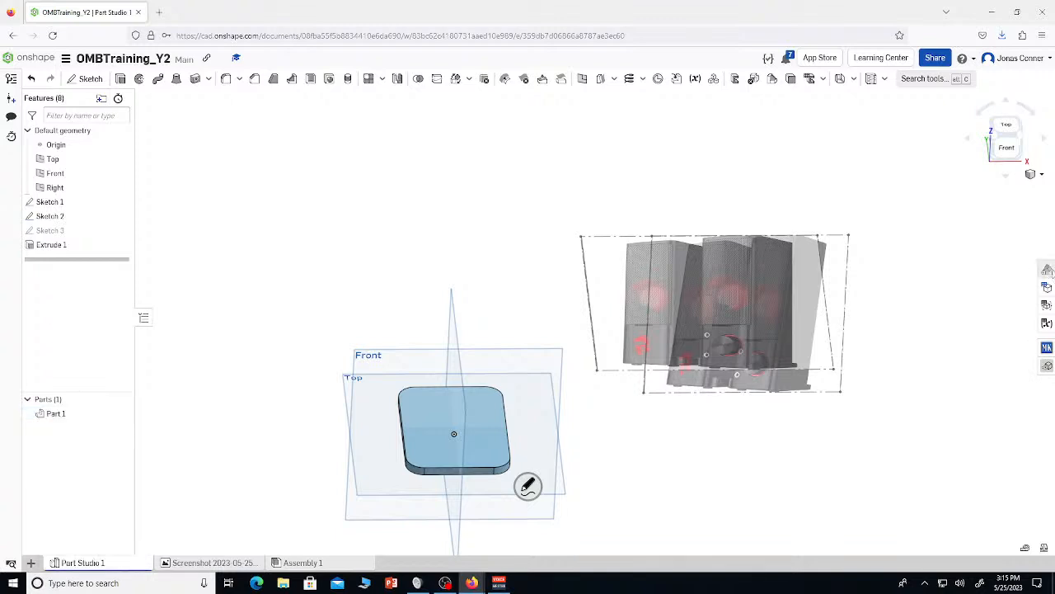
{"action": "left_click", "coordinate": [891, 128]}
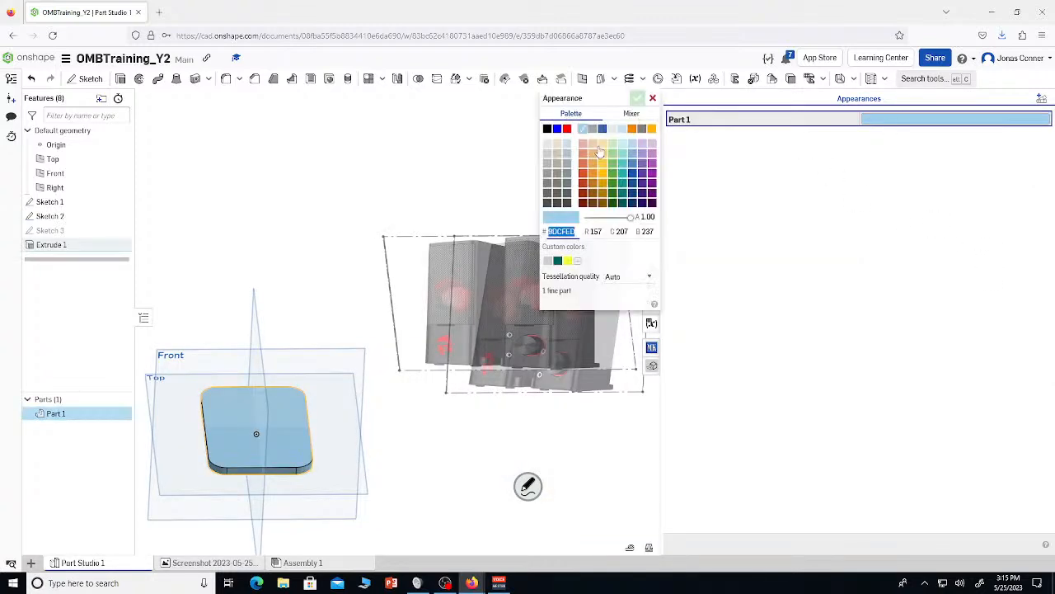
{"action": "left_click", "coordinate": [547, 193]}
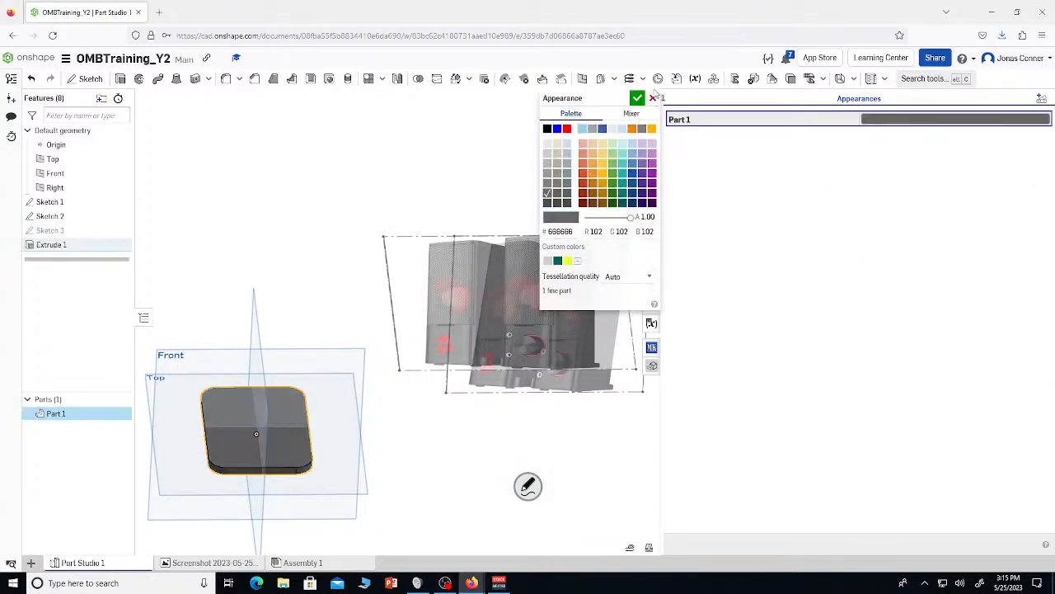
{"action": "left_click", "coordinate": [636, 98]}
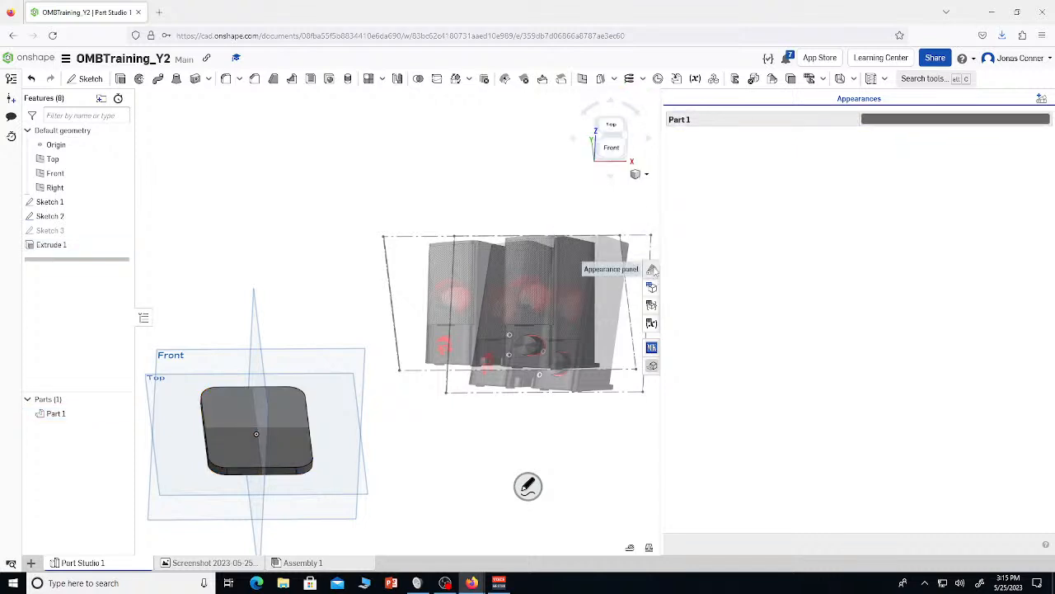
{"action": "left_click", "coordinate": [652, 270]}
Start a sketch on the base plate's upper face and project the face's outline into it
{"action": "right_click_drag", "start_coordinate": [514, 286], "coordinate": [515, 314]}
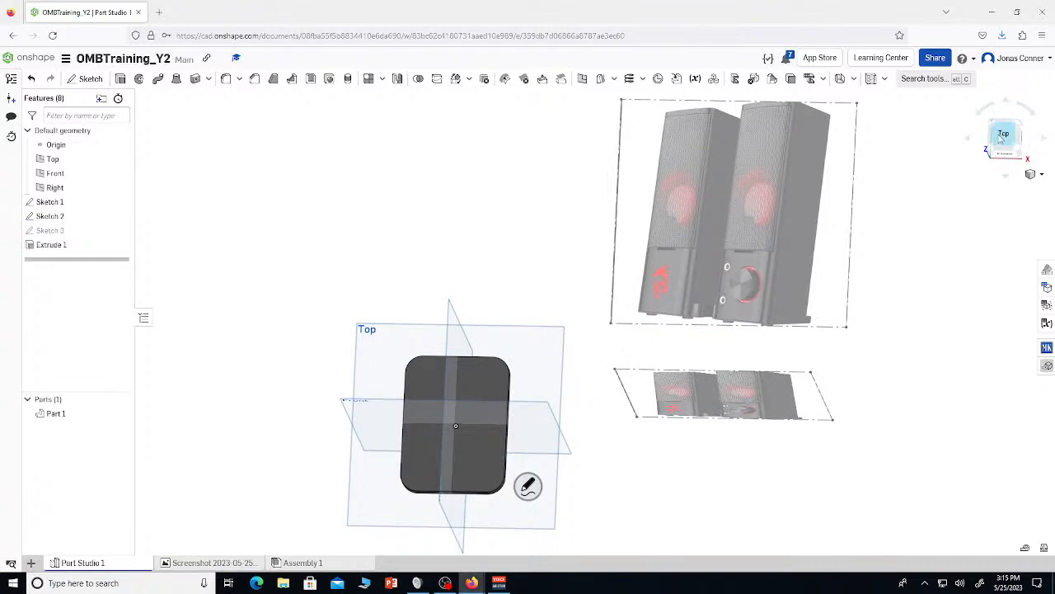
{"action": "left_click", "coordinate": [1004, 134]}
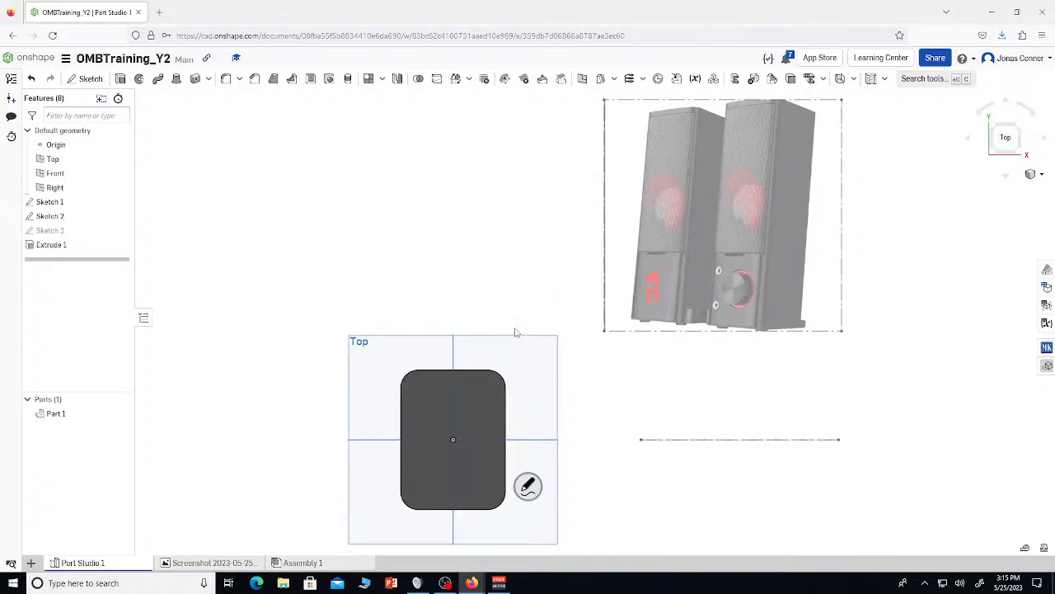
{"action": "key", "text": "shift+s"}
{"action": "left_click", "coordinate": [431, 407]}
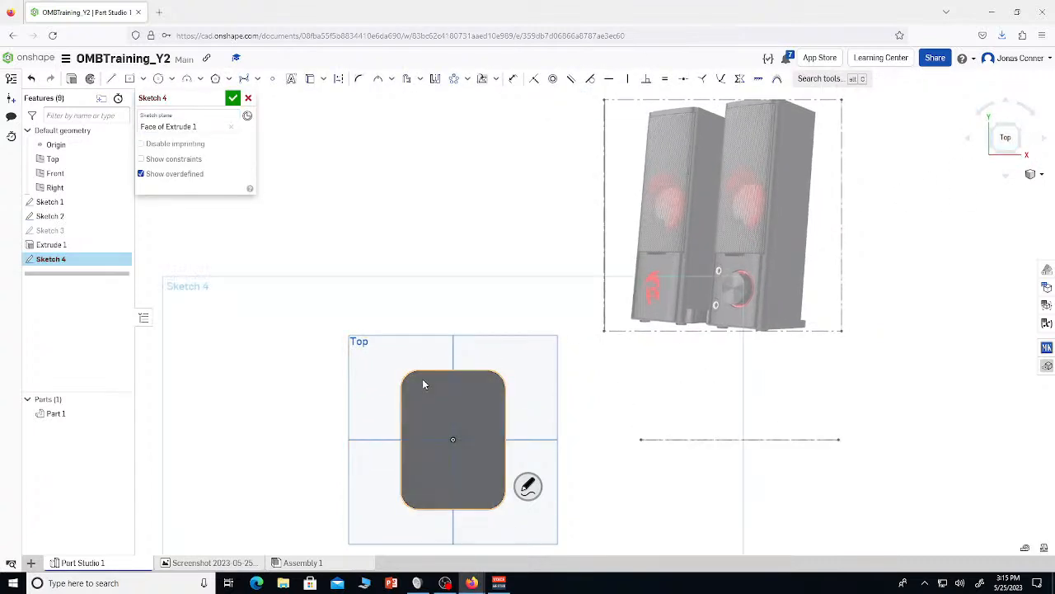
{"action": "key", "text": "u"}
{"action": "left_click", "coordinate": [461, 397]}
{"action": "key", "text": "Escape"}
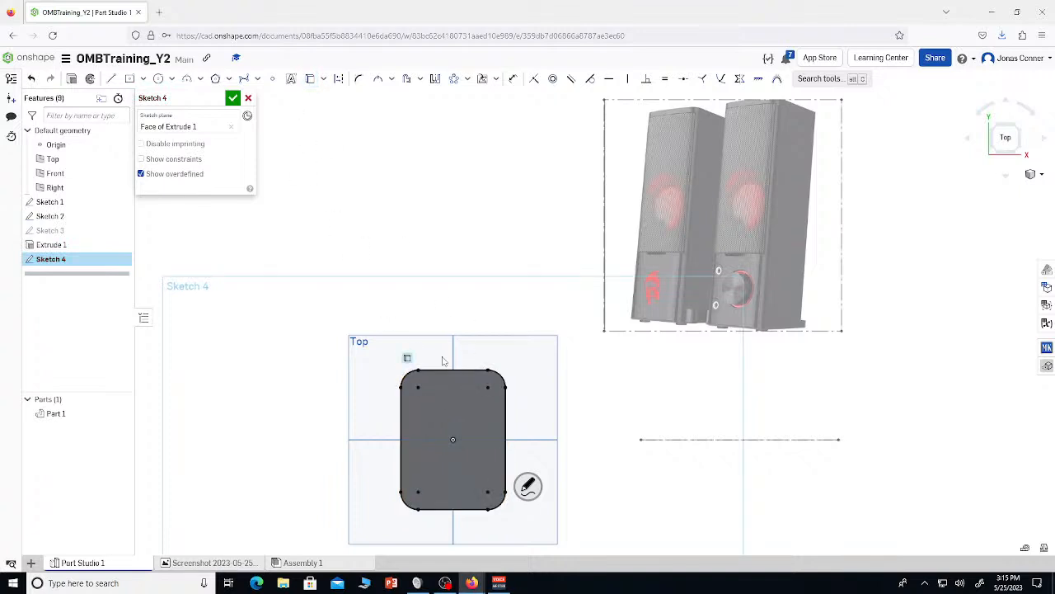
Draw a straight line across the plate's full width, joining the points where the two front corner fillets meet the sides
{"action": "right_click_drag", "start_coordinate": [440, 433], "coordinate": [435, 381]}
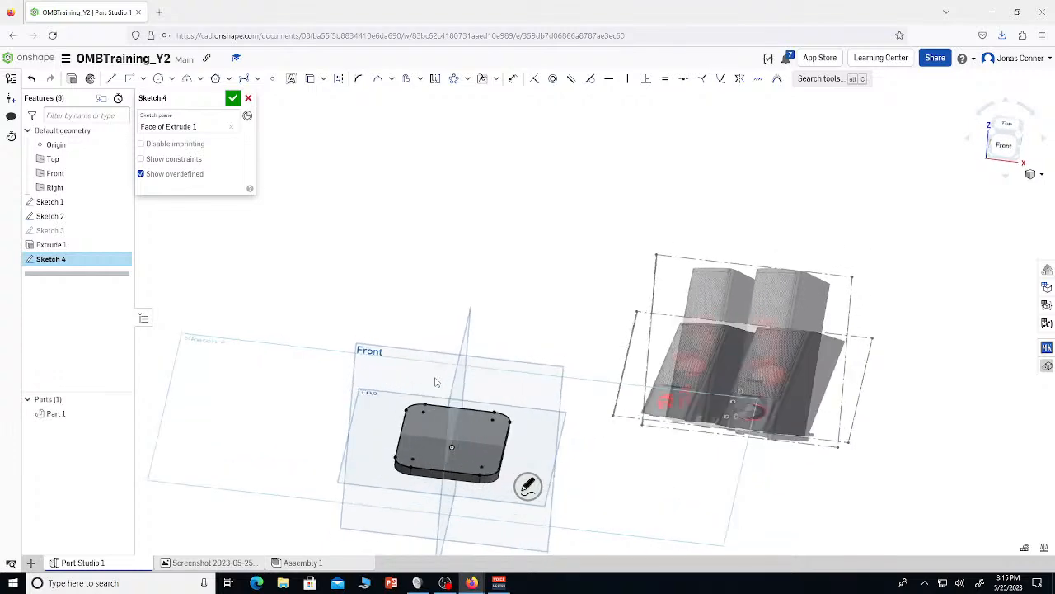
{"action": "scroll", "coordinate": [458, 435], "scroll_direction": "up", "scroll_amount": 5}
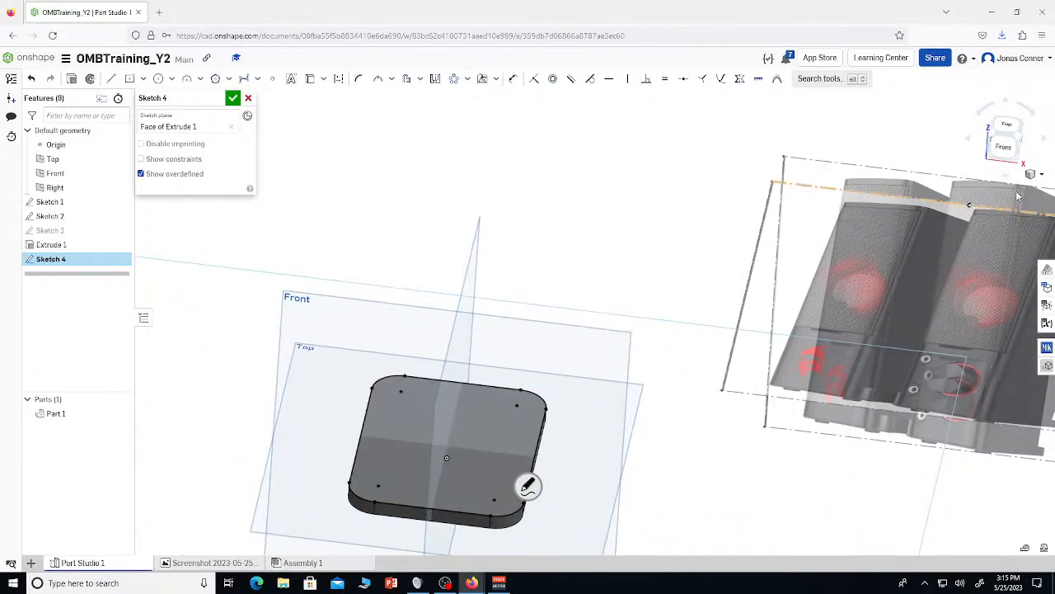
{"action": "left_click", "coordinate": [1001, 124]}
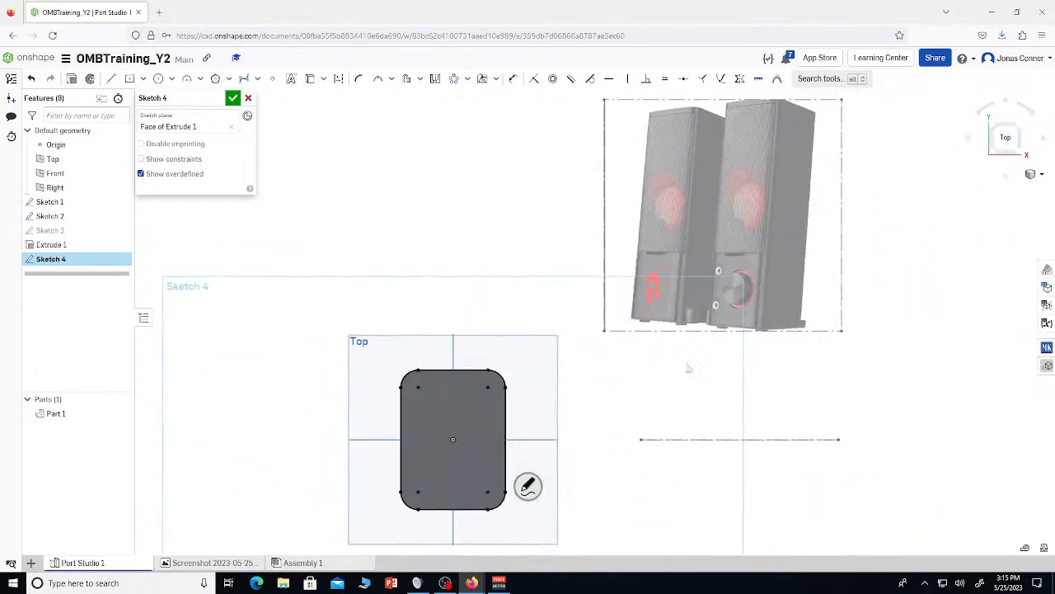
{"action": "key", "text": "l"}
{"action": "left_click", "coordinate": [401, 492]}
{"action": "left_click", "coordinate": [506, 492]}
{"action": "key", "text": "Escape"}
Extrude the large sketch region behind the line 8 in upward, adding it to the base plate
{"action": "left_click", "coordinate": [447, 453]}
{"action": "key", "text": "shift+e"}
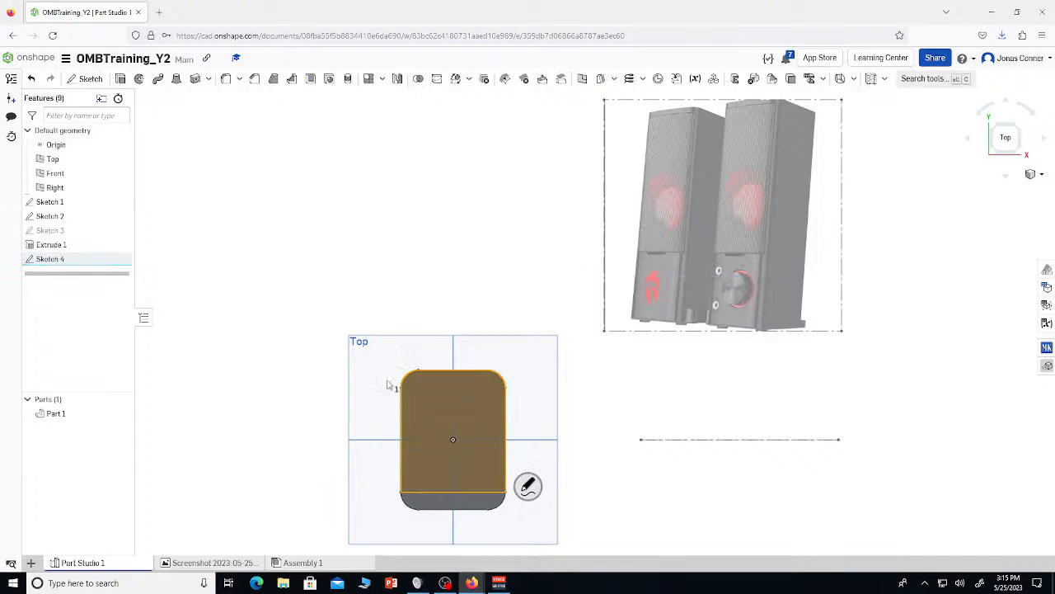
{"action": "right_click_drag", "start_coordinate": [327, 357], "coordinate": [354, 310]}
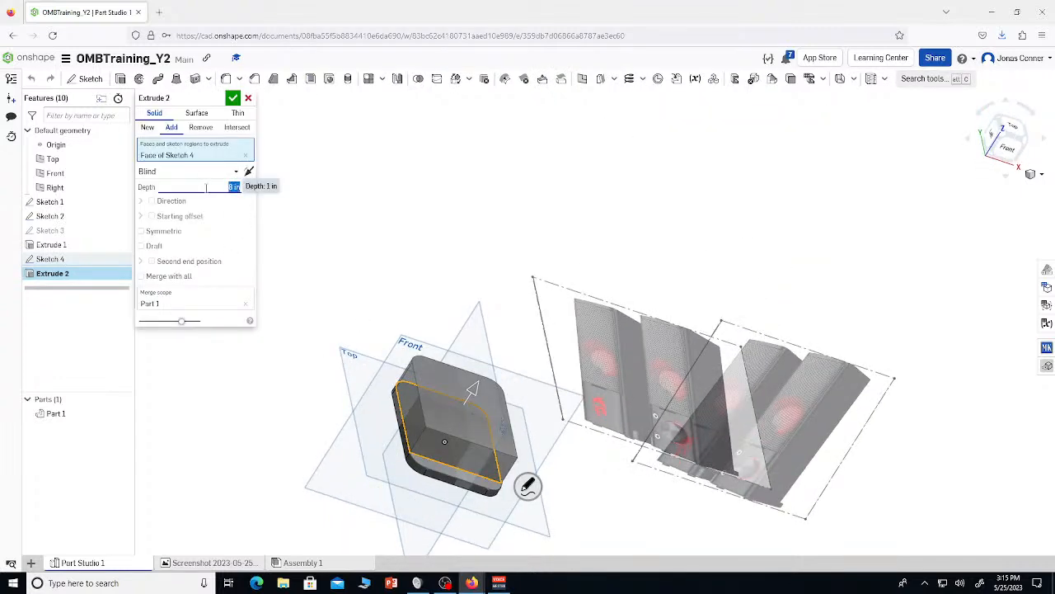
{"action": "left_click", "coordinate": [234, 100]}
Examine the extruded speaker body from the front, the back and above
{"action": "right_click_drag", "start_coordinate": [462, 259], "coordinate": [602, 326]}
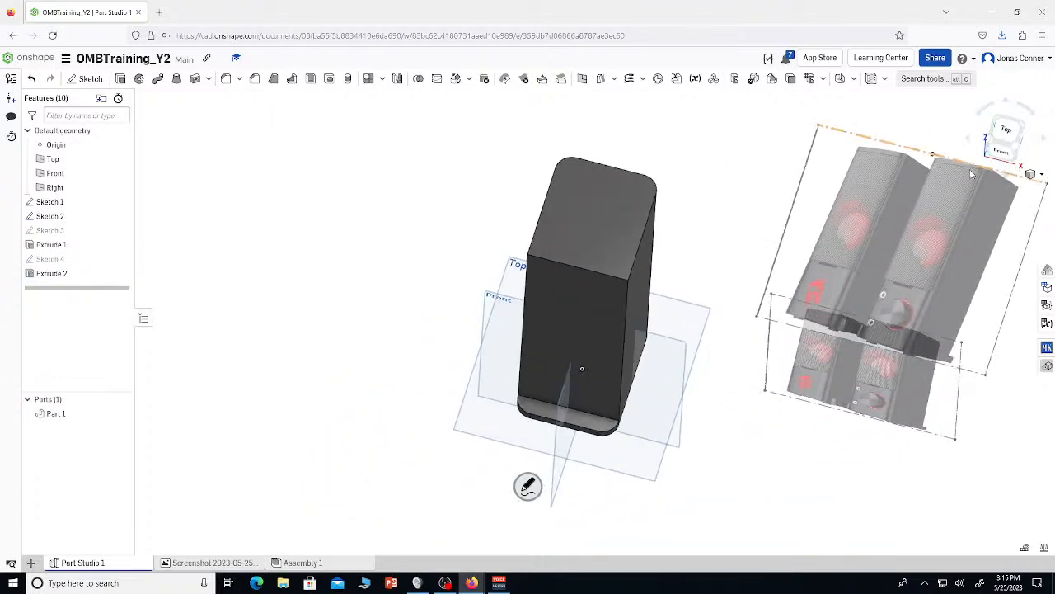
{"action": "left_click", "coordinate": [1001, 154]}
{"action": "right_click_drag", "start_coordinate": [586, 292], "coordinate": [747, 297]}
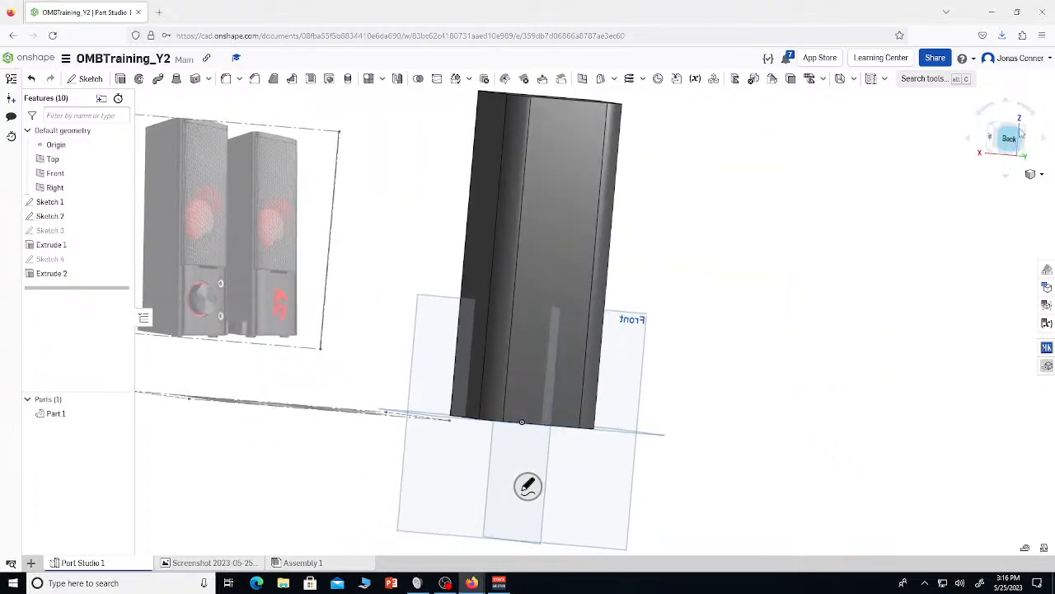
{"action": "left_click", "coordinate": [1011, 138]}
{"action": "scroll", "coordinate": [737, 295], "scroll_direction": "down", "scroll_amount": 3}
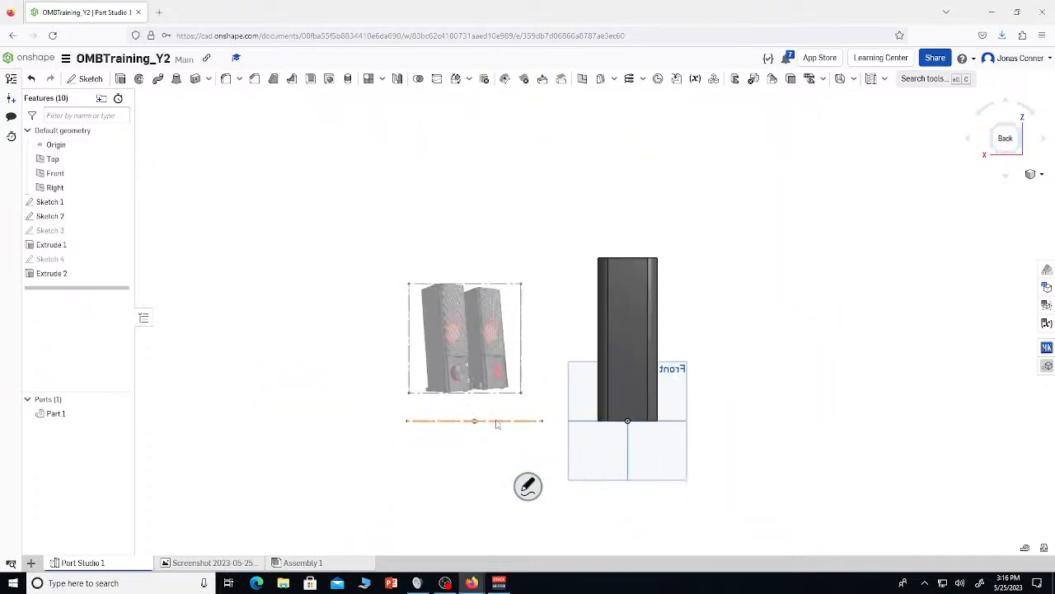
{"action": "mouse_move", "coordinate": [643, 376]}
{"action": "right_mouse_down"}
{"action": "mouse_move", "coordinate": [658, 399]}
{"action": "mouse_move", "coordinate": [653, 386]}
{"action": "right_mouse_up"}
{"action": "right_click", "coordinate": [653, 386]}
{"action": "left_click", "coordinate": [565, 282]}
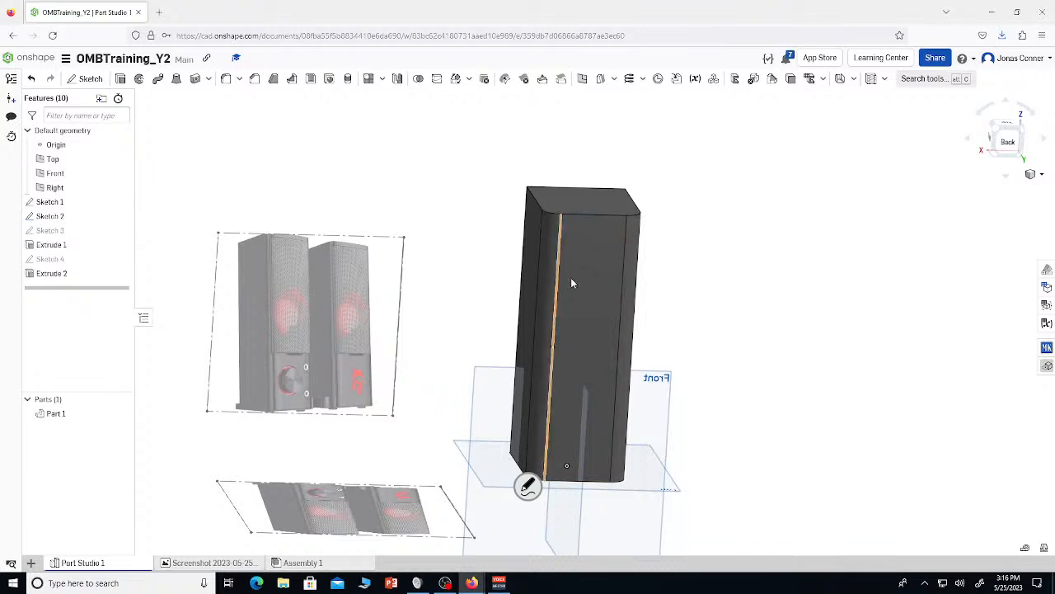
{"action": "key", "text": "n"}
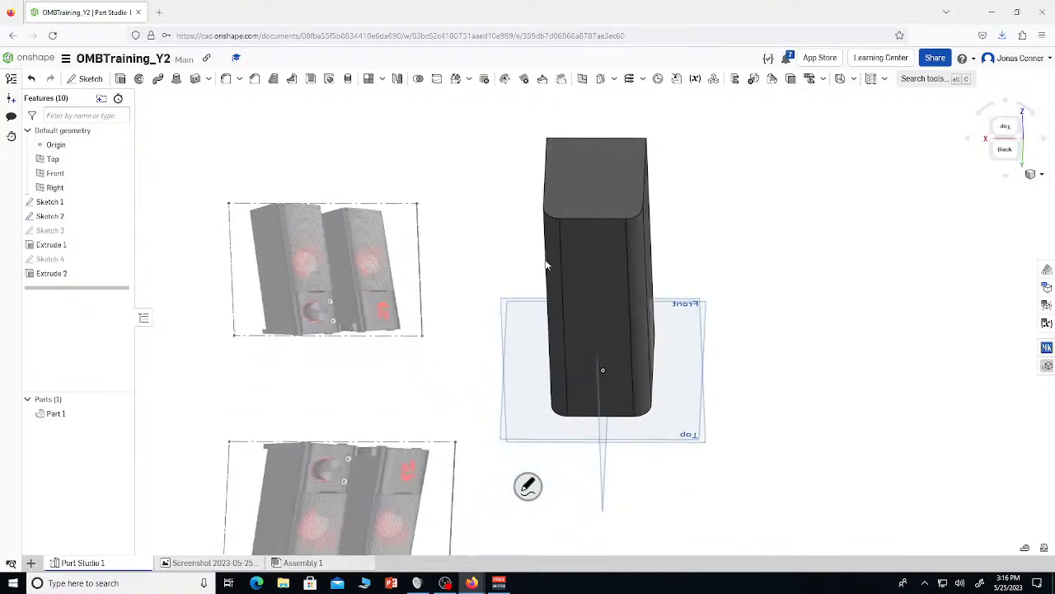
{"action": "left_click", "coordinate": [717, 112]}
{"action": "left_click", "coordinate": [919, 78]}
{"action": "type", "text": "thic"}
{"action": "key", "text": "Return"}
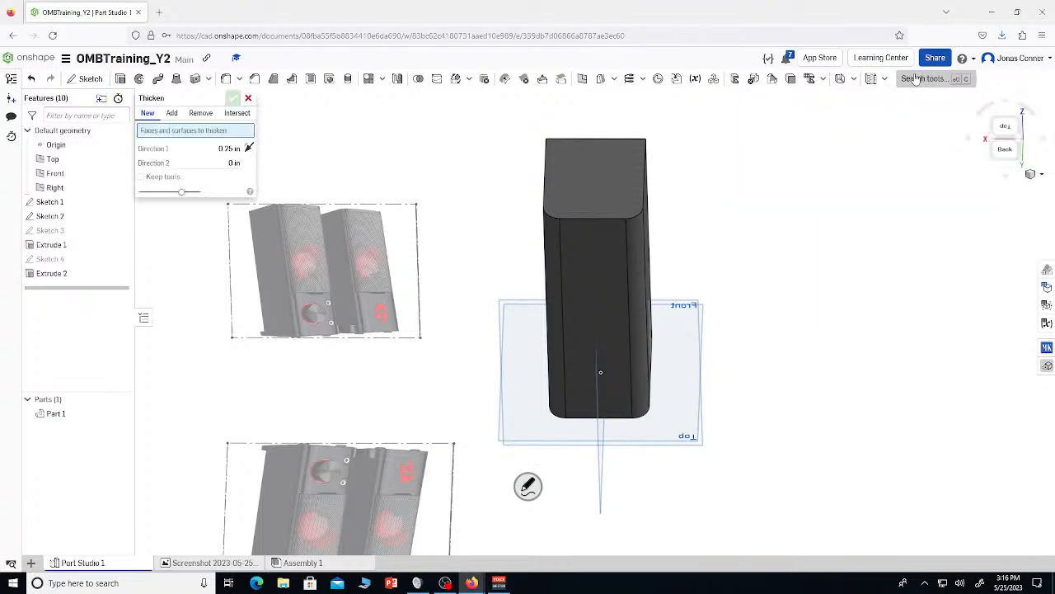
{"action": "left_click", "coordinate": [640, 252]}
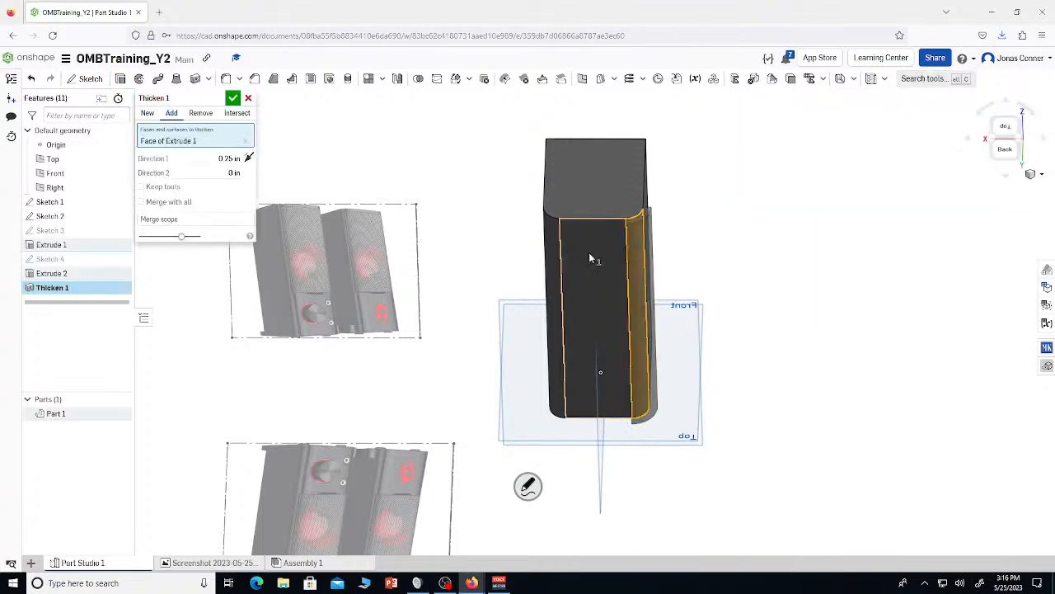
{"action": "left_click", "coordinate": [573, 257]}
{"action": "left_click", "coordinate": [547, 252]}
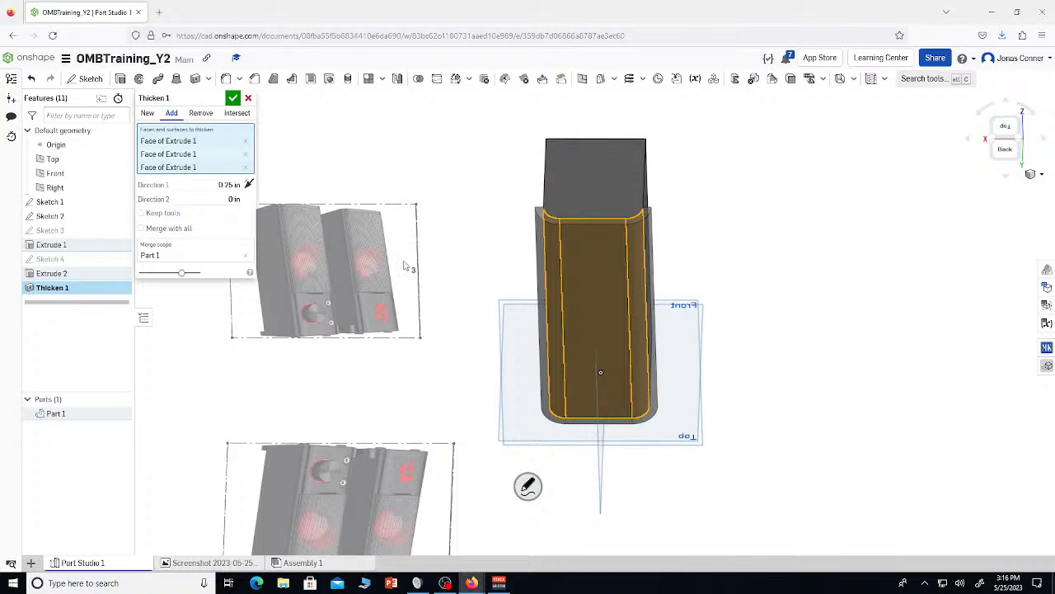
{"action": "left_click", "coordinate": [247, 97]}
Create a construction plane offset 2.5 in above the Top plane
{"action": "right_click_drag", "start_coordinate": [871, 217], "coordinate": [837, 196]}
{"action": "left_click", "coordinate": [944, 82]}
{"action": "type", "text": "pla"}
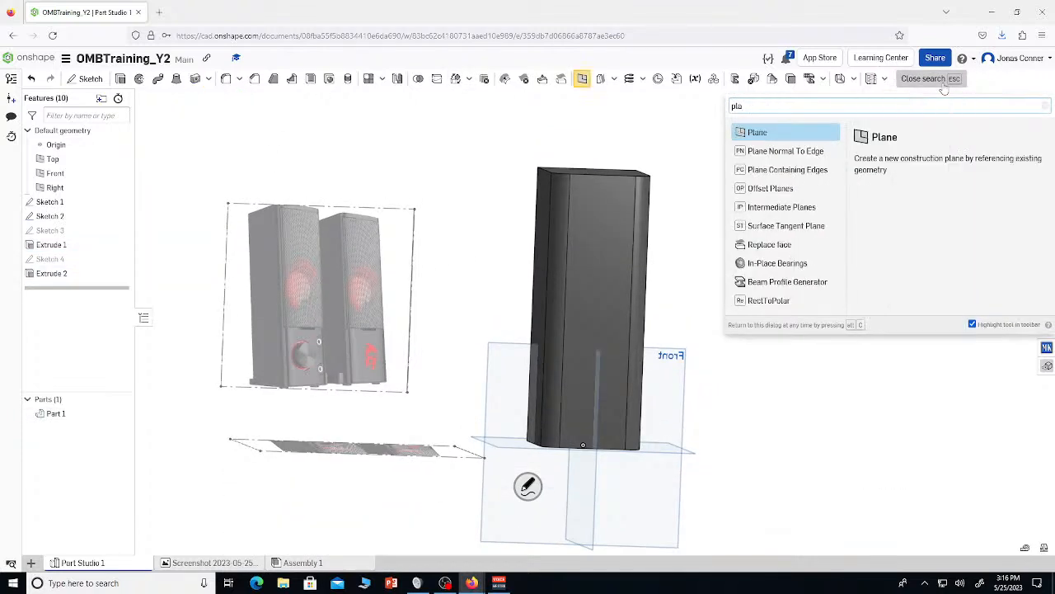
{"action": "key", "text": "Return"}
{"action": "right_click_drag", "start_coordinate": [685, 481], "coordinate": [657, 521]}
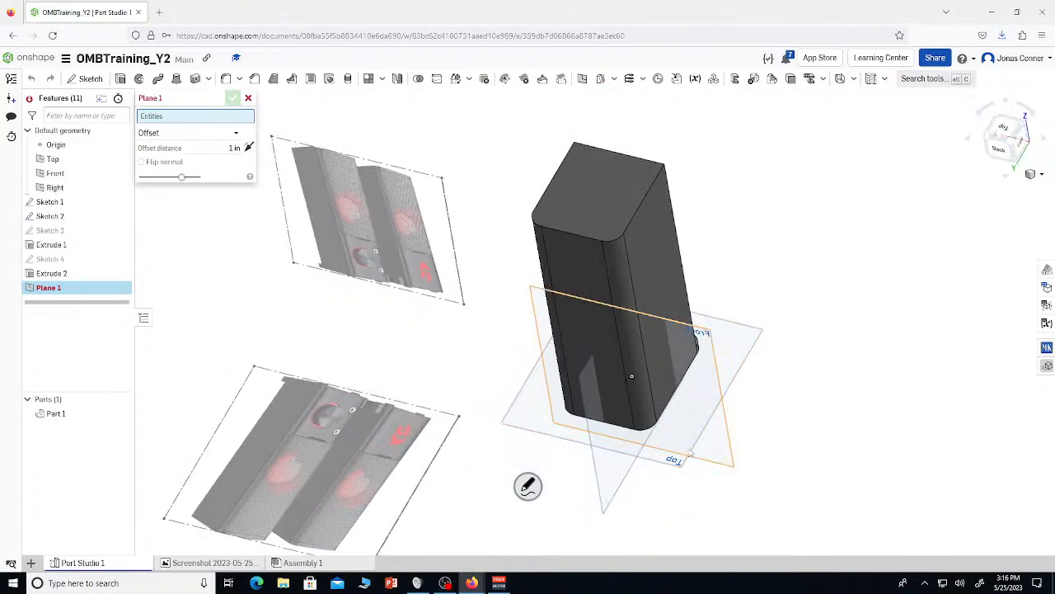
{"action": "left_click", "coordinate": [676, 461]}
{"action": "right_click_drag", "start_coordinate": [876, 415], "coordinate": [526, 321]}
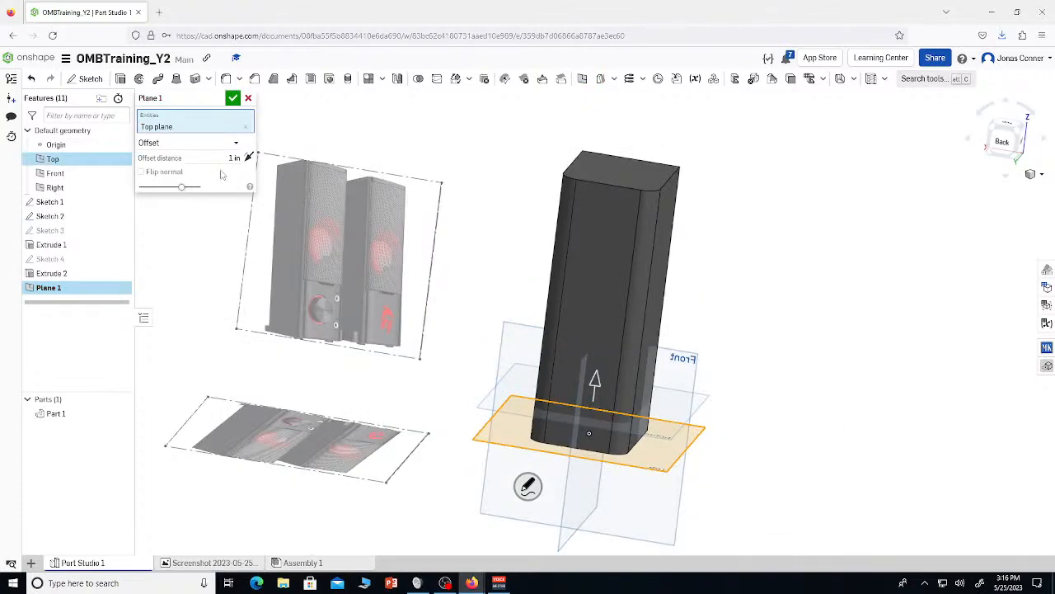
{"action": "type", "text": "2"}
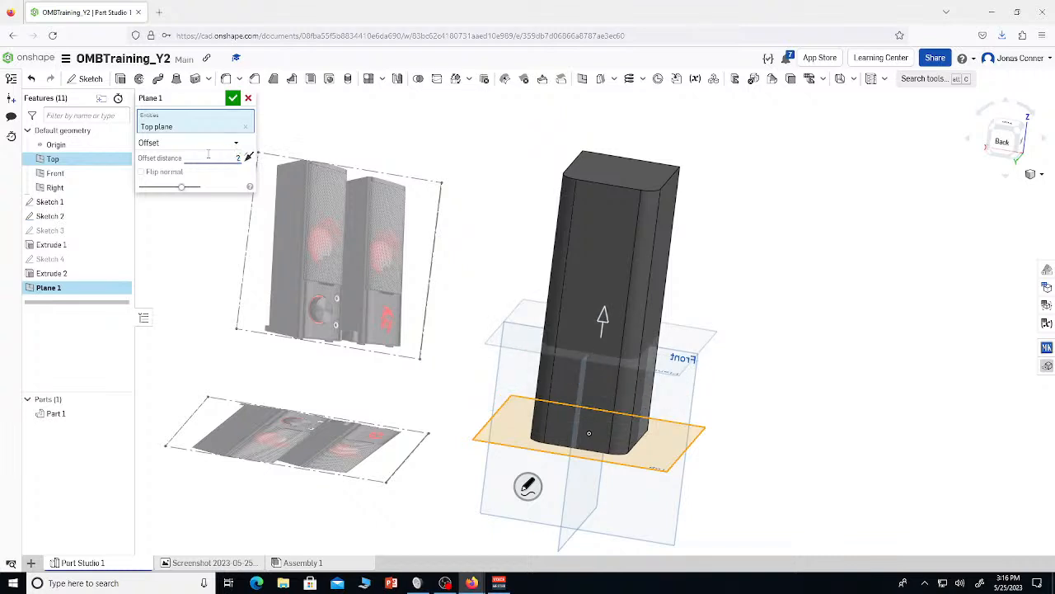
{"action": "key", "text": "Return"}
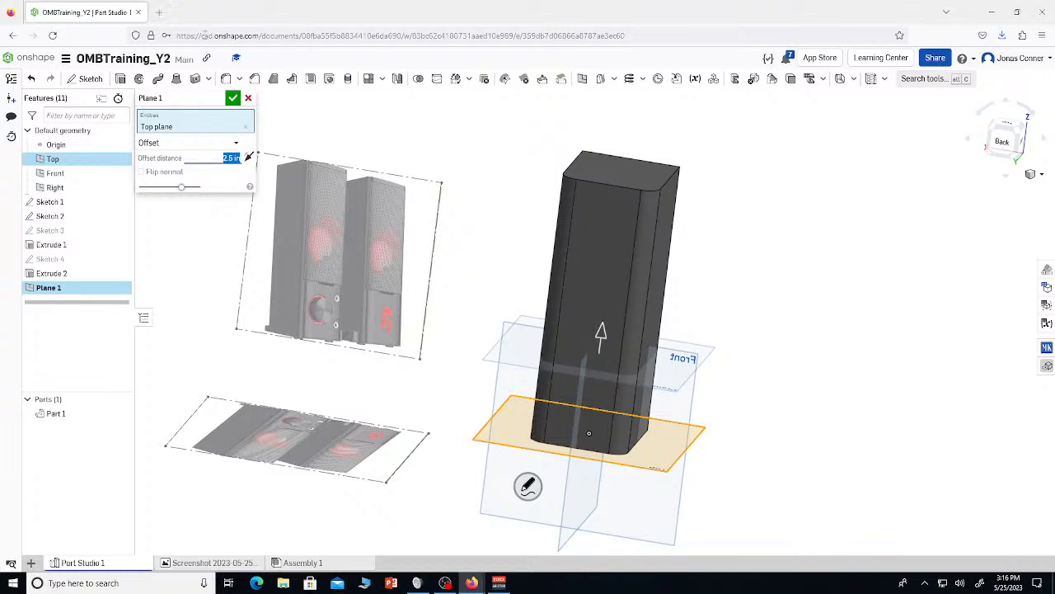
{"action": "left_click", "coordinate": [233, 97]}
Split the speaker body into two parts with the offset plane, keeping both sides
{"action": "left_click", "coordinate": [937, 80]}
{"action": "type", "text": "split"}
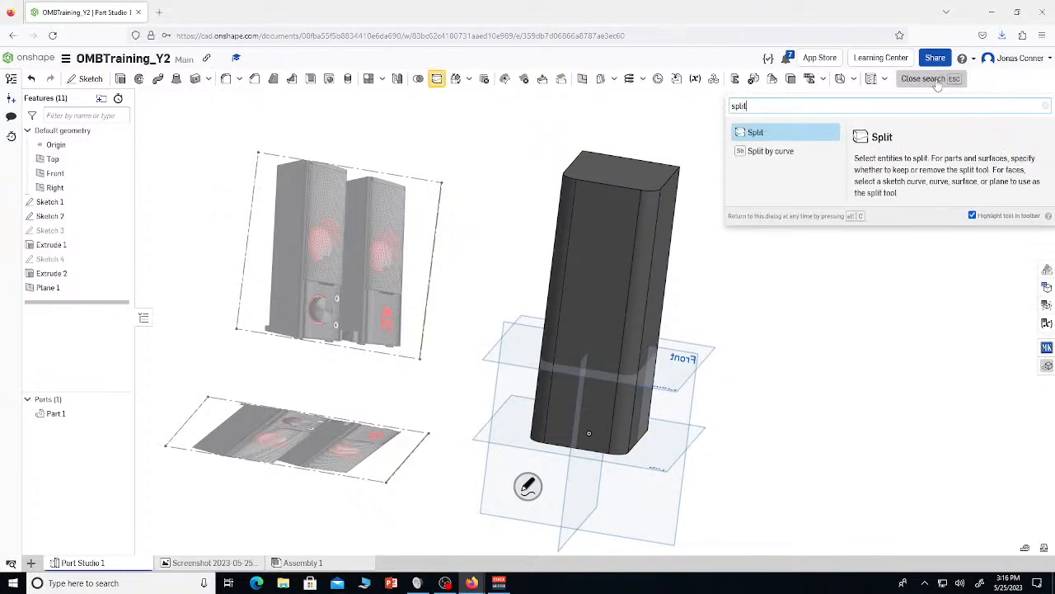
{"action": "key", "text": "Return"}
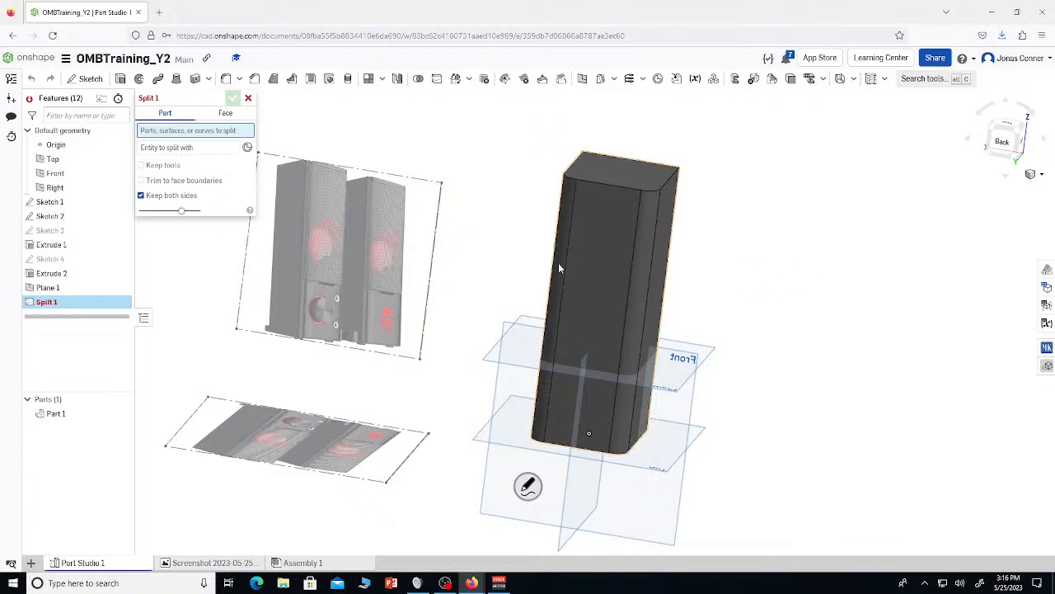
{"action": "left_click", "coordinate": [584, 306]}
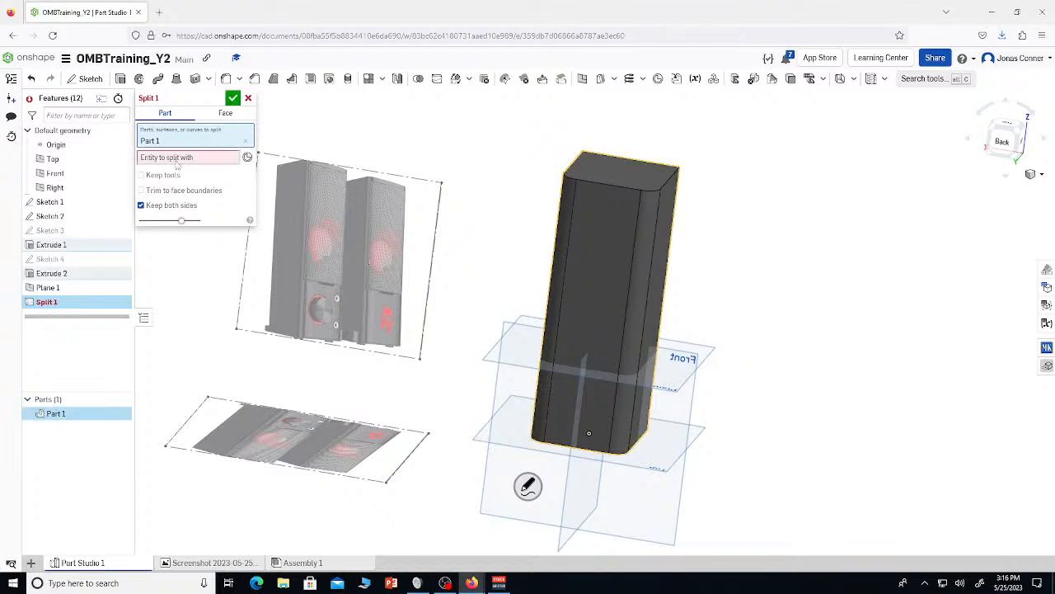
{"action": "left_click", "coordinate": [697, 350]}
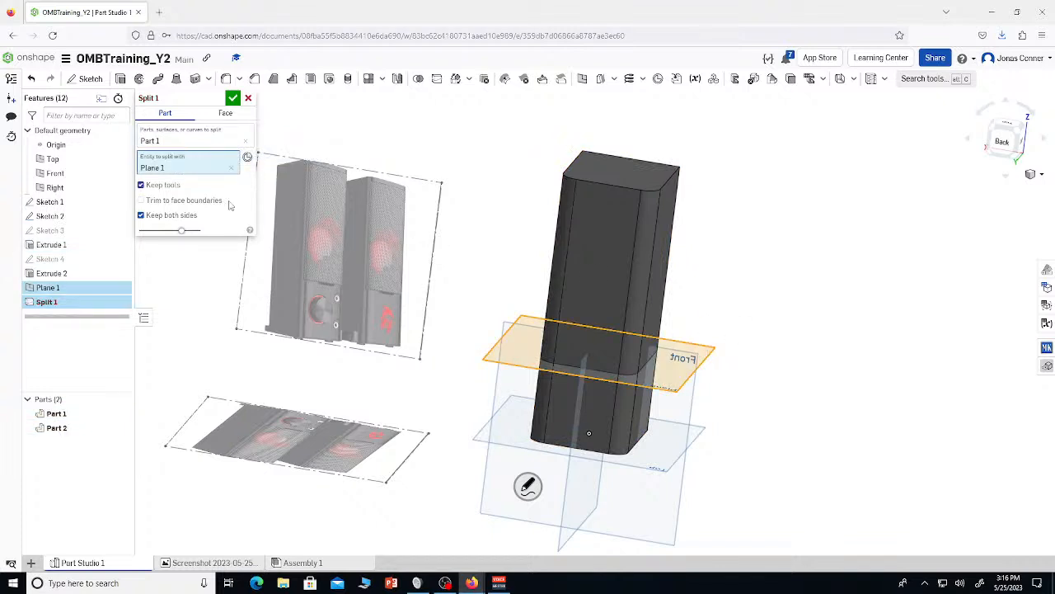
{"action": "left_click", "coordinate": [232, 99]}
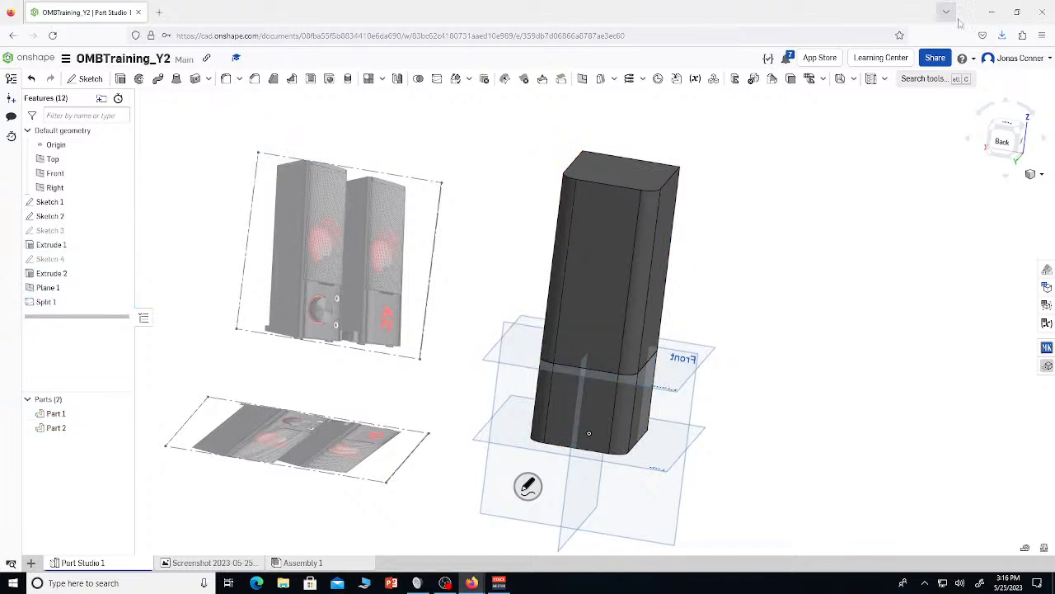
Thicken the flat rear face and two rounded corner faces of the upper speaker part by 0.1 in, adding to that part
{"action": "left_click", "coordinate": [935, 58]}
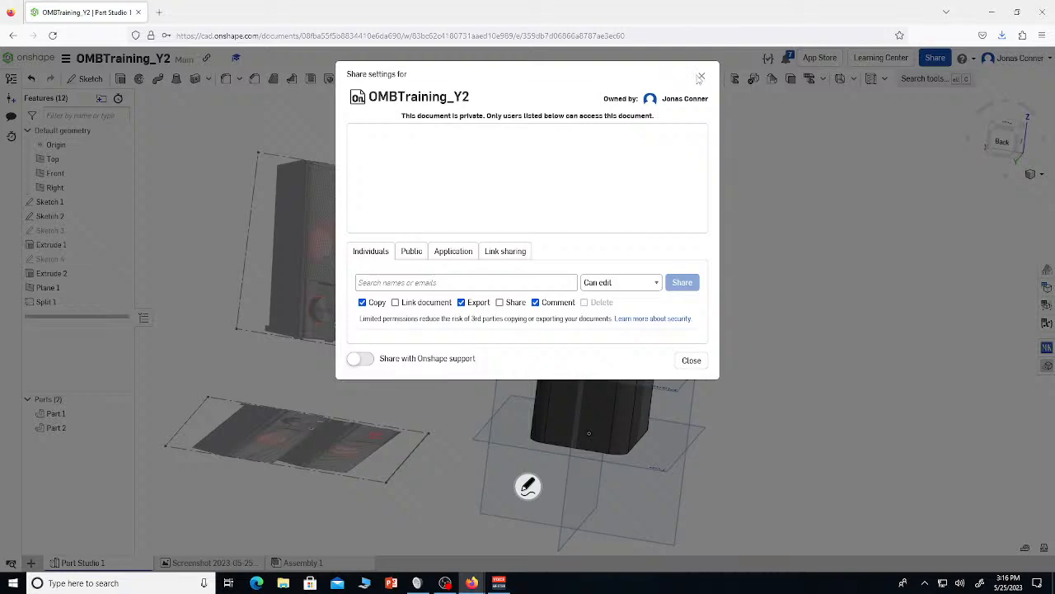
{"action": "left_click", "coordinate": [700, 78]}
{"action": "left_click", "coordinate": [939, 79]}
{"action": "type", "text": "thicken"}
{"action": "key", "text": "Return"}
{"action": "left_click", "coordinate": [633, 264]}
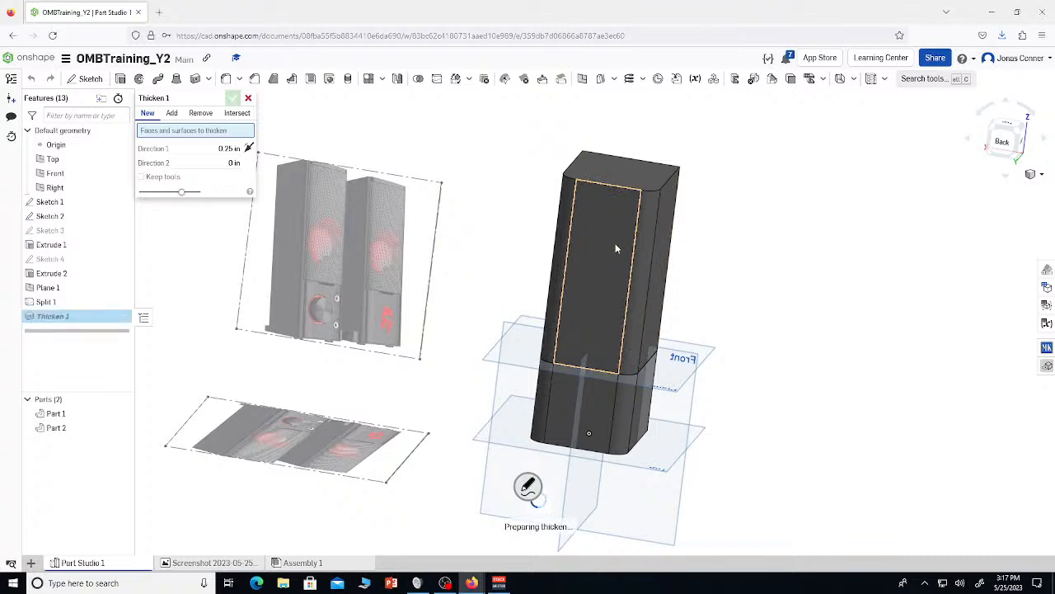
{"action": "left_click", "coordinate": [562, 235]}
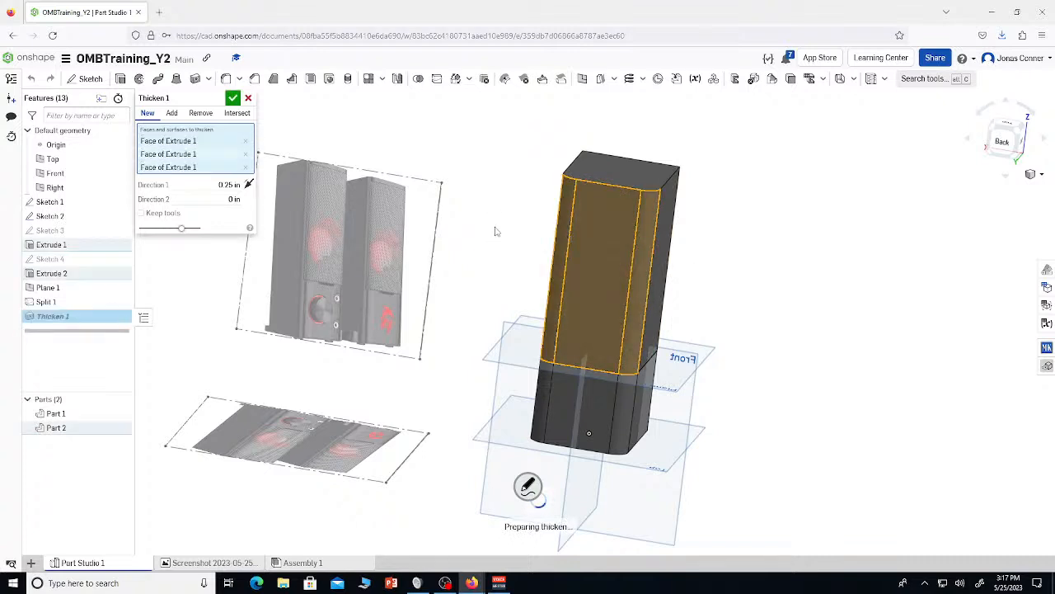
{"action": "right_click_drag", "start_coordinate": [495, 228], "coordinate": [496, 274]}
{"action": "left_click", "coordinate": [208, 185]}
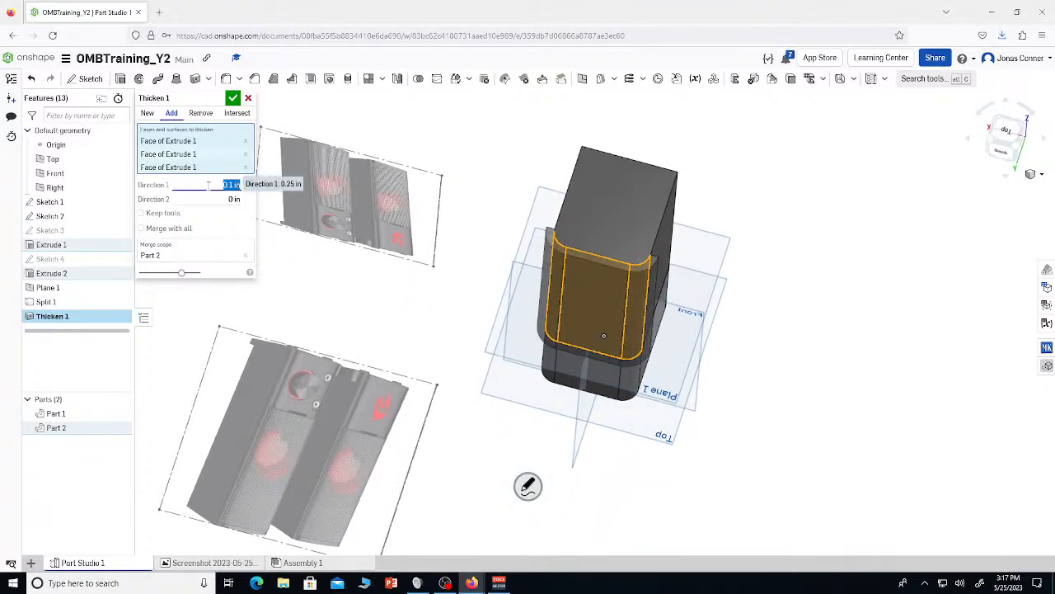
{"action": "left_click", "coordinate": [233, 97]}
Fillet the two outer long edges of the thickened layer with a conic profile, 0.1 in radius and 0.5 rho
{"action": "right_click_drag", "start_coordinate": [673, 261], "coordinate": [421, 188]}
{"action": "key", "text": "shift+f"}
{"action": "left_click", "coordinate": [592, 263]}
{"action": "left_click", "coordinate": [427, 206]}
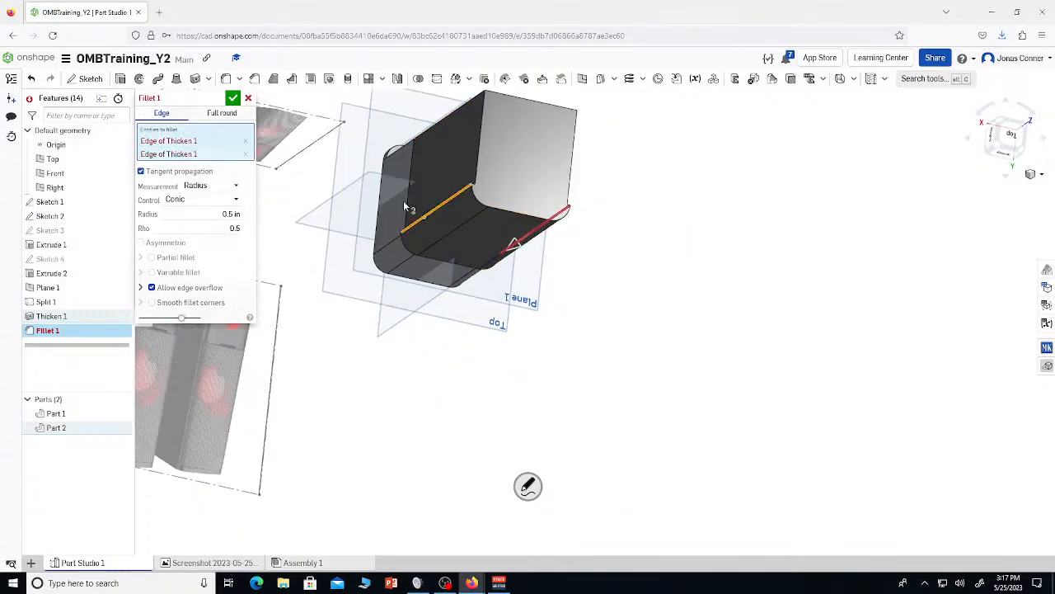
{"action": "left_click", "coordinate": [216, 216]}
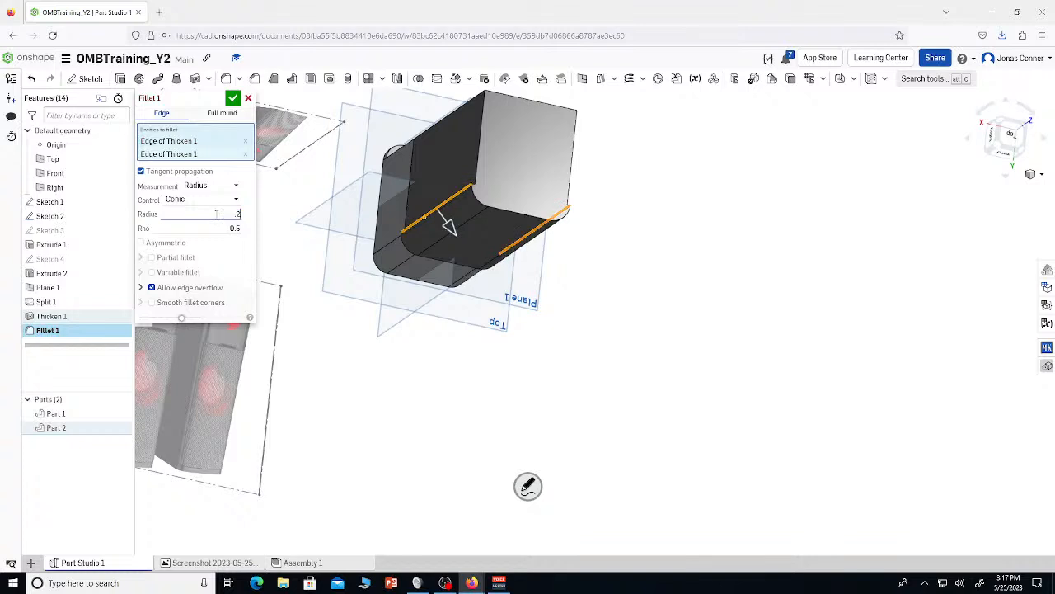
{"action": "key", "text": "Down"}
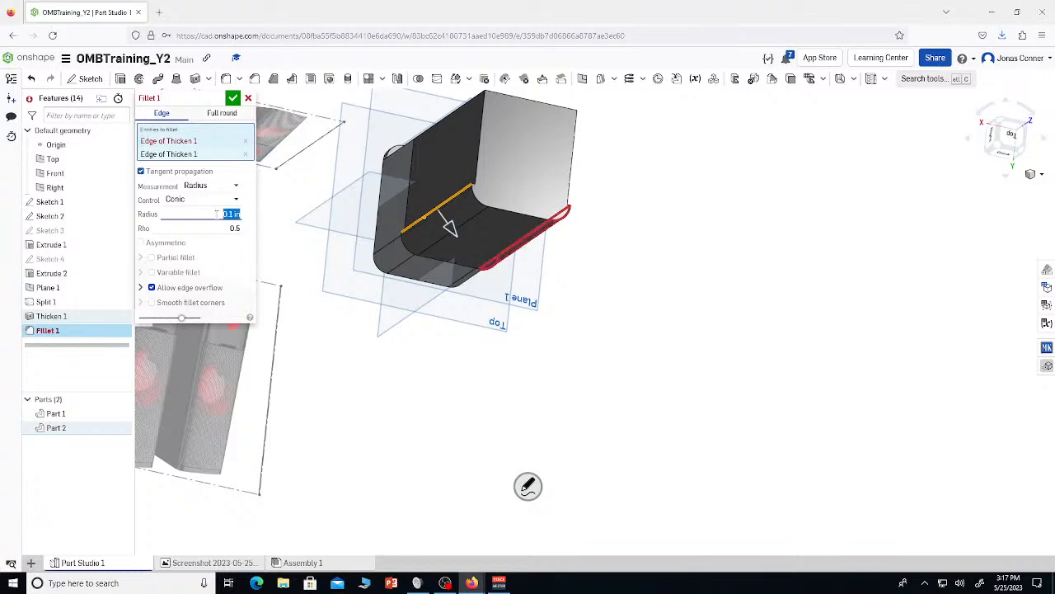
{"action": "left_click", "coordinate": [219, 229]}
{"action": "key", "text": "Return"}
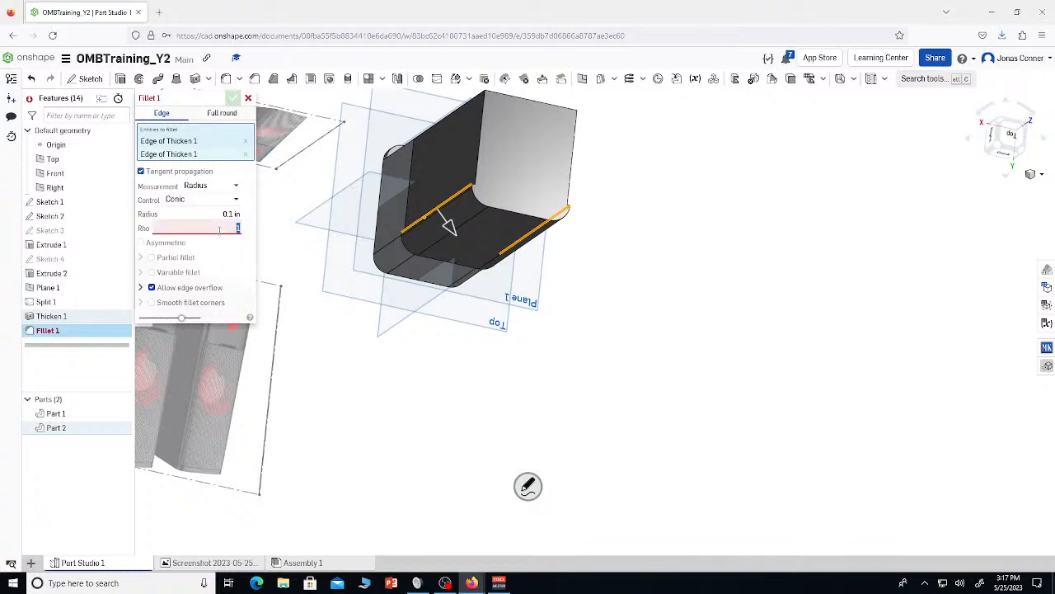
{"action": "type", "text": ".5"}
{"action": "key", "text": "Return"}
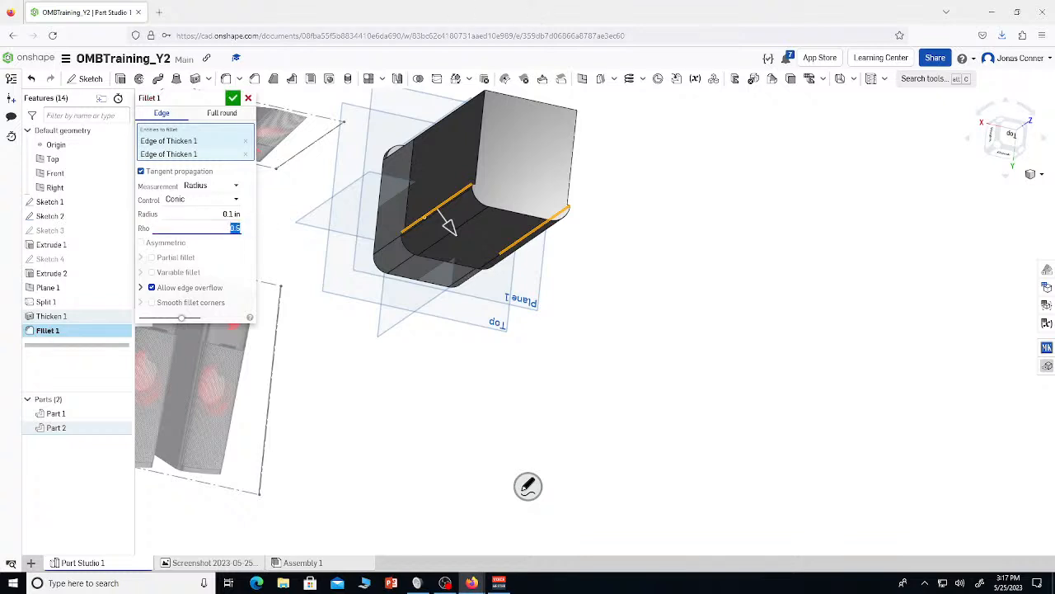
{"action": "scroll", "coordinate": [528, 168], "scroll_direction": "up", "scroll_amount": 3}
{"action": "scroll", "coordinate": [528, 168], "scroll_direction": "up", "scroll_amount": 5}
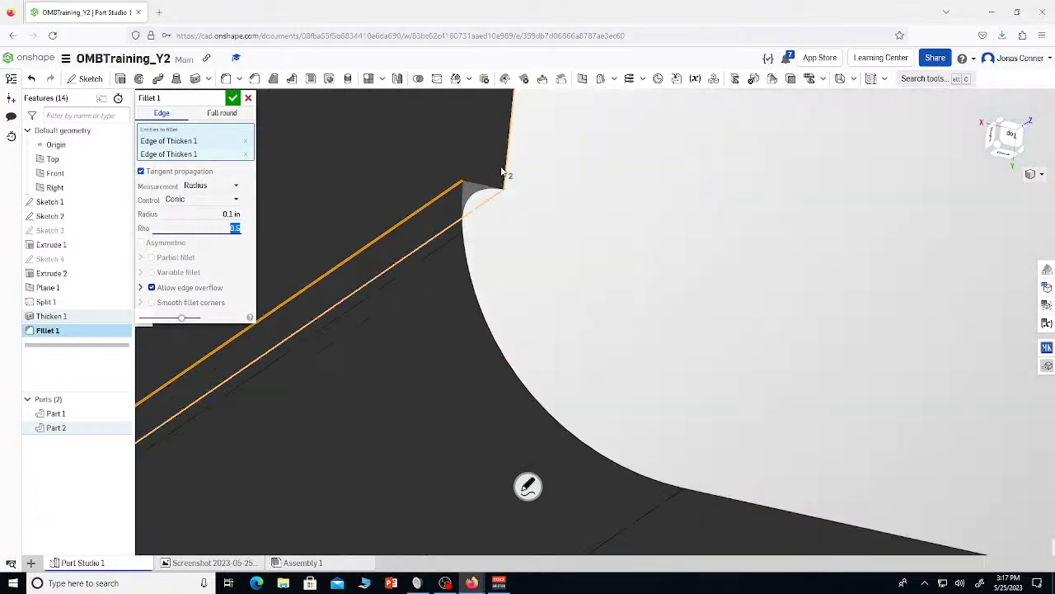
{"action": "left_click", "coordinate": [232, 98]}
Give the Thicken 1 feature a light grey face appearance, colour B3B3B3
{"action": "scroll", "coordinate": [403, 265], "scroll_direction": "down", "scroll_amount": 8}
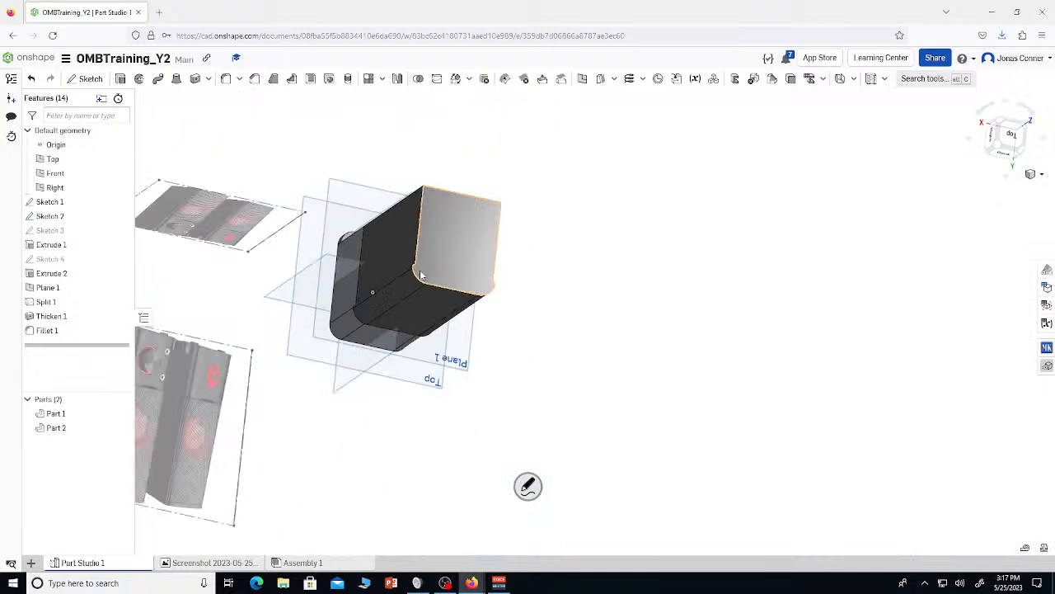
{"action": "scroll", "coordinate": [437, 288], "scroll_direction": "up", "scroll_amount": 4}
{"action": "right_click_drag", "start_coordinate": [437, 289], "coordinate": [368, 262]}
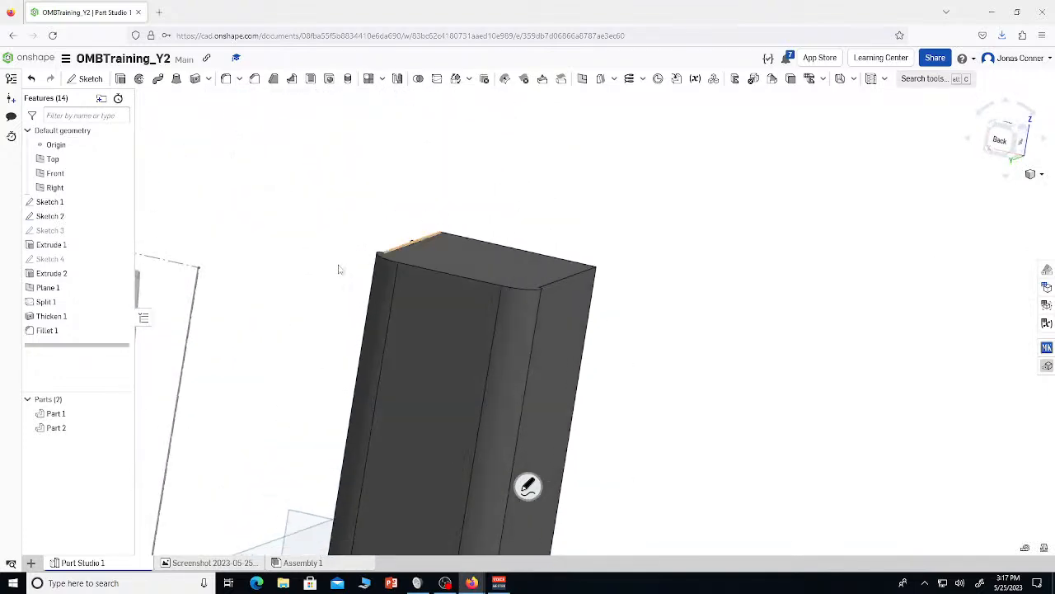
{"action": "left_click", "coordinate": [51, 315]}
{"action": "right_click", "coordinate": [53, 318]}
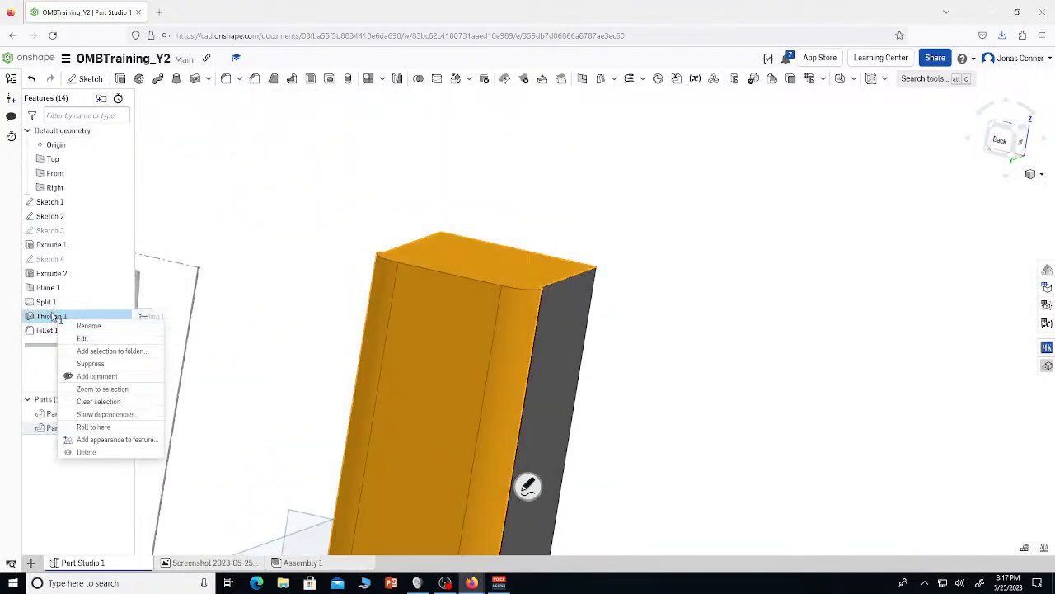
{"action": "key", "text": "Escape"}
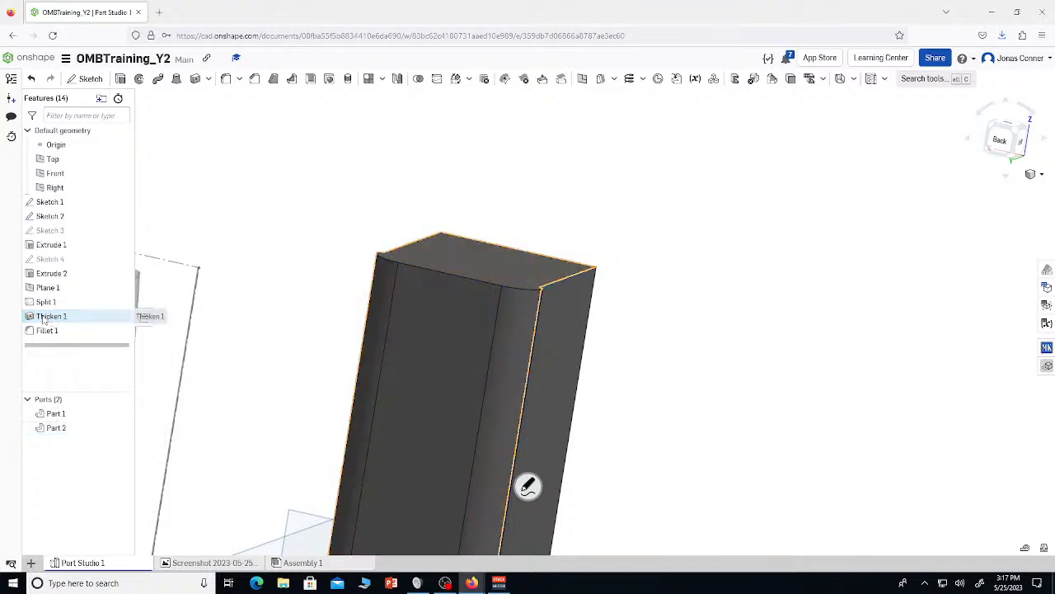
{"action": "right_click", "coordinate": [62, 320]}
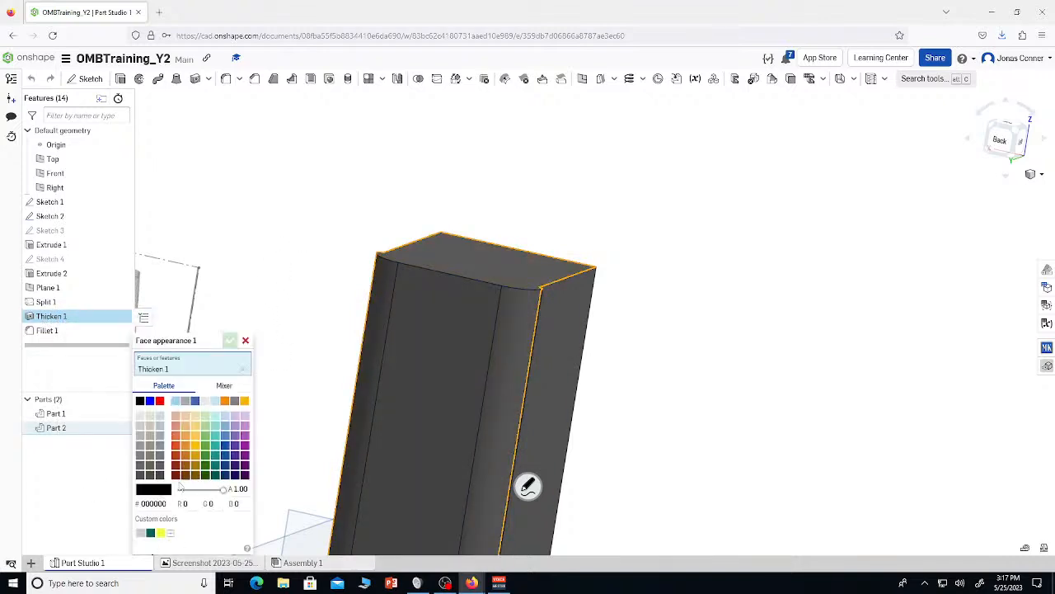
{"action": "left_click", "coordinate": [139, 456]}
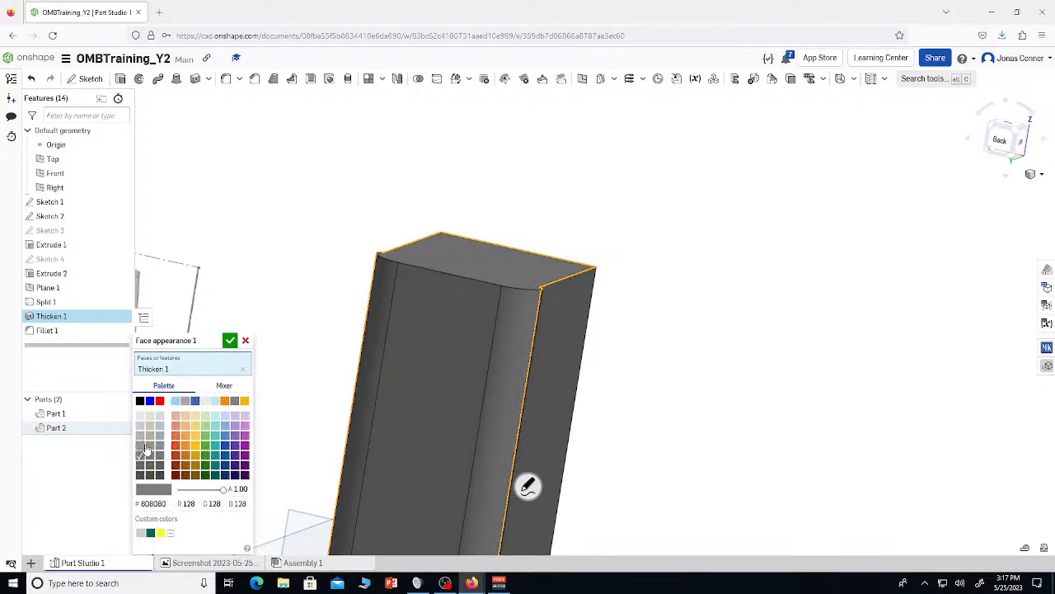
{"action": "left_click", "coordinate": [140, 435]}
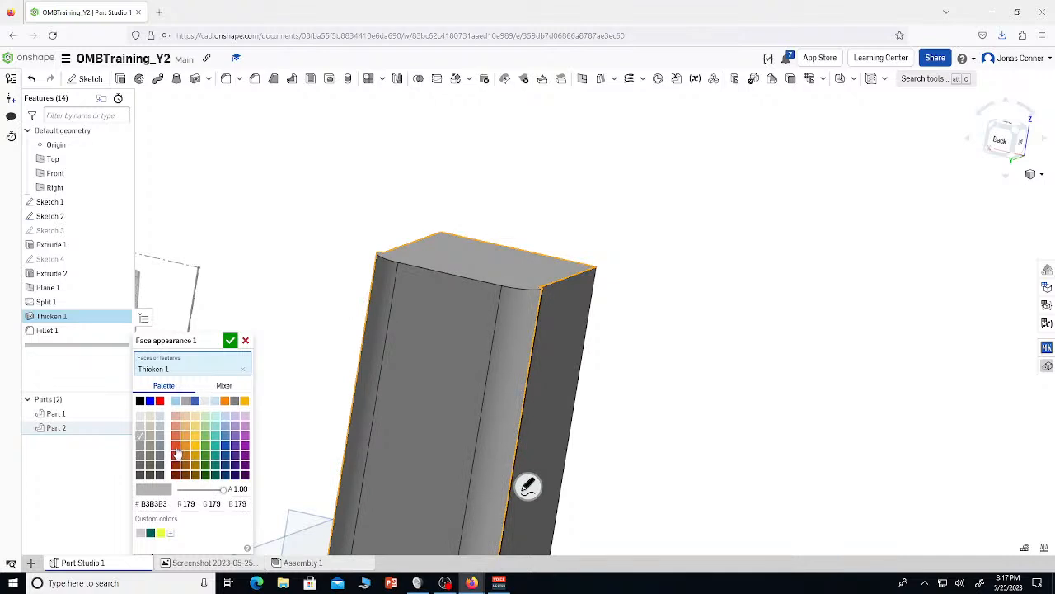
{"action": "left_click", "coordinate": [175, 446]}
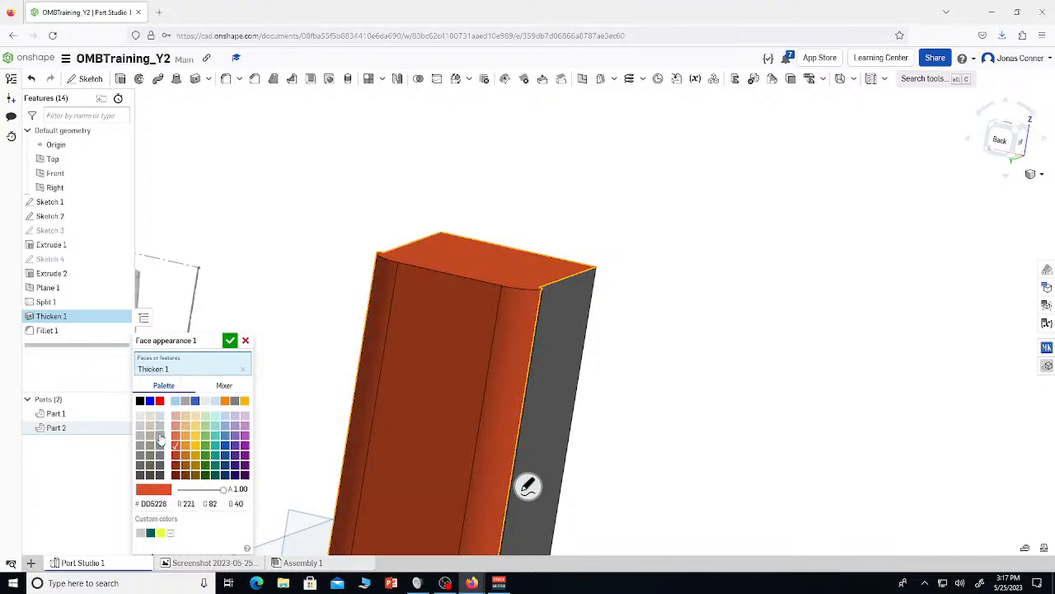
{"action": "left_click", "coordinate": [140, 435]}
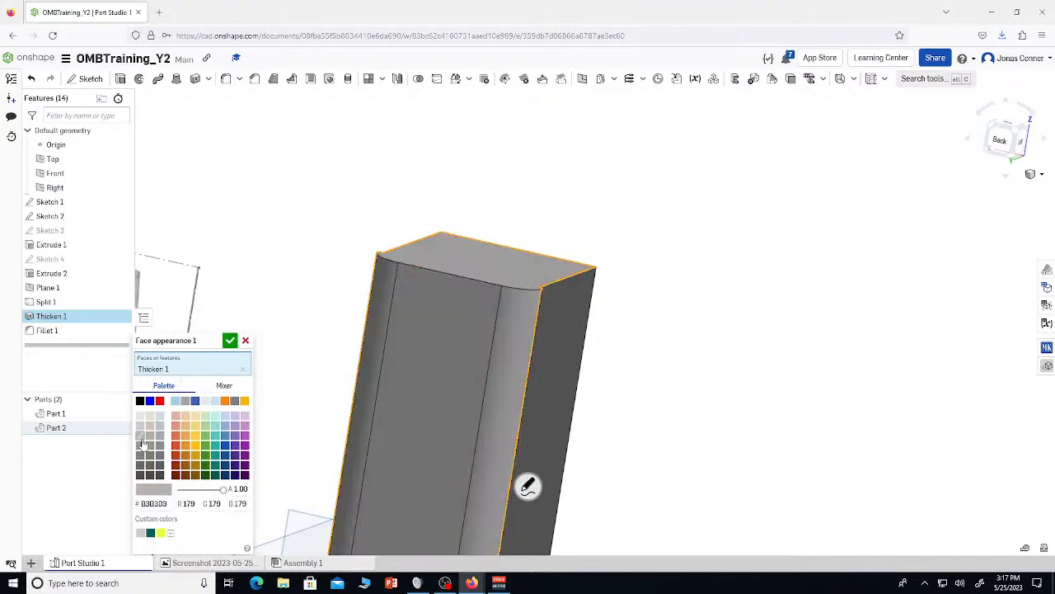
{"action": "left_click", "coordinate": [231, 340]}
Examine the perforated grille and round driver area of the speakers in the reference photo
{"action": "scroll", "coordinate": [792, 462], "scroll_direction": "down", "scroll_amount": 3}
{"action": "right_click_drag", "start_coordinate": [828, 474], "coordinate": [389, 394]}
{"action": "scroll", "coordinate": [450, 359], "scroll_direction": "up", "scroll_amount": 5}
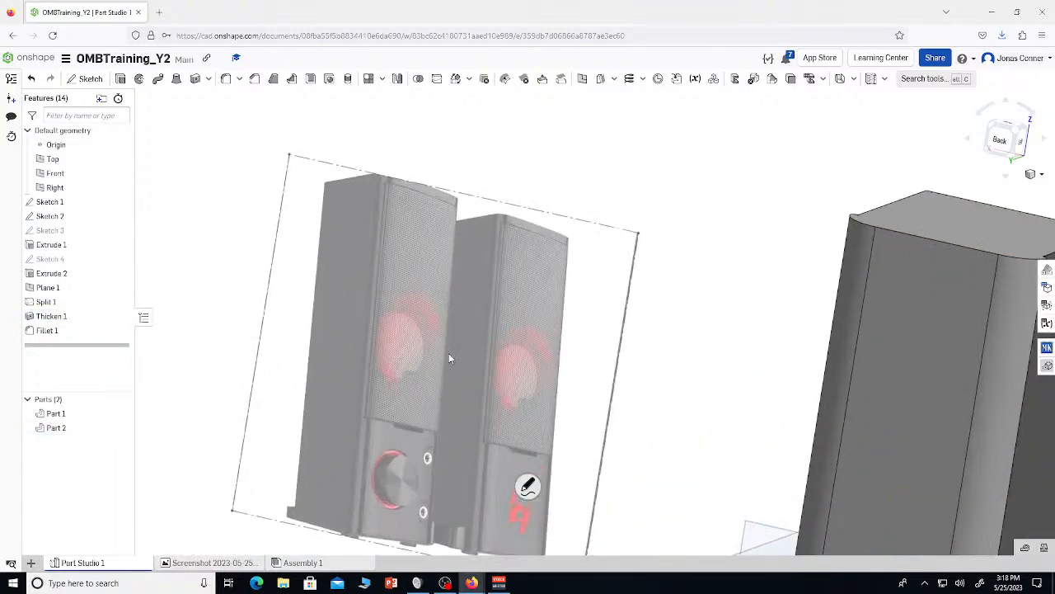
{"action": "scroll", "coordinate": [450, 359], "scroll_direction": "down", "scroll_amount": 2}
{"action": "scroll", "coordinate": [417, 352], "scroll_direction": "up", "scroll_amount": 8}
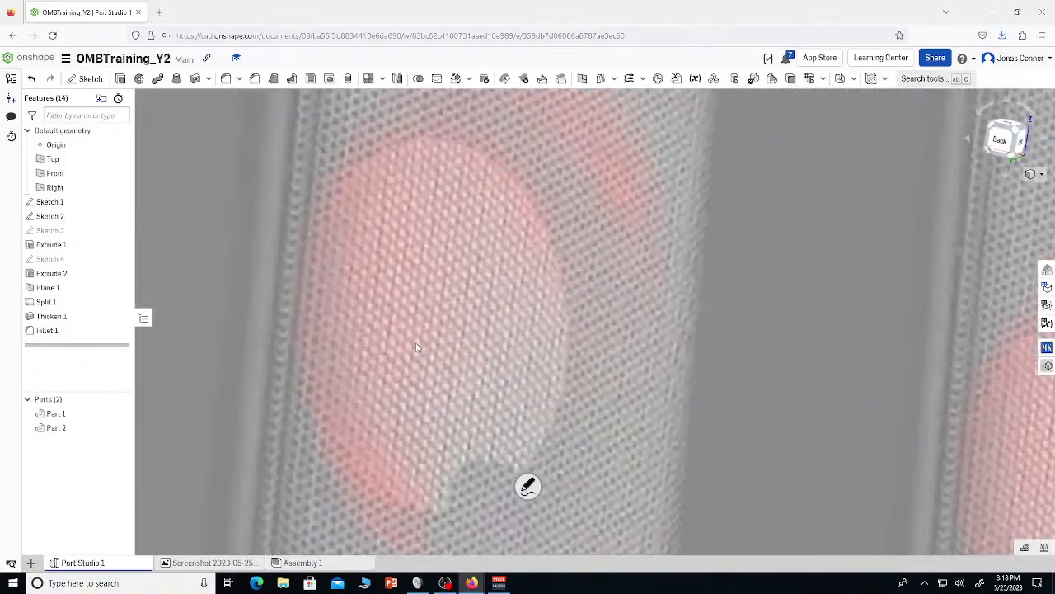
{"action": "scroll", "coordinate": [415, 357], "scroll_direction": "down", "scroll_amount": 6}
{"action": "scroll", "coordinate": [606, 385], "scroll_direction": "up", "scroll_amount": 2}
Sketch a circle centred across the flat thickened face of the upper speaker part, slightly below mid-height
{"action": "key", "text": "shift+s"}
{"action": "left_click", "coordinate": [589, 364]}
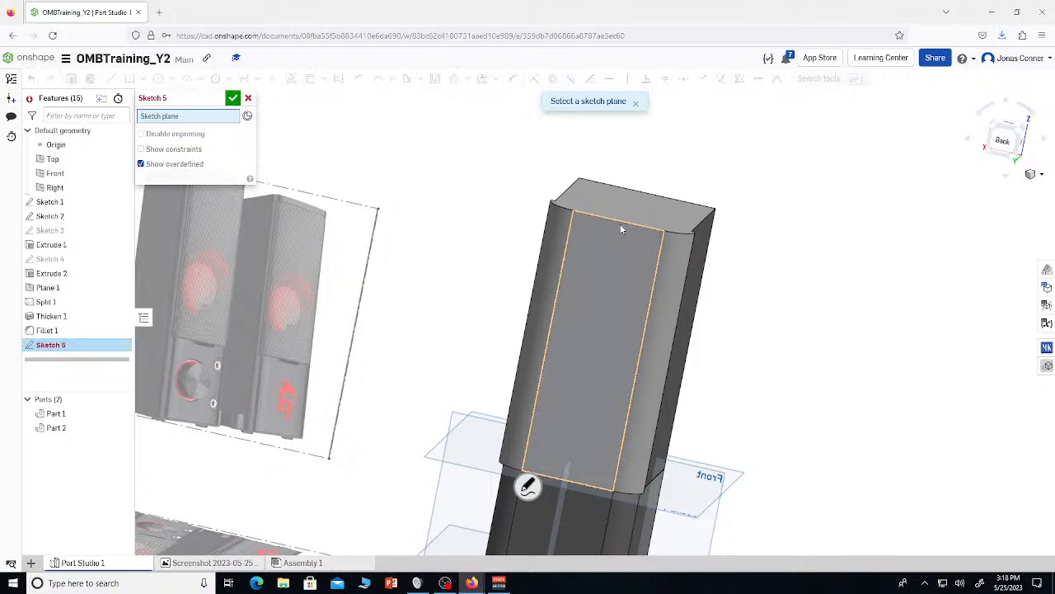
{"action": "left_click", "coordinate": [620, 338]}
{"action": "scroll", "coordinate": [594, 362], "scroll_direction": "down", "scroll_amount": 3}
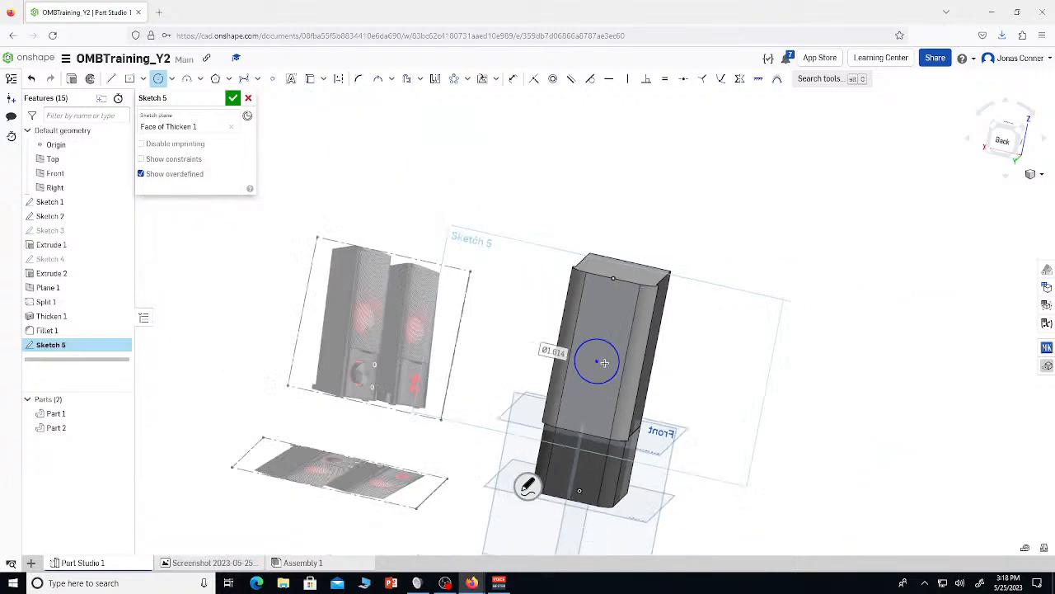
{"action": "scroll", "coordinate": [598, 363], "scroll_direction": "up", "scroll_amount": 4}
{"action": "key", "text": "Return"}
Extrude the circle as a 0.1 in deep cut into the upper speaker part
{"action": "key", "text": "shift+e"}
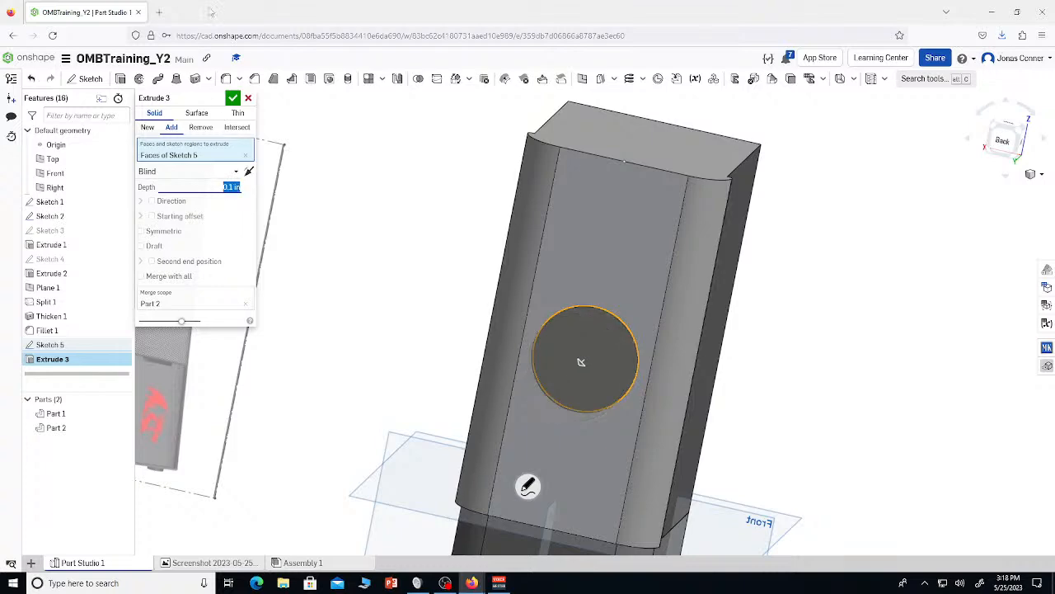
{"action": "left_click", "coordinate": [201, 127]}
{"action": "left_click", "coordinate": [233, 99]}
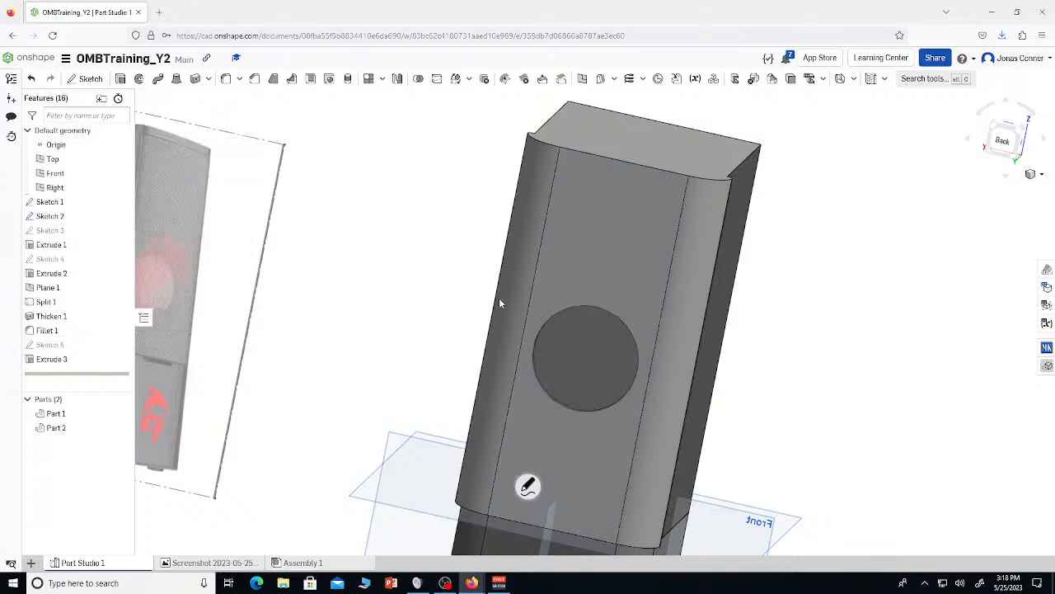
Chamfer the circular edge of the driver recess using two distances of 0.2 in each
{"action": "scroll", "coordinate": [576, 332], "scroll_direction": "down", "scroll_amount": 2}
{"action": "scroll", "coordinate": [577, 332], "scroll_direction": "up", "scroll_amount": 5}
{"action": "right_click_drag", "start_coordinate": [566, 325], "coordinate": [562, 308]}
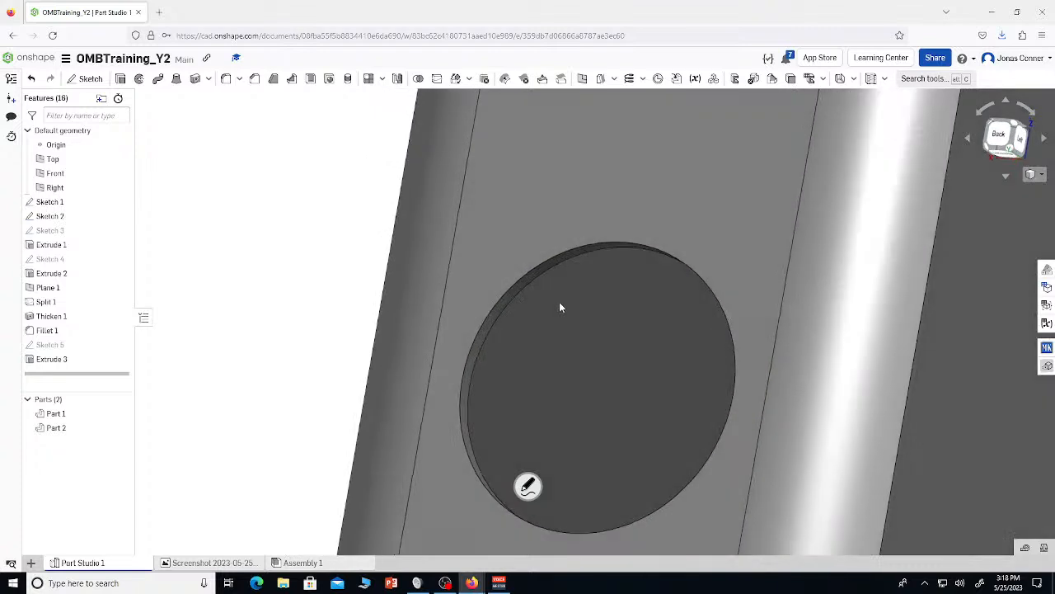
{"action": "left_click", "coordinate": [253, 79]}
{"action": "left_click", "coordinate": [511, 295]}
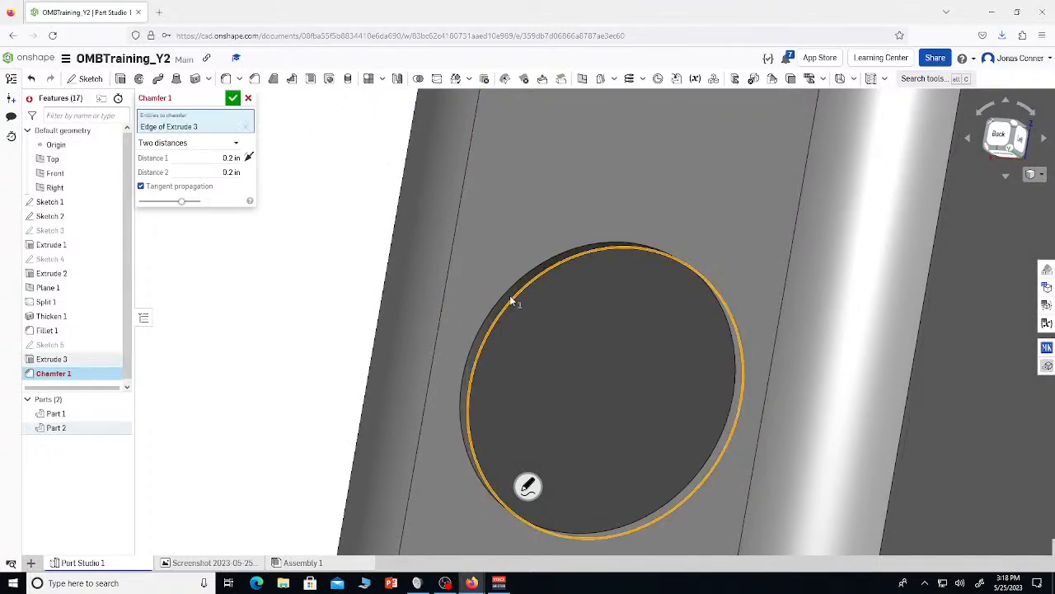
{"action": "scroll", "coordinate": [538, 318], "scroll_direction": "down", "scroll_amount": 2}
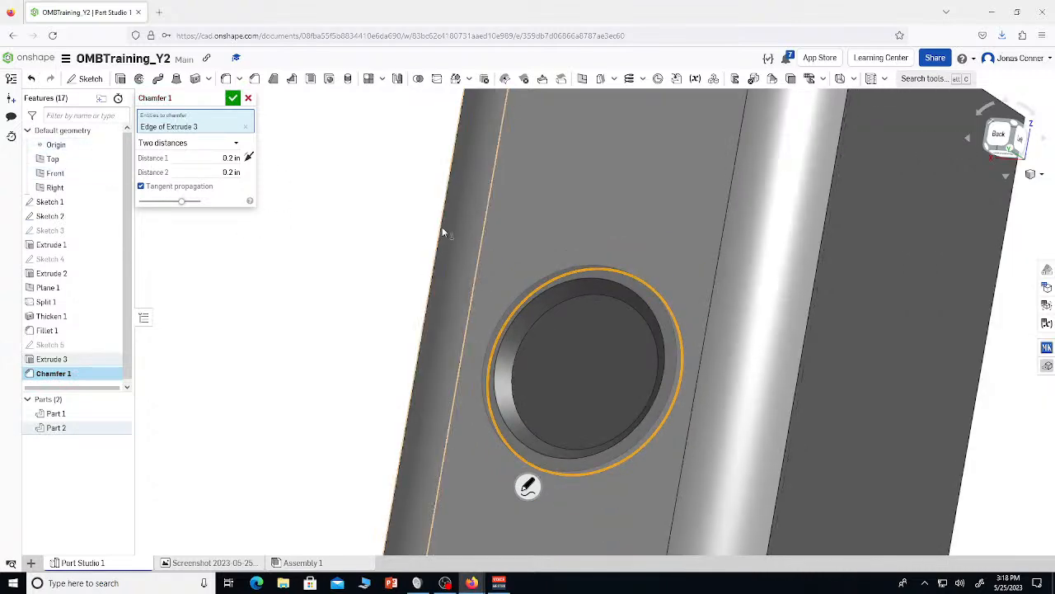
{"action": "right_click_drag", "start_coordinate": [443, 230], "coordinate": [466, 236]}
{"action": "scroll", "coordinate": [467, 236], "scroll_direction": "down", "scroll_amount": 3}
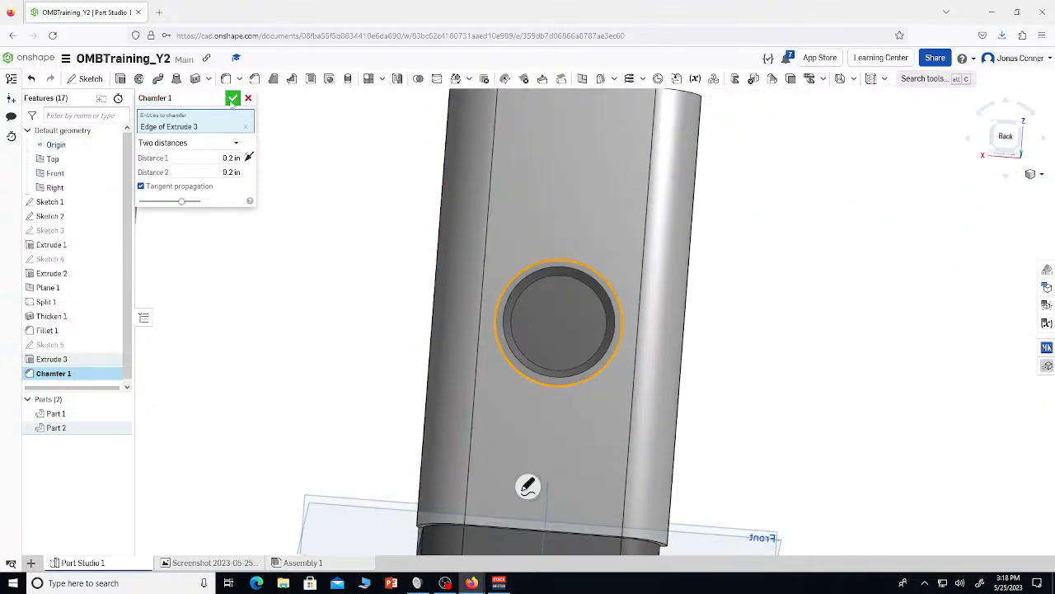
{"action": "left_click", "coordinate": [233, 98]}
Sketch a smaller concentric circle on the floor of the driver recess
{"action": "scroll", "coordinate": [547, 288], "scroll_direction": "down", "scroll_amount": 4}
{"action": "scroll", "coordinate": [272, 307], "scroll_direction": "up", "scroll_amount": 6}
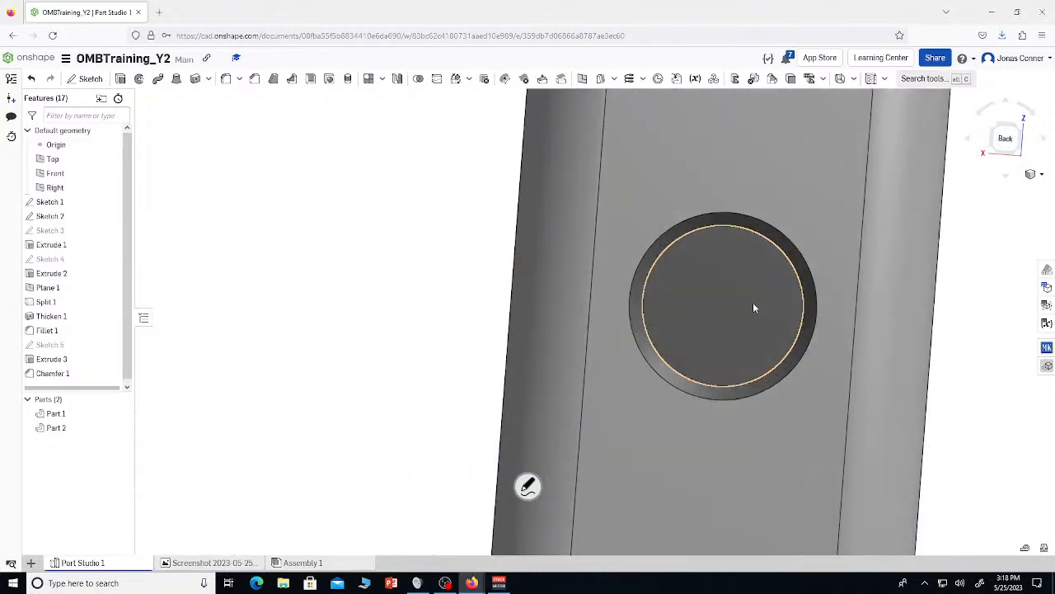
{"action": "left_click", "coordinate": [753, 306]}
{"action": "key", "text": "shift+s"}
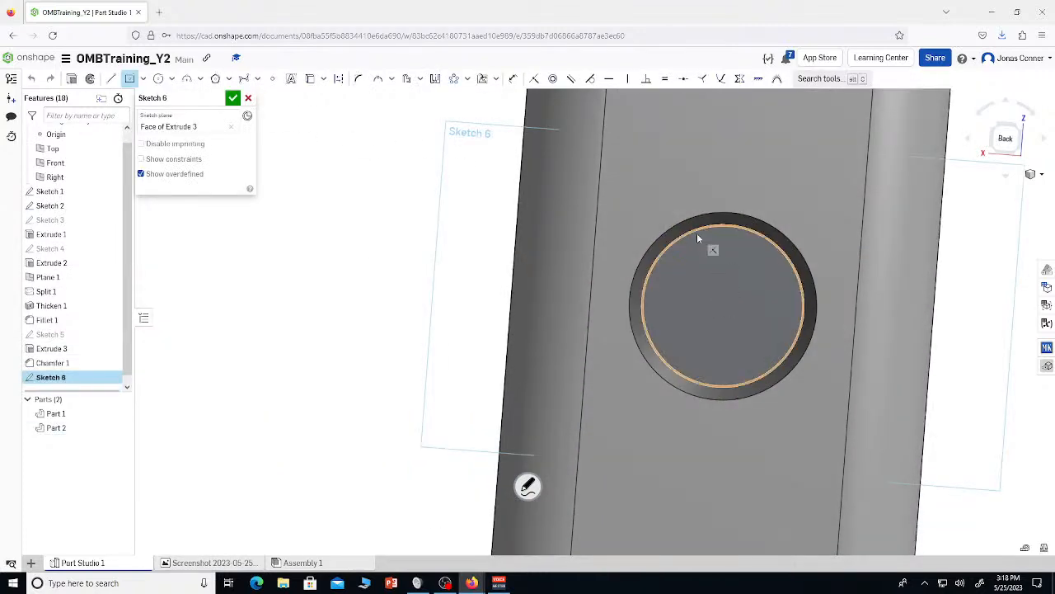
{"action": "key", "text": "c"}
{"action": "left_click", "coordinate": [722, 305]}
{"action": "left_click", "coordinate": [777, 287]}
Extrude the smaller circle on the driver recess floor outward by 0.1 in as added material, with a 40 deg inward draft
{"action": "key", "text": "shift+e"}
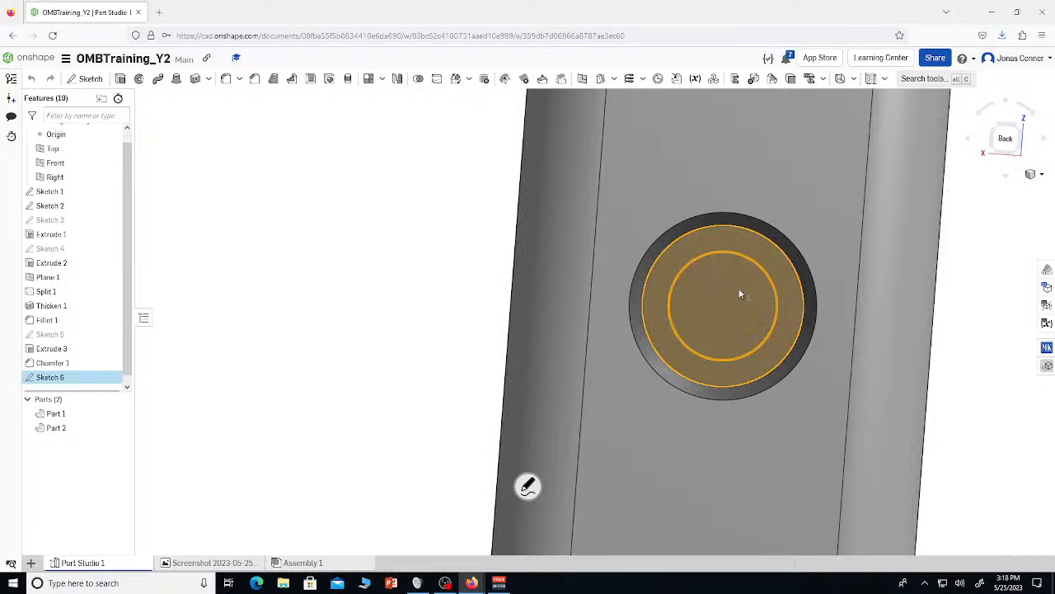
{"action": "left_click", "coordinate": [212, 187]}
{"action": "key", "text": "BackSpace"}
{"action": "key", "text": "Return"}
{"action": "left_click", "coordinate": [144, 245]}
{"action": "left_click", "coordinate": [195, 242]}
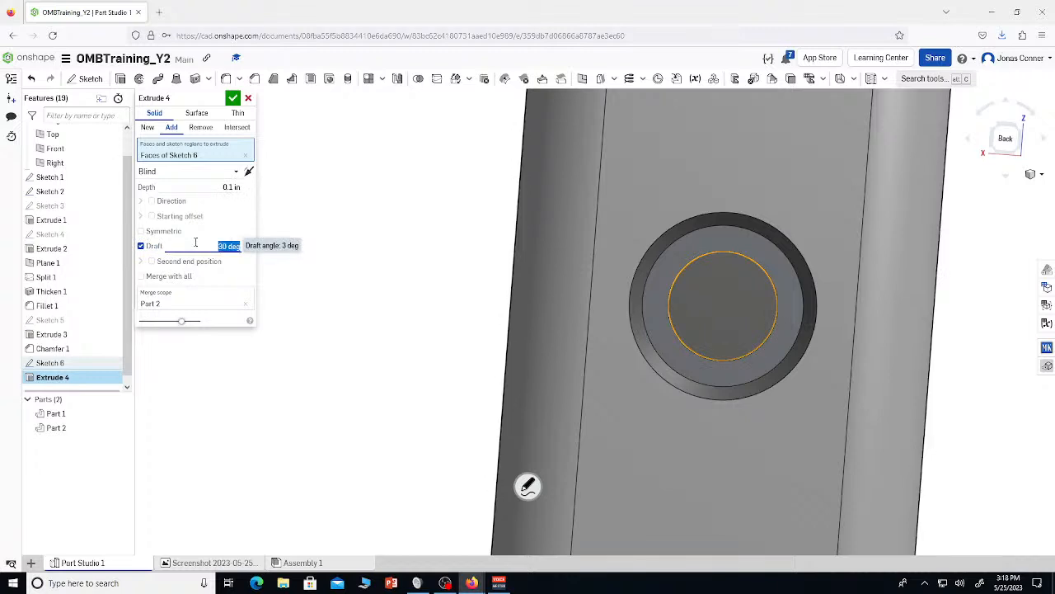
{"action": "left_click", "coordinate": [253, 248]}
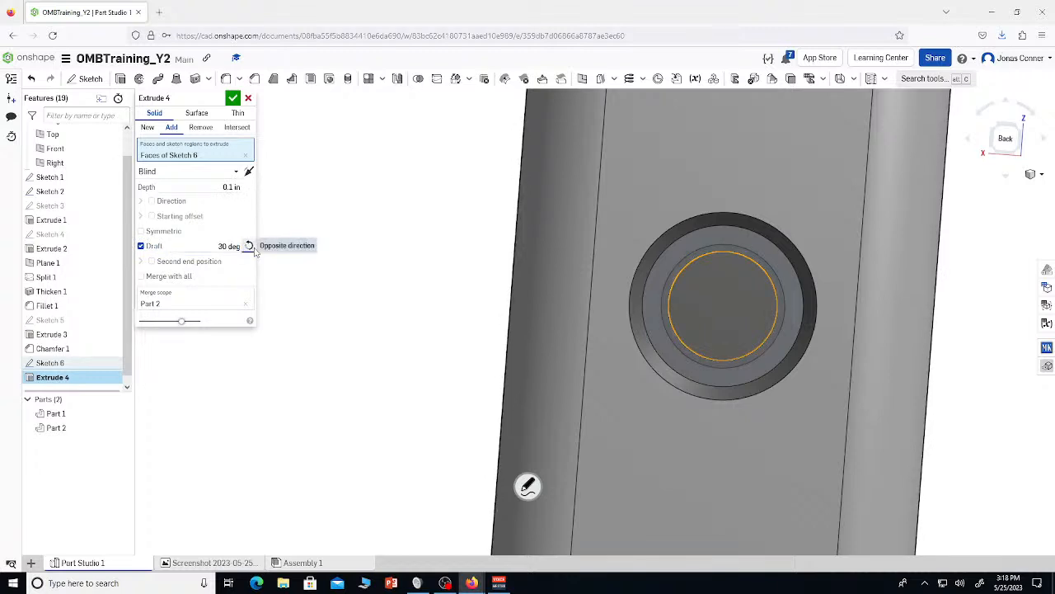
{"action": "left_click", "coordinate": [194, 244]}
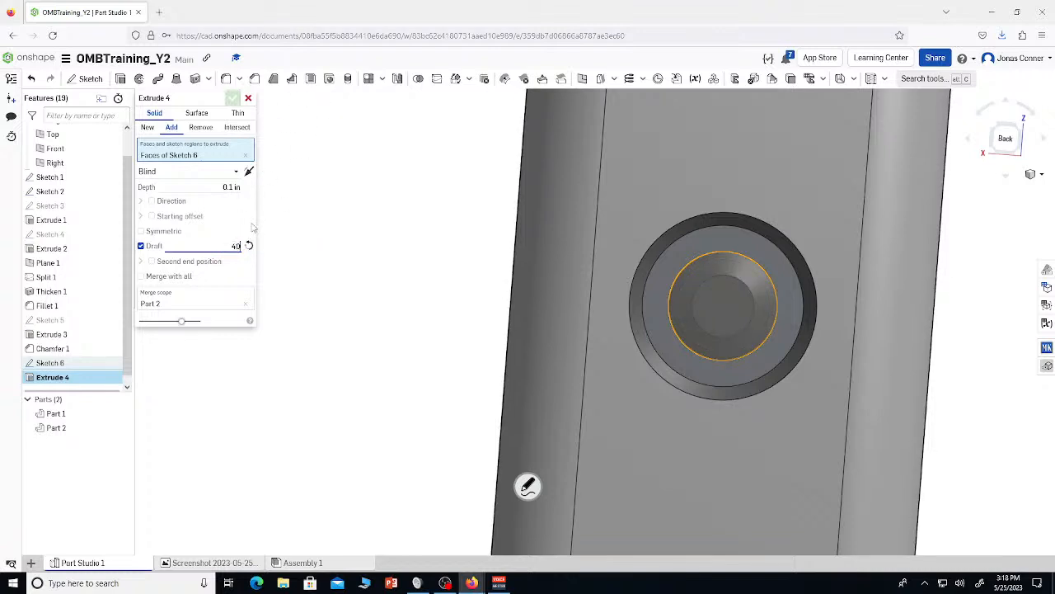
{"action": "left_click", "coordinate": [233, 97]}
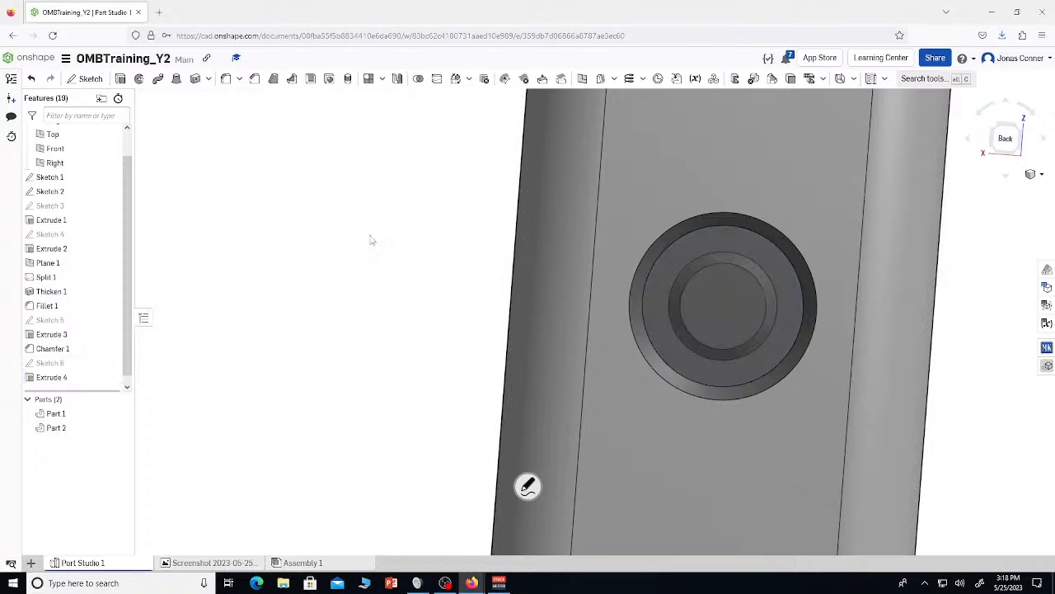
Examine the volume knob on the lower part of the speaker in the reference photo and compare it with the model
{"action": "scroll", "coordinate": [434, 277], "scroll_direction": "down", "scroll_amount": 3}
{"action": "scroll", "coordinate": [434, 277], "scroll_direction": "down", "scroll_amount": 5}
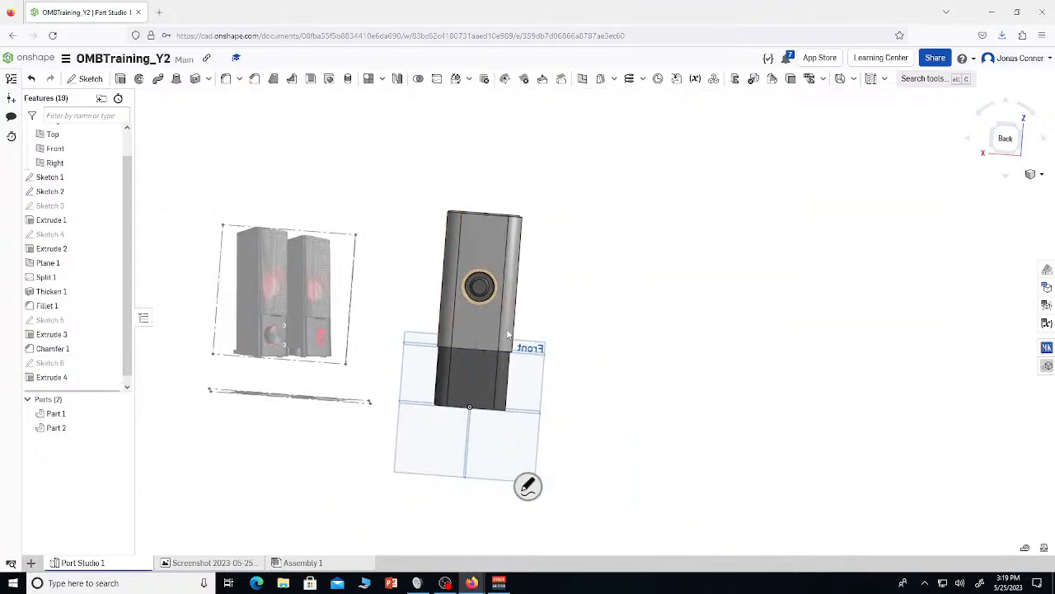
{"action": "scroll", "coordinate": [488, 411], "scroll_direction": "up", "scroll_amount": 3}
{"action": "right_click_drag", "start_coordinate": [458, 350], "coordinate": [442, 369]}
{"action": "scroll", "coordinate": [443, 370], "scroll_direction": "down", "scroll_amount": 3}
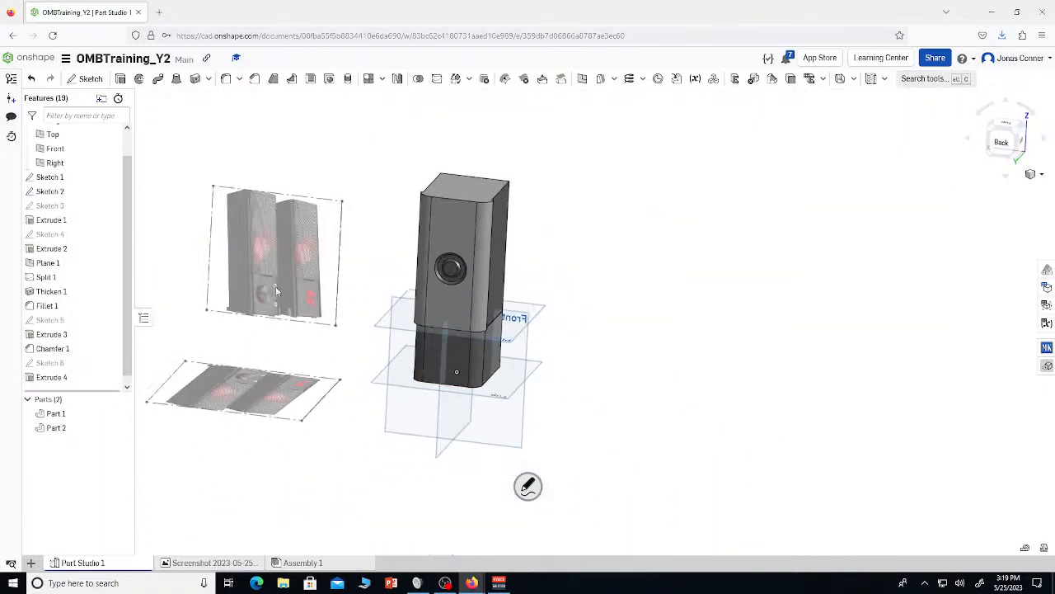
{"action": "scroll", "coordinate": [274, 292], "scroll_direction": "up", "scroll_amount": 6}
{"action": "scroll", "coordinate": [222, 302], "scroll_direction": "up", "scroll_amount": 5}
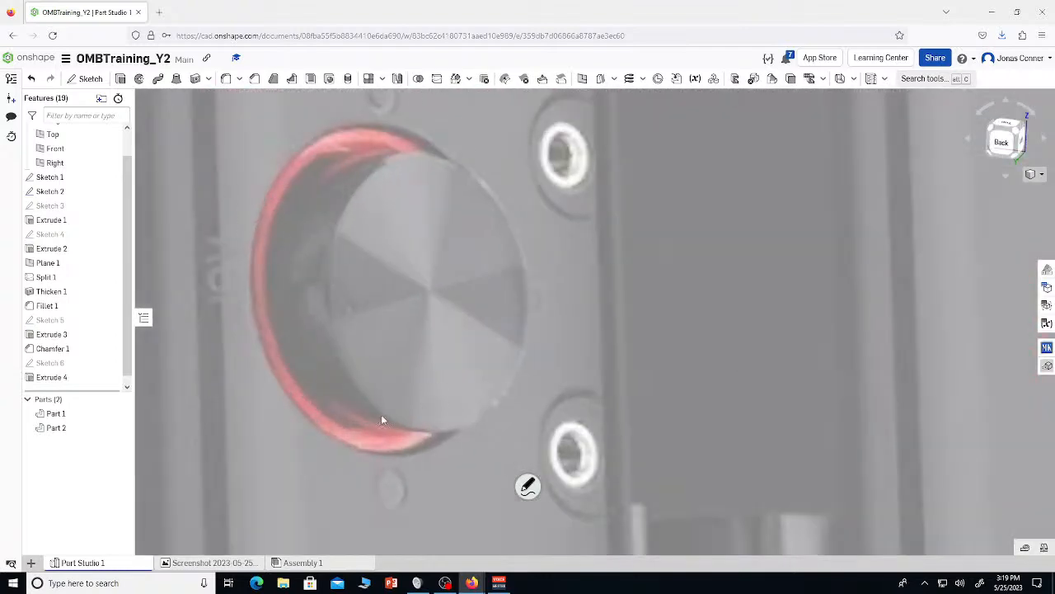
{"action": "scroll", "coordinate": [307, 299], "scroll_direction": "down", "scroll_amount": 4}
{"action": "scroll", "coordinate": [305, 283], "scroll_direction": "down", "scroll_amount": 5}
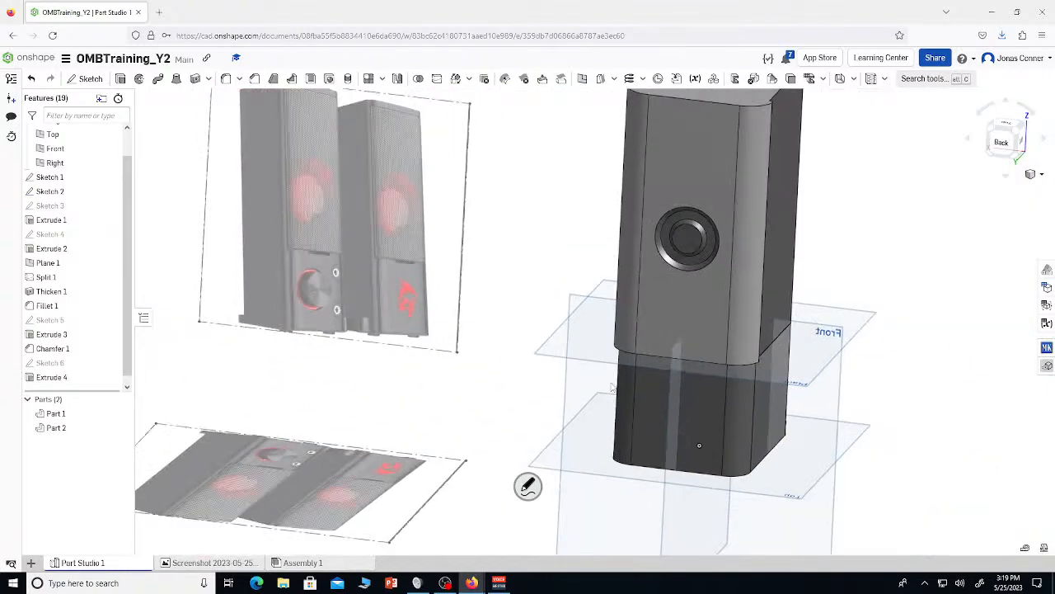
Sketch a 1 in diameter circle on the front face of the lower speaker part and move it slightly upward
{"action": "scroll", "coordinate": [699, 418], "scroll_direction": "up", "scroll_amount": 5}
{"action": "key", "text": "shift+s"}
{"action": "left_click", "coordinate": [674, 422]}
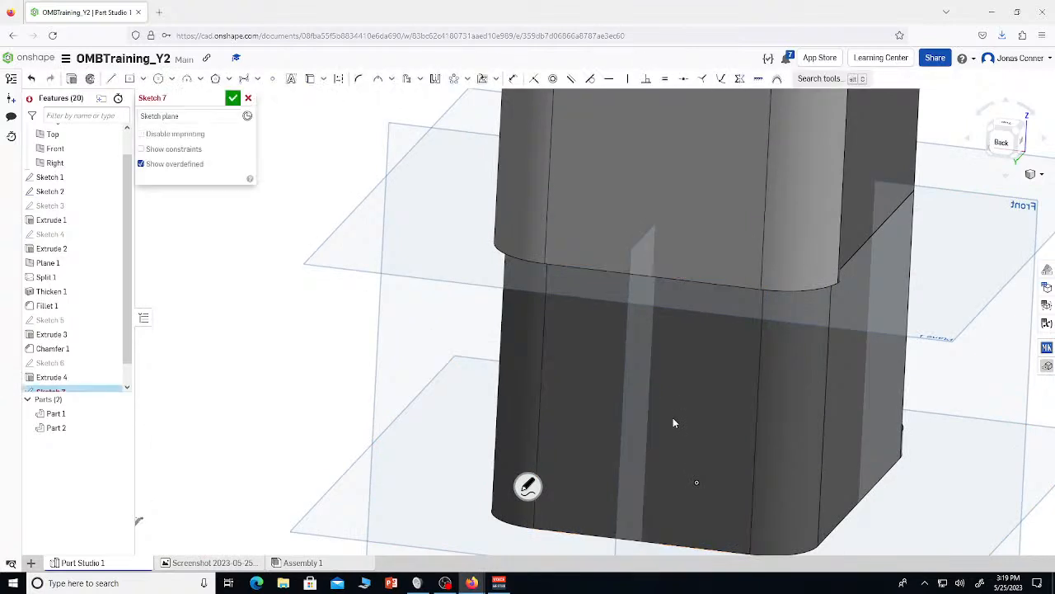
{"action": "key", "text": "n"}
{"action": "key", "text": "c"}
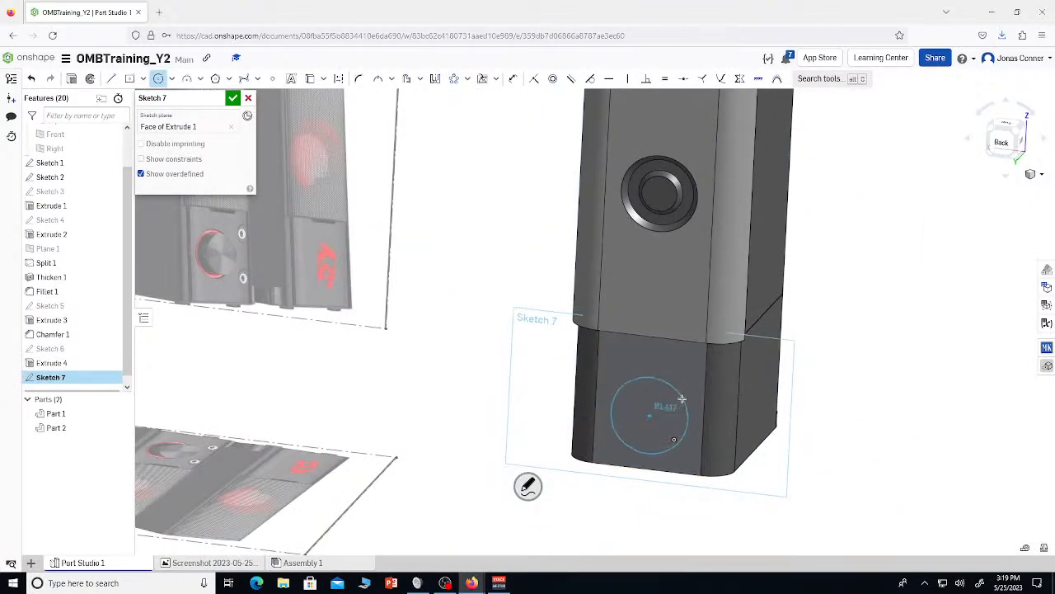
{"action": "left_click", "coordinate": [676, 402]}
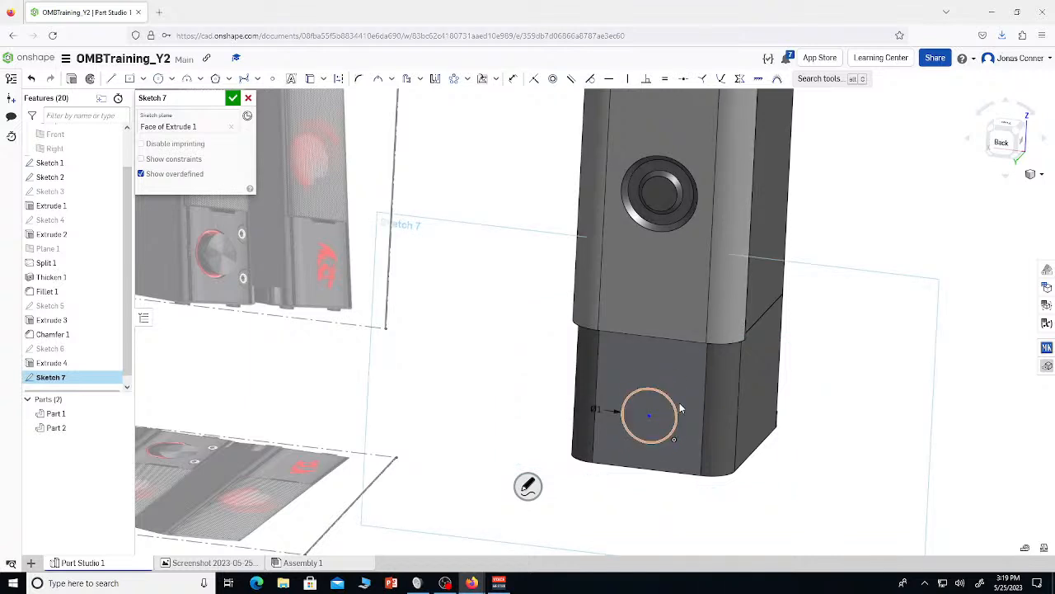
{"action": "left_click_drag", "start_coordinate": [678, 407], "coordinate": [678, 398]}
{"action": "key", "text": "d"}
{"action": "left_click", "coordinate": [676, 397]}
{"action": "left_click", "coordinate": [652, 404]}
{"action": "type", "text": "5"}
{"action": "key", "text": "Return"}
Extrude the knob circle as a 0.05 in deep cut into the lower speaker part
{"action": "key", "text": "shift+e"}
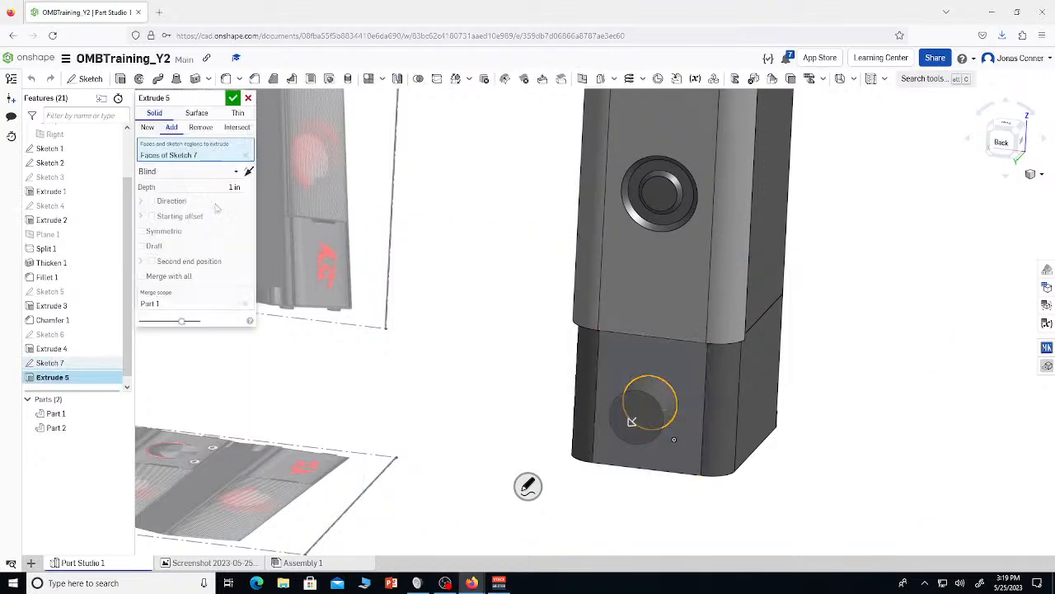
{"action": "left_click", "coordinate": [196, 131]}
{"action": "scroll", "coordinate": [408, 280], "scroll_direction": "down", "scroll_amount": 3}
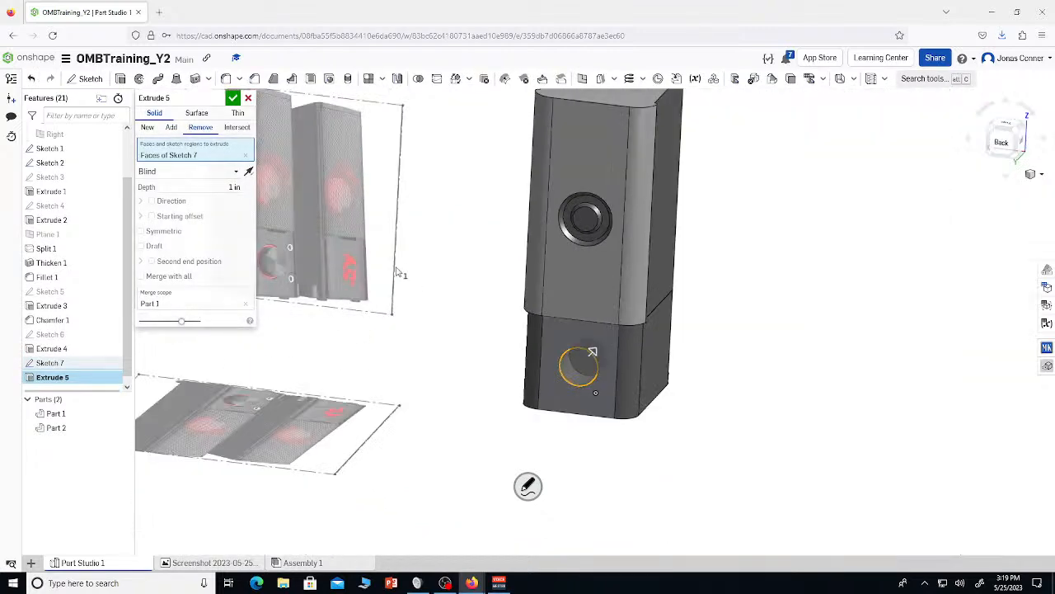
{"action": "scroll", "coordinate": [264, 252], "scroll_direction": "up", "scroll_amount": 5}
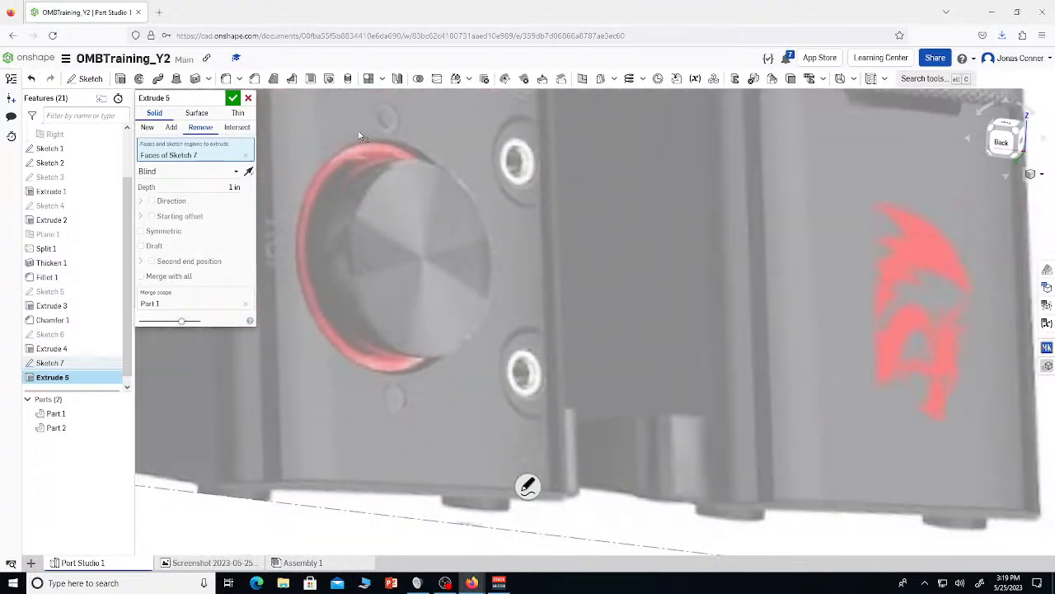
{"action": "scroll", "coordinate": [344, 145], "scroll_direction": "up", "scroll_amount": 3}
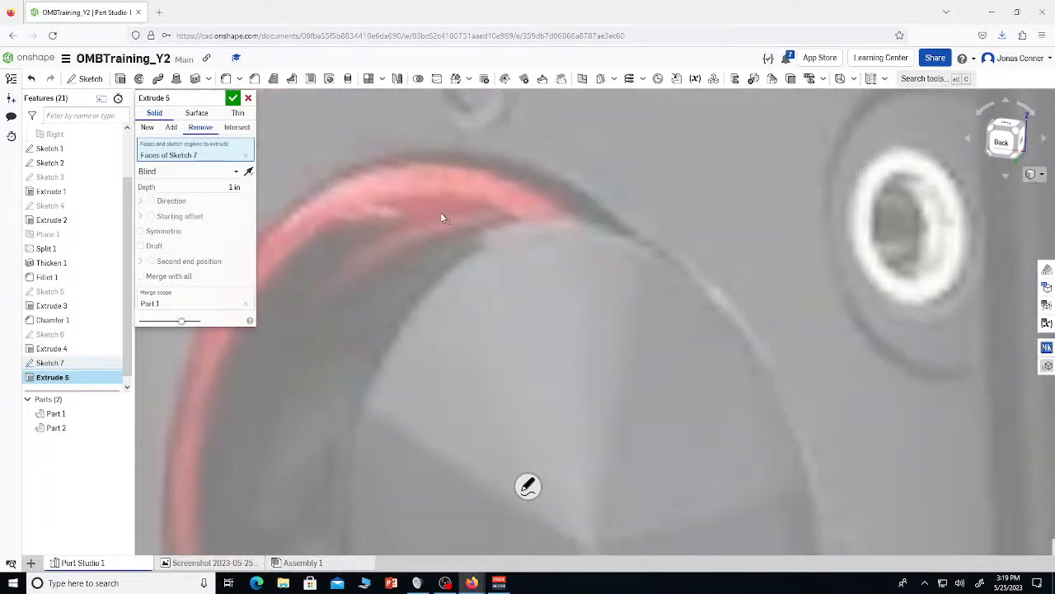
{"action": "scroll", "coordinate": [401, 216], "scroll_direction": "down", "scroll_amount": 10}
{"action": "scroll", "coordinate": [584, 318], "scroll_direction": "up", "scroll_amount": 4}
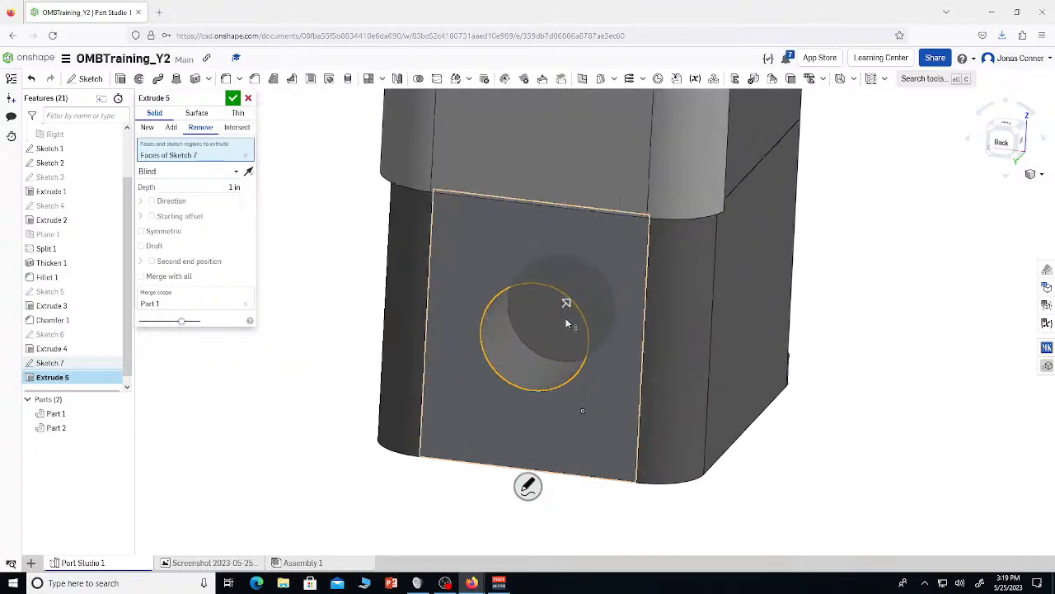
{"action": "left_click", "coordinate": [225, 189]}
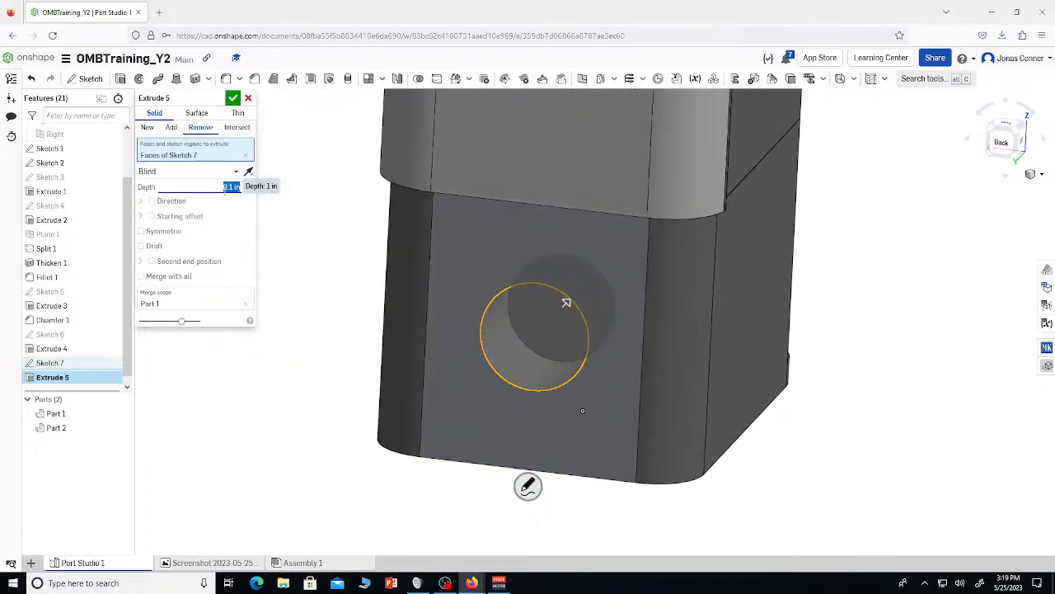
{"action": "key", "text": "BackSpace"}
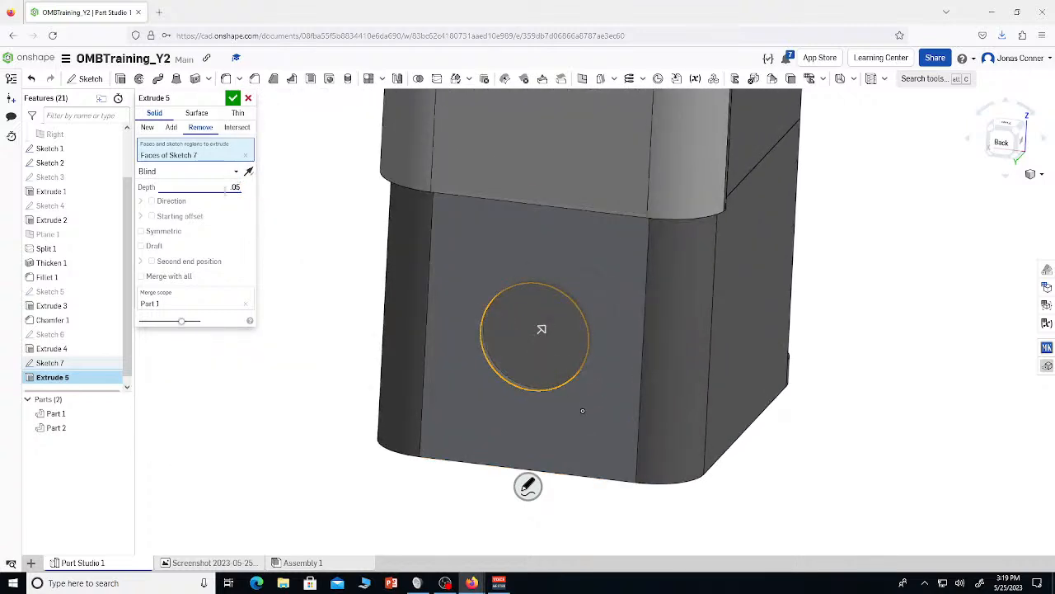
{"action": "left_click", "coordinate": [232, 97]}
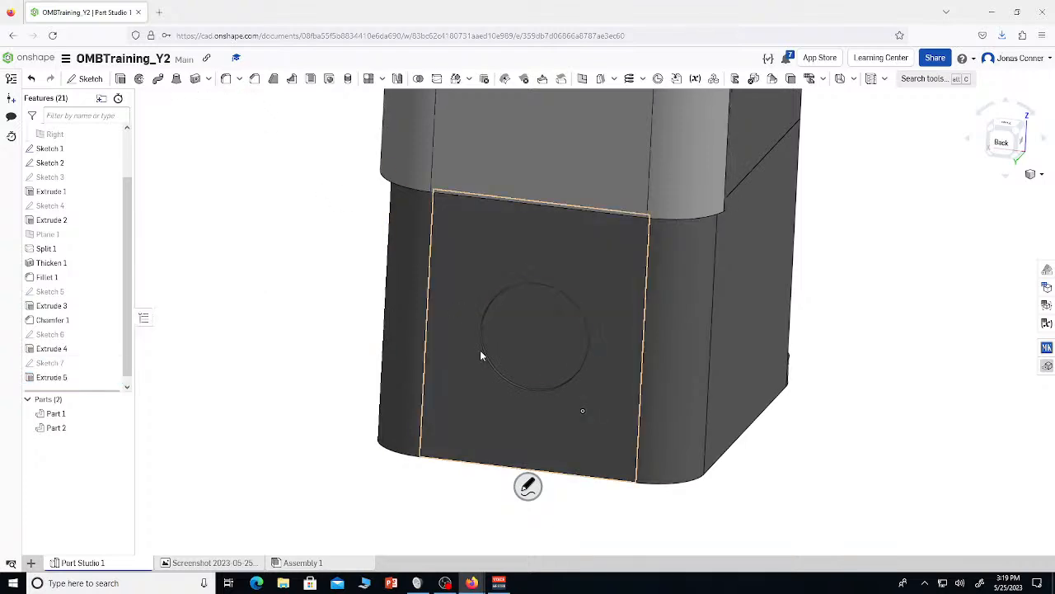
Start a new sketch on the floor of the shallow round recess in the lower speaker part
{"action": "scroll", "coordinate": [534, 358], "scroll_direction": "down", "scroll_amount": 3}
{"action": "scroll", "coordinate": [535, 363], "scroll_direction": "up", "scroll_amount": 5}
{"action": "scroll", "coordinate": [535, 362], "scroll_direction": "down", "scroll_amount": 5}
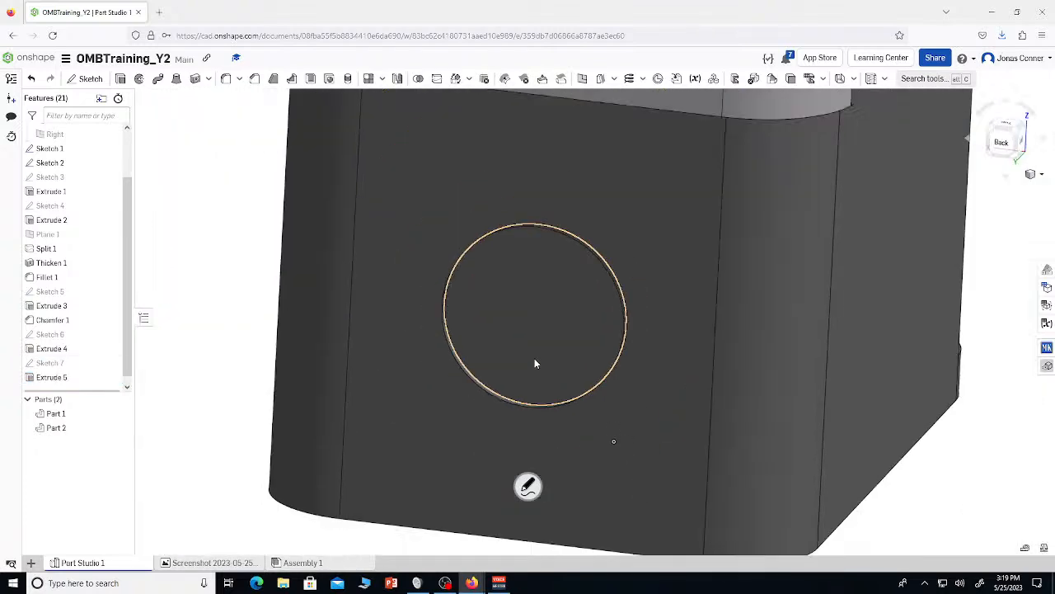
{"action": "scroll", "coordinate": [533, 359], "scroll_direction": "down", "scroll_amount": 2}
{"action": "scroll", "coordinate": [533, 354], "scroll_direction": "up", "scroll_amount": 4}
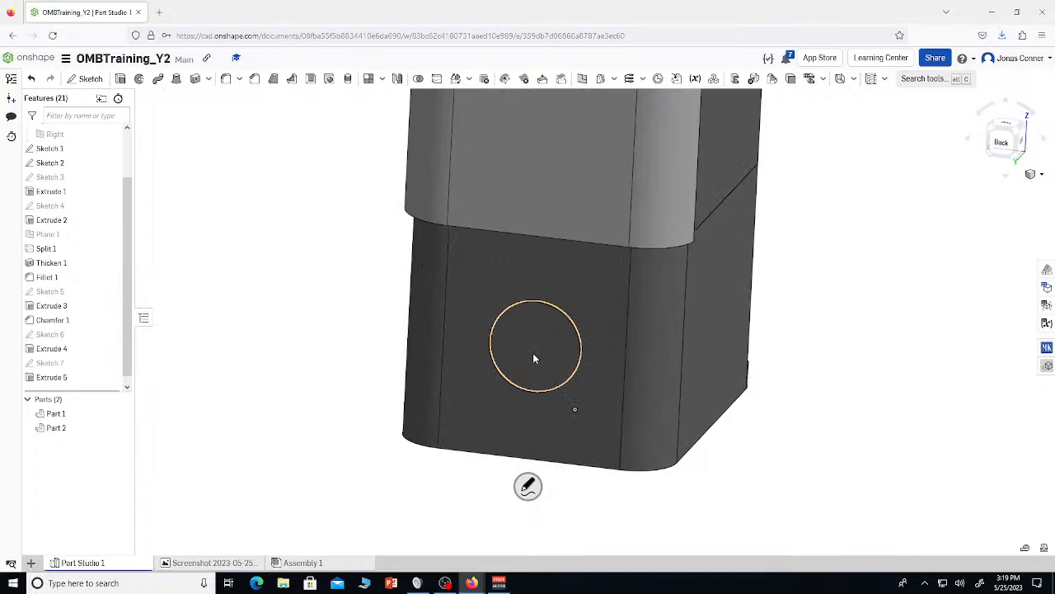
{"action": "key", "text": "shift+s"}
{"action": "scroll", "coordinate": [639, 399], "scroll_direction": "up", "scroll_amount": 4}
{"action": "left_click", "coordinate": [424, 276]}
Examine the red ring around the knob in the reference photo and compare it with the recess floor, viewed straight on
{"action": "scroll", "coordinate": [707, 440], "scroll_direction": "down", "scroll_amount": 9}
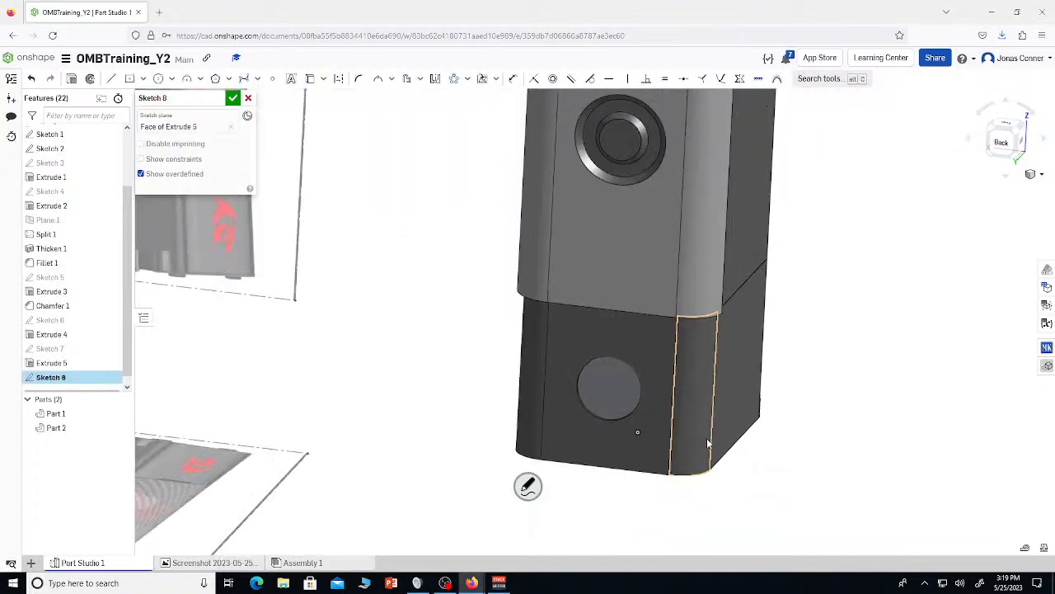
{"action": "scroll", "coordinate": [523, 371], "scroll_direction": "up", "scroll_amount": 8}
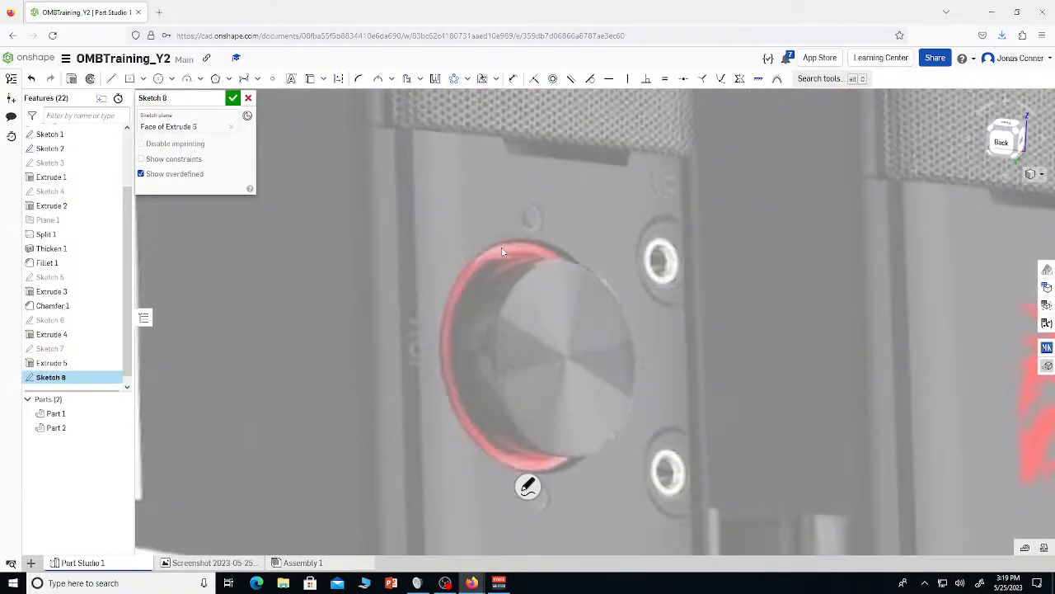
{"action": "scroll", "coordinate": [510, 274], "scroll_direction": "down", "scroll_amount": 4}
{"action": "key", "text": "n"}
{"action": "scroll", "coordinate": [586, 313], "scroll_direction": "up", "scroll_amount": 5}
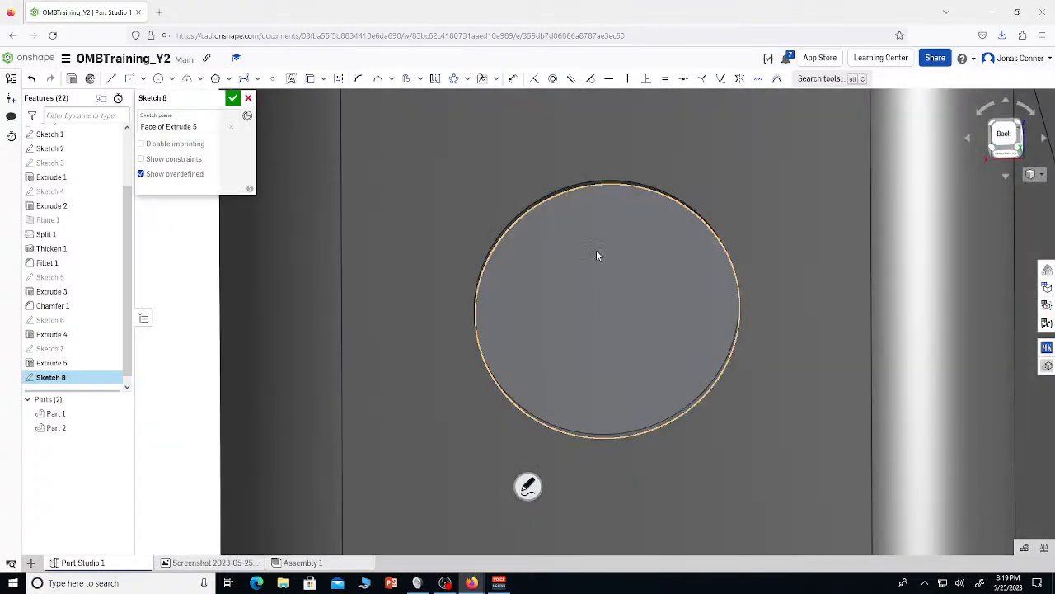
{"action": "scroll", "coordinate": [597, 277], "scroll_direction": "down", "scroll_amount": 5}
{"action": "scroll", "coordinate": [606, 290], "scroll_direction": "up", "scroll_amount": 5}
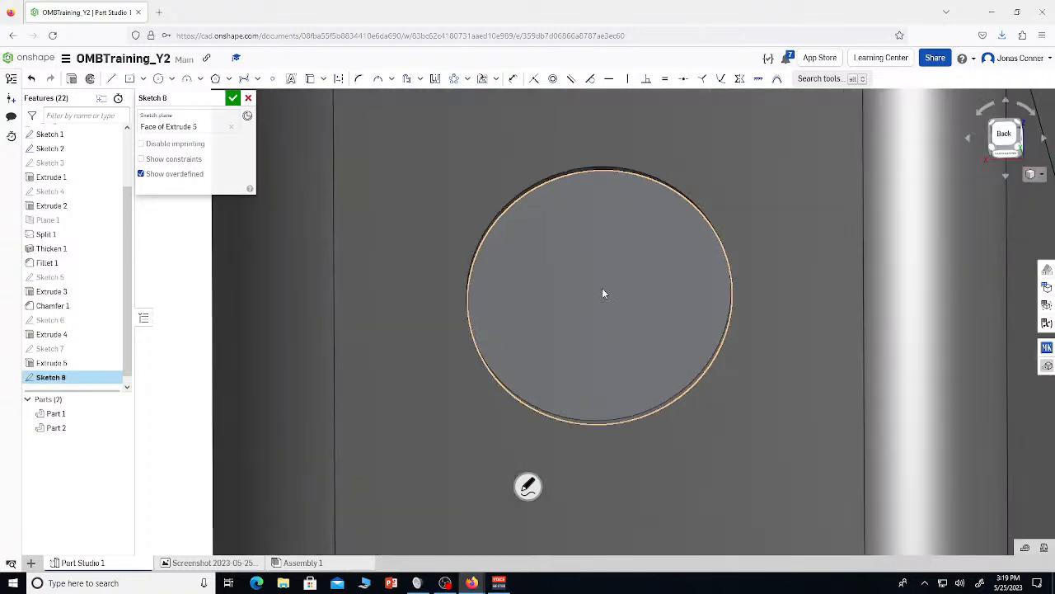
{"action": "scroll", "coordinate": [603, 298], "scroll_direction": "down", "scroll_amount": 2}
{"action": "scroll", "coordinate": [604, 295], "scroll_direction": "up", "scroll_amount": 4}
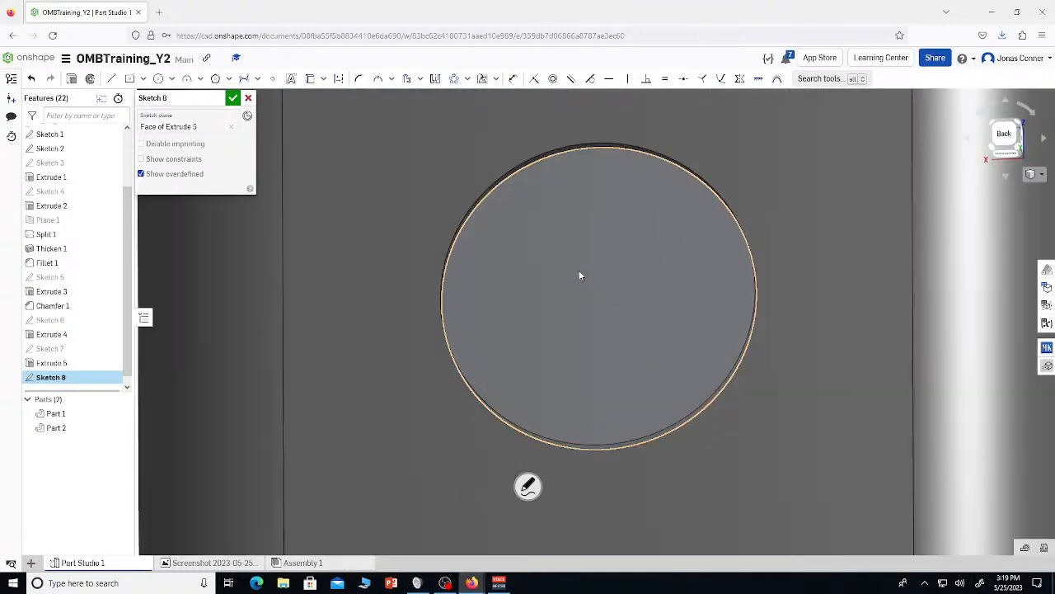
{"action": "key", "text": "c"}
{"action": "left_click", "coordinate": [597, 295]}
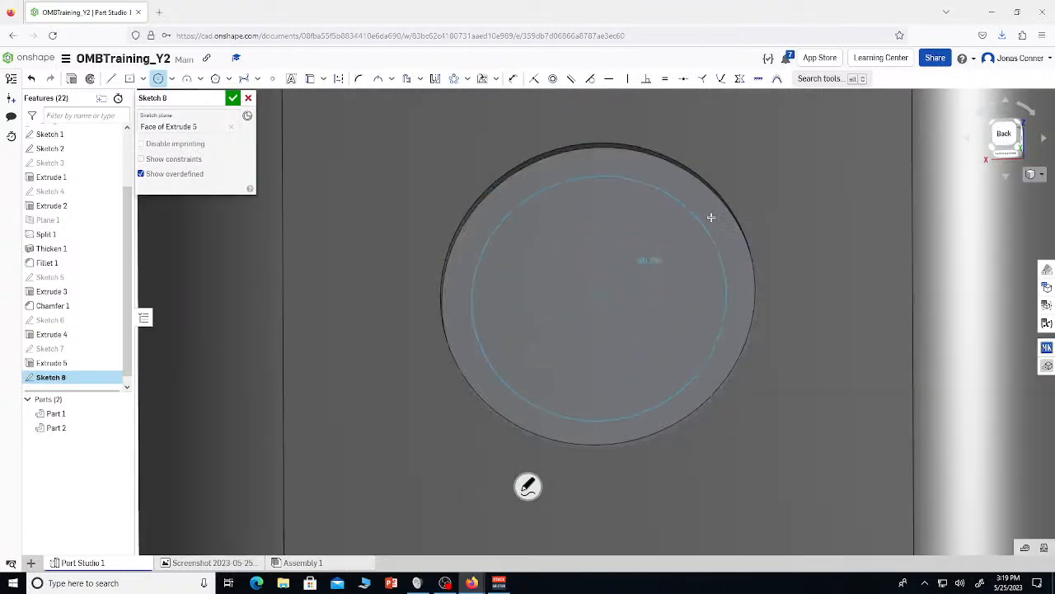
{"action": "key", "text": "Escape"}
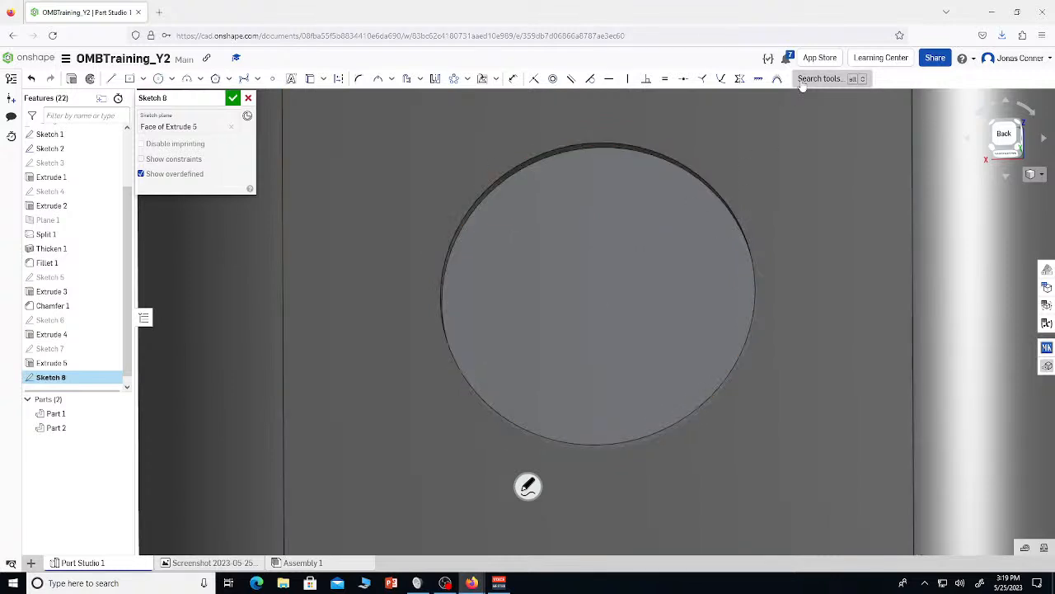
Offset the circular edge of the knob recess floor inward by 0.025 in
{"action": "left_click", "coordinate": [816, 78]}
{"action": "type", "text": "off"}
{"action": "key", "text": "Return"}
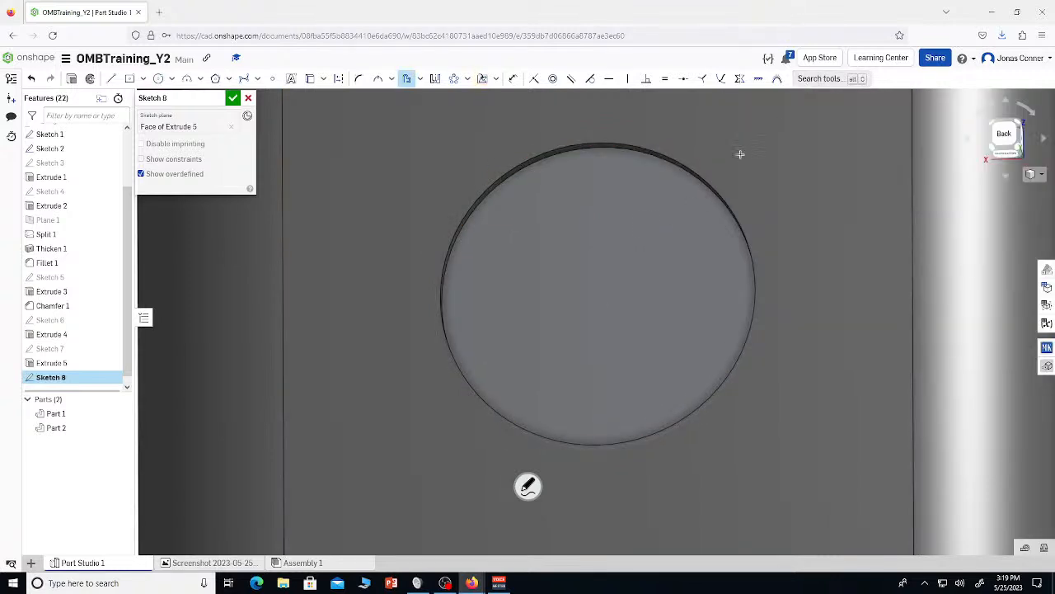
{"action": "left_click", "coordinate": [653, 238]}
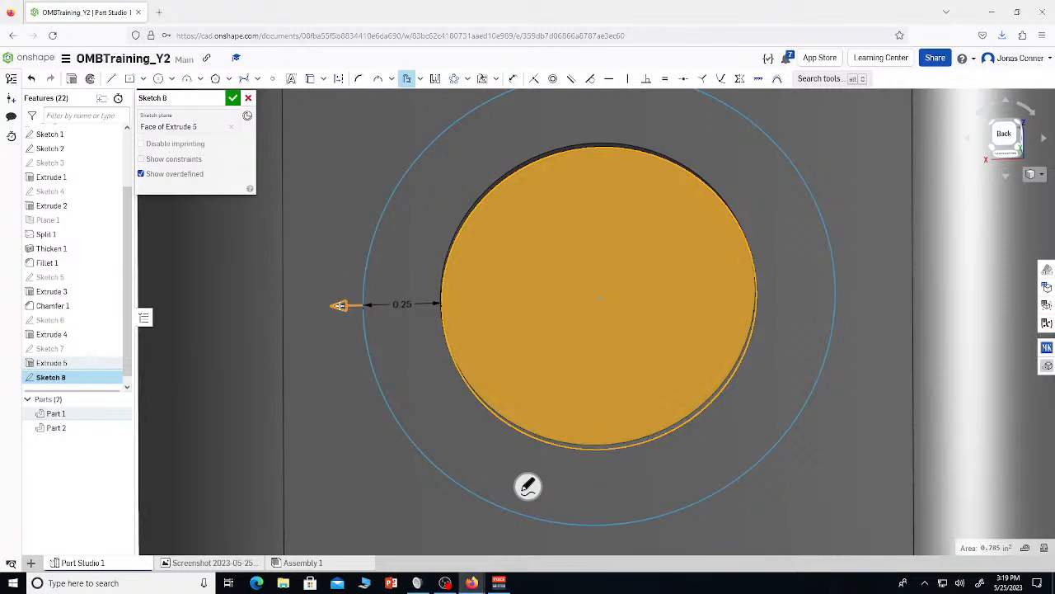
{"action": "left_click_drag", "start_coordinate": [333, 306], "coordinate": [511, 311]}
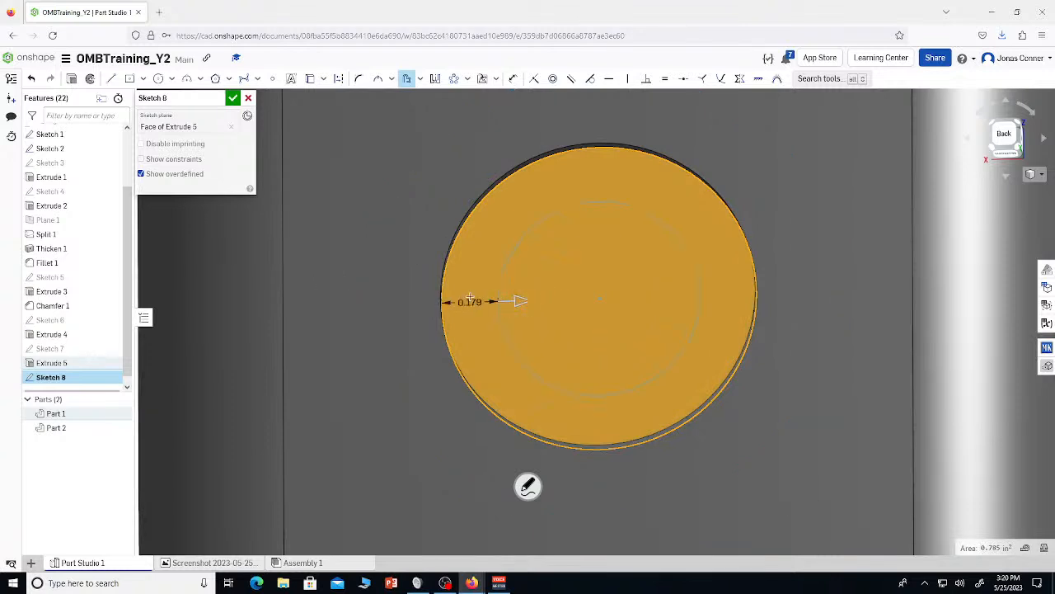
{"action": "left_click", "coordinate": [469, 297]}
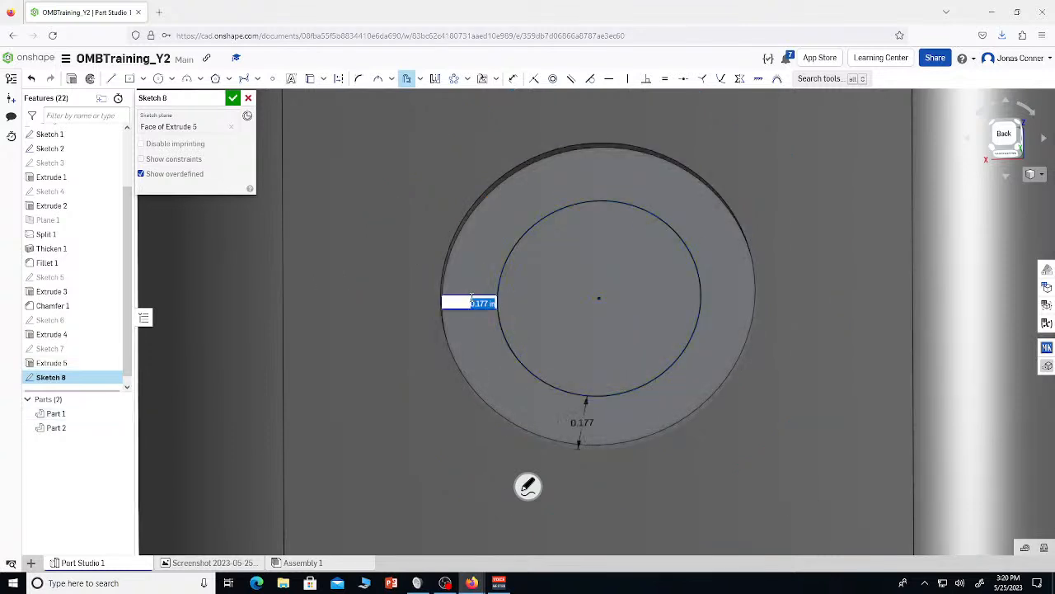
{"action": "key", "text": "Return"}
{"action": "key", "text": "Escape"}
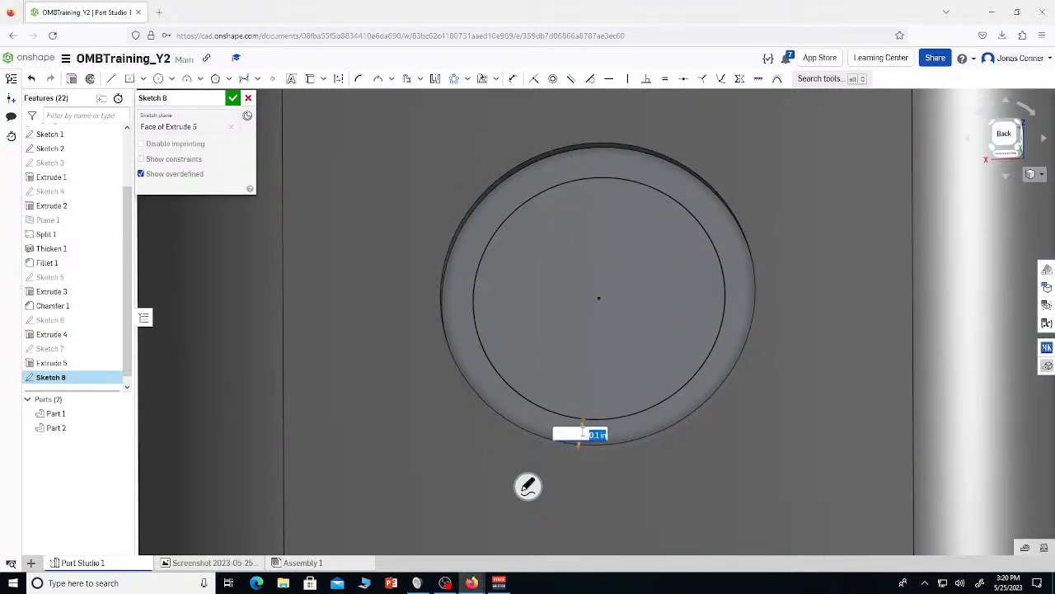
{"action": "type", "text": "25"}
{"action": "key", "text": "Return"}
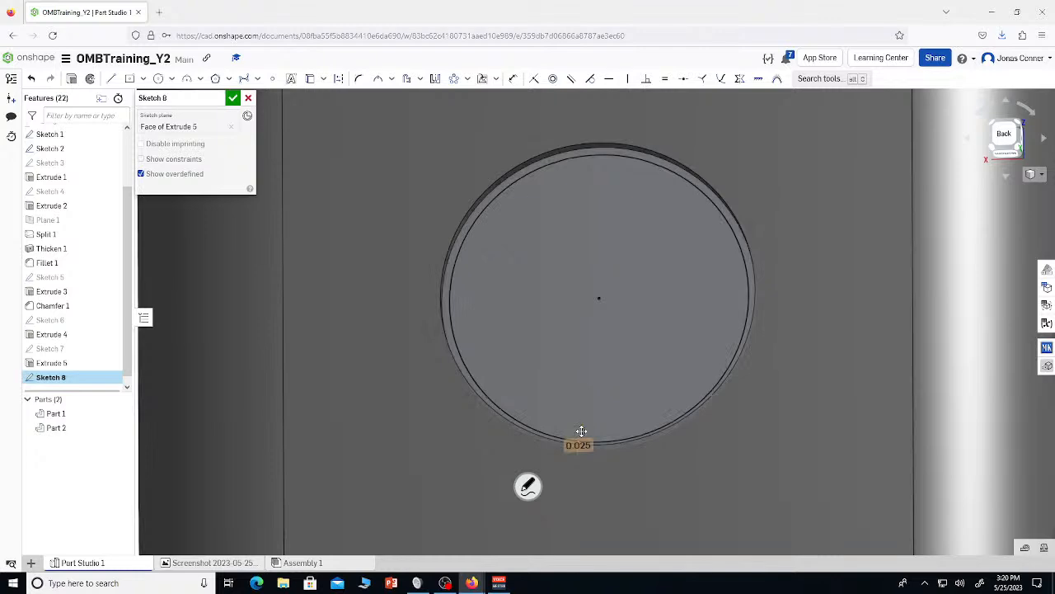
Examine the volume knob in the reference photo and compare it with the inset circle on the lower speaker part
{"action": "scroll", "coordinate": [543, 383], "scroll_direction": "down", "scroll_amount": 5}
{"action": "scroll", "coordinate": [543, 381], "scroll_direction": "up", "scroll_amount": 4}
{"action": "scroll", "coordinate": [543, 376], "scroll_direction": "down", "scroll_amount": 3}
{"action": "scroll", "coordinate": [543, 375], "scroll_direction": "down", "scroll_amount": 3}
{"action": "scroll", "coordinate": [306, 369], "scroll_direction": "up", "scroll_amount": 2}
{"action": "scroll", "coordinate": [218, 331], "scroll_direction": "up", "scroll_amount": 3}
{"action": "scroll", "coordinate": [202, 324], "scroll_direction": "up", "scroll_amount": 3}
{"action": "scroll", "coordinate": [202, 323], "scroll_direction": "down", "scroll_amount": 5}
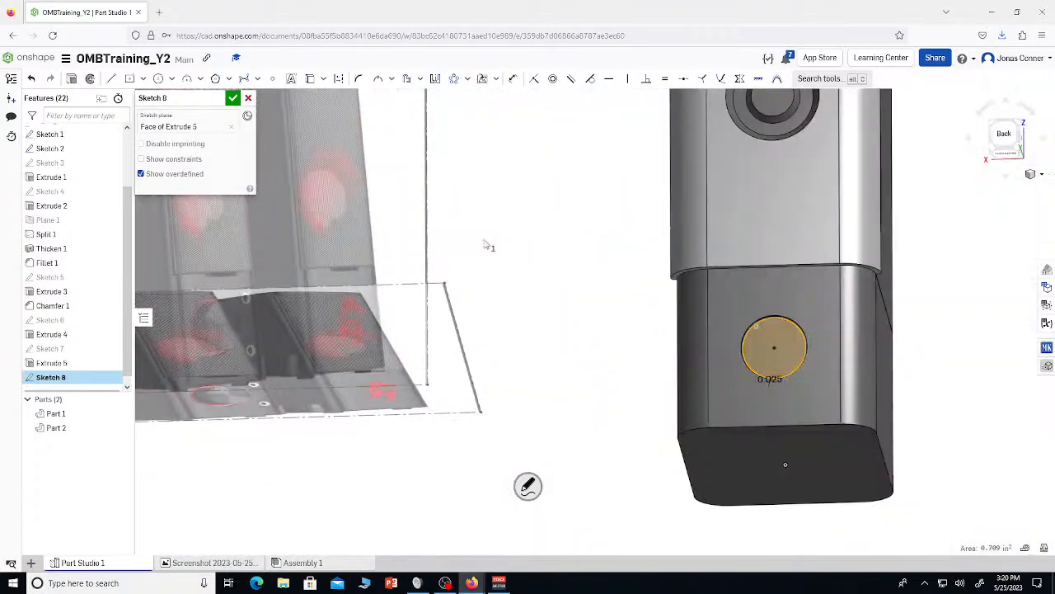
{"action": "right_click_drag", "start_coordinate": [500, 259], "coordinate": [468, 285]}
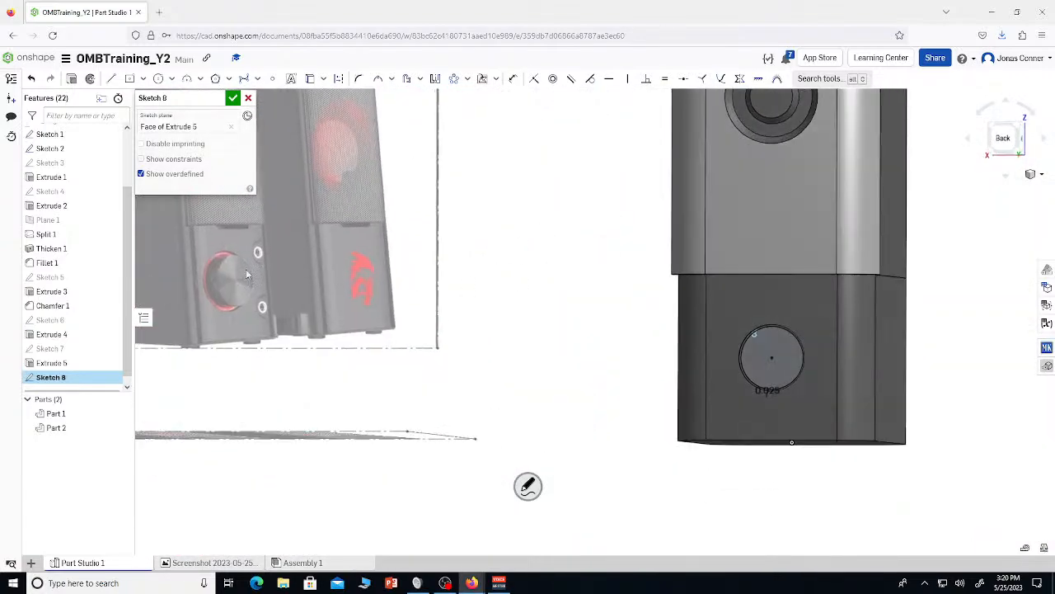
{"action": "scroll", "coordinate": [205, 253], "scroll_direction": "up", "scroll_amount": 5}
{"action": "scroll", "coordinate": [225, 272], "scroll_direction": "up", "scroll_amount": 3}
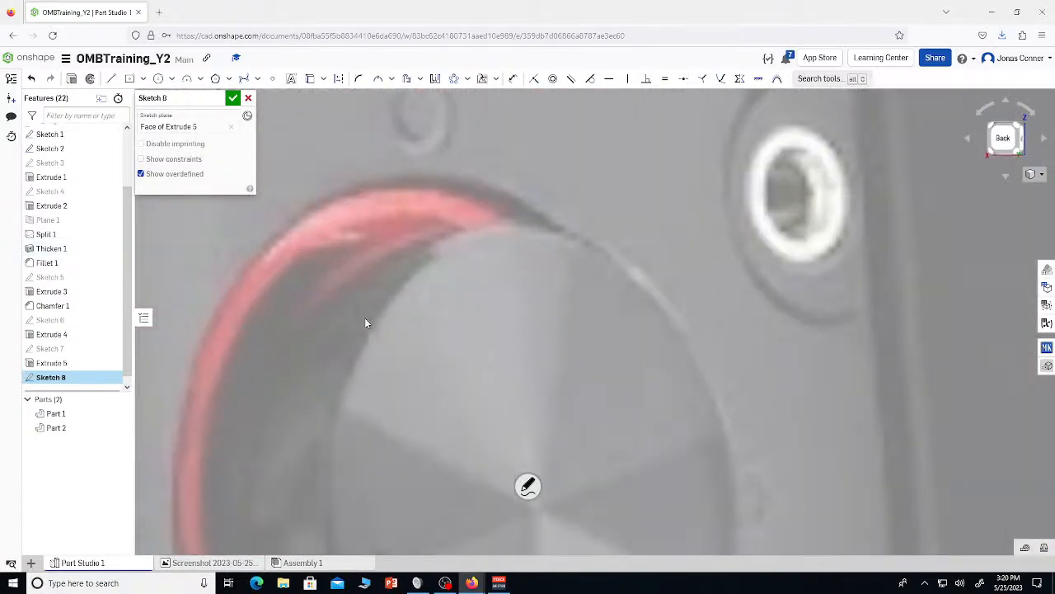
{"action": "scroll", "coordinate": [363, 321], "scroll_direction": "down", "scroll_amount": 8}
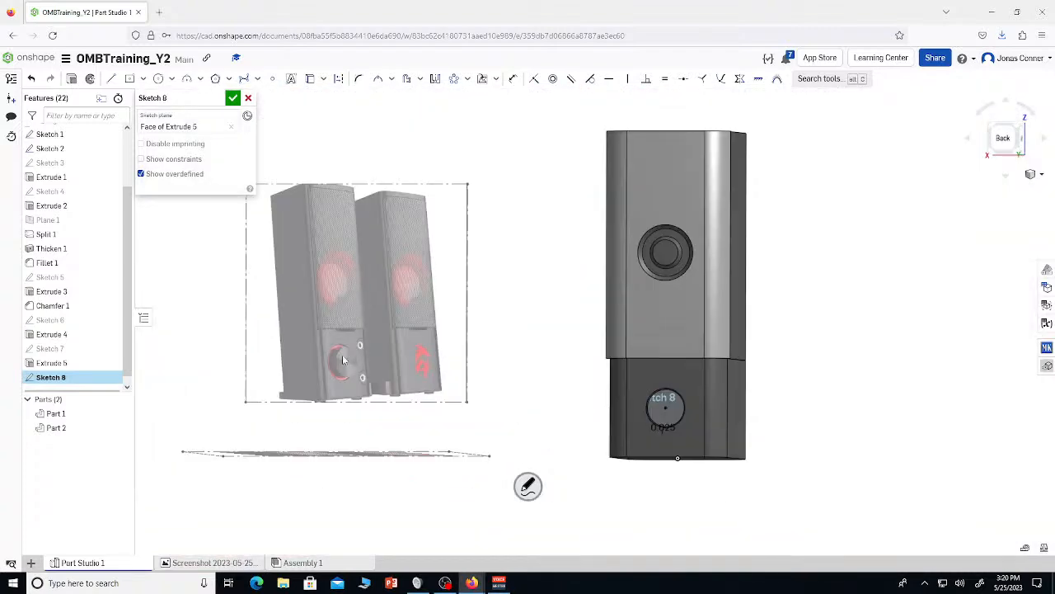
Extrude the inset circle on the recess floor 1 in outward, adding it to the lower speaker part as the knob
{"action": "scroll", "coordinate": [629, 426], "scroll_direction": "up", "scroll_amount": 3}
{"action": "scroll", "coordinate": [630, 423], "scroll_direction": "up", "scroll_amount": 4}
{"action": "left_click", "coordinate": [716, 382]}
{"action": "key", "text": "shift+e"}
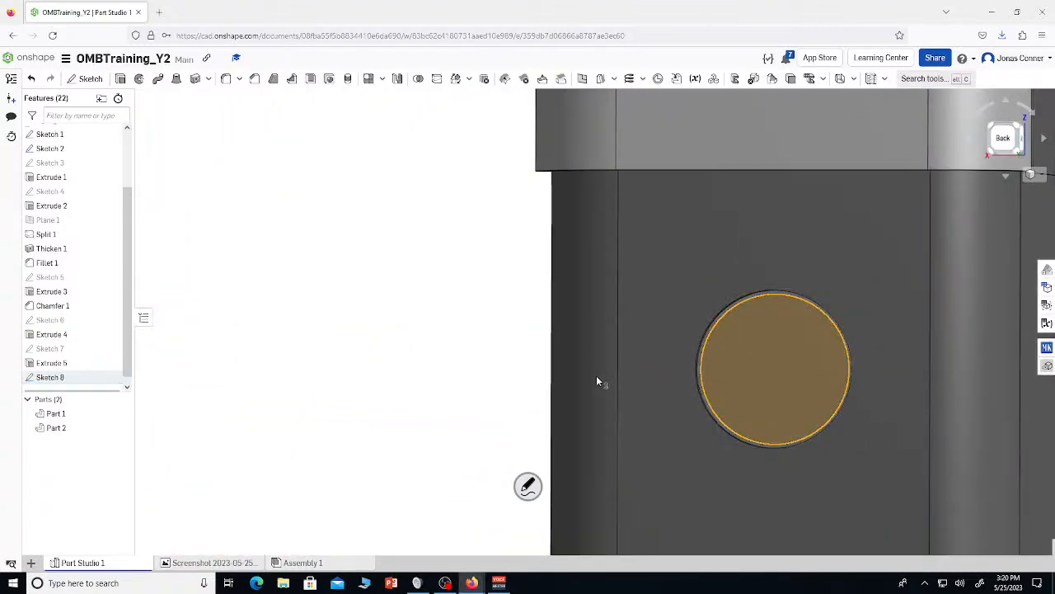
{"action": "scroll", "coordinate": [597, 380], "scroll_direction": "down", "scroll_amount": 2}
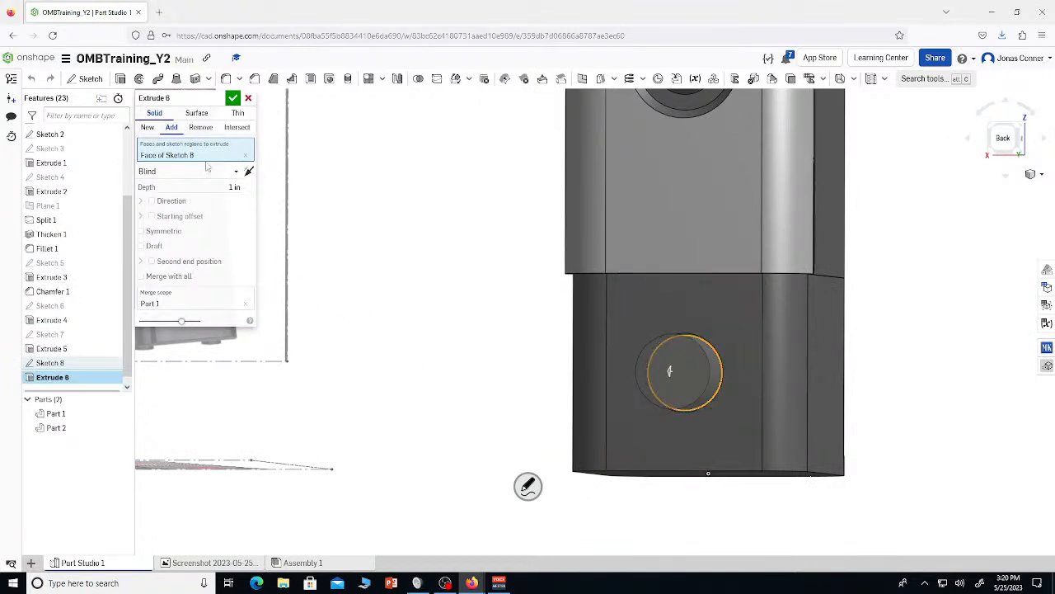
{"action": "left_click", "coordinate": [233, 99]}
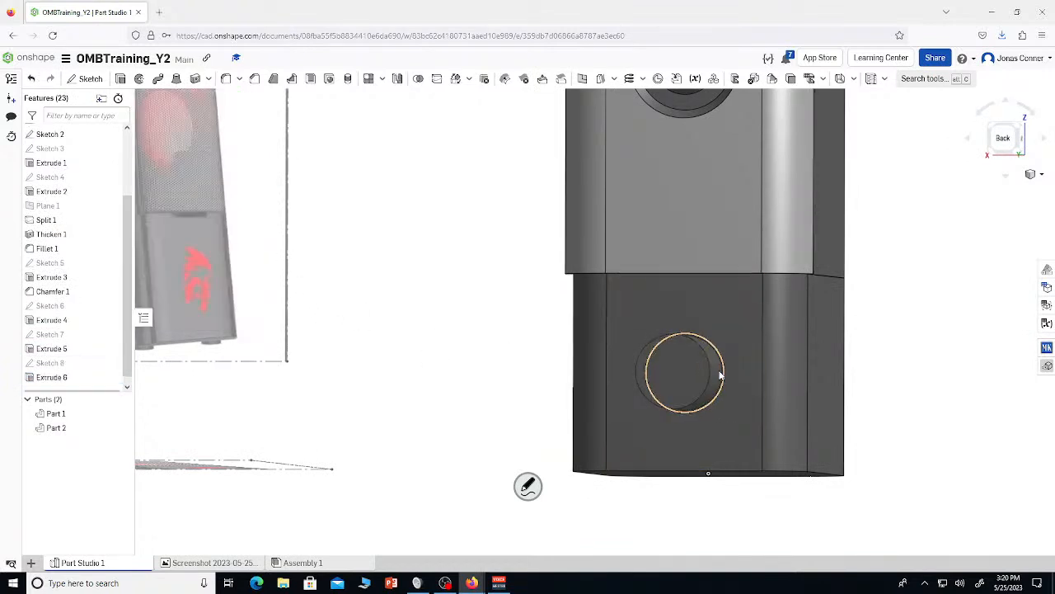
{"action": "scroll", "coordinate": [700, 394], "scroll_direction": "up", "scroll_amount": 5}
{"action": "key", "text": "shift+f"}
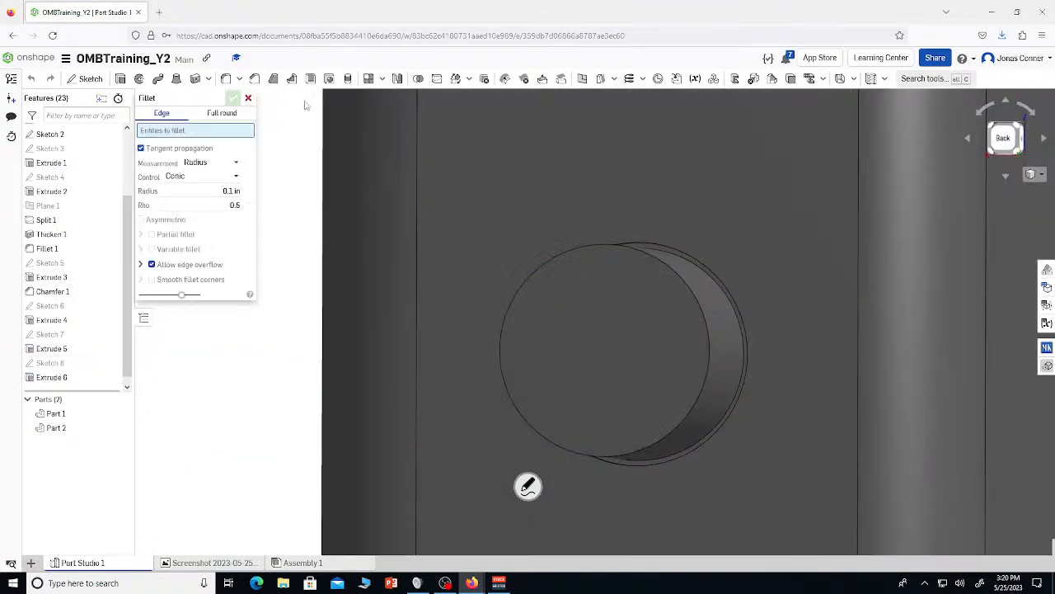
{"action": "left_click", "coordinate": [248, 99]}
{"action": "left_click", "coordinate": [274, 80]}
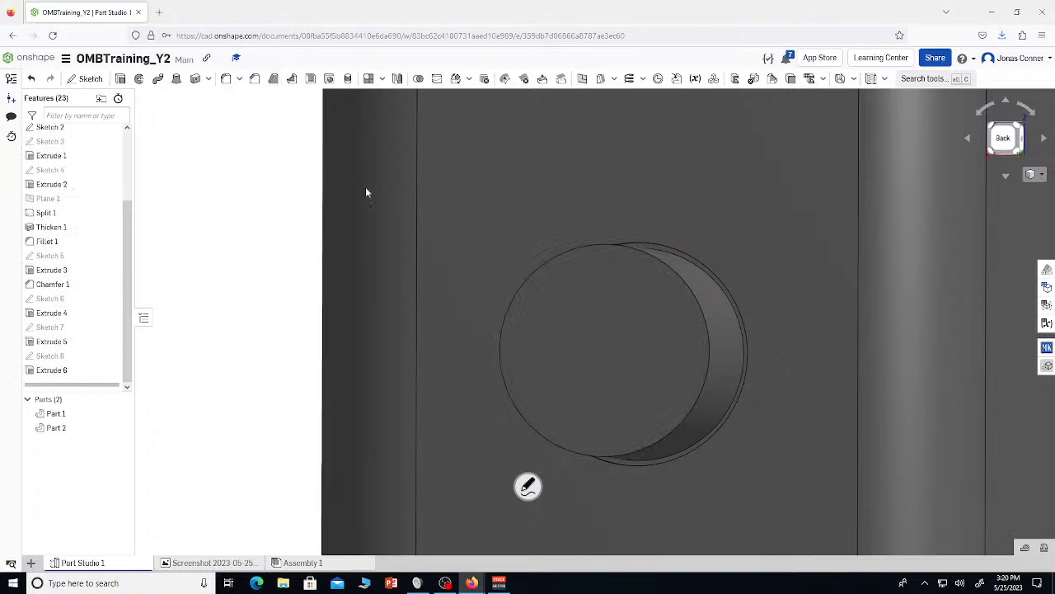
{"action": "left_click", "coordinate": [532, 427]}
{"action": "right_click_drag", "start_coordinate": [532, 423], "coordinate": [620, 278]}
{"action": "left_click", "coordinate": [618, 278]}
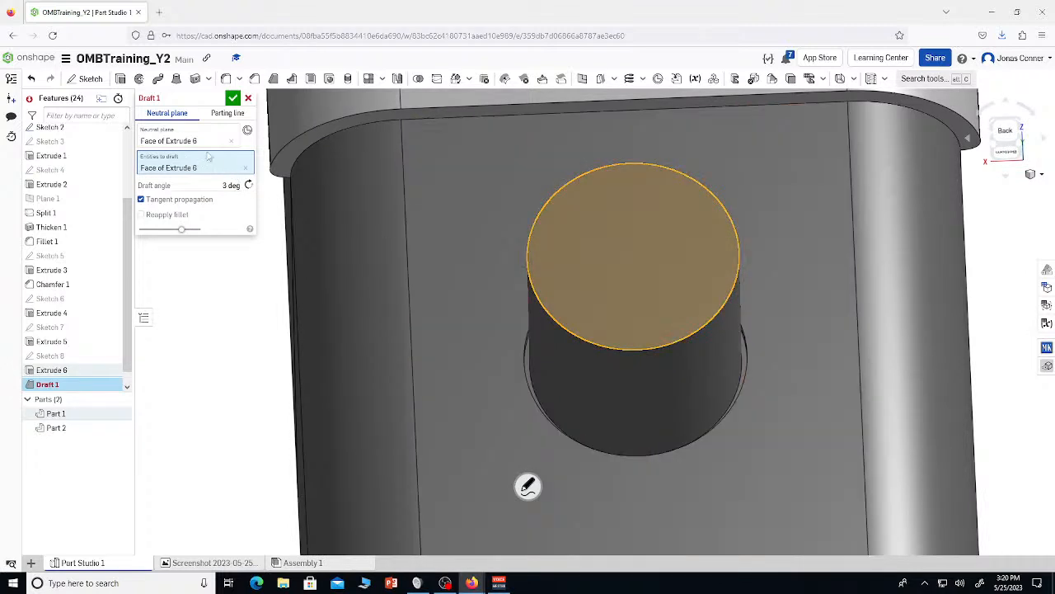
{"action": "left_click", "coordinate": [247, 98]}
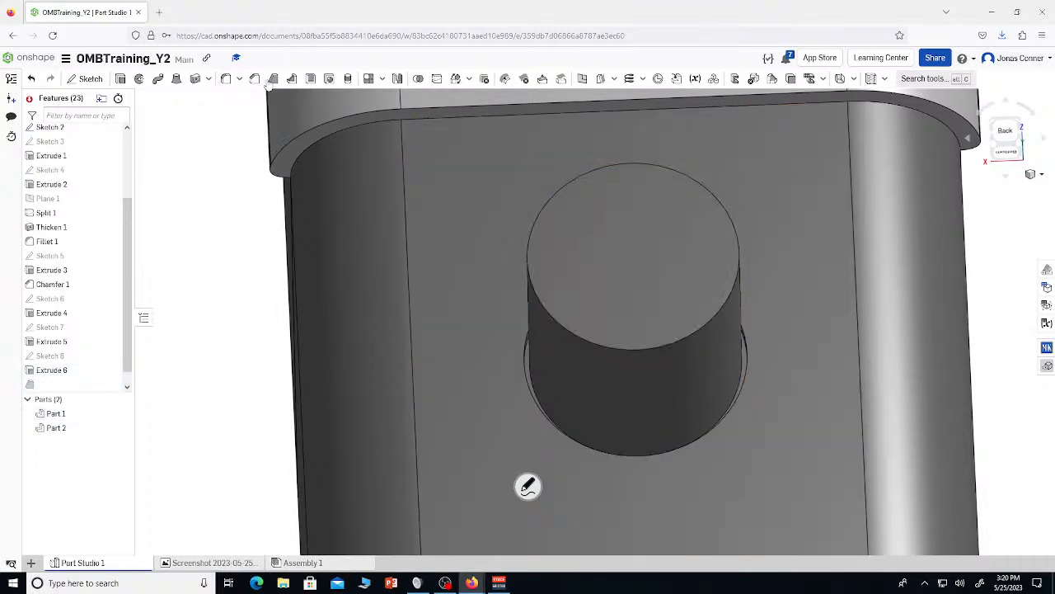
Chamfer the outer end face of the knob using two distances, both set to 0.05 in
{"action": "key", "text": "shift+c"}
{"action": "left_click", "coordinate": [639, 281]}
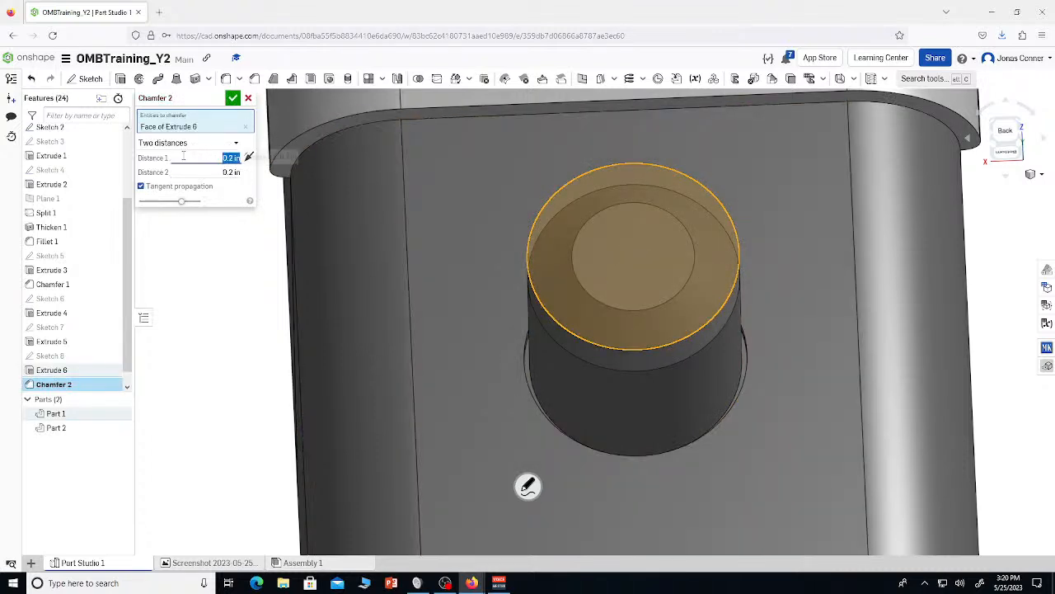
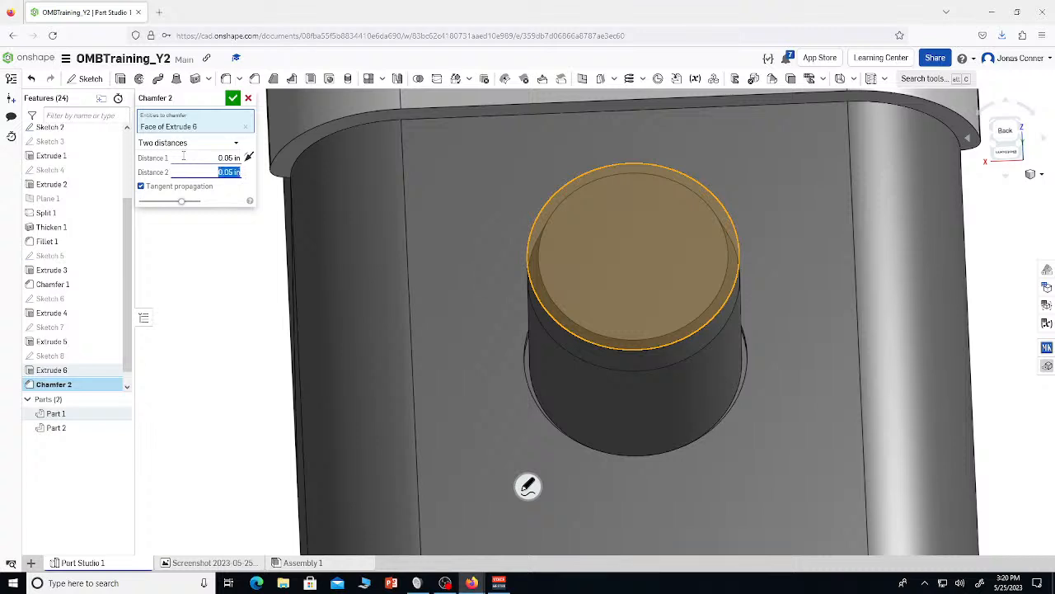
{"action": "left_click", "coordinate": [249, 157]}
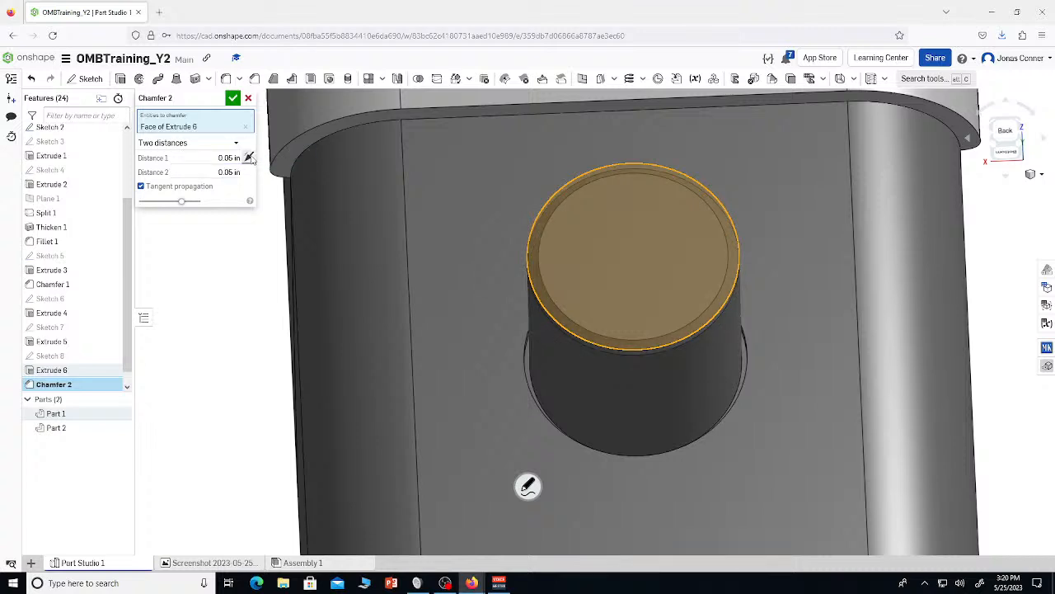
{"action": "left_click", "coordinate": [232, 99]}
Reduce the knob extrusion's depth to 0.5 in
{"action": "scroll", "coordinate": [597, 287], "scroll_direction": "down", "scroll_amount": 3}
{"action": "right_click_drag", "start_coordinate": [600, 289], "coordinate": [564, 263]}
{"action": "right_click_drag", "start_coordinate": [424, 336], "coordinate": [394, 333]}
{"action": "scroll", "coordinate": [67, 345], "scroll_direction": "down", "scroll_amount": 1}
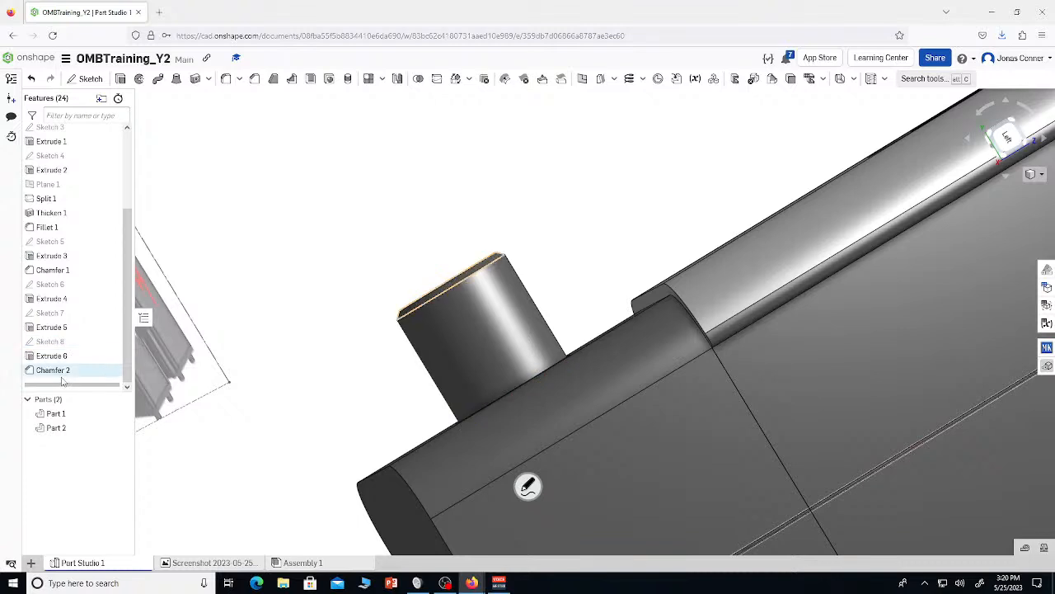
{"action": "double_click", "coordinate": [51, 356]}
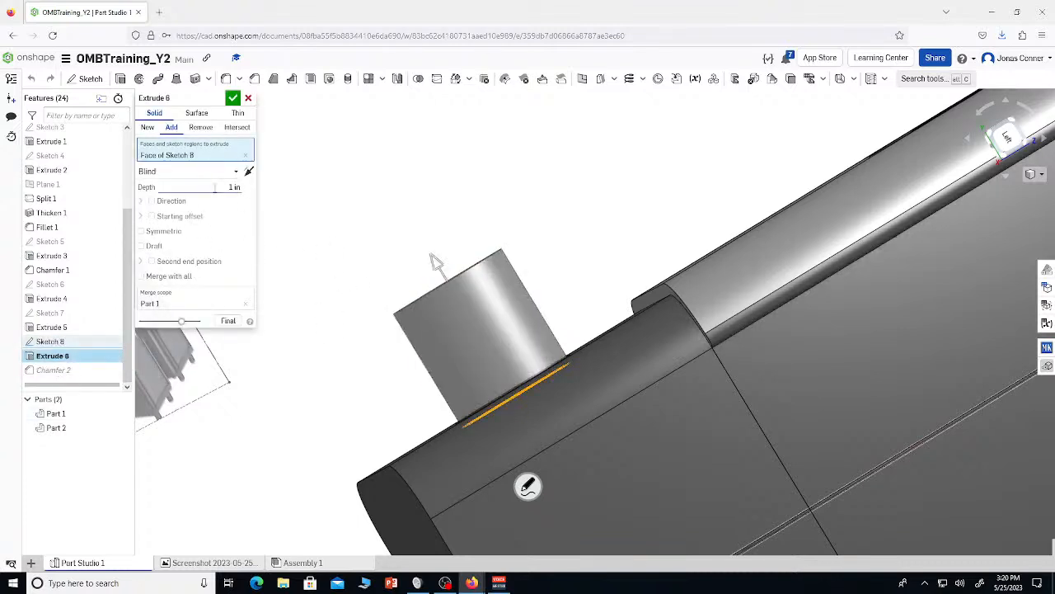
{"action": "left_click_drag", "start_coordinate": [435, 263], "coordinate": [470, 320]}
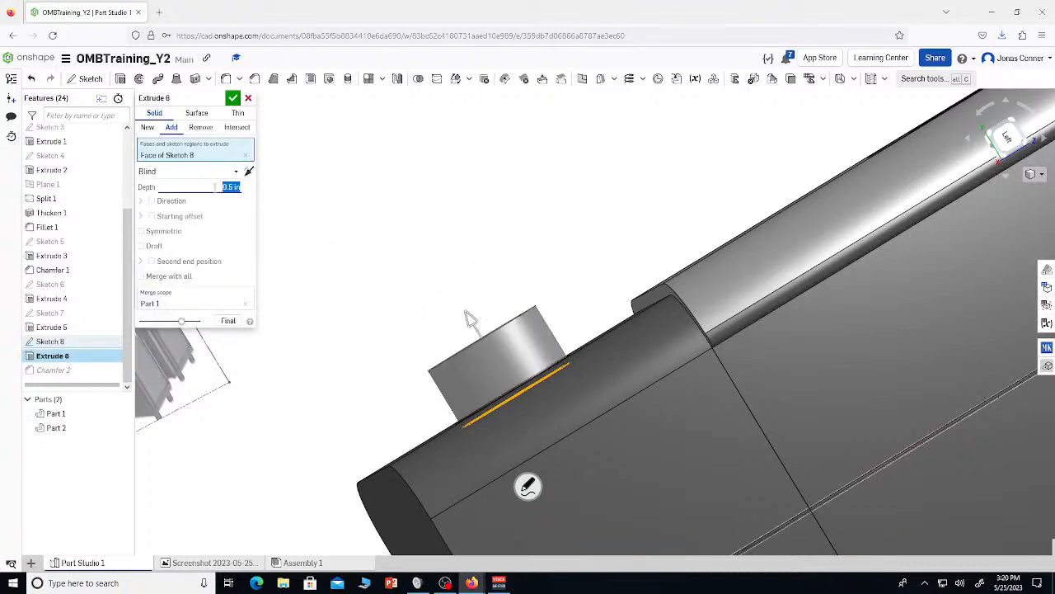
{"action": "key", "text": "Return"}
Color the narrow ring face around the knob red with RGB 221, 0, 40, and remove the gray custom color
{"action": "right_click_drag", "start_coordinate": [417, 271], "coordinate": [486, 336]}
{"action": "right_click_drag", "start_coordinate": [624, 442], "coordinate": [622, 431]}
{"action": "scroll", "coordinate": [495, 354], "scroll_direction": "up", "scroll_amount": 10}
{"action": "scroll", "coordinate": [276, 275], "scroll_direction": "up", "scroll_amount": 10}
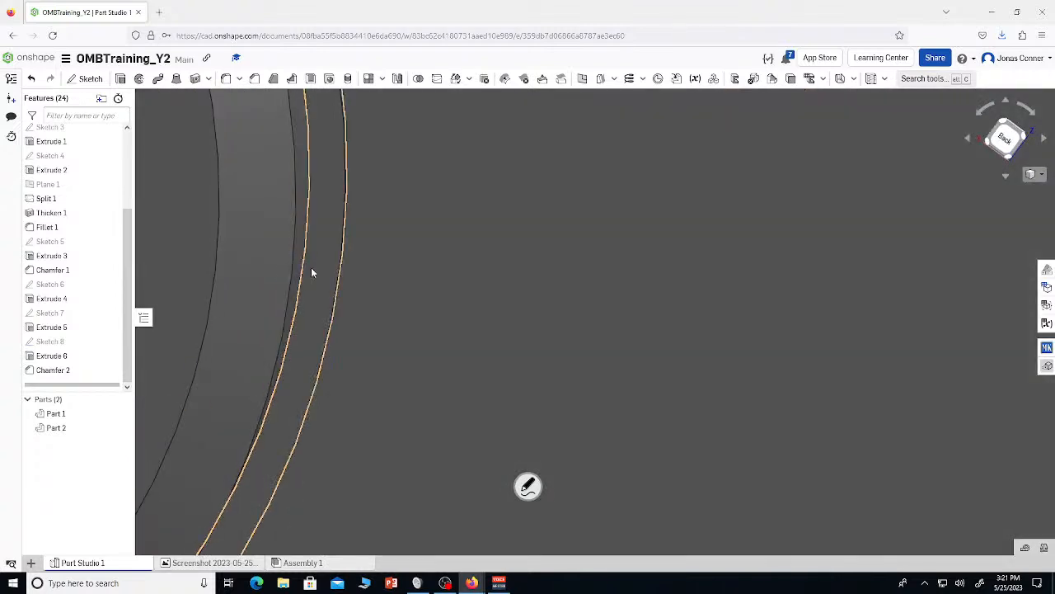
{"action": "right_click", "coordinate": [311, 270]}
{"action": "left_click", "coordinate": [343, 399]}
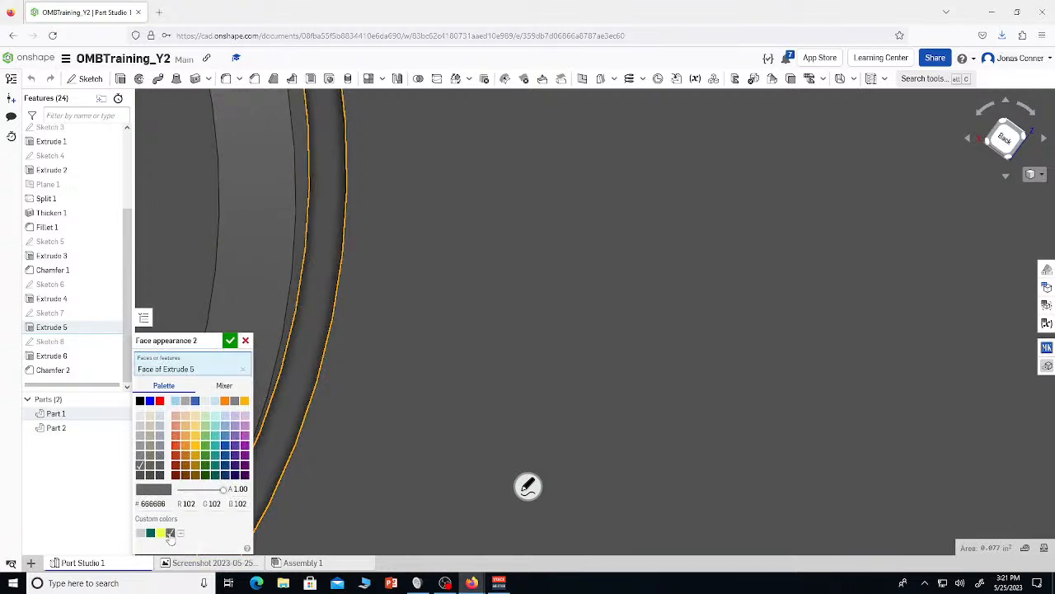
{"action": "left_click", "coordinate": [176, 446]}
{"action": "right_click", "coordinate": [171, 532]}
{"action": "left_click", "coordinate": [185, 552]}
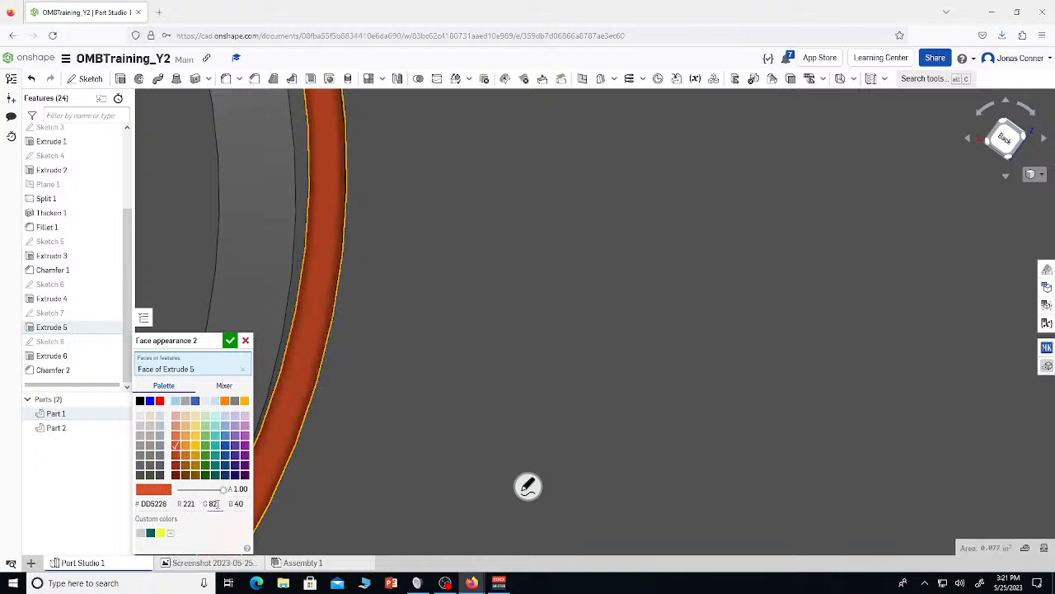
{"action": "key", "text": "Return"}
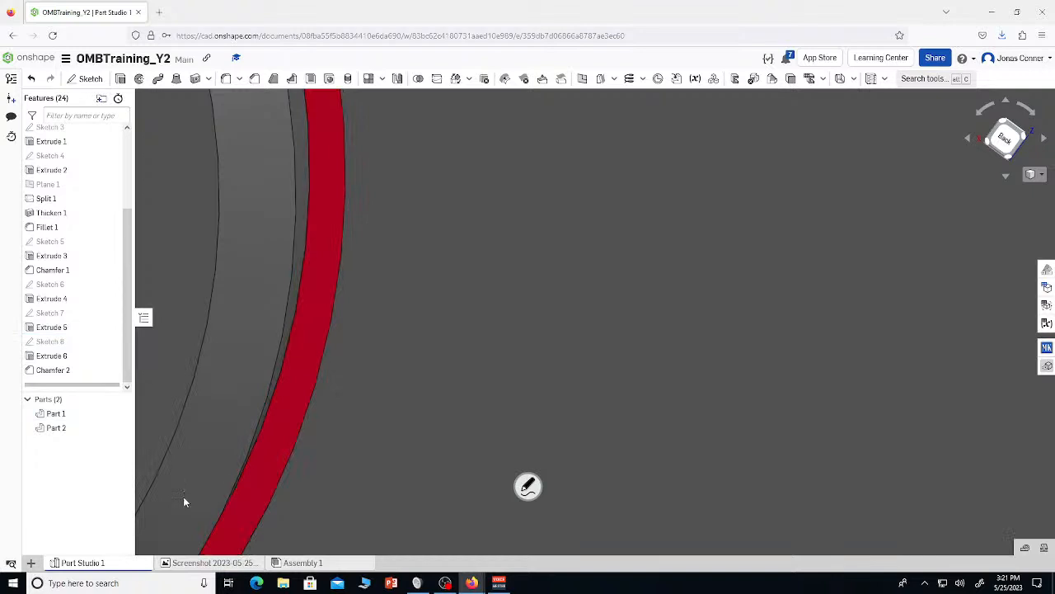
Change the ring face's green value to 30 and save the resulting red, DD1E28, as a custom color
{"action": "right_click", "coordinate": [297, 374]}
{"action": "left_click", "coordinate": [321, 397]}
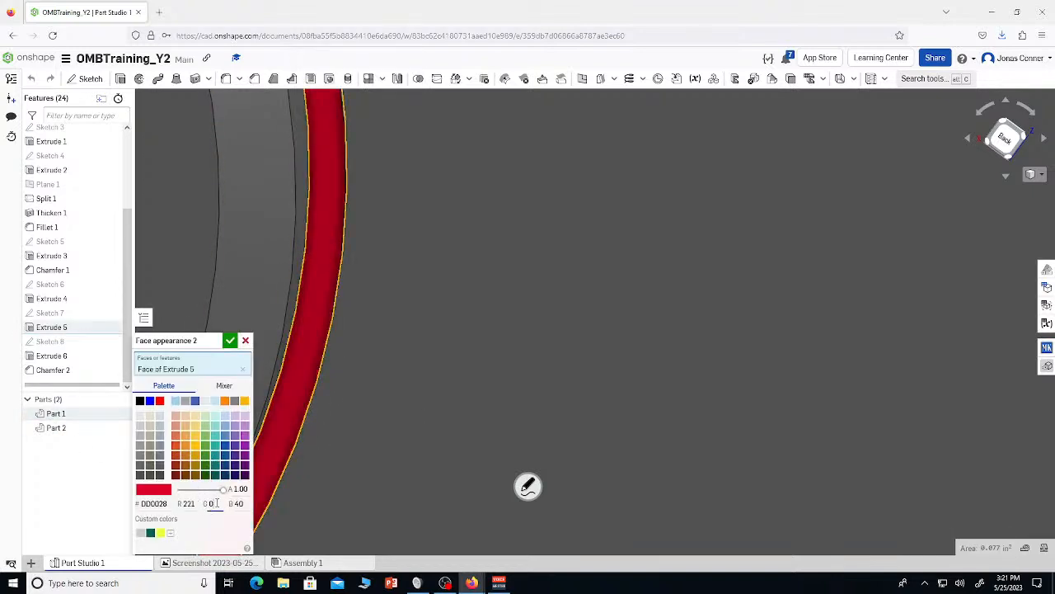
{"action": "type", "text": "0"}
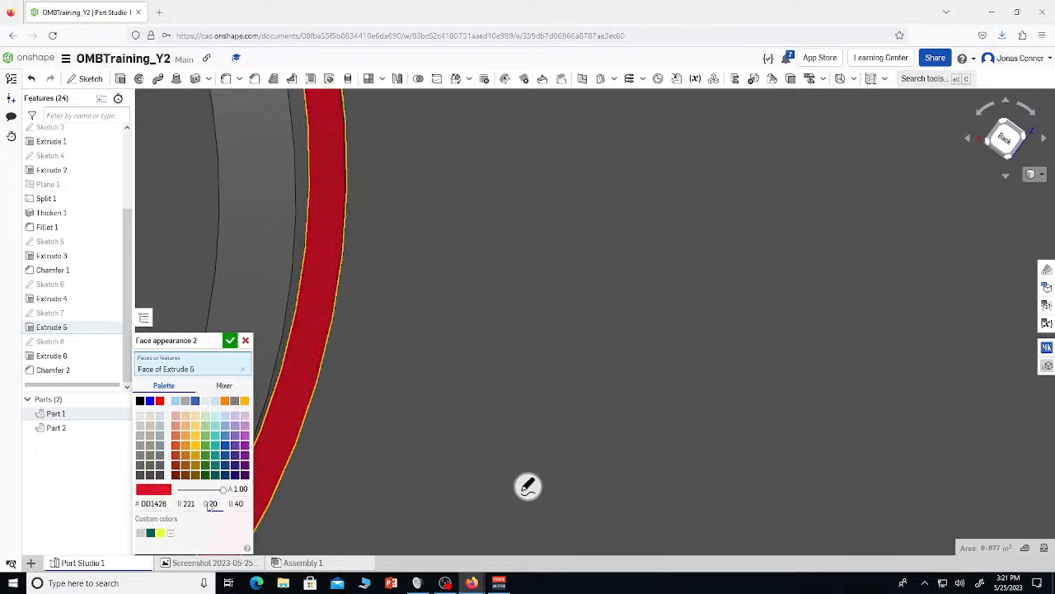
{"action": "key", "text": "BackSpace"}
{"action": "key", "text": "BackSpace"}
{"action": "type", "text": "3"}
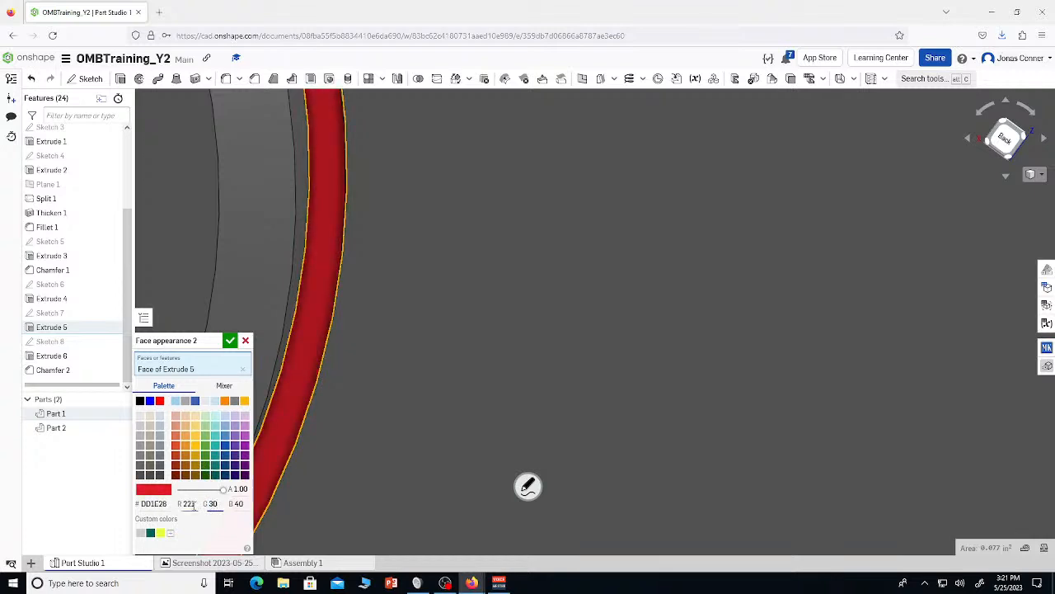
{"action": "scroll", "coordinate": [634, 208], "scroll_direction": "down", "scroll_amount": 10}
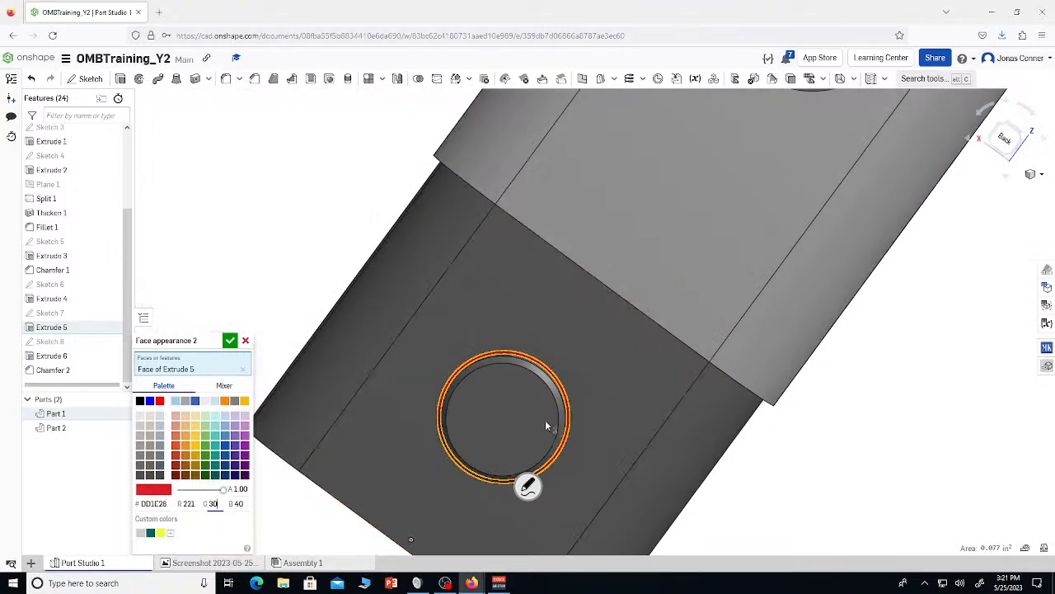
{"action": "scroll", "coordinate": [547, 421], "scroll_direction": "up", "scroll_amount": 10}
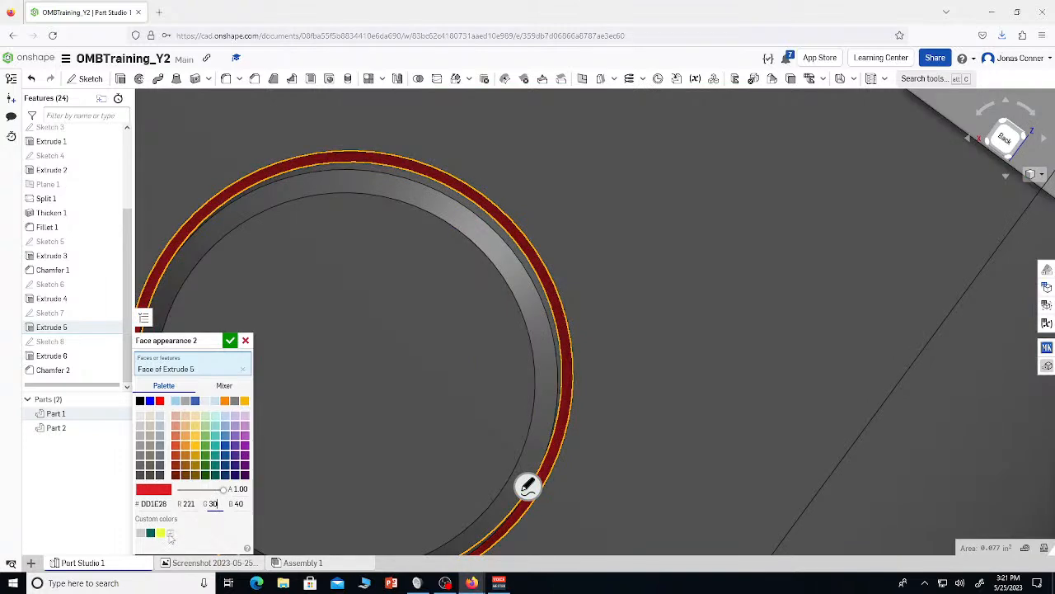
{"action": "left_click", "coordinate": [232, 343]}
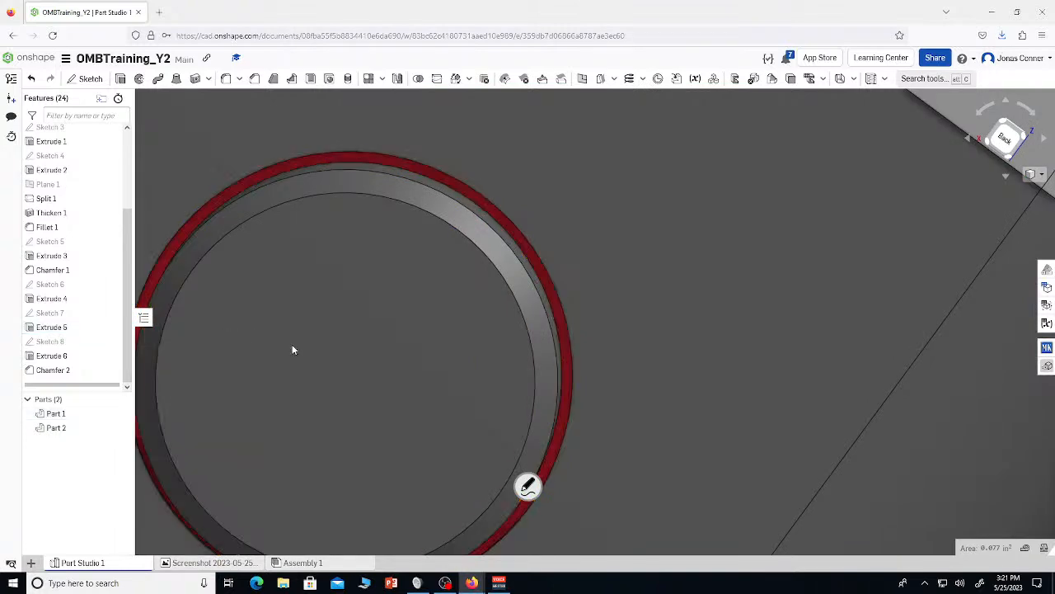
Apply the saved red custom color to the flat ring face of the round driver on the upper speaker part
{"action": "scroll", "coordinate": [586, 388], "scroll_direction": "down", "scroll_amount": 5}
{"action": "scroll", "coordinate": [598, 409], "scroll_direction": "down", "scroll_amount": 5}
{"action": "scroll", "coordinate": [599, 411], "scroll_direction": "down", "scroll_amount": 2}
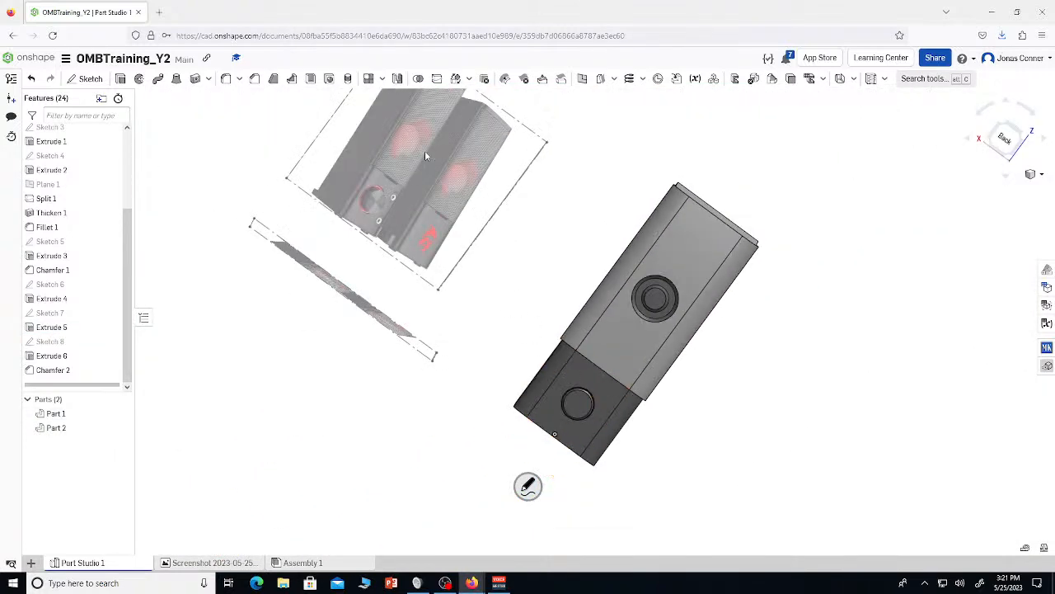
{"action": "scroll", "coordinate": [412, 159], "scroll_direction": "up", "scroll_amount": 2}
{"action": "scroll", "coordinate": [792, 350], "scroll_direction": "up", "scroll_amount": 2}
{"action": "scroll", "coordinate": [805, 378], "scroll_direction": "up", "scroll_amount": 2}
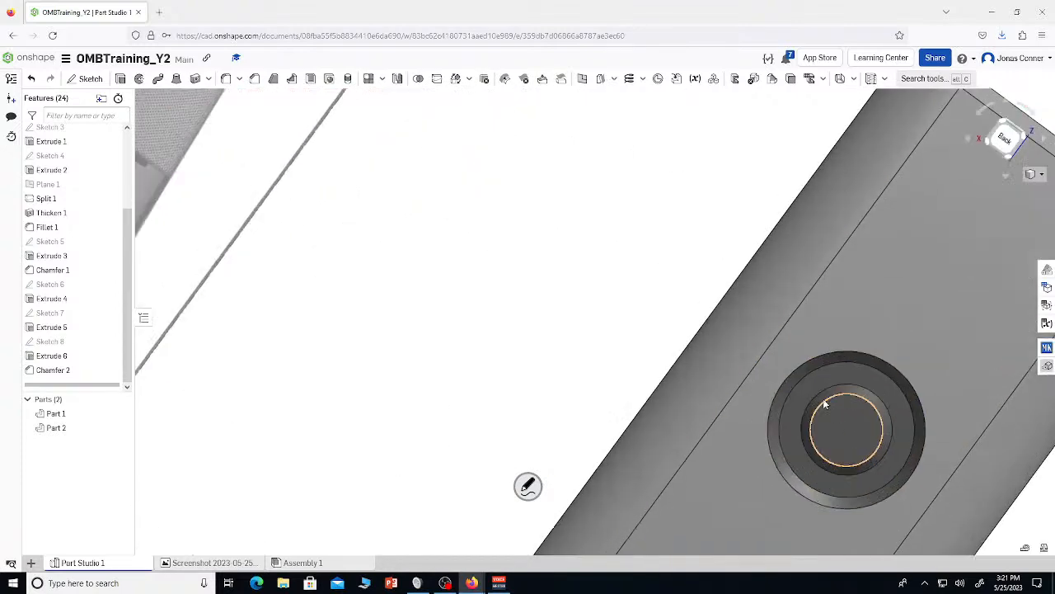
{"action": "right_click", "coordinate": [811, 384]}
{"action": "left_click", "coordinate": [857, 398]}
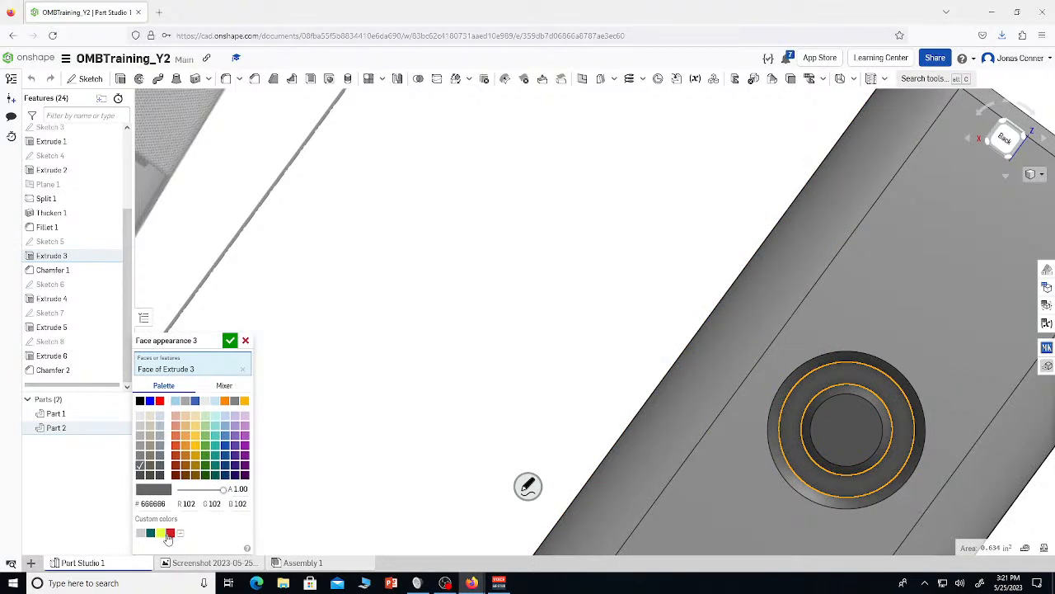
{"action": "left_click", "coordinate": [230, 339]}
Compare the speaker's red rings and knob with the reference photo from several angles, ending in the straight-on Back view
{"action": "scroll", "coordinate": [354, 312], "scroll_direction": "down", "scroll_amount": 5}
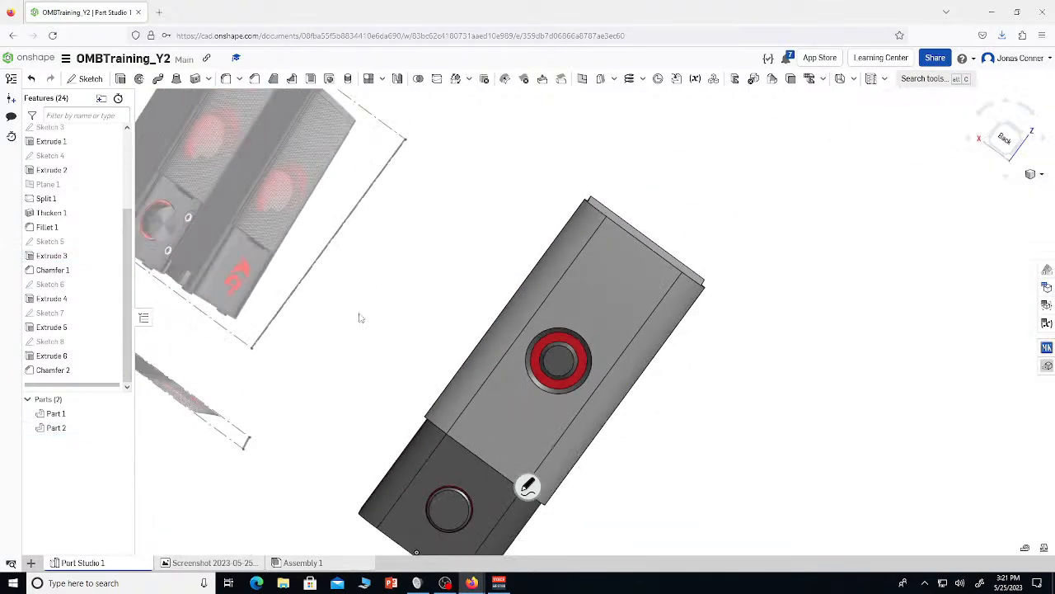
{"action": "scroll", "coordinate": [274, 271], "scroll_direction": "up", "scroll_amount": 3}
{"action": "scroll", "coordinate": [275, 271], "scroll_direction": "down", "scroll_amount": 3}
{"action": "mouse_move", "coordinate": [308, 291]}
{"action": "right_mouse_down"}
{"action": "mouse_move", "coordinate": [288, 282]}
{"action": "mouse_move", "coordinate": [296, 294]}
{"action": "right_mouse_up"}
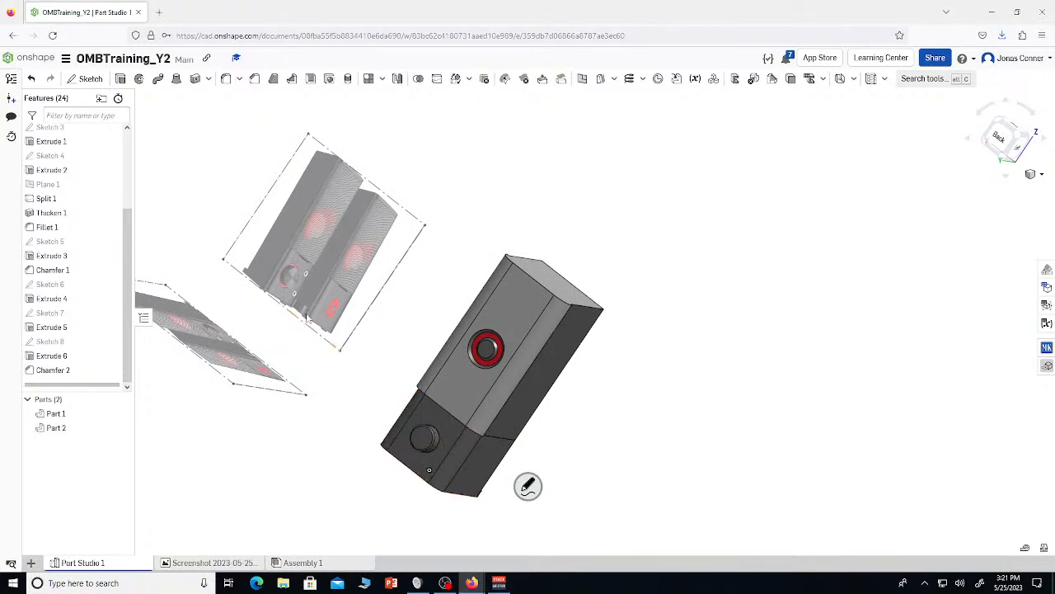
{"action": "mouse_move", "coordinate": [354, 361]}
{"action": "right_mouse_down"}
{"action": "mouse_move", "coordinate": [399, 374]}
{"action": "mouse_move", "coordinate": [354, 377]}
{"action": "mouse_move", "coordinate": [346, 363]}
{"action": "mouse_move", "coordinate": [360, 355]}
{"action": "right_mouse_up"}
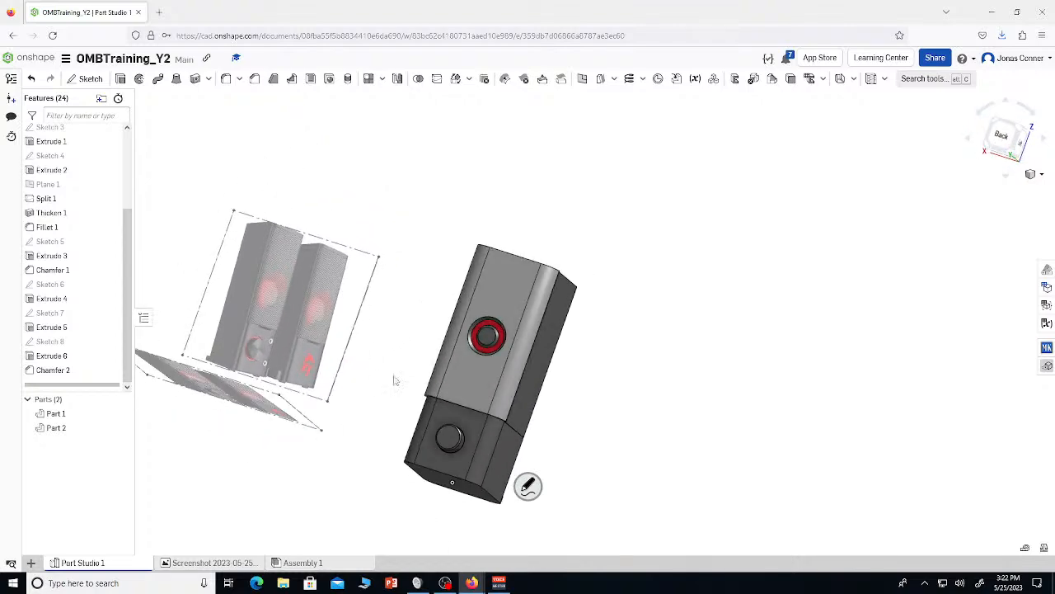
{"action": "scroll", "coordinate": [467, 415], "scroll_direction": "up", "scroll_amount": 5}
{"action": "scroll", "coordinate": [209, 361], "scroll_direction": "down", "scroll_amount": 5}
{"action": "scroll", "coordinate": [156, 310], "scroll_direction": "up", "scroll_amount": 1}
{"action": "scroll", "coordinate": [156, 310], "scroll_direction": "up", "scroll_amount": 5}
{"action": "scroll", "coordinate": [167, 327], "scroll_direction": "down", "scroll_amount": 3}
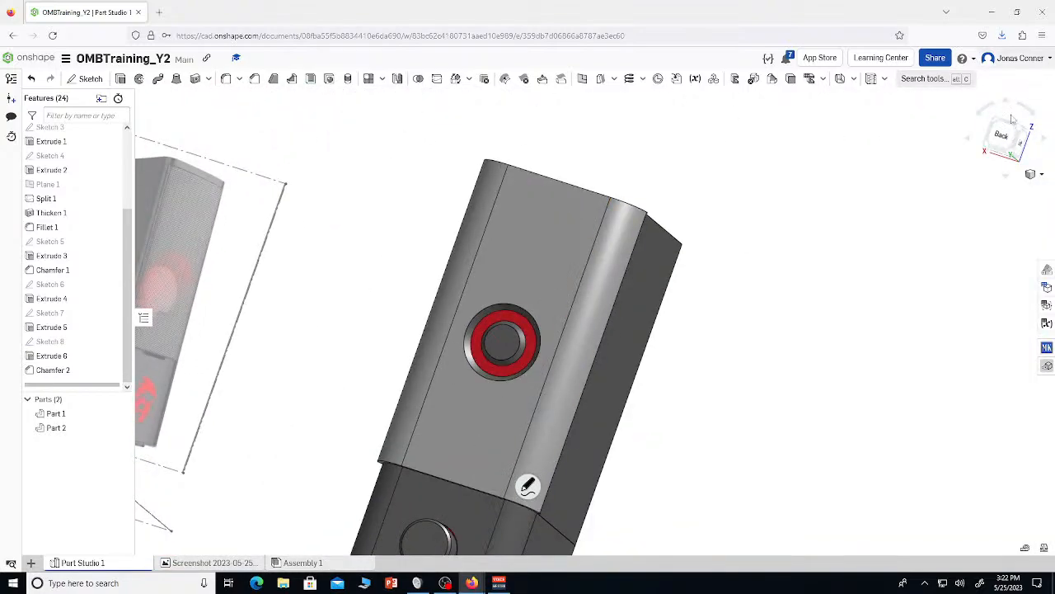
{"action": "left_click", "coordinate": [1003, 134]}
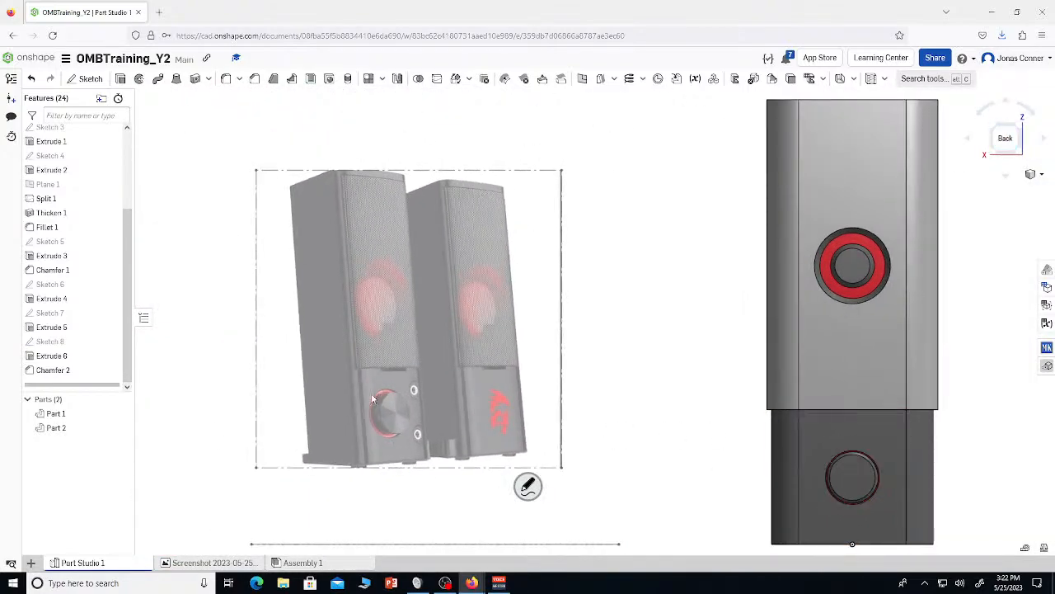
Sketch a 0.1 in vertical line on the lower part's knob face, running down from the midpoint of the face's upper edge
{"action": "scroll", "coordinate": [486, 374], "scroll_direction": "up", "scroll_amount": 3}
{"action": "scroll", "coordinate": [498, 338], "scroll_direction": "down", "scroll_amount": 6}
{"action": "scroll", "coordinate": [638, 365], "scroll_direction": "up", "scroll_amount": 6}
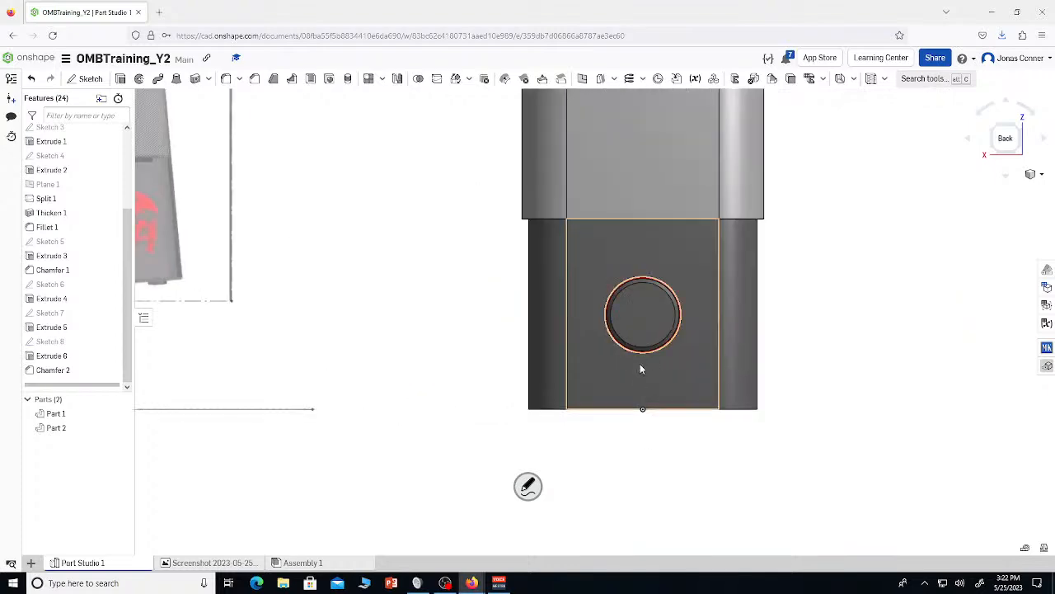
{"action": "key", "text": "shift+s"}
{"action": "key", "text": "alt+Tab"}
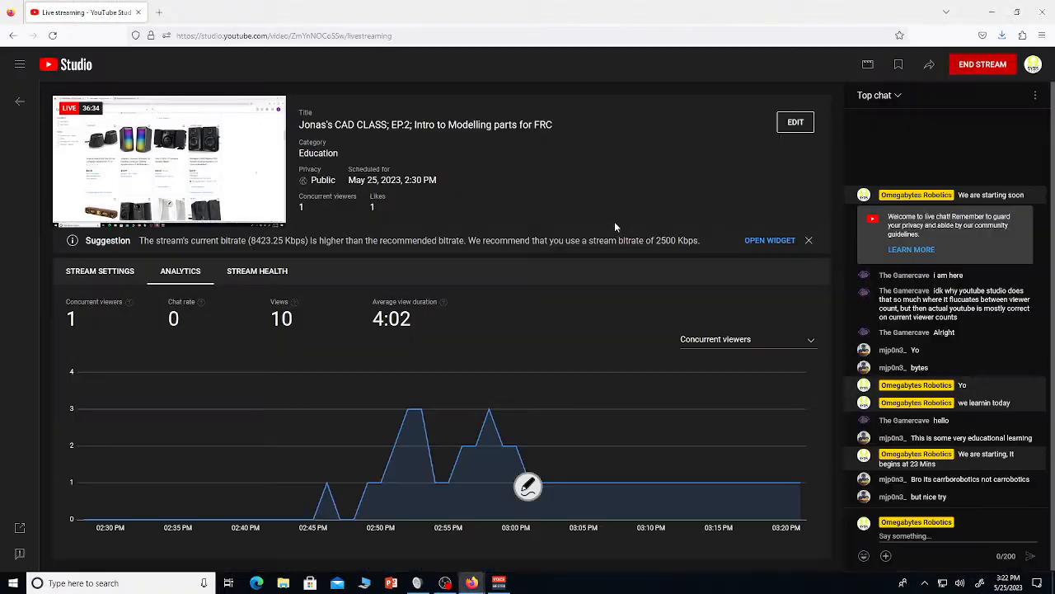
{"action": "key", "text": "alt+Tab"}
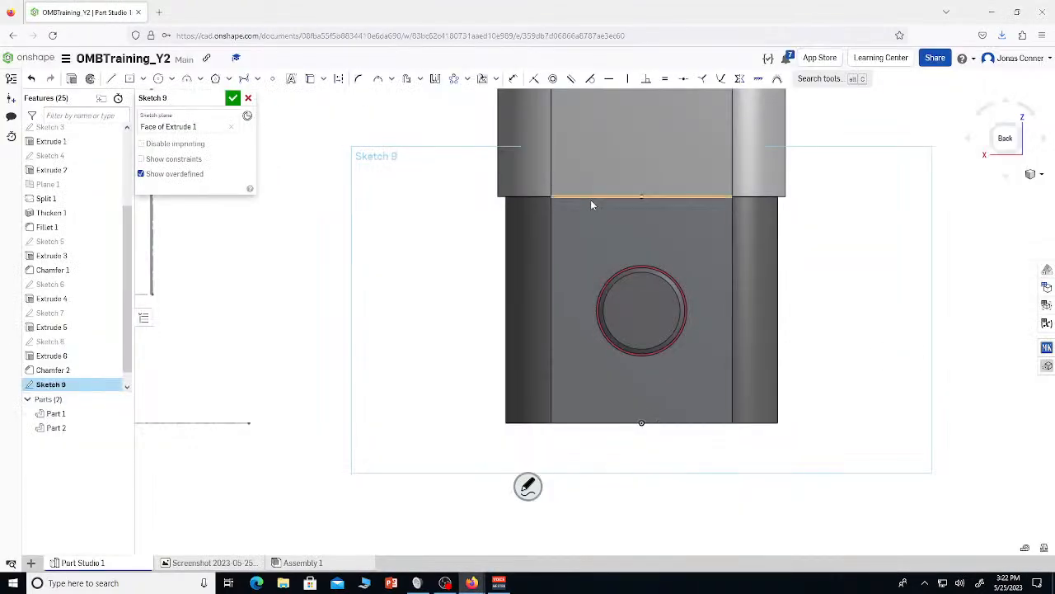
{"action": "scroll", "coordinate": [657, 201], "scroll_direction": "up", "scroll_amount": 2}
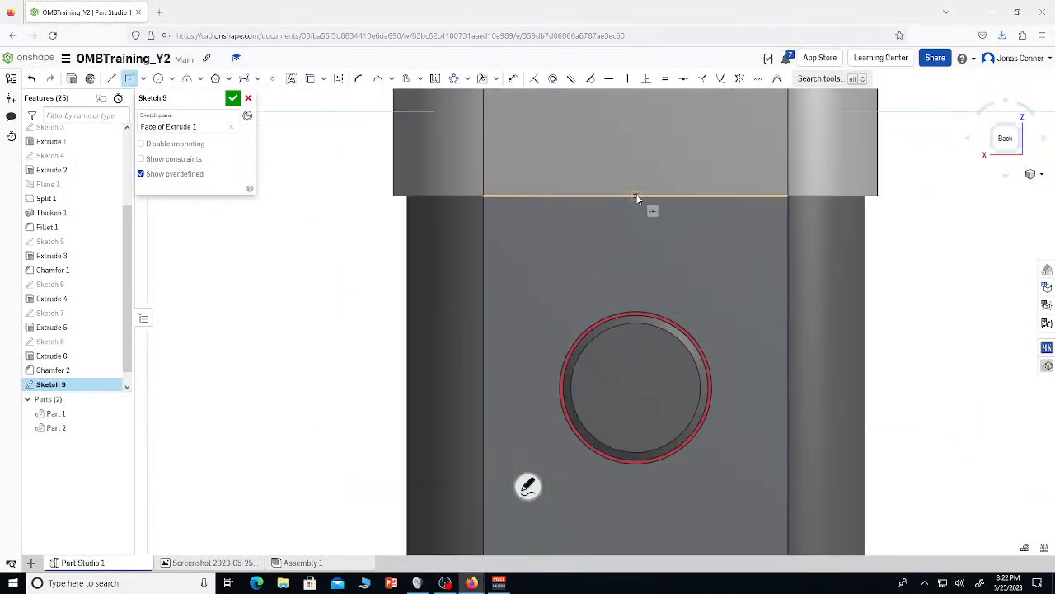
{"action": "key", "text": "l"}
{"action": "left_click", "coordinate": [636, 196]}
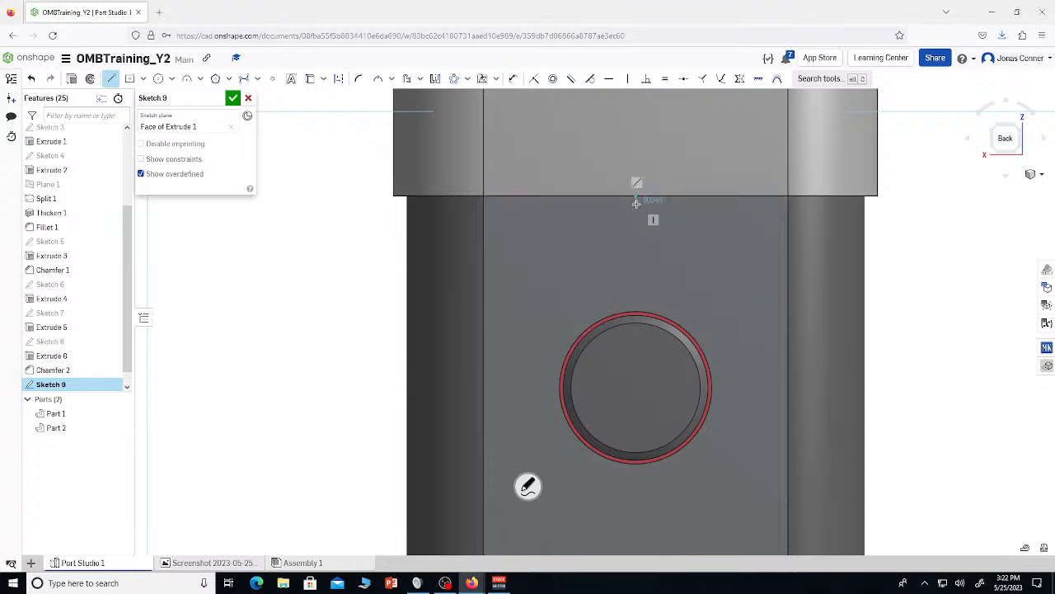
{"action": "left_click", "coordinate": [637, 208]}
{"action": "type", "text": "."}
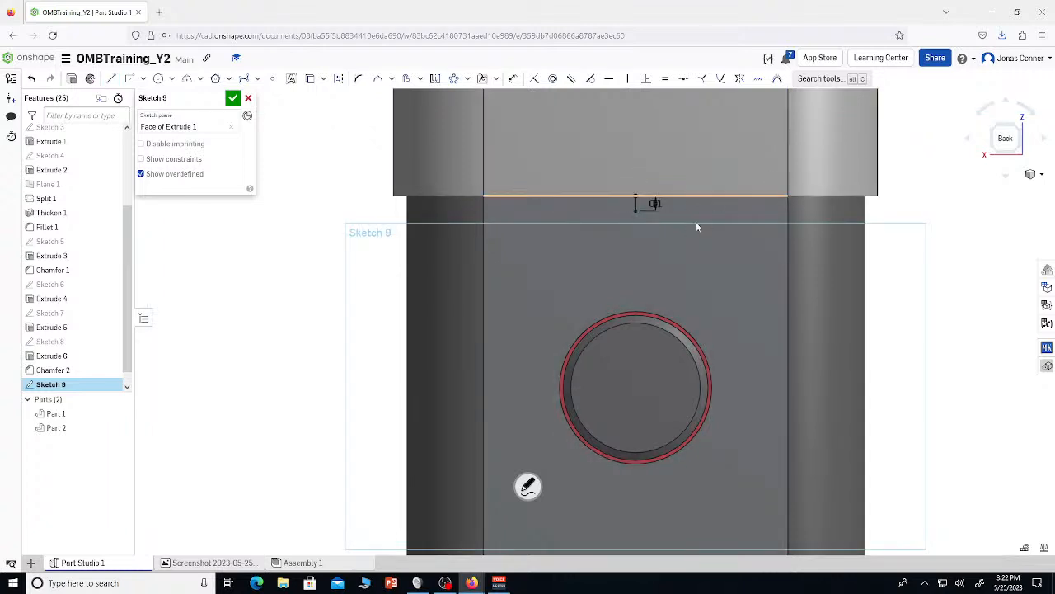
Sketch a three-point spline from the short line's lower end, curving up to the face's upper edge on one side
{"action": "scroll", "coordinate": [697, 219], "scroll_direction": "down", "scroll_amount": 3}
{"action": "scroll", "coordinate": [670, 218], "scroll_direction": "up", "scroll_amount": 4}
{"action": "scroll", "coordinate": [596, 154], "scroll_direction": "up", "scroll_amount": 1}
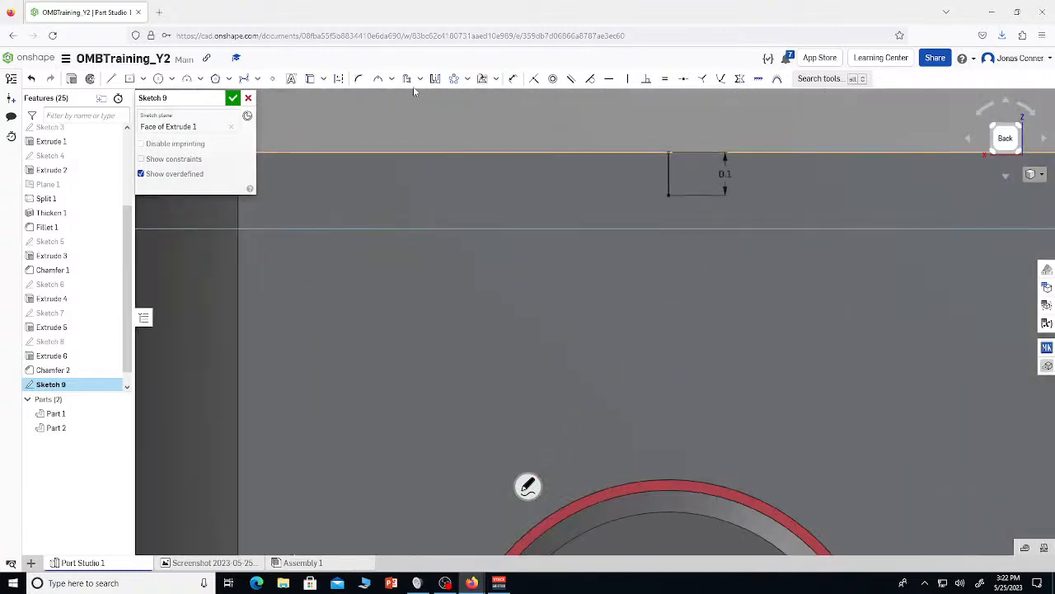
{"action": "left_click", "coordinate": [257, 79]}
{"action": "left_click", "coordinate": [259, 99]}
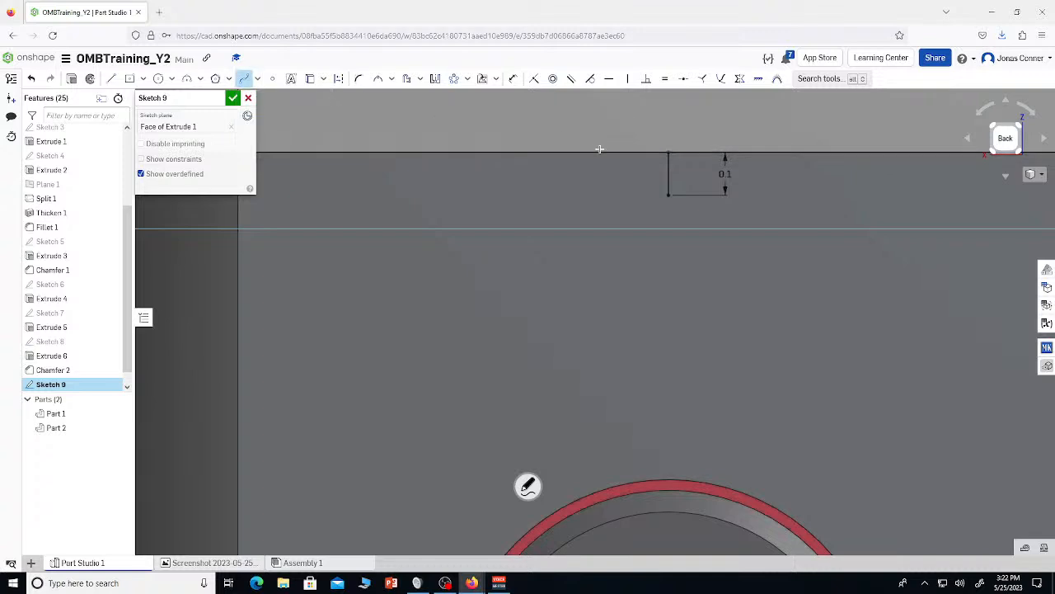
{"action": "left_click", "coordinate": [670, 194]}
{"action": "scroll", "coordinate": [601, 253], "scroll_direction": "down", "scroll_amount": 3}
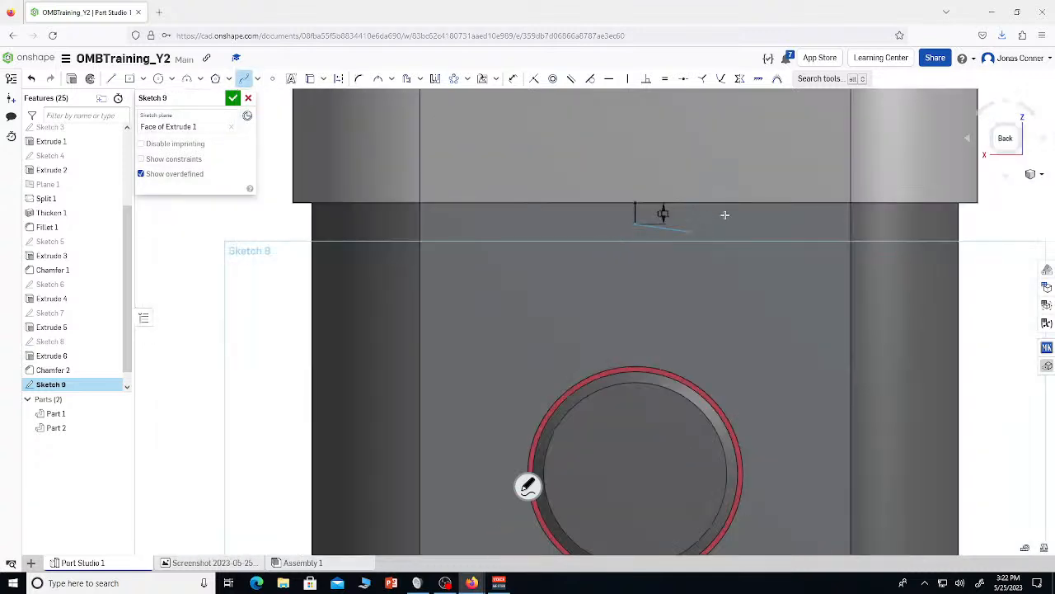
{"action": "left_click", "coordinate": [757, 225]}
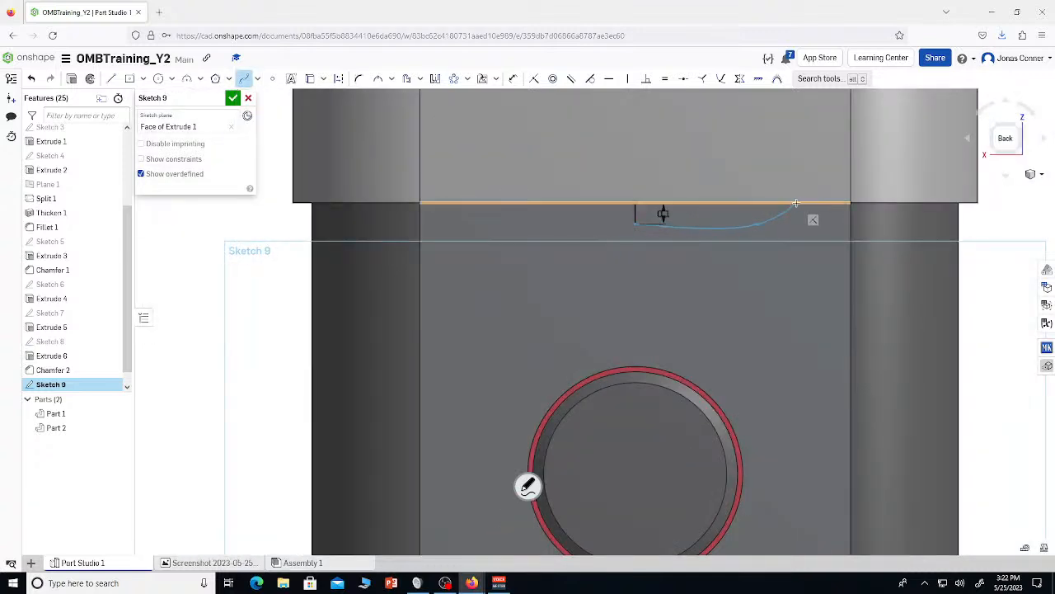
{"action": "double_click", "coordinate": [794, 203]}
{"action": "scroll", "coordinate": [771, 223], "scroll_direction": "down", "scroll_amount": 3}
{"action": "scroll", "coordinate": [771, 222], "scroll_direction": "up", "scroll_amount": 6}
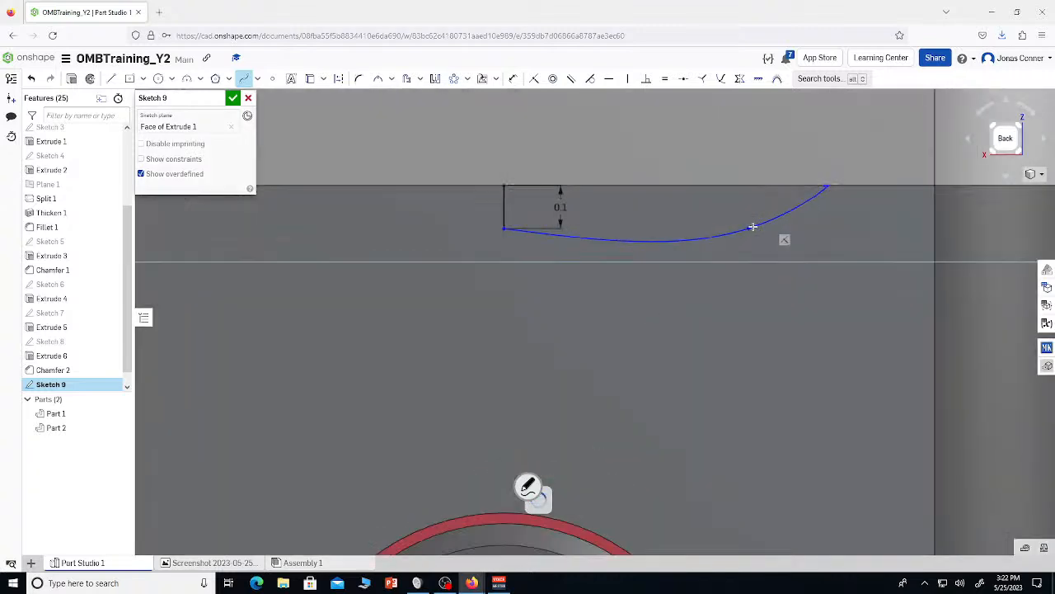
Reshape the spline by moving its inner tangent handle near the middle point, giving a flat base and a slanted end
{"action": "key", "text": "Escape"}
{"action": "left_click", "coordinate": [748, 231]}
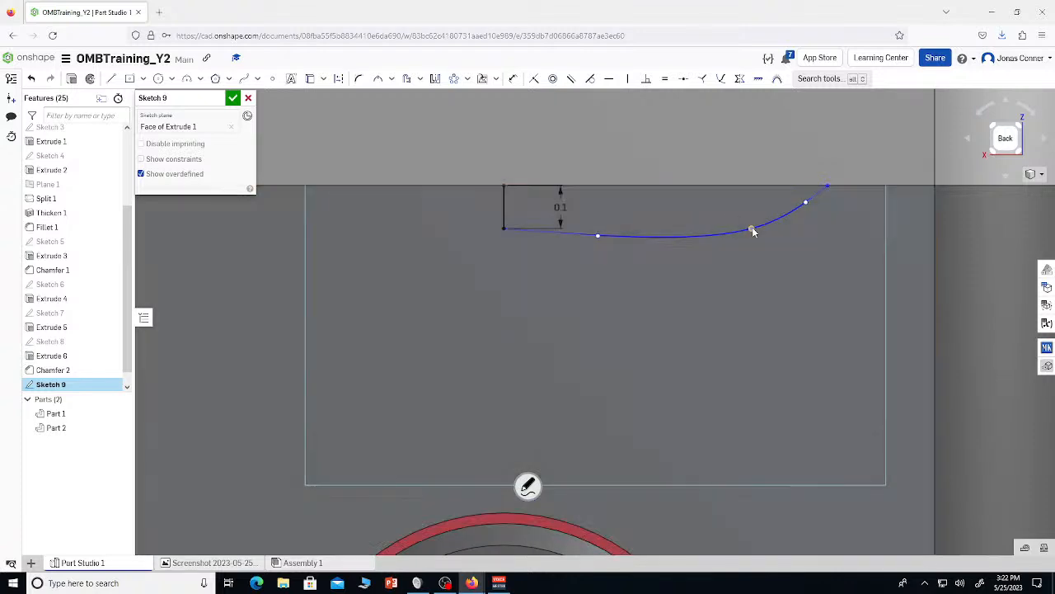
{"action": "left_click", "coordinate": [753, 227]}
{"action": "left_click_drag", "start_coordinate": [600, 237], "coordinate": [758, 232]}
{"action": "scroll", "coordinate": [762, 231], "scroll_direction": "down", "scroll_amount": 5}
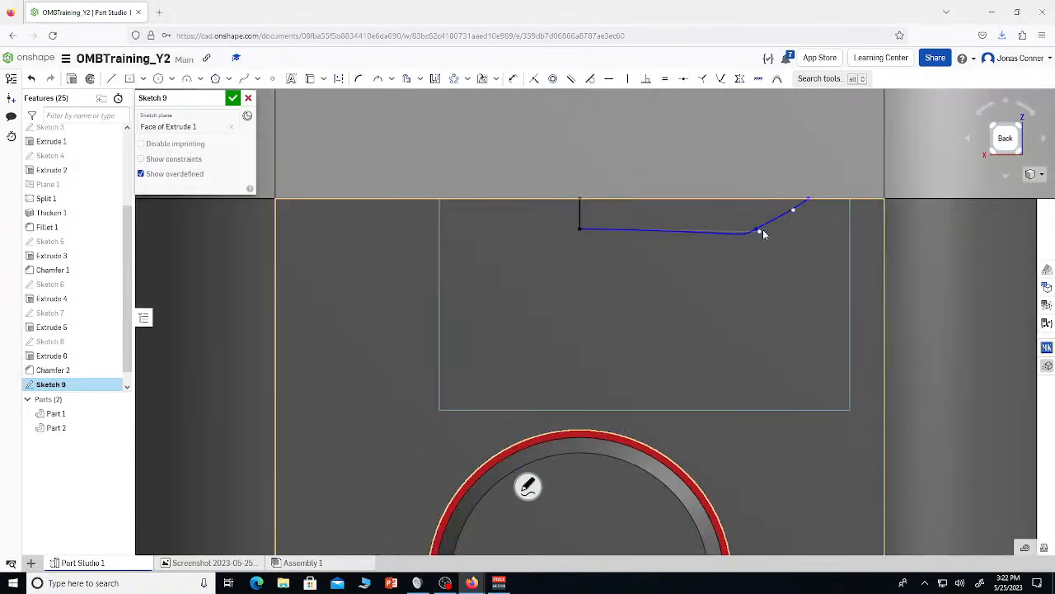
Mirror the spline about the short vertical line
{"action": "left_click", "coordinate": [834, 79]}
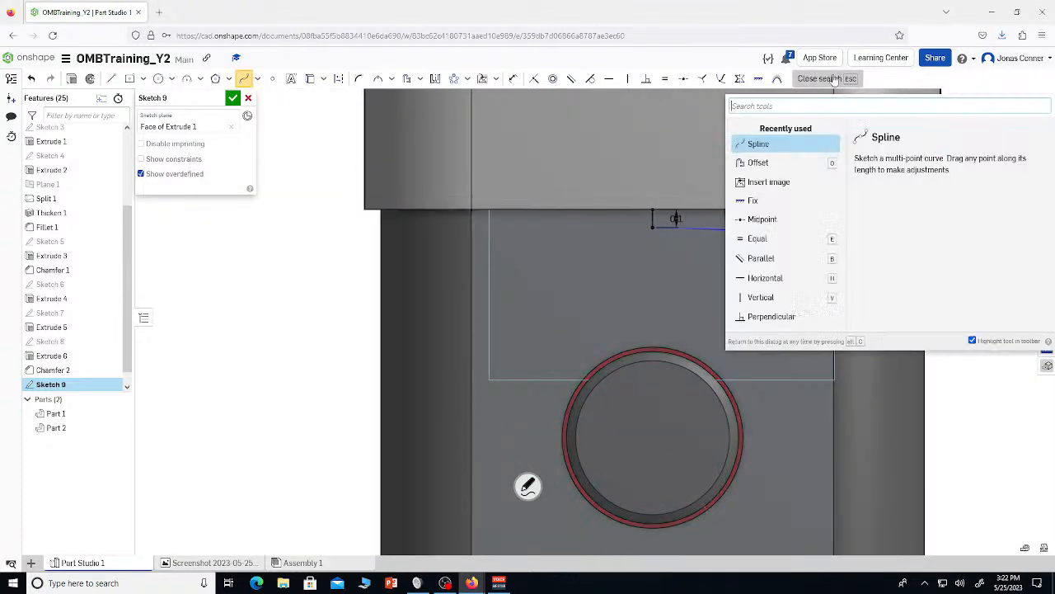
{"action": "type", "text": "m"}
{"action": "key", "text": "Return"}
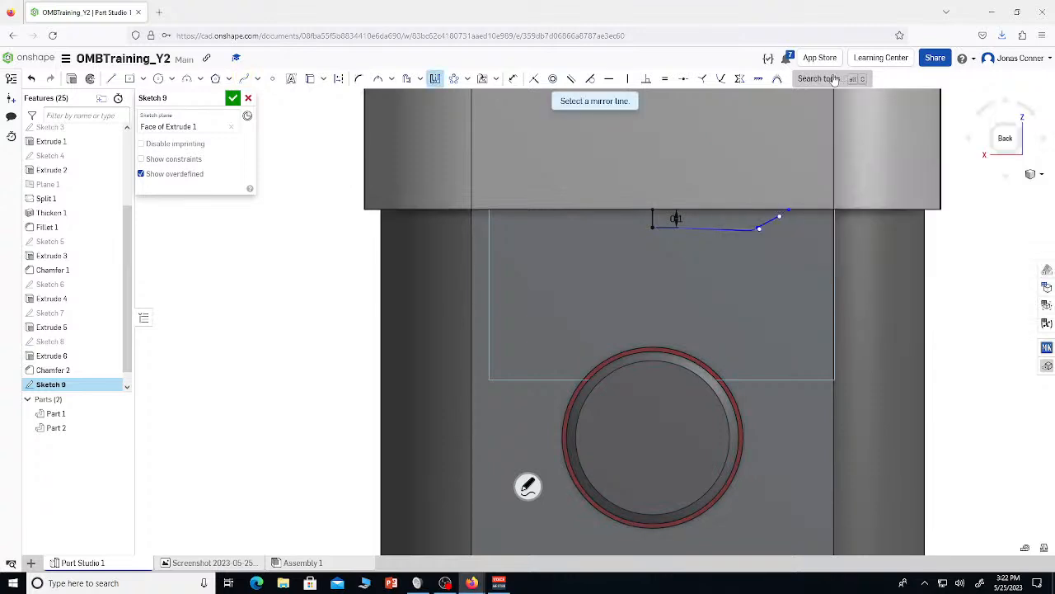
{"action": "scroll", "coordinate": [642, 232], "scroll_direction": "up", "scroll_amount": 4}
{"action": "left_click", "coordinate": [670, 198]}
{"action": "left_click", "coordinate": [748, 220]}
{"action": "scroll", "coordinate": [509, 189], "scroll_direction": "down", "scroll_amount": 4}
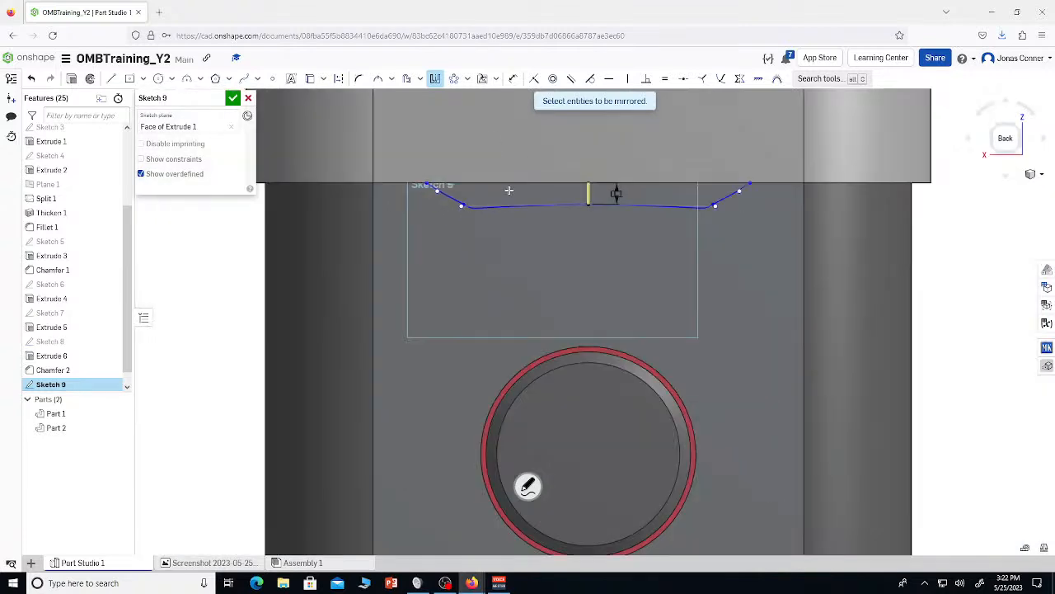
{"action": "key", "text": "Return"}
{"action": "key", "text": "shift+e"}
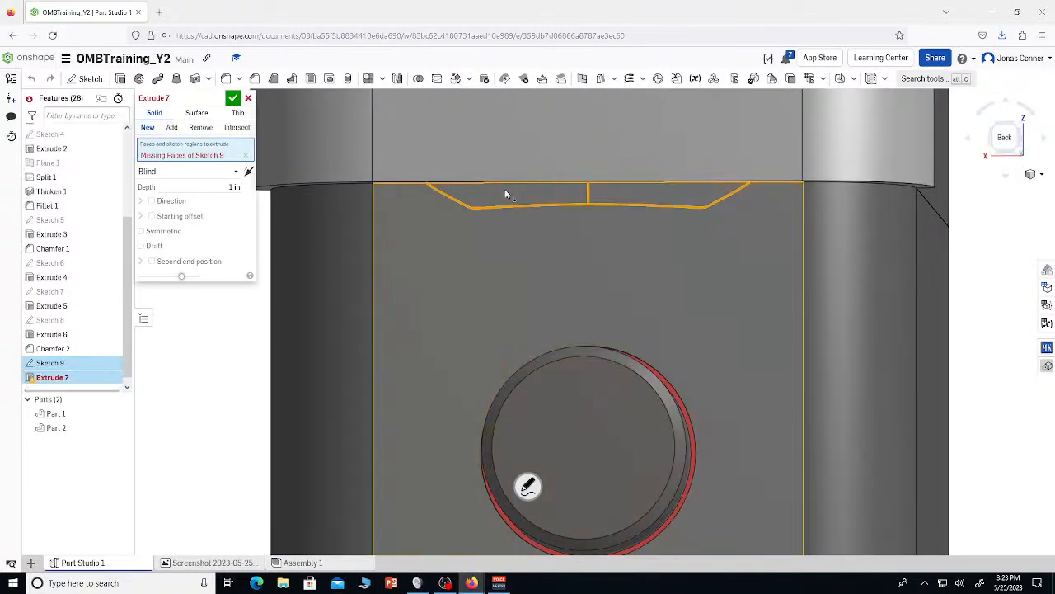
{"action": "left_click", "coordinate": [249, 98]}
Reopen Sketch 9 and close the notch profile with a line along the upper edge between the two spline ends
{"action": "double_click", "coordinate": [80, 371]}
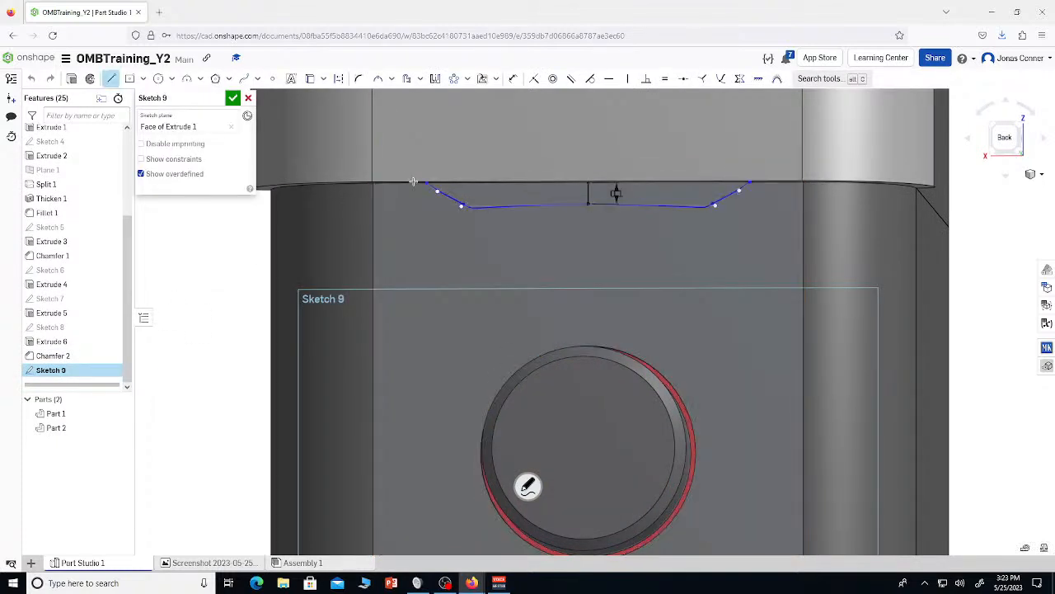
{"action": "left_click", "coordinate": [744, 181]}
{"action": "key", "text": "Escape"}
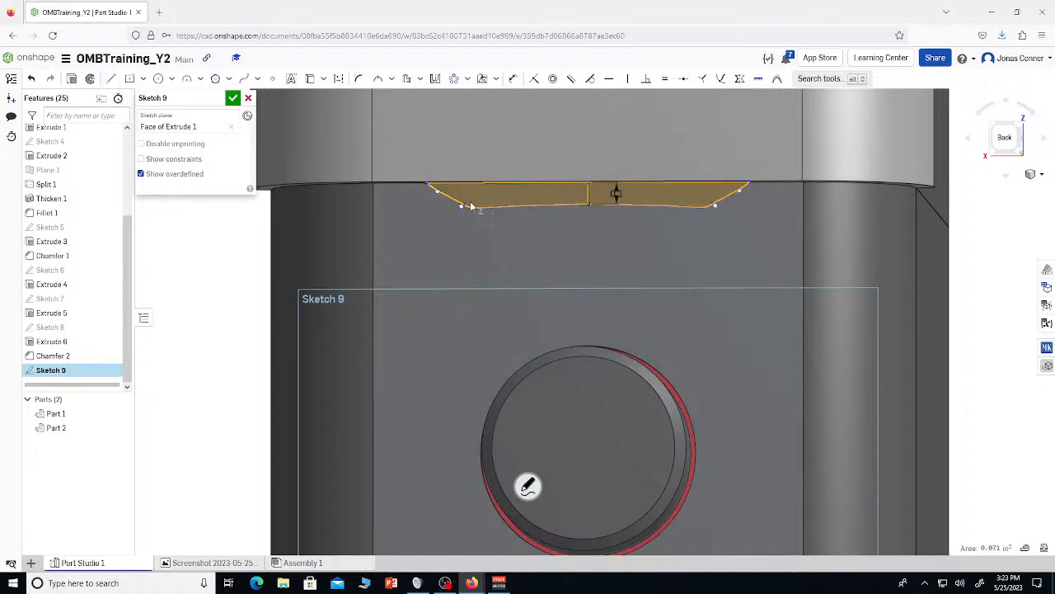
Cut both notch regions out of the model with a symmetric 0.2 in Remove extrude merged with all parts
{"action": "key", "text": "Return"}
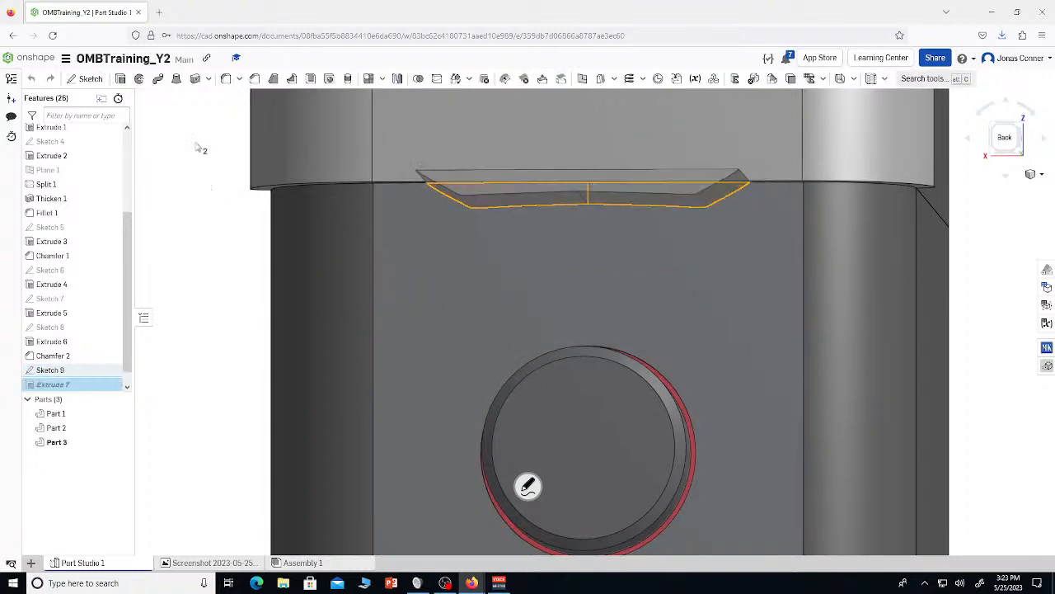
{"action": "key", "text": "shift+e"}
{"action": "left_click", "coordinate": [197, 195]}
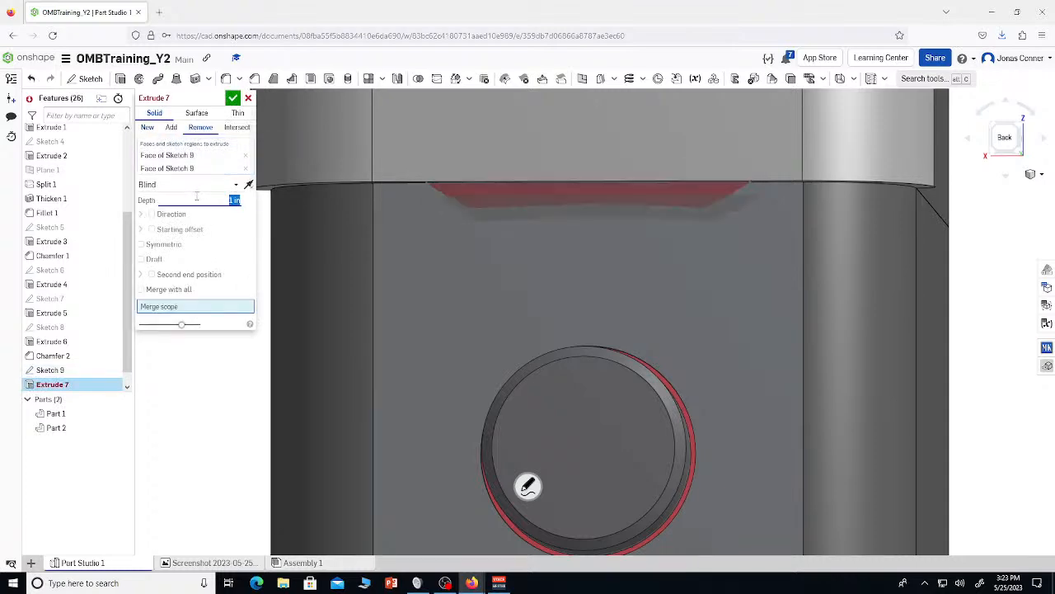
{"action": "right_click_drag", "start_coordinate": [363, 183], "coordinate": [438, 124]}
{"action": "scroll", "coordinate": [450, 150], "scroll_direction": "up", "scroll_amount": 2}
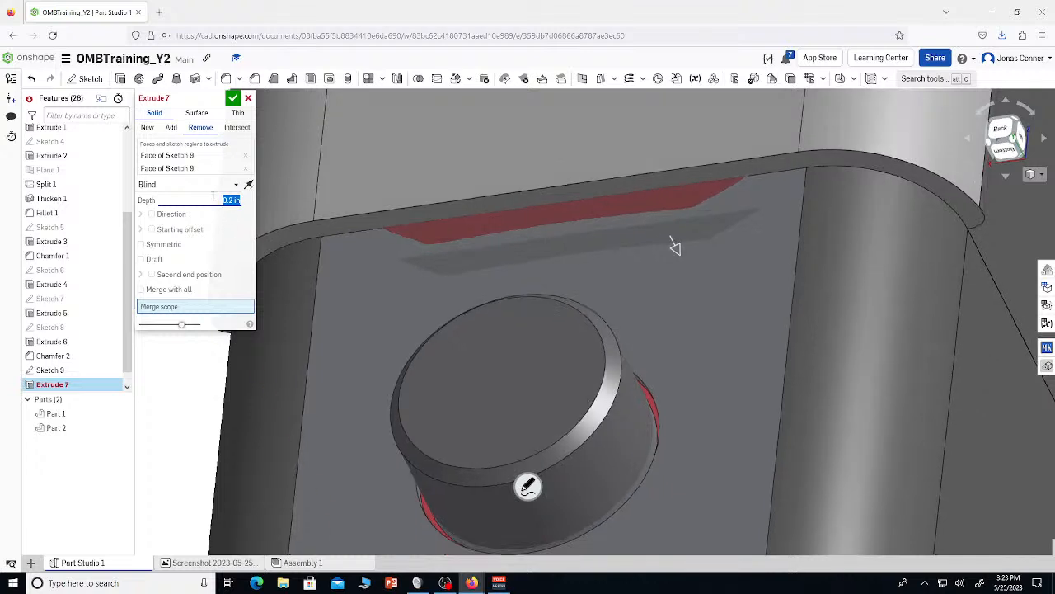
{"action": "left_click", "coordinate": [164, 295]}
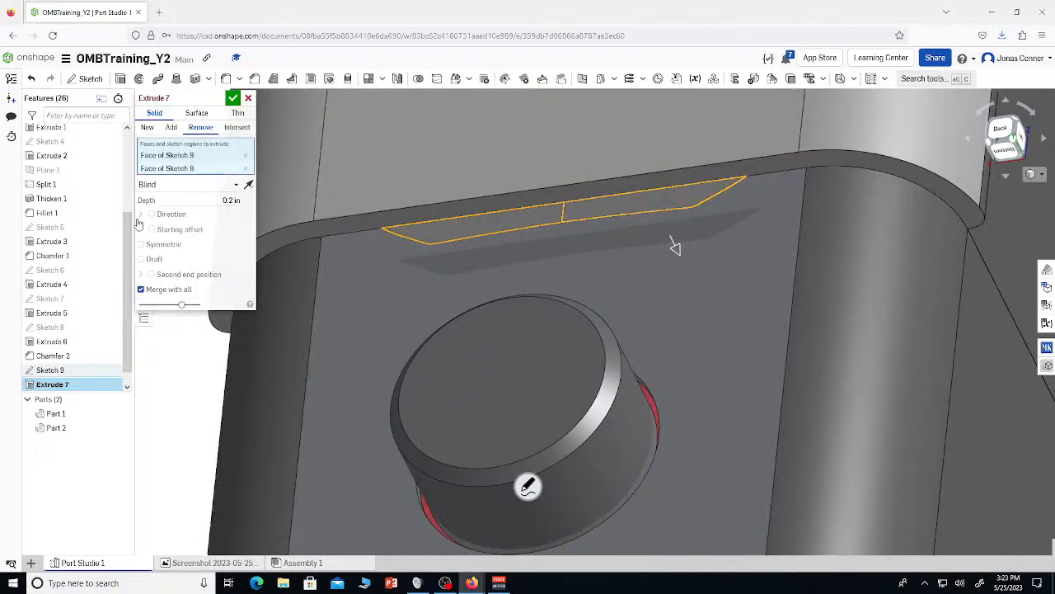
{"action": "left_click", "coordinate": [155, 247]}
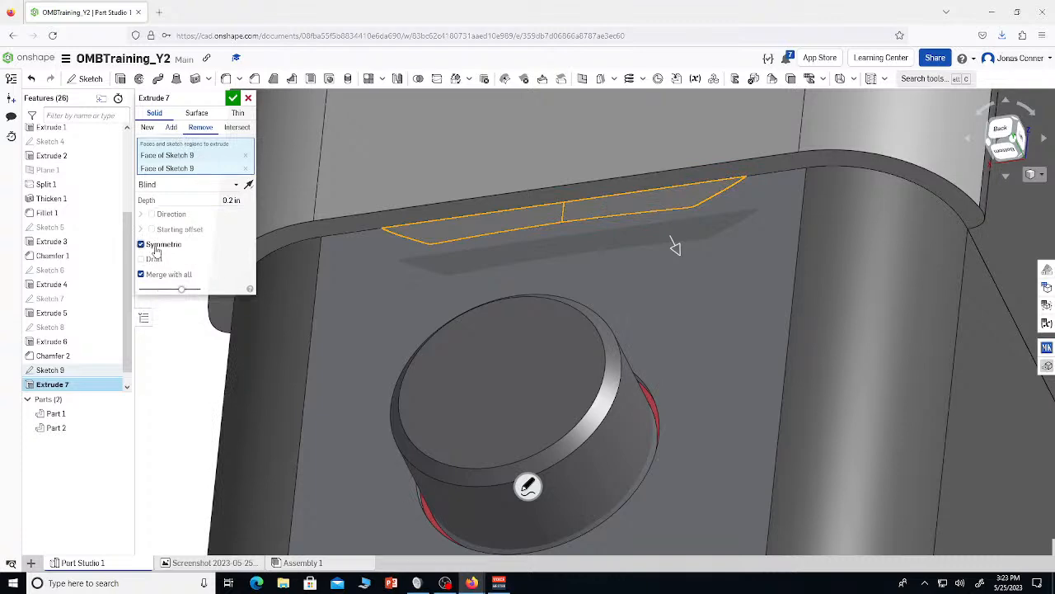
{"action": "left_click", "coordinate": [233, 98]}
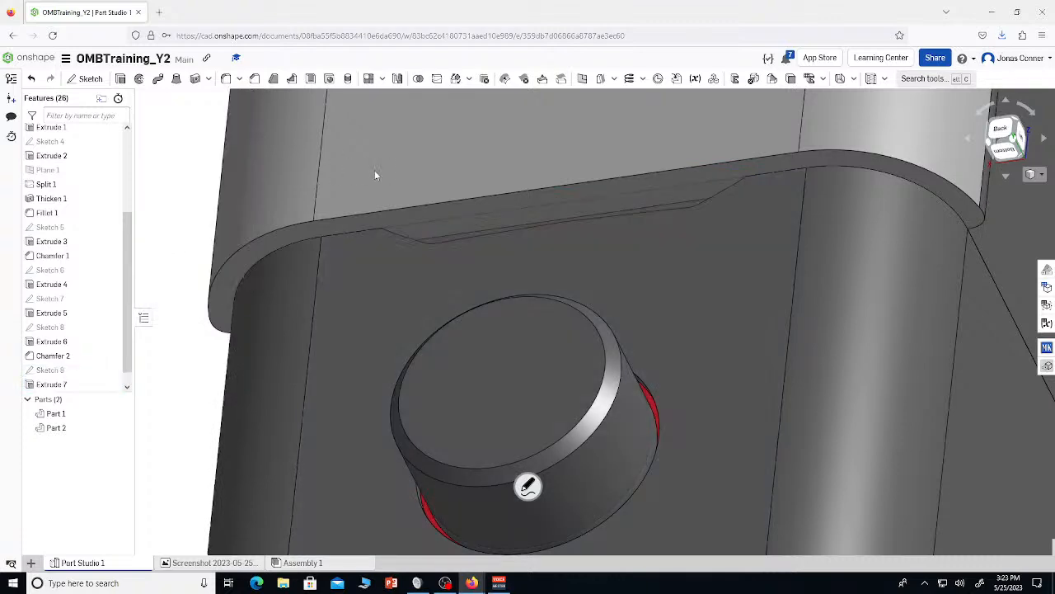
Color the notch's cut faces and the upper part's adjoining underside rim face black
{"action": "scroll", "coordinate": [446, 240], "scroll_direction": "down", "scroll_amount": 3}
{"action": "scroll", "coordinate": [446, 240], "scroll_direction": "up", "scroll_amount": 5}
{"action": "right_click_drag", "start_coordinate": [445, 237], "coordinate": [452, 271]}
{"action": "scroll", "coordinate": [457, 287], "scroll_direction": "down", "scroll_amount": 5}
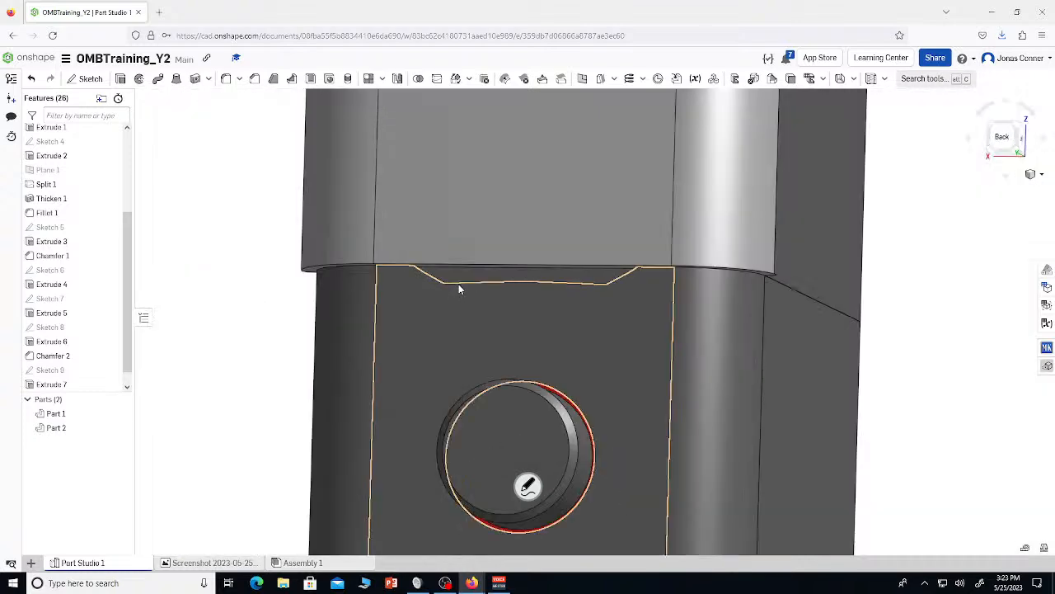
{"action": "scroll", "coordinate": [458, 285], "scroll_direction": "down", "scroll_amount": 5}
{"action": "scroll", "coordinate": [469, 282], "scroll_direction": "up", "scroll_amount": 10}
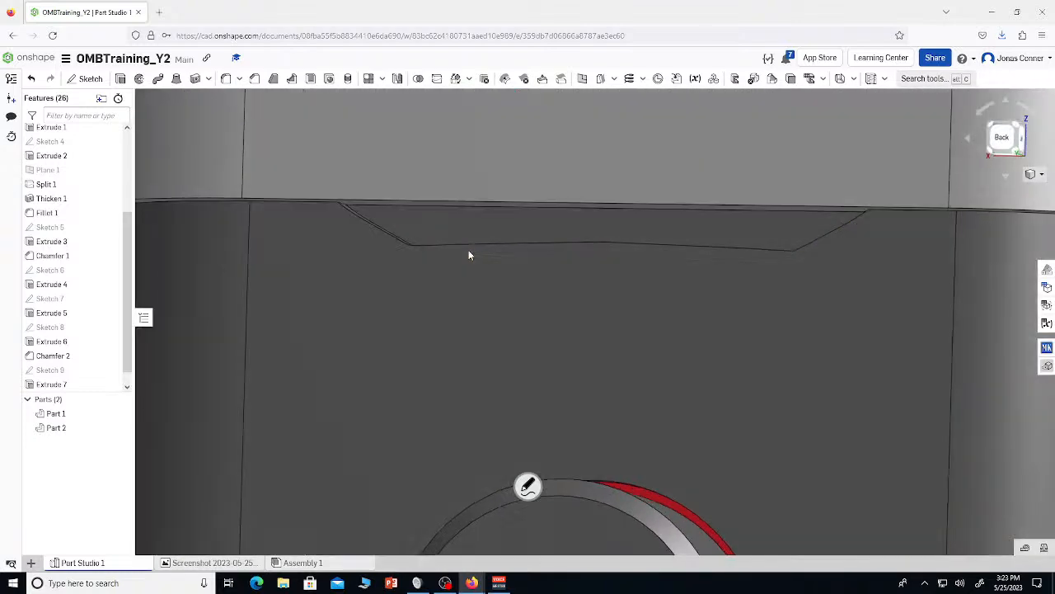
{"action": "right_click_drag", "start_coordinate": [470, 252], "coordinate": [459, 243]}
{"action": "left_click", "coordinate": [459, 245]}
{"action": "scroll", "coordinate": [431, 252], "scroll_direction": "up", "scroll_amount": 3}
{"action": "scroll", "coordinate": [431, 252], "scroll_direction": "up", "scroll_amount": 1}
{"action": "left_click", "coordinate": [437, 250]}
{"action": "scroll", "coordinate": [746, 257], "scroll_direction": "down", "scroll_amount": 5}
{"action": "scroll", "coordinate": [856, 270], "scroll_direction": "up", "scroll_amount": 5}
{"action": "left_click", "coordinate": [851, 267]}
{"action": "right_click_drag", "start_coordinate": [851, 268], "coordinate": [682, 226]}
{"action": "left_click", "coordinate": [665, 224]}
{"action": "scroll", "coordinate": [664, 224], "scroll_direction": "down", "scroll_amount": 5}
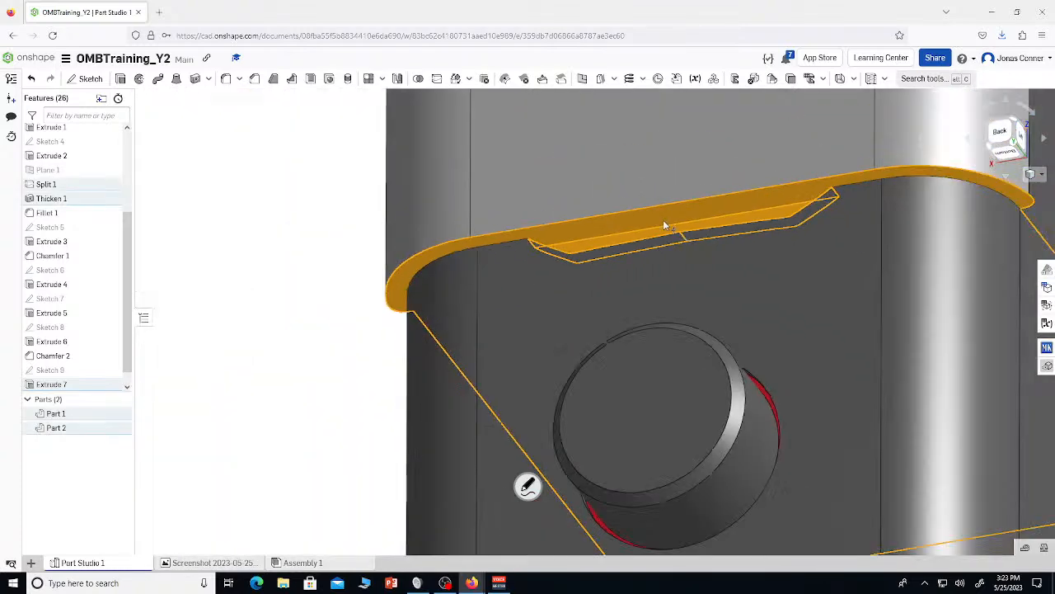
{"action": "right_click", "coordinate": [663, 221]}
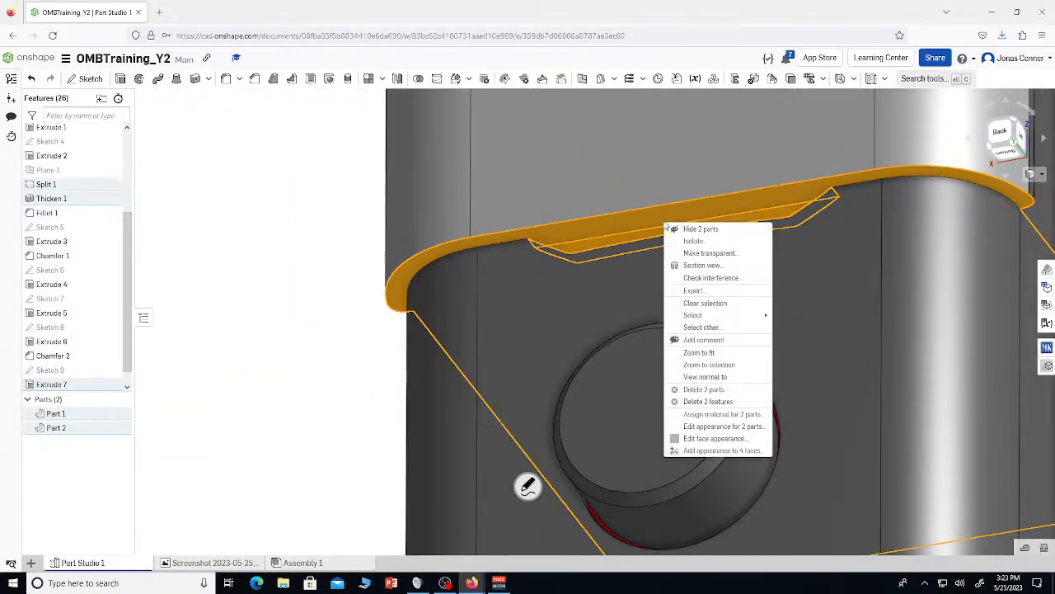
{"action": "left_click", "coordinate": [714, 440]}
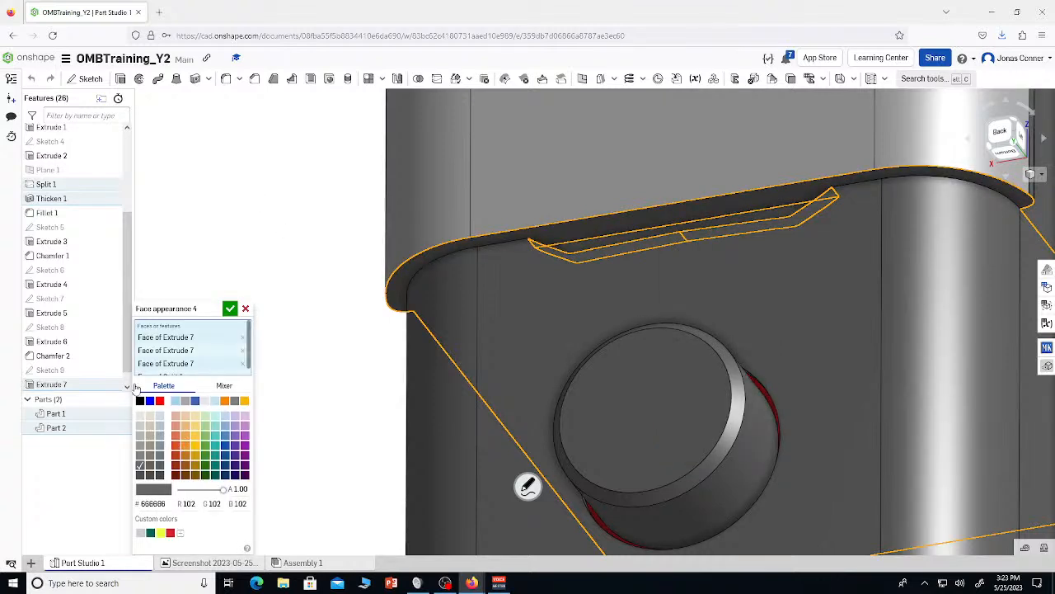
{"action": "left_click", "coordinate": [140, 401]}
{"action": "left_click", "coordinate": [230, 308]}
Display the model shaded without edges and compare the speaker with the reference photo
{"action": "scroll", "coordinate": [297, 272], "scroll_direction": "down", "scroll_amount": 5}
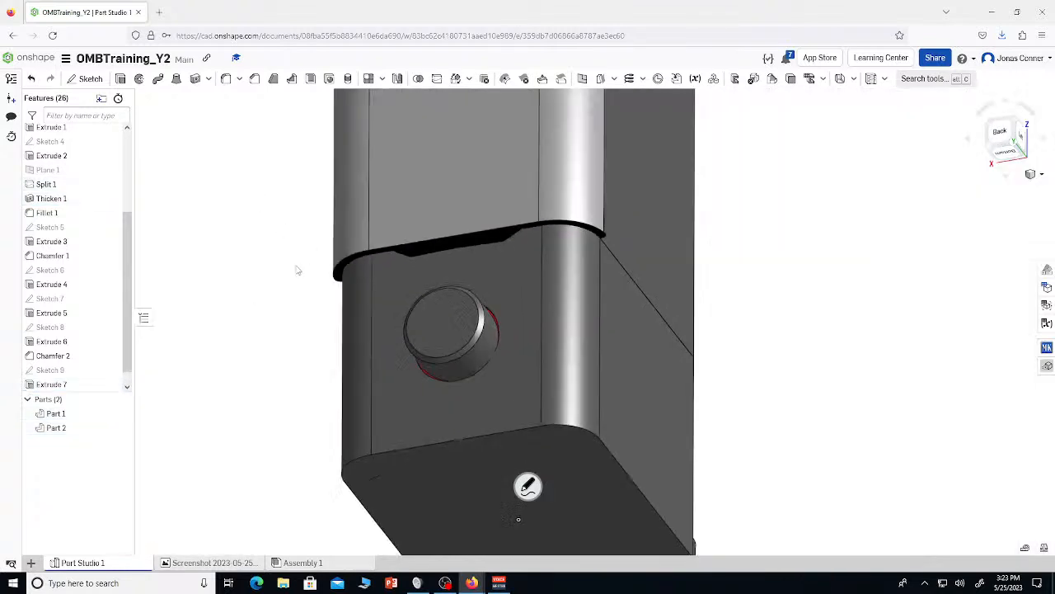
{"action": "scroll", "coordinate": [306, 292], "scroll_direction": "down", "scroll_amount": 5}
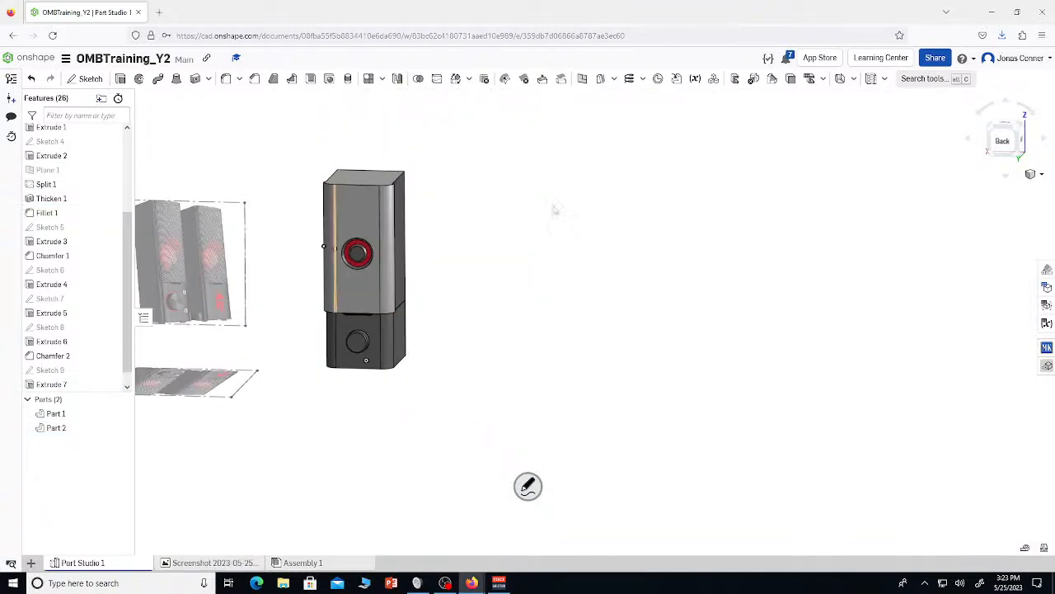
{"action": "left_click", "coordinate": [1037, 183]}
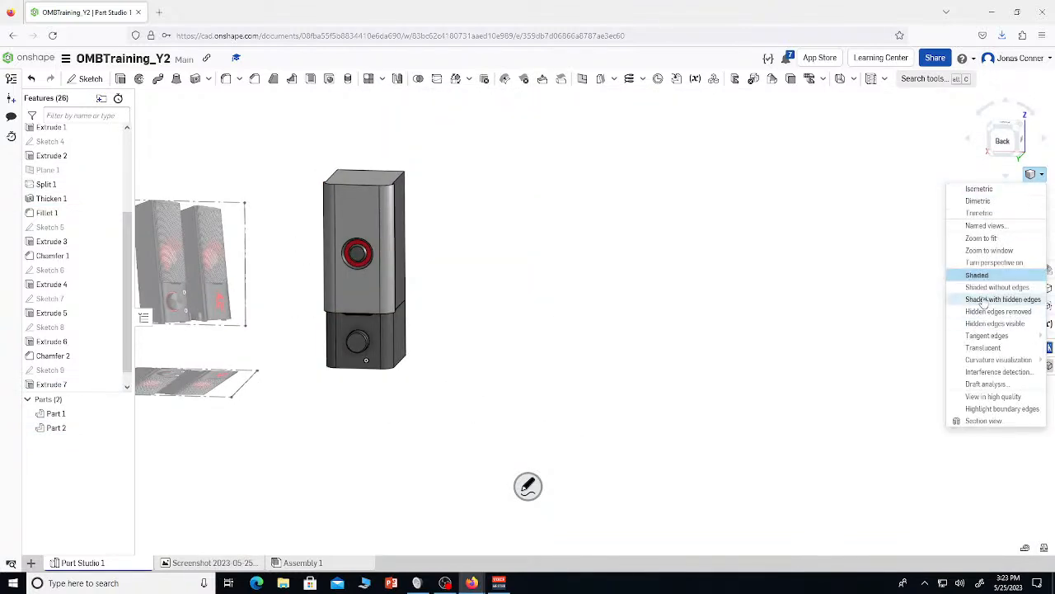
{"action": "left_click", "coordinate": [982, 290]}
{"action": "scroll", "coordinate": [855, 375], "scroll_direction": "up", "scroll_amount": 3}
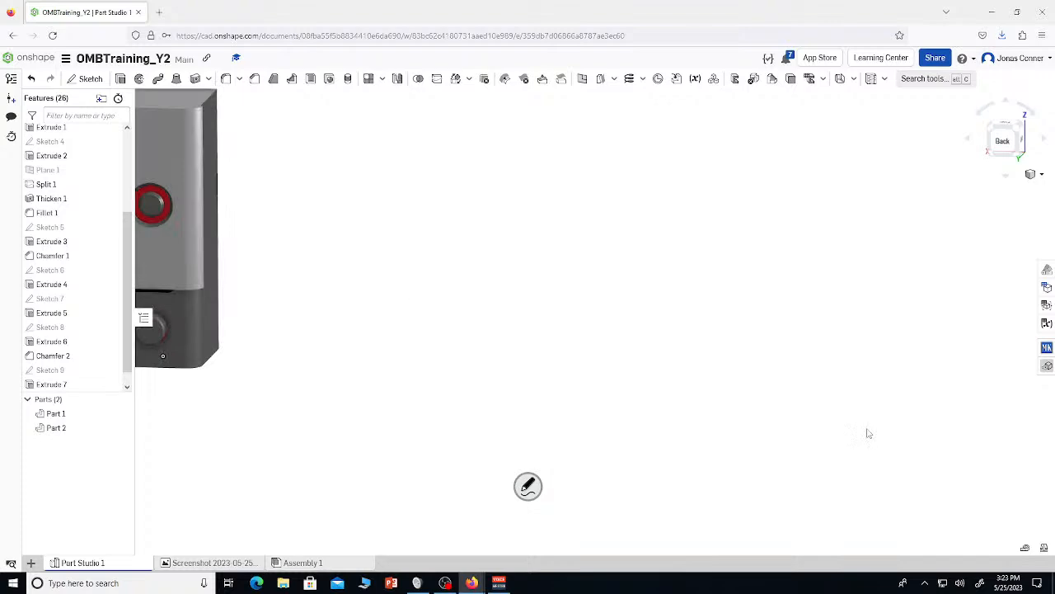
{"action": "scroll", "coordinate": [866, 429], "scroll_direction": "down", "scroll_amount": 5}
{"action": "scroll", "coordinate": [387, 357], "scroll_direction": "up", "scroll_amount": 5}
{"action": "scroll", "coordinate": [548, 350], "scroll_direction": "up", "scroll_amount": 3}
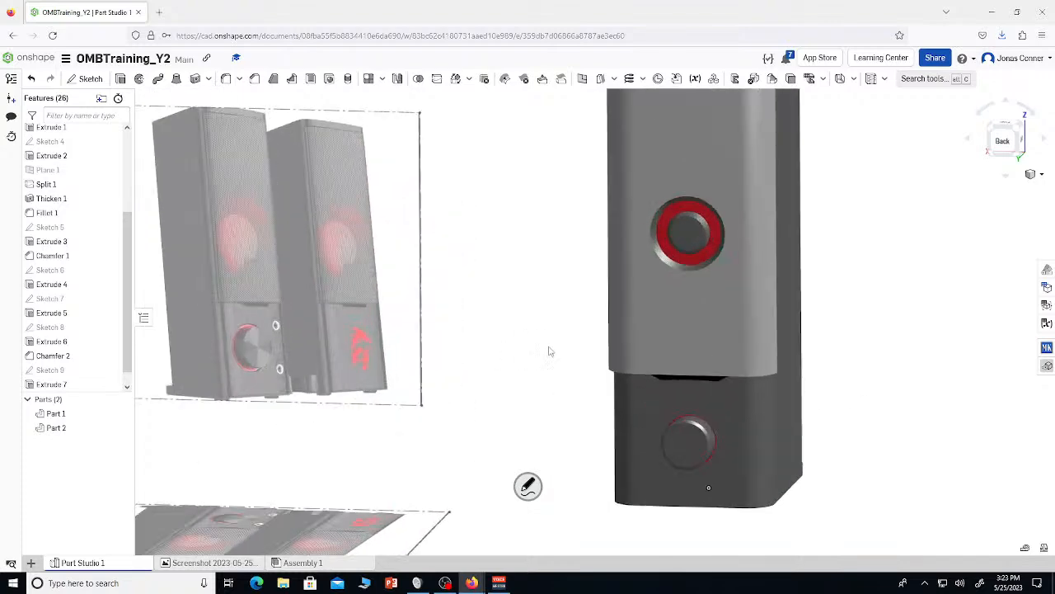
Start a sketch on the speaker's underside and draw a foot circle inside one rounded corner on the knob side, enlarging it slightly
{"action": "right_click_drag", "start_coordinate": [535, 384], "coordinate": [536, 351]}
{"action": "scroll", "coordinate": [536, 352], "scroll_direction": "down", "scroll_amount": 3}
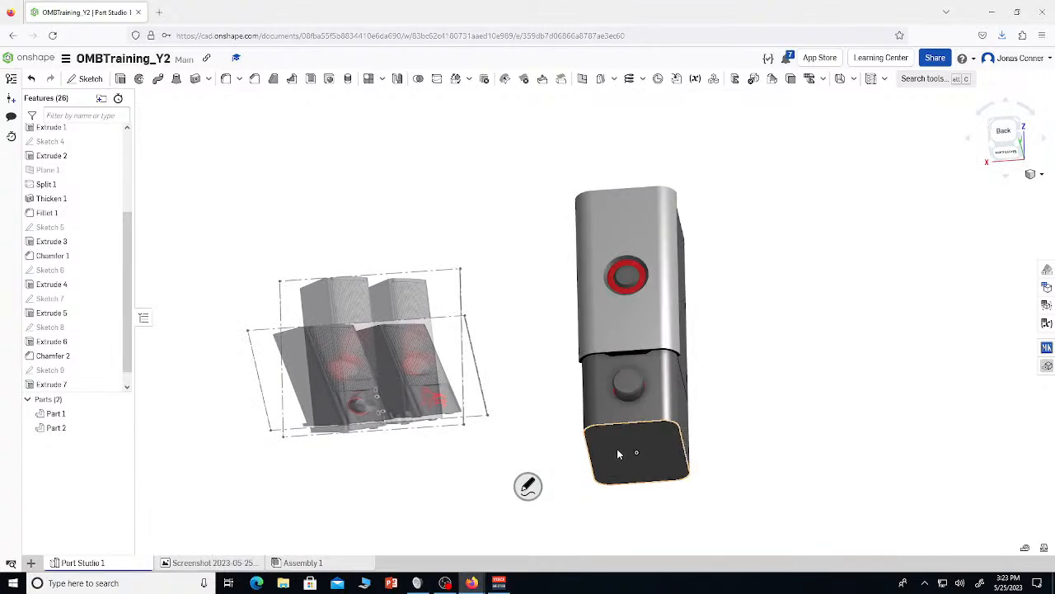
{"action": "left_click", "coordinate": [616, 452]}
{"action": "key", "text": "shift+s"}
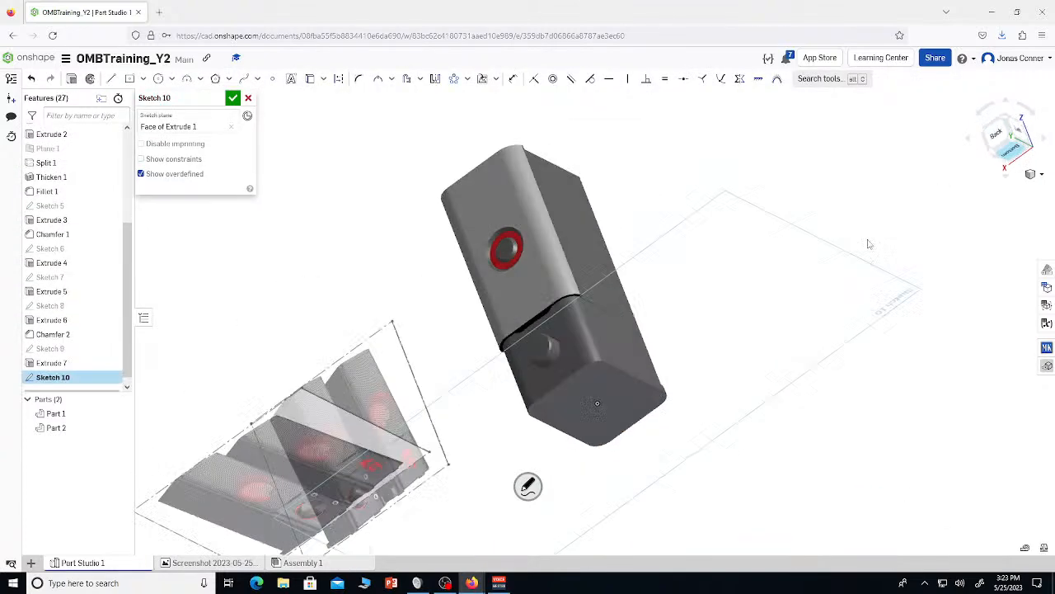
{"action": "scroll", "coordinate": [450, 226], "scroll_direction": "up", "scroll_amount": 3}
{"action": "key", "text": "c"}
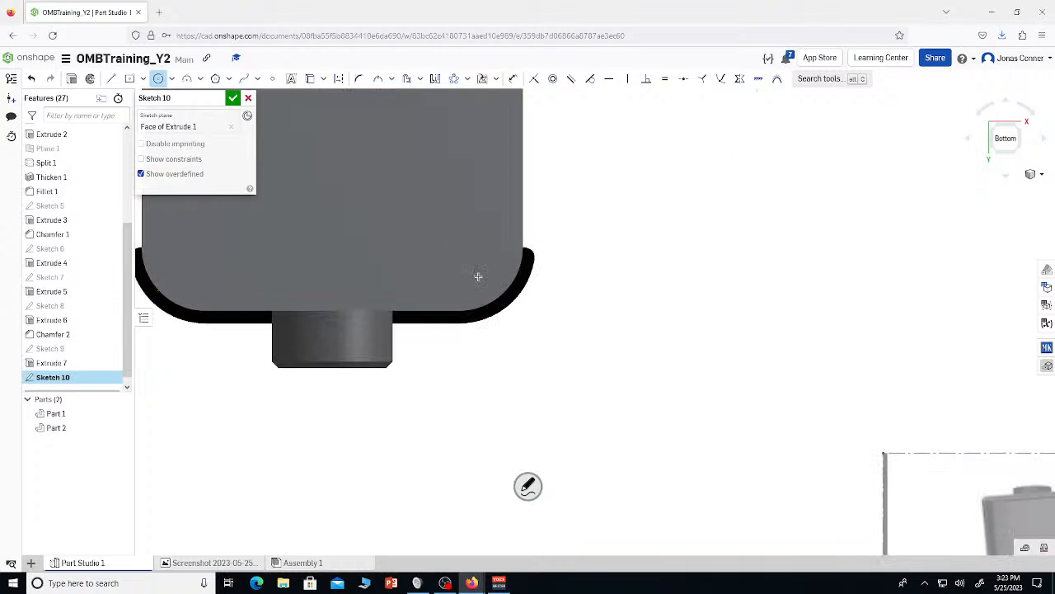
{"action": "left_click", "coordinate": [476, 264]}
{"action": "left_click", "coordinate": [488, 251]}
{"action": "key", "text": "Escape"}
{"action": "scroll", "coordinate": [611, 335], "scroll_direction": "down", "scroll_amount": 3}
{"action": "scroll", "coordinate": [508, 292], "scroll_direction": "up", "scroll_amount": 2}
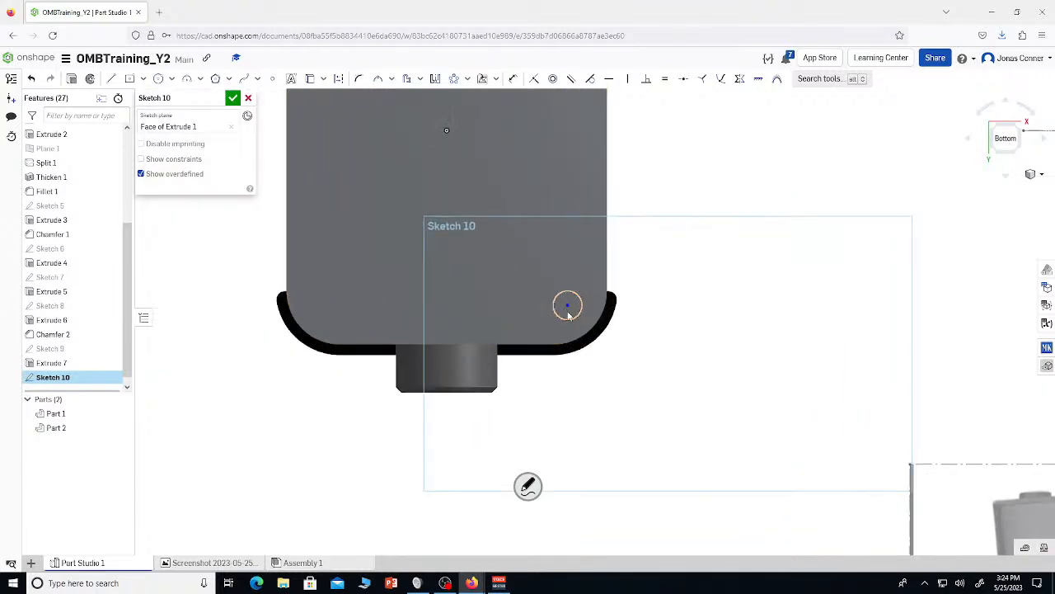
{"action": "left_click_drag", "start_coordinate": [553, 302], "coordinate": [546, 297]}
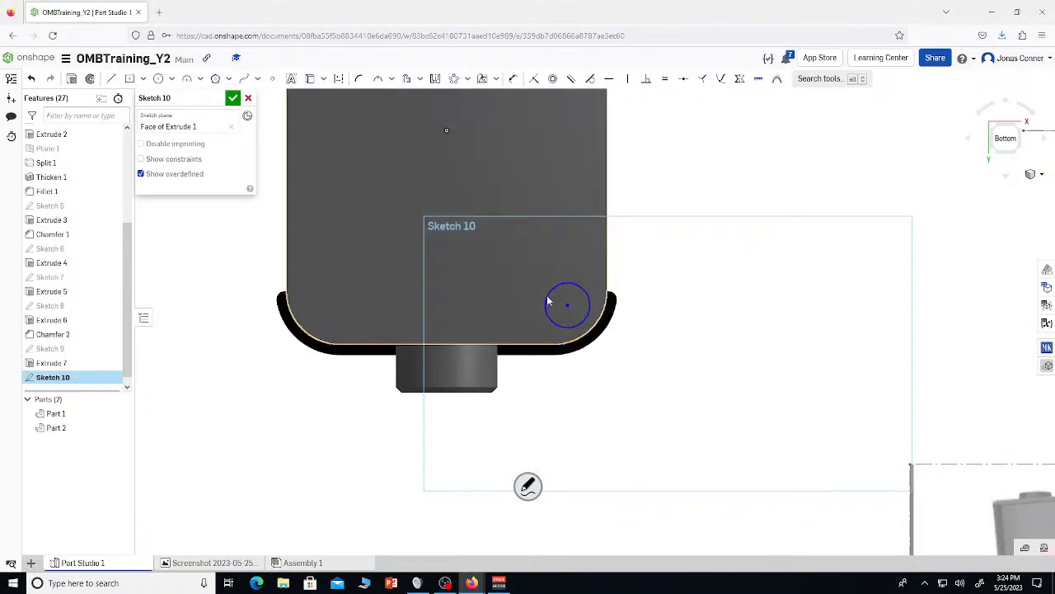
Sketch a short vertical mirror line inward from the midpoint of the underside's knob-side edge
{"action": "key", "text": "l"}
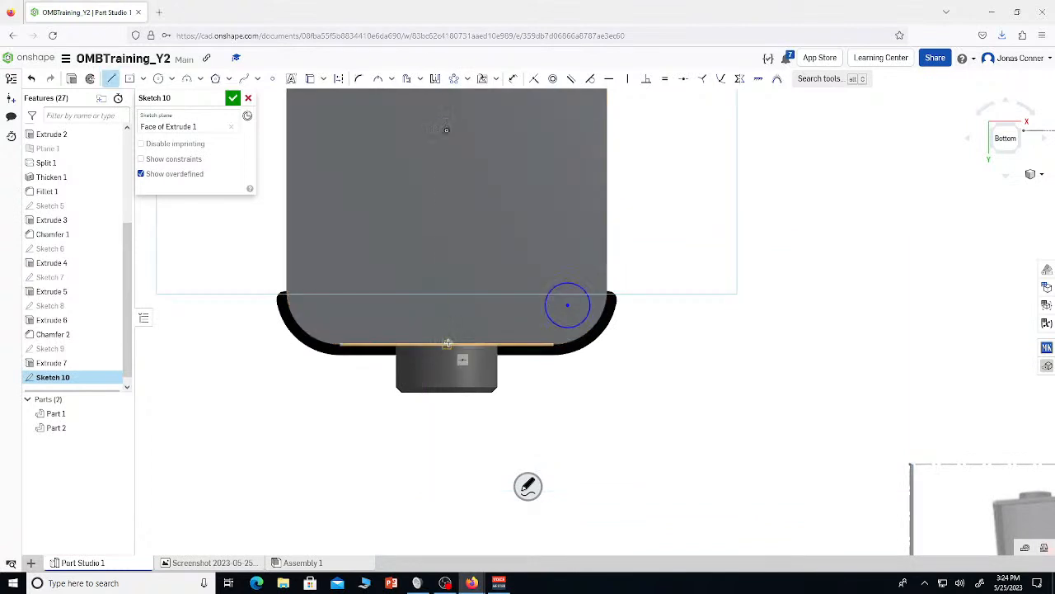
{"action": "left_click", "coordinate": [446, 344]}
{"action": "left_click", "coordinate": [447, 301]}
{"action": "key", "text": "Escape"}
Sketch a closed, slanted four-sided foot profile inside the underside's opposite corner, on the same side as the circle
{"action": "scroll", "coordinate": [462, 313], "scroll_direction": "down", "scroll_amount": 3}
{"action": "scroll", "coordinate": [503, 218], "scroll_direction": "up", "scroll_amount": 3}
{"action": "key", "text": "l"}
{"action": "left_click", "coordinate": [507, 223]}
{"action": "left_click", "coordinate": [501, 188]}
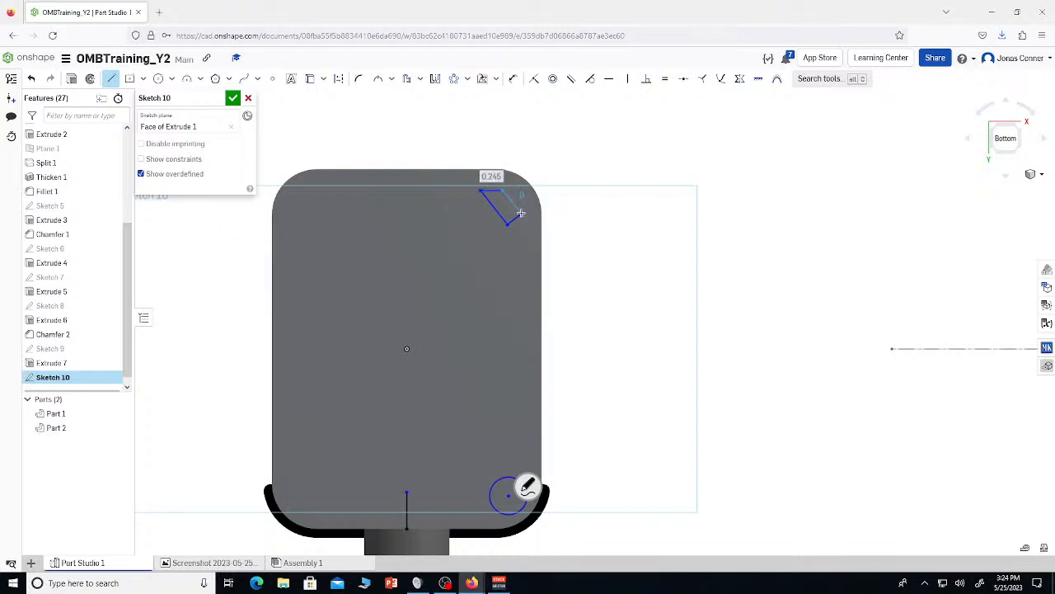
{"action": "left_click", "coordinate": [518, 214]}
{"action": "left_click", "coordinate": [507, 224]}
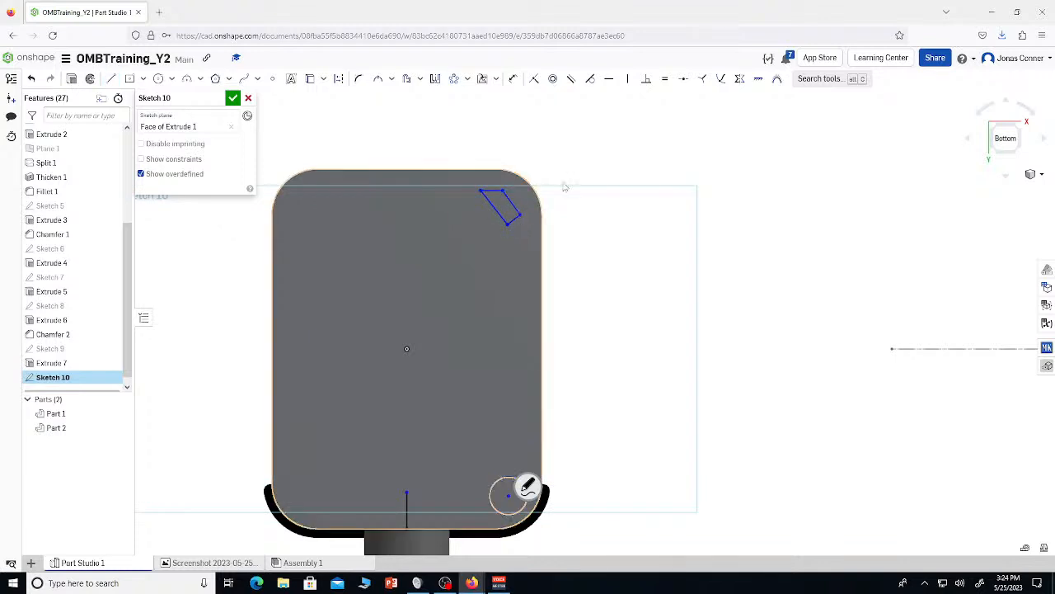
Mirror the foot circle and the four-sided profile about the short vertical line
{"action": "left_click", "coordinate": [798, 79]}
{"action": "type", "text": "mir"}
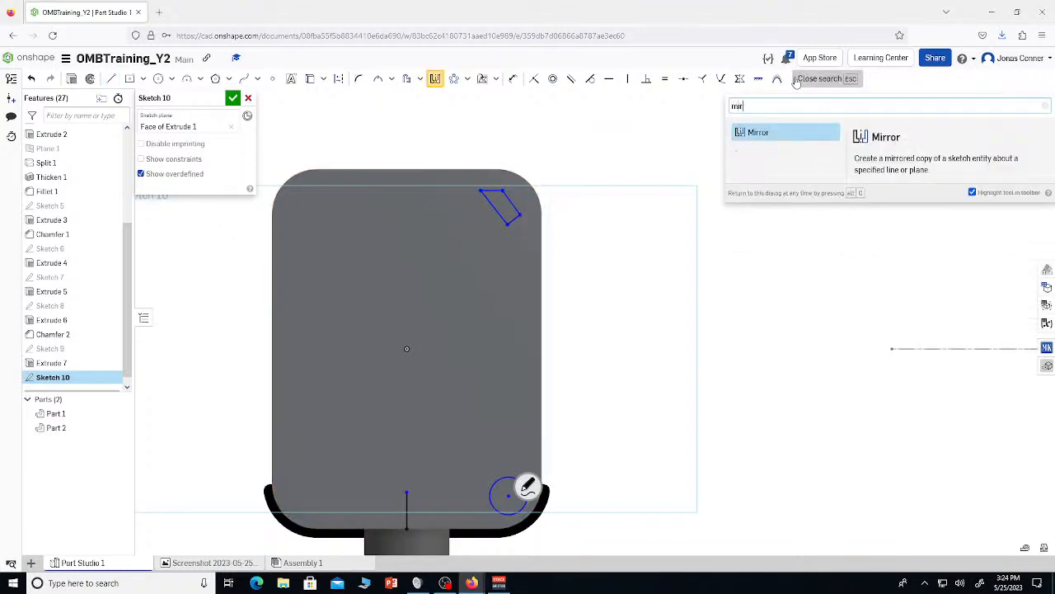
{"action": "key", "text": "Return"}
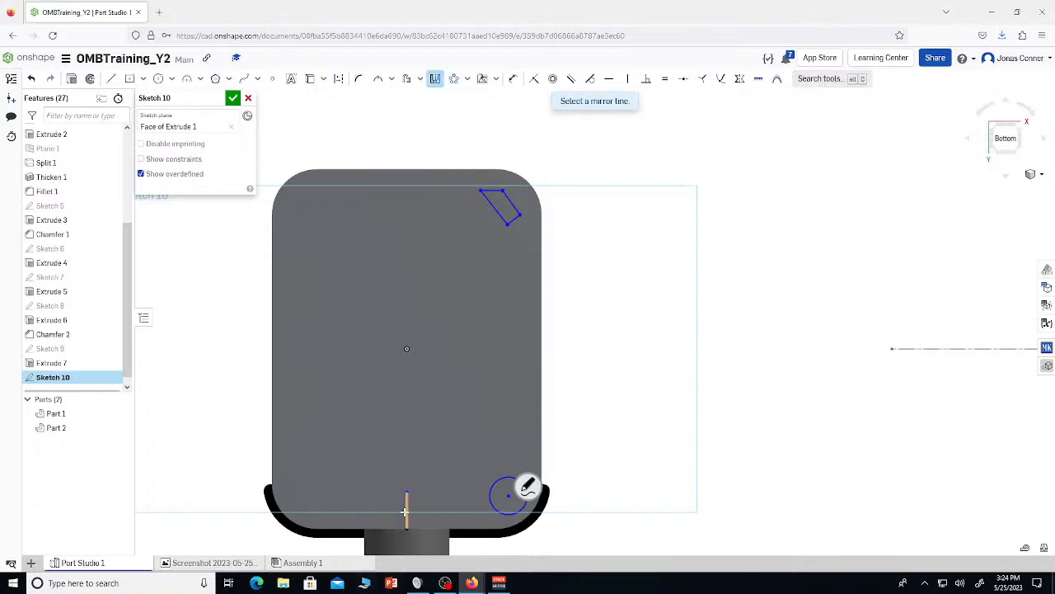
{"action": "left_click", "coordinate": [489, 496]}
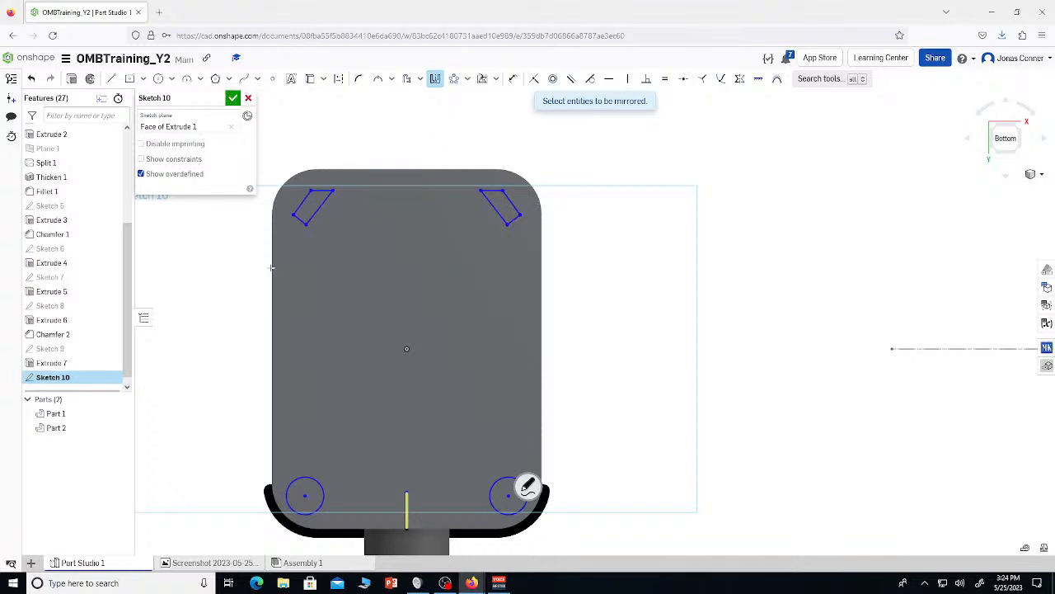
Extrude all four foot profiles 0.15 in outward from the underside, adding them to Part 1
{"action": "key", "text": "shift+e"}
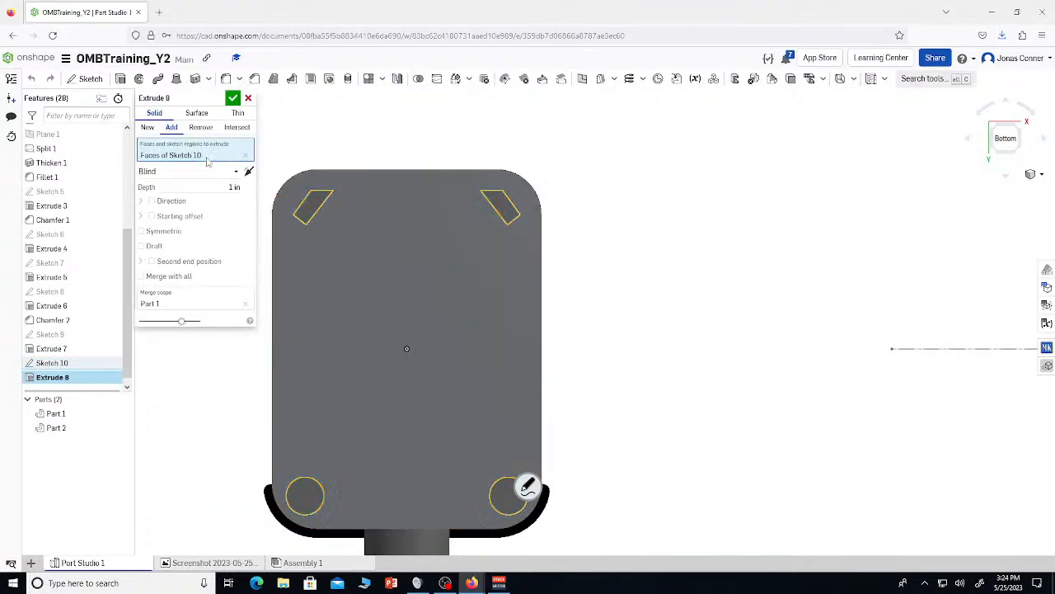
{"action": "left_click", "coordinate": [205, 170]}
{"action": "left_click", "coordinate": [221, 186]}
{"action": "right_click_drag", "start_coordinate": [598, 233], "coordinate": [561, 346]}
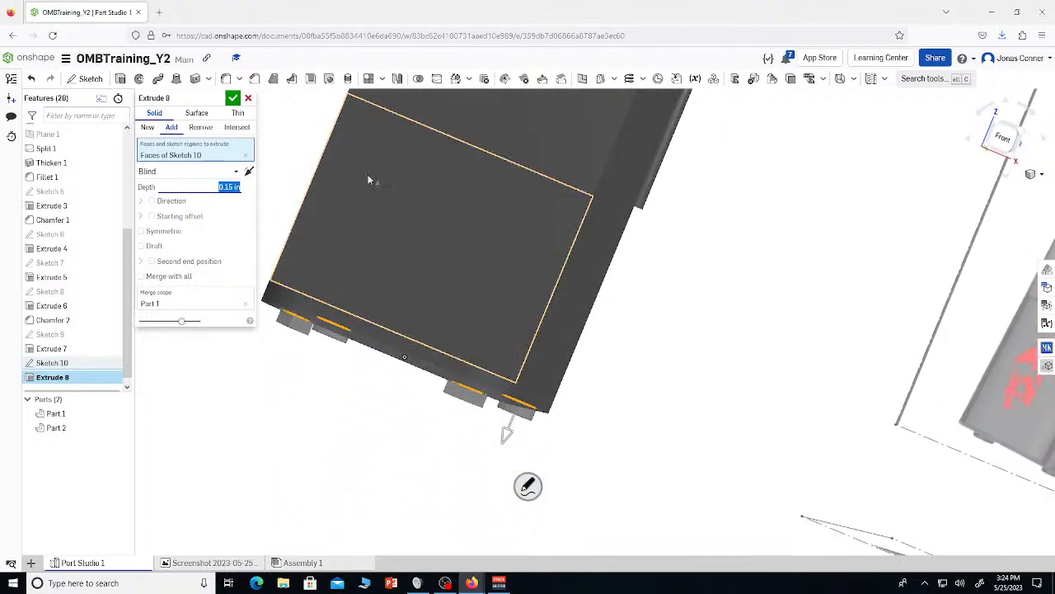
{"action": "left_click", "coordinate": [233, 97]}
Examine the speaker with its feet from the back and at an angle, comparing it with the reference photo
{"action": "left_click", "coordinate": [1004, 136]}
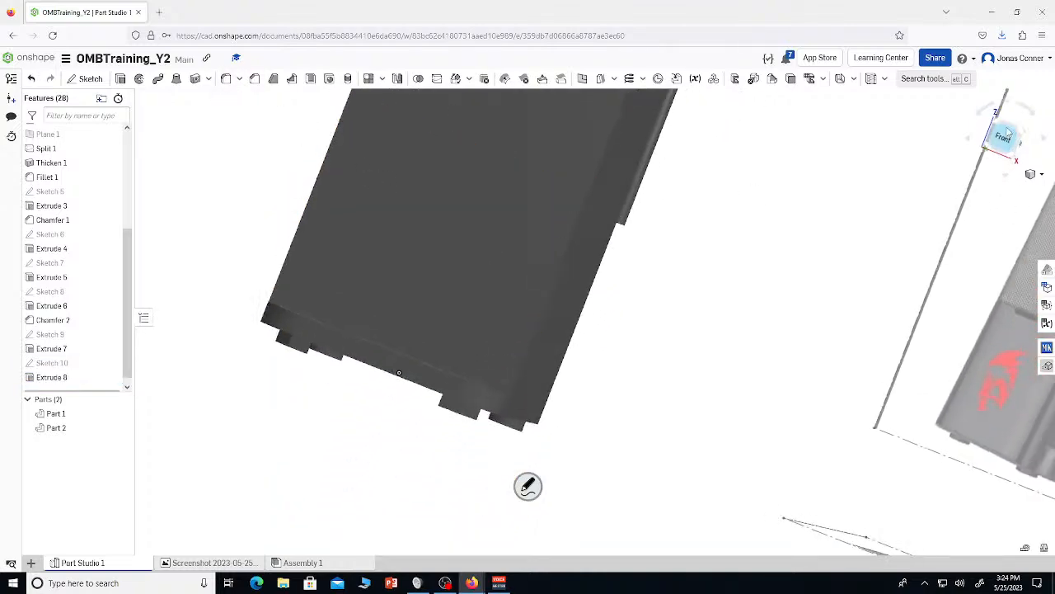
{"action": "left_click", "coordinate": [1006, 134]}
{"action": "scroll", "coordinate": [707, 327], "scroll_direction": "down", "scroll_amount": 4}
{"action": "scroll", "coordinate": [762, 349], "scroll_direction": "up", "scroll_amount": 2}
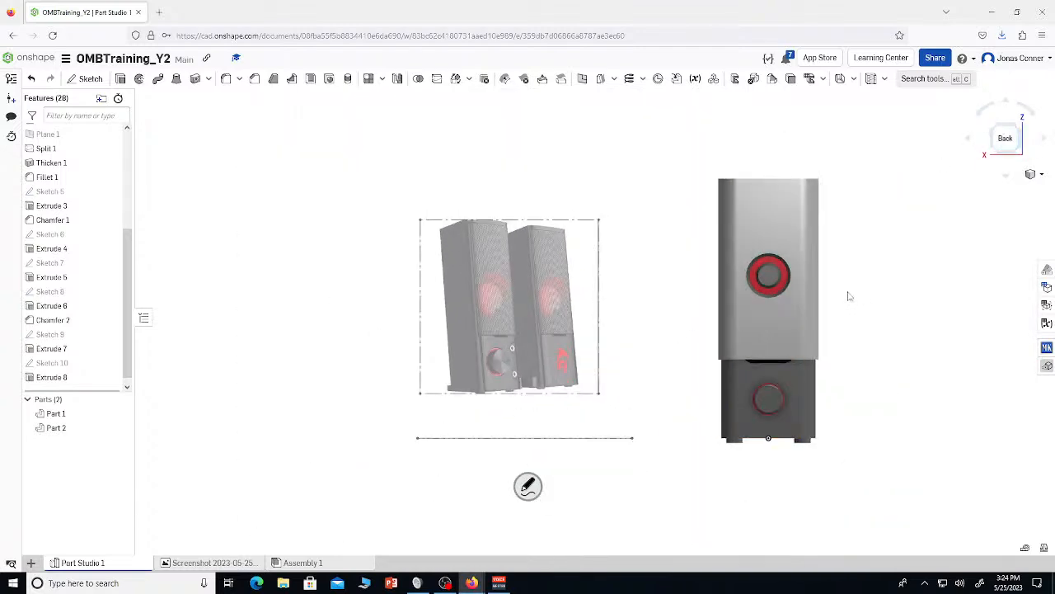
{"action": "mouse_move", "coordinate": [837, 297]}
{"action": "right_mouse_down"}
{"action": "mouse_move", "coordinate": [865, 306]}
{"action": "mouse_move", "coordinate": [846, 306]}
{"action": "mouse_move", "coordinate": [855, 282]}
{"action": "mouse_move", "coordinate": [876, 307]}
{"action": "right_mouse_up"}
{"action": "scroll", "coordinate": [77, 381], "scroll_direction": "up", "scroll_amount": 5}
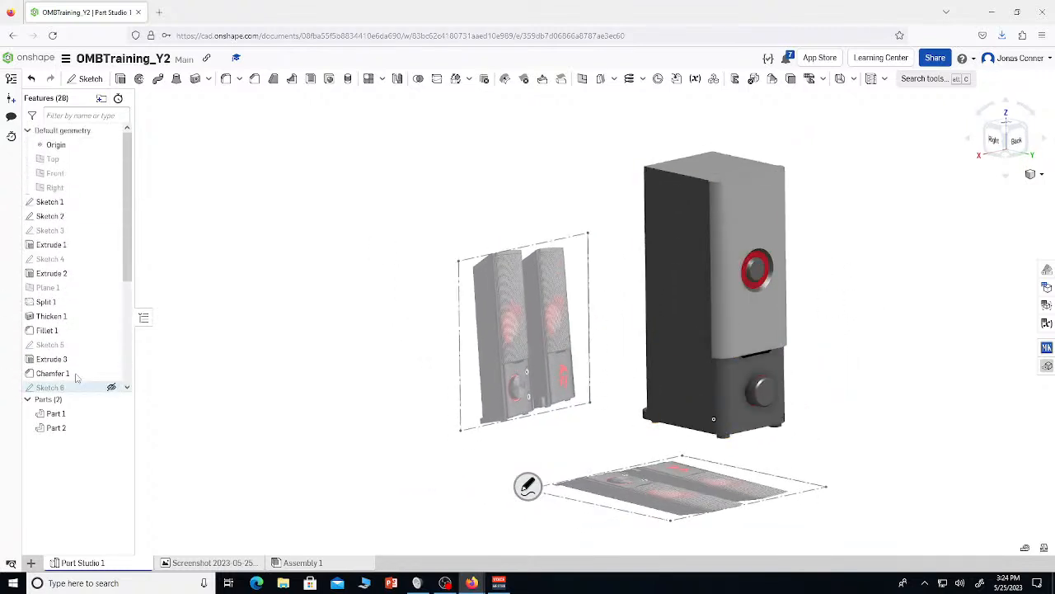
{"action": "scroll", "coordinate": [82, 272], "scroll_direction": "down", "scroll_amount": 5}
{"action": "scroll", "coordinate": [391, 382], "scroll_direction": "up", "scroll_amount": 3}
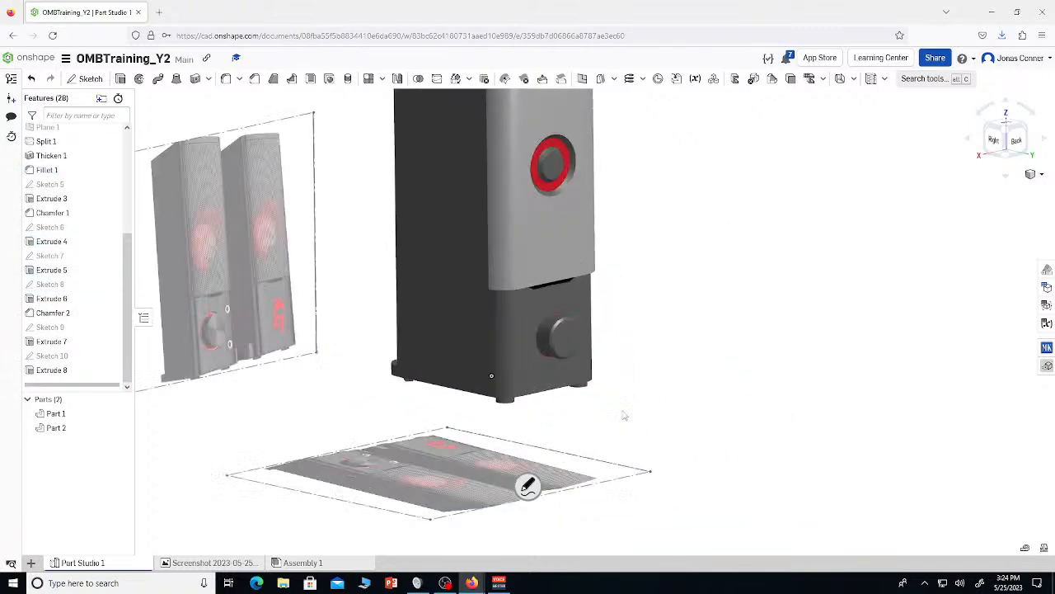
{"action": "scroll", "coordinate": [373, 375], "scroll_direction": "down", "scroll_amount": 2}
{"action": "scroll", "coordinate": [300, 347], "scroll_direction": "up", "scroll_amount": 4}
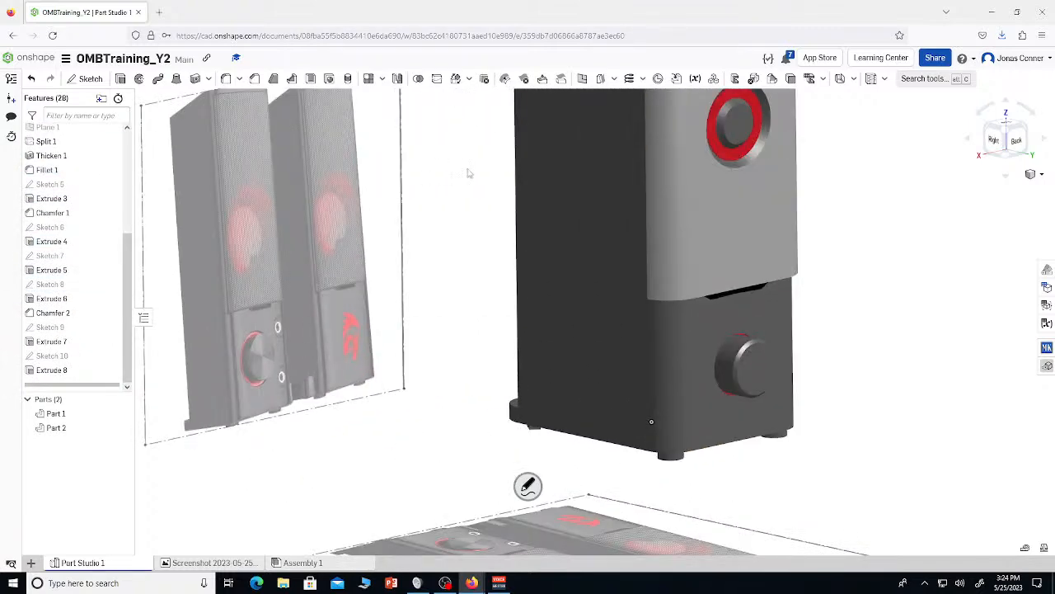
{"action": "scroll", "coordinate": [492, 323], "scroll_direction": "down", "scroll_amount": 3}
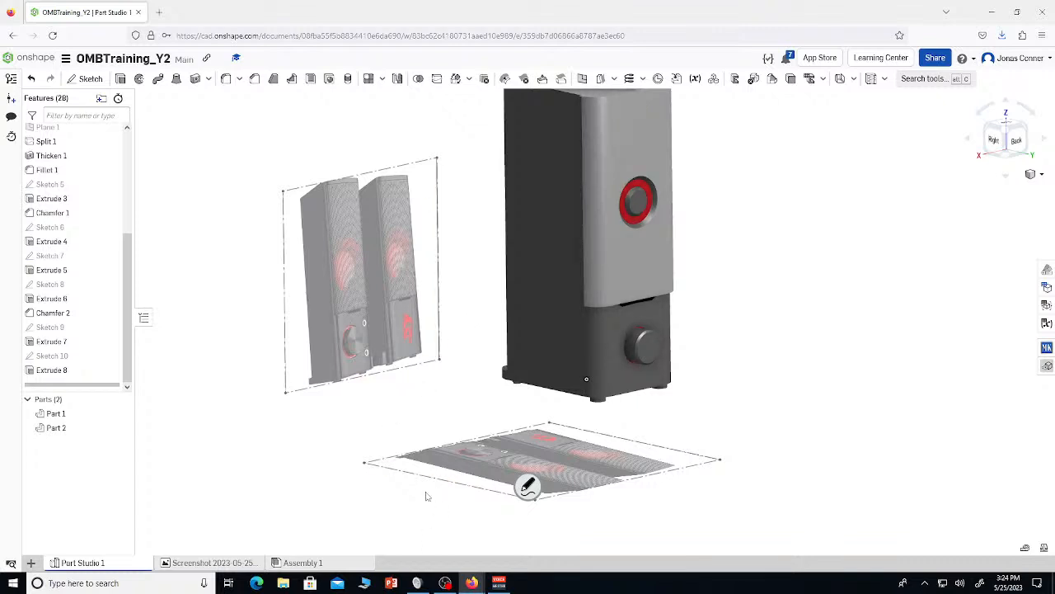
Switch to the YouTube Studio live stream and post the chat message "If anyone has any questions I will go ahead and answer them"
{"action": "mouse_move", "coordinate": [471, 583]}
{"action": "left_click", "coordinate": [469, 531]}
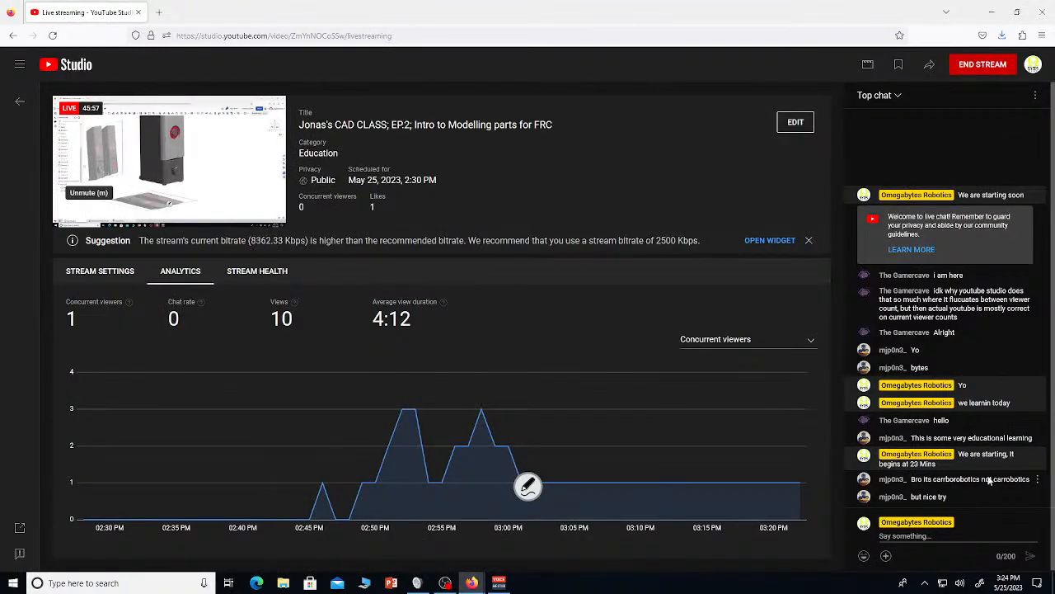
{"action": "left_click", "coordinate": [915, 536]}
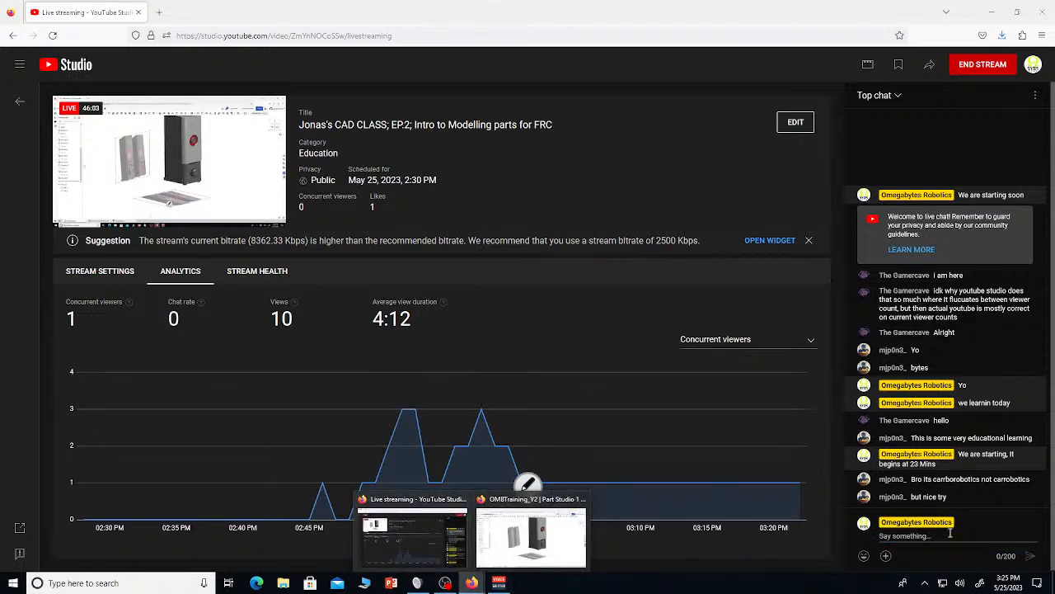
{"action": "type", "text": "iF ANYON"}
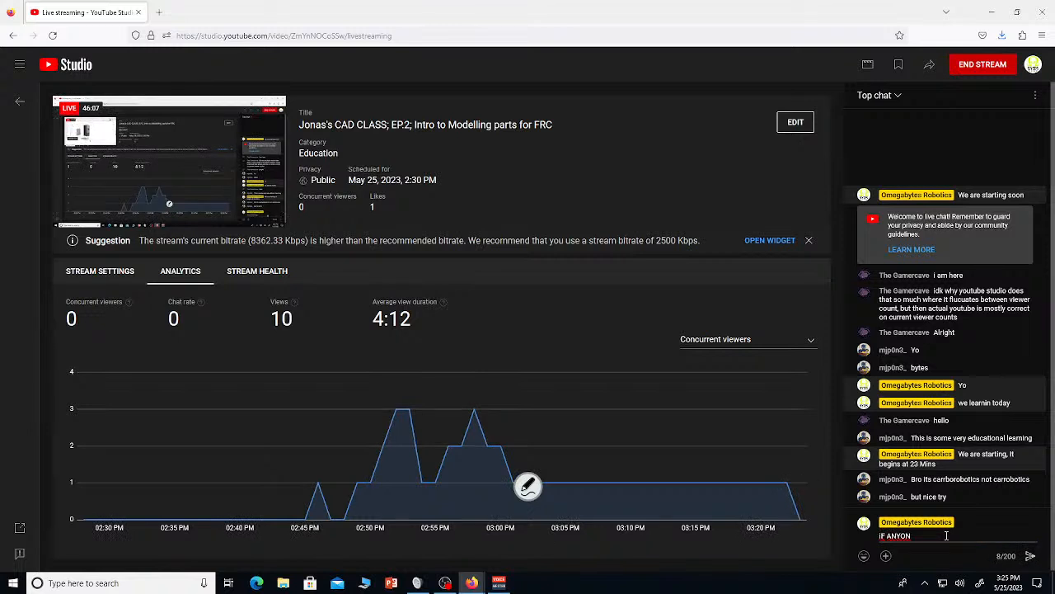
{"action": "type", "text": "If anyone"}
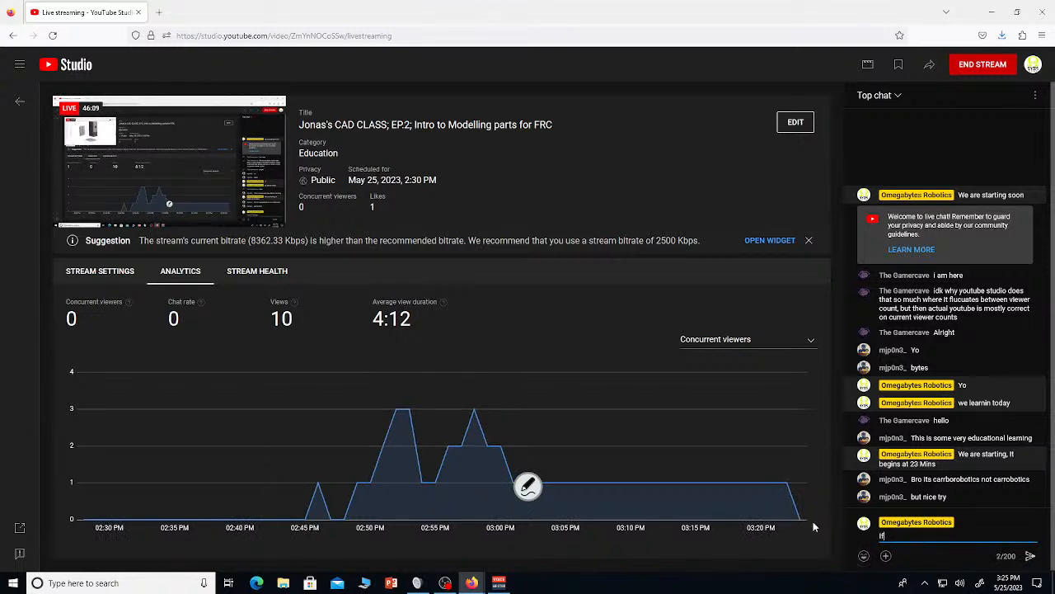
{"action": "left_click", "coordinate": [89, 220]}
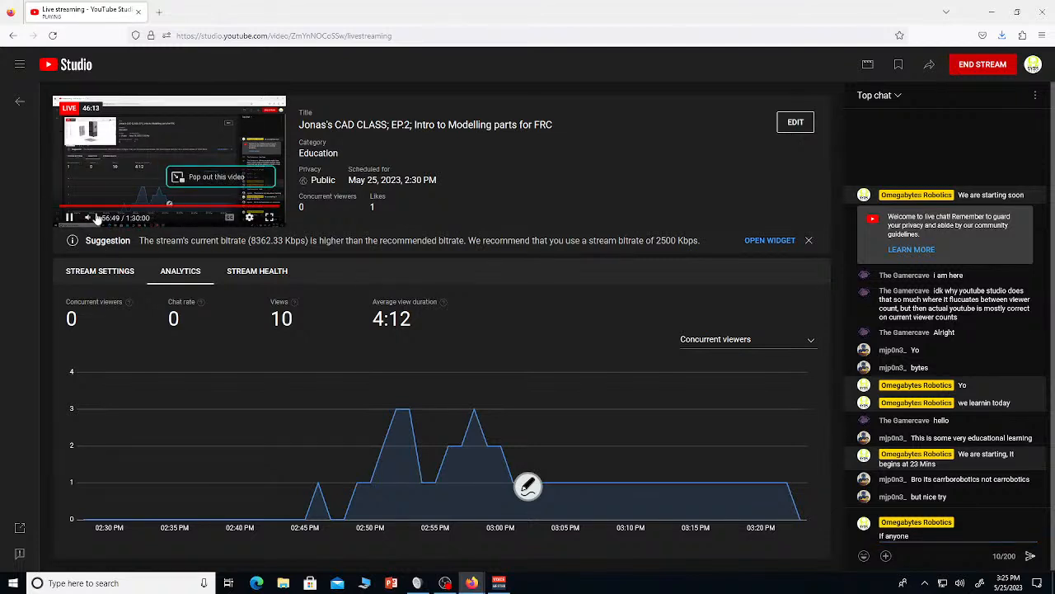
{"action": "left_click", "coordinate": [920, 533]}
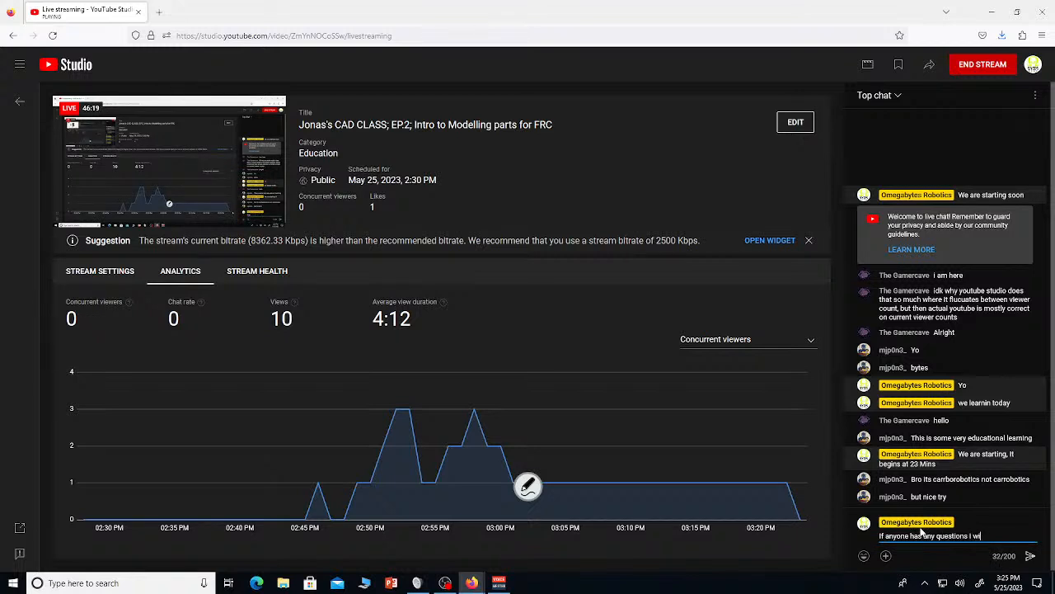
{"action": "type", "text": "nswer them"}
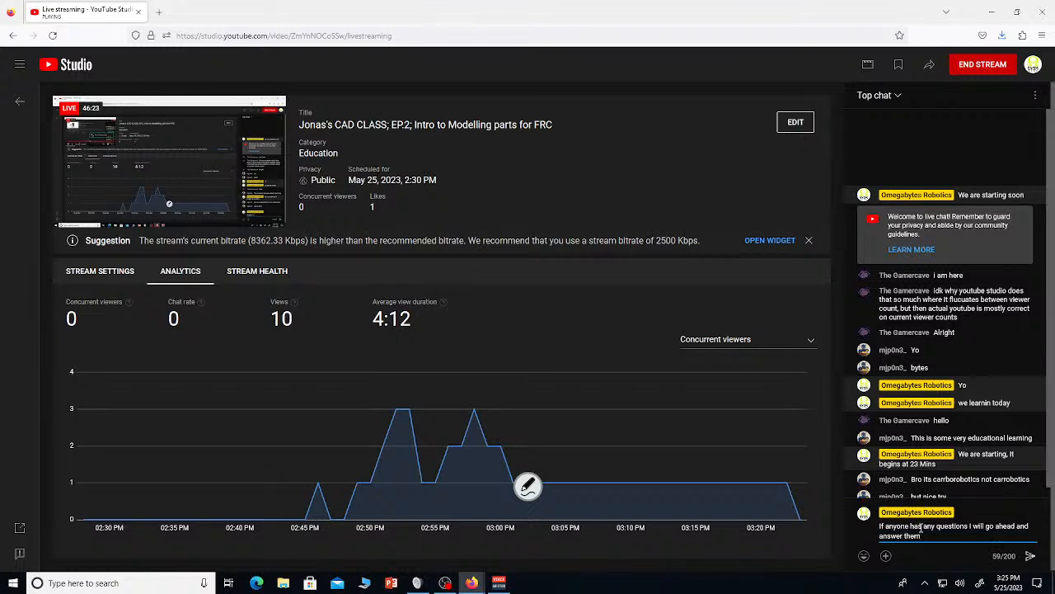
{"action": "key", "text": "Return"}
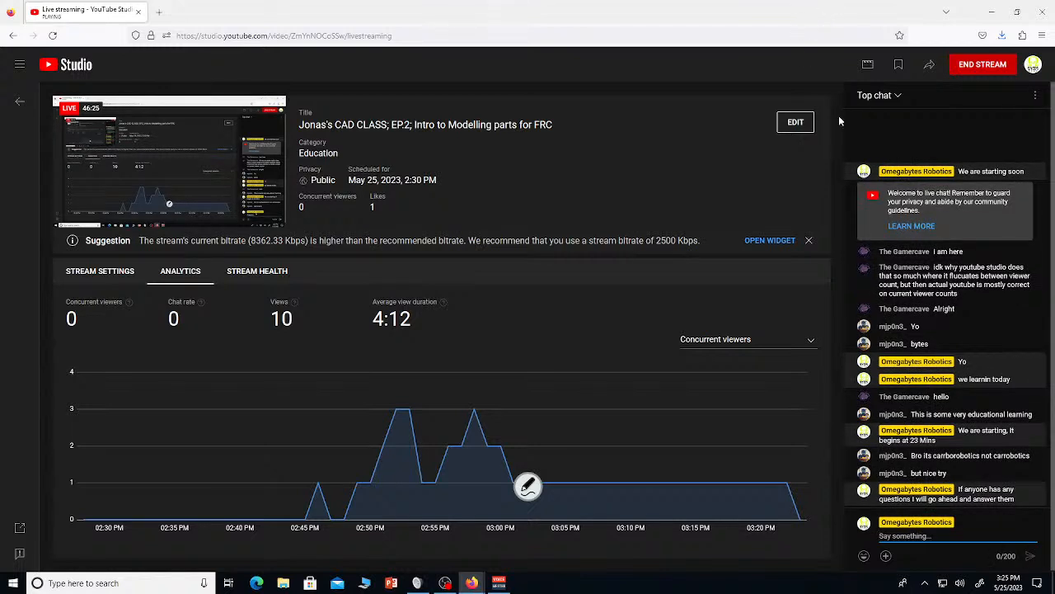
Append "and Beyond" to the end of the live stream's title and save the settings
{"action": "left_click", "coordinate": [795, 123]}
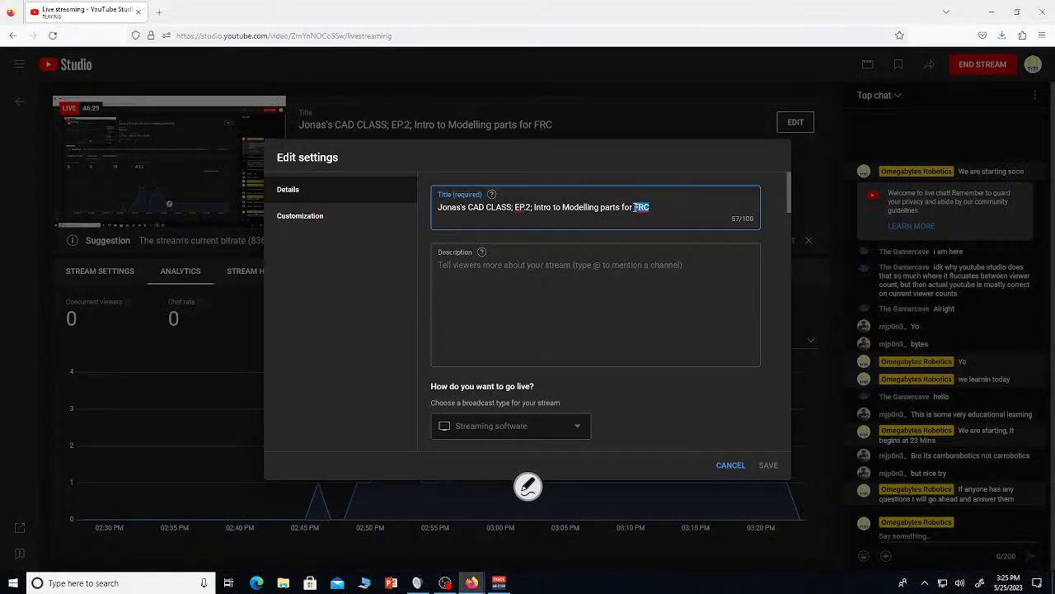
{"action": "type", "text": "and Beyond"}
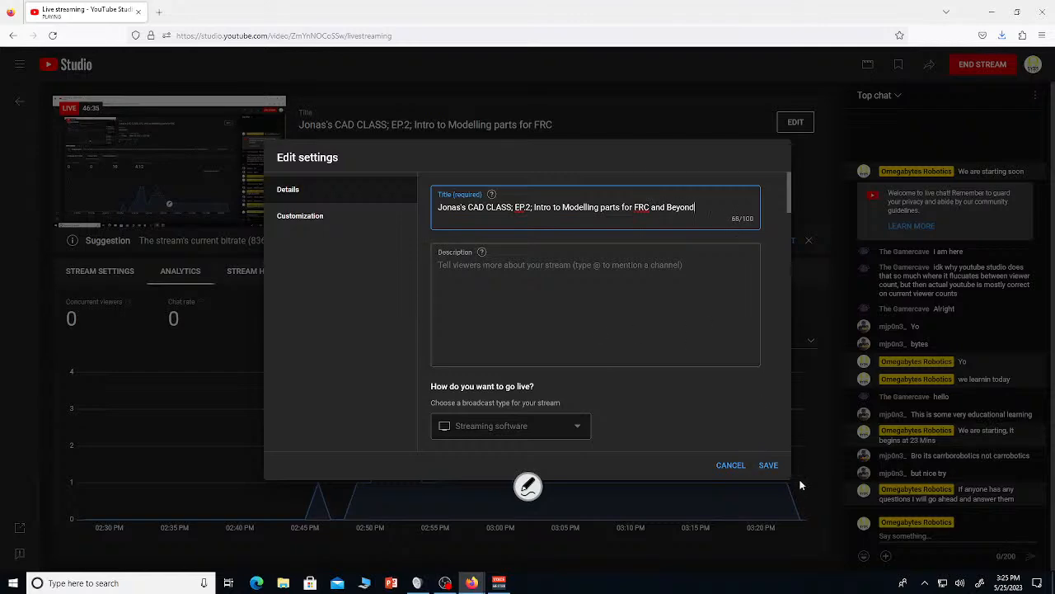
{"action": "left_click", "coordinate": [769, 466]}
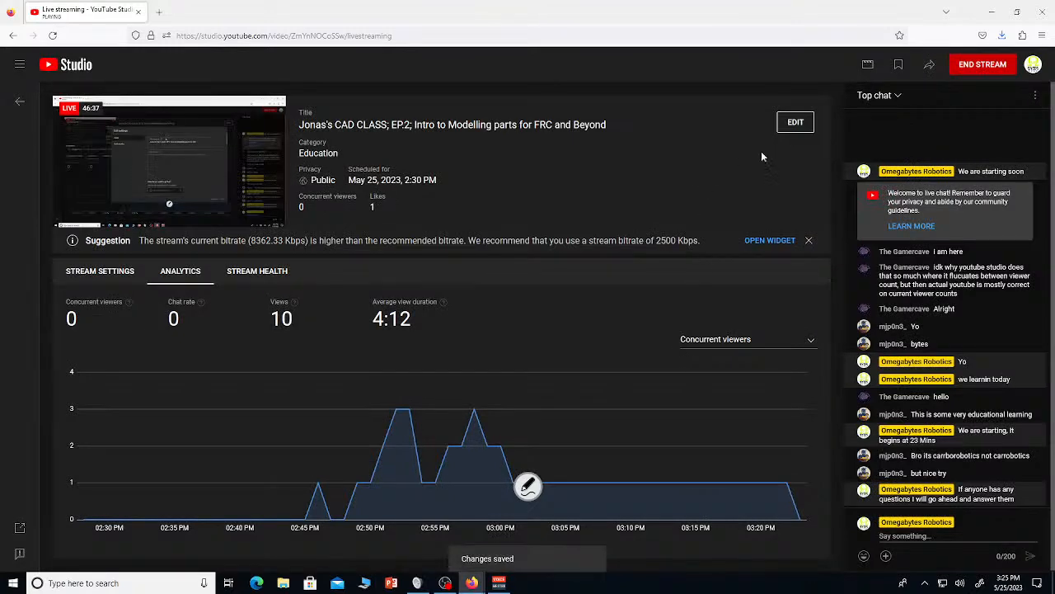
Start the stream's description with "We go over all of the features for 2D and 3D sketching, as well as model a few items for FRC and non"
{"action": "left_click", "coordinate": [790, 123]}
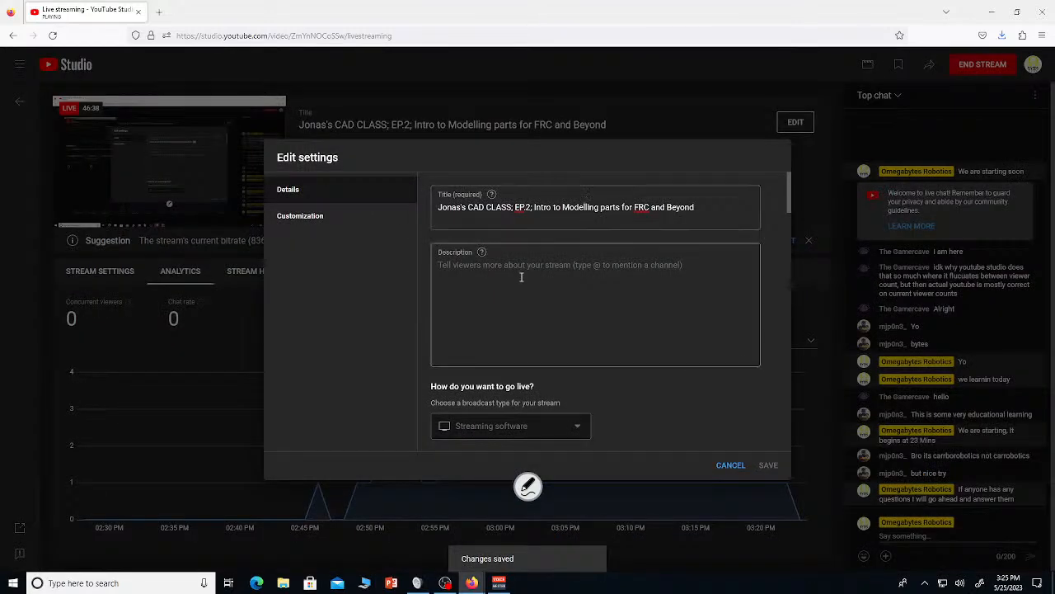
{"action": "type", "text": "We g"}
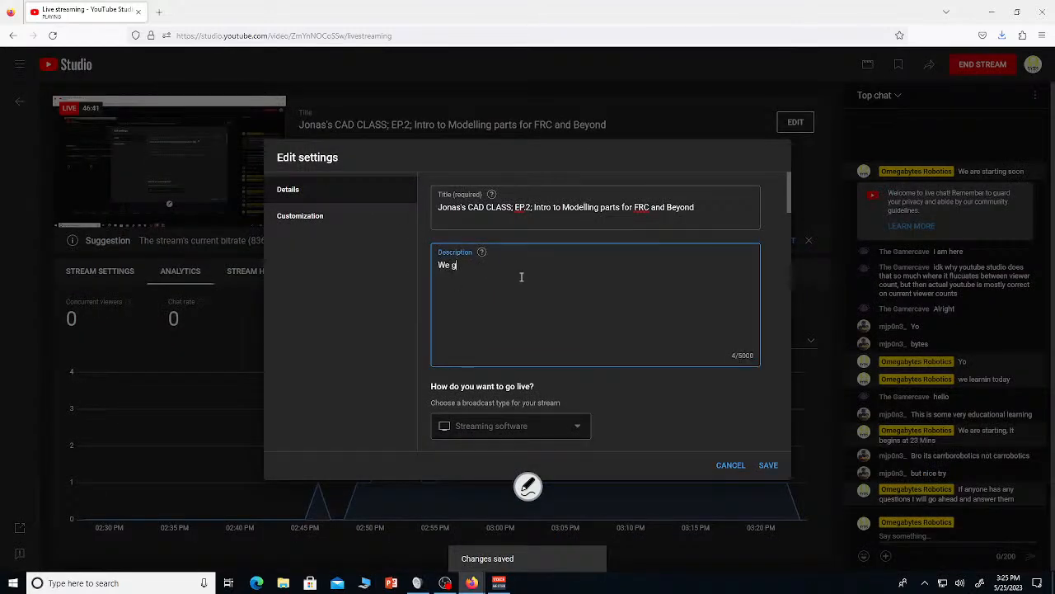
{"action": "type", "text": "o over all of the fetaures"}
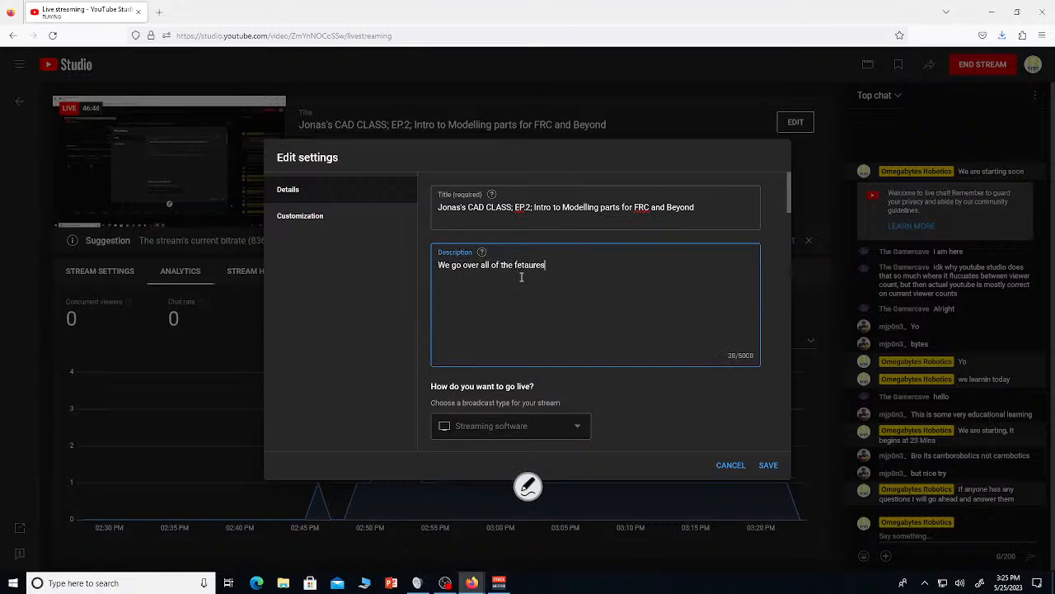
{"action": "key", "text": "BackSpace"}
{"action": "key", "text": "BackSpace"}
{"action": "key", "text": "BackSpace"}
{"action": "key", "text": "BackSpace"}
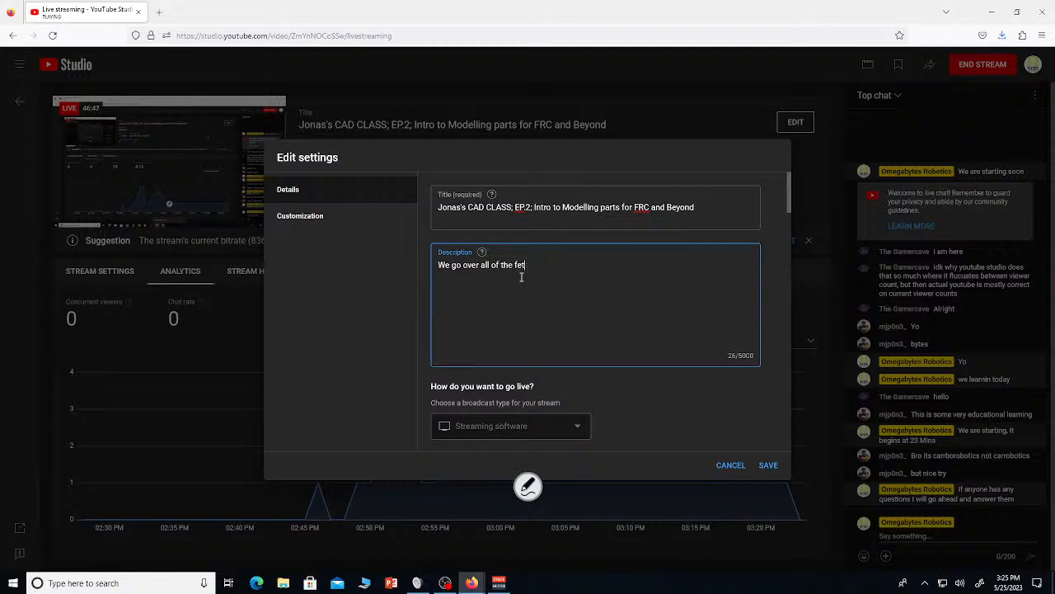
{"action": "type", "text": "atures for 2D and 3D sketching, as well as model a few items for FRC and nonh"}
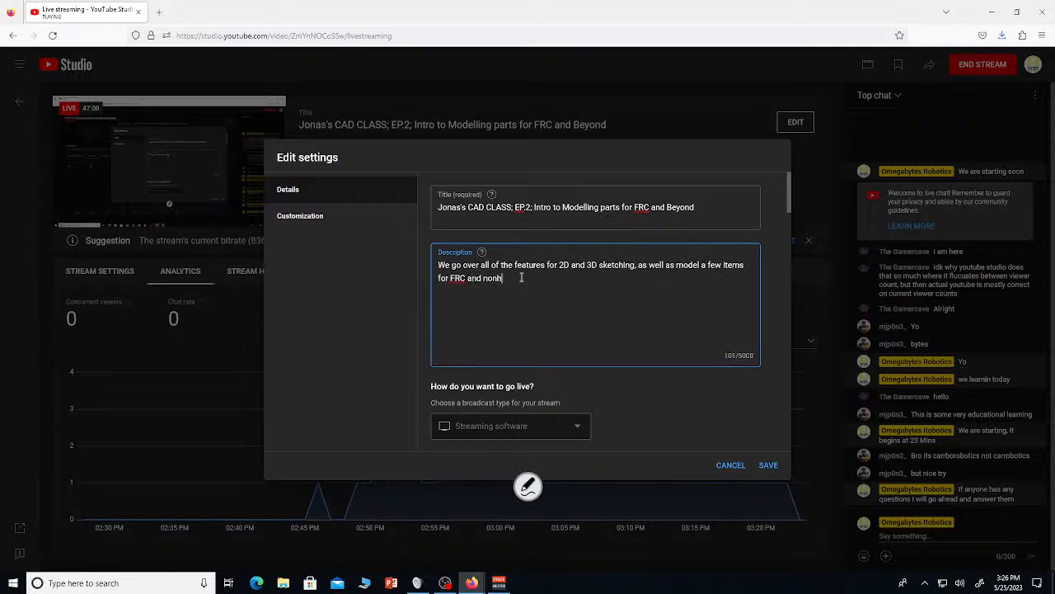
Complete the description's sentence with "-FRC parts to demonstrate the use of the features."
{"action": "key", "text": "BackSpace"}
{"action": "type", "text": "-FRC parts to demonstrate the use of s"}
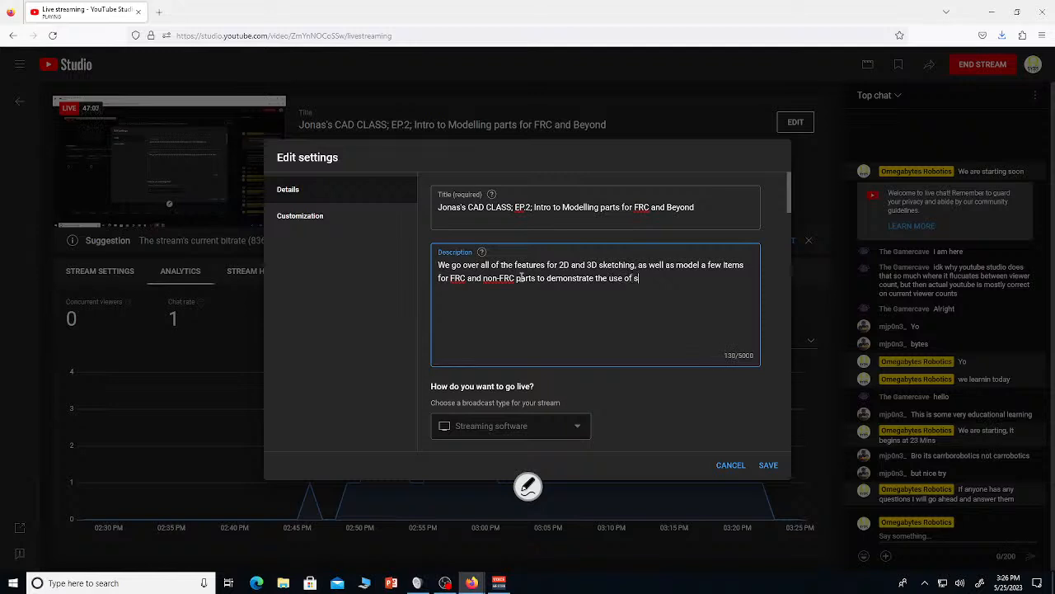
{"action": "key", "text": "BackSpace"}
{"action": "type", "text": "the features."}
Insert "/tools" after the first "features" in the description and save the live stream's settings
{"action": "left_click", "coordinate": [546, 265]}
{"action": "type", "text": "tools"}
{"action": "left_click", "coordinate": [546, 265]}
{"action": "type", "text": "/"}
{"action": "left_click", "coordinate": [714, 275]}
{"action": "key", "text": "Left"}
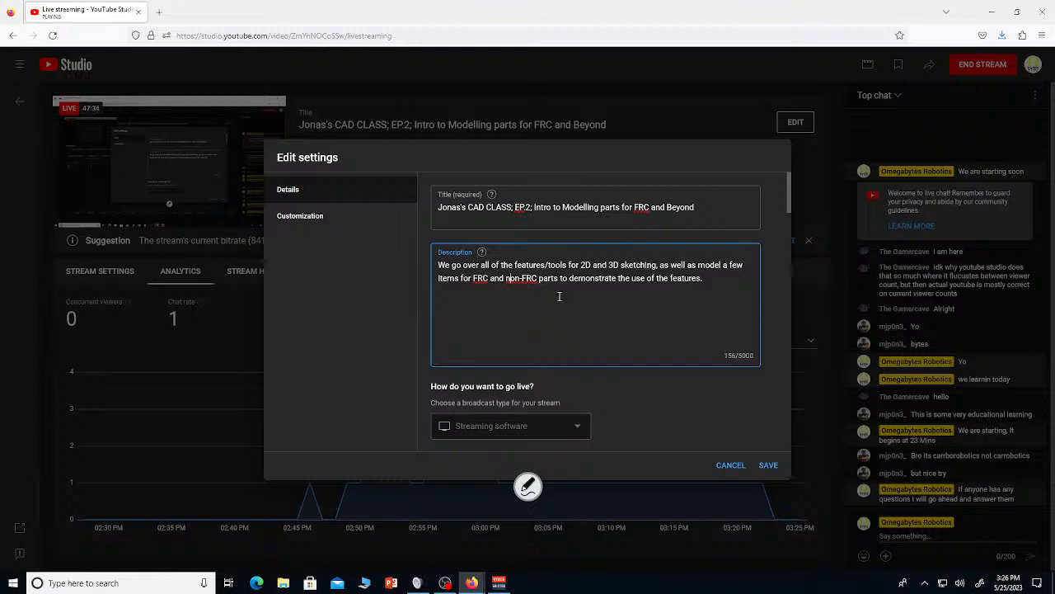
{"action": "left_click", "coordinate": [726, 285]}
{"action": "scroll", "coordinate": [608, 369], "scroll_direction": "down", "scroll_amount": 10}
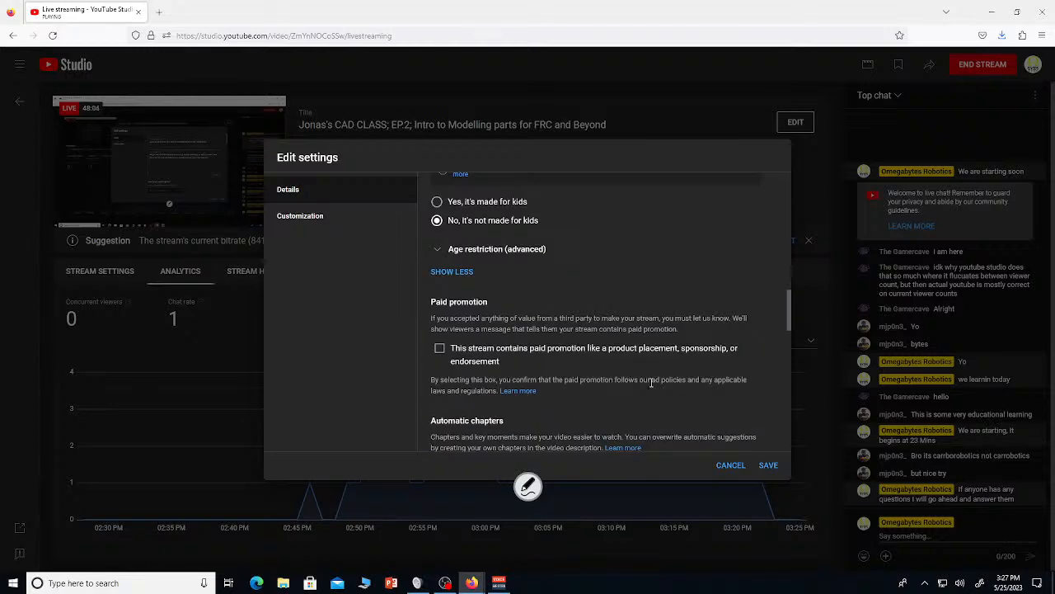
{"action": "left_click", "coordinate": [763, 467]}
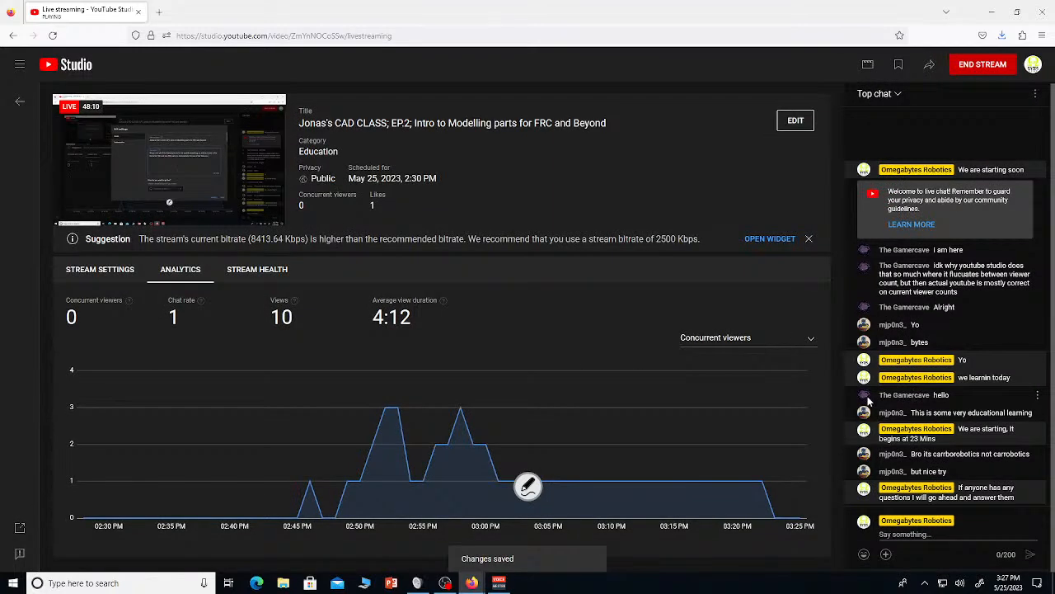
Switch to the Onshape Part Studio to view the finished speaker model beside its reference images
{"action": "mouse_move", "coordinate": [298, 306]}
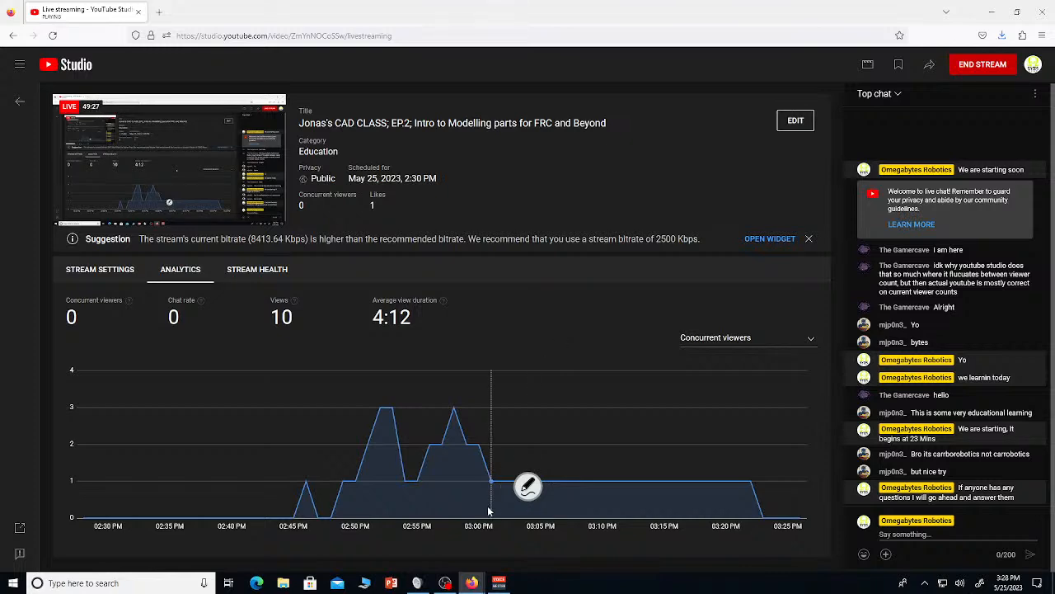
{"action": "left_click", "coordinate": [445, 583]}
{"action": "mouse_move", "coordinate": [470, 583]}
{"action": "left_click", "coordinate": [532, 538]}
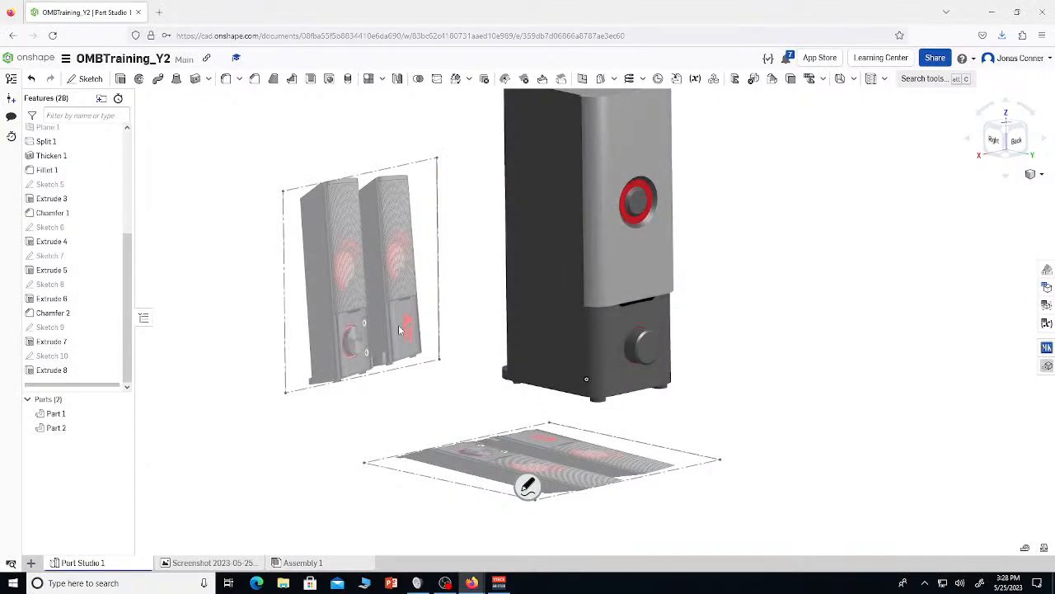
Switch back to the YouTube Studio live stream and end the stream
{"action": "mouse_move", "coordinate": [471, 582]}
{"action": "left_click", "coordinate": [425, 548]}
{"action": "mouse_move", "coordinate": [433, 442]}
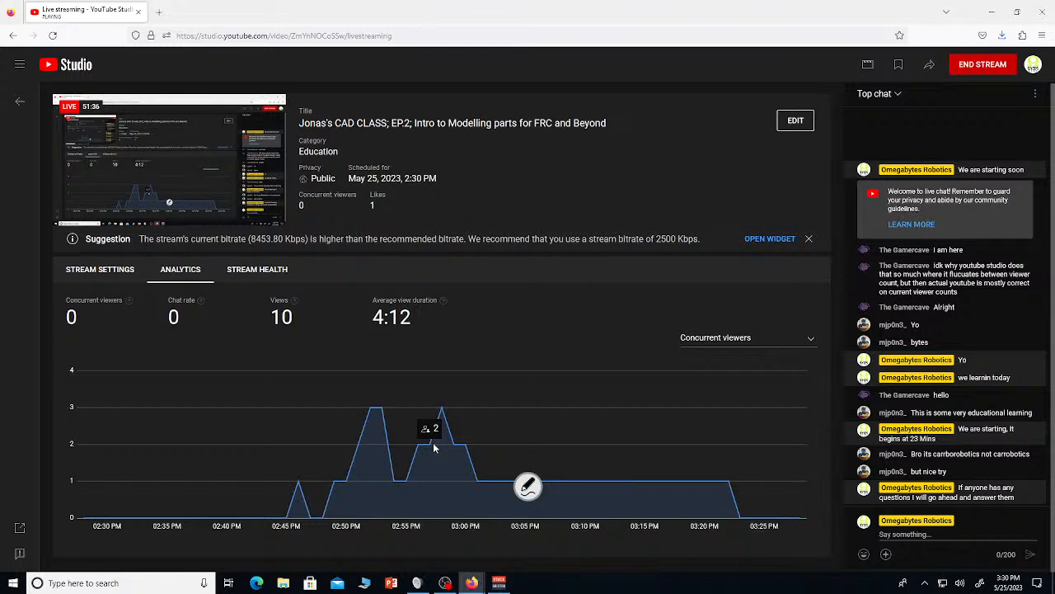
{"action": "left_click", "coordinate": [974, 71]}
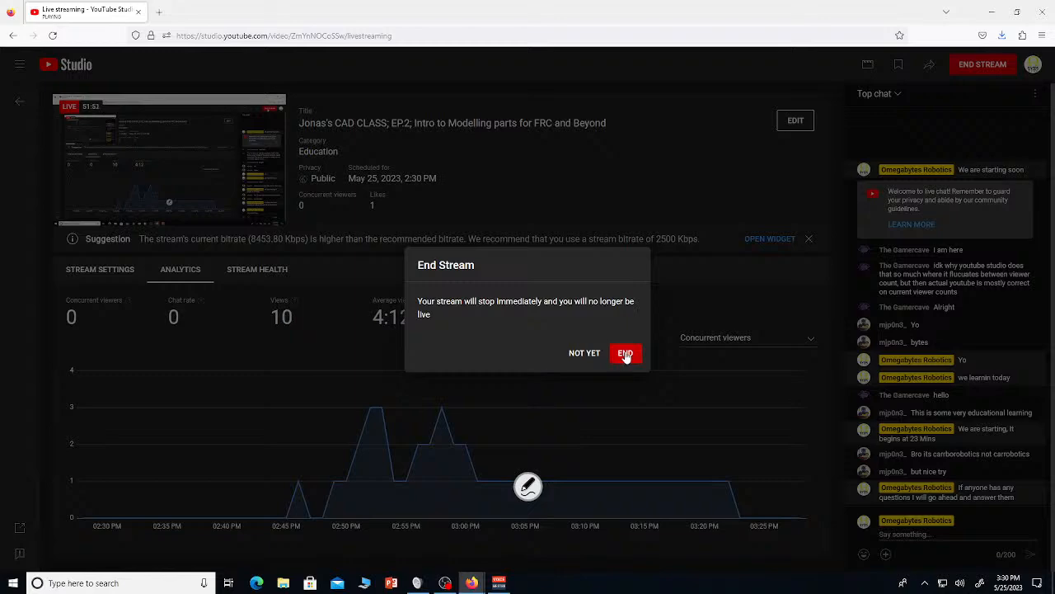
{"action": "left_click", "coordinate": [625, 353]}
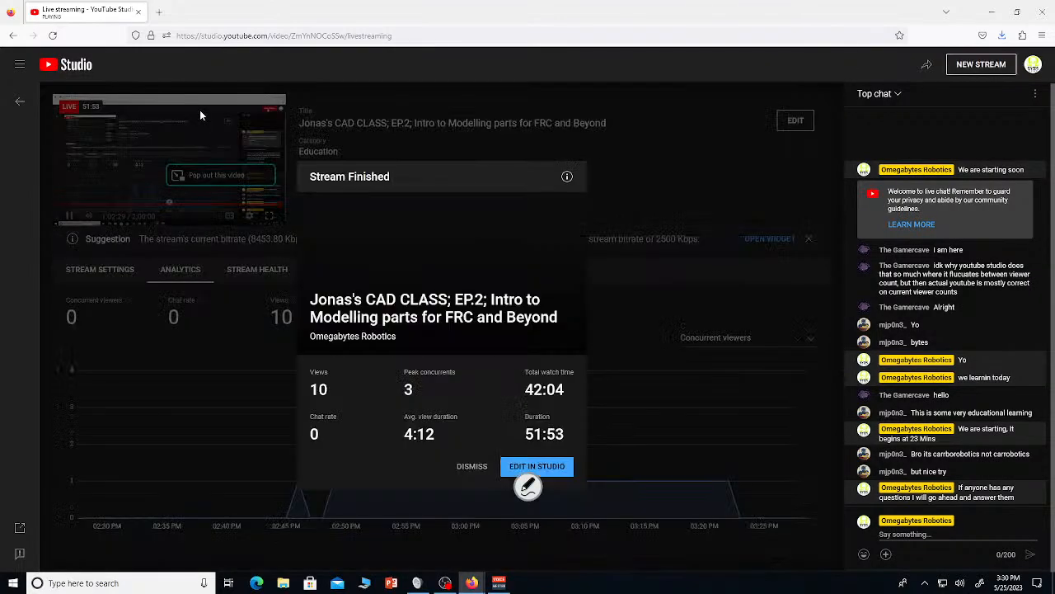